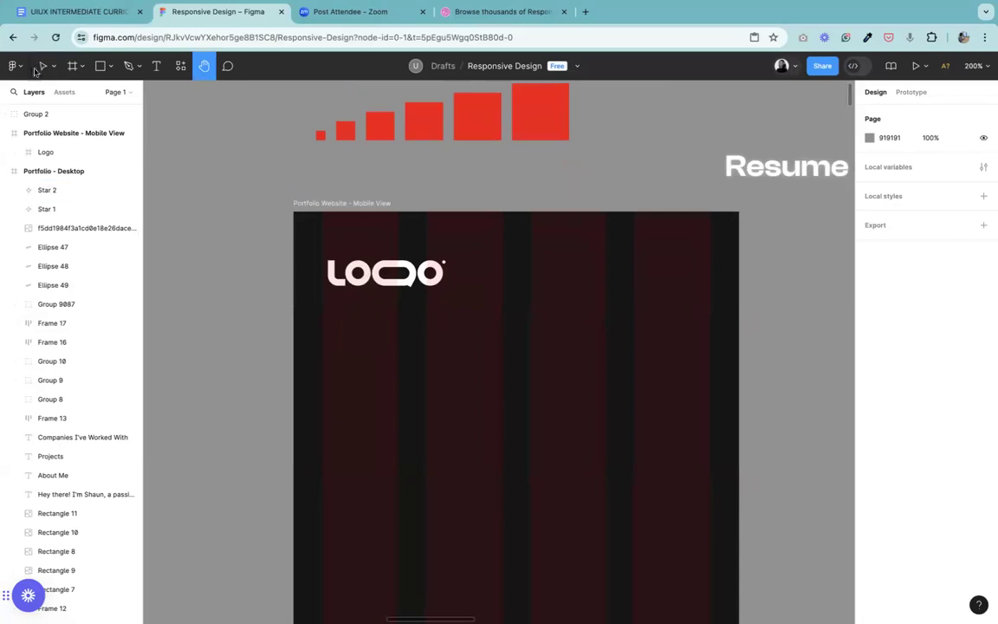
# Step: Move the logo in the mobile frame slightly up and left, to X 27, Y 38
pyautogui.click(41, 67)
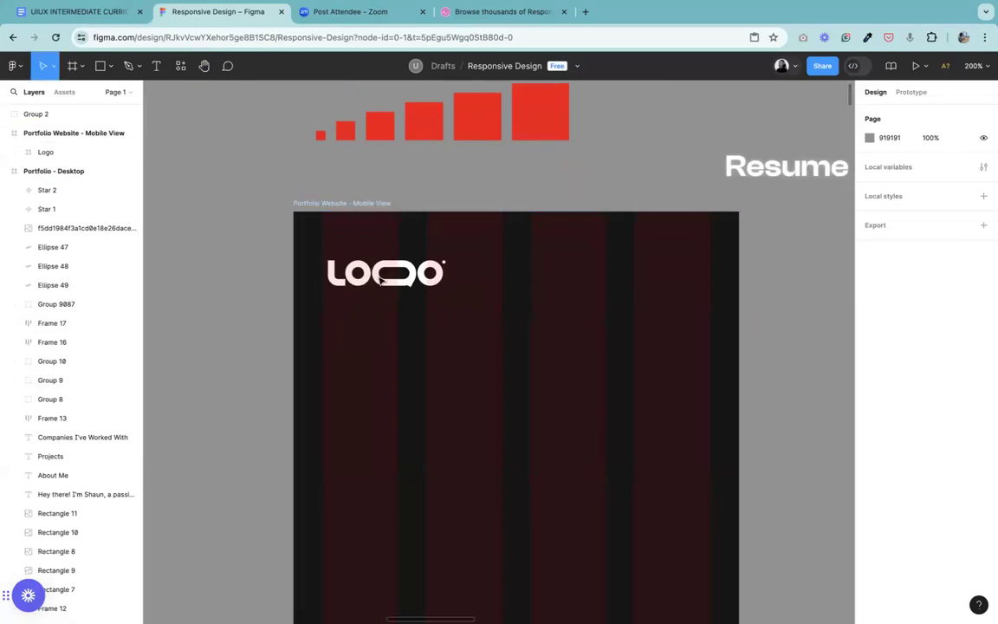
pyautogui.click(343, 253)
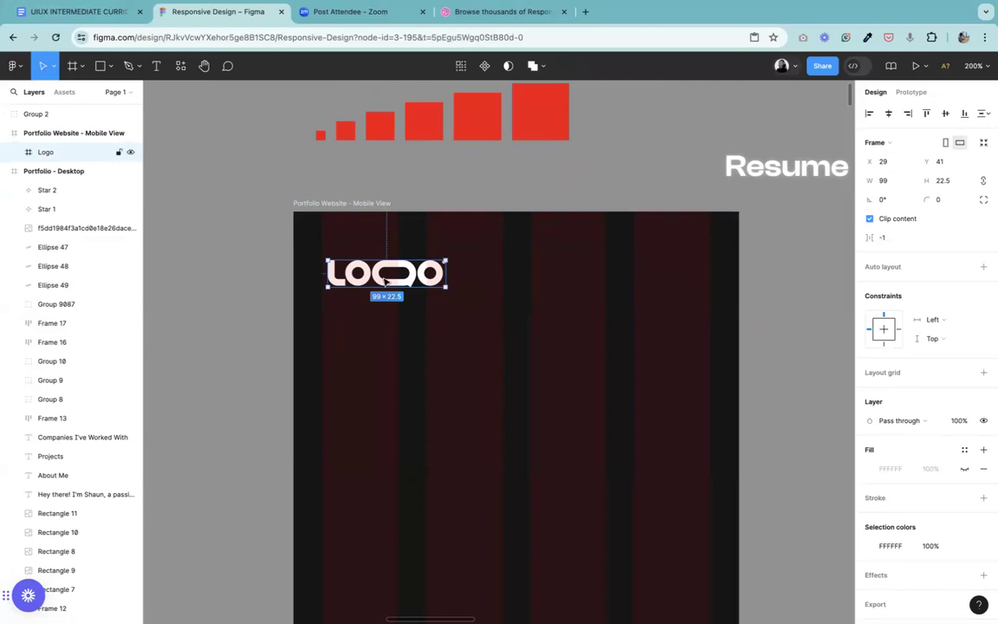
pyautogui.moveTo(380, 257)
pyautogui.mouseDown()
pyautogui.moveTo(378, 230)
pyautogui.moveTo(383, 278)
pyautogui.mouseUp()
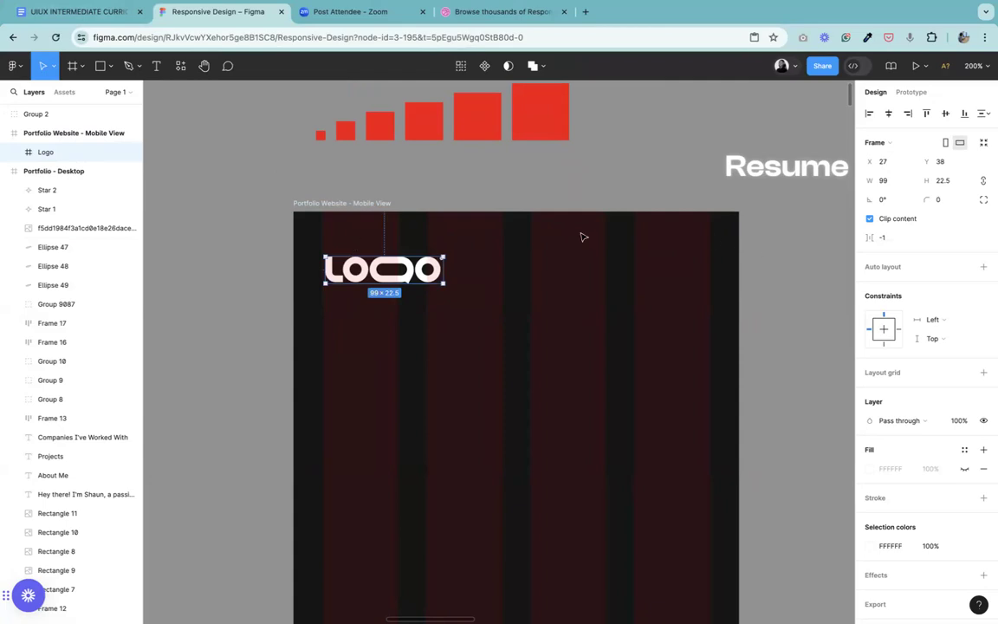
# Step: Copy the 32 × 32 red square into the mobile frame at X 24, Y 0 and place the logo beneath it at X 24, Y 32
pyautogui.click(432, 123)
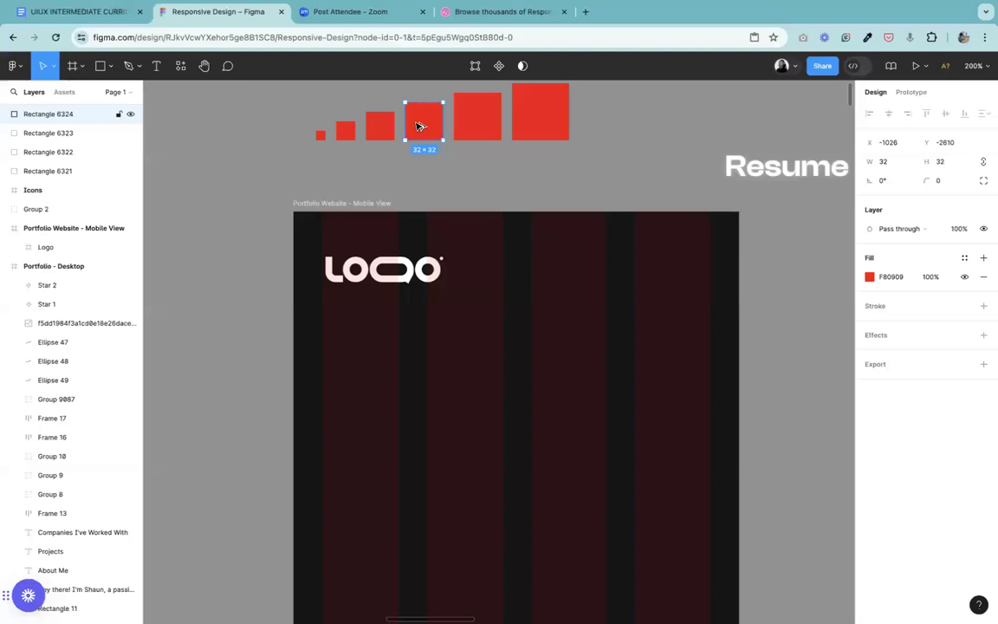
pyautogui.click(378, 130)
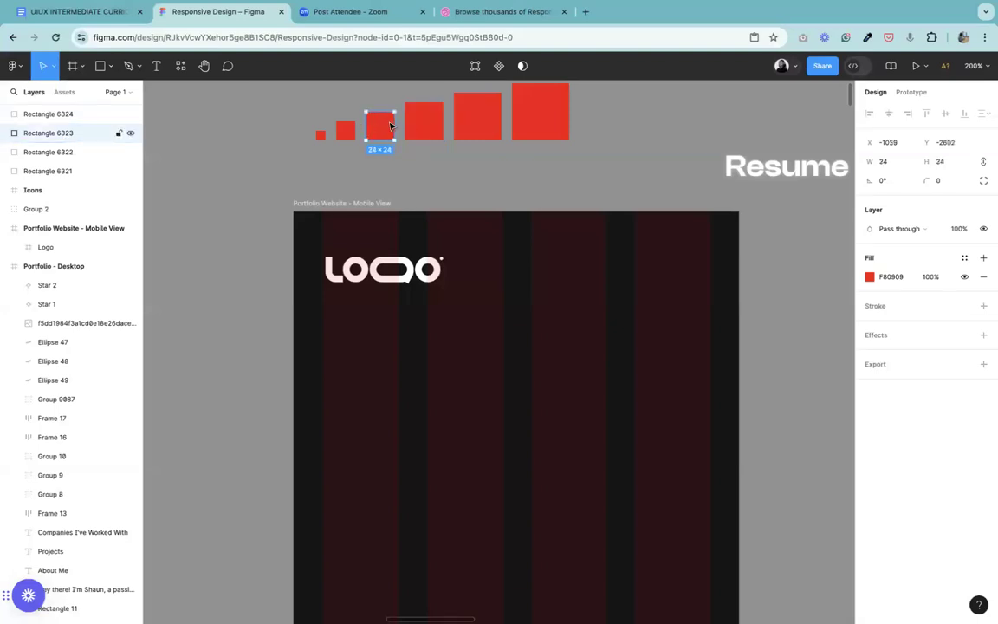
pyautogui.click(425, 128)
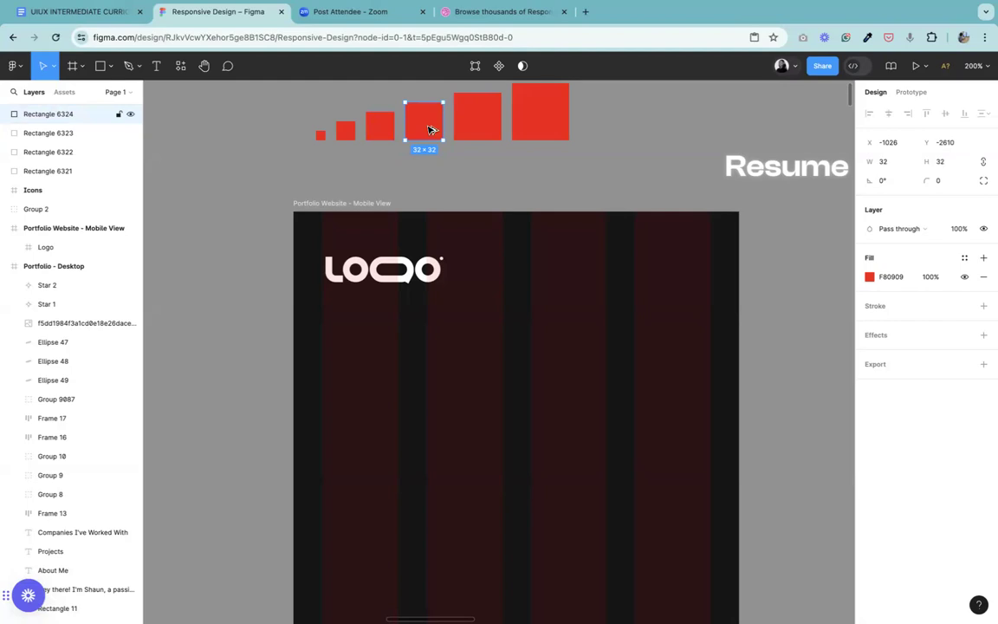
pyautogui.moveTo(432, 130); pyautogui.dragTo(345, 241)
pyautogui.click(347, 273)
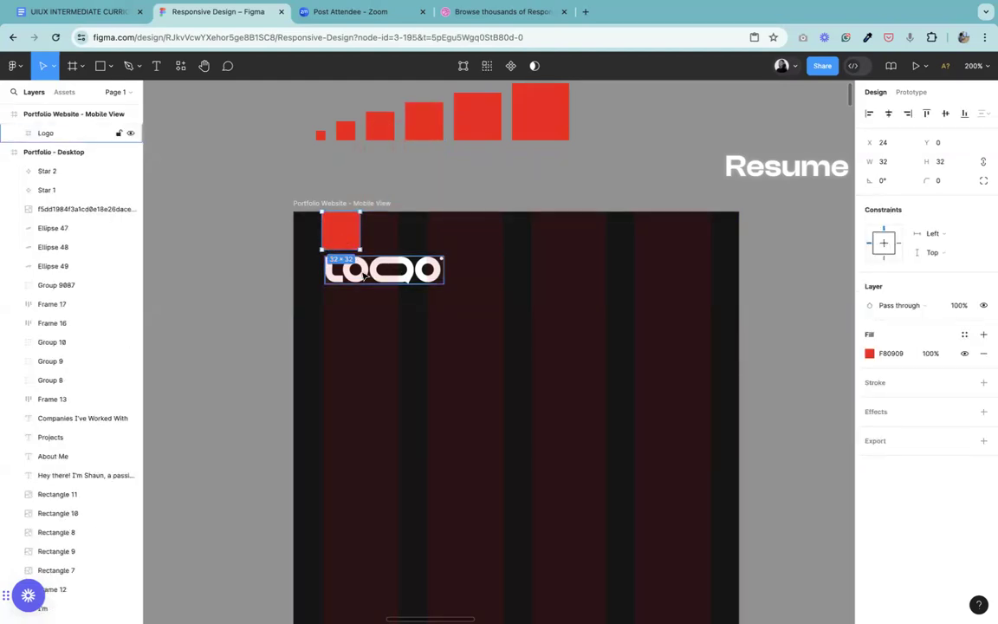
pyautogui.moveTo(343, 280); pyautogui.dragTo(341, 270)
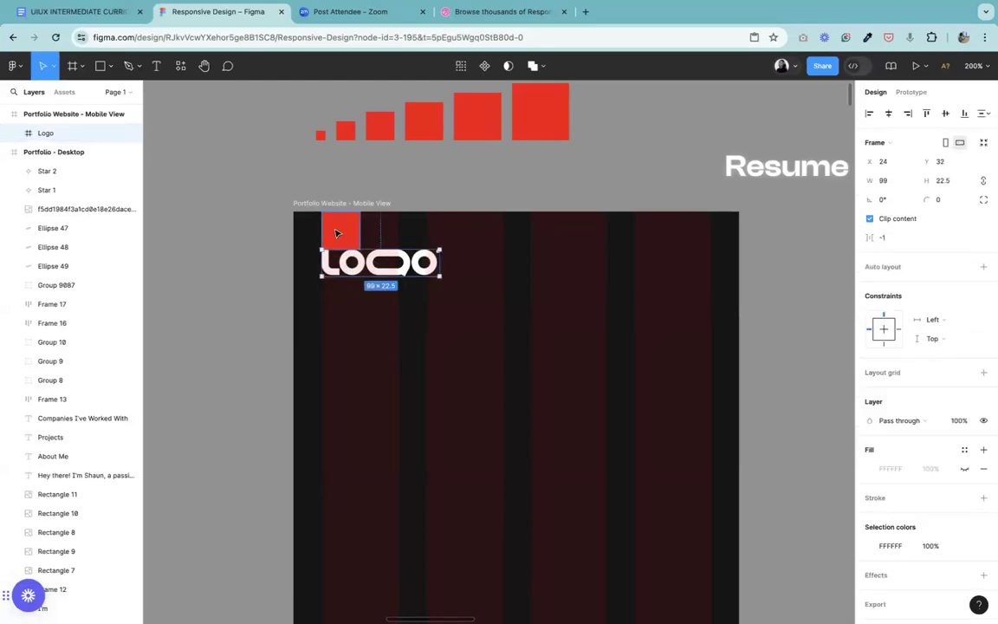
# Step: Try stretching the red spacer square across the mobile frame's full 375 width, and undo the resizing
pyautogui.click(336, 229)
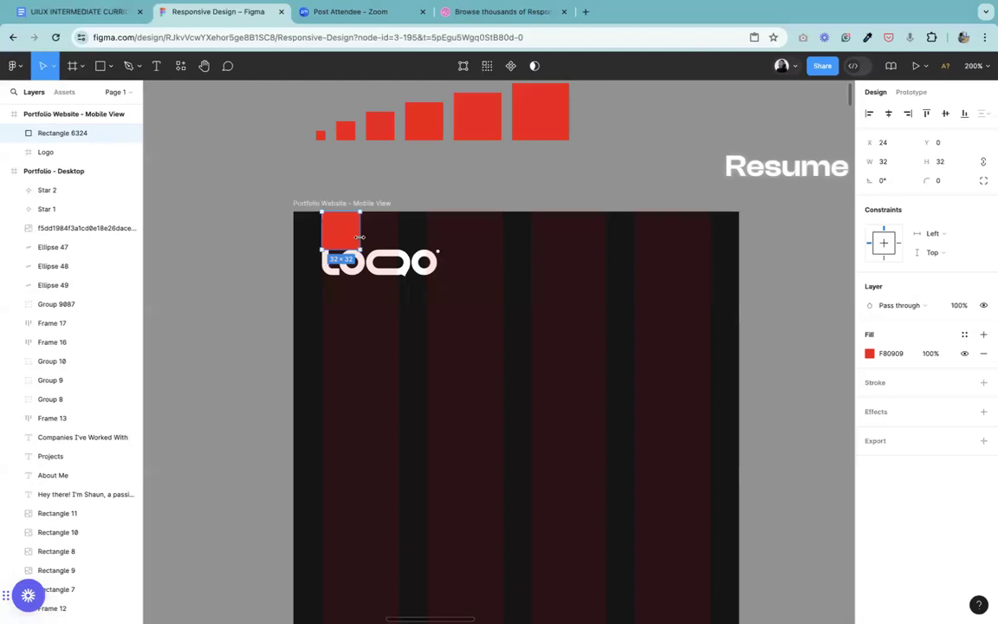
pyautogui.moveTo(446, 239); pyautogui.dragTo(739, 251)
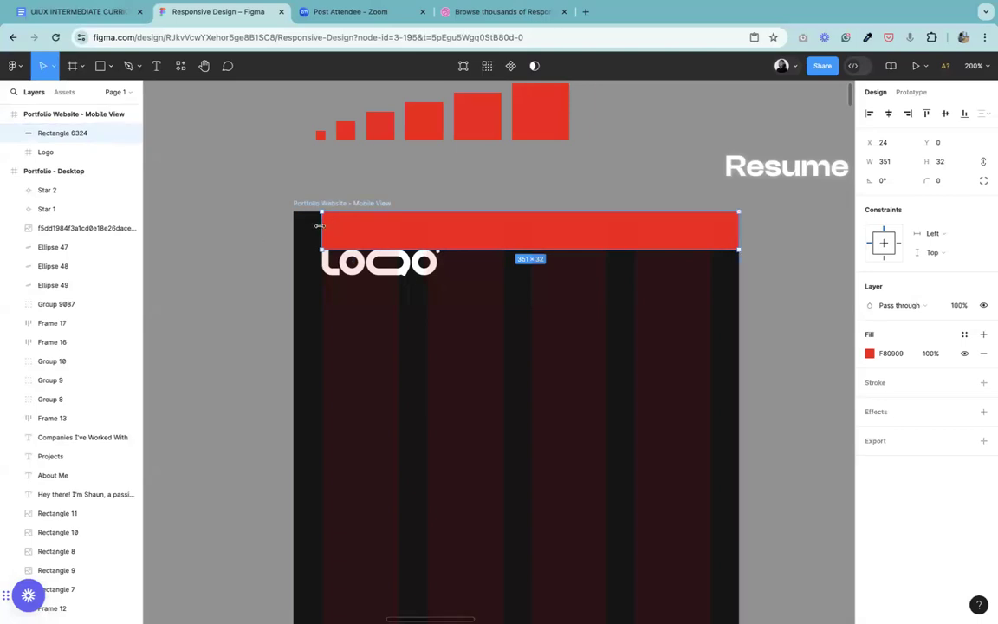
pyautogui.moveTo(320, 225); pyautogui.dragTo(292, 227)
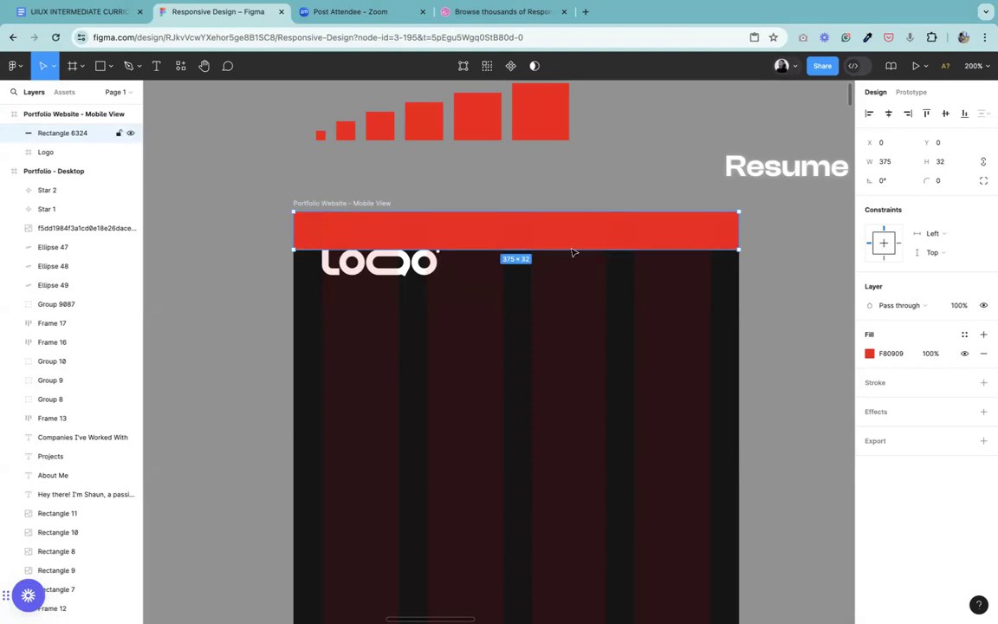
pyautogui.click(398, 264)
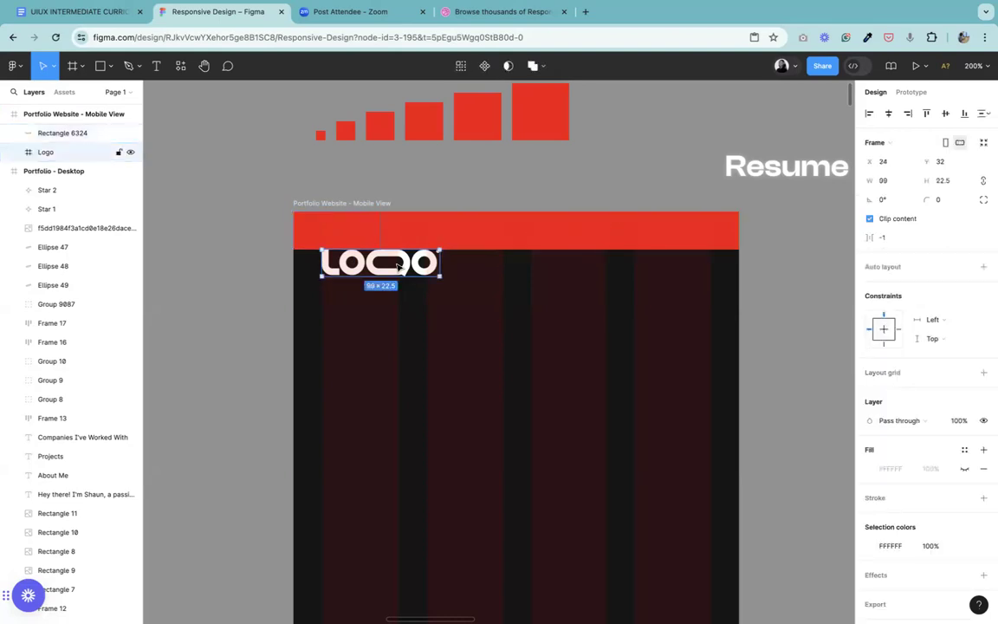
pyautogui.press('super+z')
pyautogui.press('super+z')
pyautogui.press('super+z')
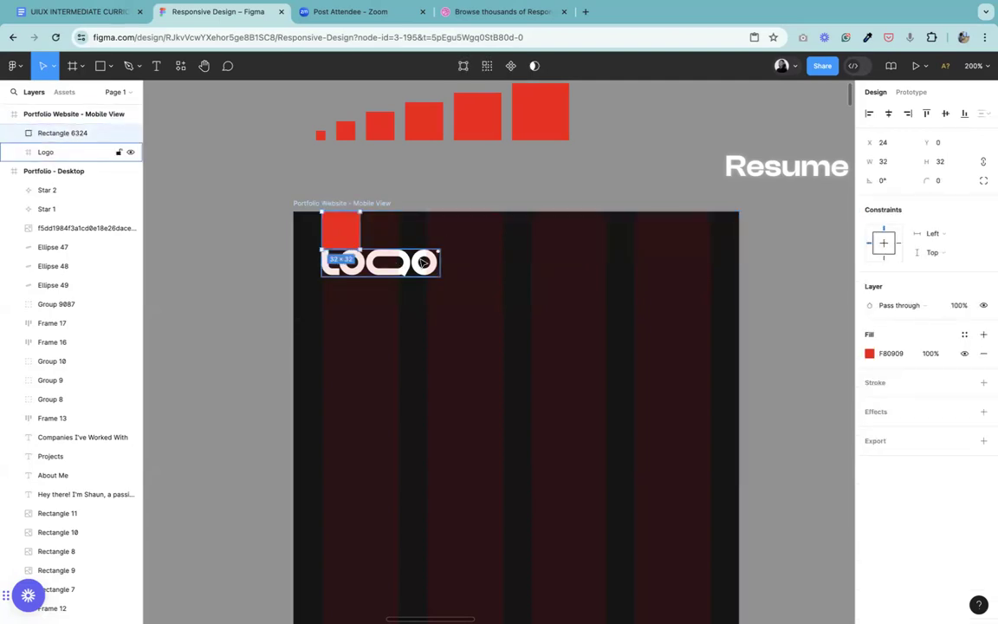
pyautogui.click(381, 270)
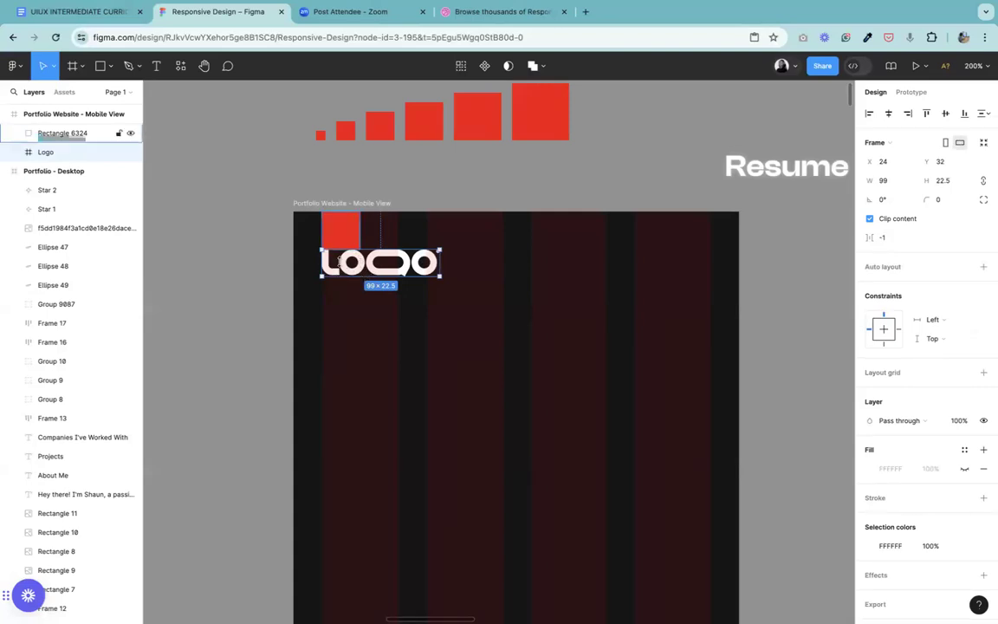
pyautogui.click(351, 234)
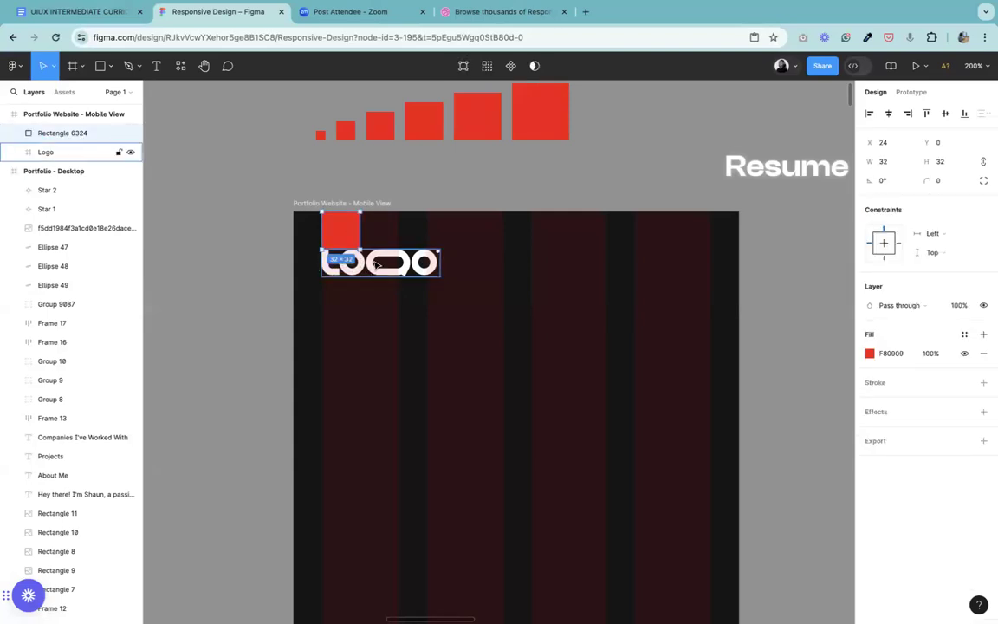
pyautogui.click(357, 267)
# Step: Browse through the icon set in the Icons frame for a hamburger menu icon
pyautogui.click(204, 69)
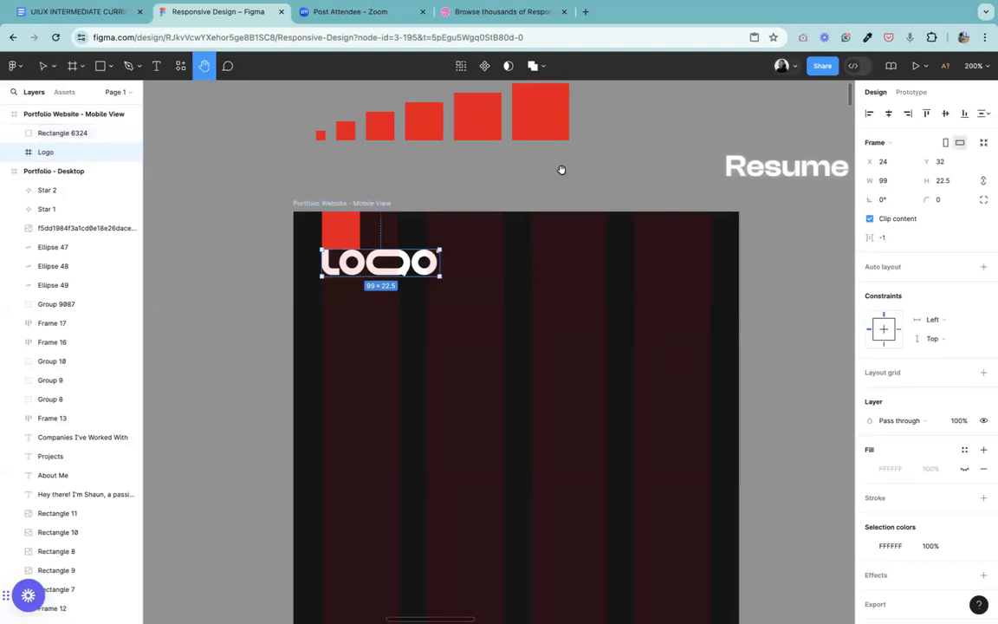
pyautogui.scroll(-5, 737, 290)
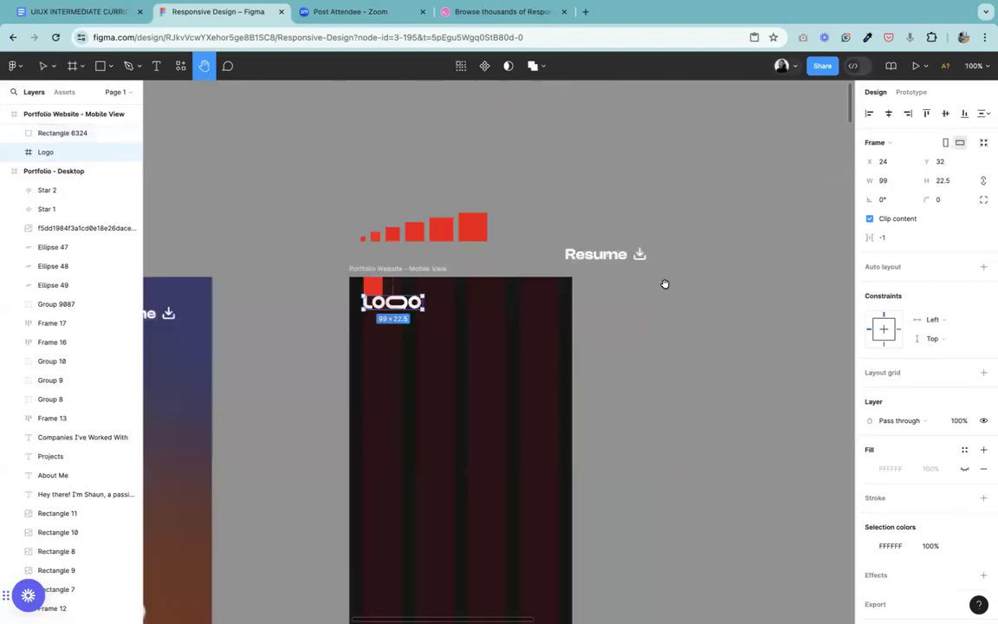
pyautogui.hscroll(5, 512, 347)
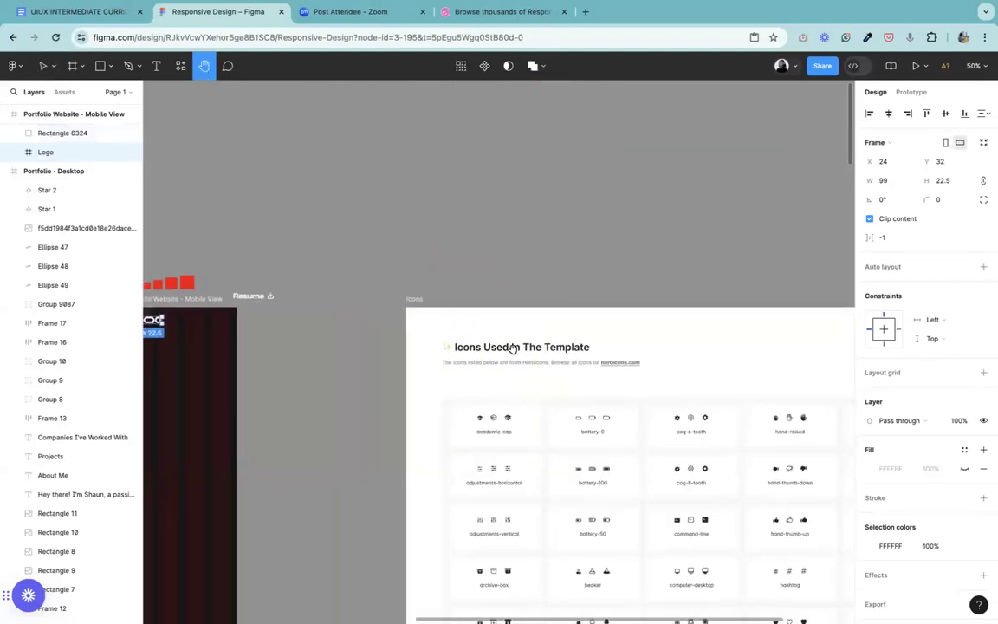
pyautogui.hscroll(2, 526, 327)
pyautogui.scroll(-3, 485, 259)
pyautogui.scroll(-2, 446, 199)
pyautogui.hscroll(-1, 492, 194)
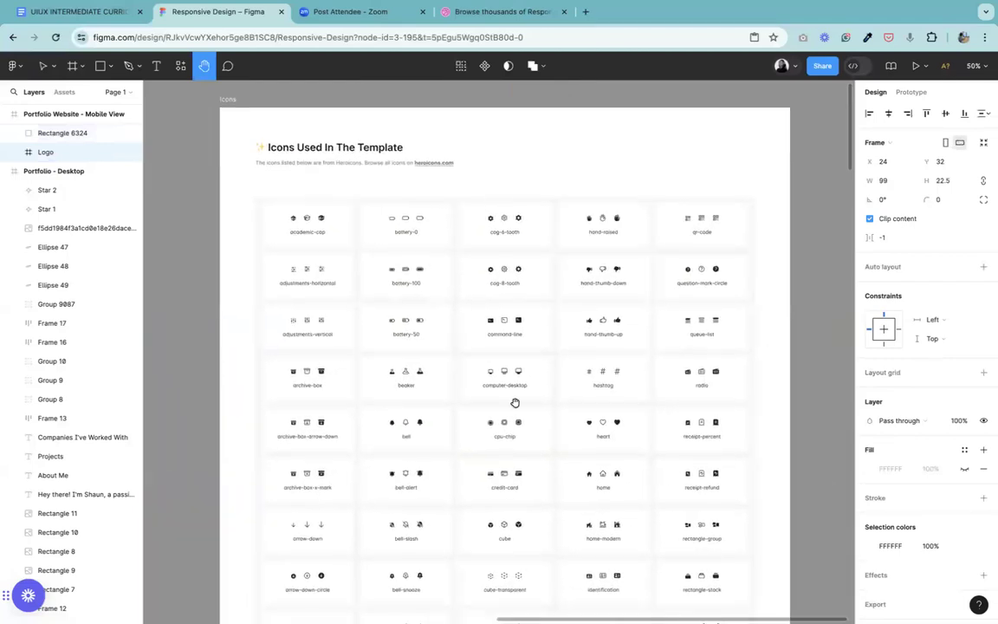
pyautogui.scroll(-5, 543, 325)
pyautogui.hscroll(-2, 543, 325)
pyautogui.scroll(-15, 537, 342)
pyautogui.hscroll(-2, 538, 342)
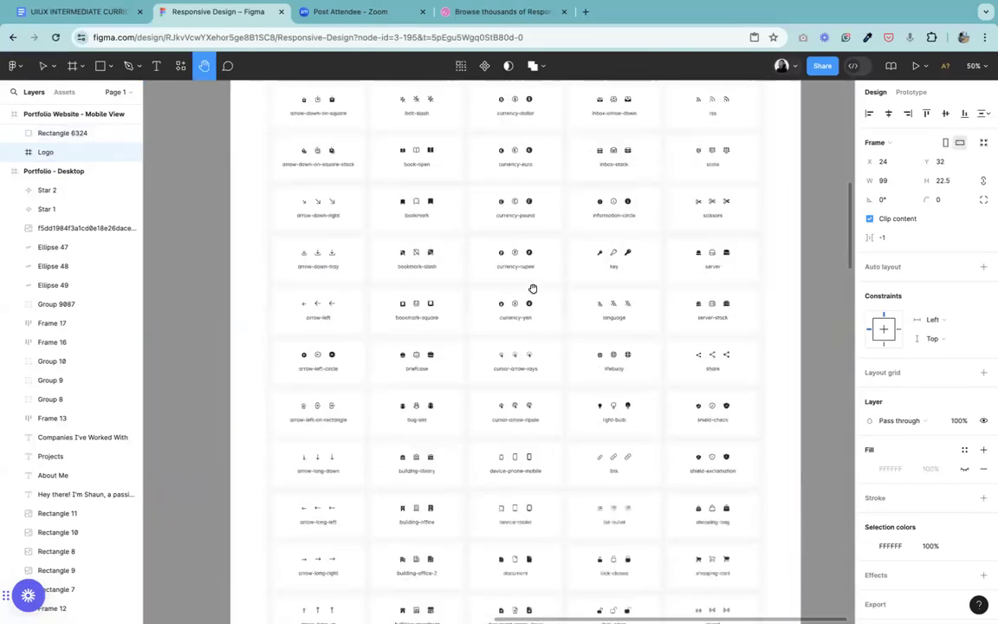
pyautogui.scroll(-9, 563, 132)
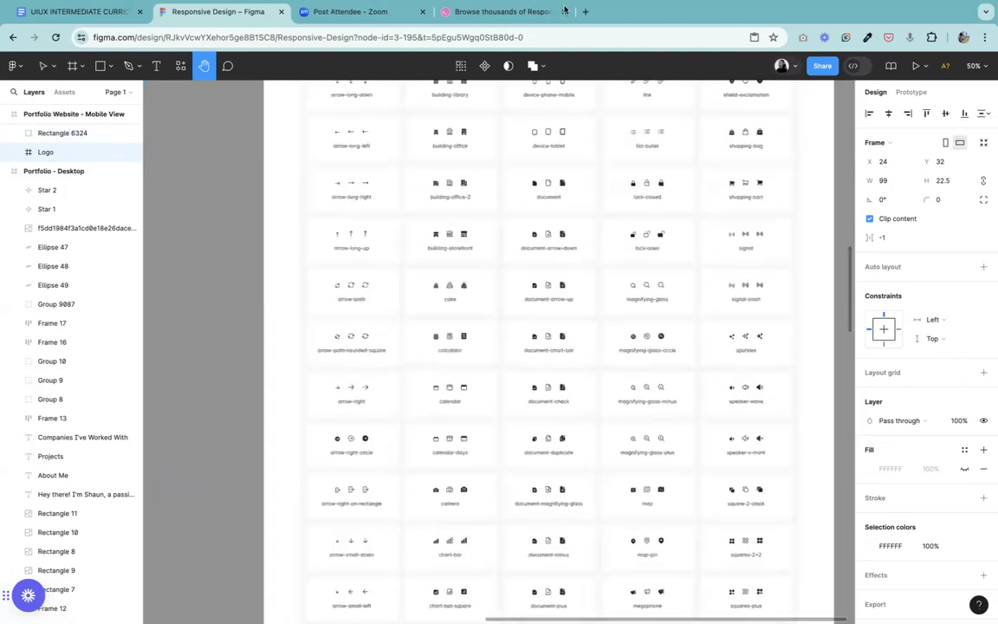
pyautogui.hscroll(1, 583, 352)
pyautogui.scroll(-12, 612, 137)
pyautogui.hscroll(-2, 612, 136)
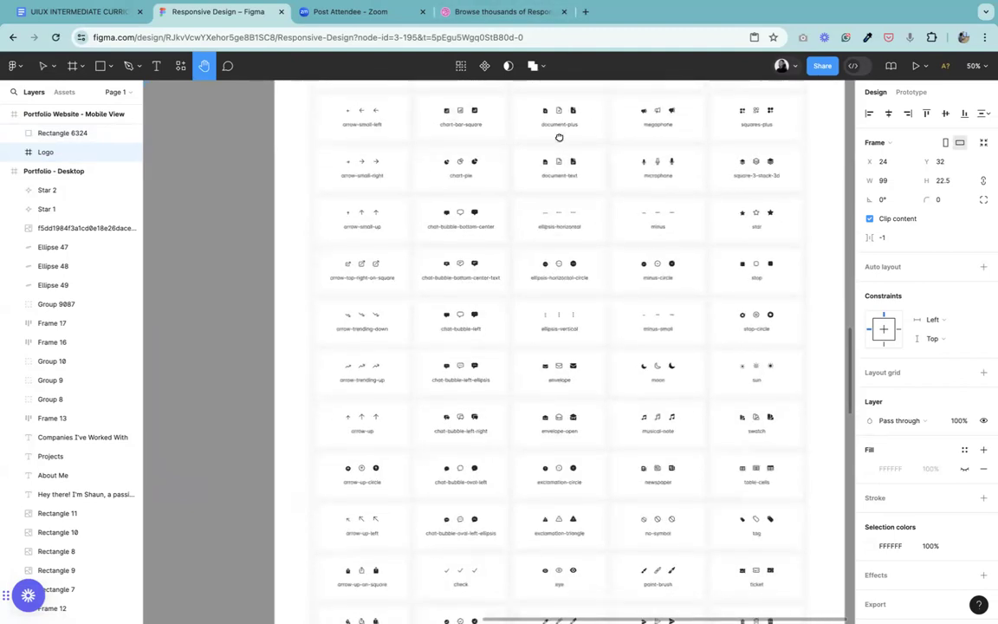
pyautogui.scroll(-5, 539, 433)
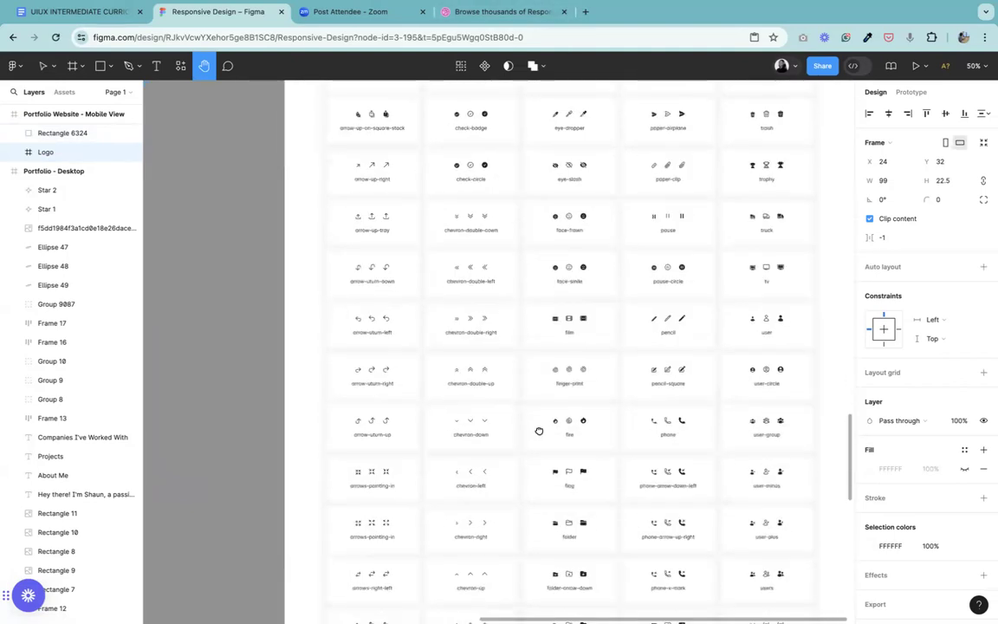
pyautogui.moveTo(538, 431); pyautogui.dragTo(525, 292)
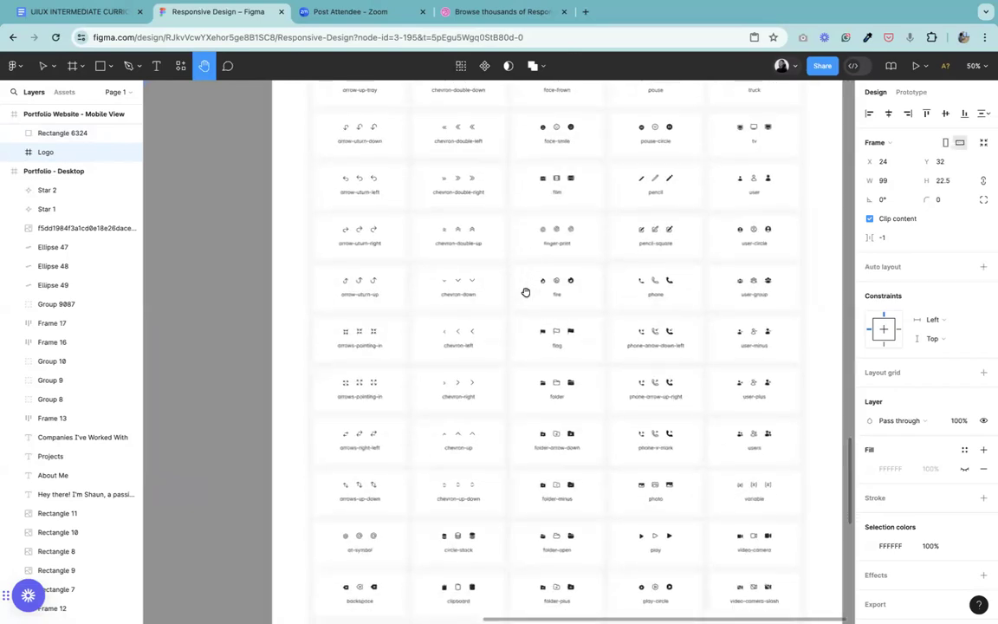
pyautogui.moveTo(527, 407); pyautogui.dragTo(442, 224)
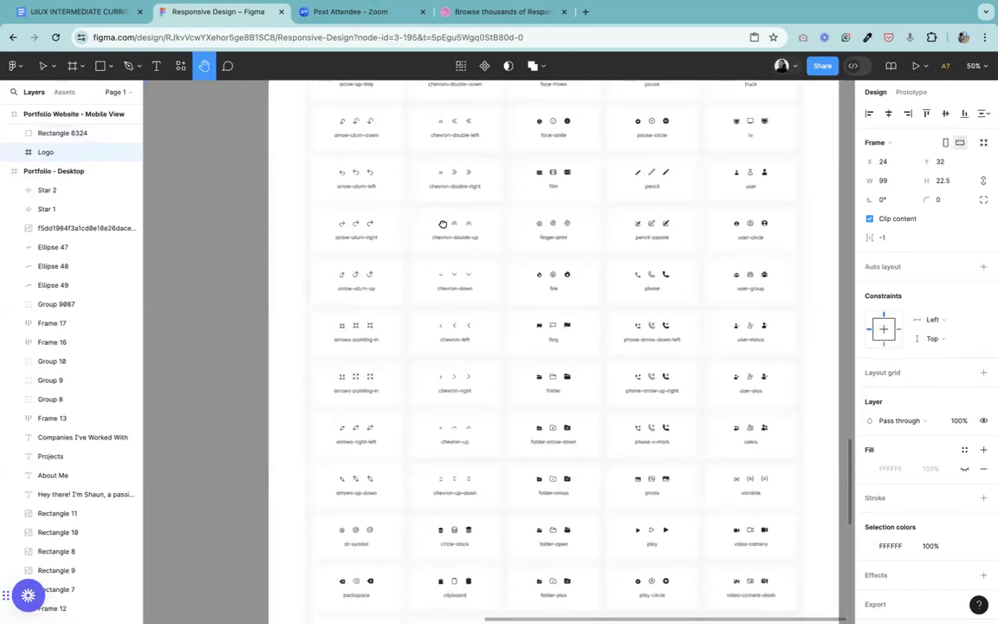
pyautogui.moveTo(457, 408); pyautogui.dragTo(534, 182)
pyautogui.moveTo(410, 461); pyautogui.dragTo(539, 362)
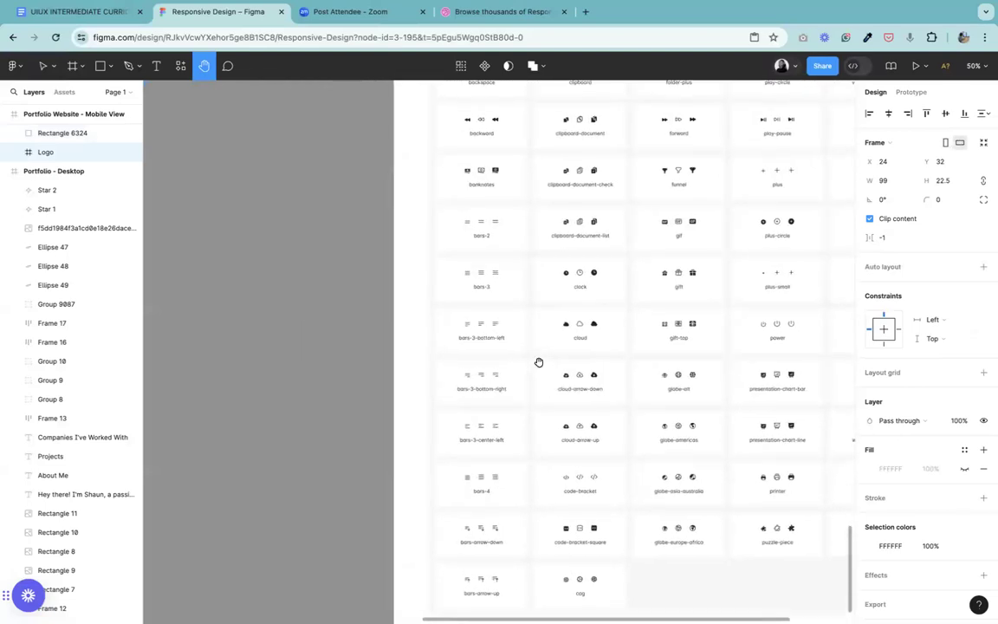
# Step: Select the middle 24 × 24 icon of the bars-3 set in the Icons frame for copying
pyautogui.press('super+equal')
pyautogui.press('super+equal')
pyautogui.moveTo(521, 422); pyautogui.dragTo(580, 580)
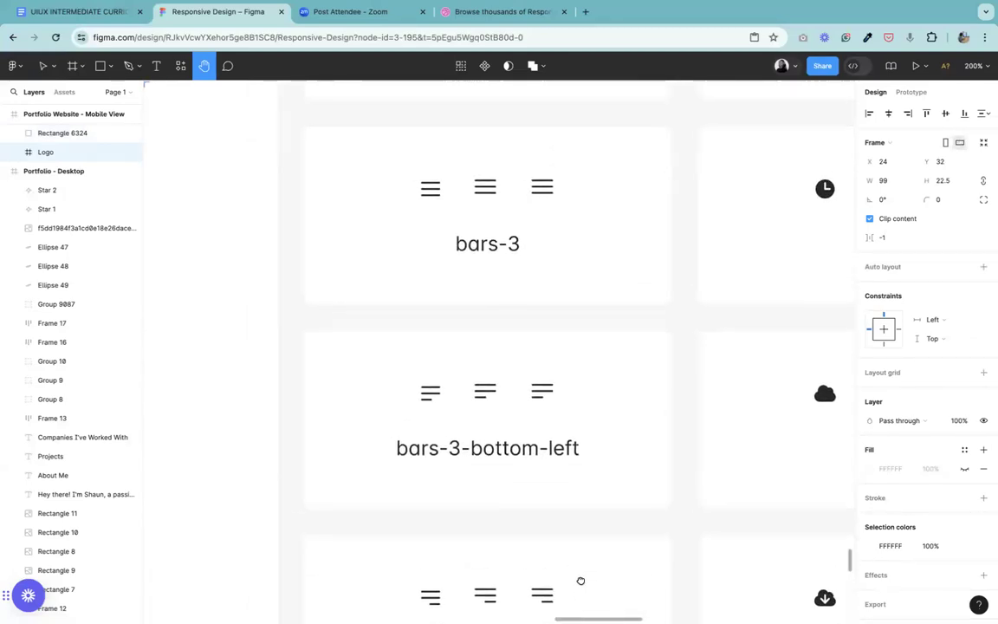
pyautogui.click(40, 66)
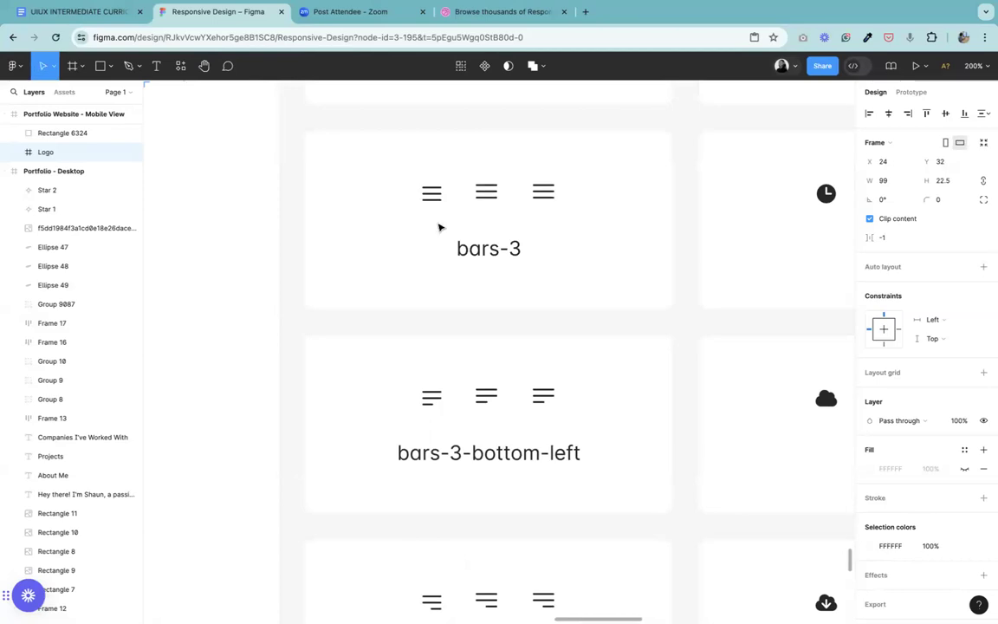
pyautogui.click(433, 194)
pyautogui.doubleClick(432, 194)
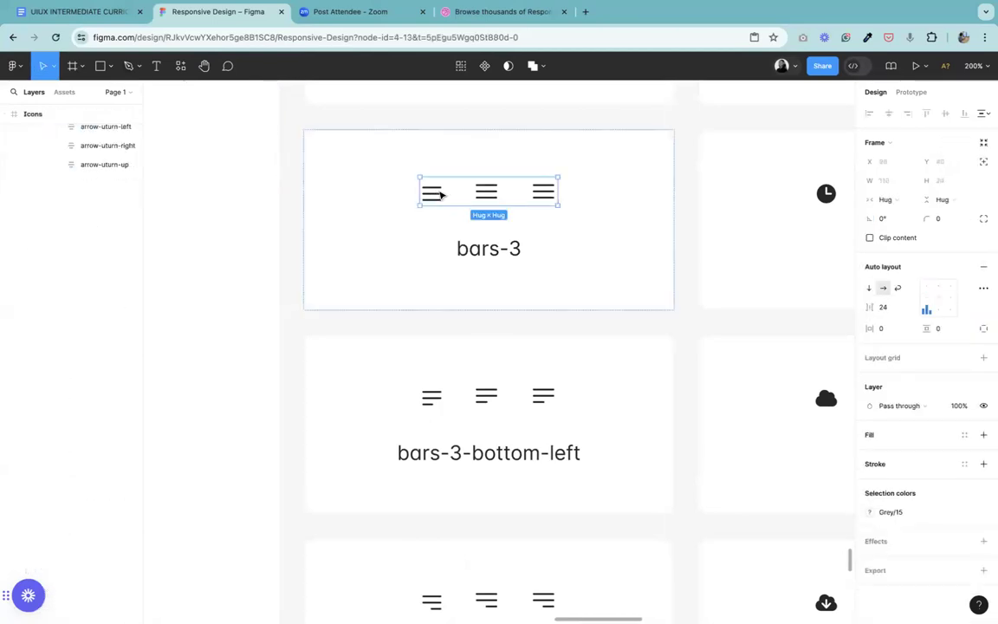
pyautogui.doubleClick(486, 193)
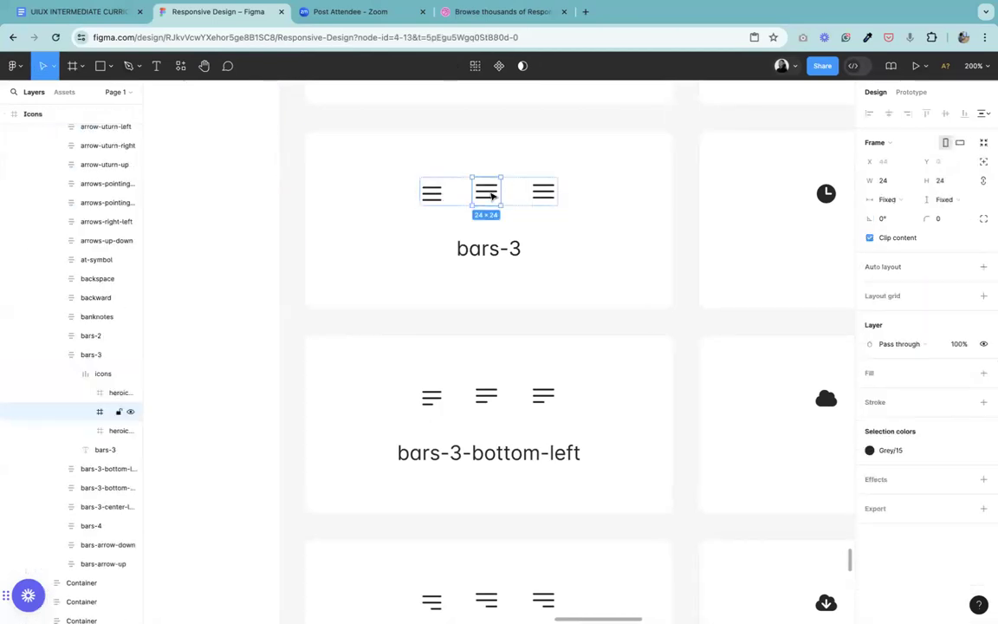
# Step: Paste a copy of the bars-3 icon onto the canvas beside the mobile frame, just below the loose Resume text
pyautogui.scroll(-10, 490, 196)
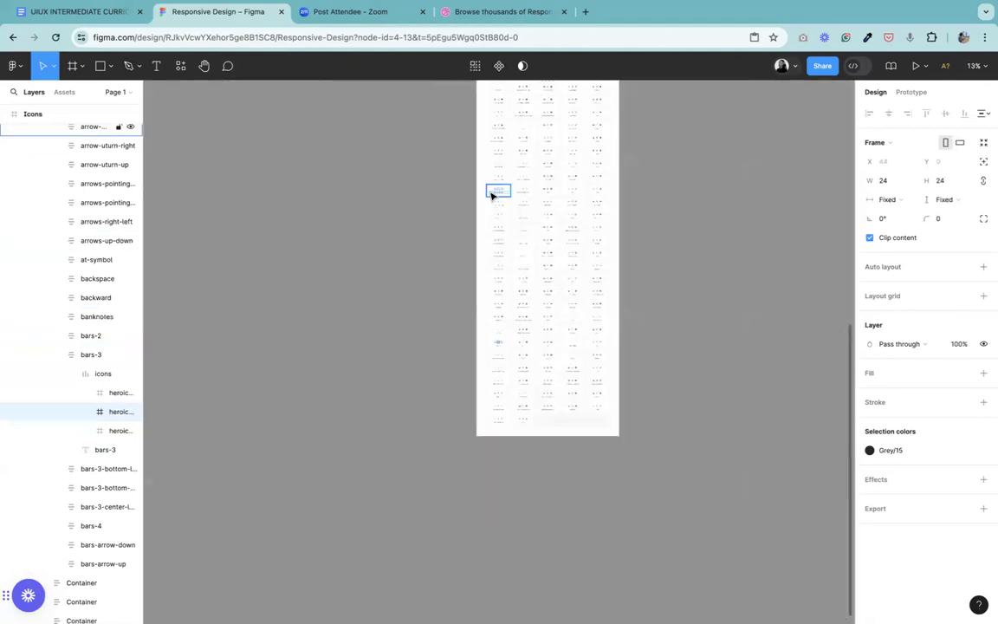
pyautogui.click(203, 66)
pyautogui.moveTo(376, 241); pyautogui.dragTo(492, 617)
pyautogui.moveTo(517, 196); pyautogui.dragTo(541, 441)
pyautogui.moveTo(529, 241); pyautogui.dragTo(529, 280)
pyautogui.scroll(5, 537, 268)
pyautogui.scroll(-3, 546, 257)
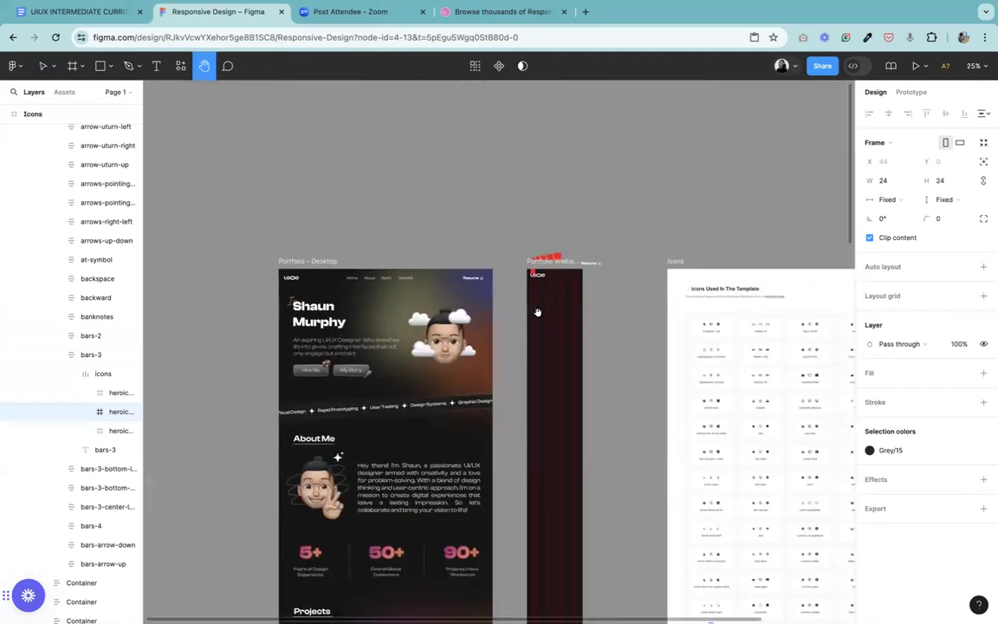
pyautogui.scroll(5, 563, 286)
pyautogui.scroll(-3, 468, 530)
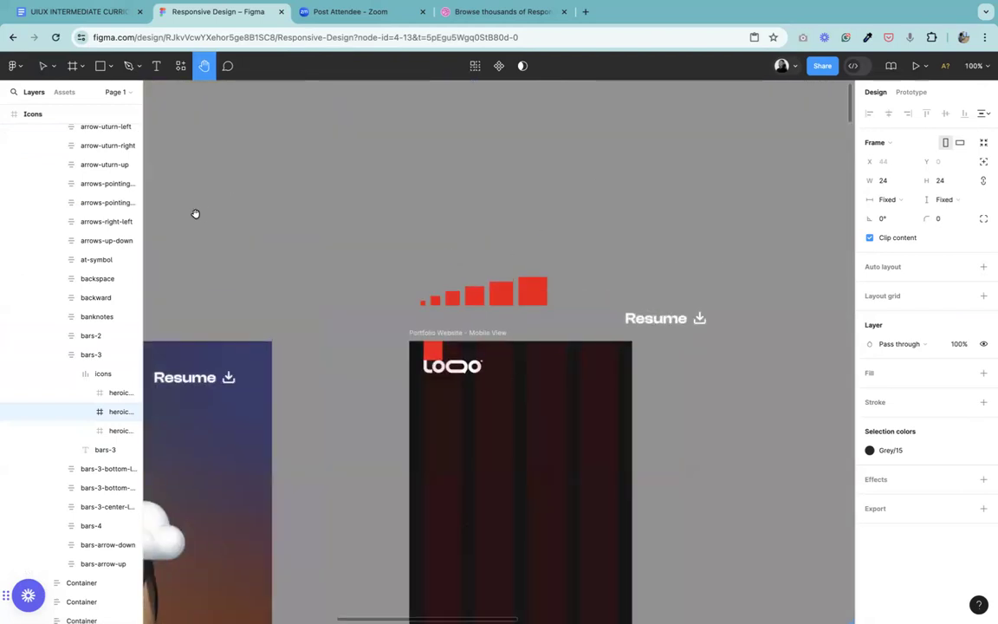
pyautogui.click(42, 66)
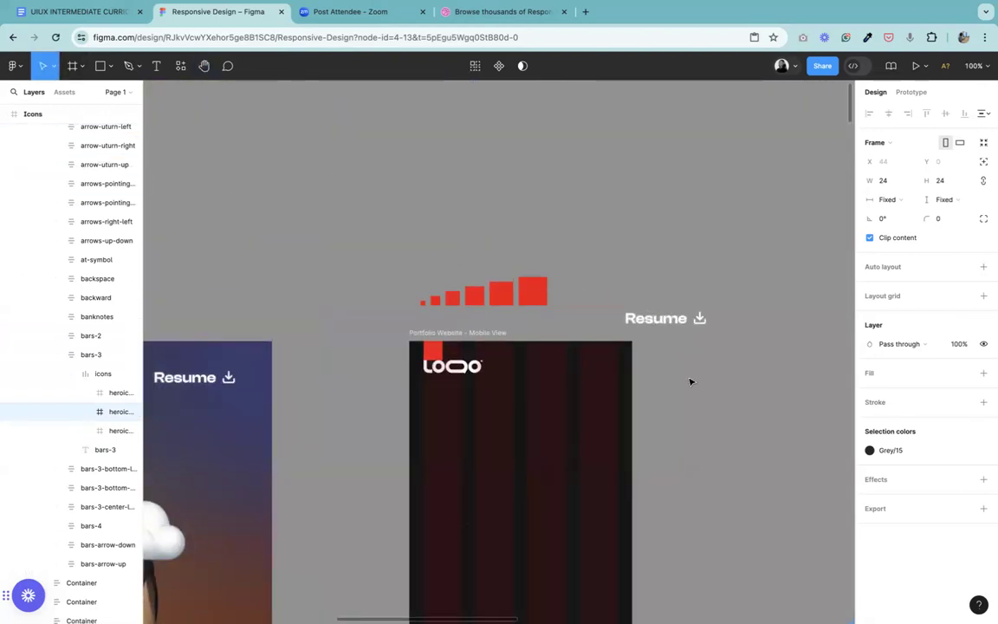
pyautogui.click(690, 381)
pyautogui.rightClick(690, 382)
pyautogui.click(698, 383)
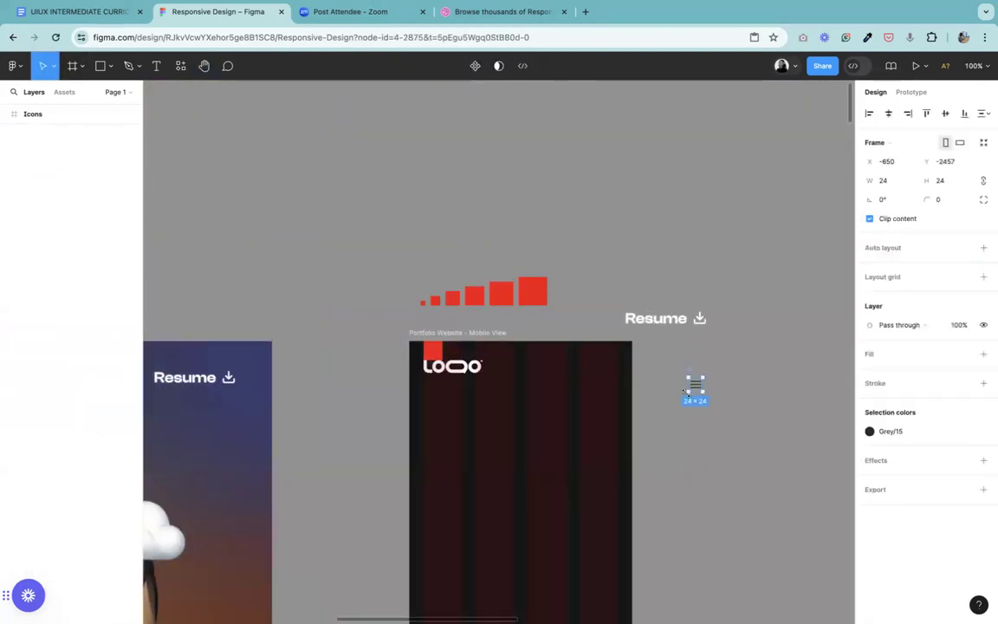
# Step: Place the bars-3 icon in the mobile header at X 327, Y 32, and replace its Grey/15 colour style with plain white FFFFFF
pyautogui.moveTo(694, 383); pyautogui.dragTo(612, 354)
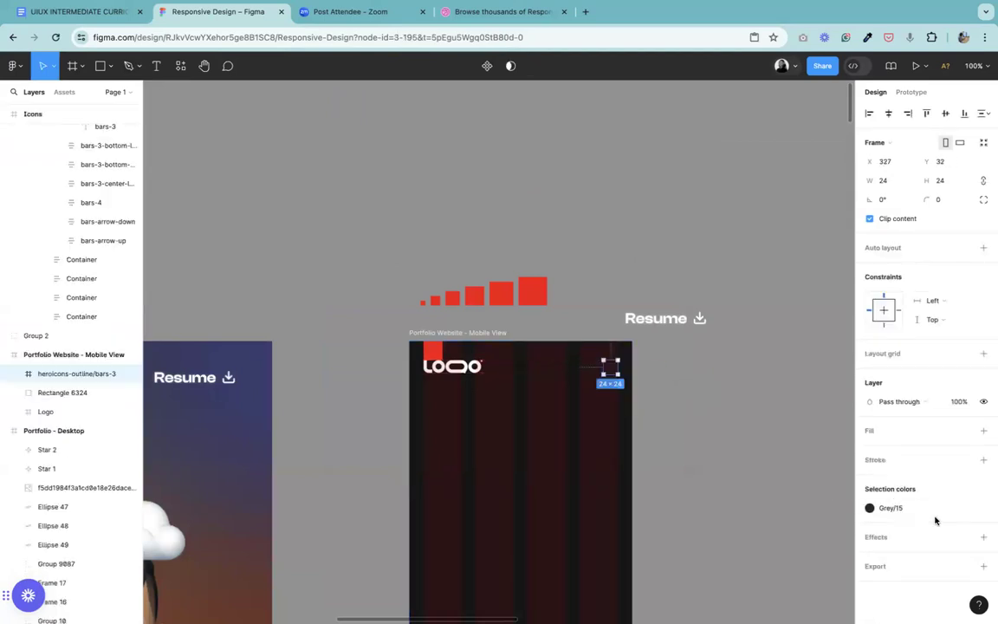
pyautogui.click(965, 509)
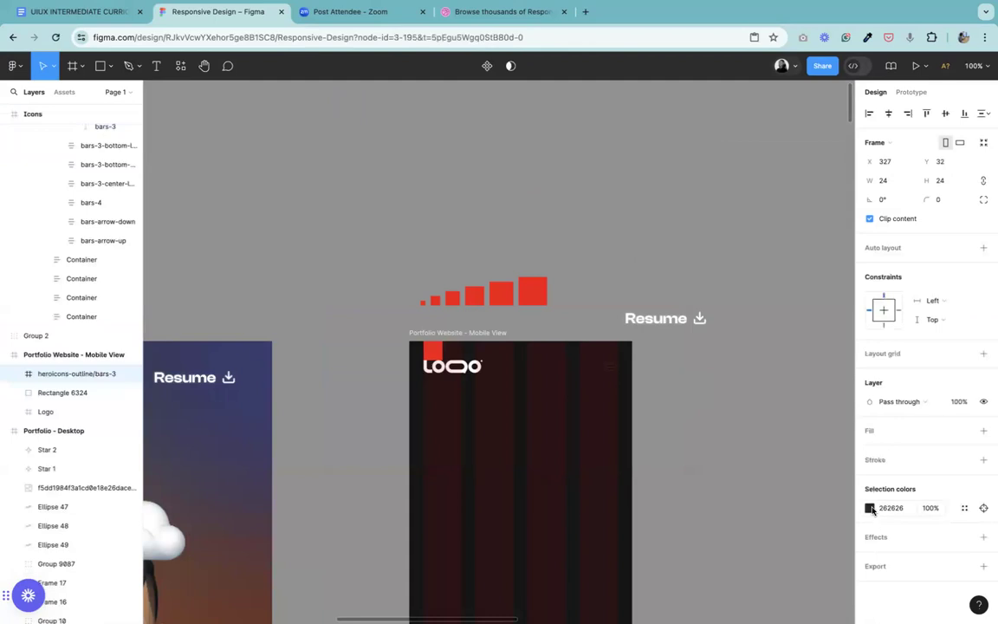
pyautogui.click(871, 508)
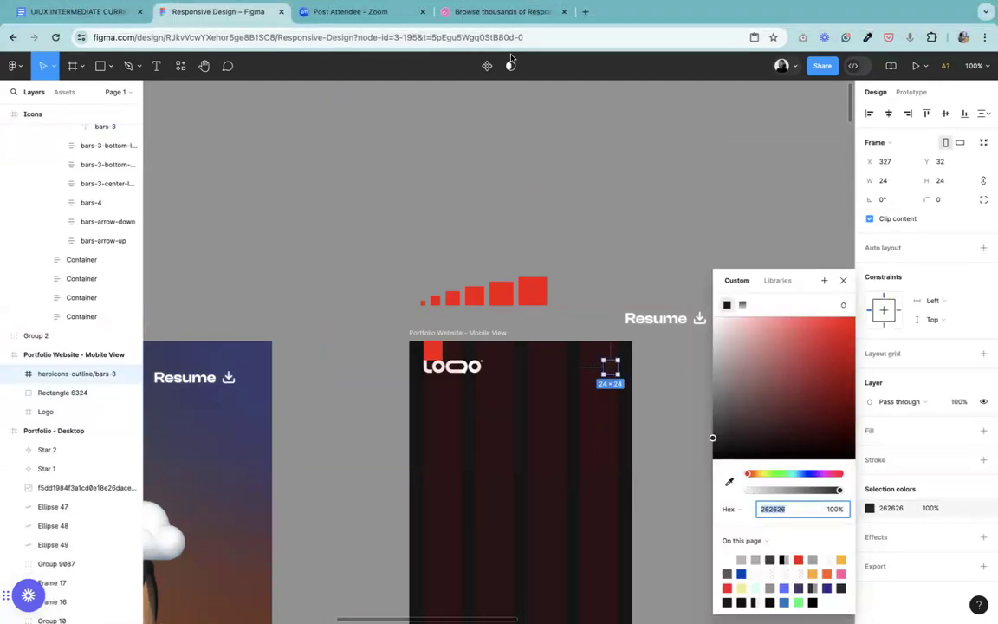
pyautogui.moveTo(712, 439); pyautogui.dragTo(700, 320)
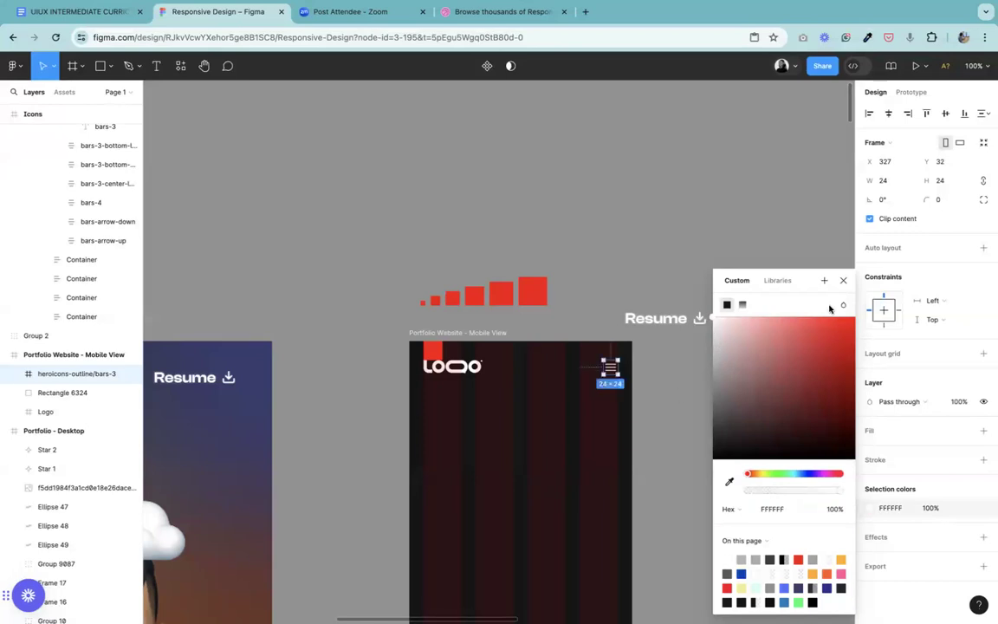
pyautogui.click(843, 281)
# Step: Align the logo and the menu icon on their vertical centres in the mobile header, and nudge both down 1 px
pyautogui.hotkey('shift', '=')
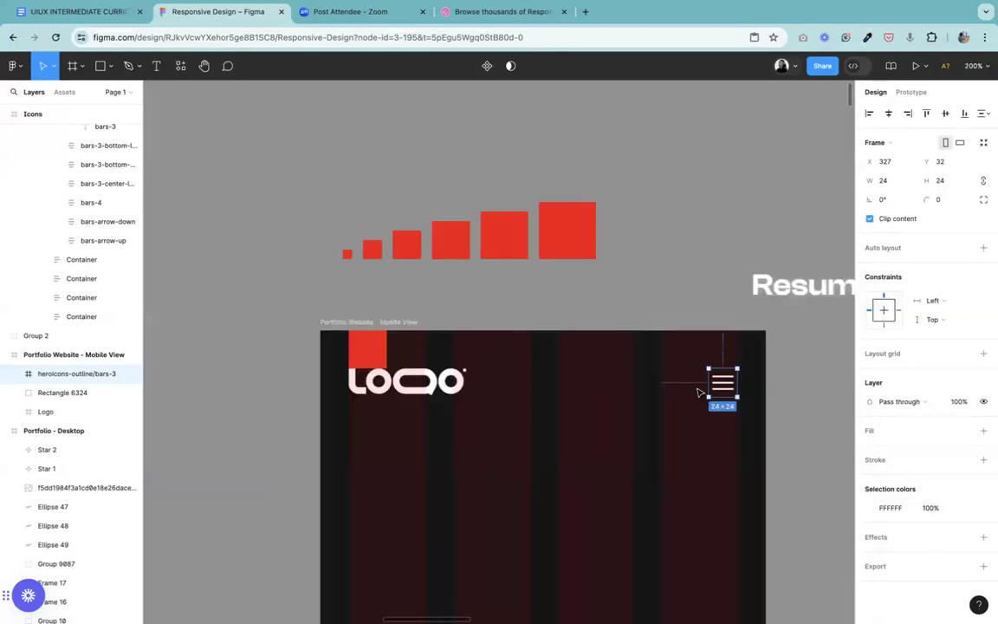
pyautogui.moveTo(723, 389); pyautogui.dragTo(722, 385)
pyautogui.click(433, 381)
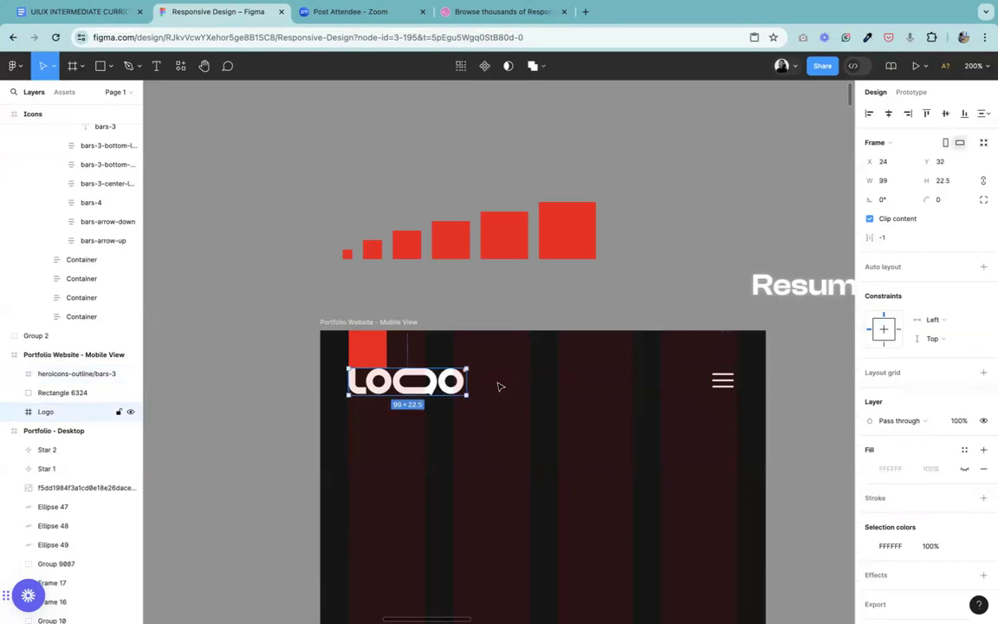
pyautogui.keyDown('shift'); pyautogui.click(724, 381); pyautogui.keyUp('shift')
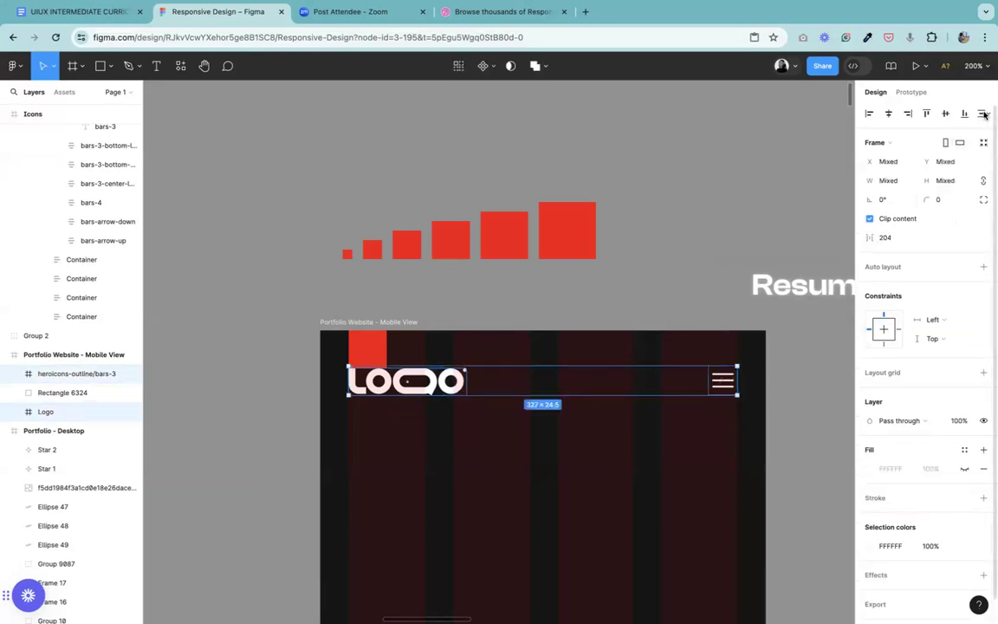
pyautogui.click(945, 113)
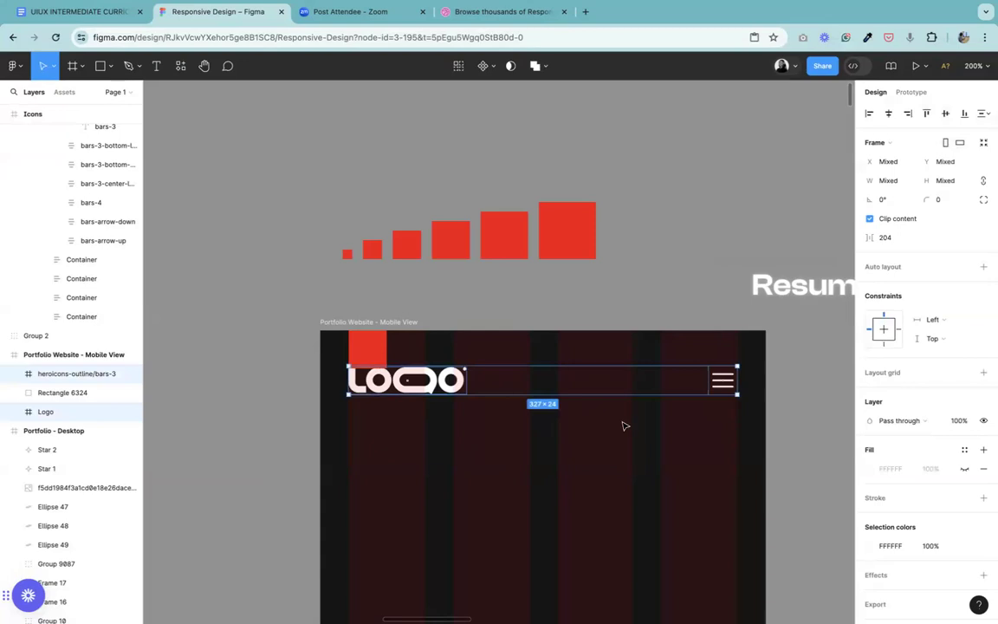
pyautogui.press('Down')
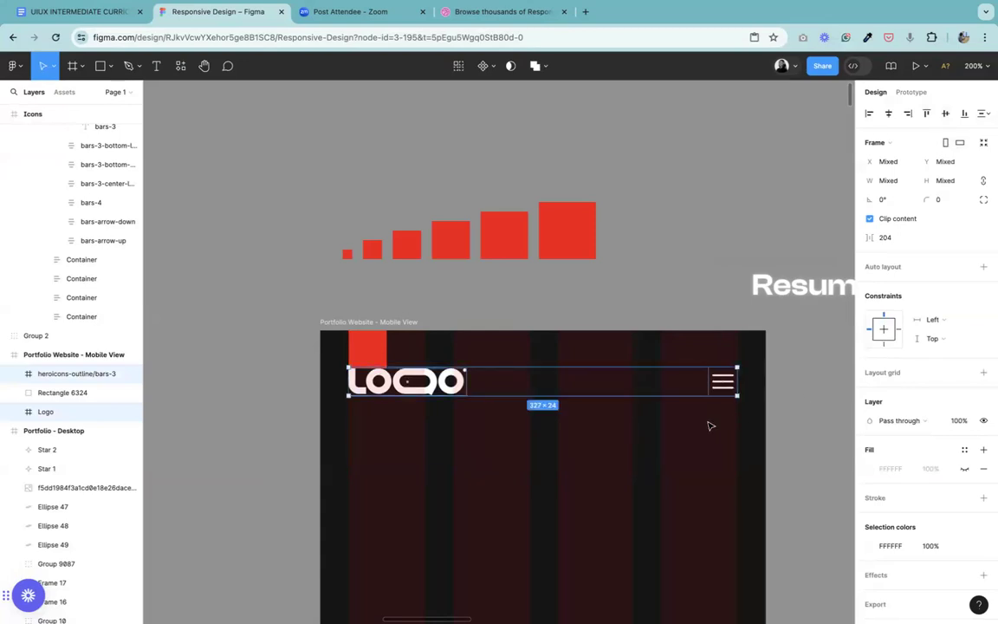
# Step: Scale the mobile header's logo down proportionally with the Scale tool, leaving a 226 px gap to the menu icon
pyautogui.press('Escape')
pyautogui.click(721, 382)
pyautogui.click(401, 388)
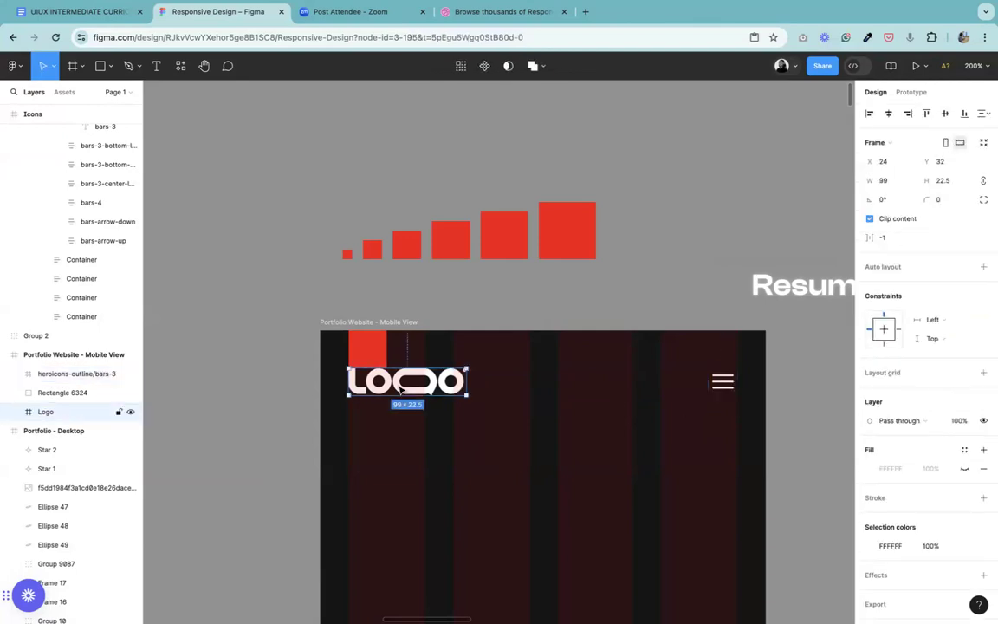
pyautogui.click(53, 65)
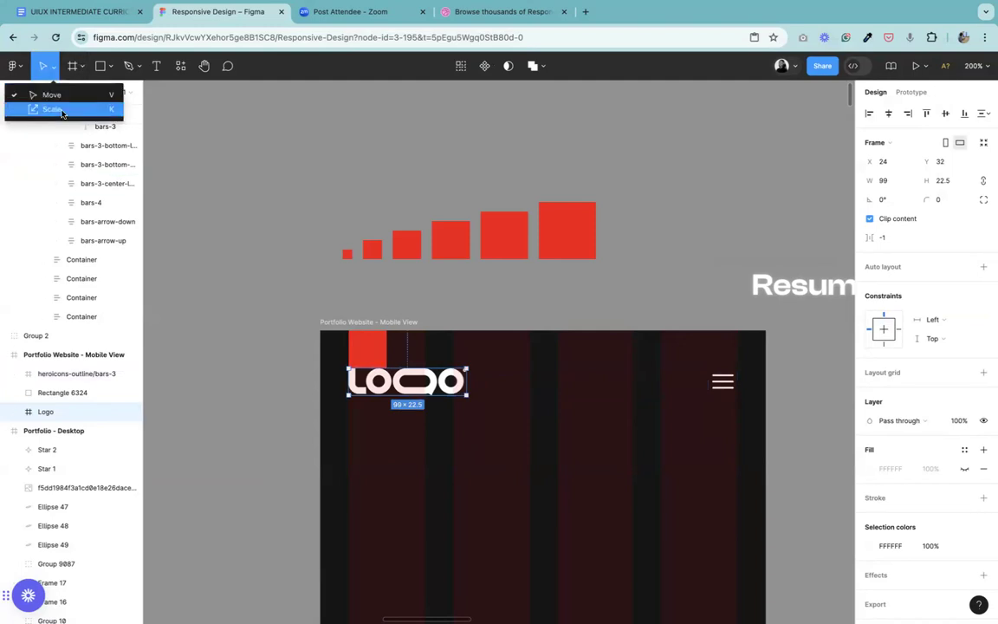
pyautogui.click(51, 109)
pyautogui.moveTo(468, 381); pyautogui.dragTo(443, 382)
# Step: Realign the scaled-down logo and the menu icon on their vertical centres, and nudge the pair down to Y 33
pyautogui.click(725, 381)
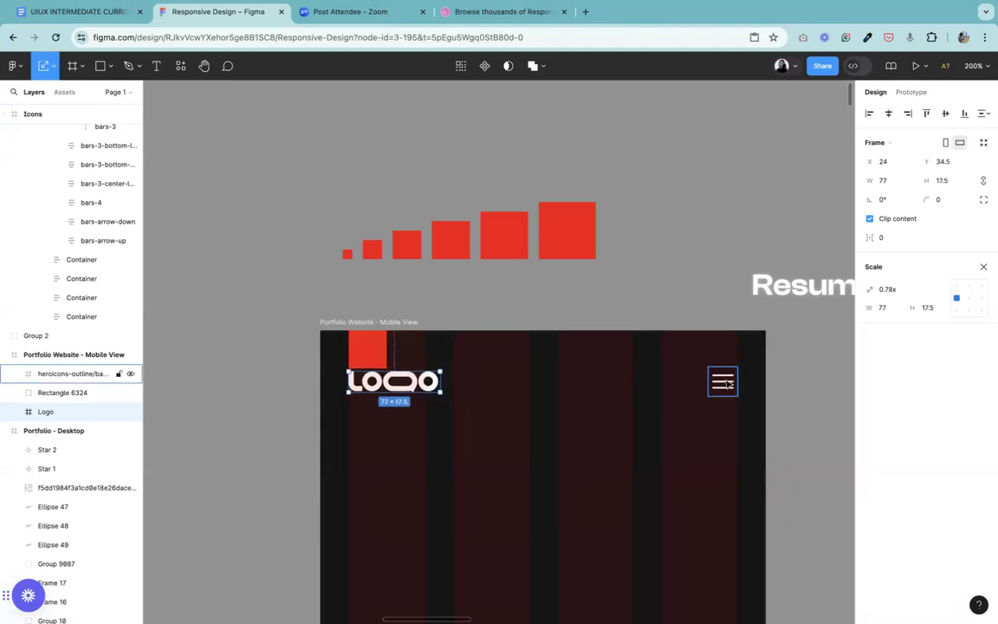
pyautogui.click(394, 381)
pyautogui.keyDown('shift'); pyautogui.click(725, 386); pyautogui.keyUp('shift')
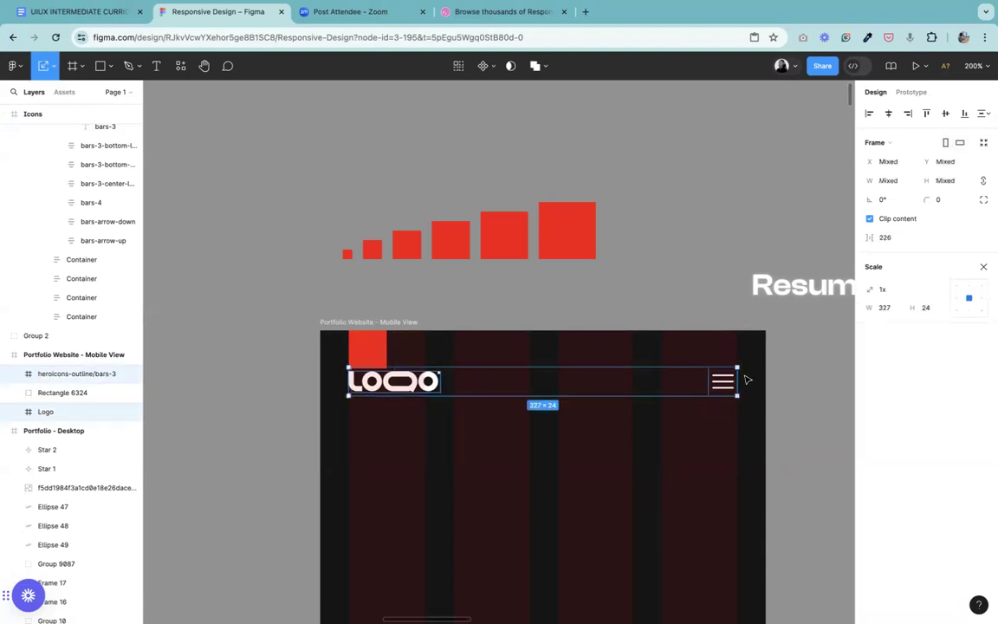
pyautogui.click(944, 114)
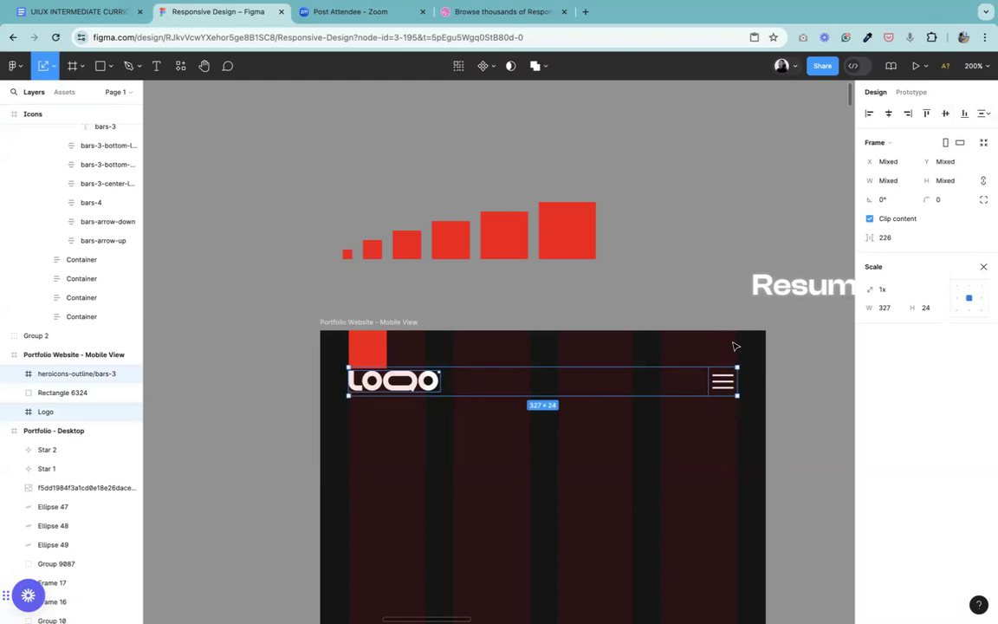
pyautogui.press('Down')
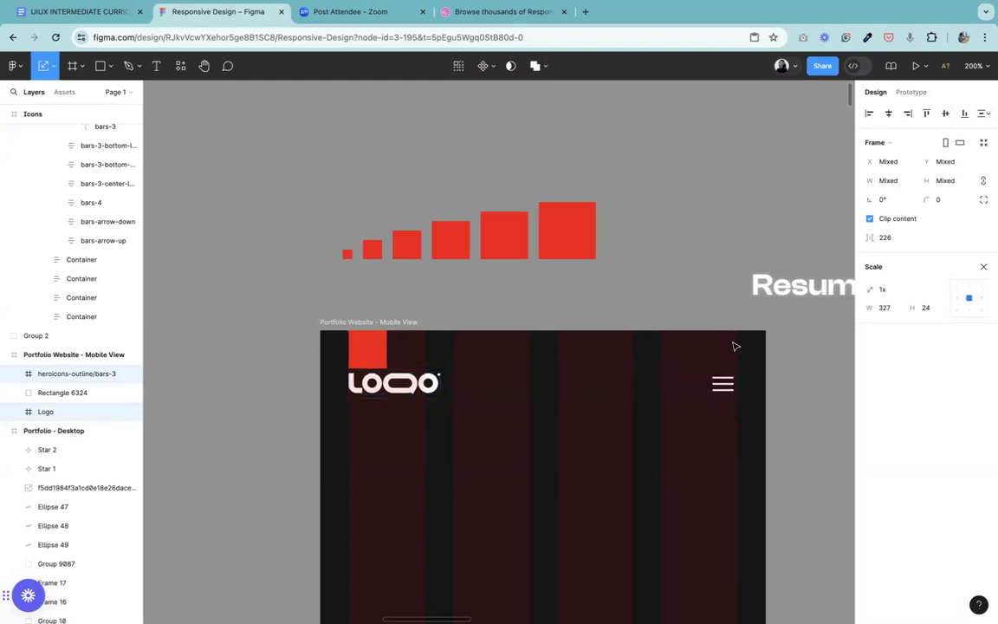
# Step: Group the logo with the menu icon and nudge the group up to Y 32, flush with the red spacer square
pyautogui.rightClick(405, 385)
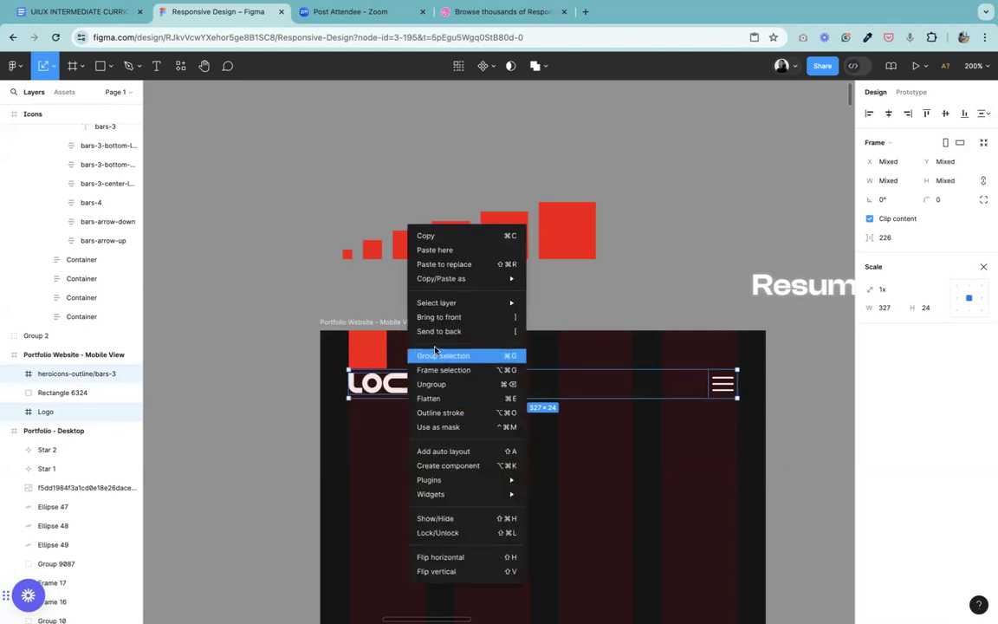
pyautogui.click(437, 356)
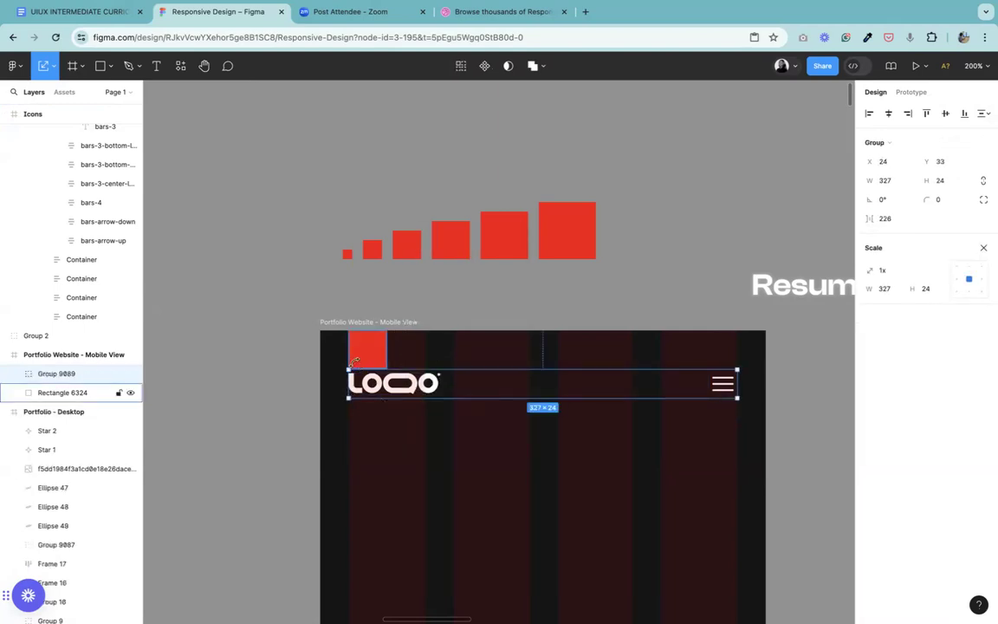
pyautogui.press('super+plus')
pyautogui.press('super+minus')
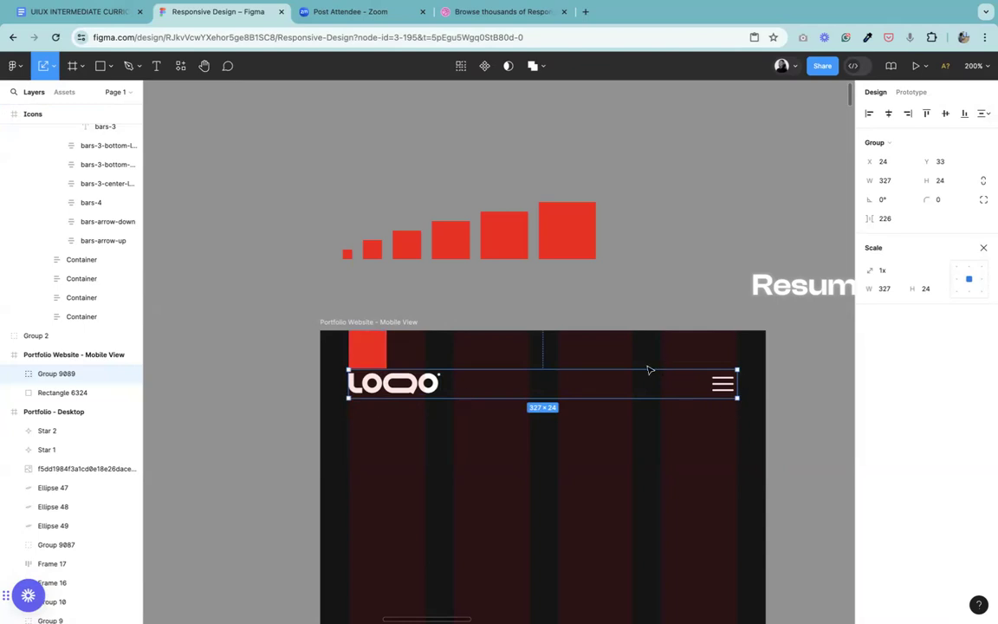
pyautogui.click(204, 65)
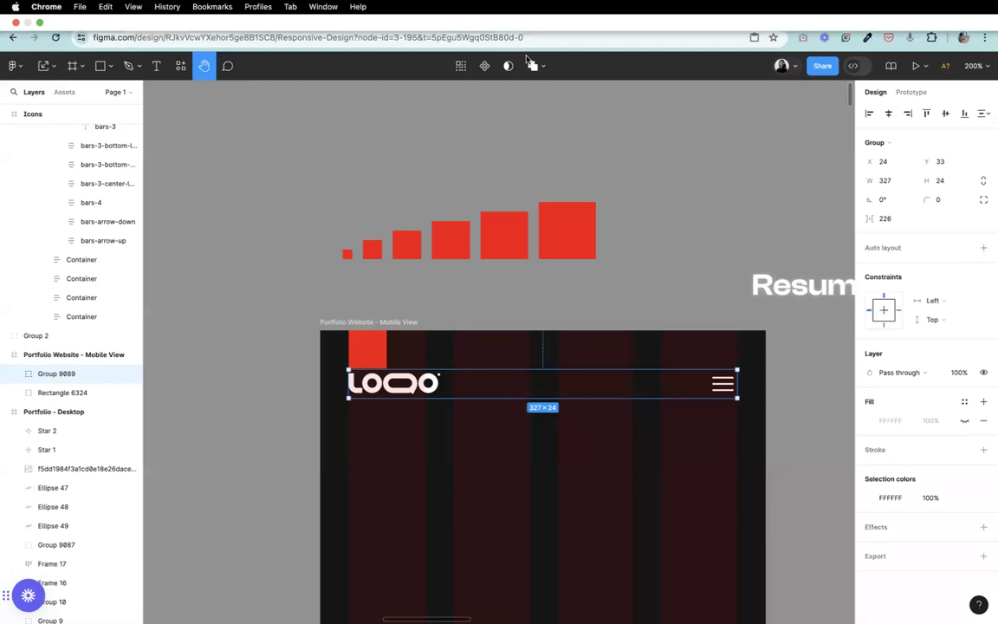
pyautogui.scroll(5, 391, 327)
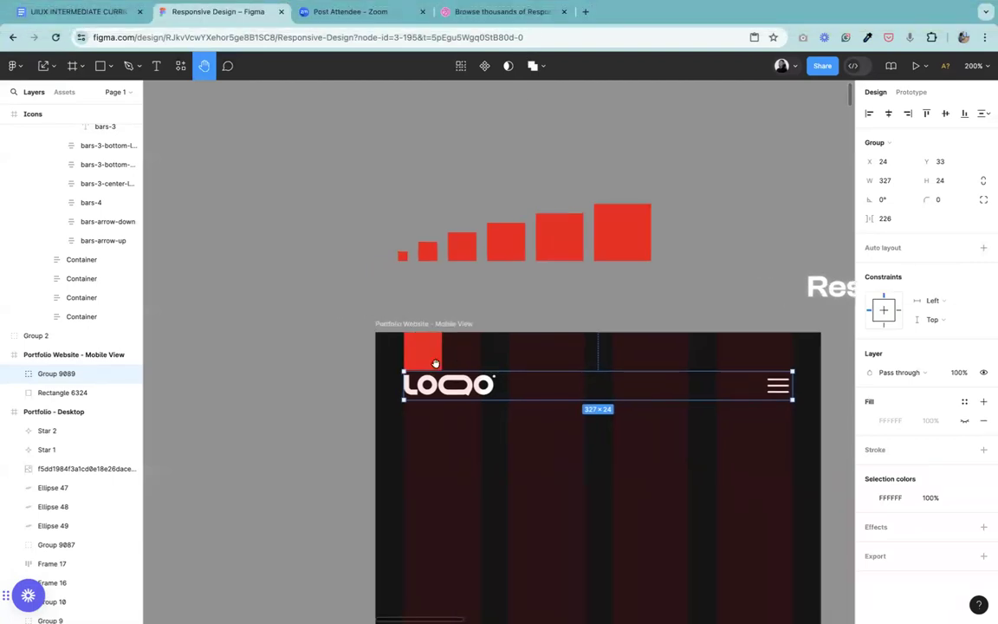
pyautogui.click(52, 65)
pyautogui.click(55, 84)
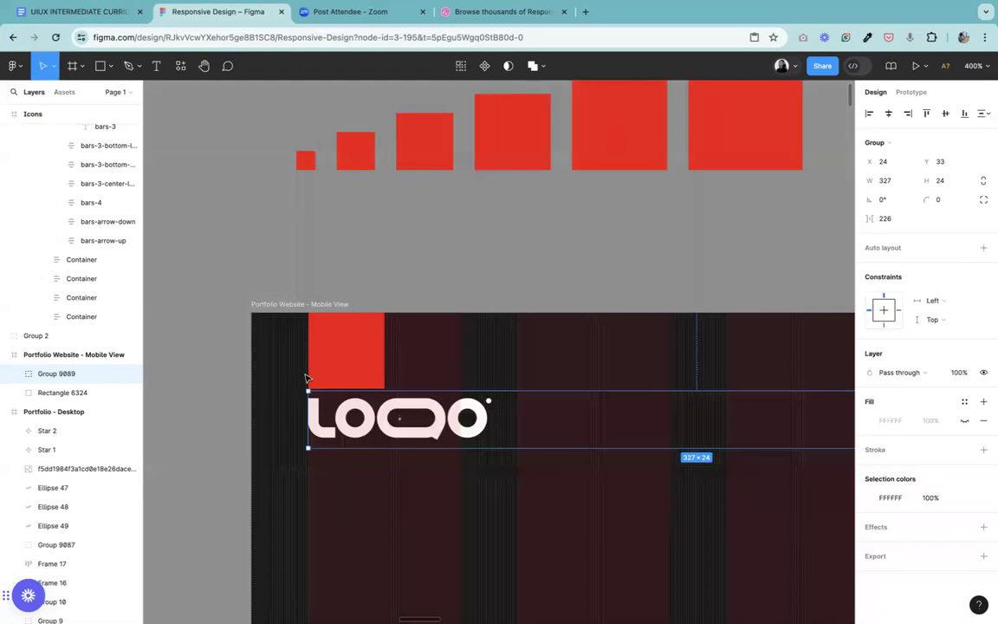
pyautogui.press('Up')
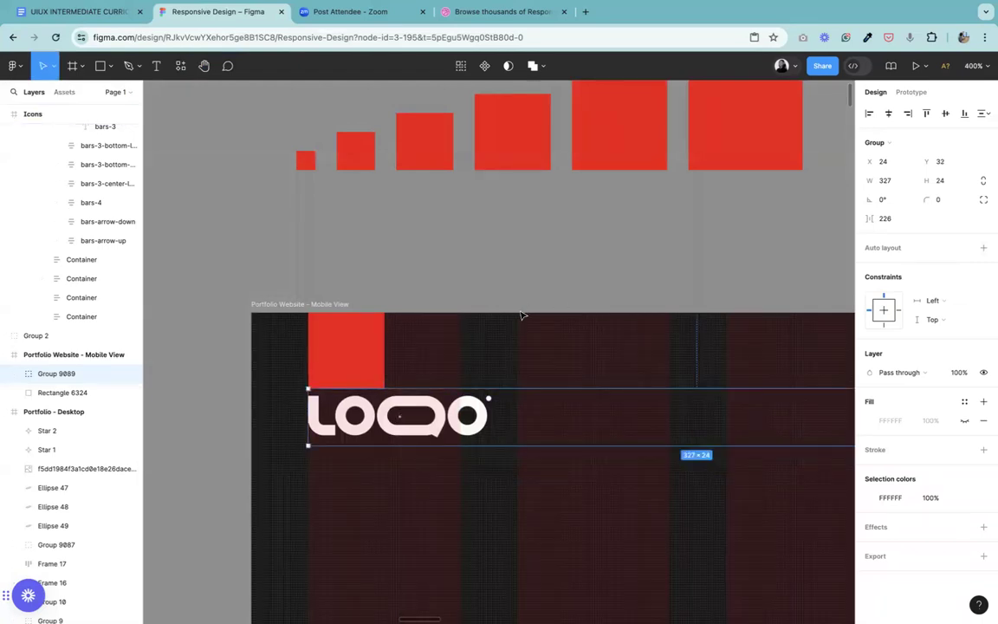
pyautogui.press('Escape')
# Step: Move the 32 × 32 red spacer square out of the mobile frame, beside the small end of the spacer square row
pyautogui.hotkey('shift', '0')
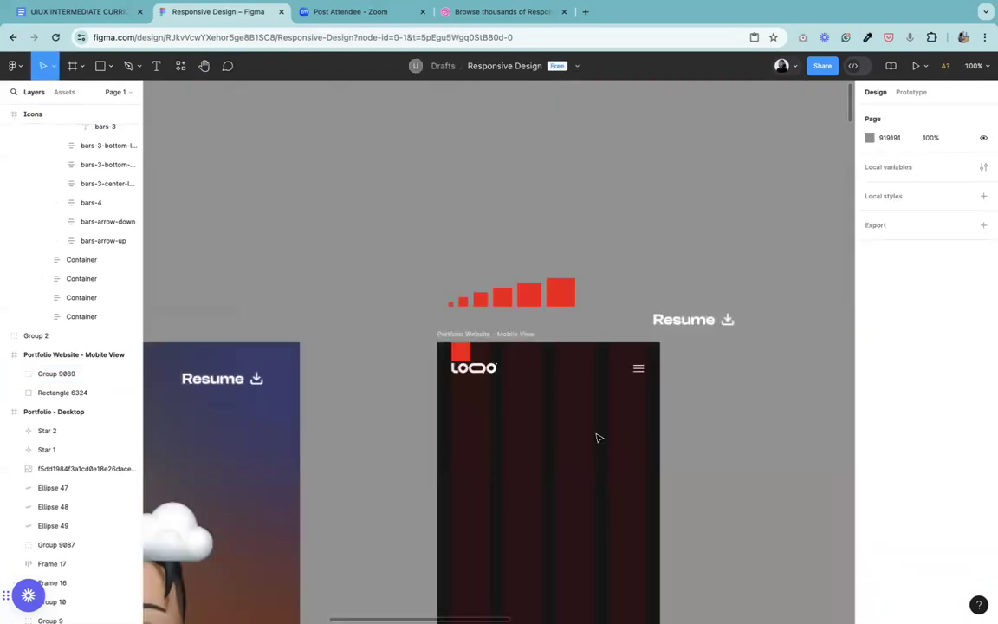
pyautogui.click(461, 355)
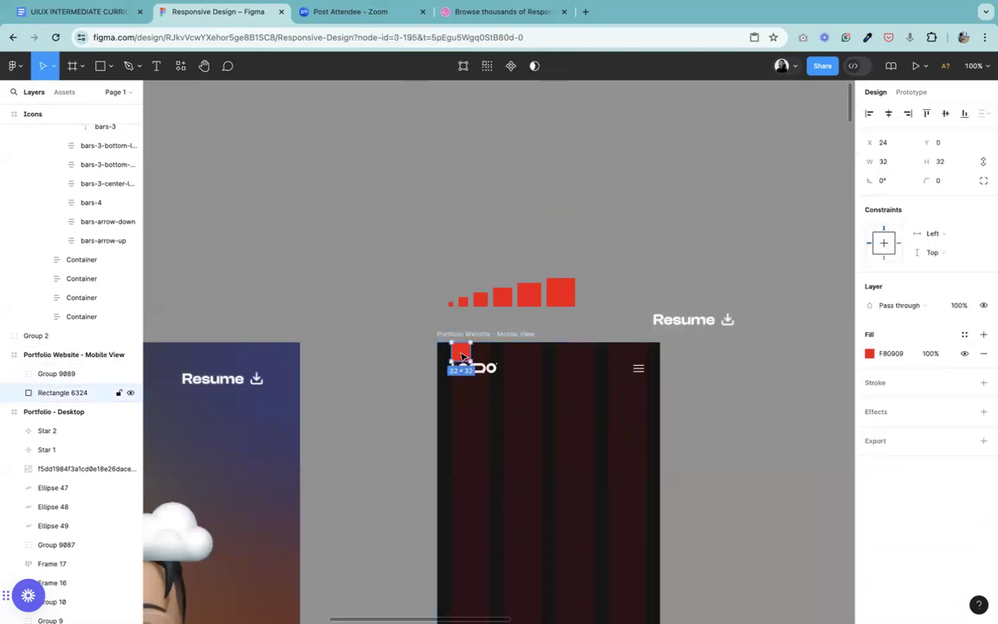
pyautogui.moveTo(461, 356); pyautogui.dragTo(418, 301)
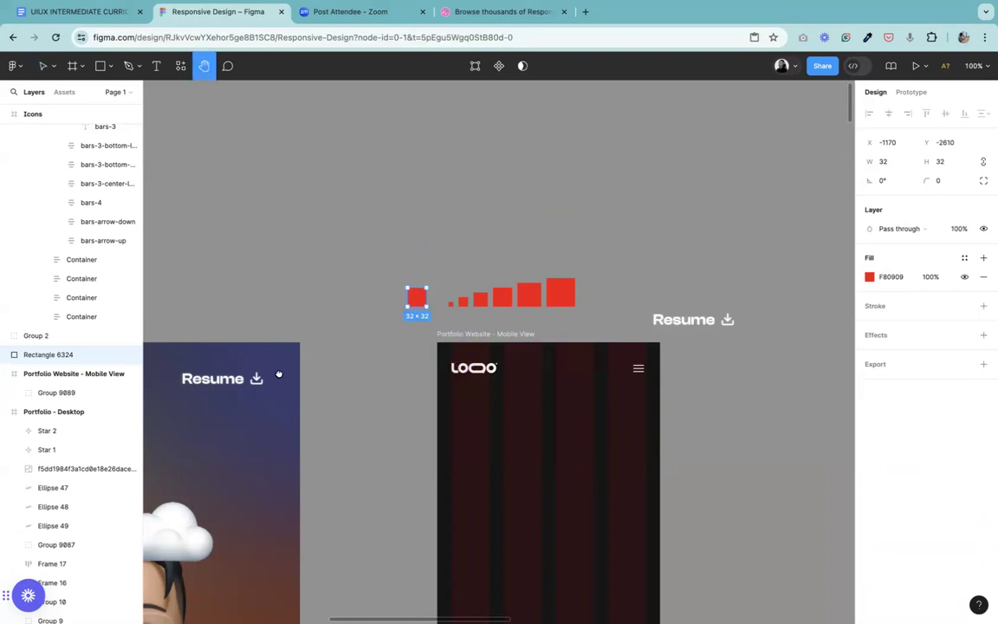
# Step: Group the orange "I'm" text with the large name heading in the desktop frame's hero section
pyautogui.hscroll(-10, 519, 238)
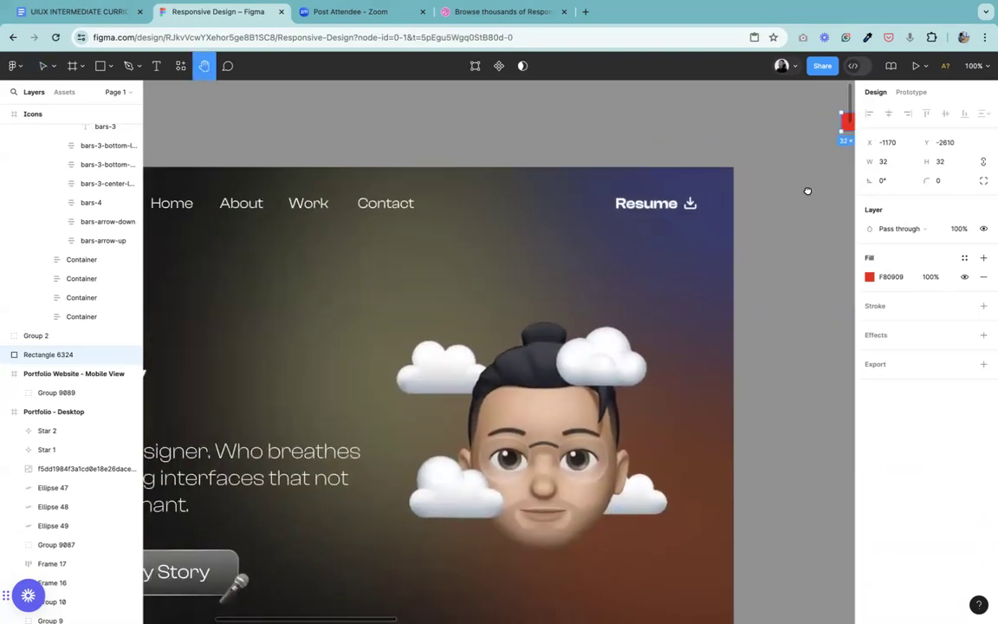
pyautogui.hscroll(-5, 807, 190)
pyautogui.keyDown('ctrl'); pyautogui.scroll(-5, 795, 194); pyautogui.keyUp('ctrl')
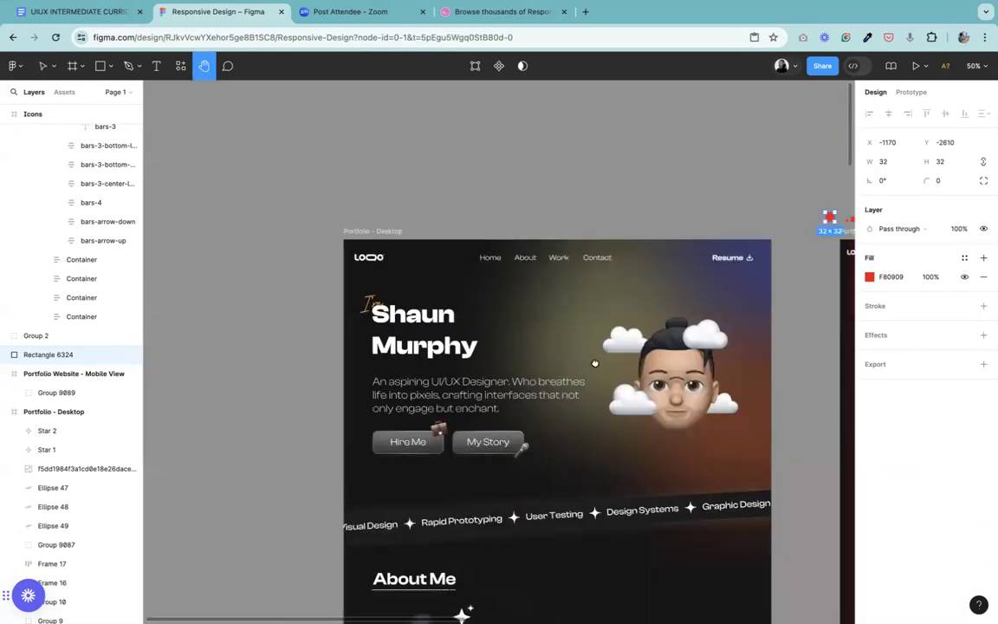
pyautogui.hscroll(3, 594, 362)
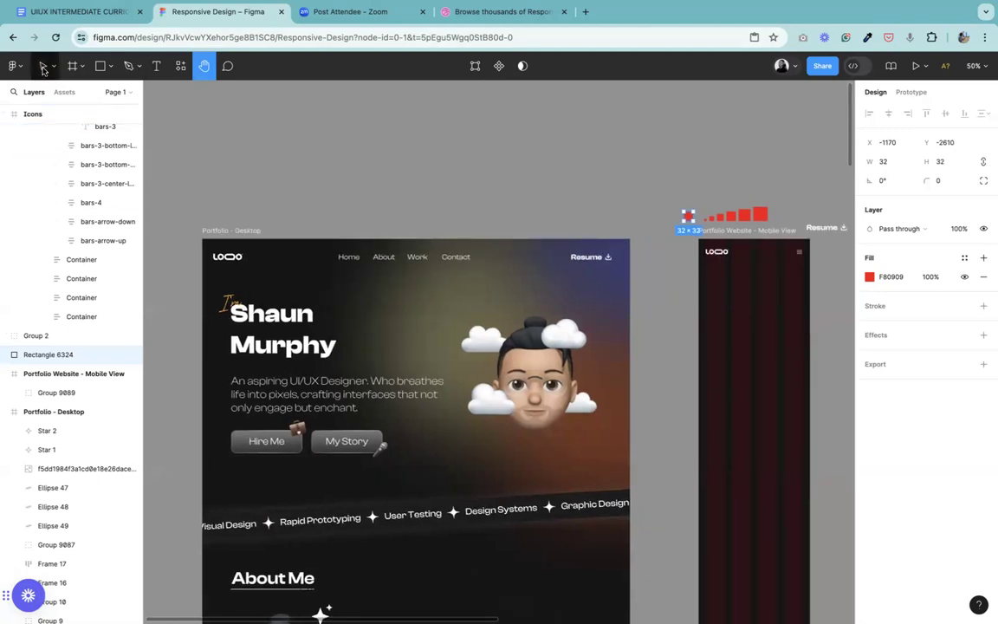
pyautogui.click(43, 68)
pyautogui.click(241, 312)
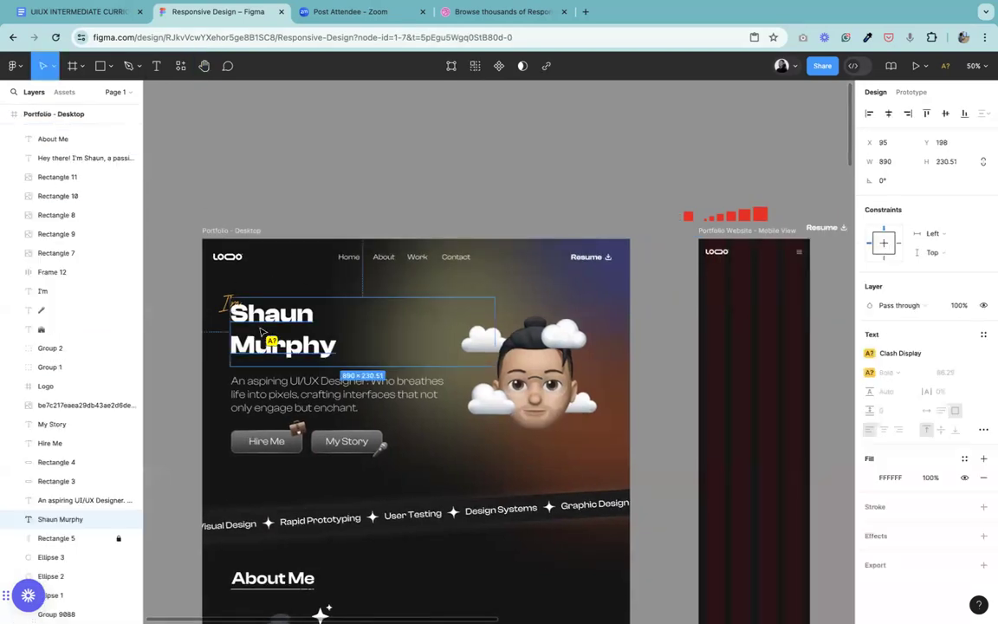
pyautogui.click(227, 299)
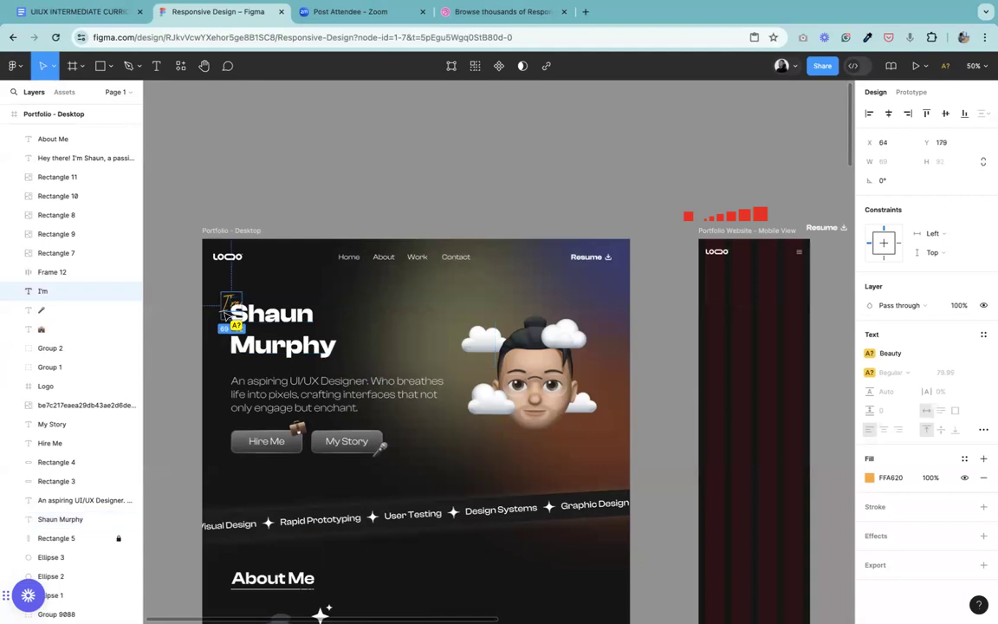
pyautogui.keyDown('shift'); pyautogui.click(282, 322); pyautogui.keyUp('shift')
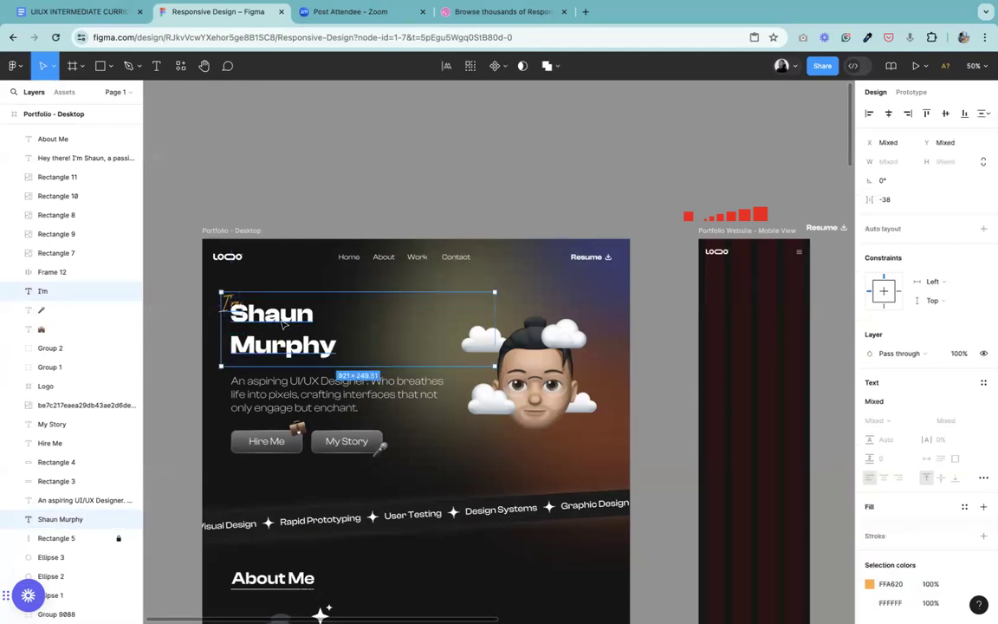
pyautogui.hotkey('ctrl', 'g')
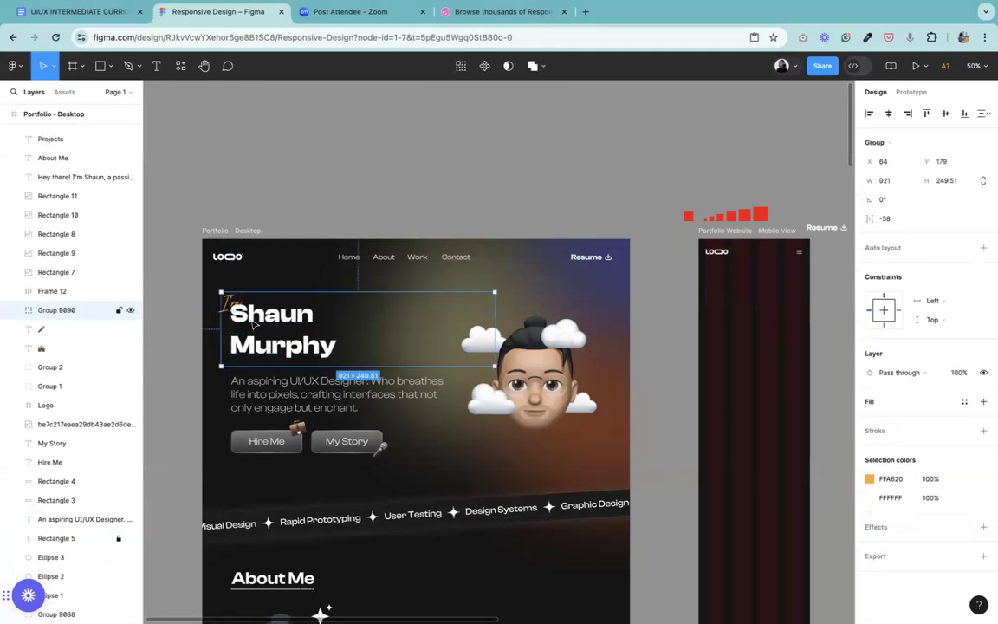
# Step: Duplicate the grouped hero heading from the desktop frame into the mobile frame at X 24, Y 131, keeping the desktop original
pyautogui.moveTo(253, 323); pyautogui.dragTo(802, 327)
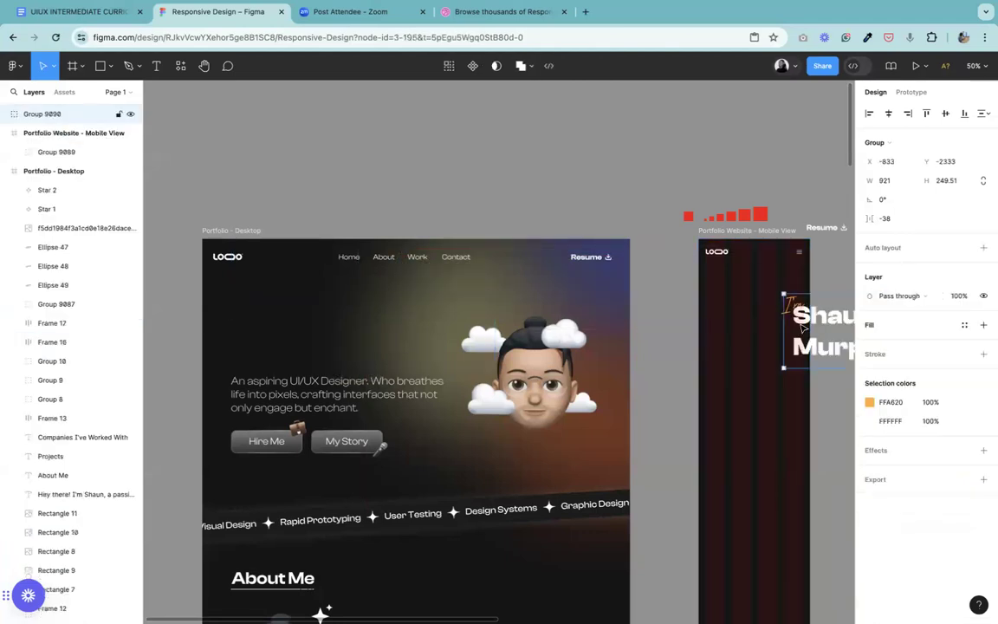
pyautogui.hotkey('ctrl', 'z')
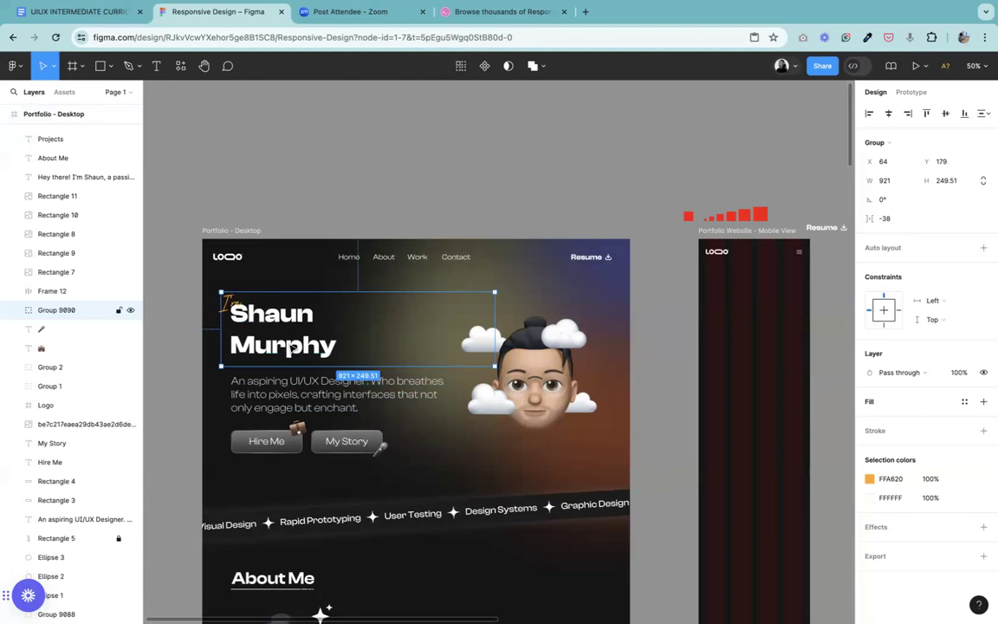
pyautogui.moveTo(294, 346); pyautogui.dragTo(778, 334)
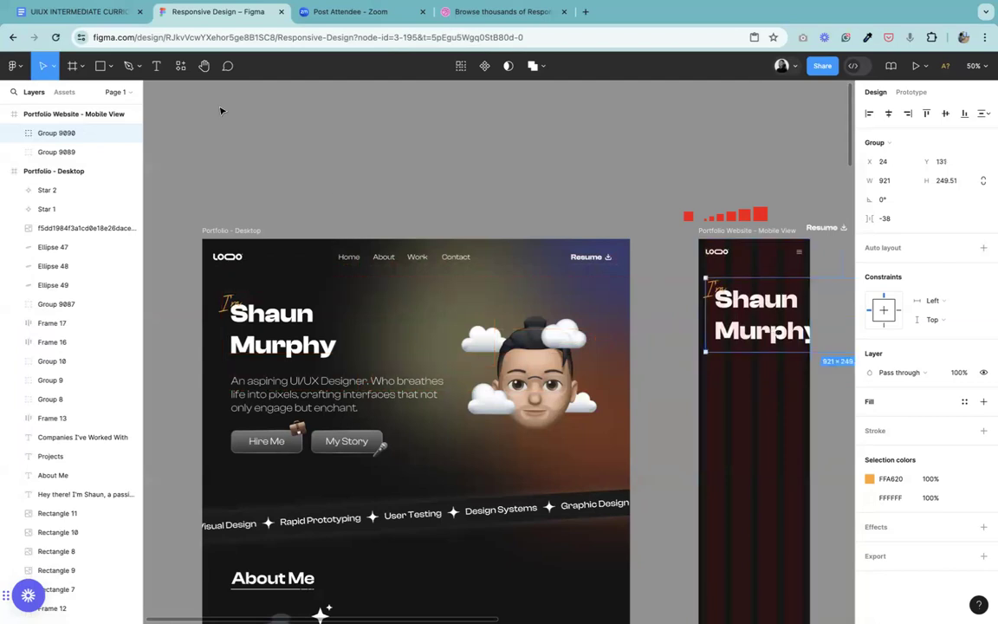
# Step: Scale the hero heading group in the mobile frame down proportionally to about 0.73x, 675 wide, keeping it at X 24
pyautogui.click(204, 66)
pyautogui.moveTo(711, 353); pyautogui.dragTo(442, 353)
pyautogui.press('super+plus')
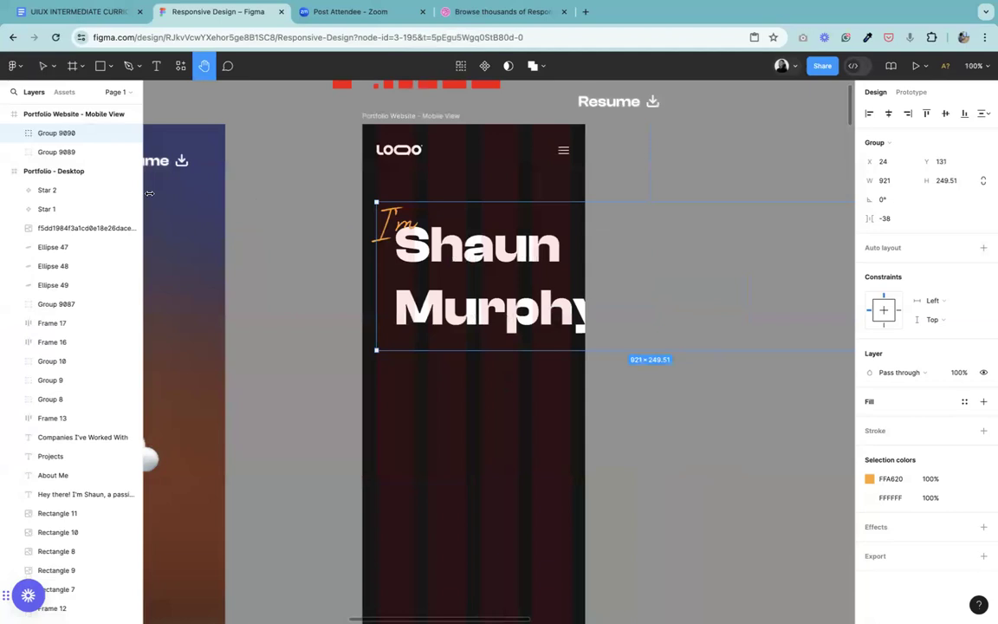
pyautogui.click(40, 69)
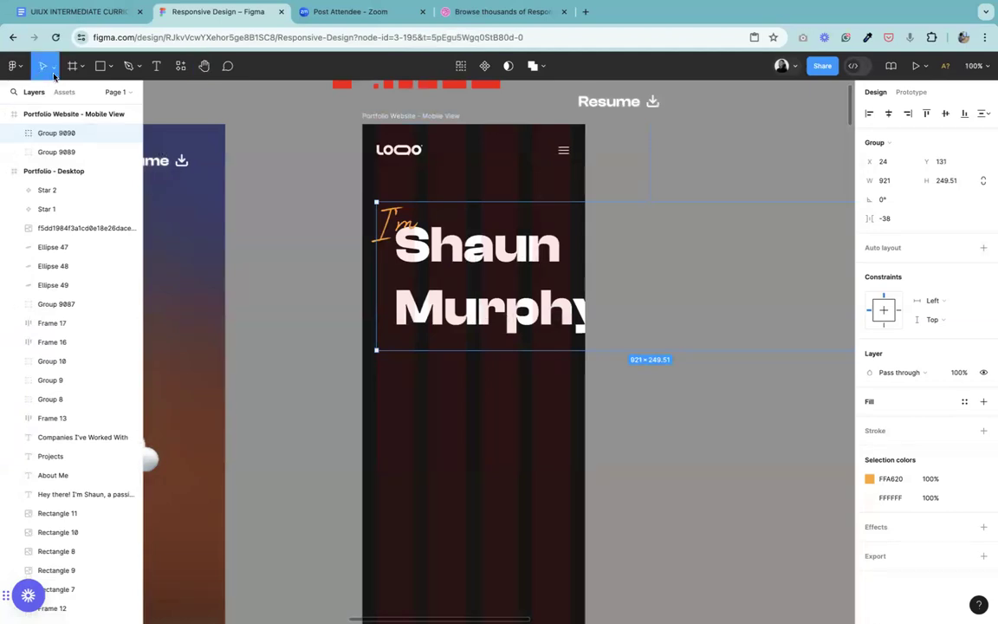
pyautogui.click(53, 67)
pyautogui.click(68, 111)
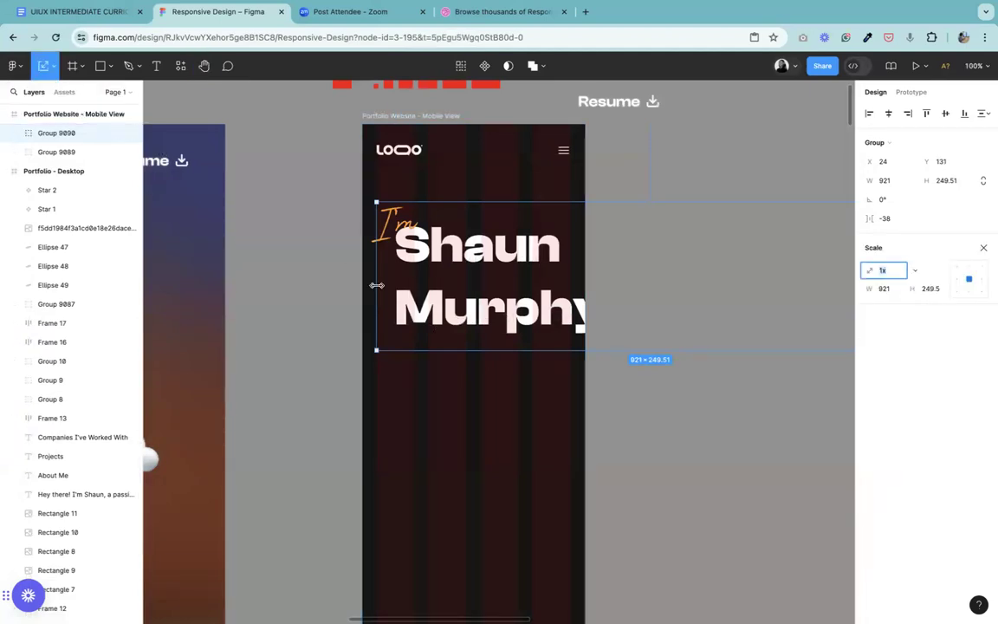
pyautogui.moveTo(385, 285); pyautogui.dragTo(418, 264)
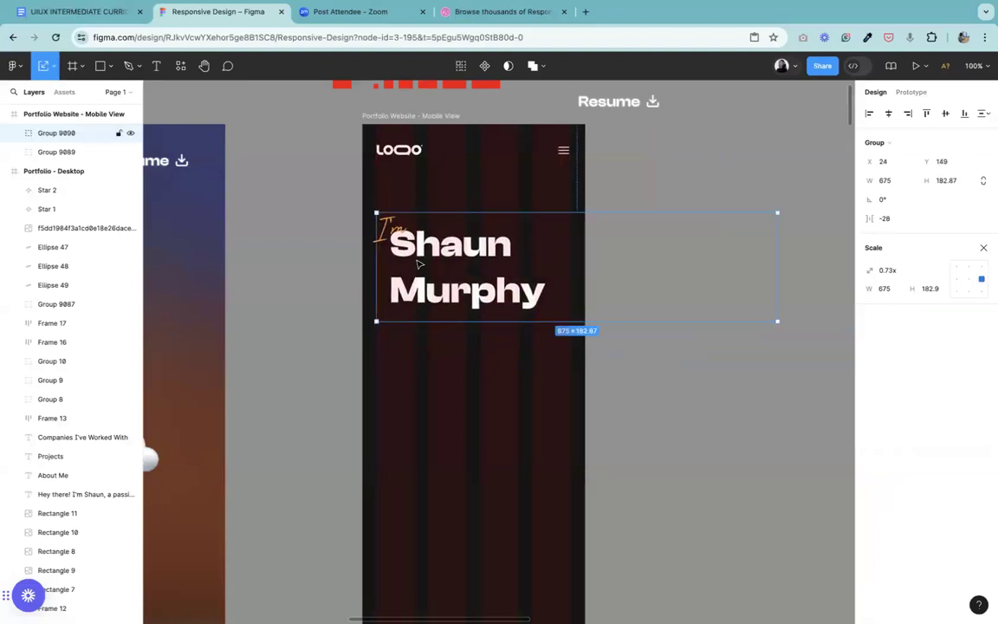
# Step: Ungroup the scaled hero heading and select only its large name text, with the Move tool active
pyautogui.rightClick(418, 264)
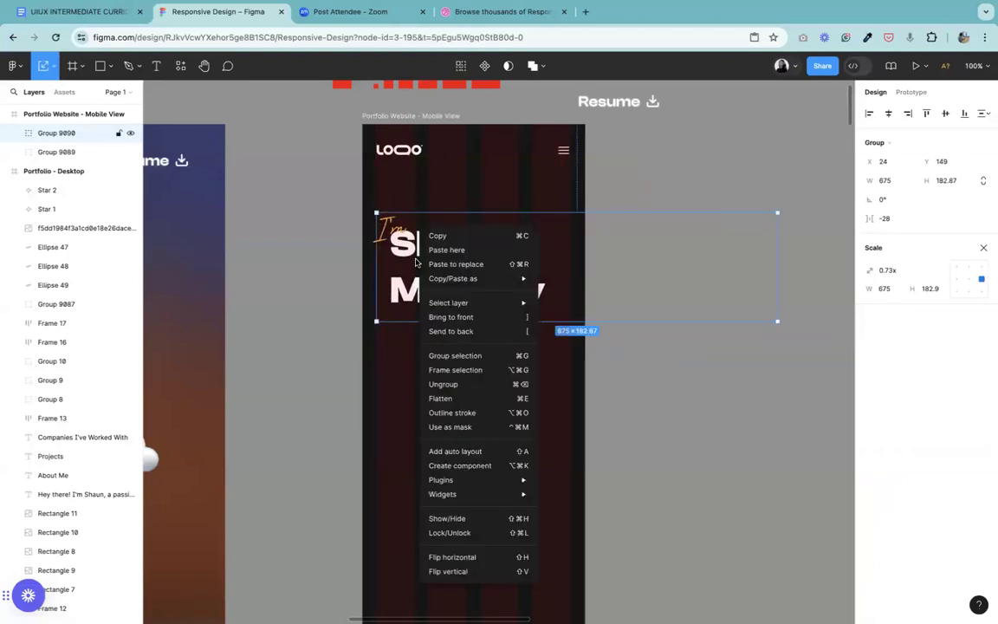
pyautogui.click(455, 384)
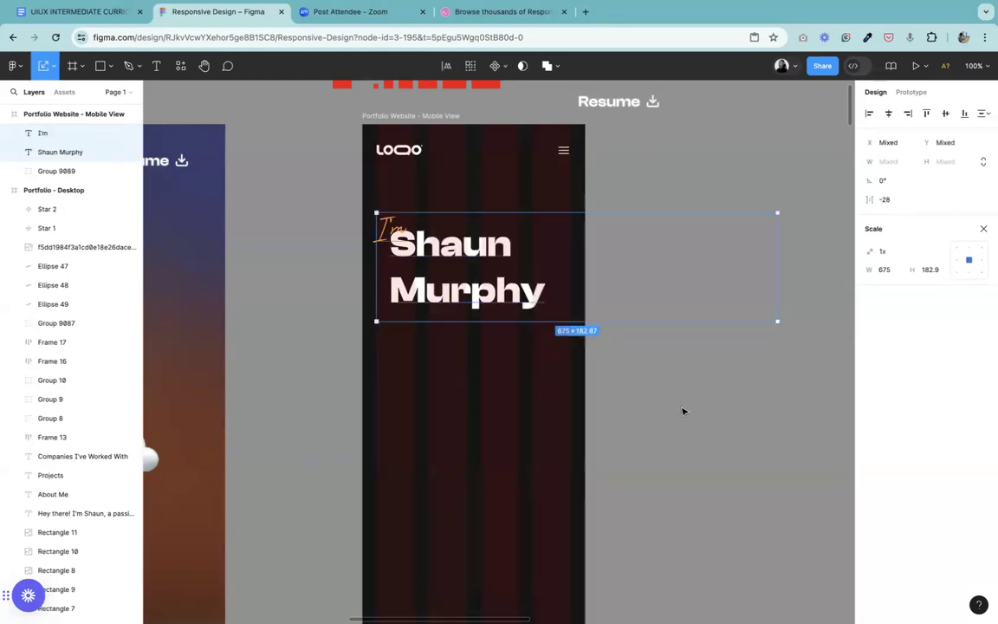
pyautogui.click(674, 405)
pyautogui.click(475, 300)
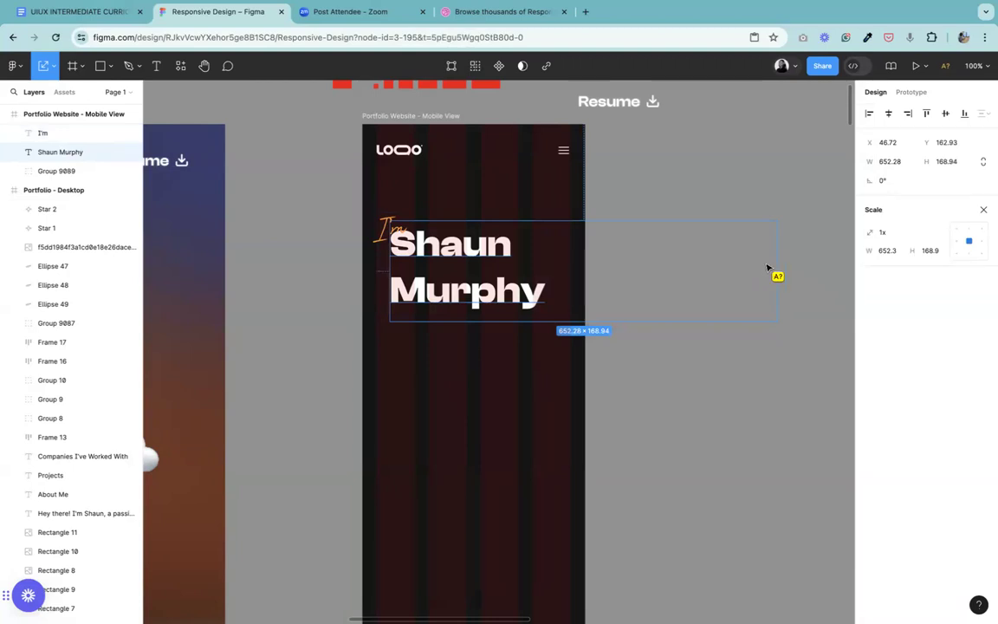
pyautogui.click(57, 72)
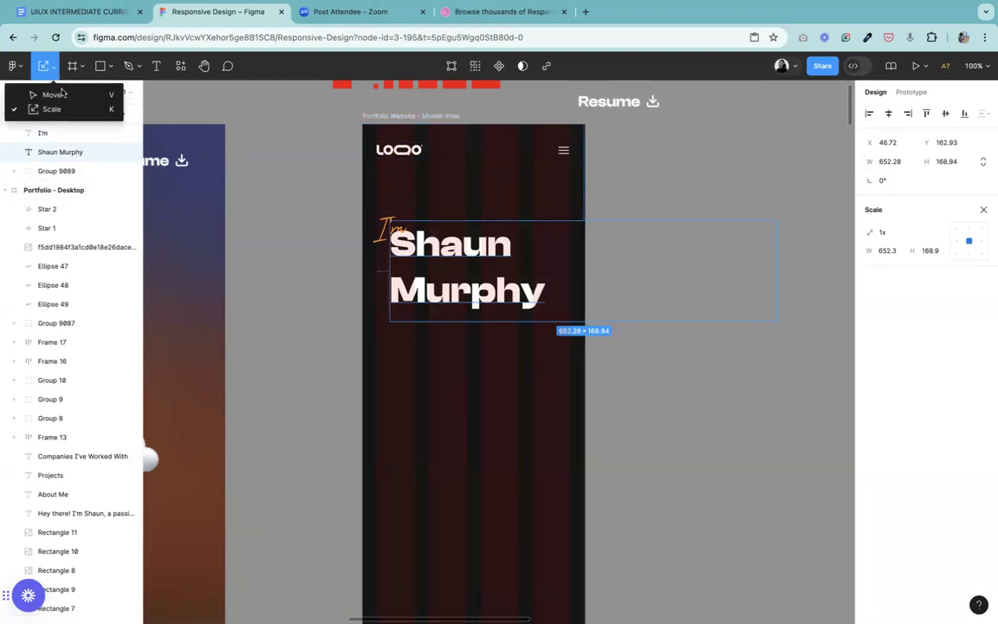
pyautogui.click(45, 94)
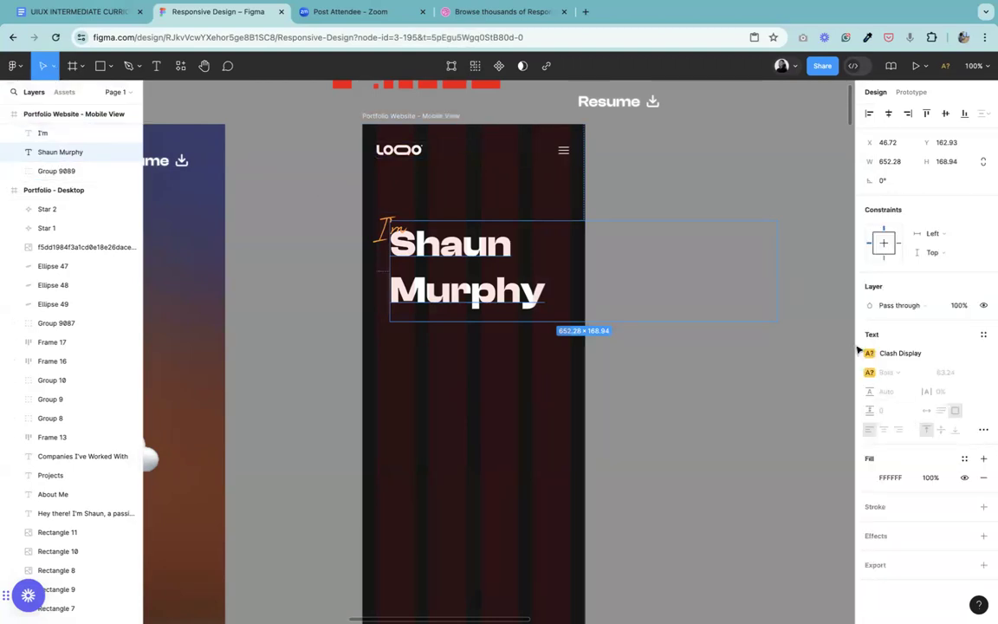
# Step: Try the Abhaya Libre font on the large name heading in the mobile frame
pyautogui.click(900, 353)
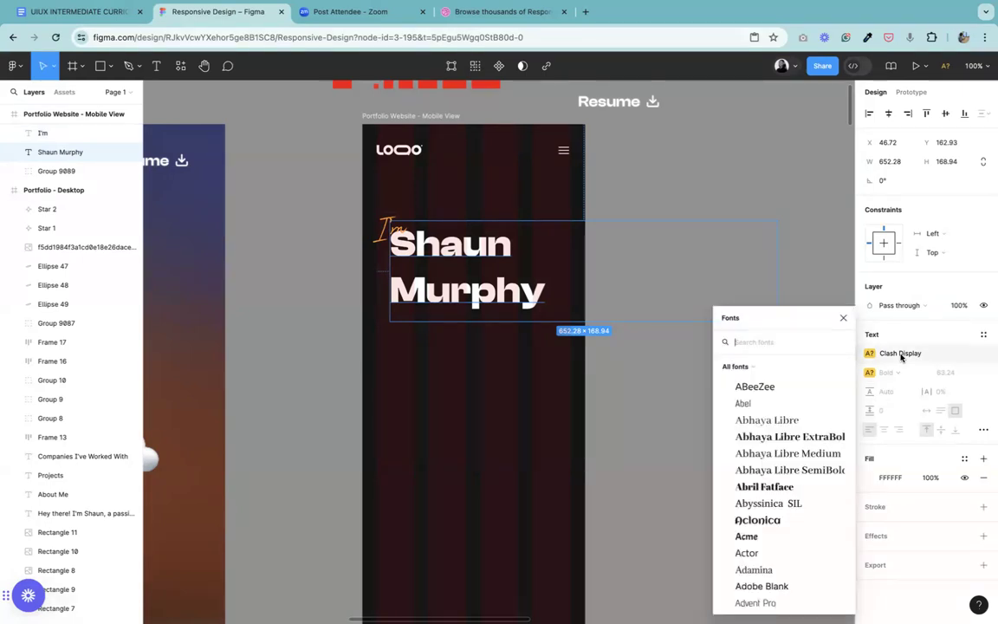
pyautogui.click(823, 437)
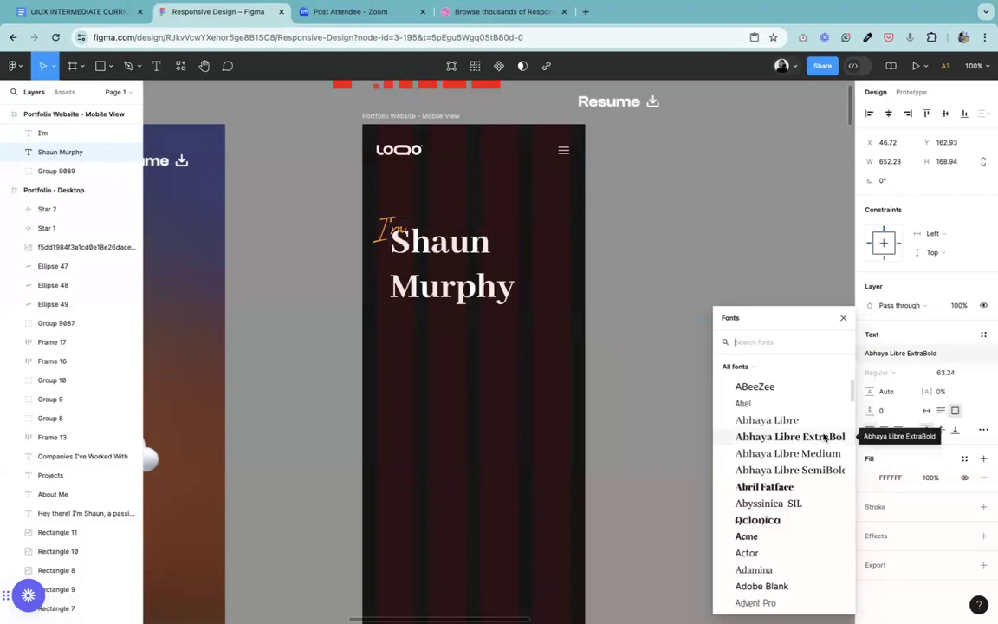
pyautogui.click(781, 487)
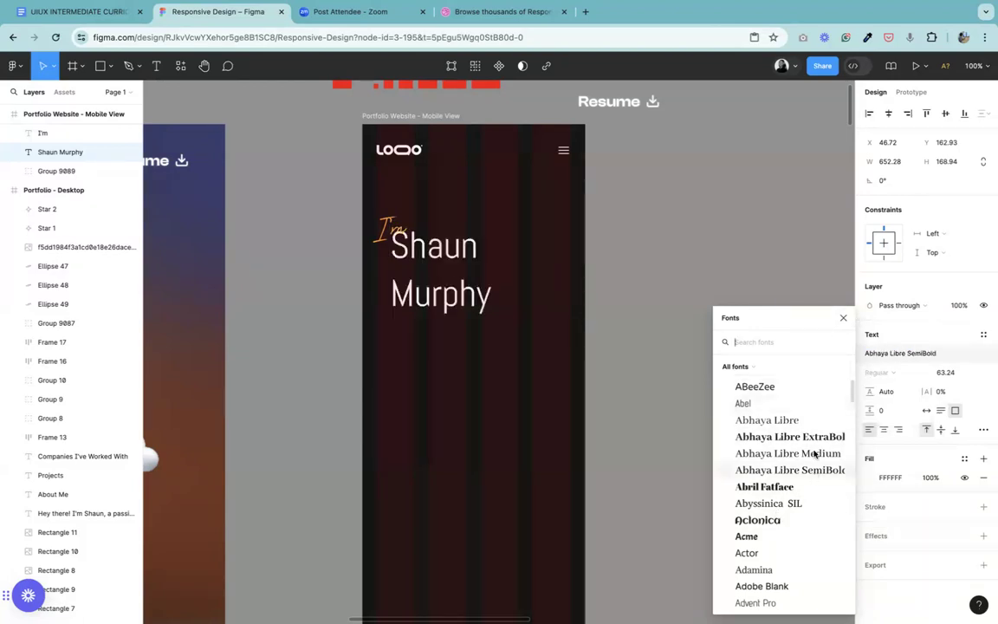
pyautogui.click(784, 422)
pyautogui.click(843, 317)
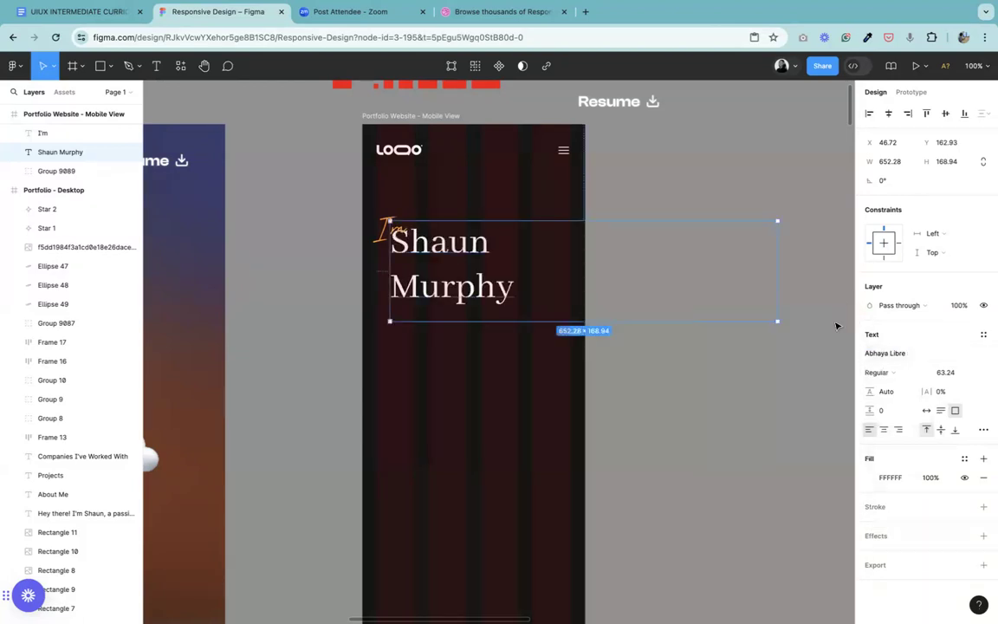
pyautogui.click(641, 385)
pyautogui.click(428, 245)
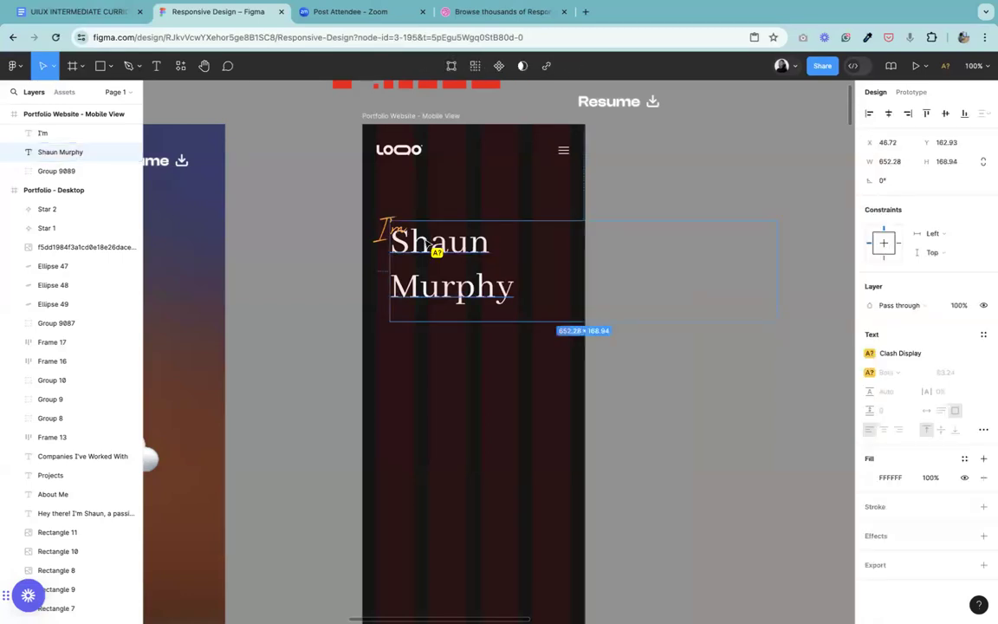
pyautogui.press('Escape')
pyautogui.hotkey('ctrl', 'z')
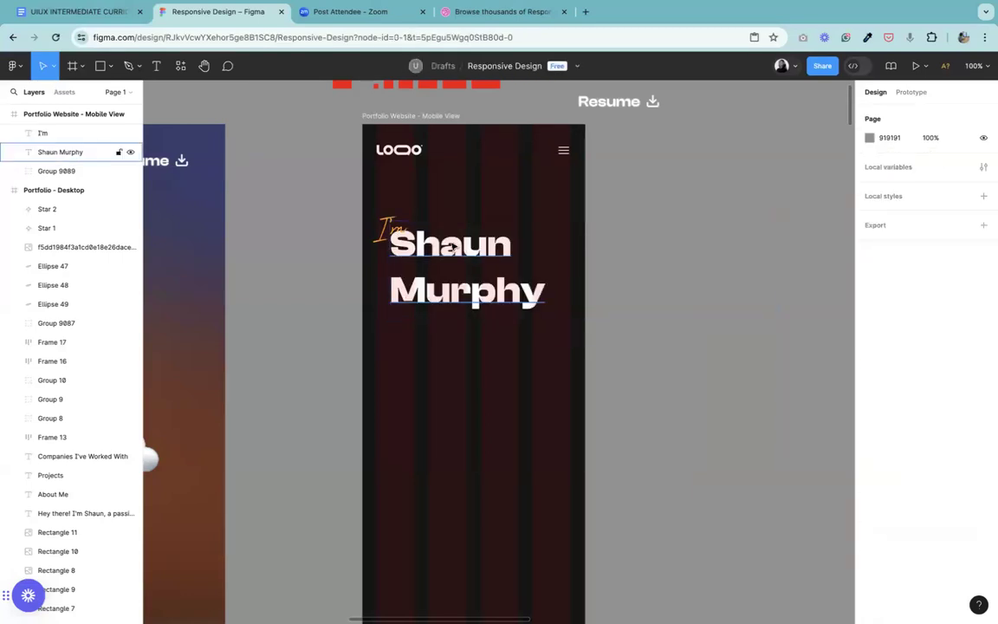
# Step: Change the mobile name heading's font to Nunito with the Bold weight
pyautogui.click(475, 282)
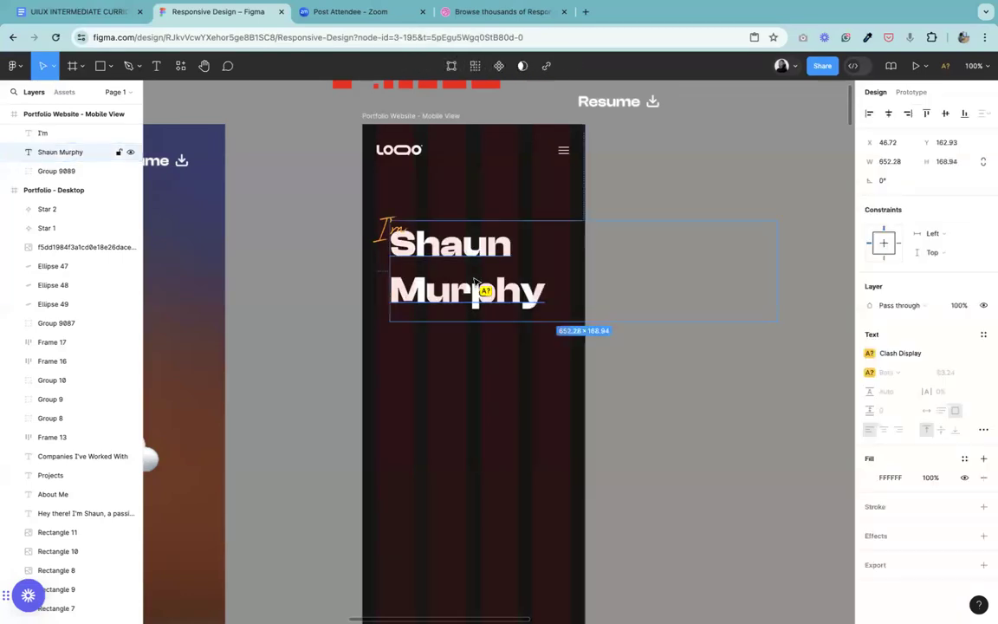
pyautogui.click(888, 356)
pyautogui.write('nu')
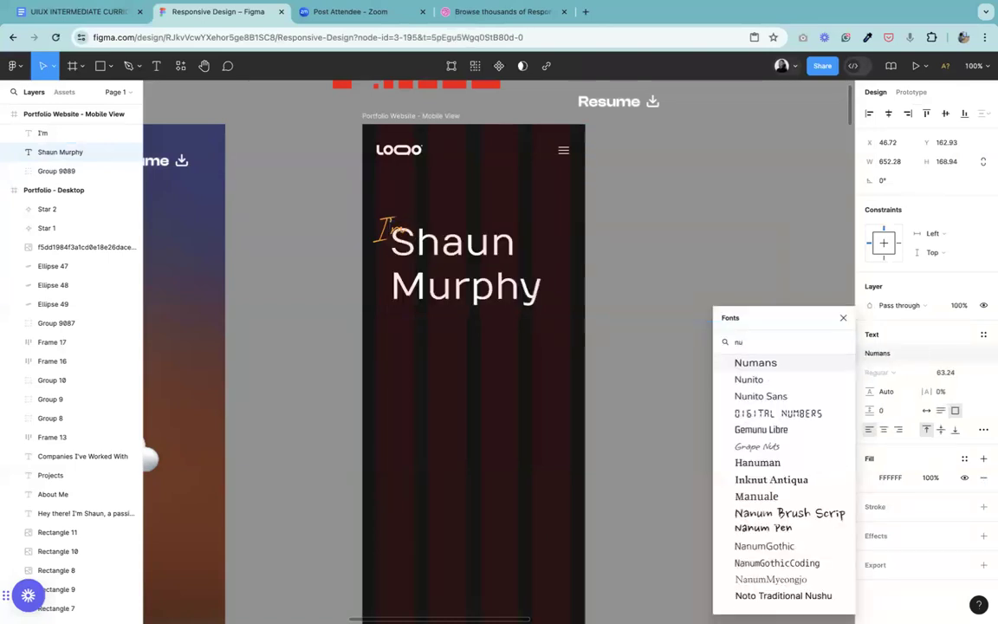
pyautogui.click(781, 397)
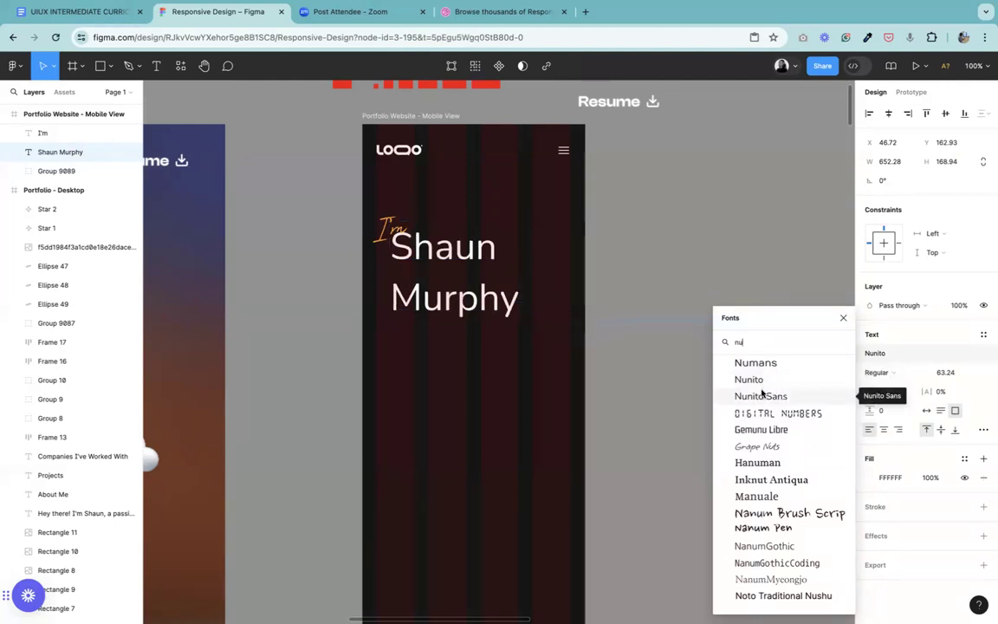
pyautogui.click(749, 379)
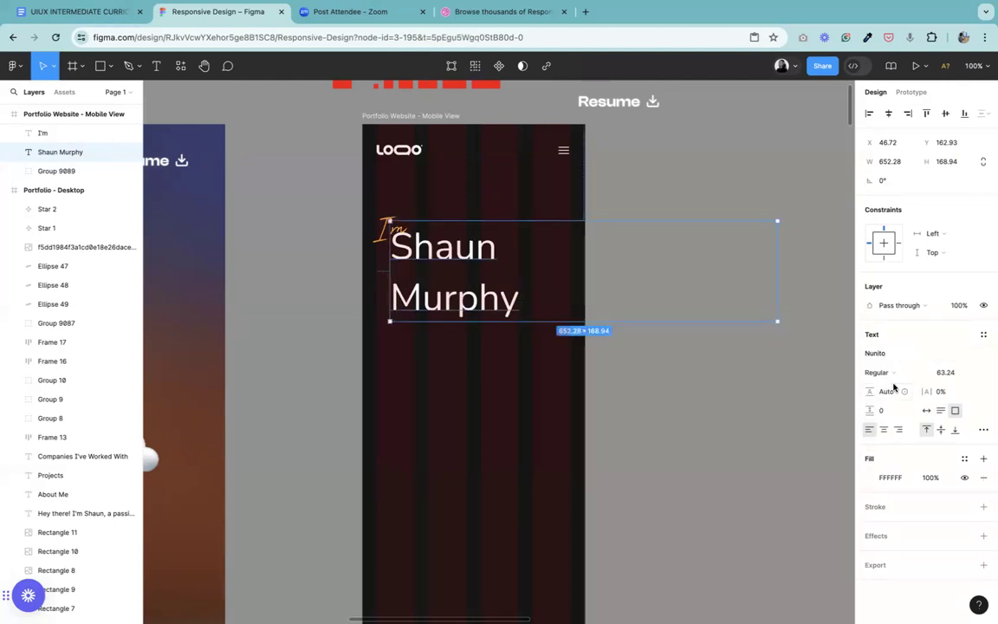
pyautogui.click(879, 372)
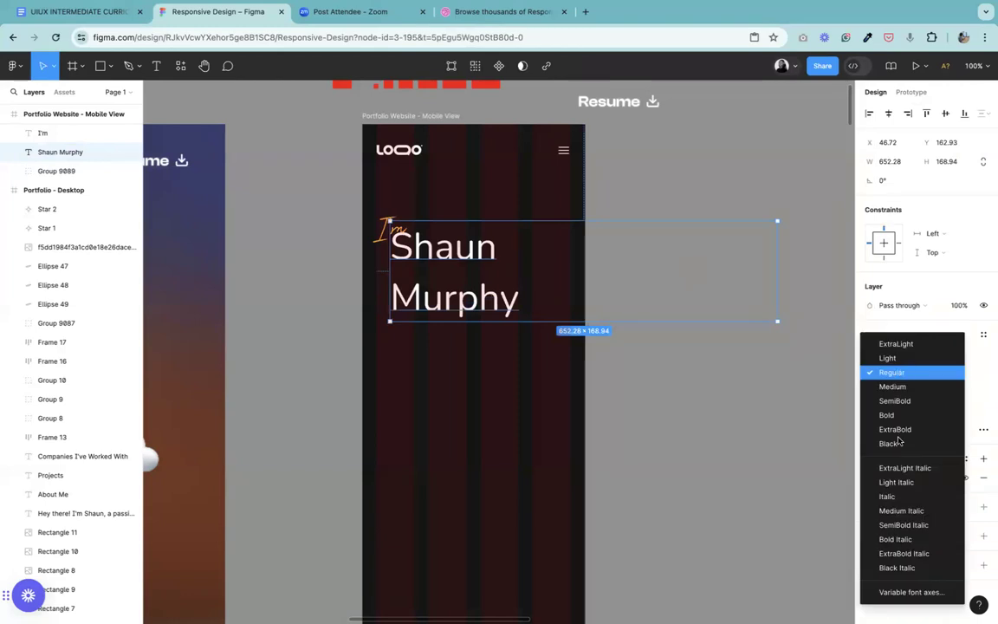
pyautogui.click(901, 418)
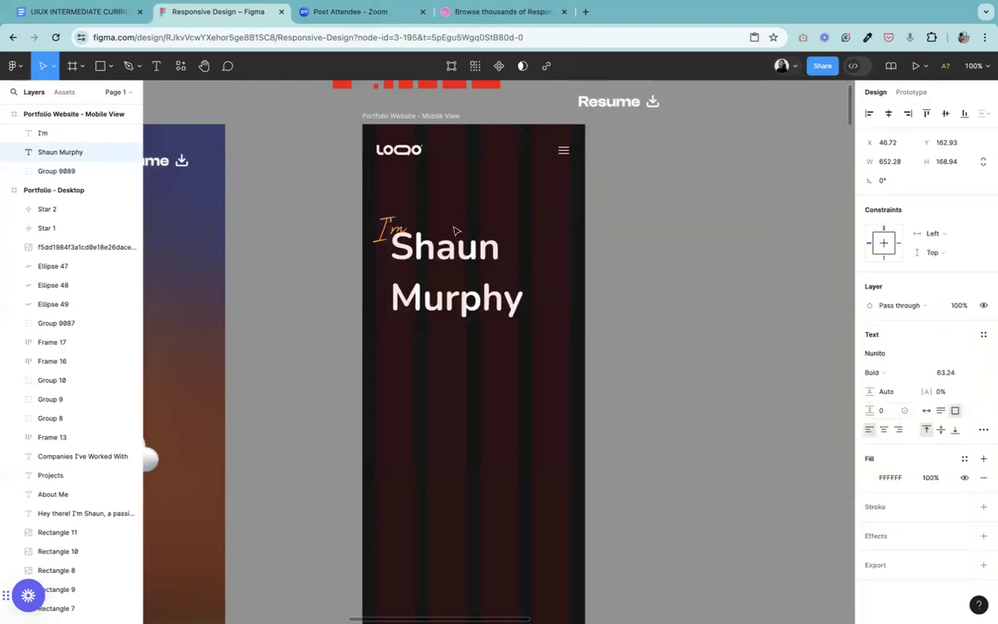
# Step: Narrow the name heading's text box to 300 wide and set its font size to 48
pyautogui.moveTo(579, 258); pyautogui.dragTo(569, 259)
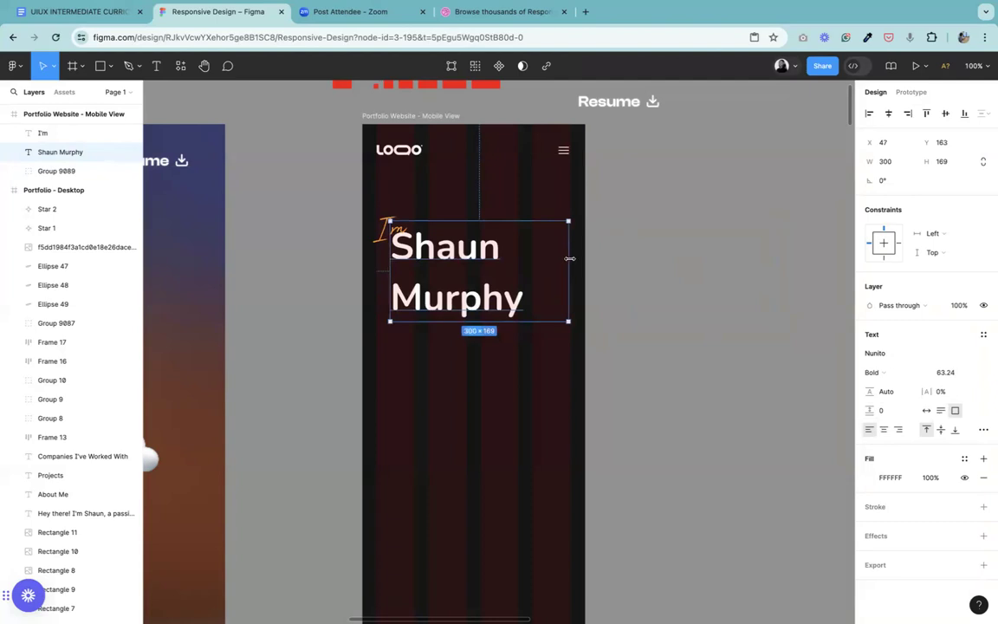
pyautogui.click(950, 377)
pyautogui.write('48')
pyautogui.press('Return')
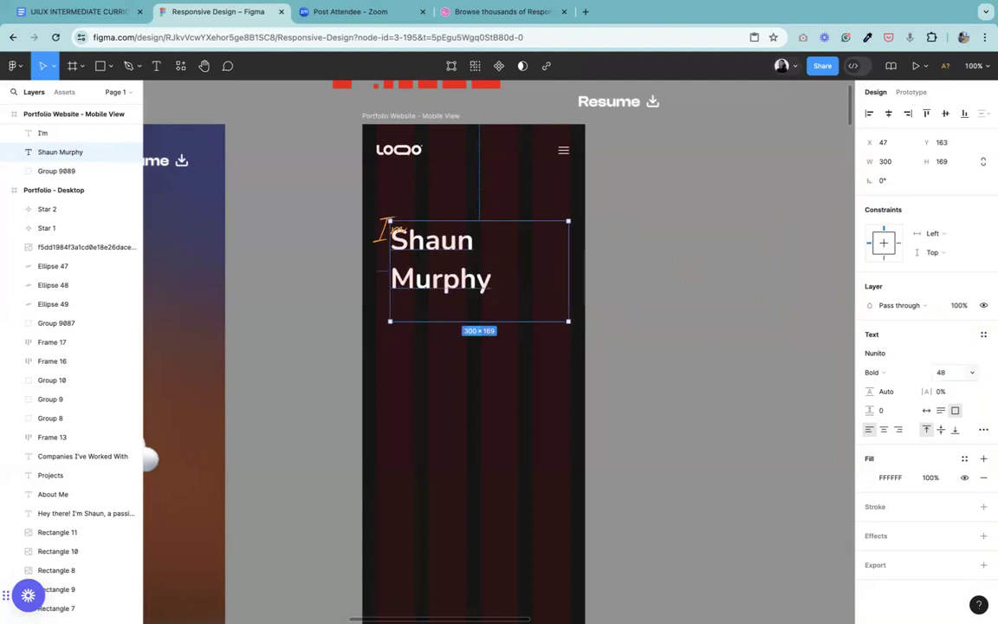
# Step: Set the name heading's font size to 56 and its weight to ExtraBold
pyautogui.click(944, 372)
pyautogui.write('56')
pyautogui.press('Return')
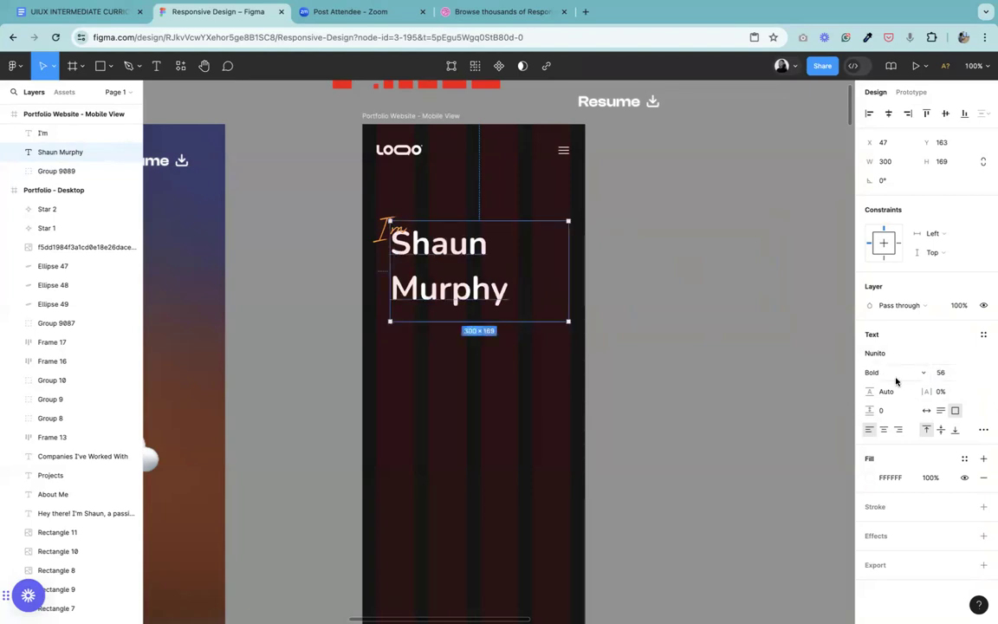
pyautogui.click(895, 377)
pyautogui.click(891, 385)
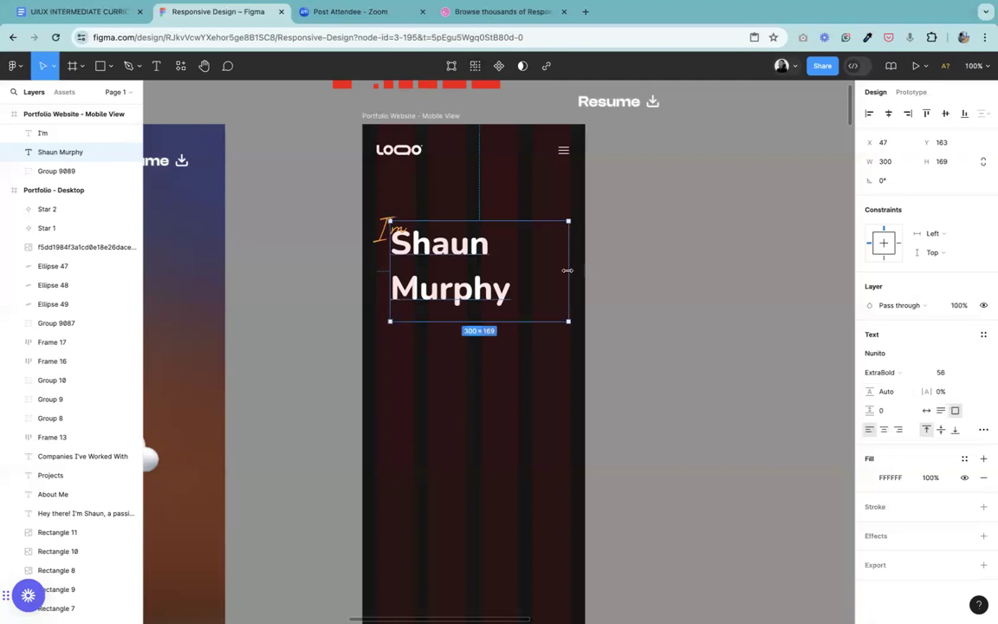
# Step: Set the name heading's line height to 1.5 times its font size, calculated as 56 * 1.5
pyautogui.click(887, 391)
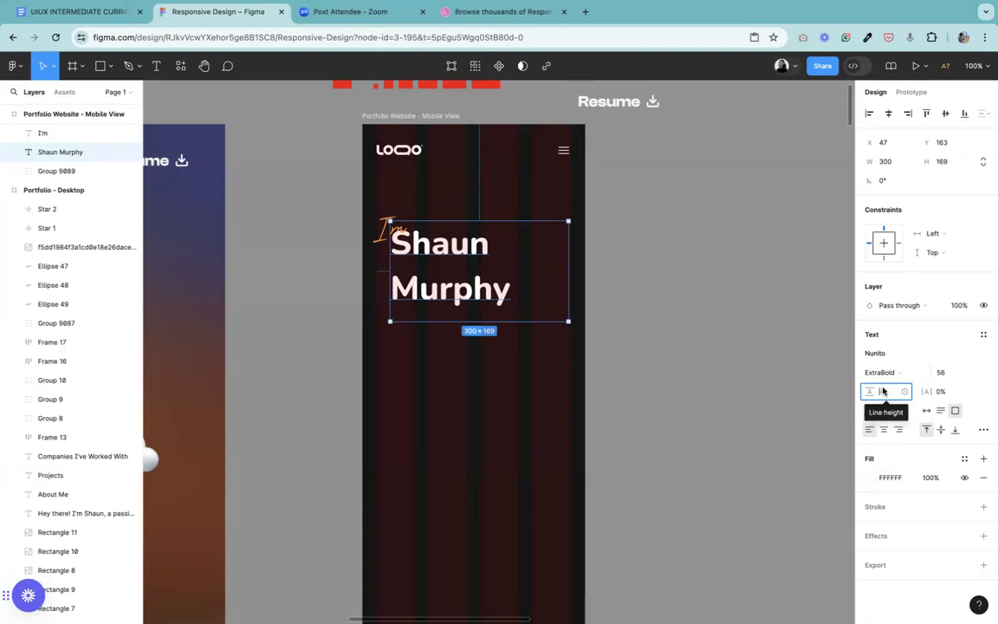
pyautogui.write('56')
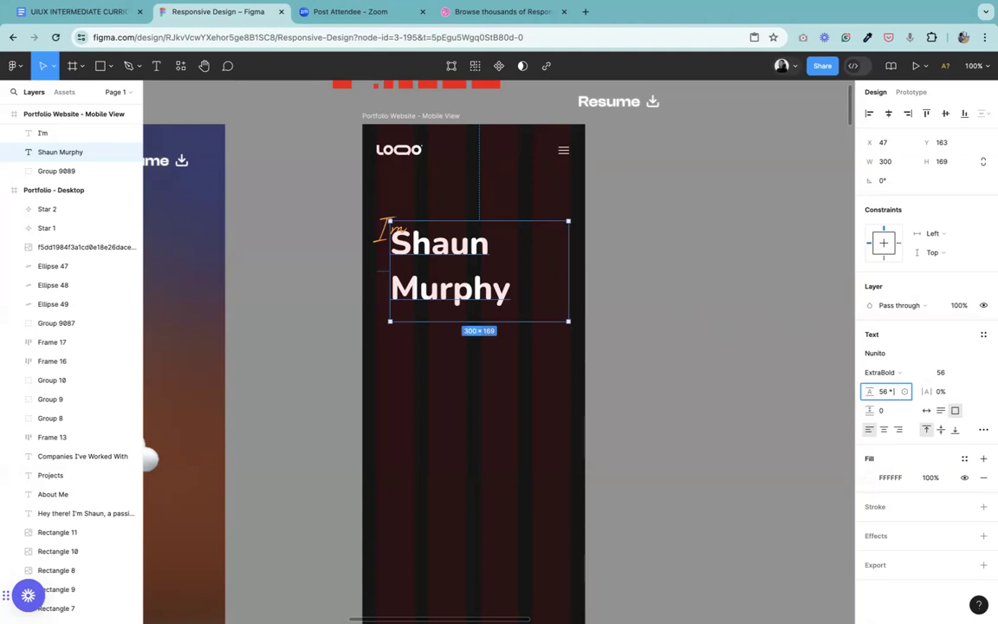
pyautogui.write(' * 1.5')
pyautogui.press('Return')
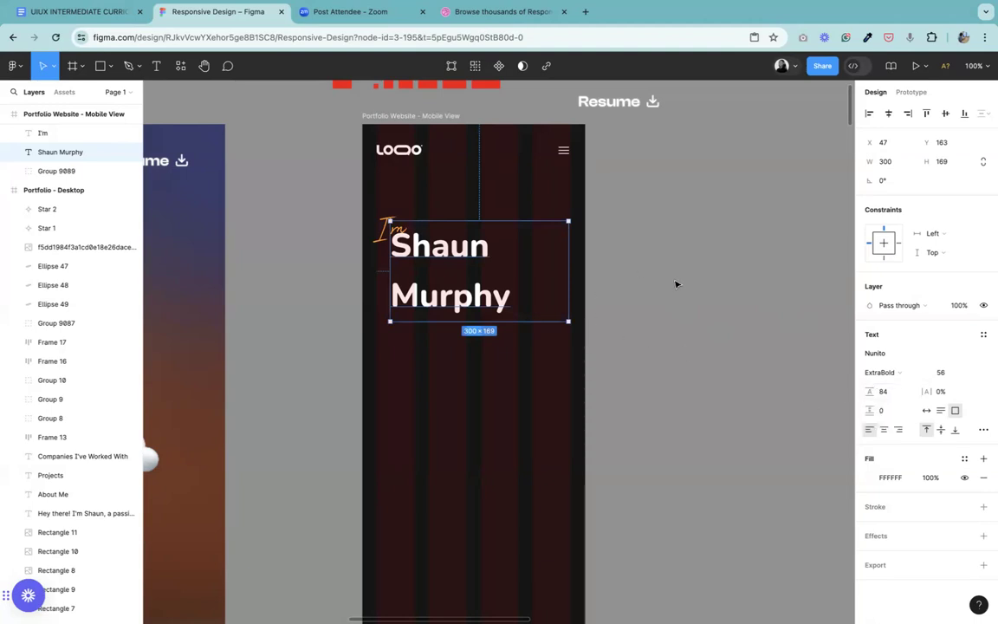
pyautogui.click(883, 392)
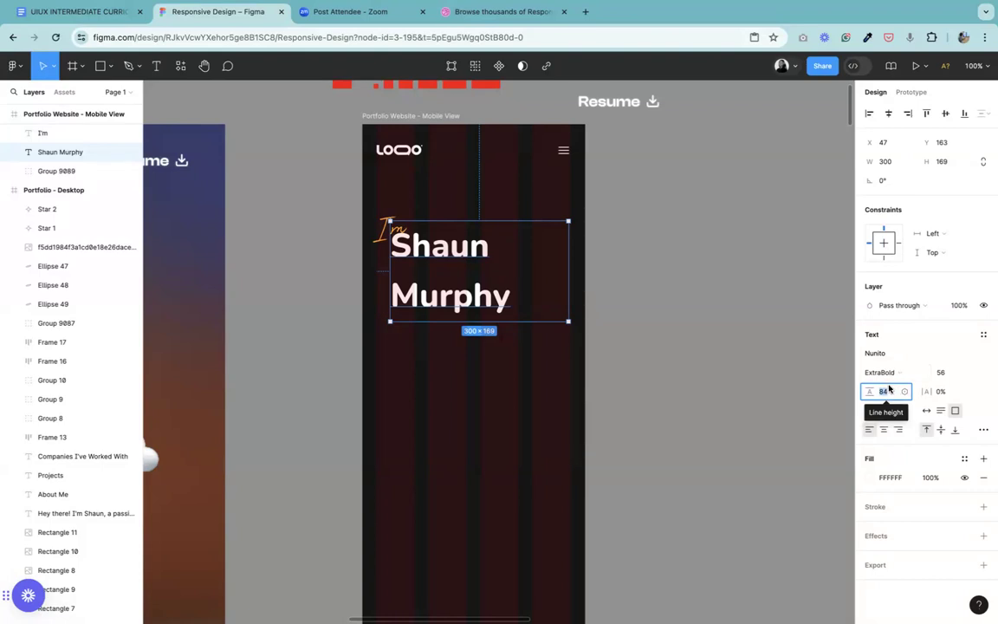
pyautogui.click(656, 319)
# Step: Group the orange "I'm" text with the name heading in the mobile frame and move the group up to X 24, Y 98
pyautogui.hotkey('ctrl', '=')
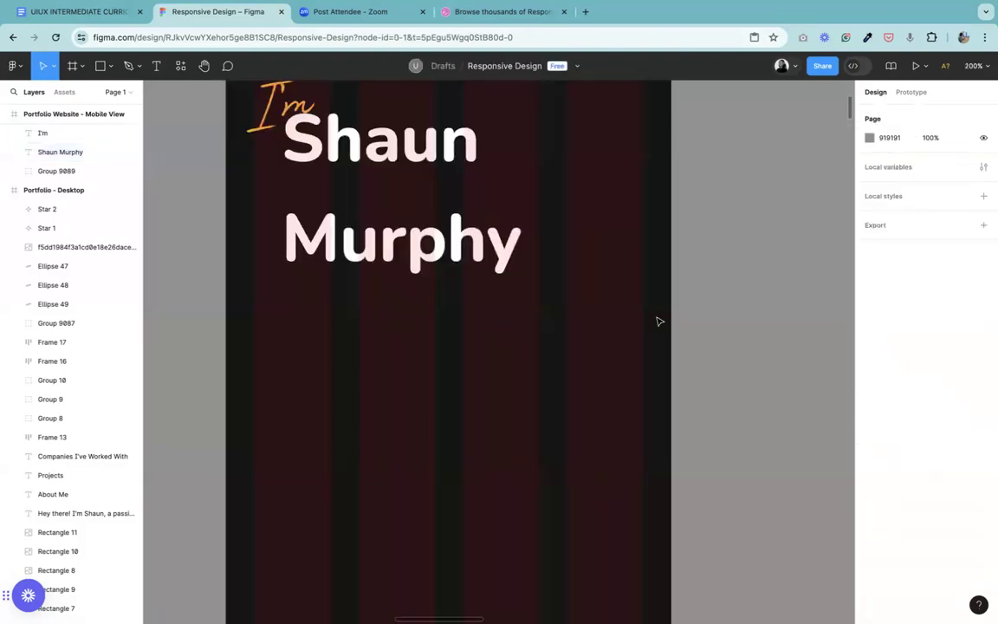
pyautogui.click(203, 65)
pyautogui.moveTo(302, 154); pyautogui.dragTo(373, 397)
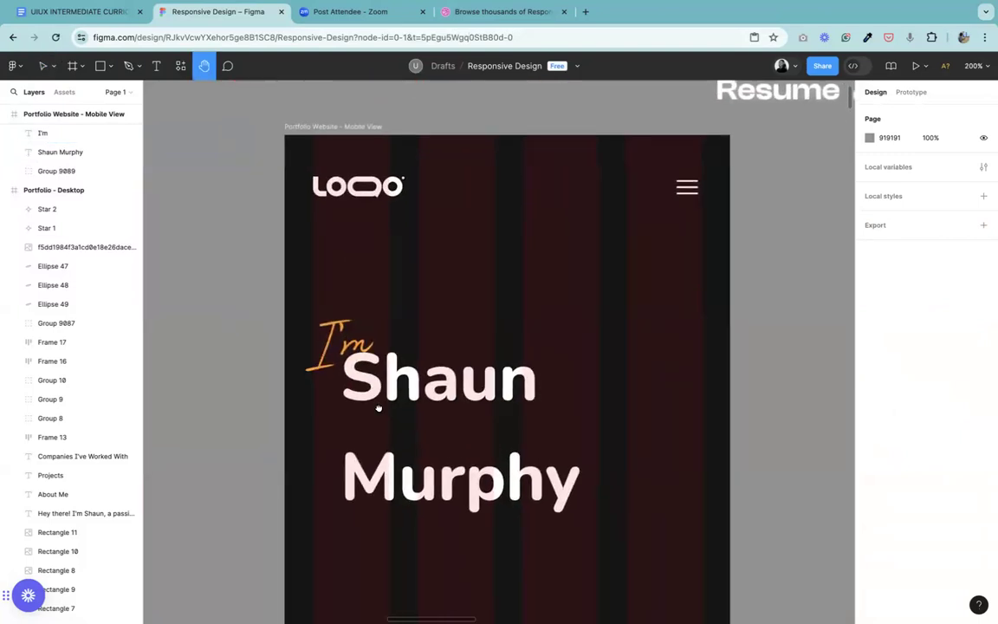
pyautogui.click(41, 67)
pyautogui.click(360, 351)
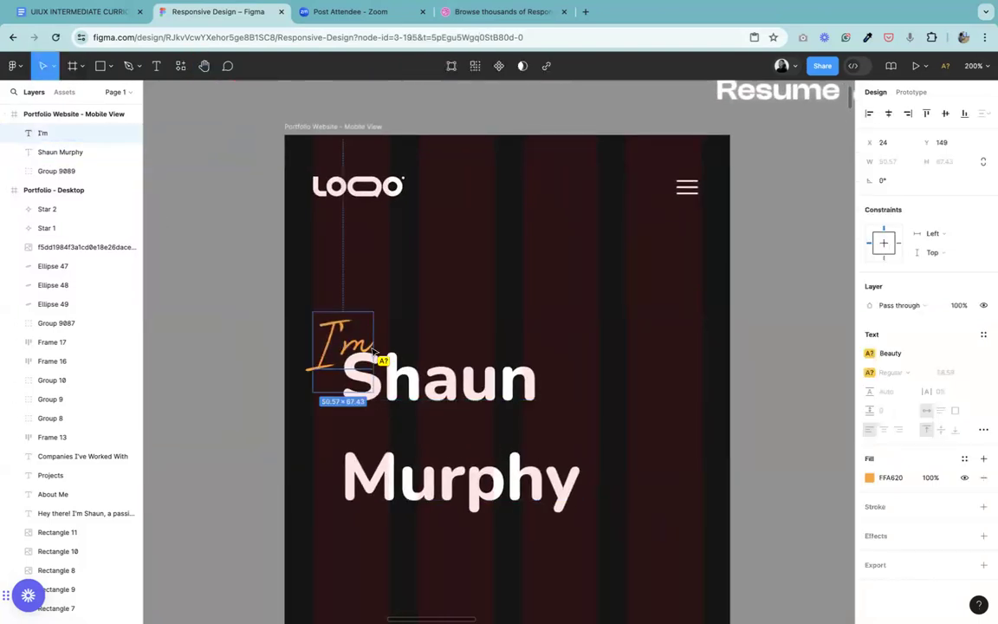
pyautogui.keyDown('shift'); pyautogui.click(444, 397); pyautogui.keyUp('shift')
pyautogui.hotkey('ctrl', 'g')
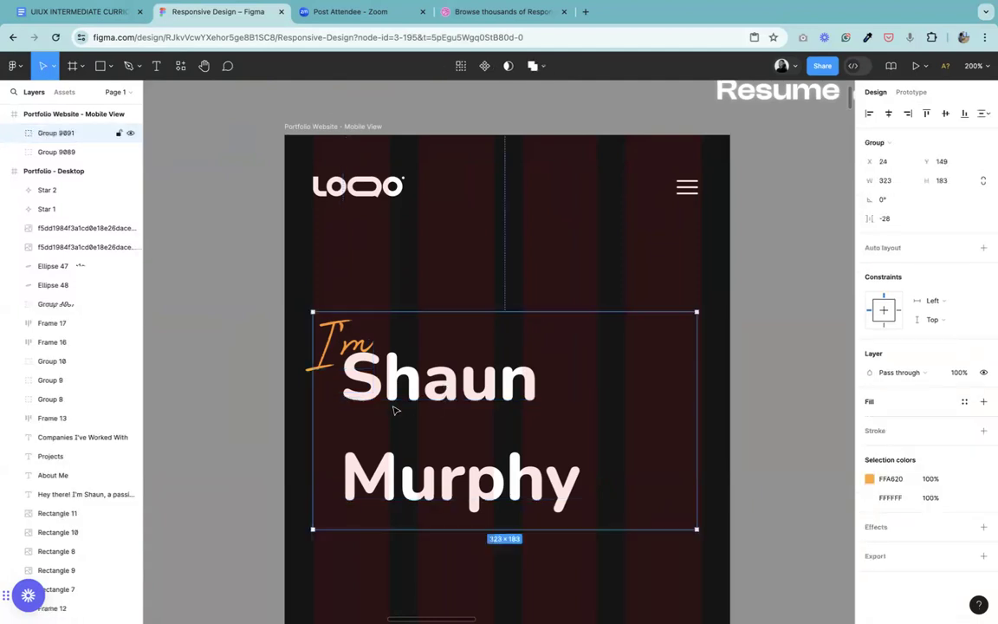
pyautogui.moveTo(410, 378); pyautogui.dragTo(411, 320)
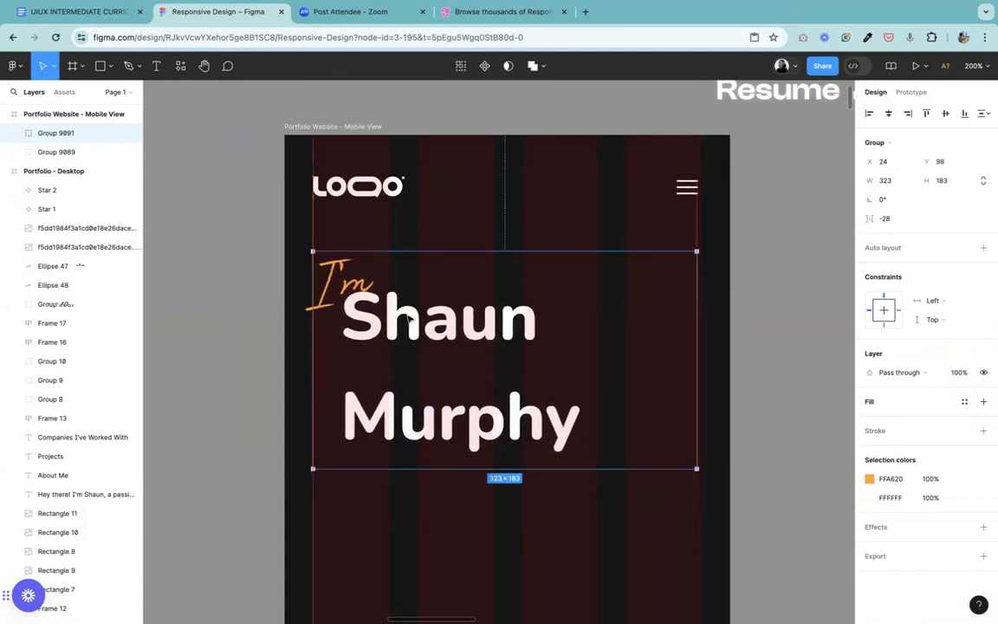
# Step: Check the vertical gap between the logo and hamburger header group and the name heading group in the mobile frame
pyautogui.click(348, 186)
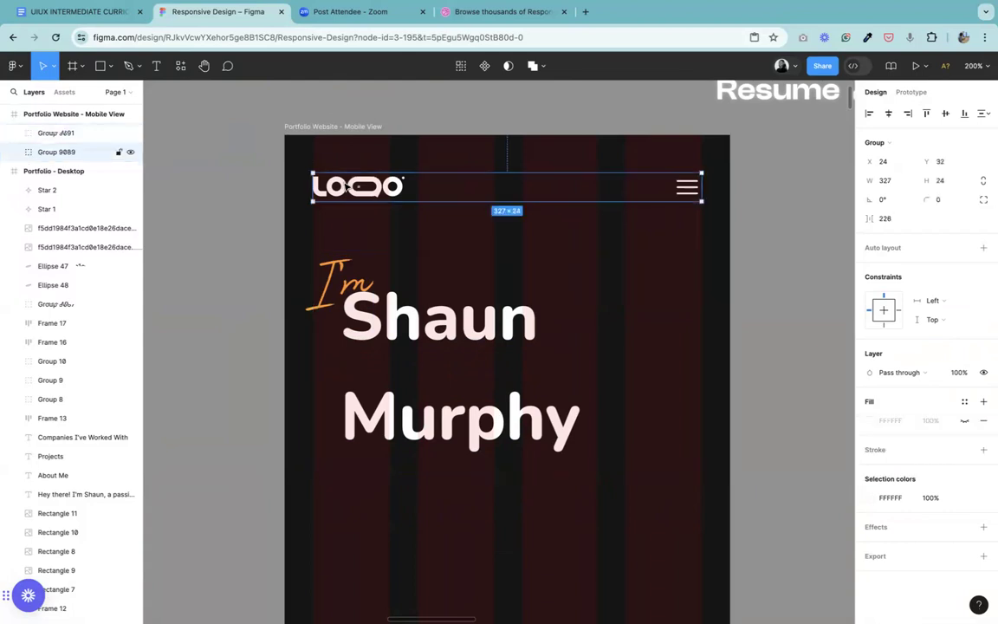
pyautogui.keyDown('shift'); pyautogui.click(368, 336); pyautogui.keyUp('shift')
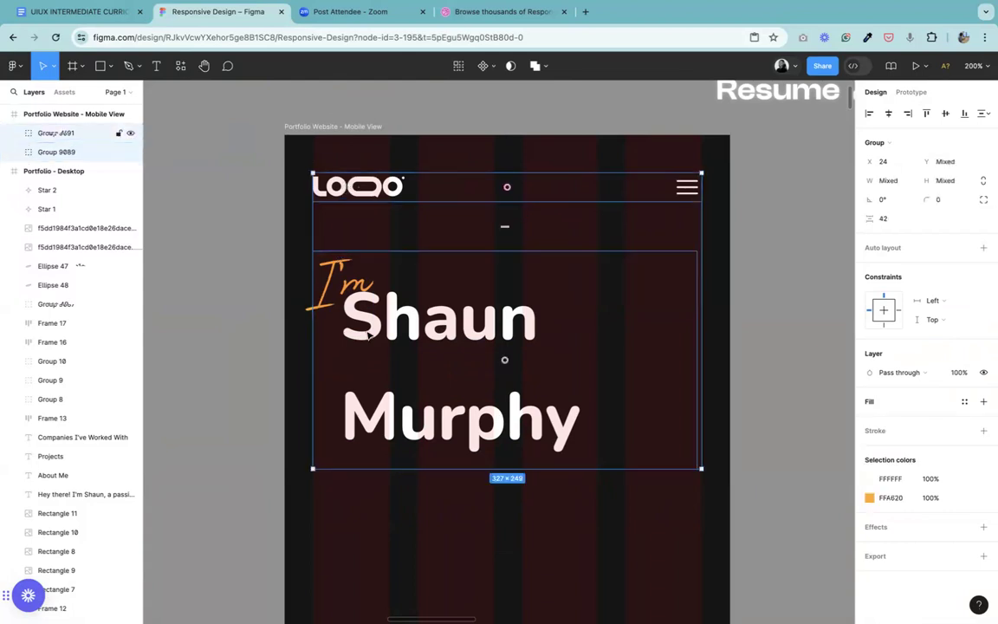
pyautogui.click(280, 200)
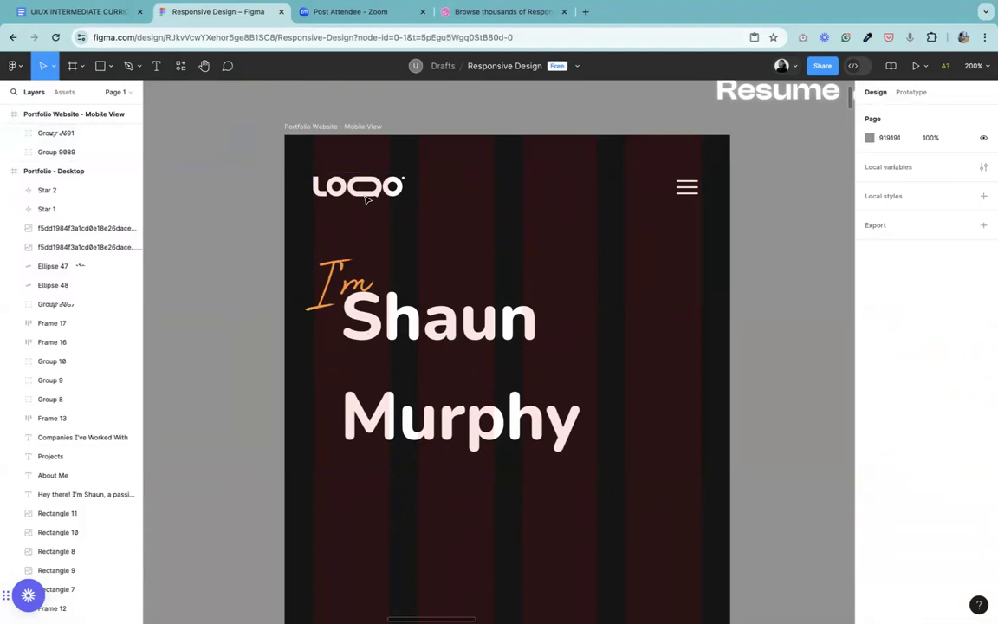
pyautogui.click(341, 182)
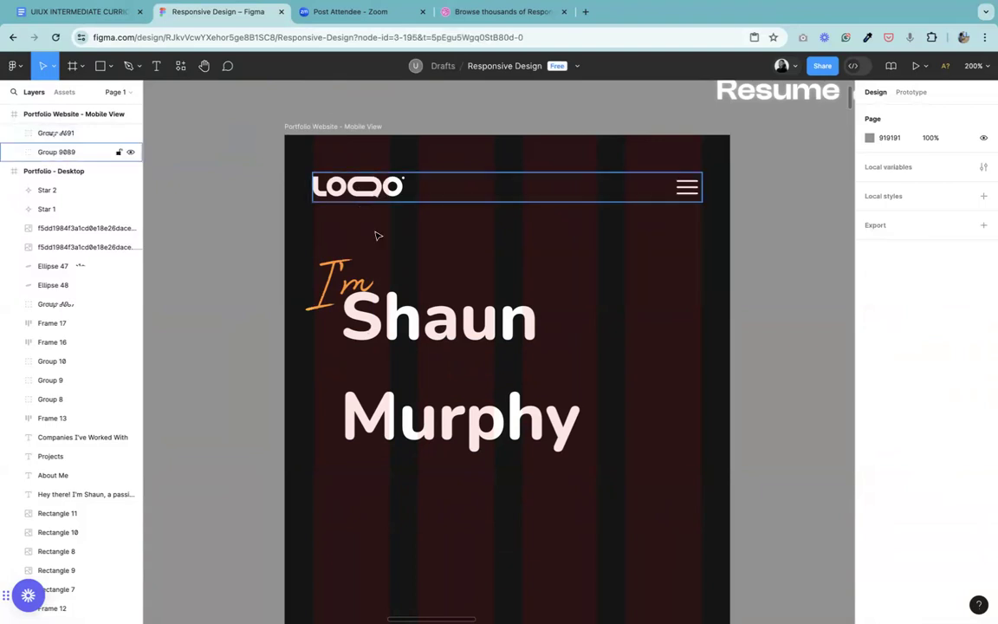
pyautogui.keyDown('shift'); pyautogui.click(394, 336); pyautogui.keyUp('shift')
pyautogui.click(394, 334)
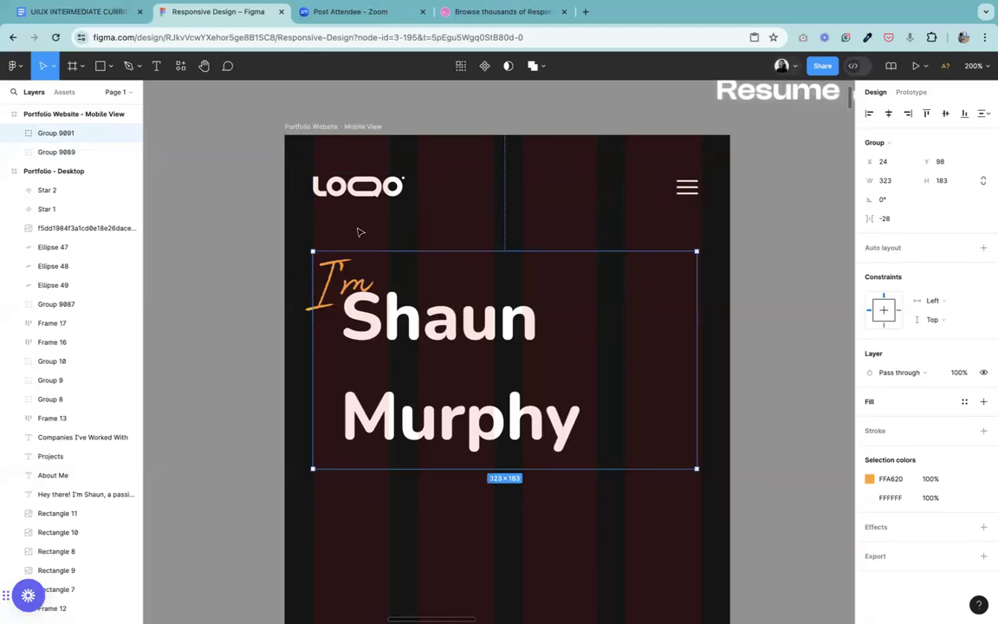
pyautogui.click(366, 196)
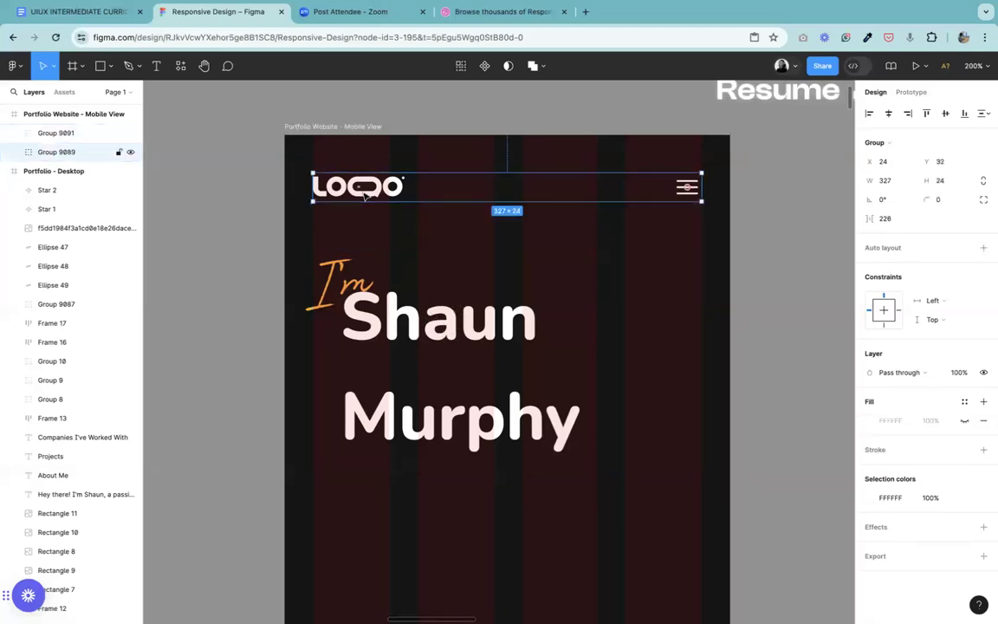
pyautogui.keyDown('shift'); pyautogui.click(355, 292); pyautogui.keyUp('shift')
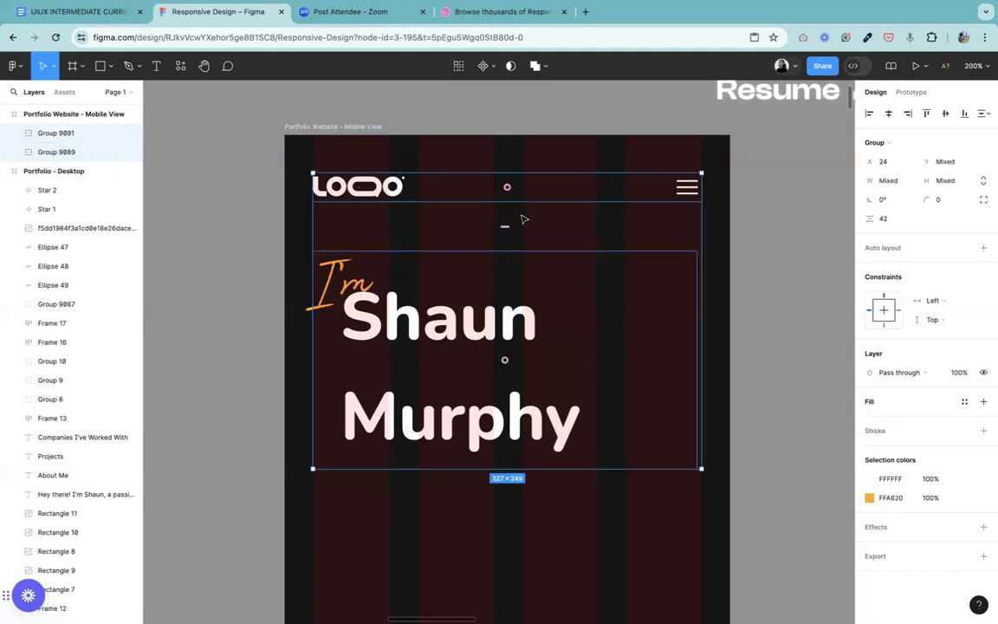
pyautogui.click(765, 237)
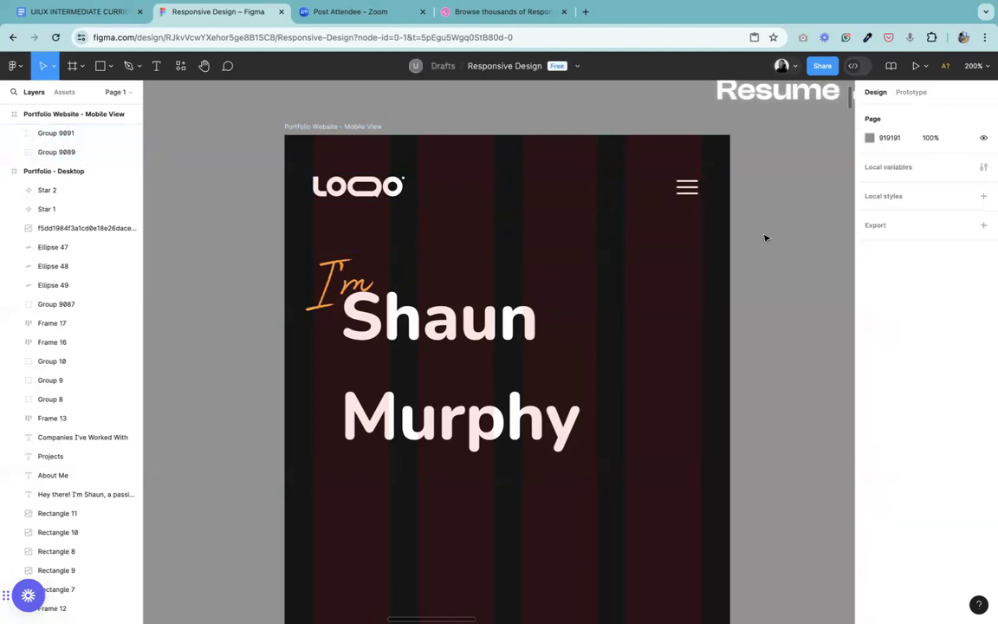
pyautogui.click(204, 65)
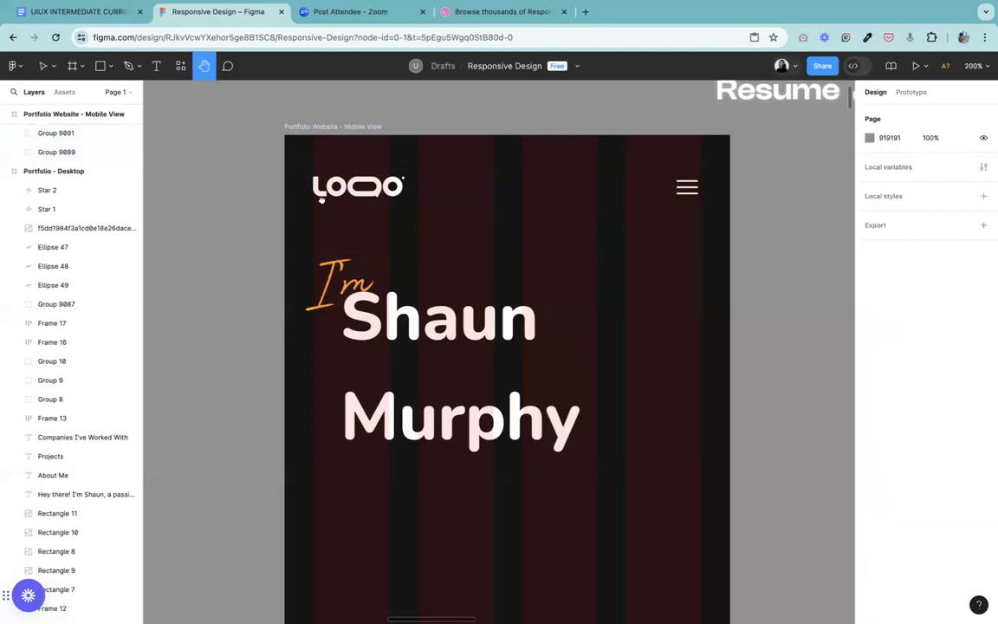
pyautogui.moveTo(284, 201); pyautogui.dragTo(272, 271)
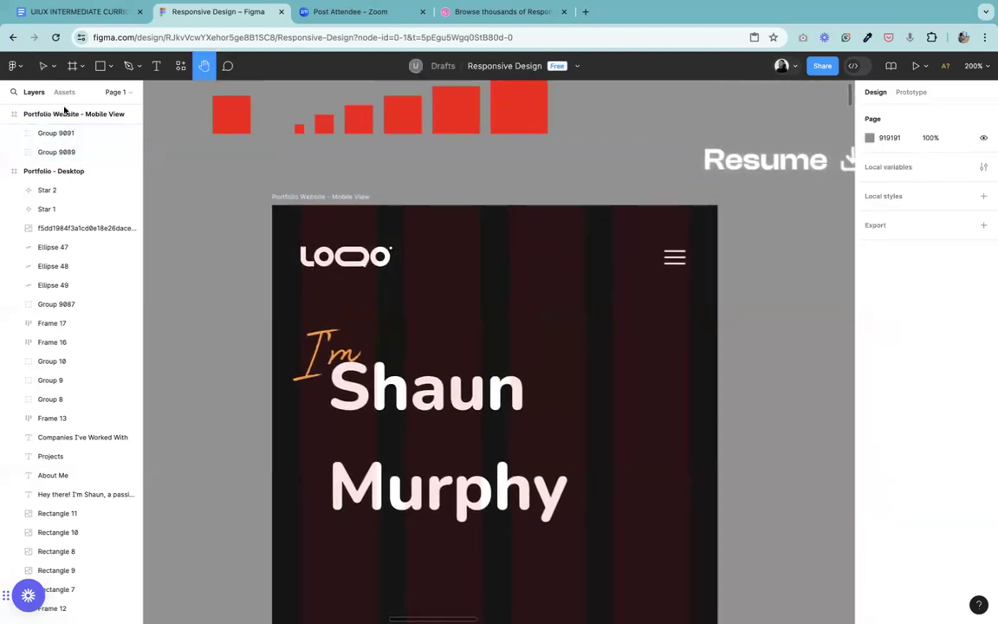
pyautogui.click(43, 65)
pyautogui.click(331, 268)
pyautogui.click(331, 266)
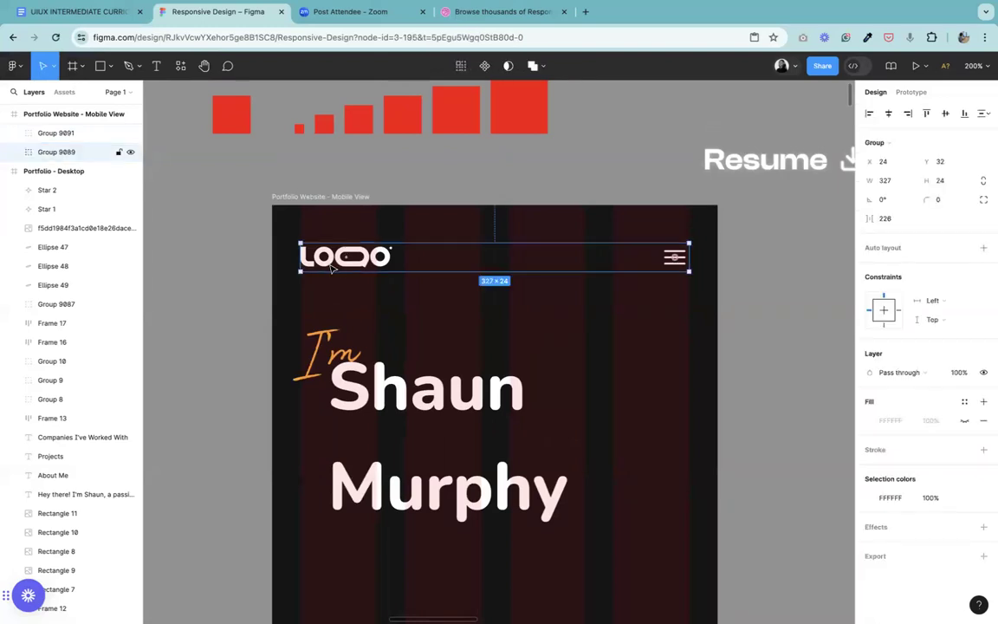
pyautogui.keyDown('shift'); pyautogui.click(407, 430); pyautogui.keyUp('shift')
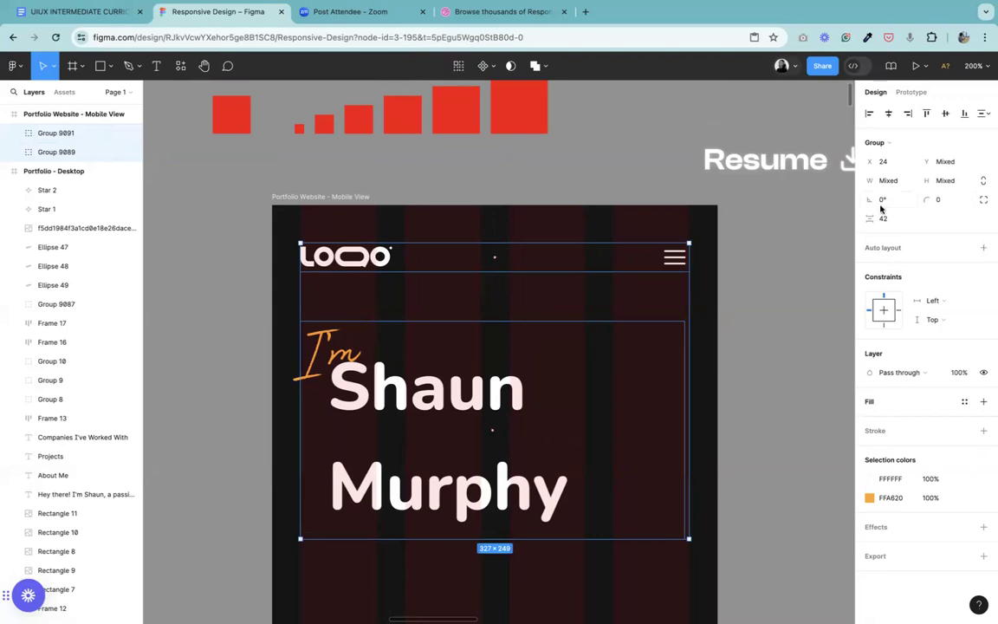
pyautogui.click(804, 312)
# Step: Set the vertical spacing between the header group and the name heading group to 40, and reduce it to 32
pyautogui.click(356, 260)
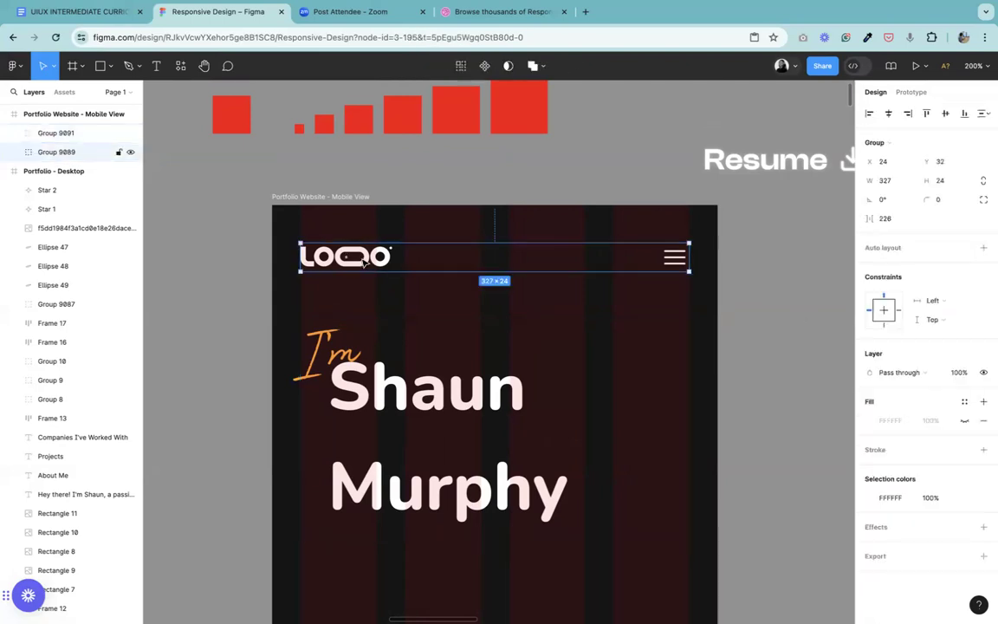
pyautogui.keyDown('shift'); pyautogui.click(374, 410); pyautogui.keyUp('shift')
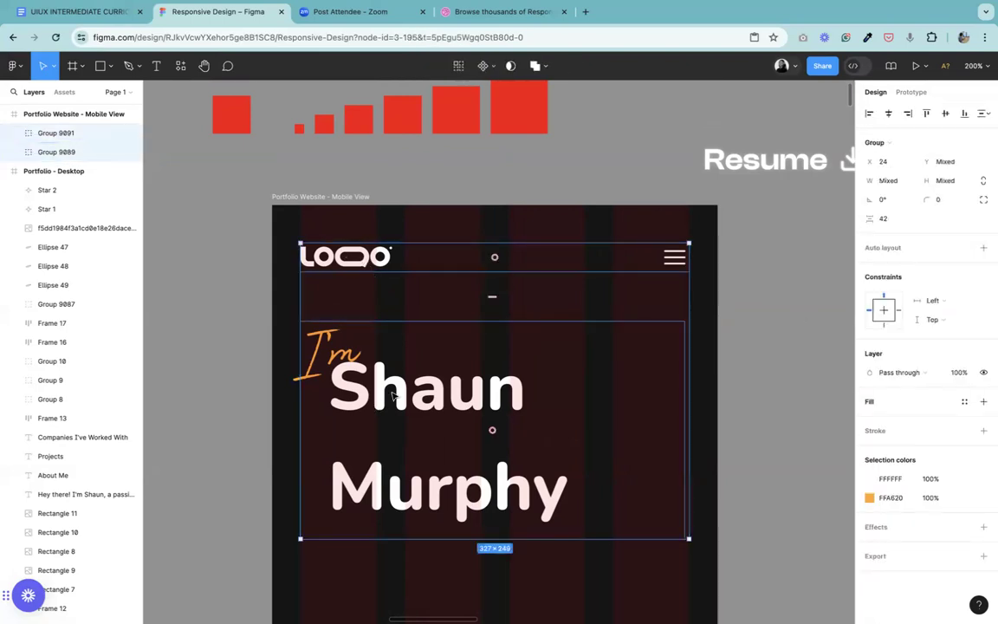
pyautogui.click(886, 220)
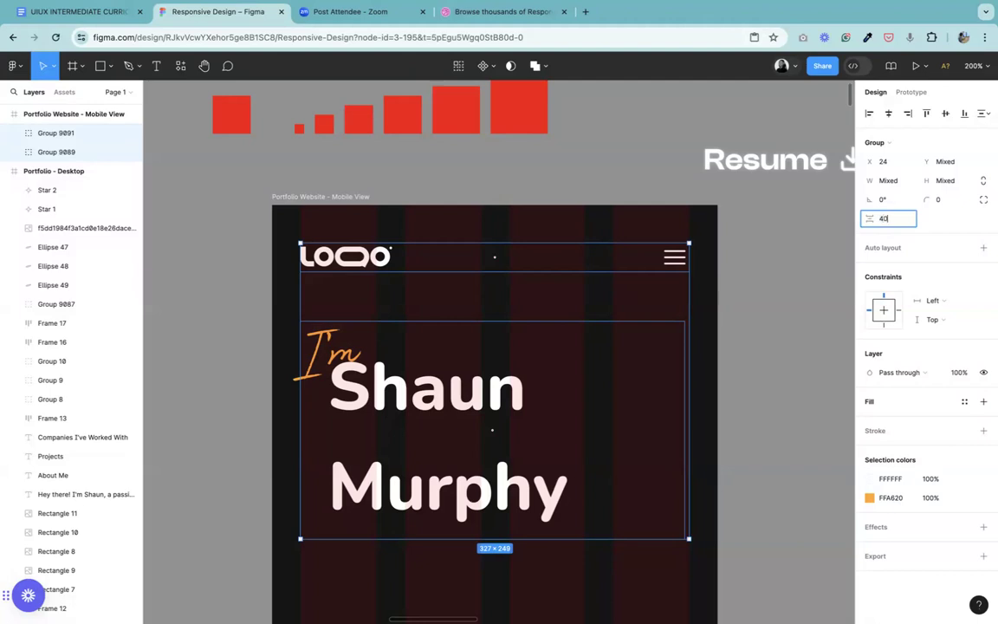
pyautogui.write('40')
pyautogui.press('Return')
pyautogui.click(886, 218)
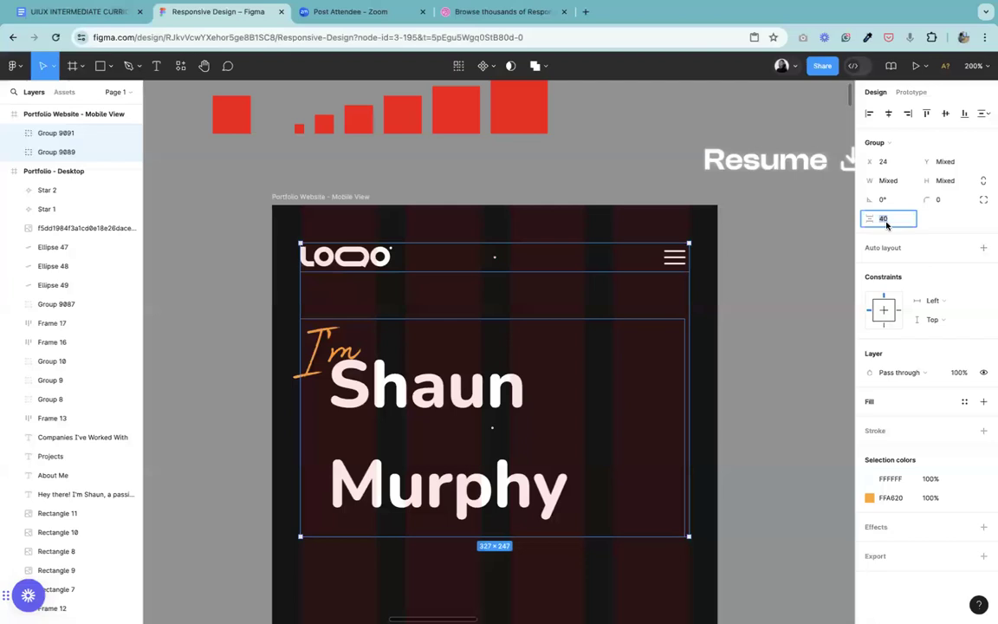
pyautogui.press('Return')
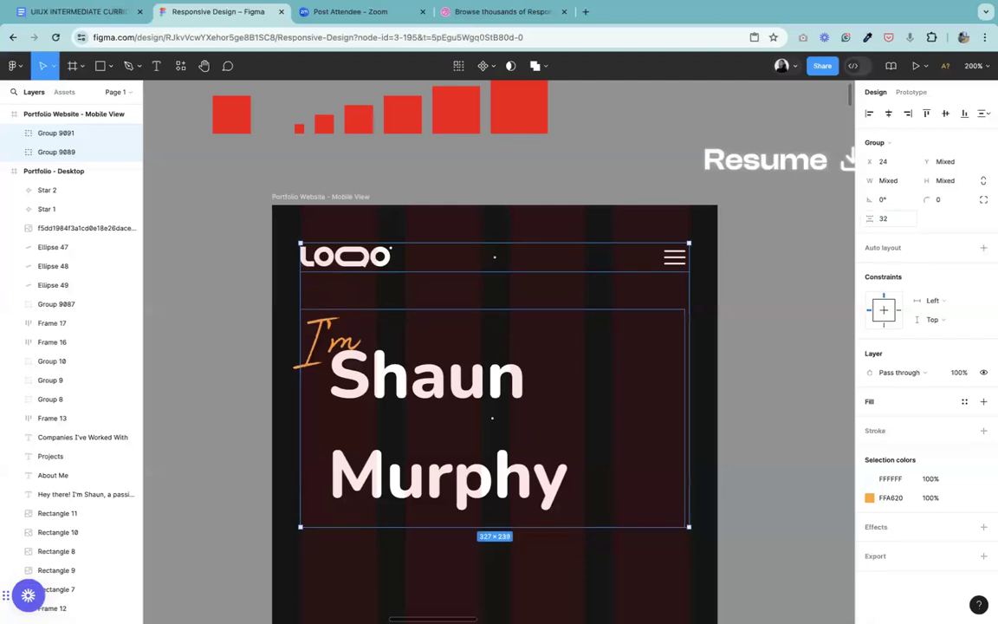
pyautogui.click(741, 356)
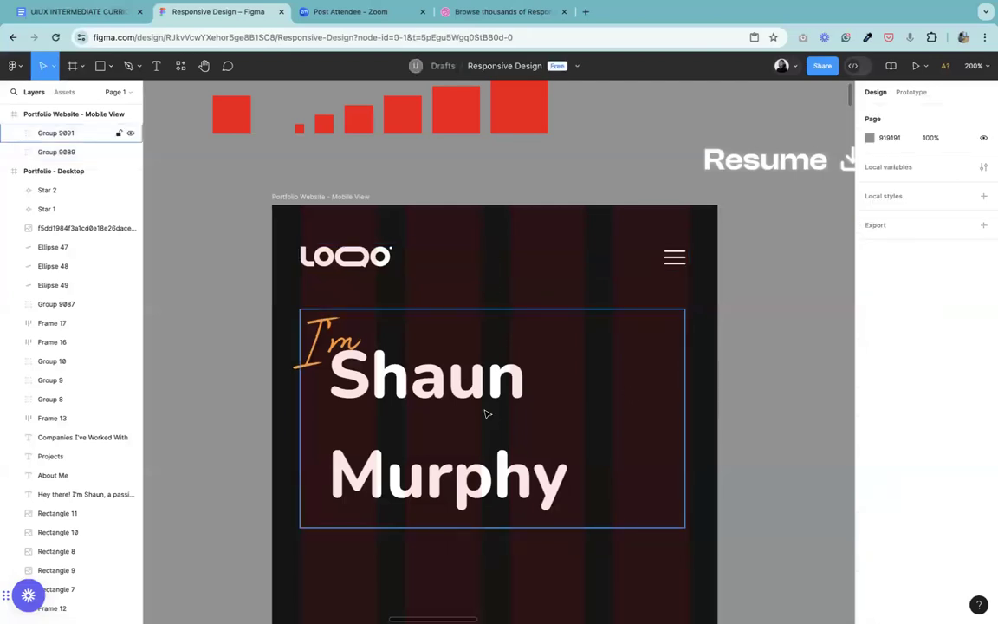
# Step: Compare the mobile frame's hero heading with the hero section of the desktop design
pyautogui.hotkey('shift', '0')
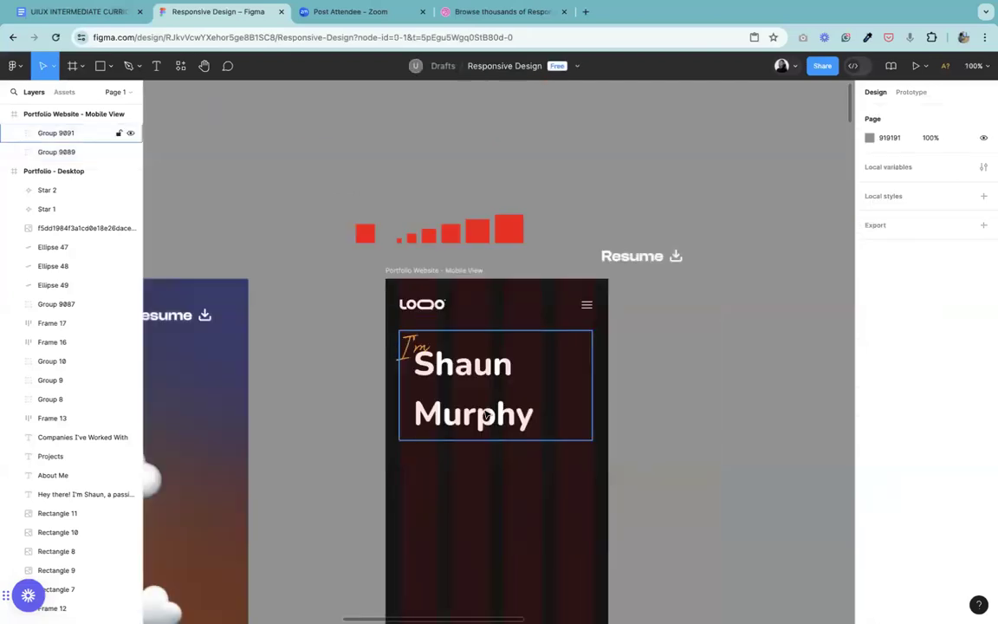
pyautogui.click(198, 68)
pyautogui.moveTo(398, 475); pyautogui.dragTo(708, 320)
pyautogui.press('super+minus')
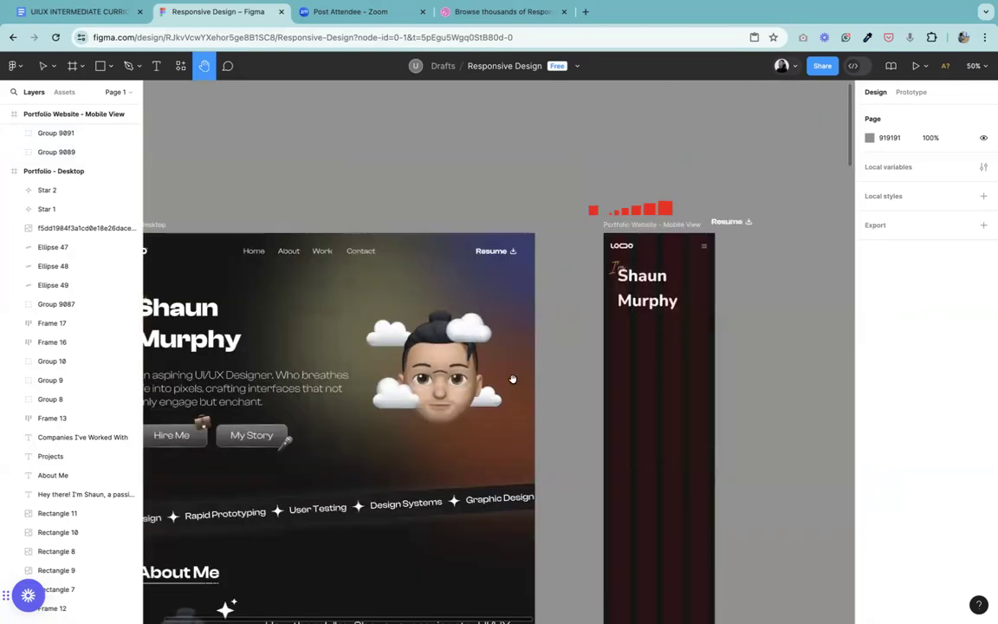
pyautogui.moveTo(511, 378); pyautogui.dragTo(525, 335)
pyautogui.press('super+plus')
pyautogui.moveTo(780, 193); pyautogui.dragTo(708, 332)
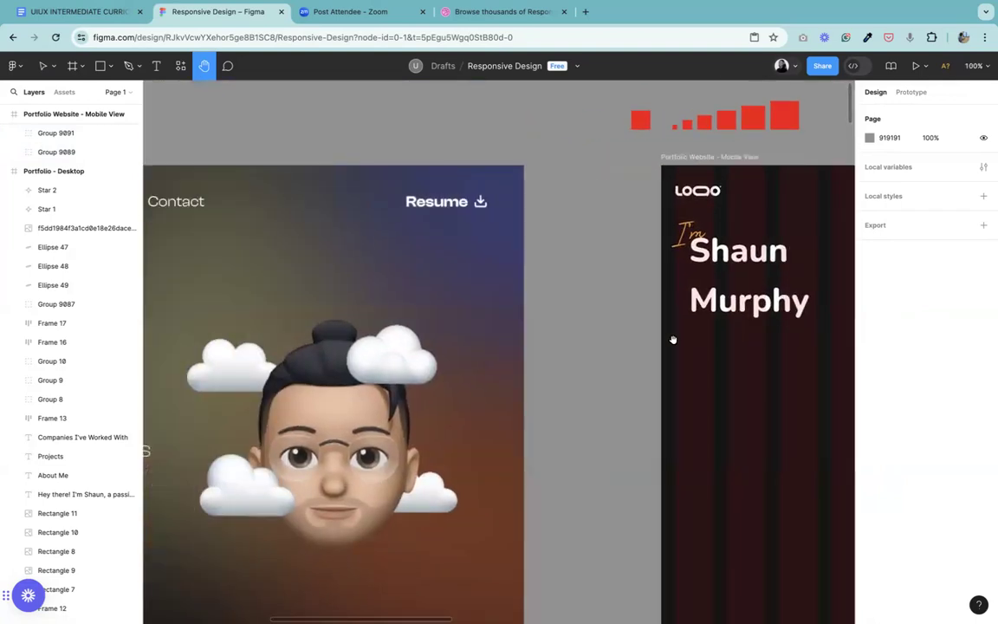
pyautogui.press('super+minus')
pyautogui.moveTo(561, 401); pyautogui.dragTo(507, 414)
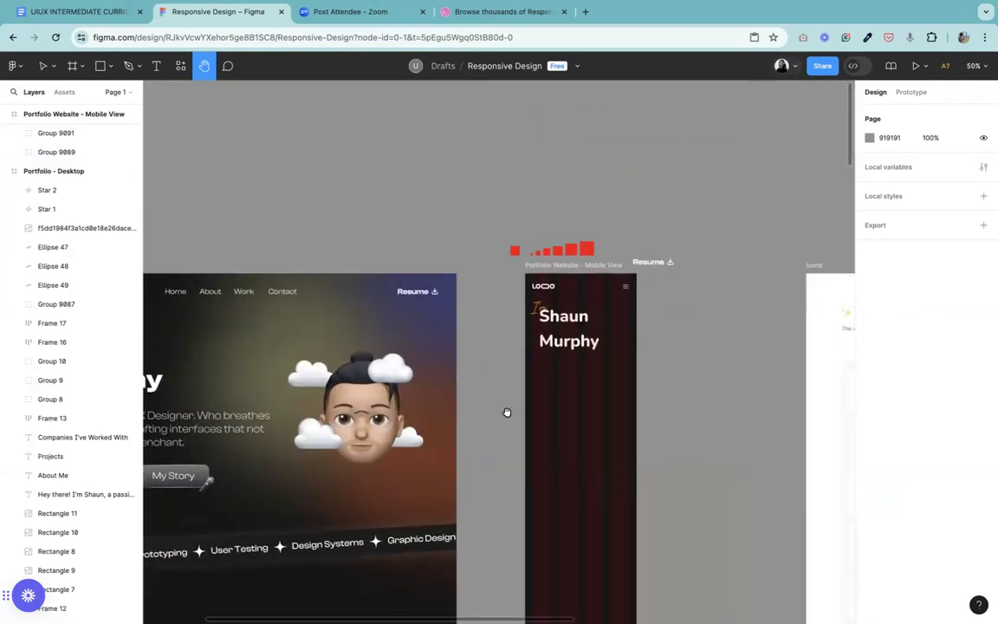
pyautogui.press('super+plus')
pyautogui.moveTo(542, 368); pyautogui.dragTo(454, 400)
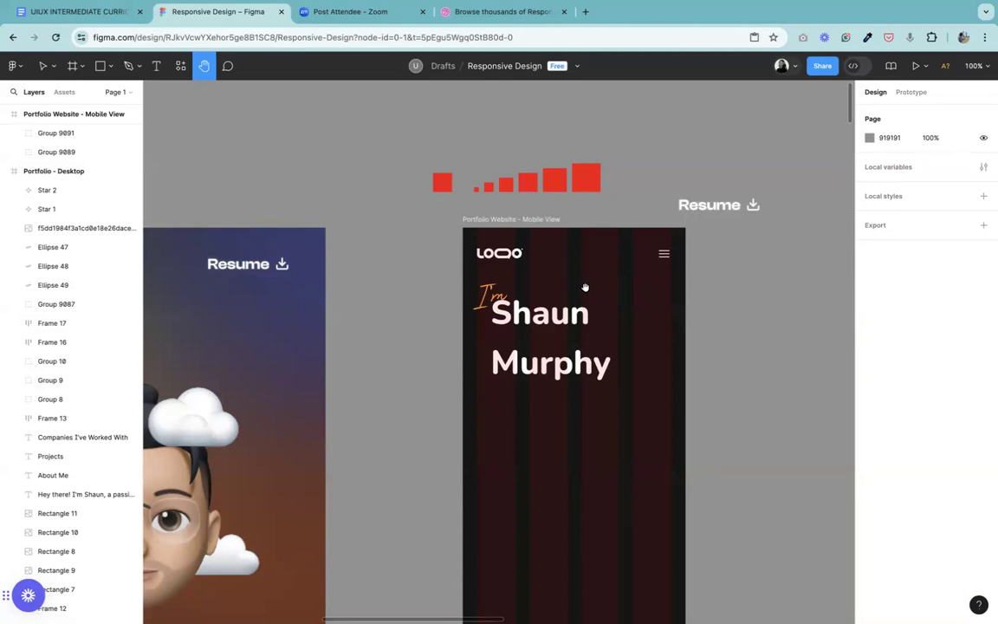
# Step: Inspect the sizes of the smallest, second and largest red spacing squares above the mobile frame
pyautogui.click(40, 67)
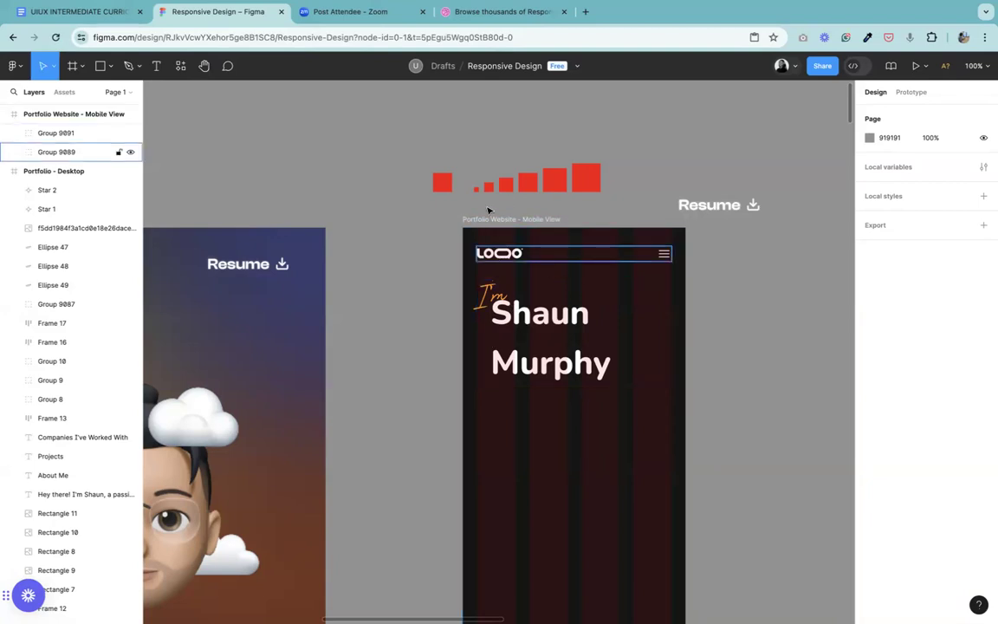
pyautogui.press('super+equal')
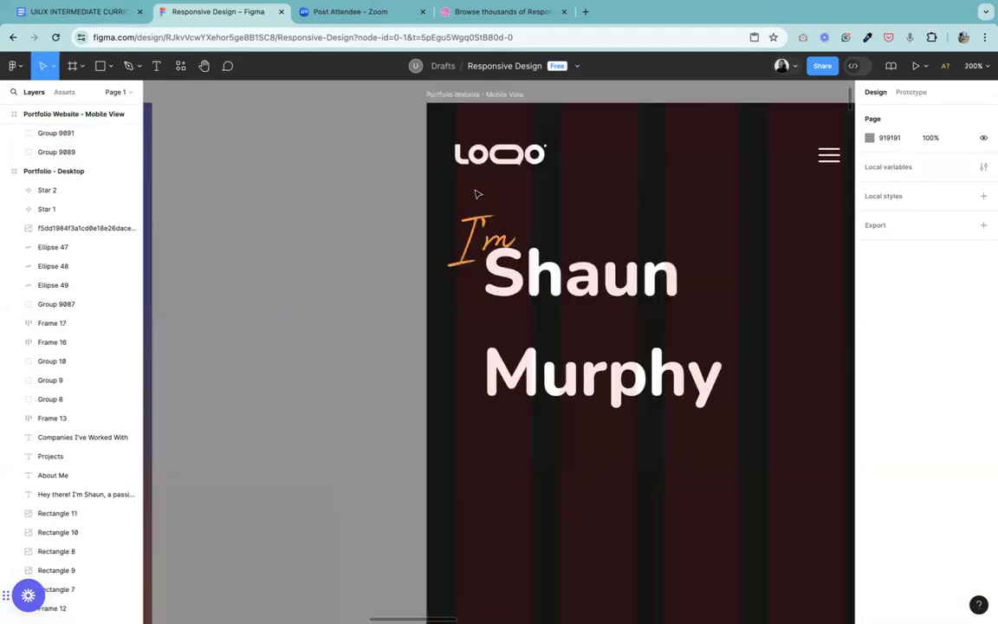
pyautogui.click(203, 65)
pyautogui.scroll(5, 517, 167)
pyautogui.hscroll(2, 517, 166)
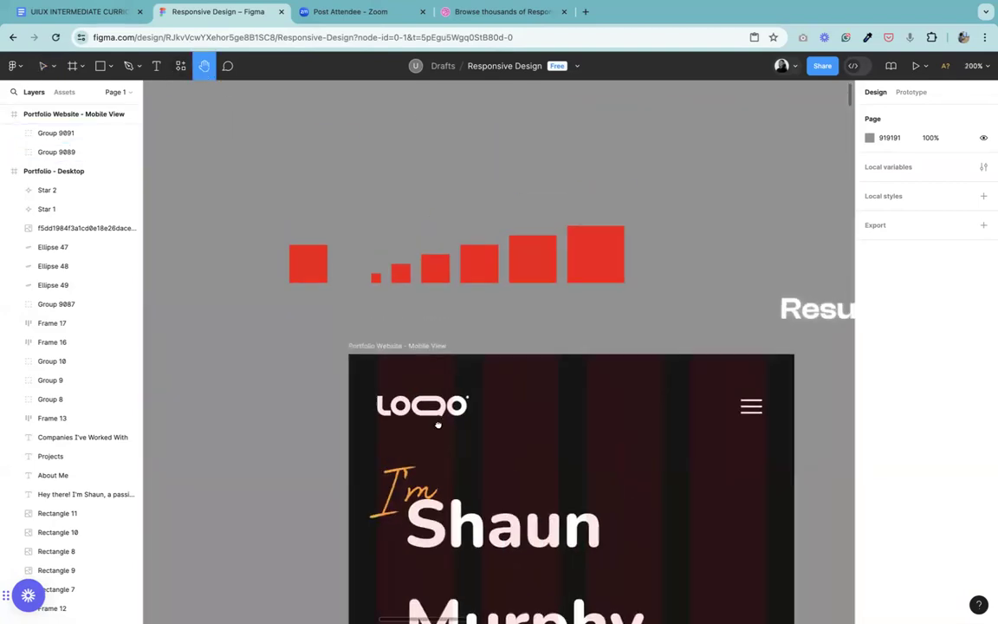
pyautogui.scroll(-3, 514, 218)
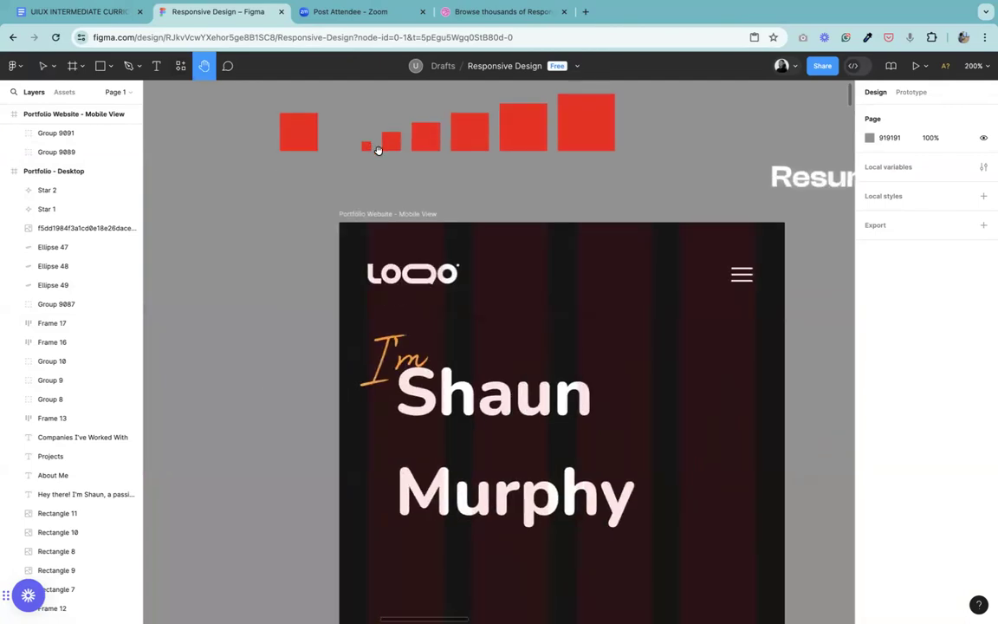
pyautogui.click(40, 66)
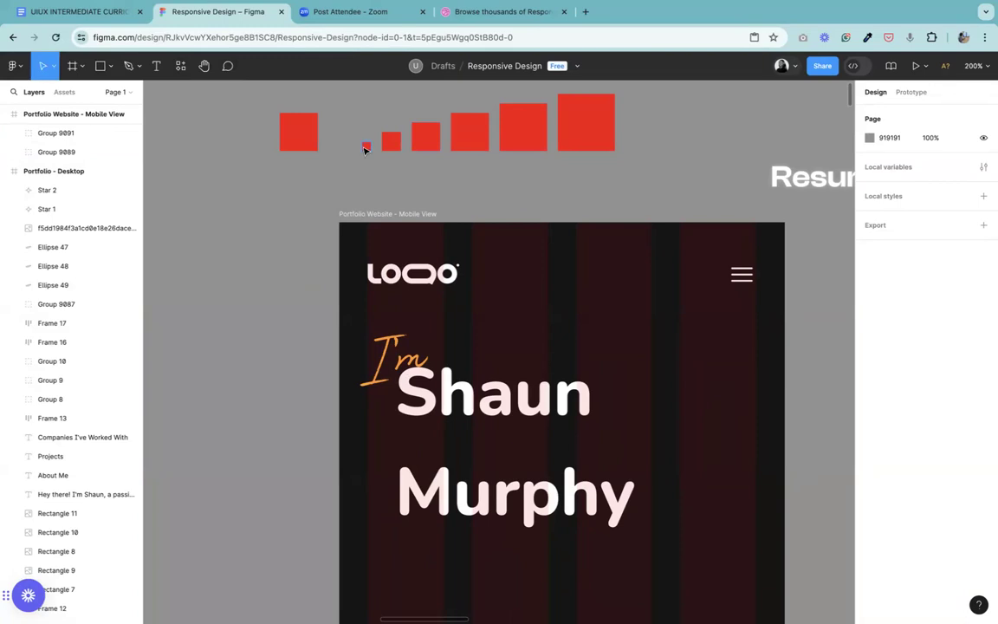
pyautogui.click(364, 149)
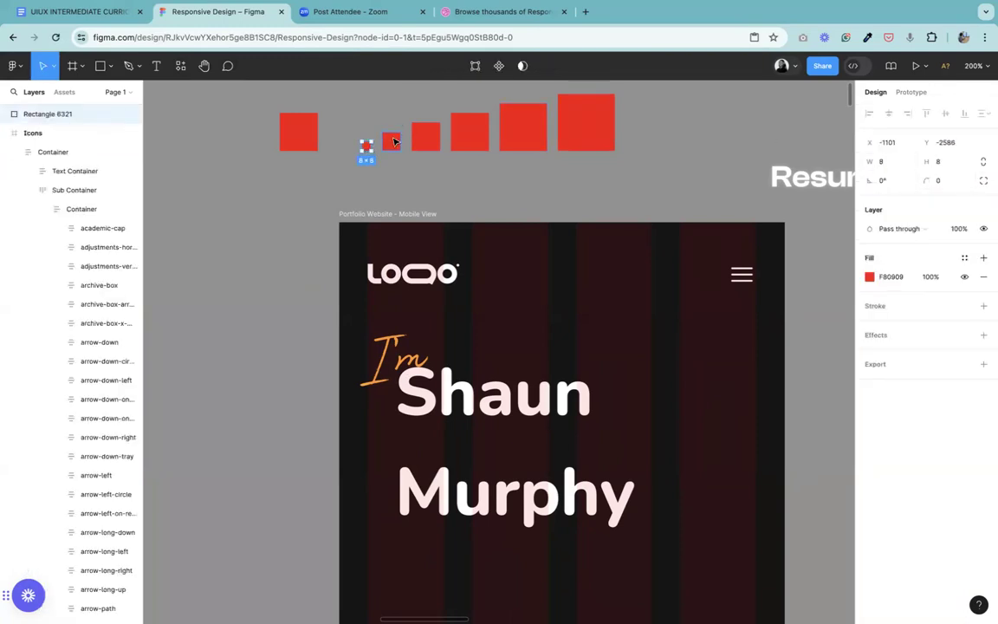
pyautogui.click(395, 141)
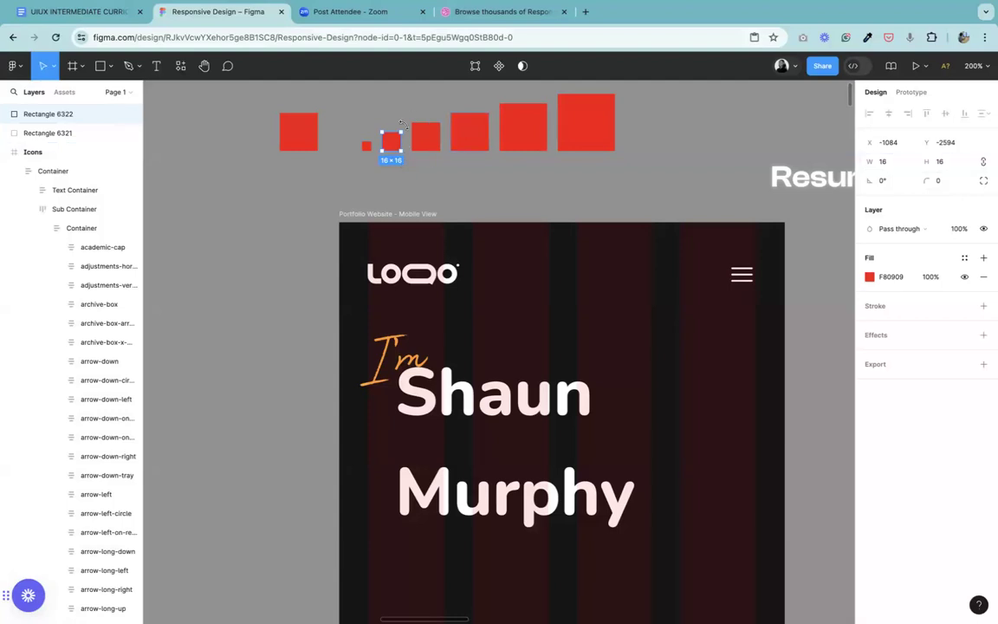
pyautogui.click(584, 127)
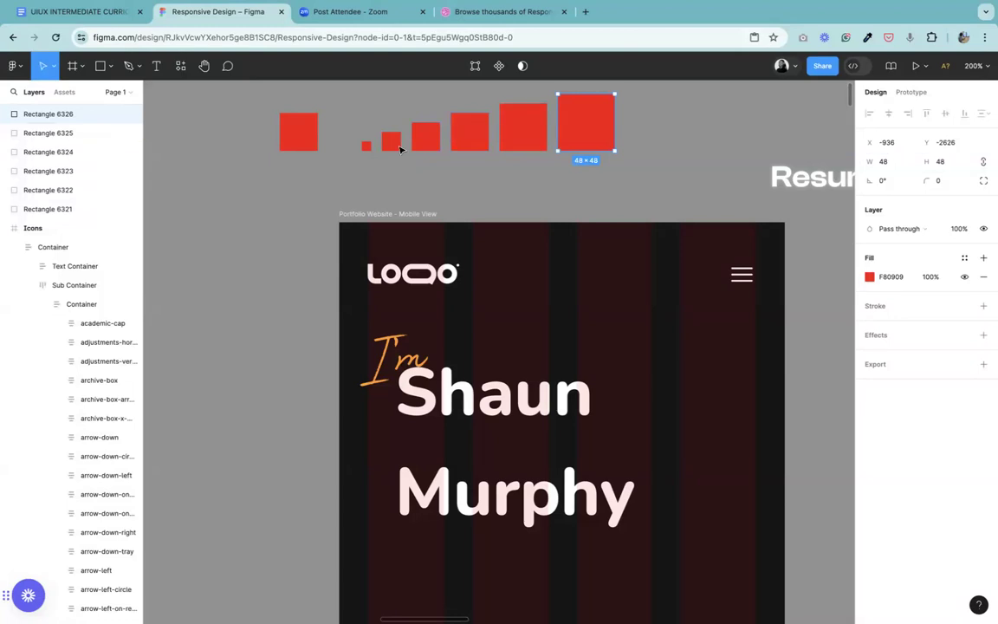
pyautogui.click(367, 149)
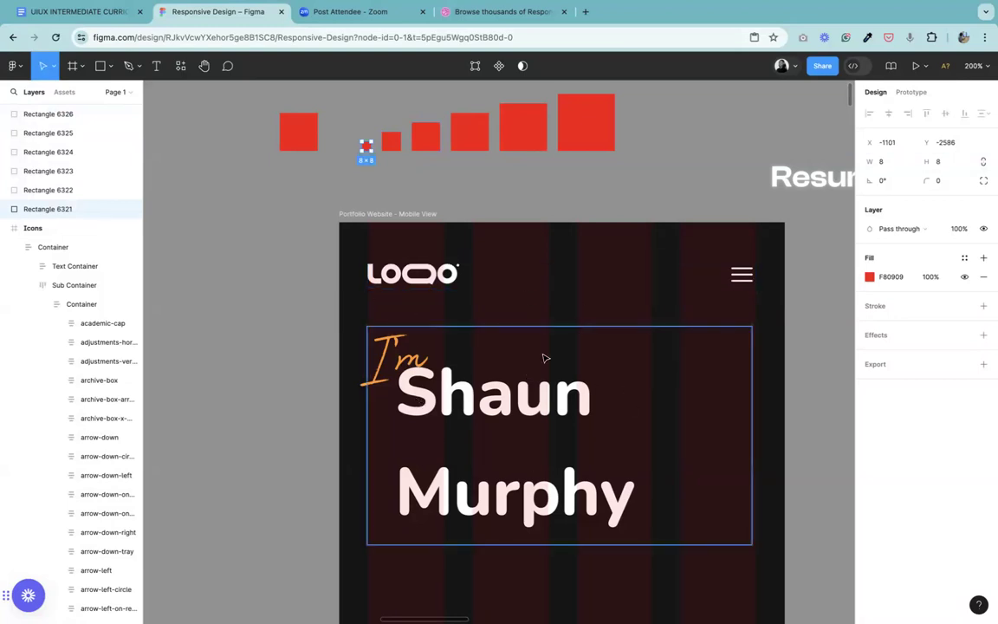
# Step: Copy the intro paragraph from the desktop hero section into the mobile frame, placing it below the name heading at X 49, Y 303
pyautogui.hotkey('shift', '0')
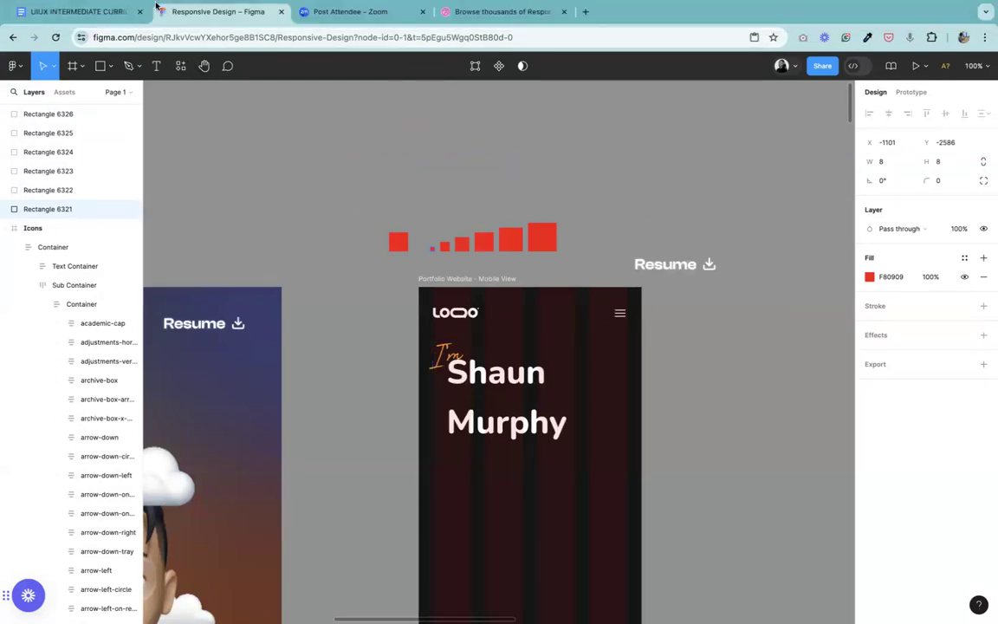
pyautogui.click(205, 68)
pyautogui.moveTo(291, 312); pyautogui.dragTo(527, 190)
pyautogui.press('super+minus')
pyautogui.moveTo(389, 418); pyautogui.dragTo(511, 343)
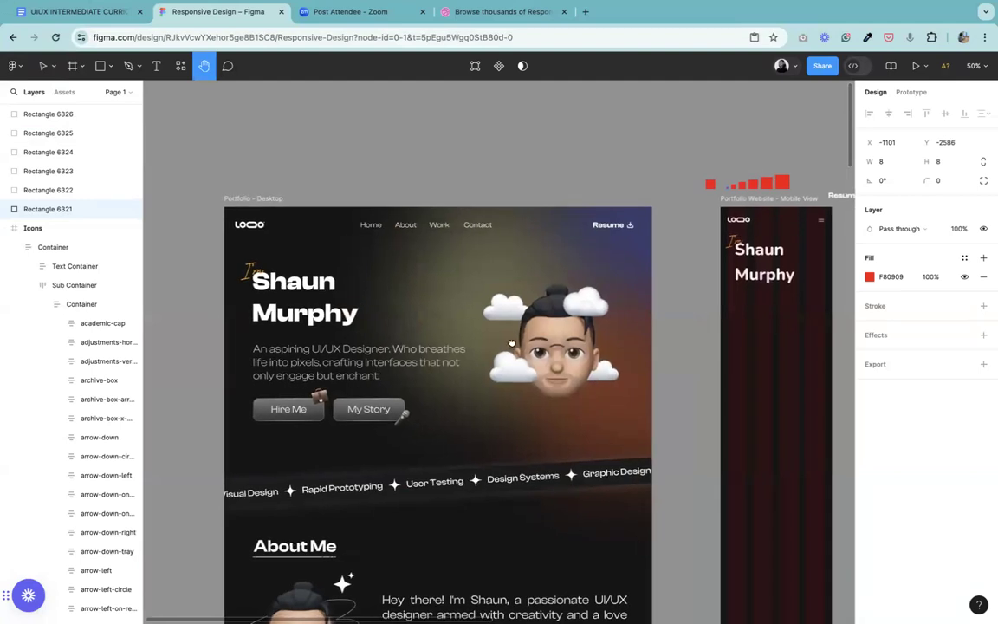
pyautogui.click(42, 65)
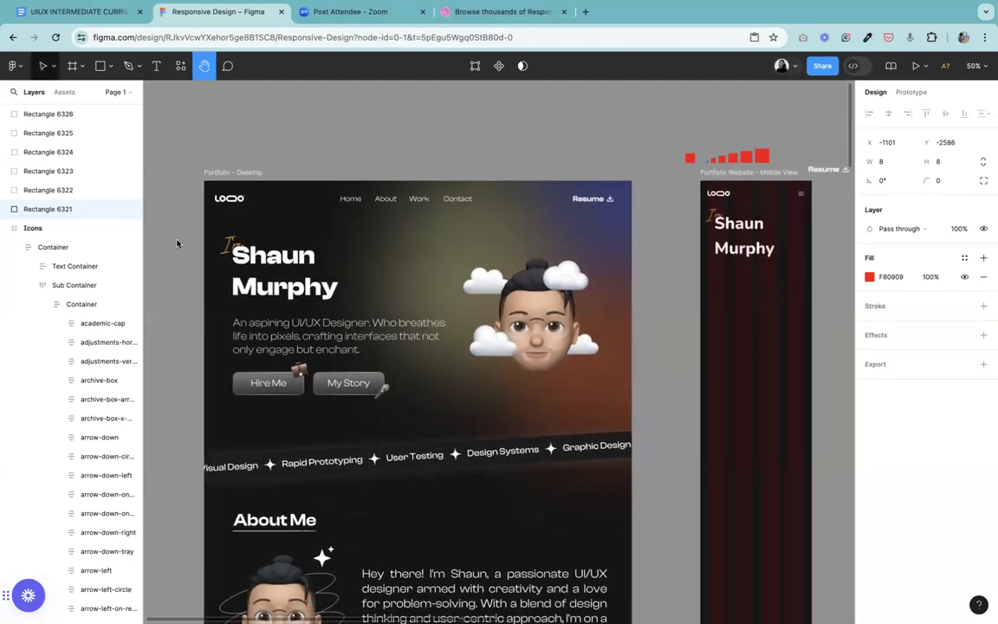
pyautogui.click(290, 336)
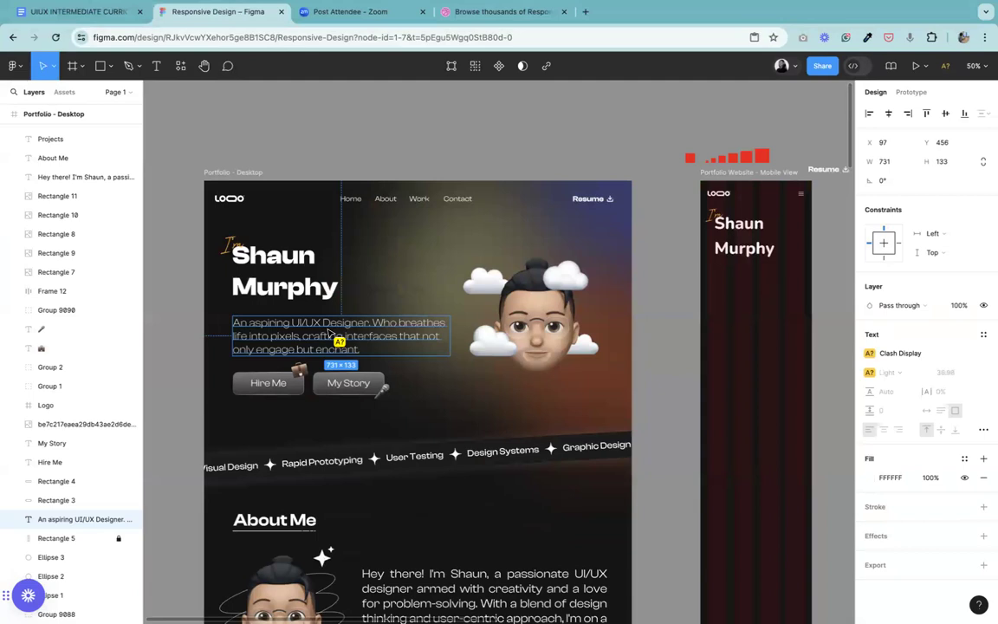
pyautogui.moveTo(329, 331); pyautogui.dragTo(811, 296)
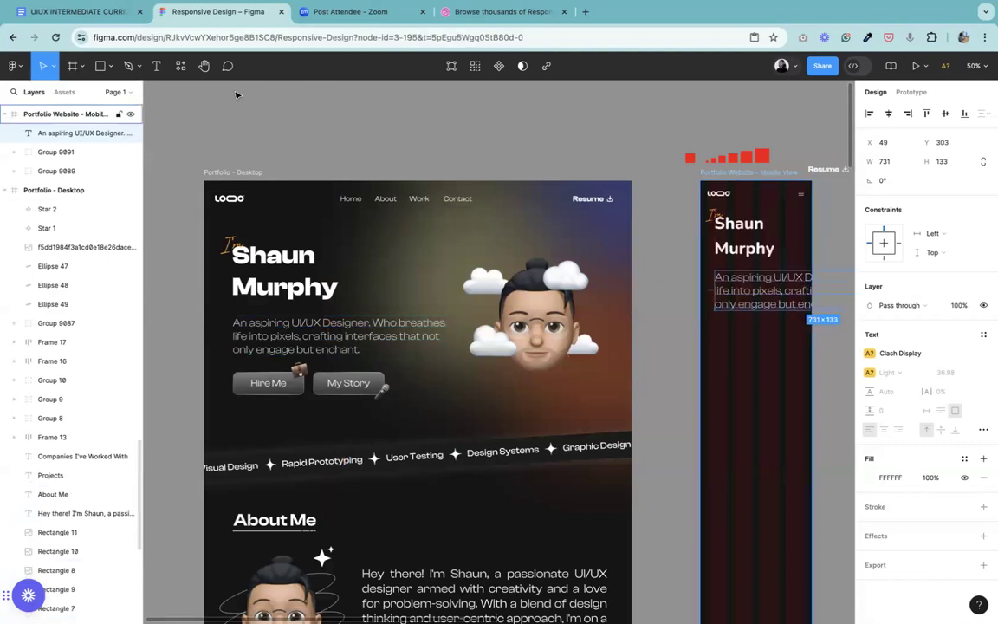
# Step: Change the mobile intro paragraph's font to Nunito Sans with the Light weight
pyautogui.click(204, 67)
pyautogui.moveTo(690, 334); pyautogui.dragTo(450, 401)
pyautogui.hotkey('shift', '0')
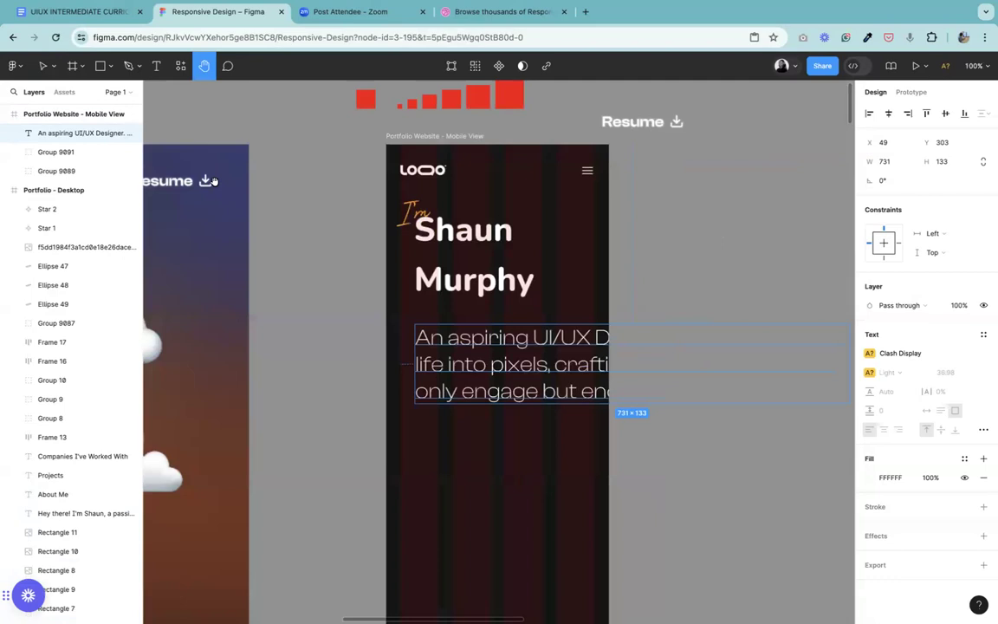
pyautogui.click(43, 65)
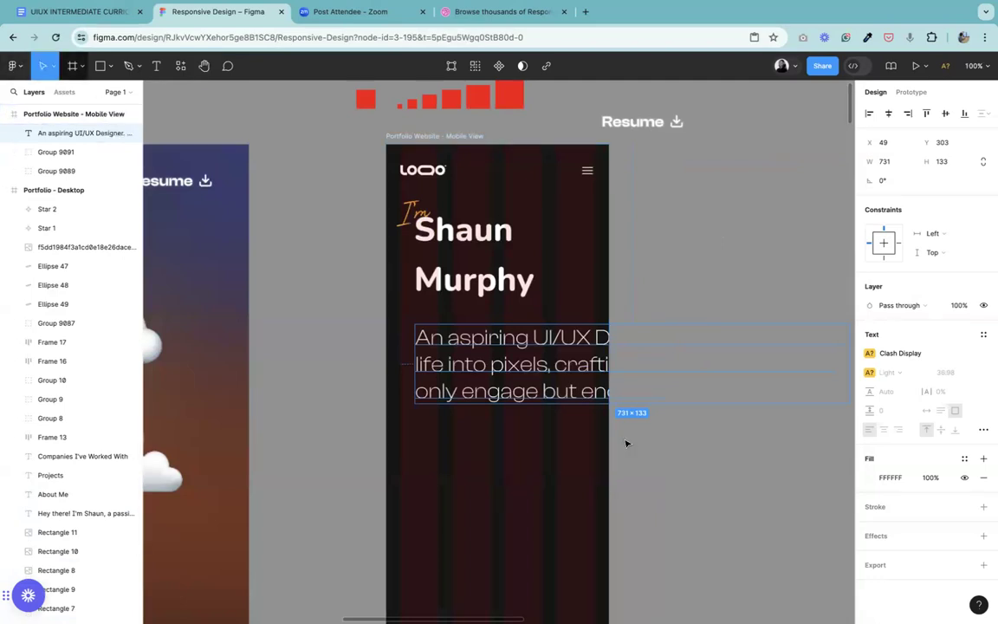
pyautogui.click(899, 353)
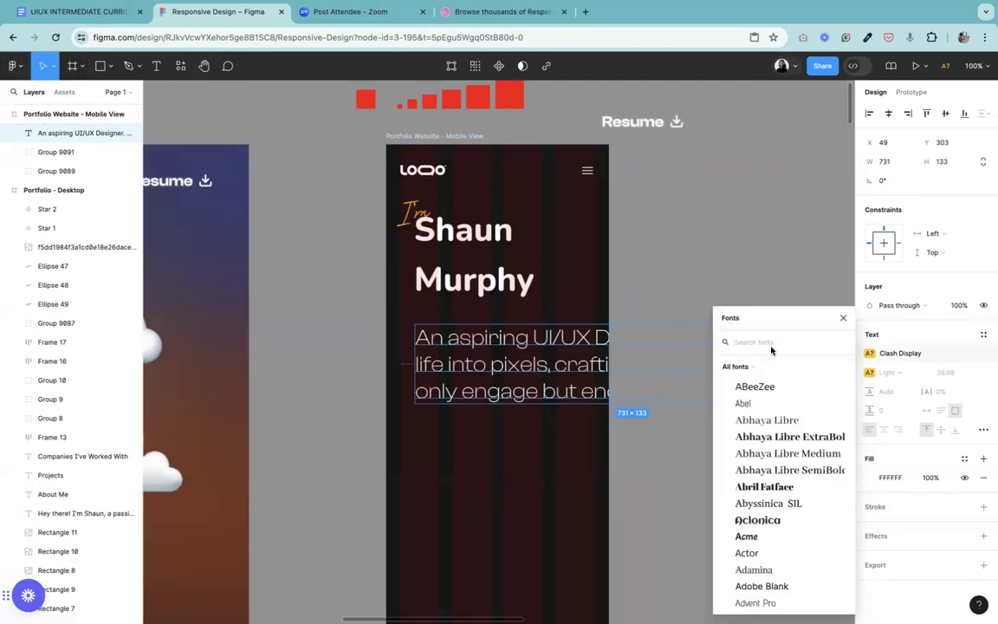
pyautogui.write('nu')
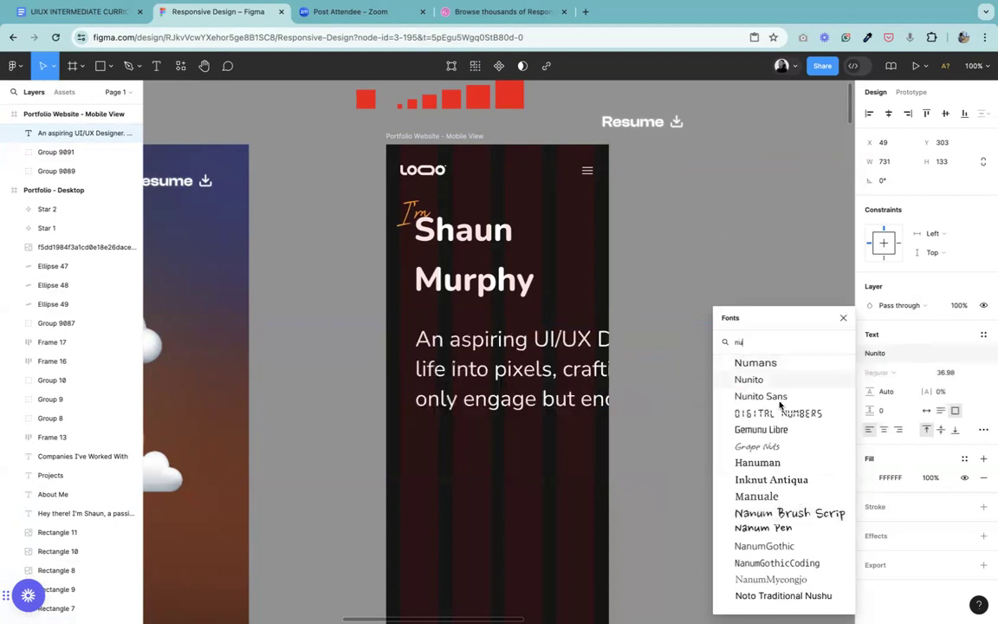
pyautogui.click(779, 400)
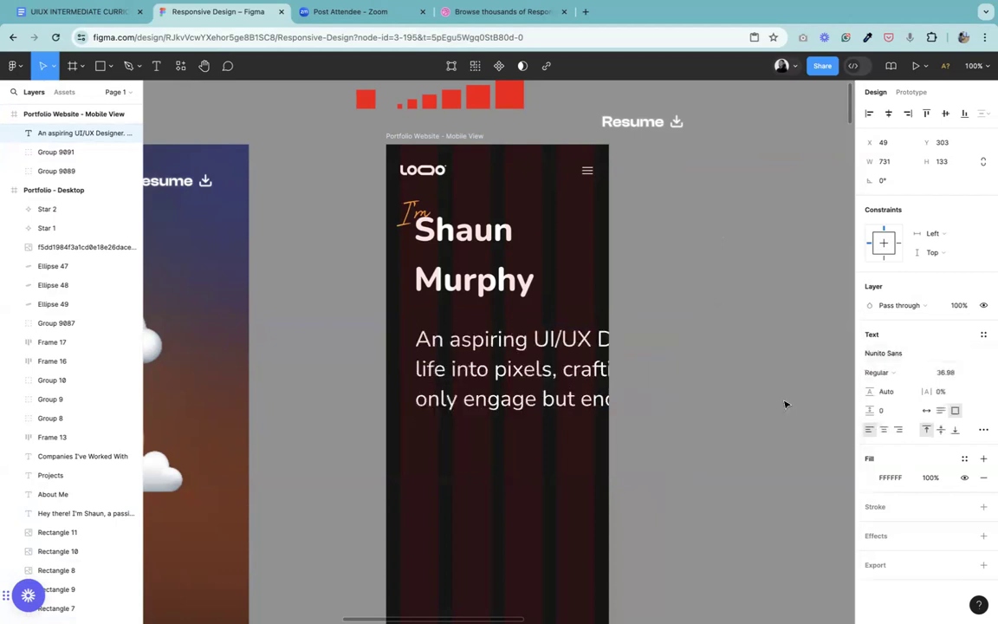
pyautogui.click(877, 374)
pyautogui.click(882, 356)
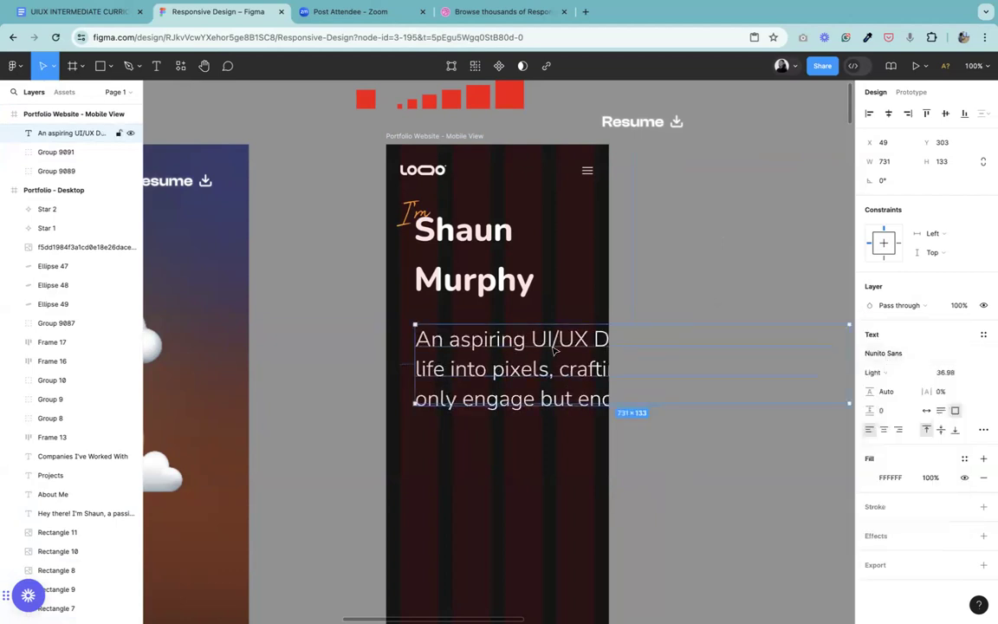
# Step: Set the mobile intro paragraph's font size to 24, and reduce it to 18
pyautogui.click(961, 375)
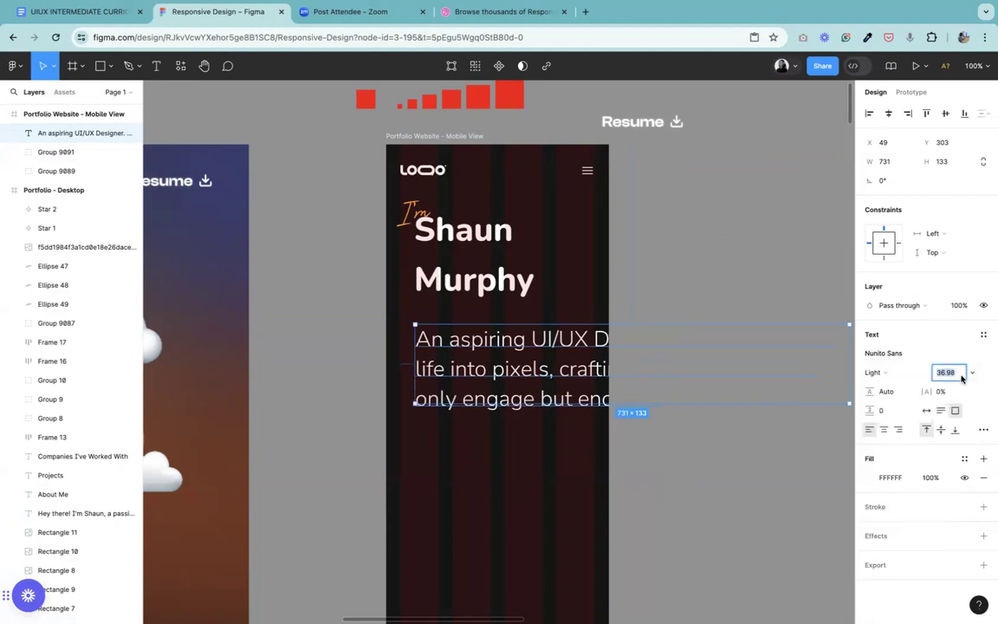
pyautogui.write('24')
pyautogui.press('Return')
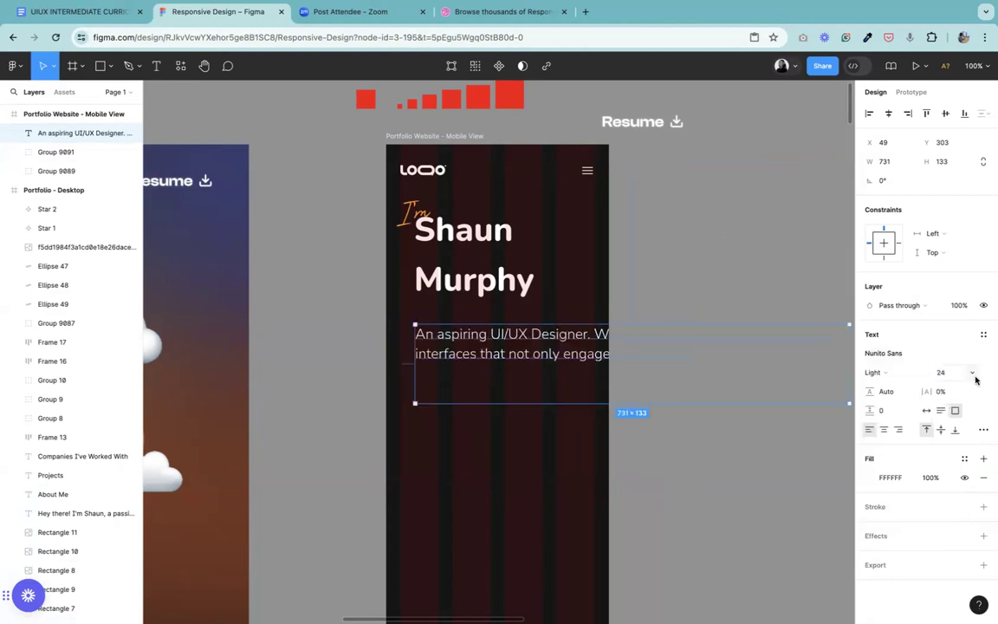
pyautogui.click(949, 376)
pyautogui.press('Return')
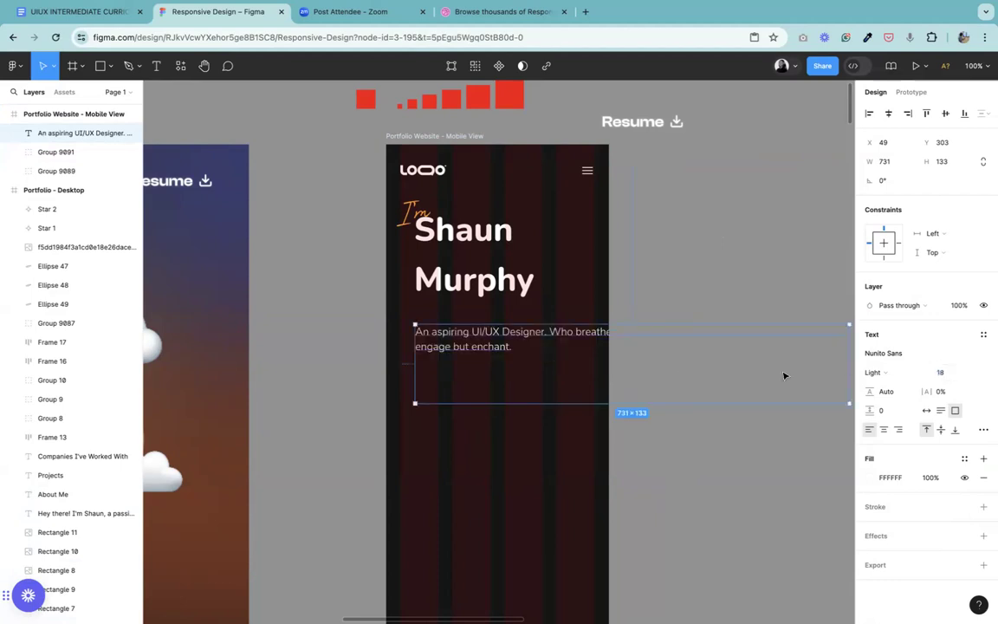
# Step: Align the intro paragraph with the logo's left edge at X 24 and resize its text box to 327 × 104
pyautogui.moveTo(534, 400); pyautogui.dragTo(536, 354)
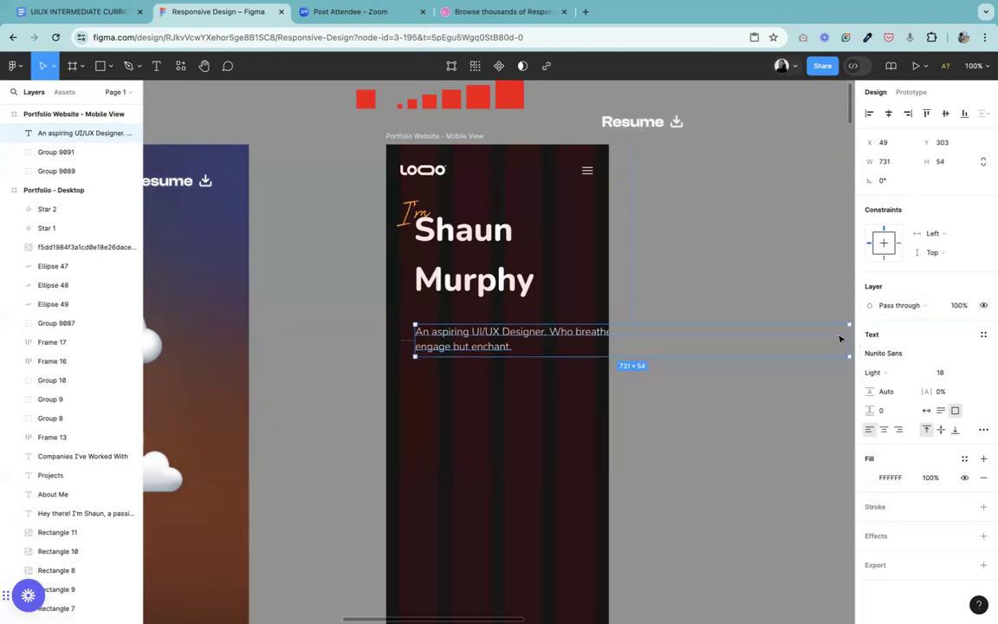
pyautogui.click(203, 66)
pyautogui.hscroll(5, 386, 275)
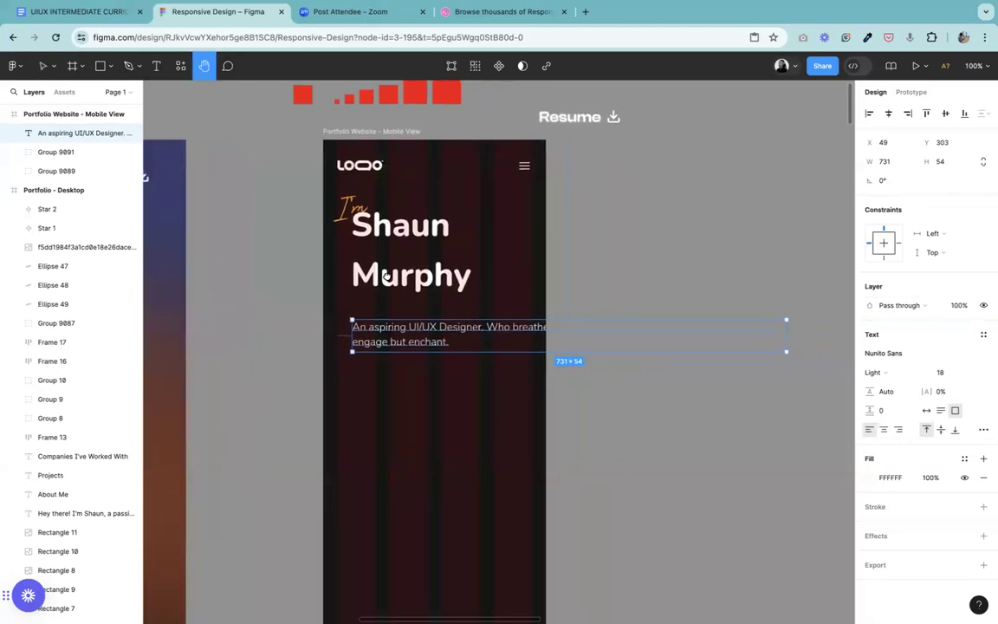
pyautogui.click(40, 61)
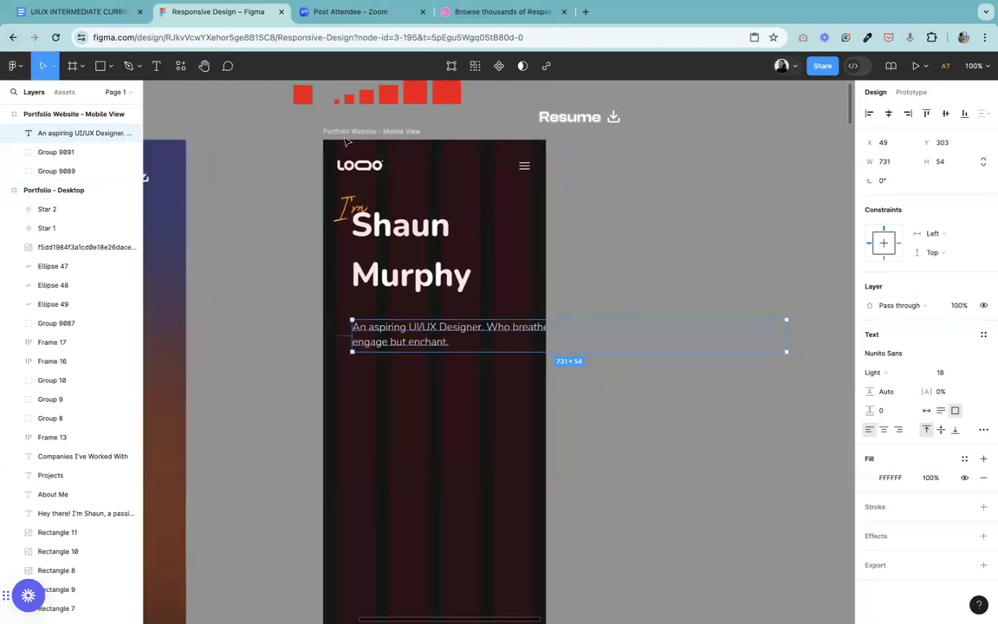
pyautogui.doubleClick(429, 335)
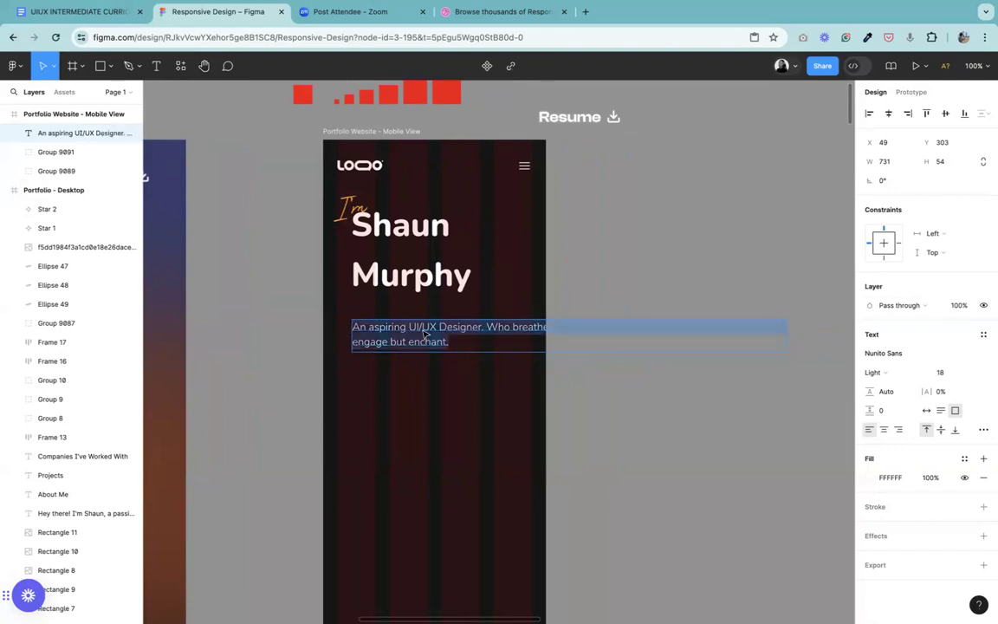
pyautogui.click(415, 377)
pyautogui.moveTo(383, 334); pyautogui.dragTo(375, 335)
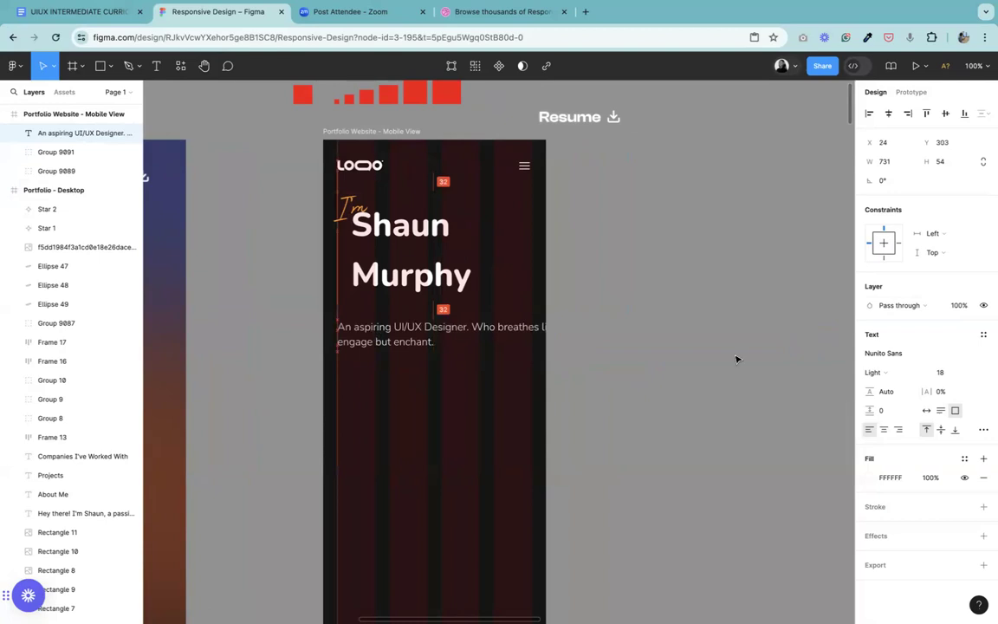
pyautogui.moveTo(466, 341); pyautogui.dragTo(500, 381)
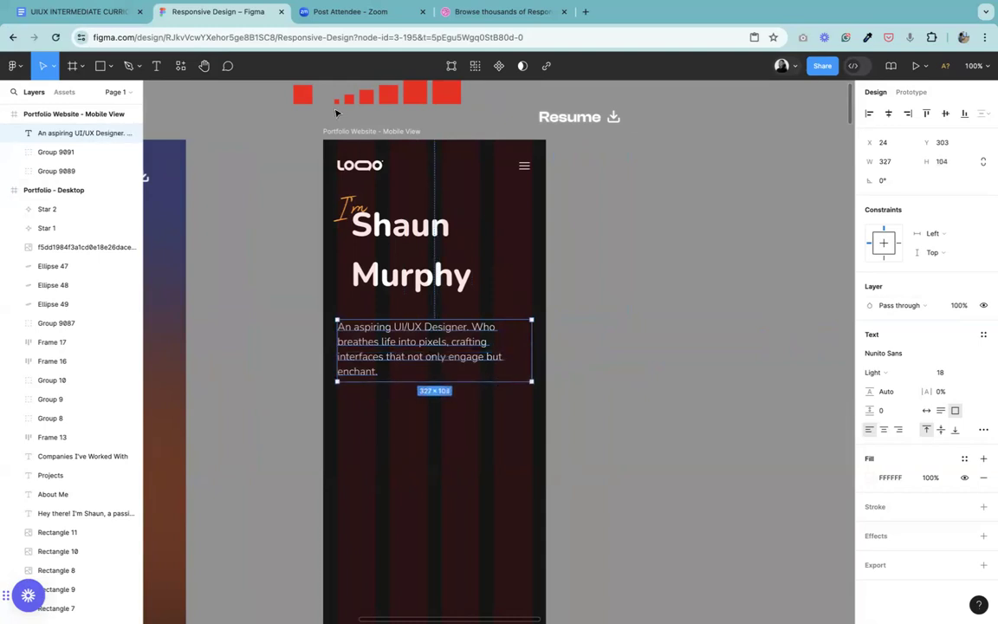
# Step: Compare the mobile intro paragraph with the text layout in the desktop hero section
pyautogui.click(203, 67)
pyautogui.moveTo(365, 331); pyautogui.dragTo(865, 360)
pyautogui.moveTo(432, 370); pyautogui.dragTo(795, 322)
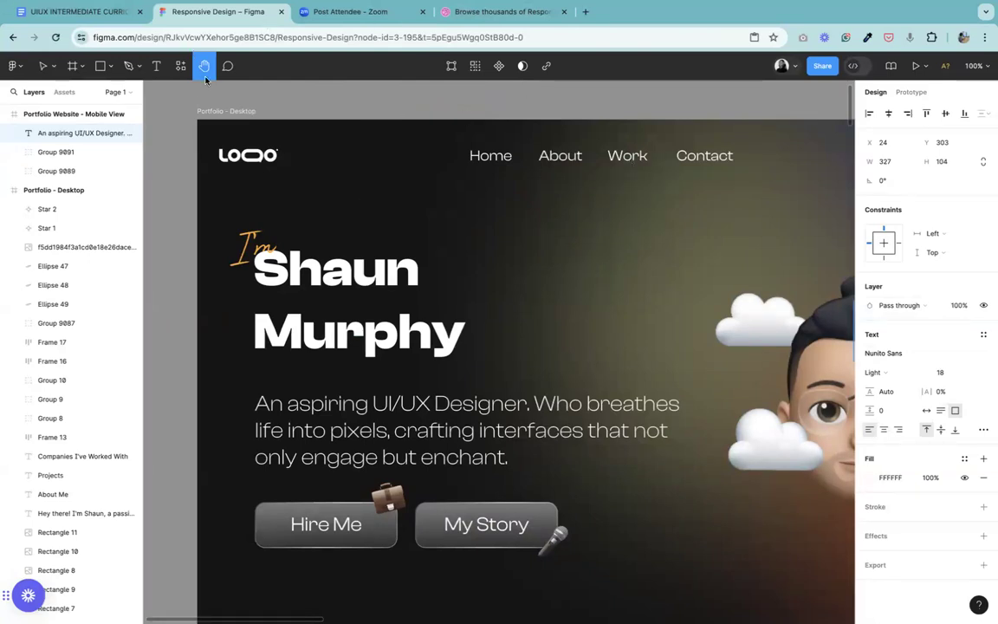
pyautogui.hscroll(15, 359, 305)
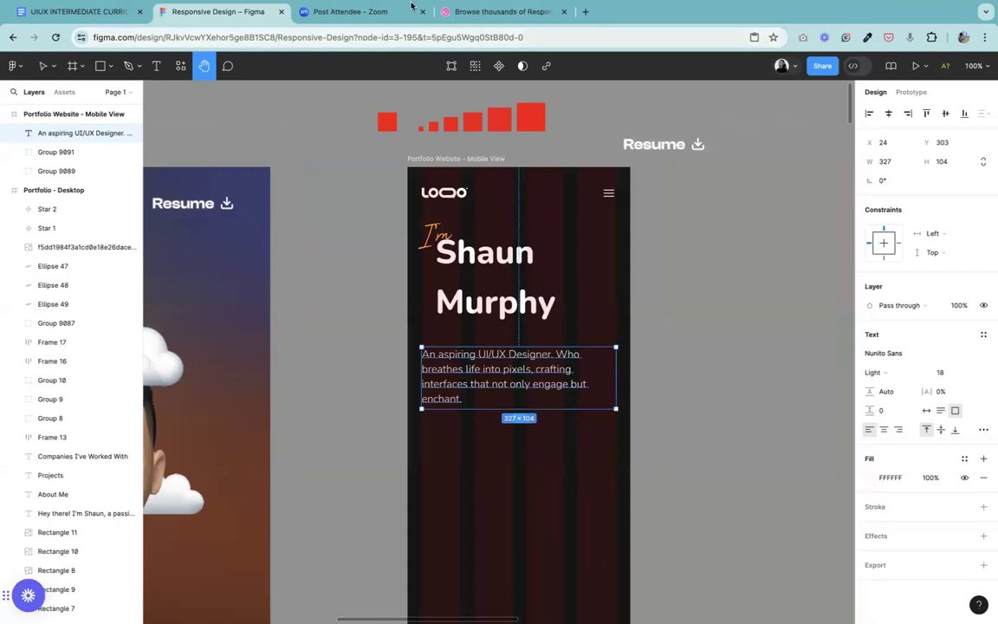
pyautogui.click(38, 63)
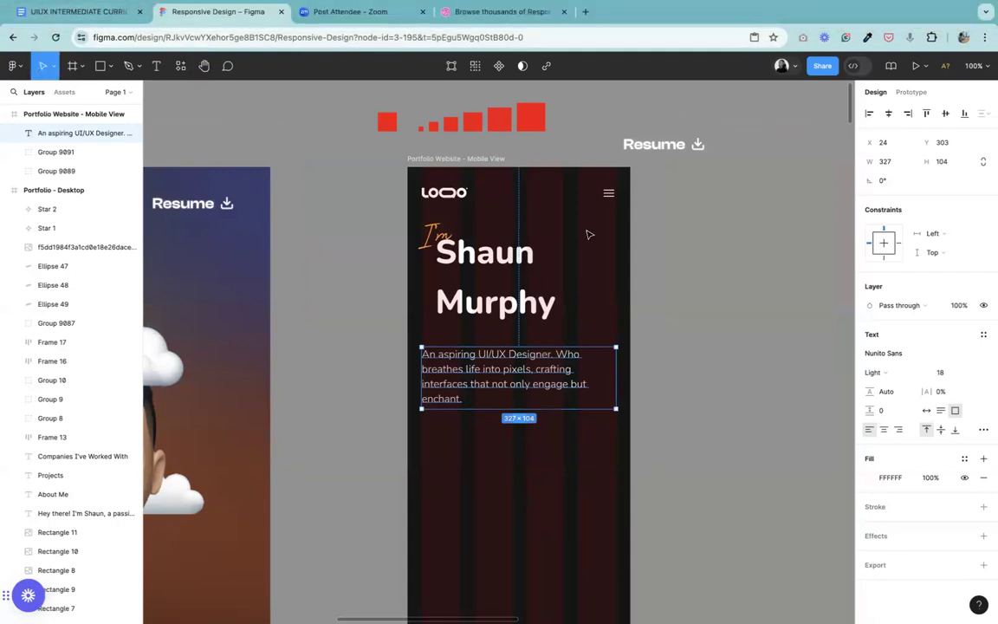
pyautogui.click(695, 330)
pyautogui.click(893, 394)
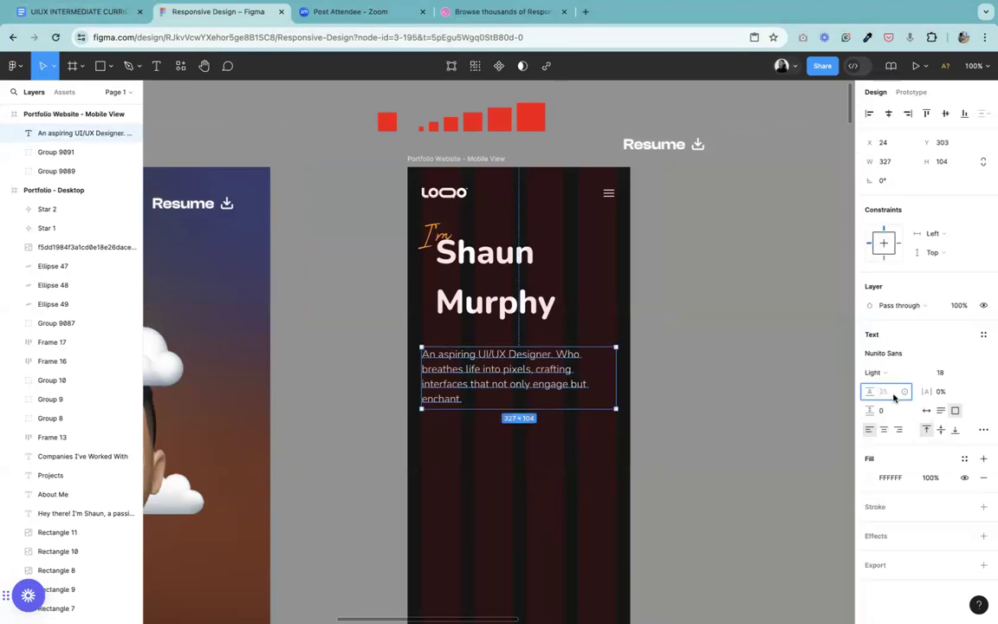
pyautogui.press('=')
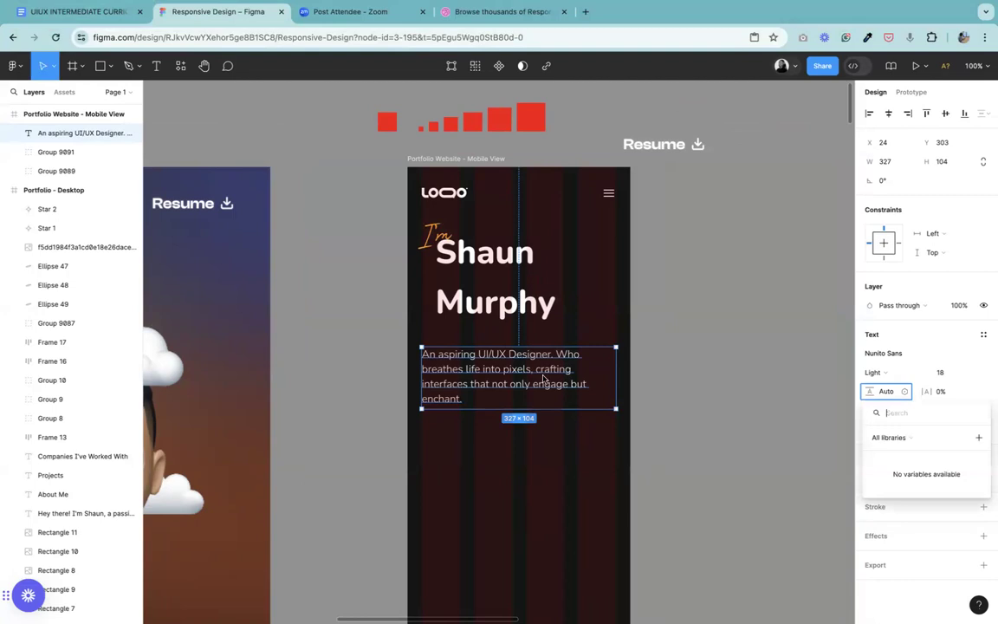
pyautogui.click(758, 446)
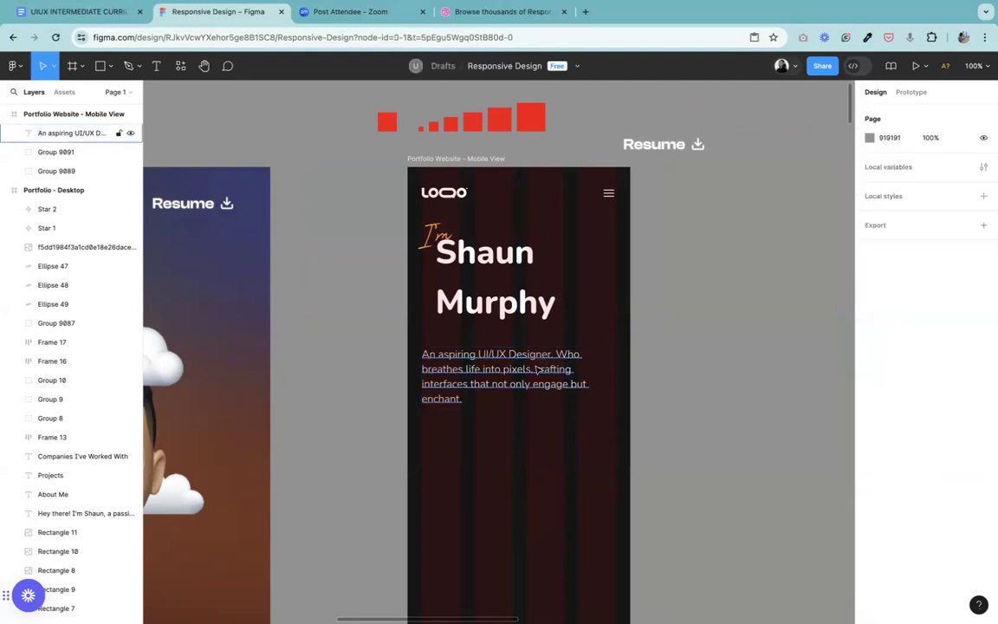
pyautogui.press('super+equal')
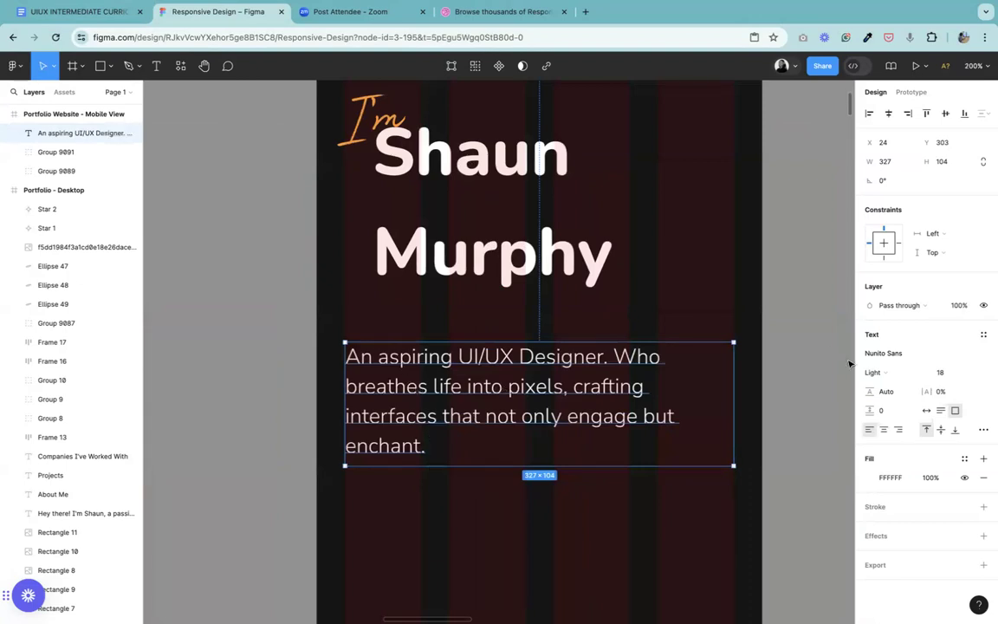
pyautogui.click(900, 393)
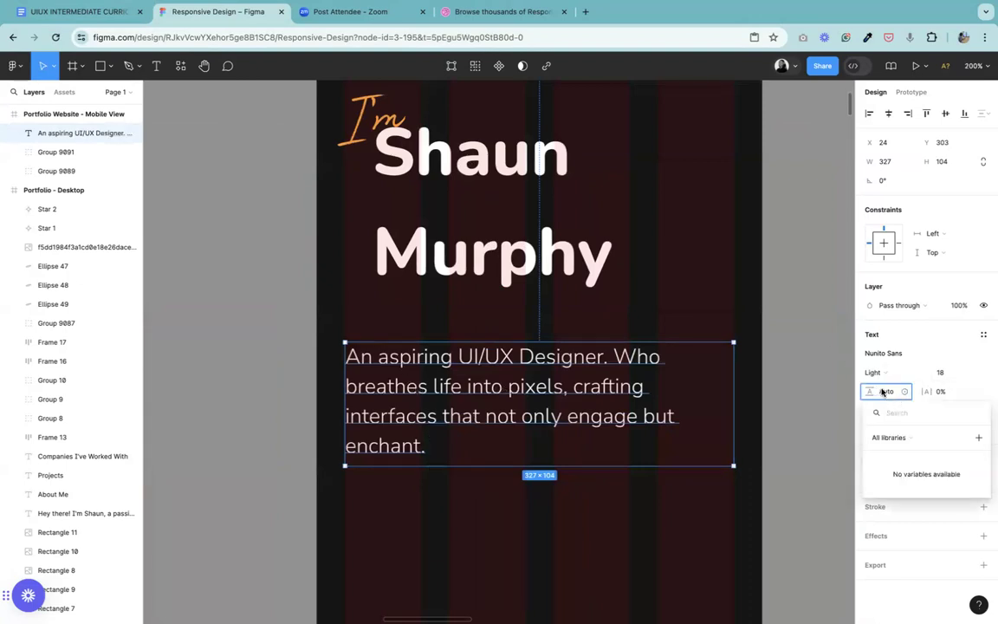
pyautogui.press('Escape')
# Step: Set the intro paragraph's line height to 18*1.5, and increase it to 32
pyautogui.click(885, 394)
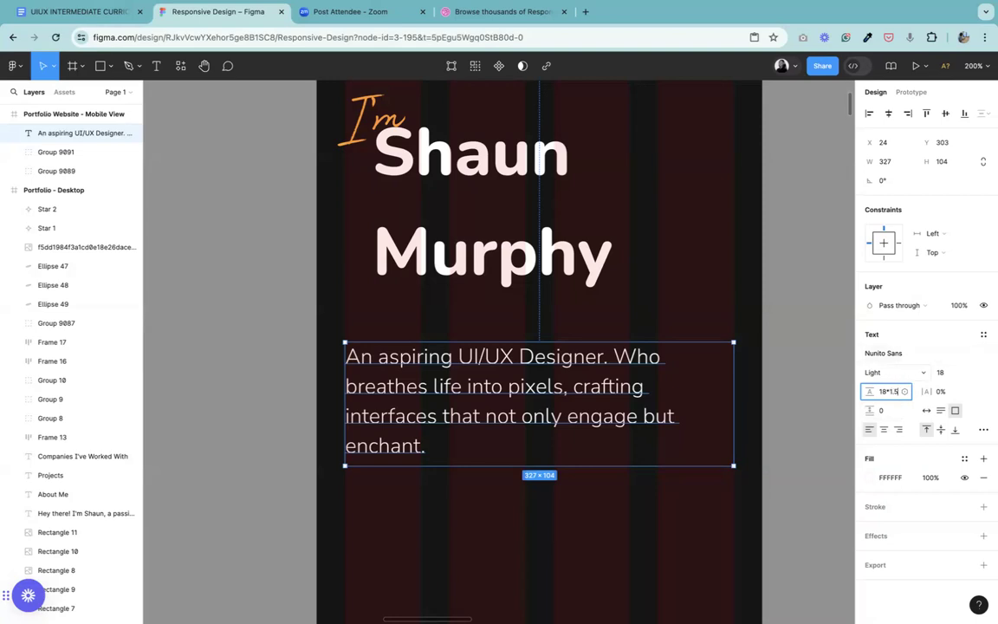
pyautogui.press('Return')
pyautogui.click(884, 395)
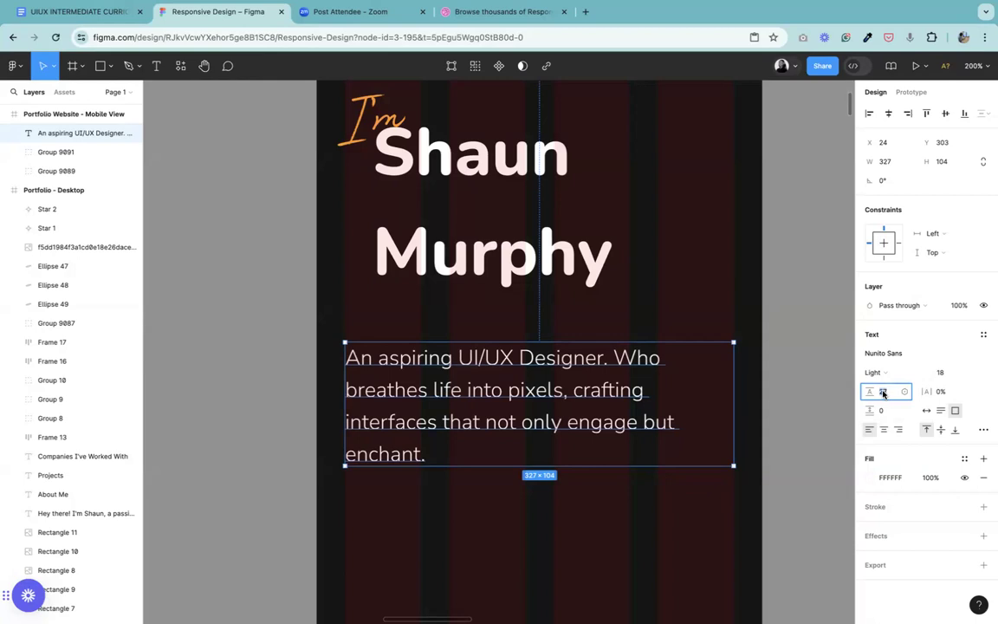
pyautogui.write('32')
pyautogui.press('Return')
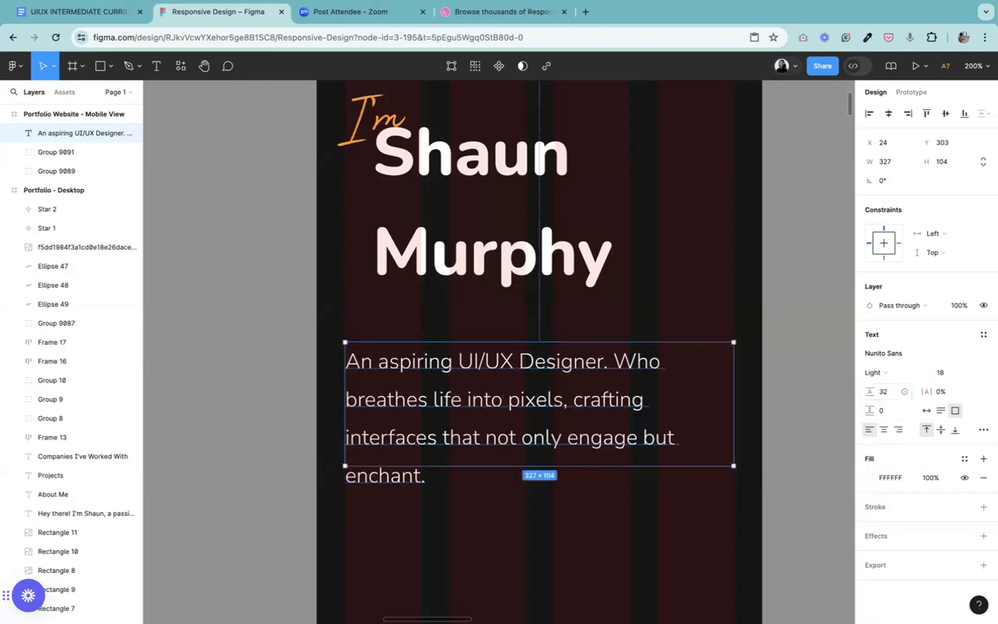
# Step: Extend the intro paragraph's text box to a height of 121 and move it up to Y 283
pyautogui.moveTo(484, 479); pyautogui.dragTo(479, 487)
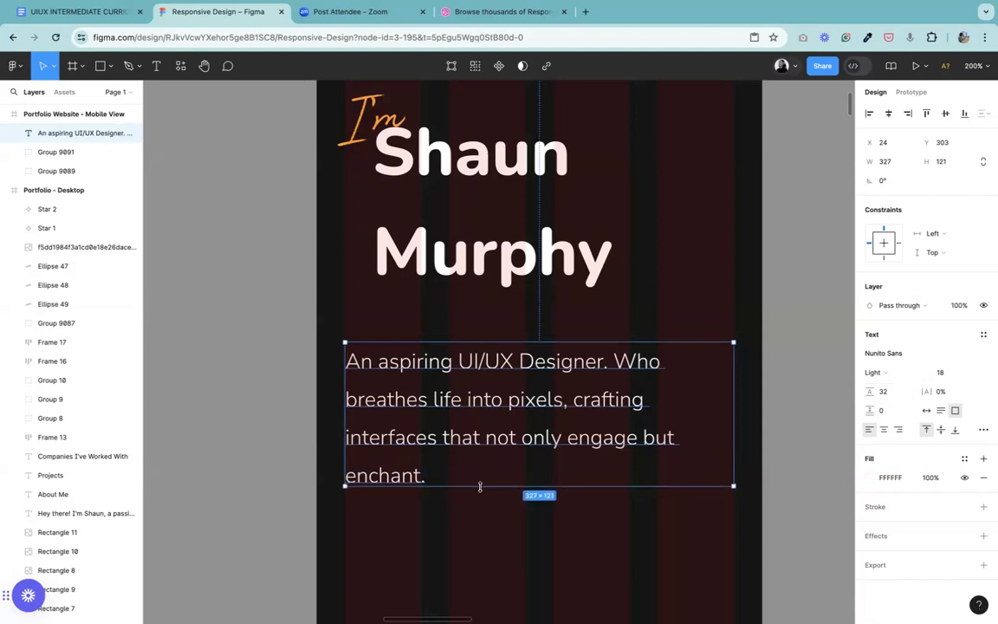
pyautogui.moveTo(439, 414); pyautogui.dragTo(439, 390)
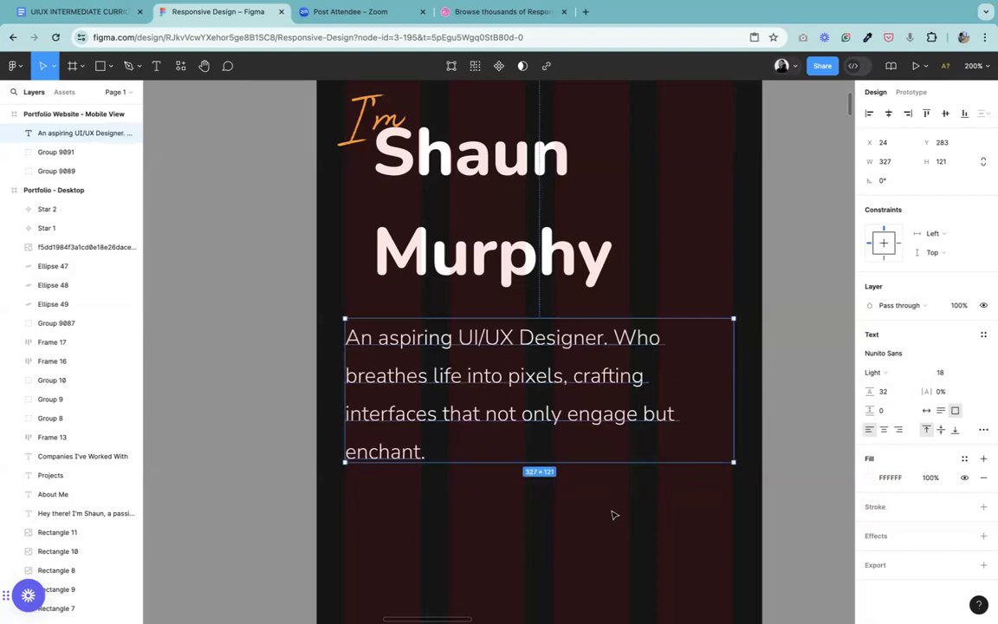
pyautogui.press('Escape')
# Step: Set the vertical spacing between the name heading group and the intro paragraph to 16
pyautogui.click(552, 374)
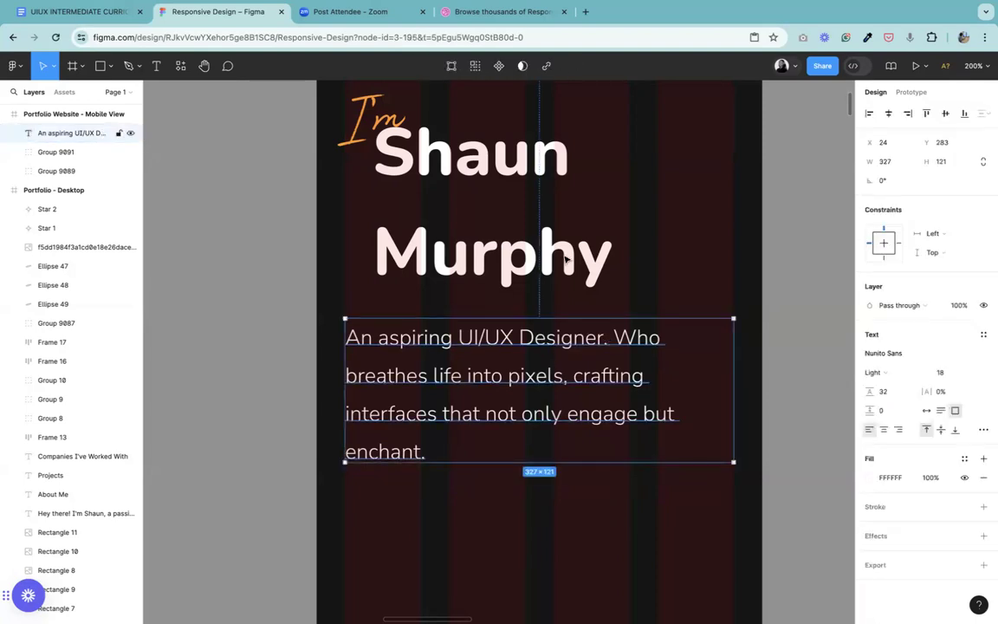
pyautogui.hotkey('shift', '0')
pyautogui.click(466, 258)
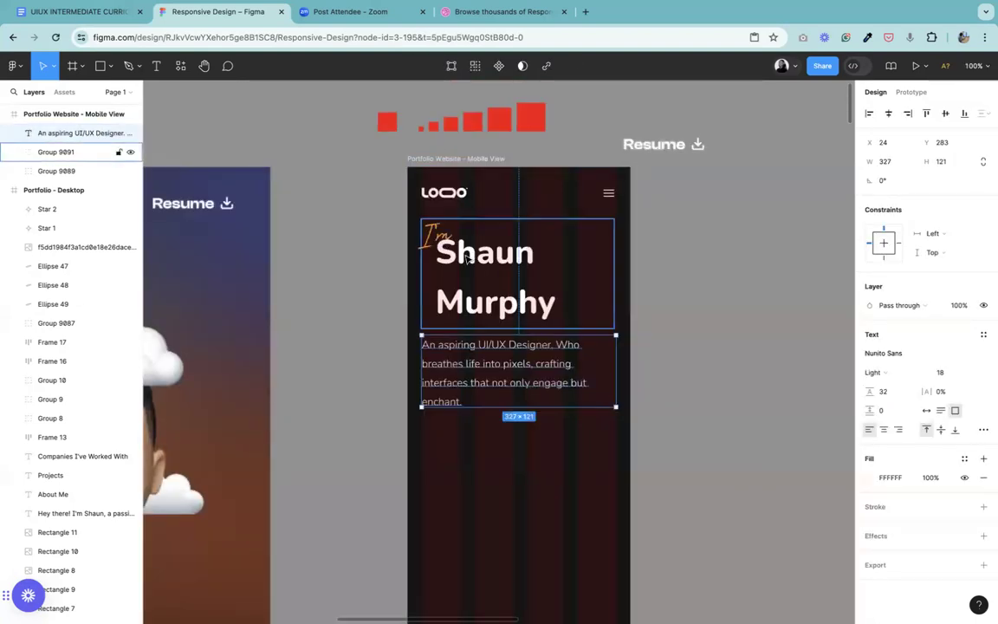
pyautogui.keyDown('shift'); pyautogui.click(472, 364); pyautogui.keyUp('shift')
pyautogui.click(893, 205)
pyautogui.write('16')
pyautogui.press('Return')
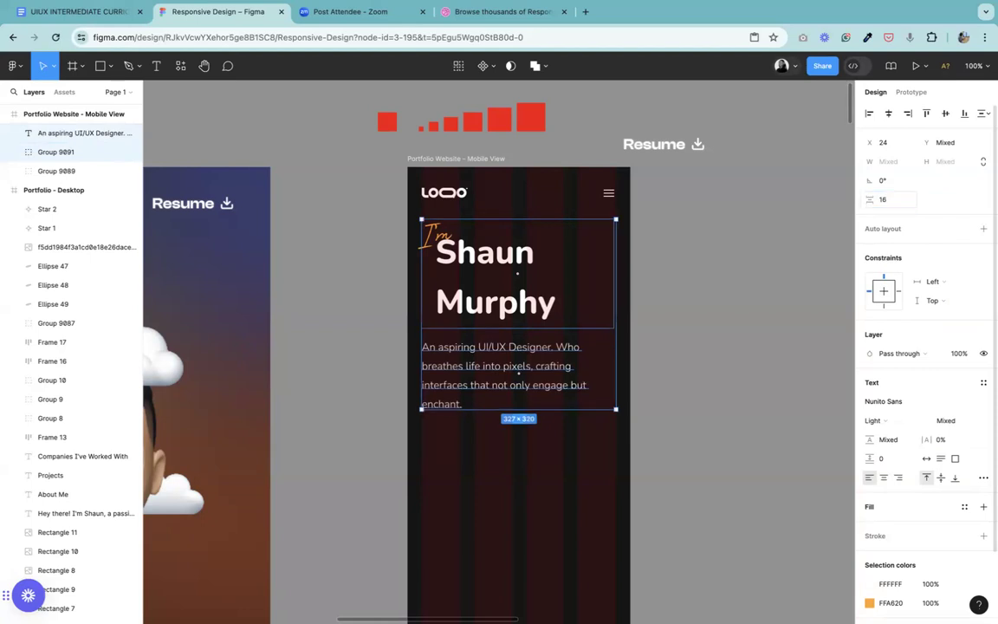
pyautogui.click(727, 337)
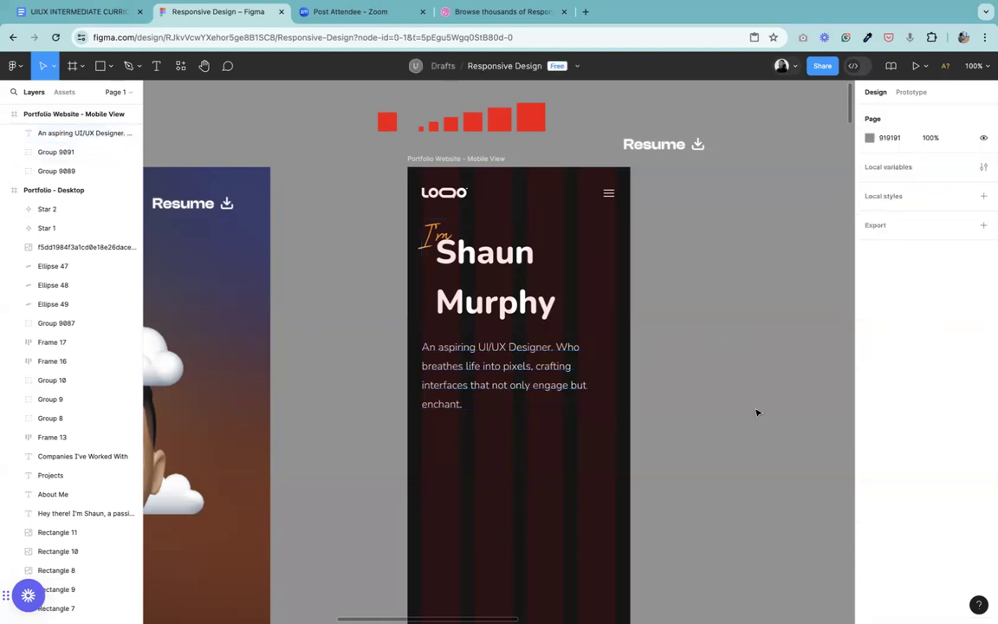
# Step: Try line heights of 48 and 56 + 8 on the mobile name heading, and undo the changes
pyautogui.doubleClick(502, 277)
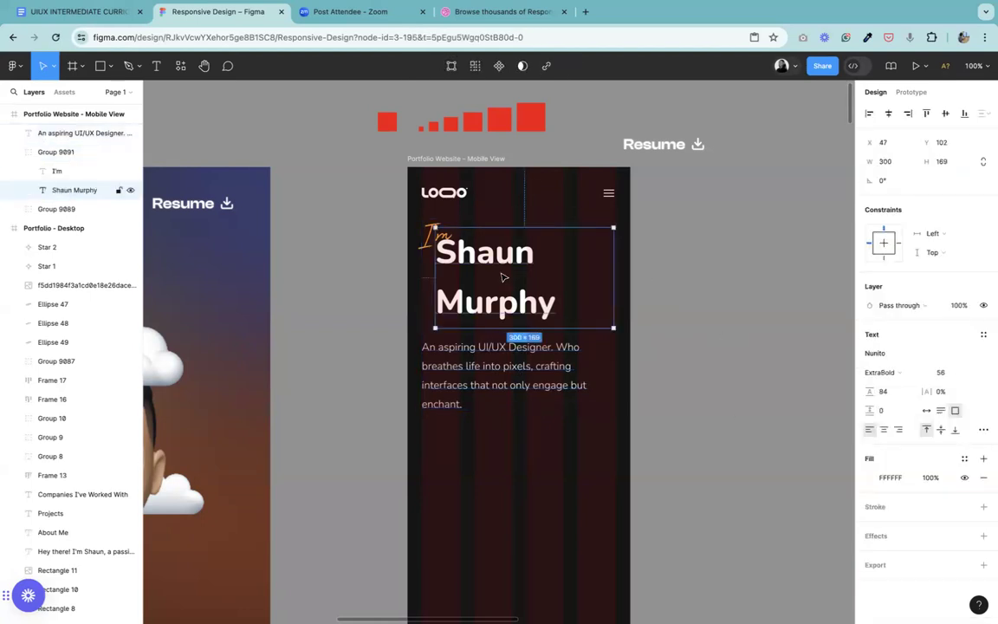
pyautogui.click(883, 394)
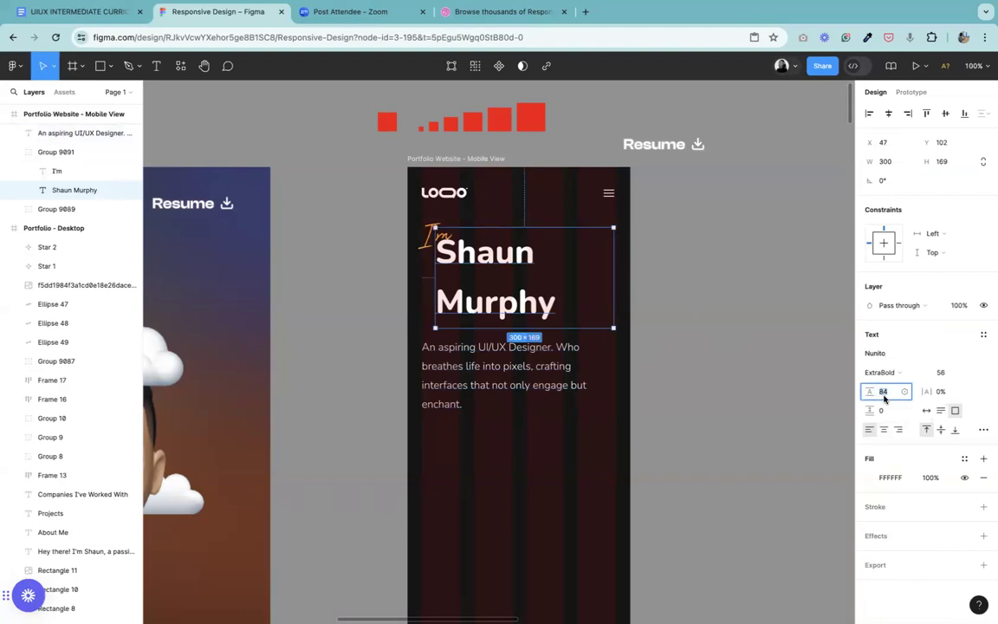
pyautogui.write('48')
pyautogui.press('Return')
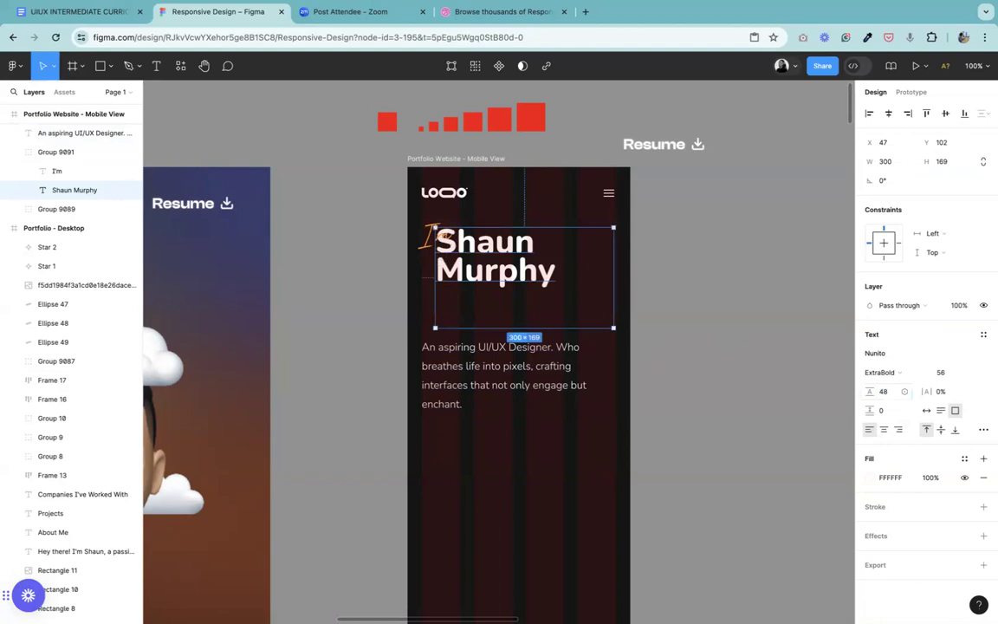
pyautogui.click(884, 392)
pyautogui.write('56 + 8')
pyautogui.press('Return')
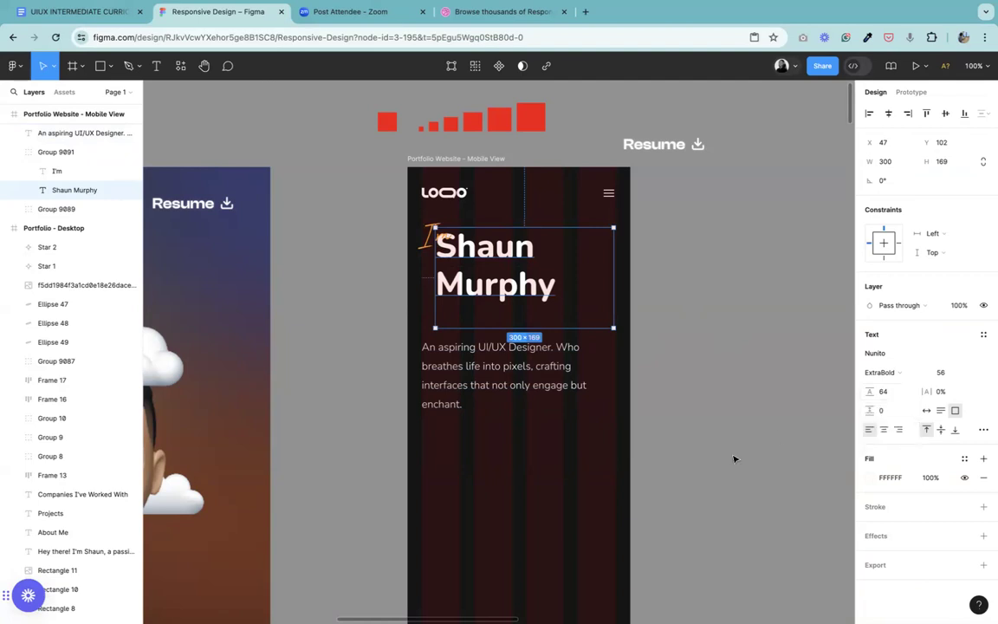
pyautogui.press('Escape')
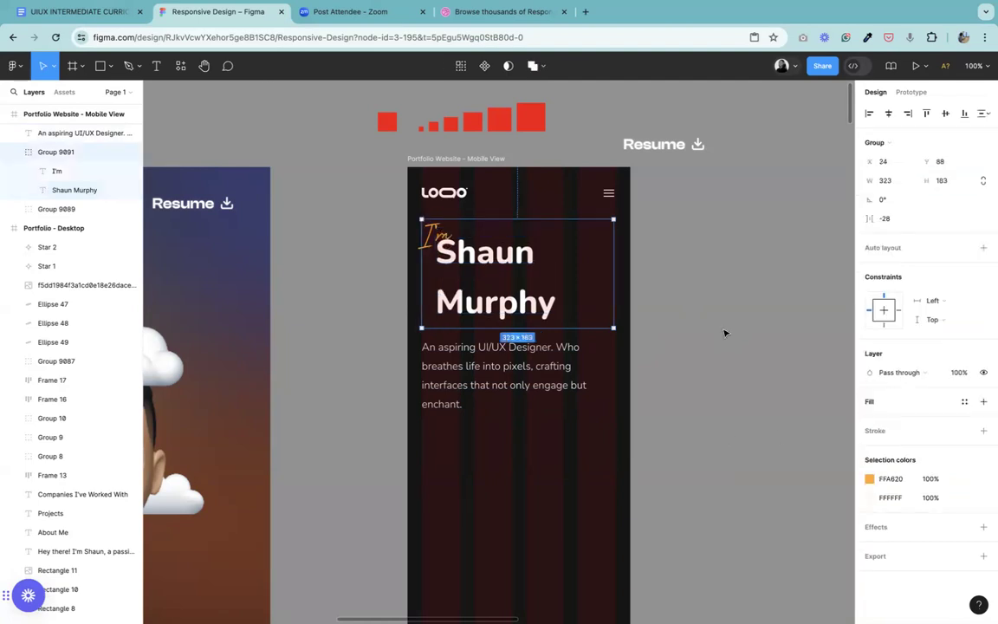
pyautogui.click(744, 361)
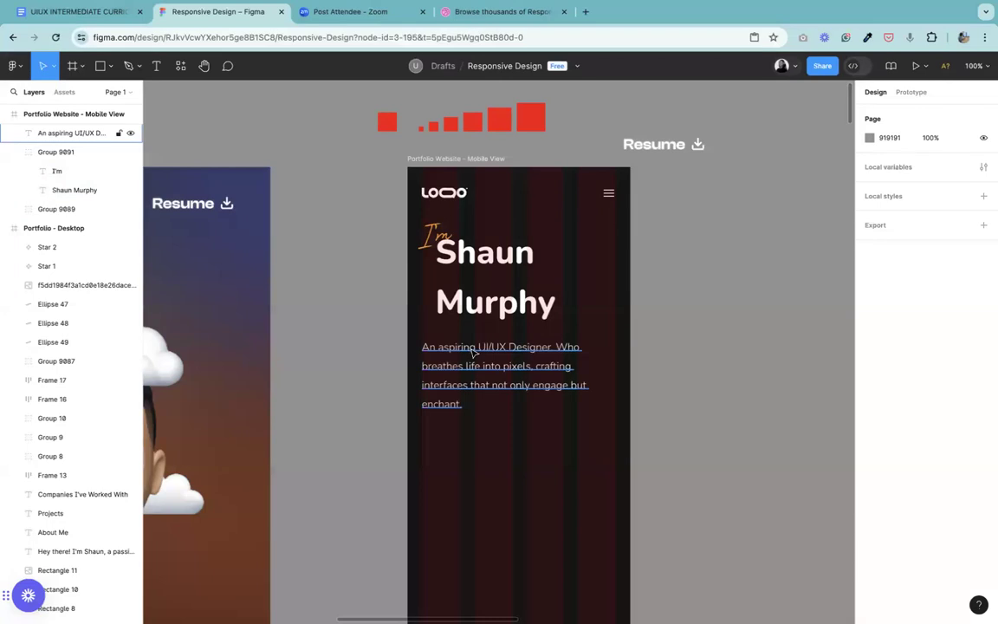
# Step: Switch the intro paragraph's text box from fixed size to auto height with a width of 327
pyautogui.click(606, 365)
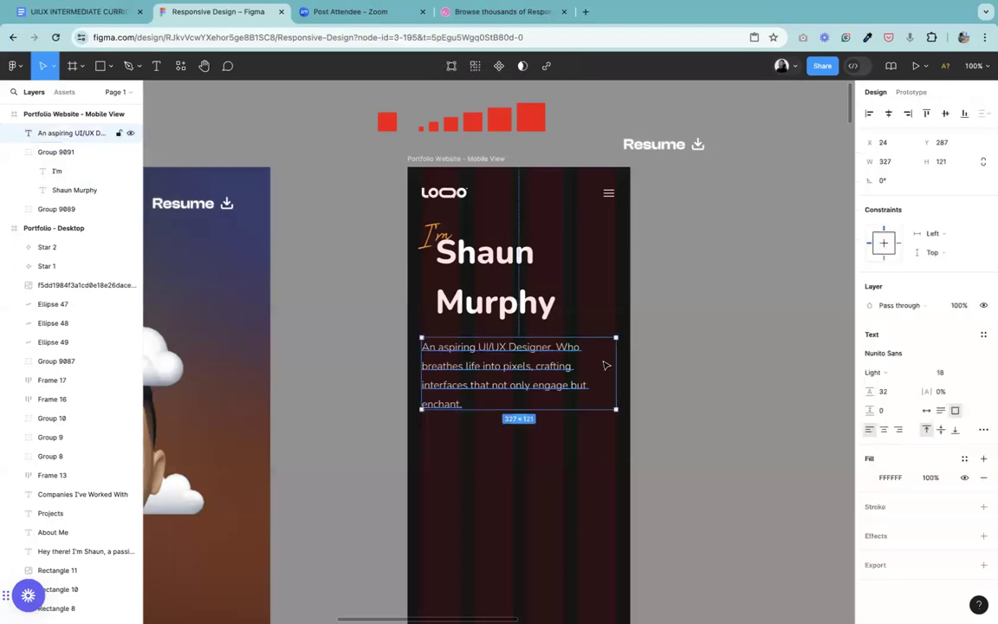
pyautogui.click(924, 412)
pyautogui.press('-')
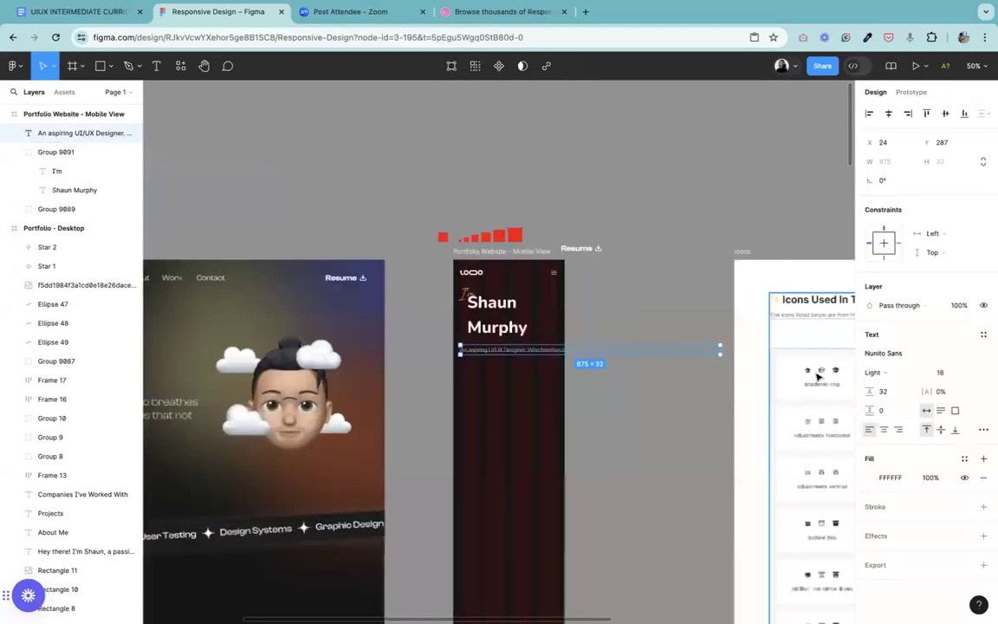
pyautogui.moveTo(539, 381); pyautogui.dragTo(560, 379)
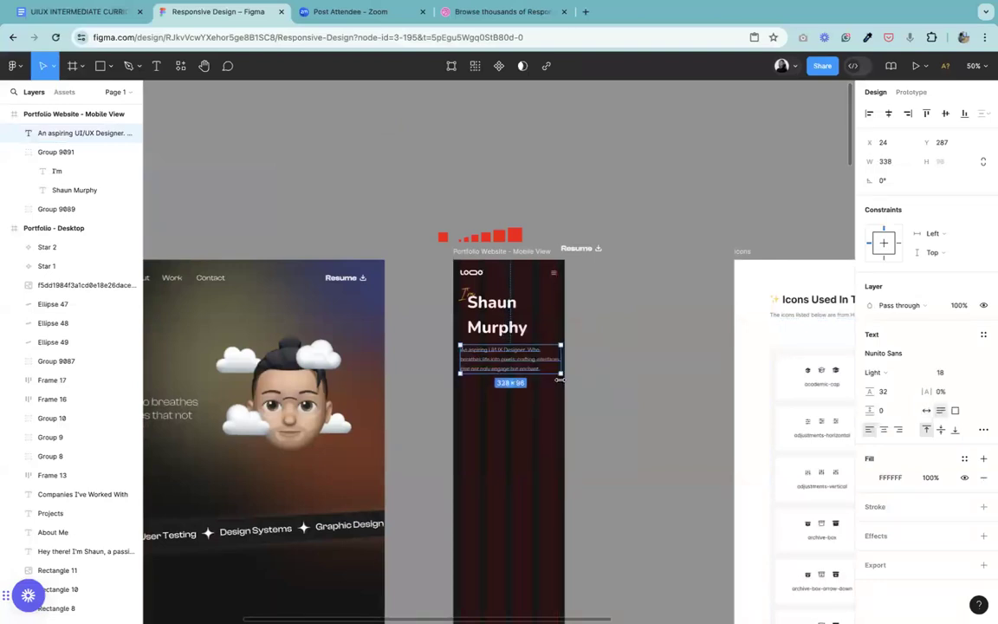
pyautogui.press('+')
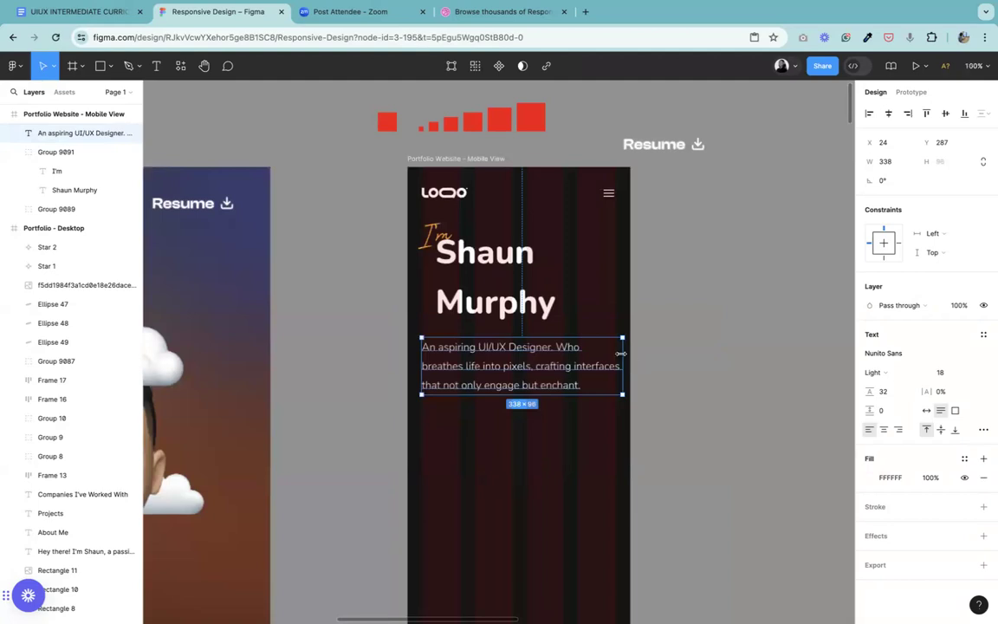
pyautogui.moveTo(620, 349); pyautogui.dragTo(616, 347)
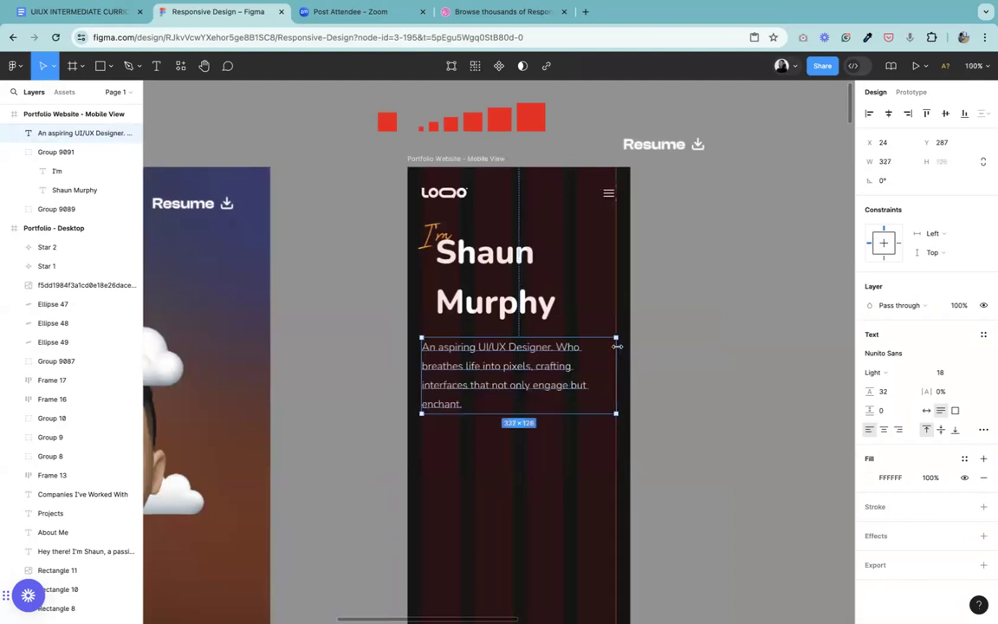
pyautogui.click(704, 352)
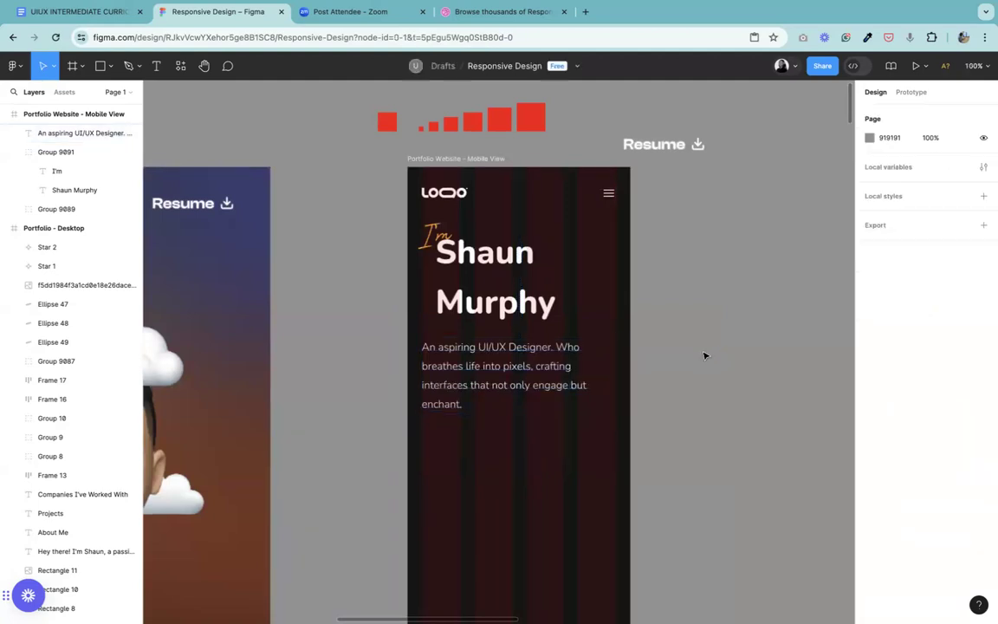
# Step: Check the vertical spacing between the name heading group and the intro paragraph
pyautogui.click(509, 374)
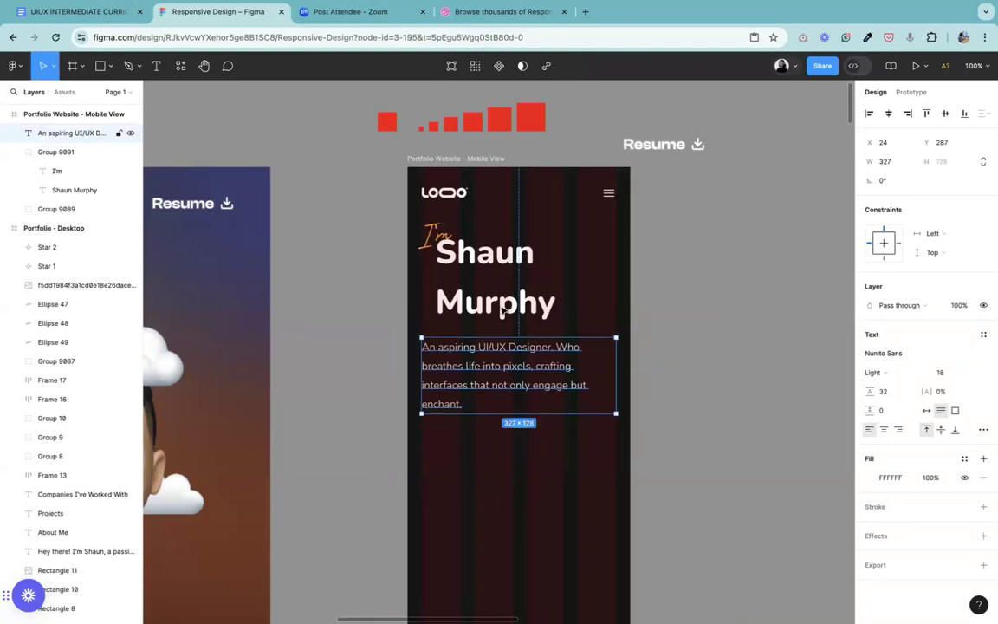
pyautogui.click(449, 268)
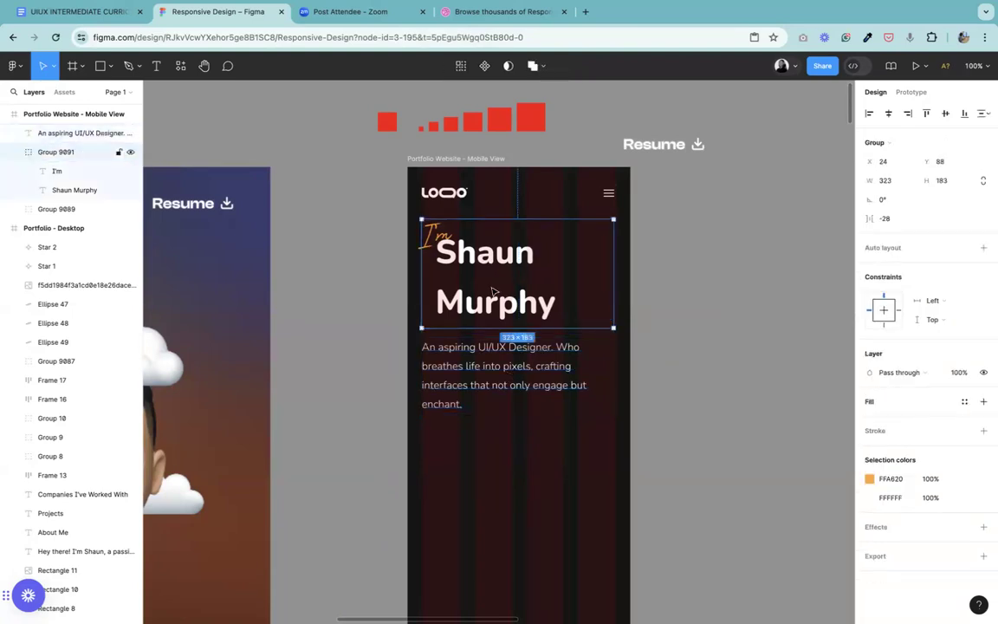
pyautogui.keyDown('shift'); pyautogui.click(480, 362); pyautogui.keyUp('shift')
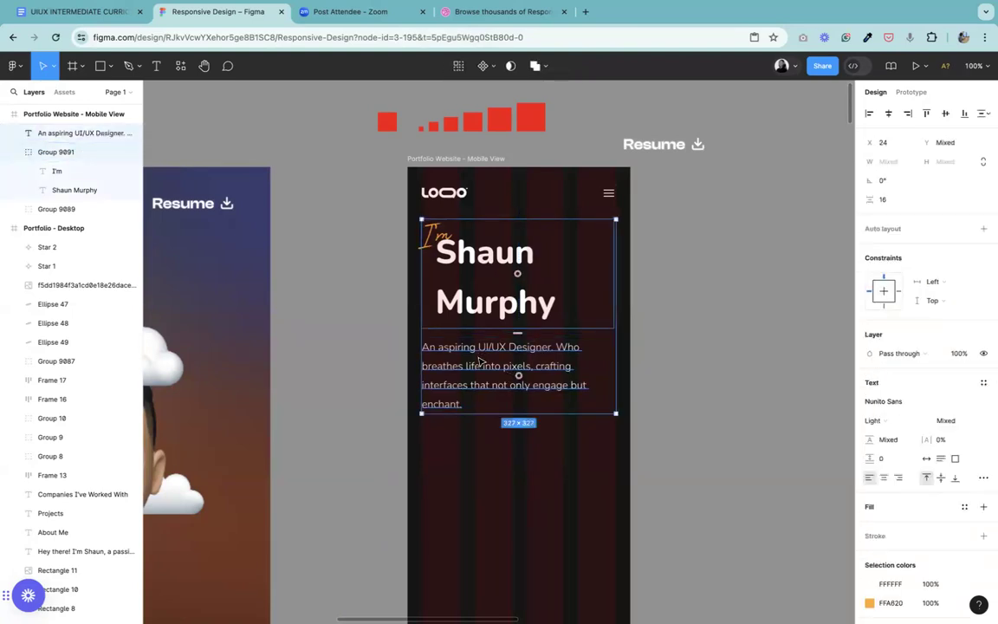
pyautogui.click(748, 329)
# Step: Group the Hire Me label with its button background in the desktop hero, and group that with the briefcase emoji
pyautogui.press('-')
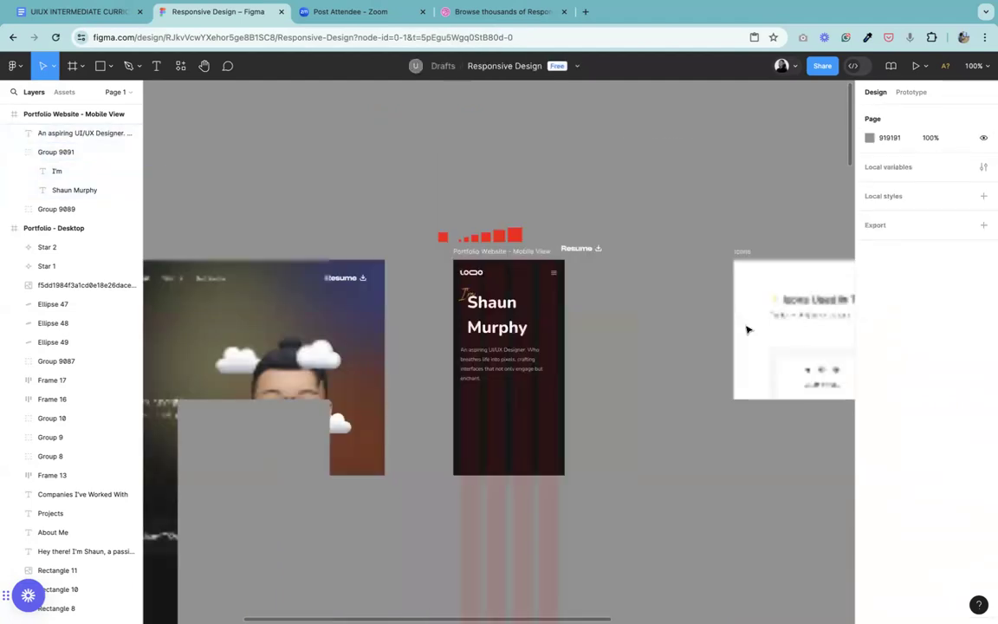
pyautogui.click(203, 66)
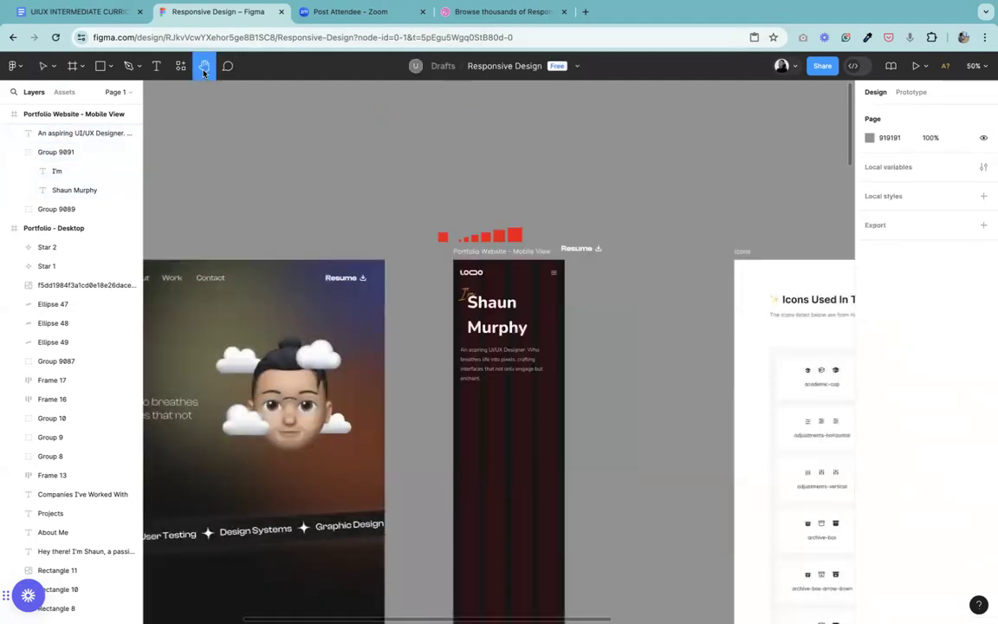
pyautogui.moveTo(387, 256); pyautogui.dragTo(618, 130)
pyautogui.moveTo(494, 207); pyautogui.dragTo(525, 230)
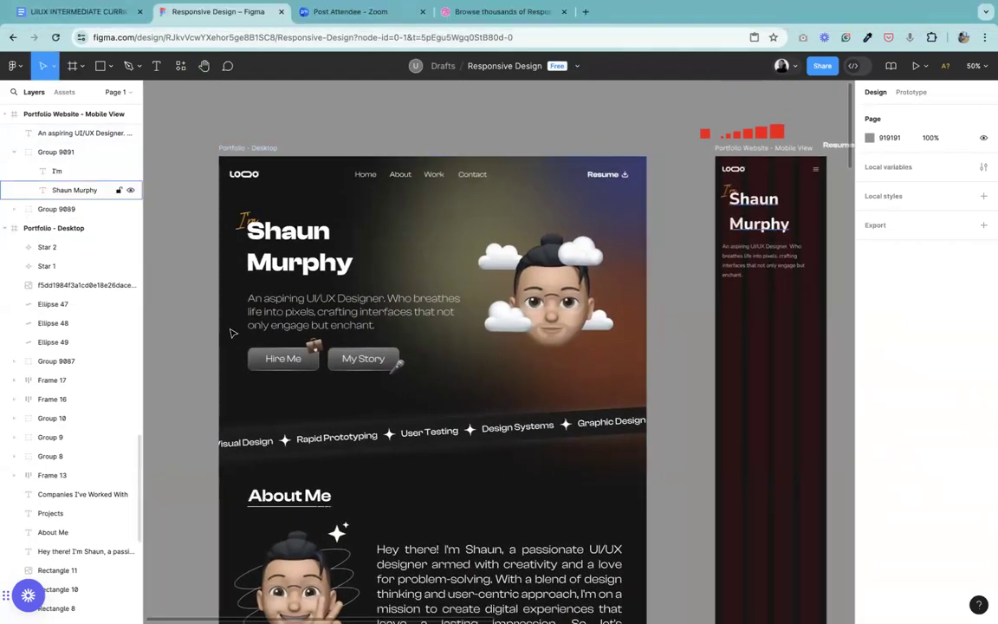
pyautogui.press('v')
pyautogui.click(267, 358)
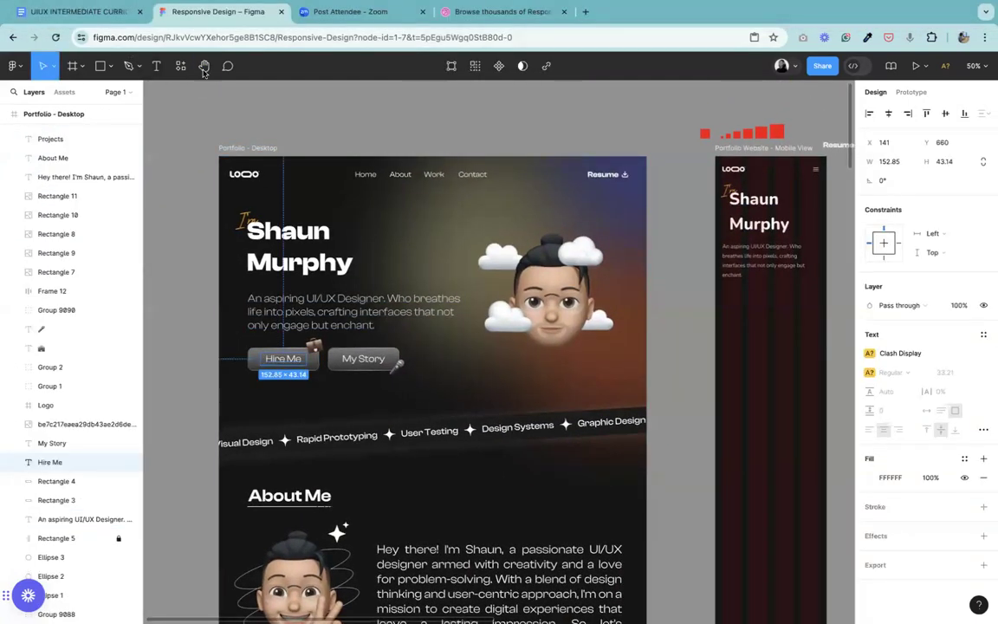
pyautogui.click(203, 66)
pyautogui.moveTo(248, 368); pyautogui.dragTo(396, 399)
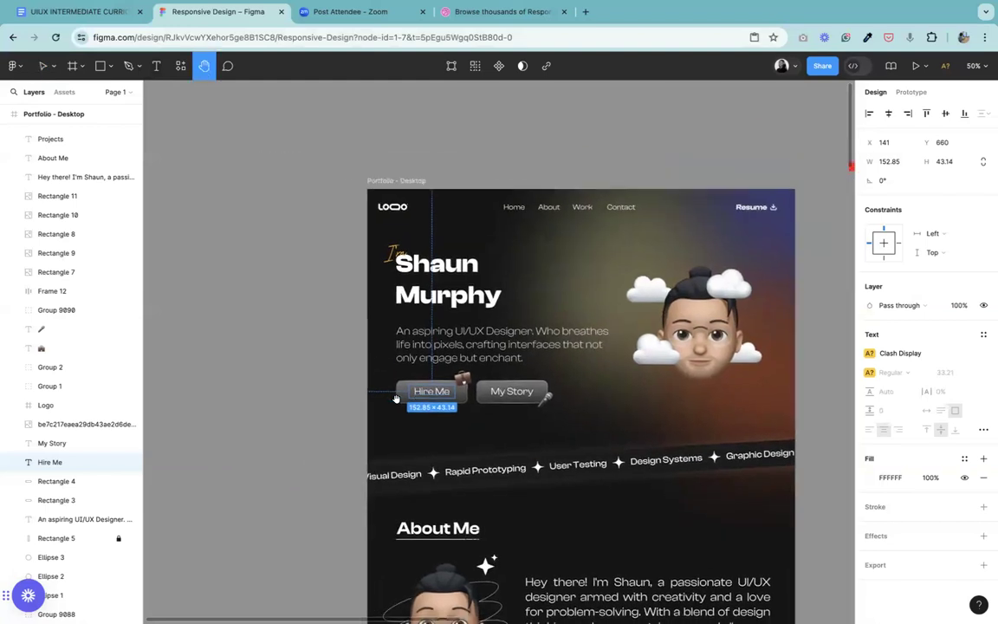
pyautogui.press('super+equal')
pyautogui.click(42, 66)
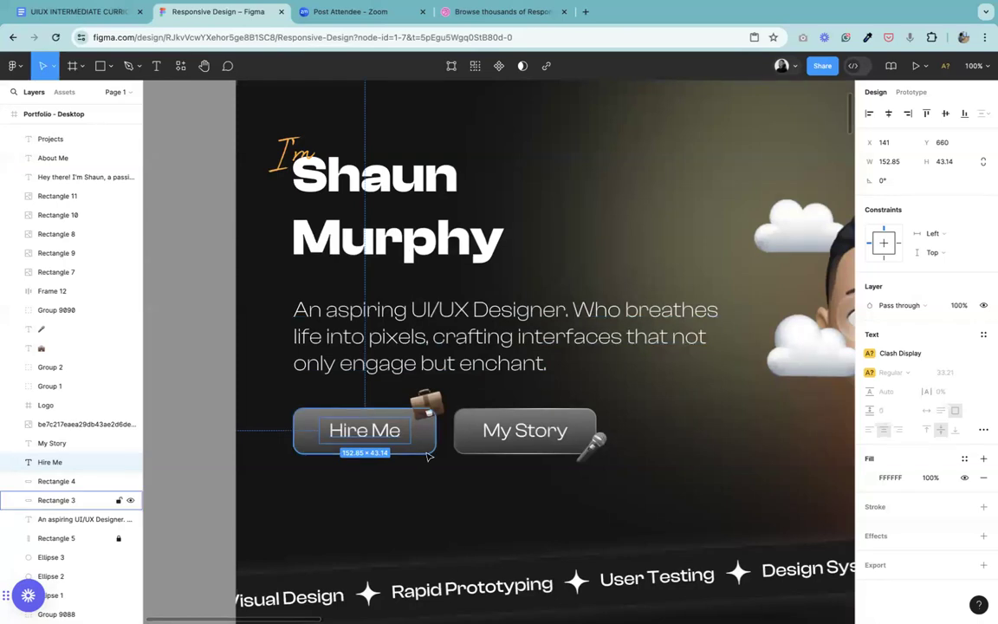
pyautogui.keyDown('shift'); pyautogui.click(381, 431); pyautogui.keyUp('shift')
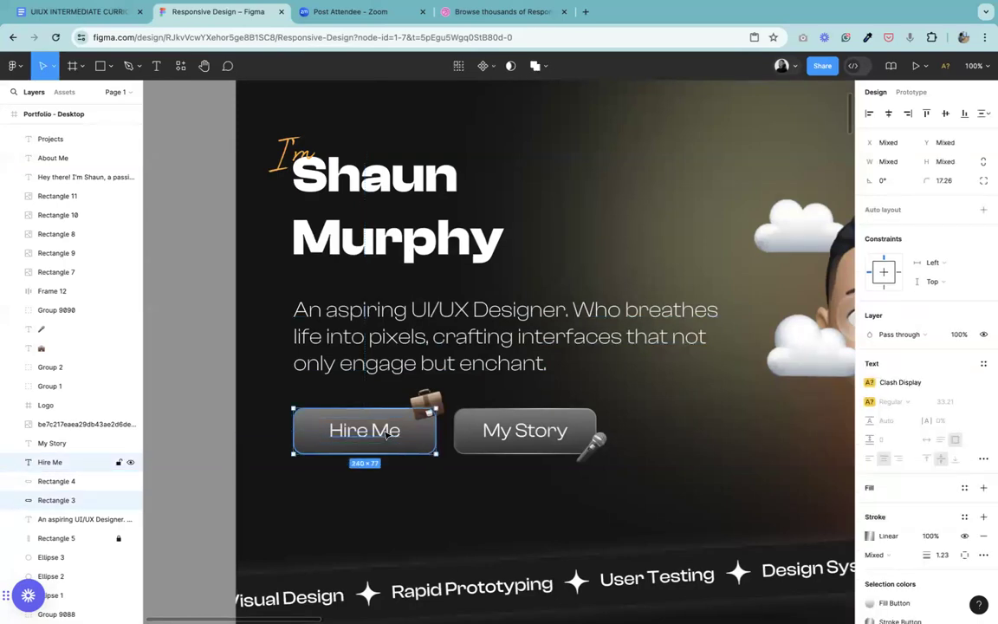
pyautogui.hotkey('ctrl', 'g')
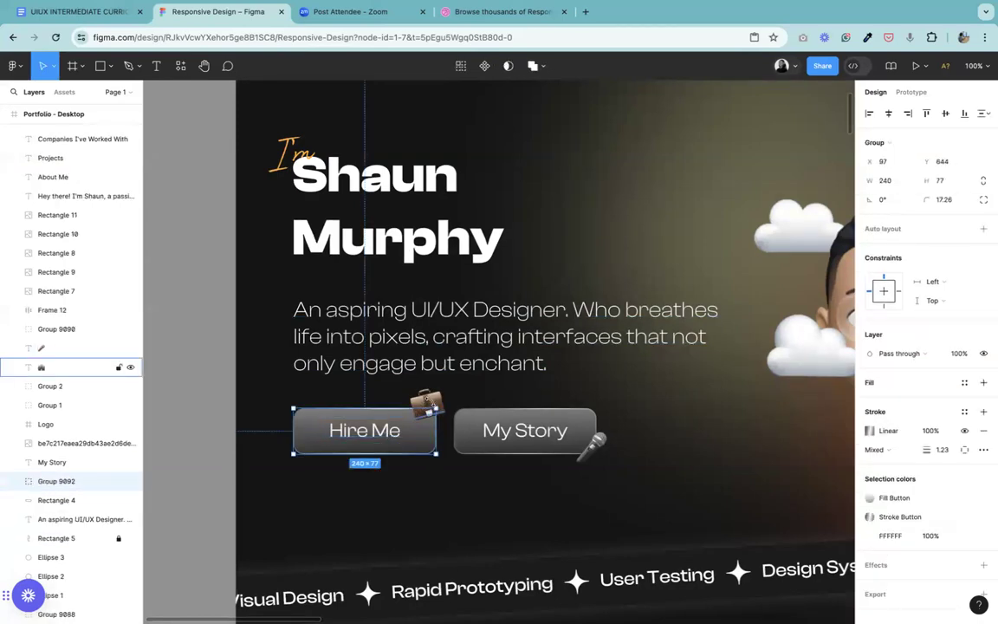
pyautogui.keyDown('shift'); pyautogui.click(433, 397); pyautogui.keyUp('shift')
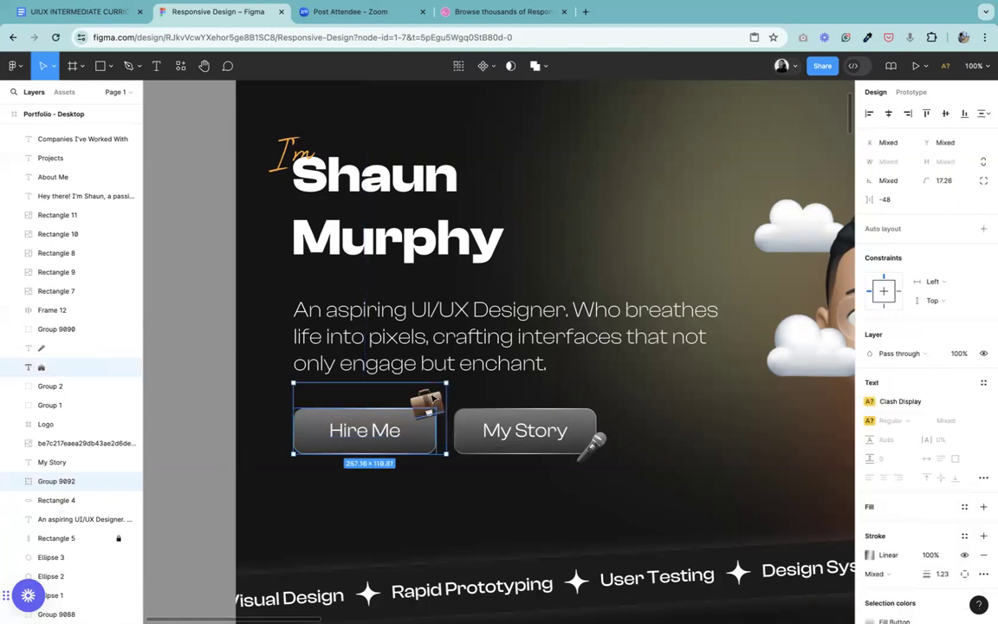
pyautogui.hotkey('ctrl', 'g')
# Step: Group the My Story label with its button background, and group that with the microphone emoji
pyautogui.click(557, 429)
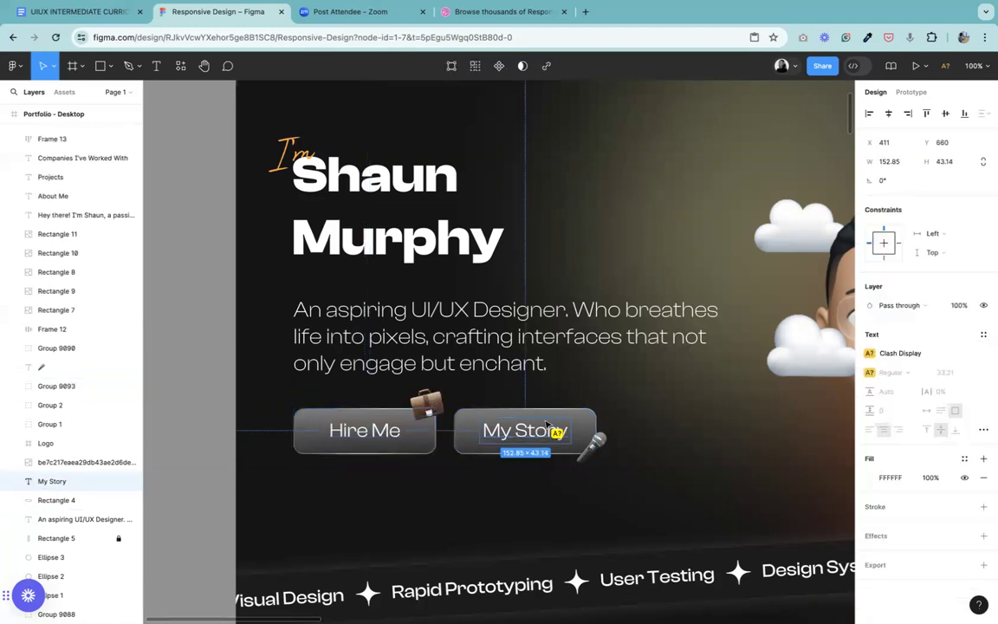
pyautogui.keyDown('shift'); pyautogui.click(594, 419); pyautogui.keyUp('shift')
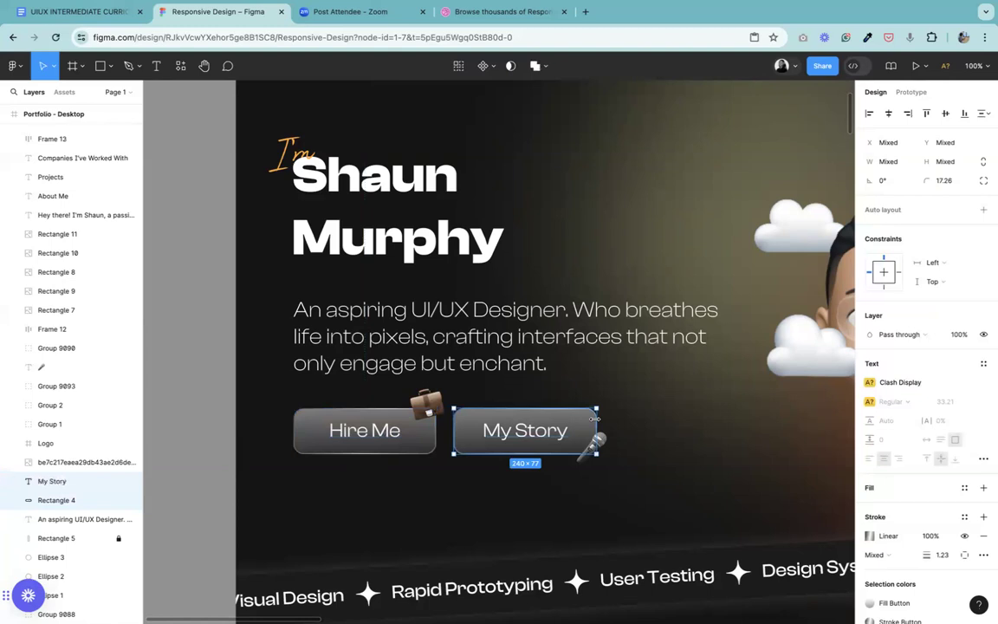
pyautogui.hotkey('ctrl', 'g')
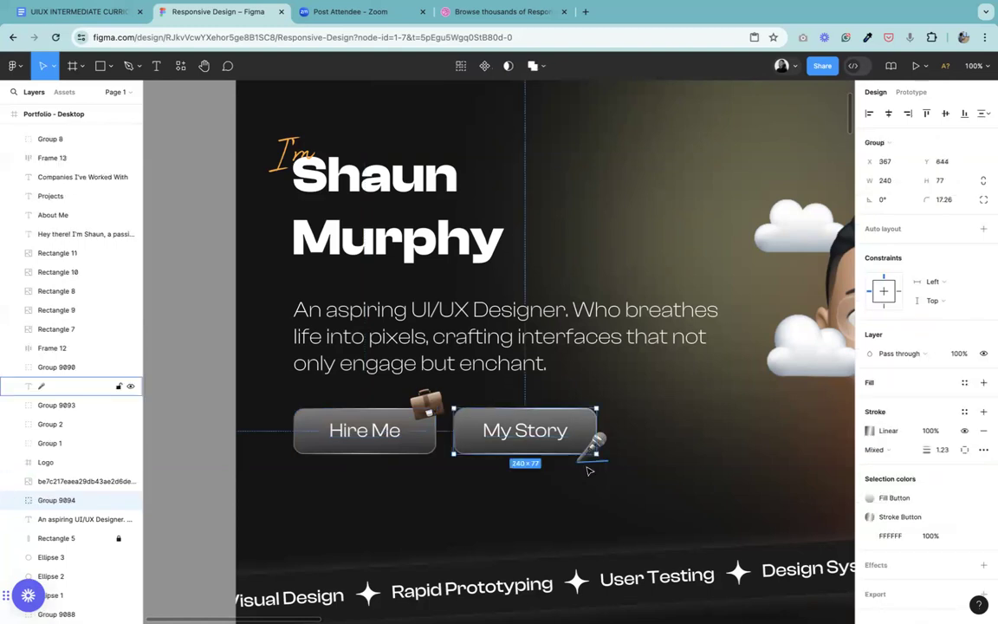
pyautogui.keyDown('shift'); pyautogui.click(586, 467); pyautogui.keyUp('shift')
pyautogui.hotkey('ctrl', 'g')
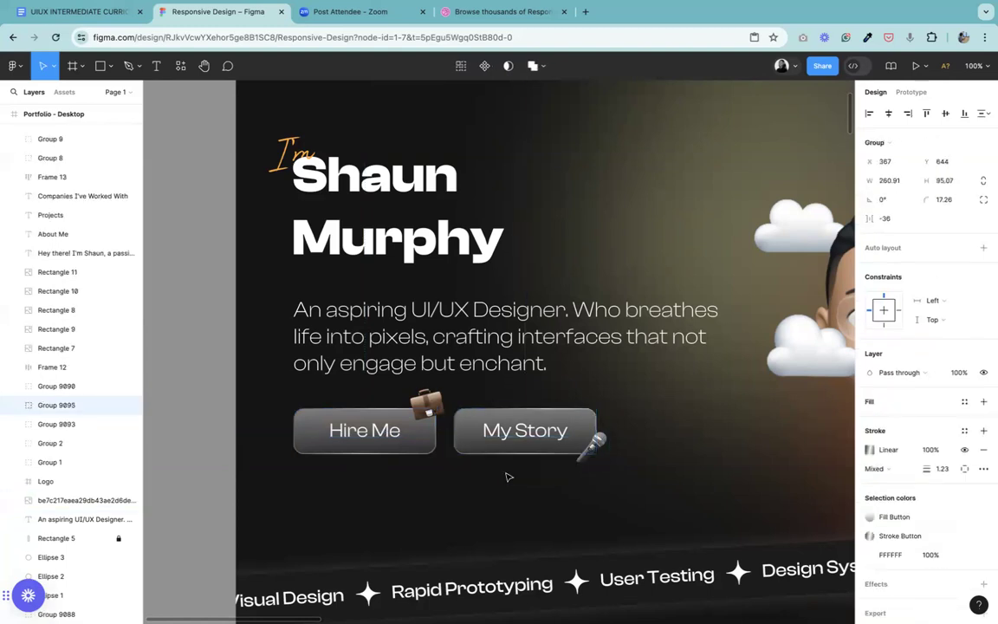
# Step: Combine the Hire Me and My Story button groups into a single group
pyautogui.click(375, 447)
pyautogui.keyDown('shift'); pyautogui.click(520, 442); pyautogui.keyUp('shift')
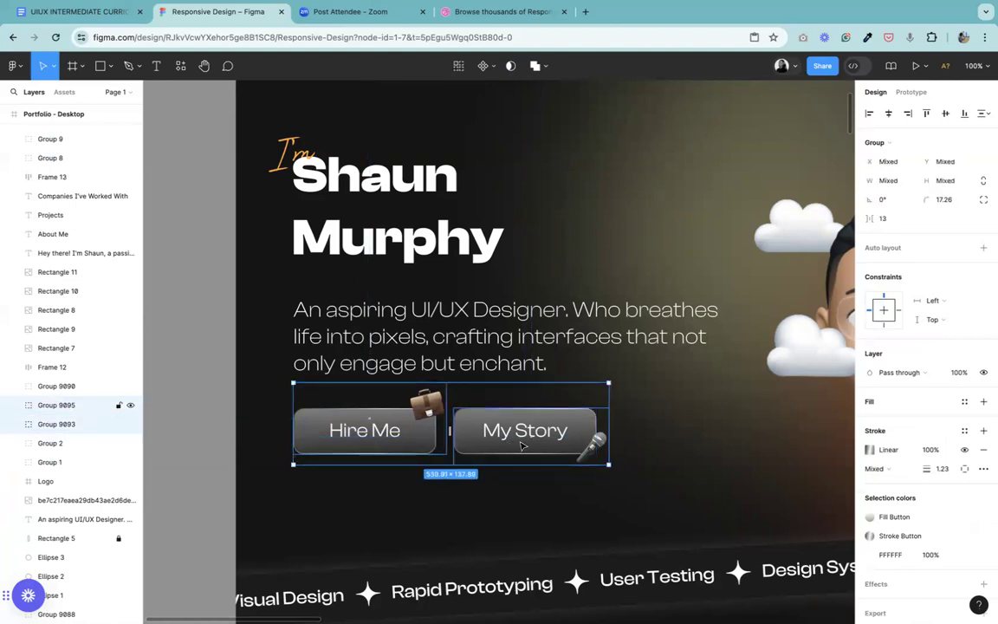
pyautogui.hotkey('ctrl', 'g')
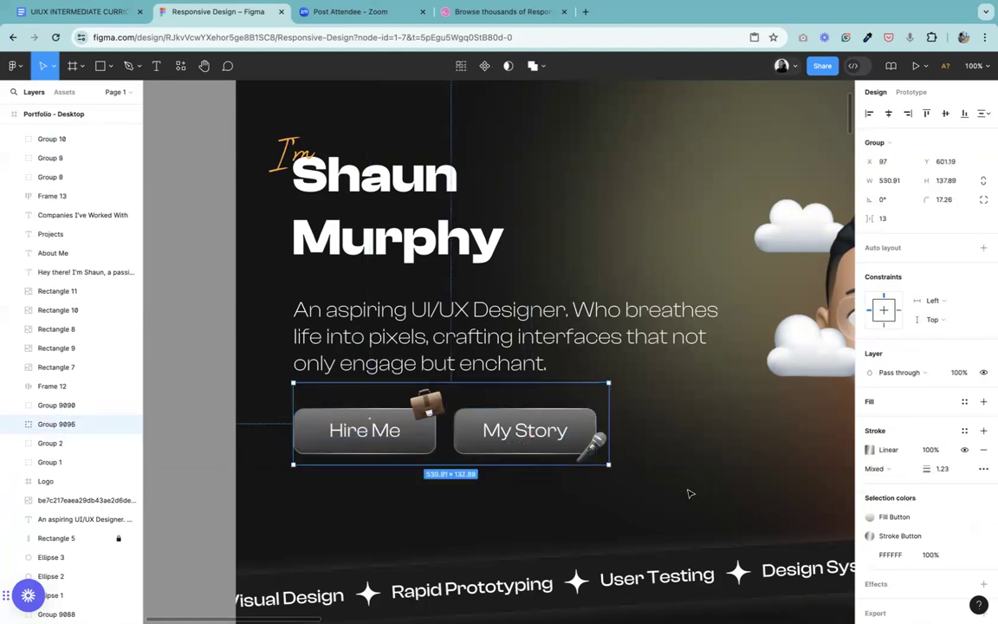
pyautogui.hotkey('ctrl', '-')
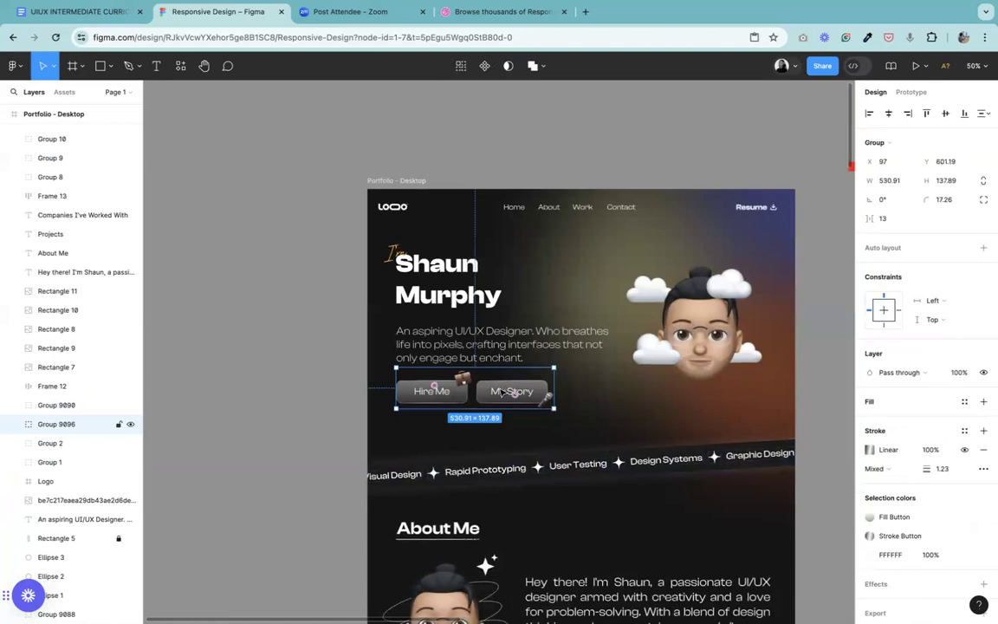
# Step: Copy the combined button group into the mobile frame, 32 px below the intro paragraph, and stack the My Story button beneath Hire Me
pyautogui.keyDown('alt'); pyautogui.moveTo(516, 394); pyautogui.dragTo(572, 343); pyautogui.keyUp('alt')
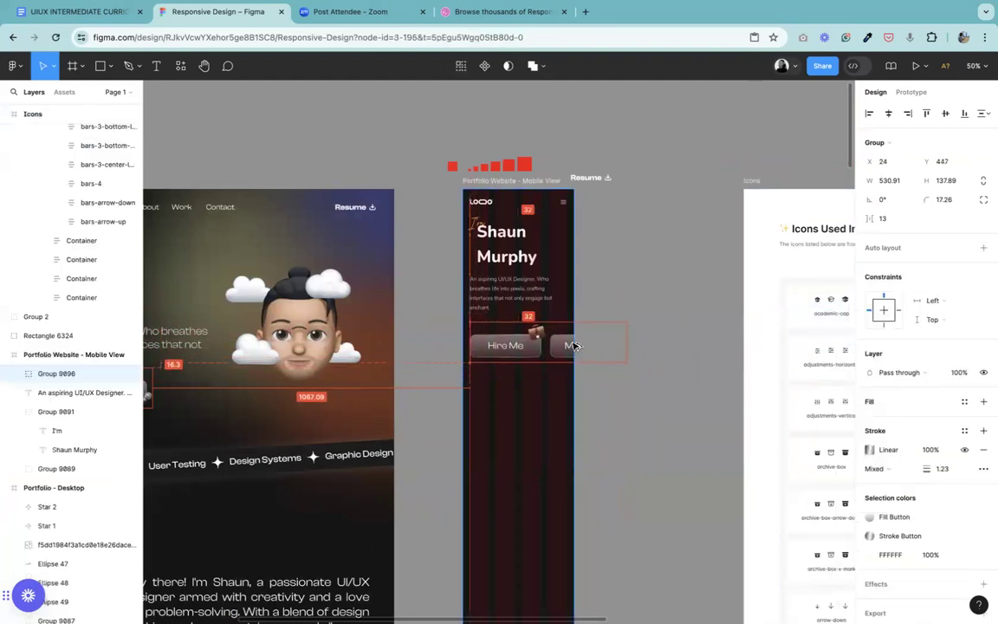
pyautogui.hotkey('ctrl', '+')
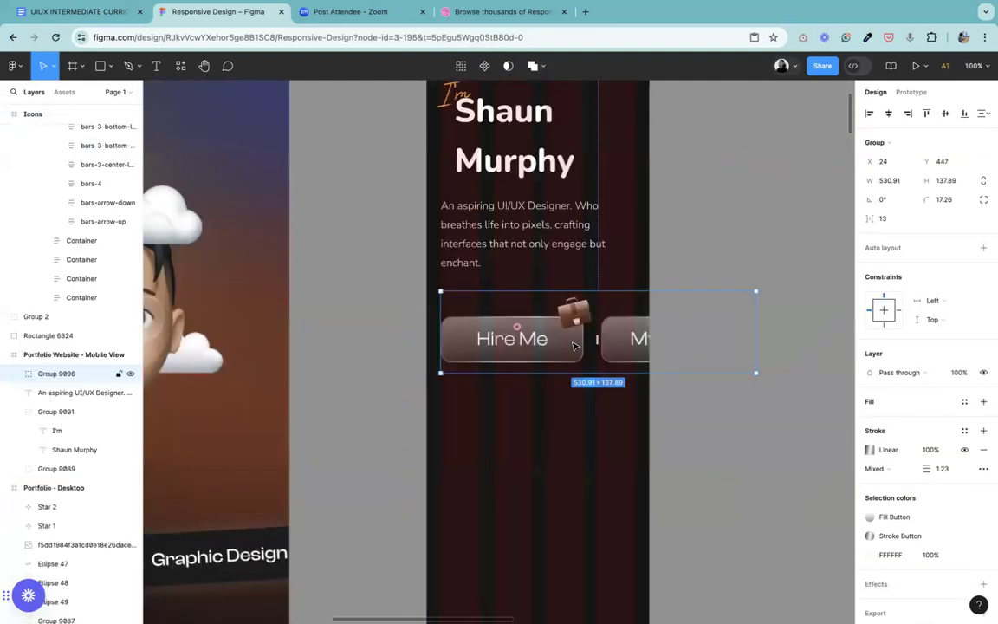
pyautogui.click(691, 427)
pyautogui.click(608, 334)
pyautogui.click(617, 342)
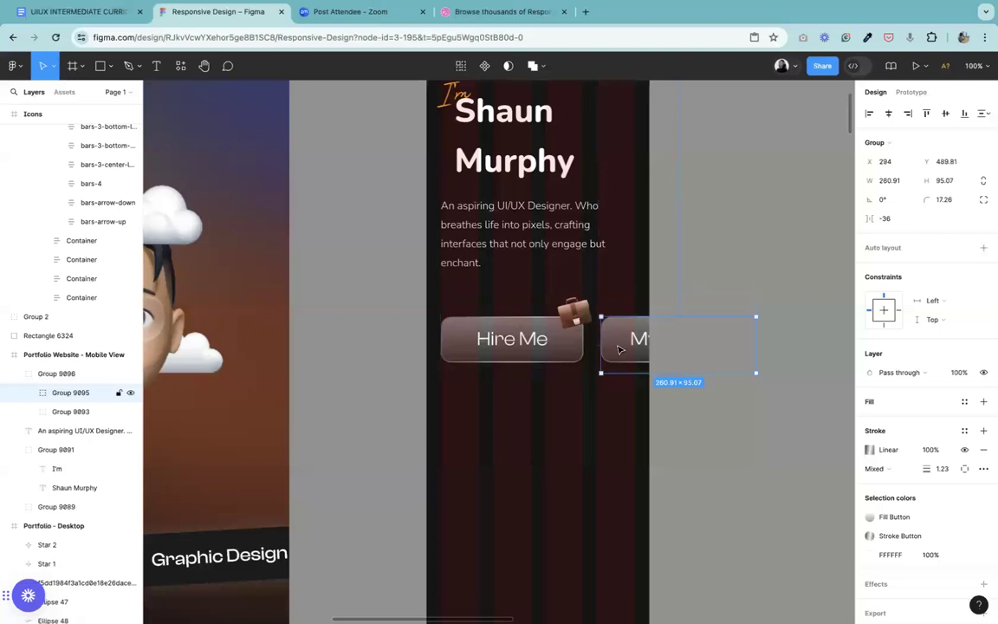
pyautogui.moveTo(617, 346); pyautogui.dragTo(457, 437)
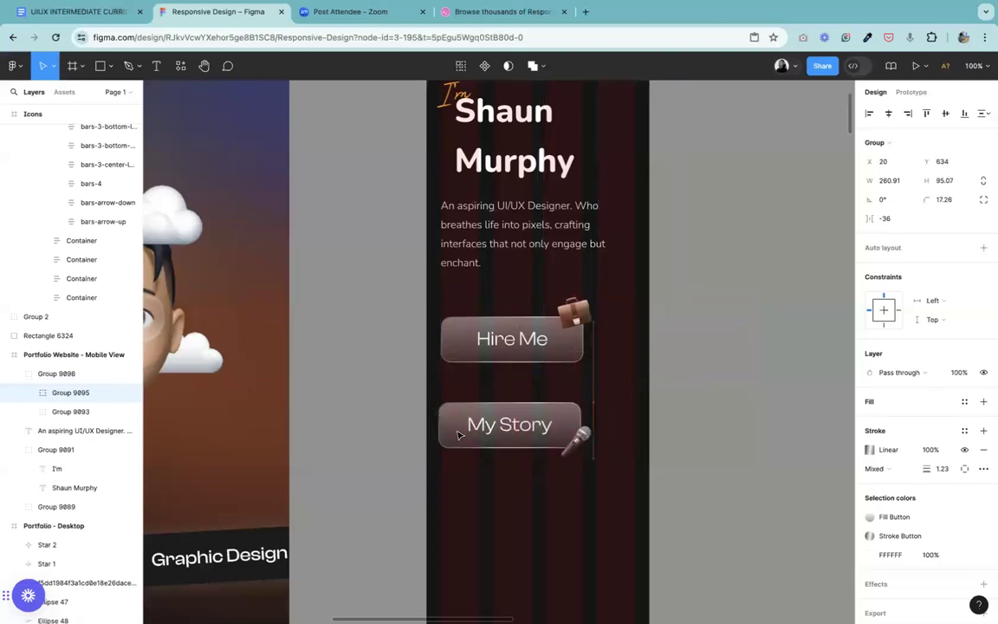
# Step: Move the mobile Hire Me button group up to Y 431, about 16 px below the intro paragraph
pyautogui.click(485, 333)
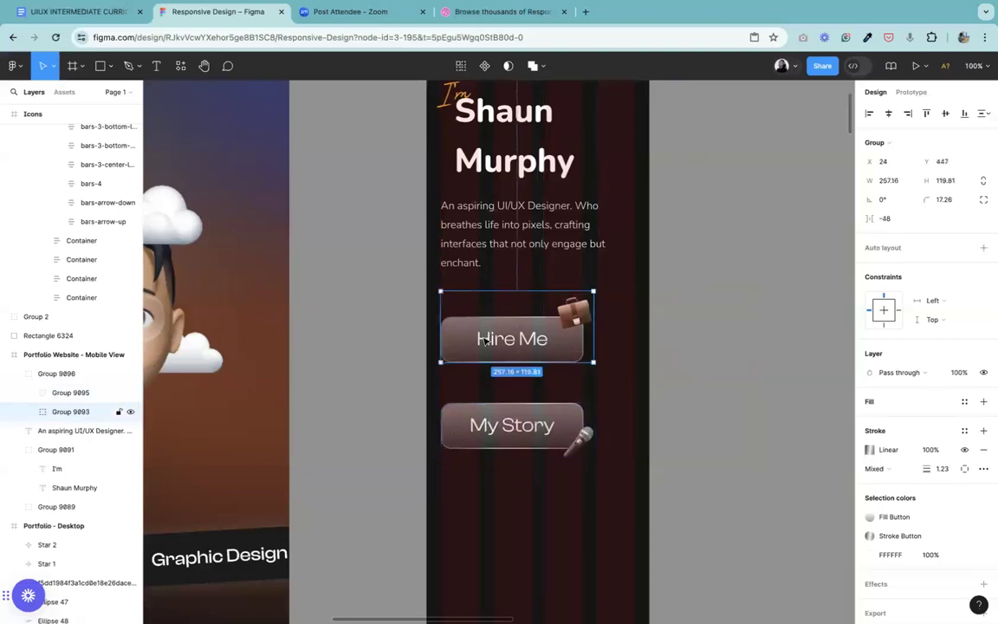
pyautogui.moveTo(486, 339); pyautogui.dragTo(483, 323)
pyautogui.scroll(5, 483, 323)
pyautogui.scroll(-5, 483, 323)
pyautogui.moveTo(546, 322); pyautogui.dragTo(547, 332)
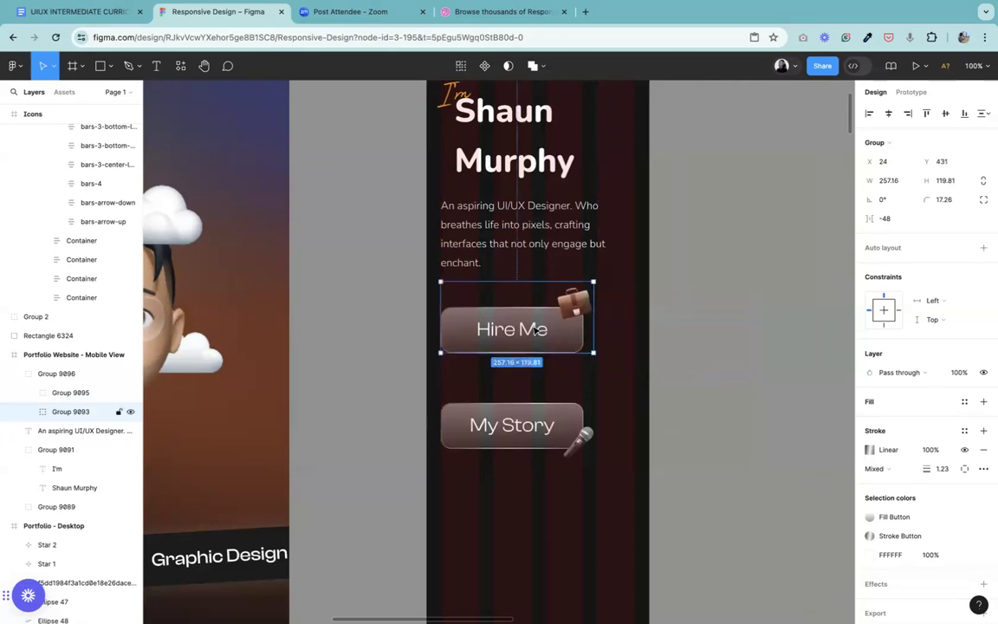
# Step: Ungroup the mobile Hire Me button from its briefcase emoji, and ungroup the outer group holding both buttons
pyautogui.rightClick(535, 327)
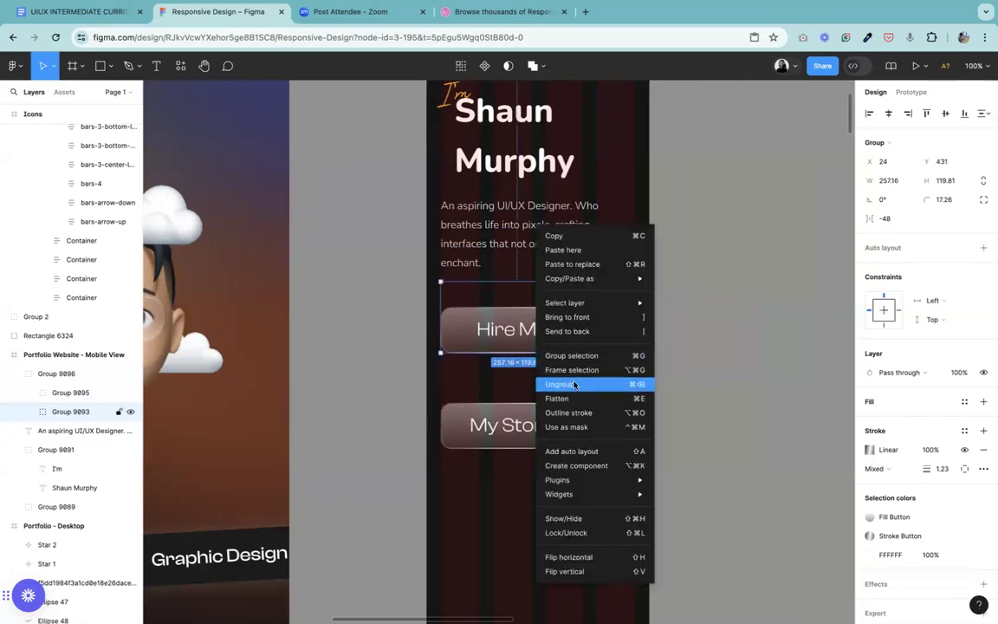
pyautogui.click(576, 385)
pyautogui.click(641, 335)
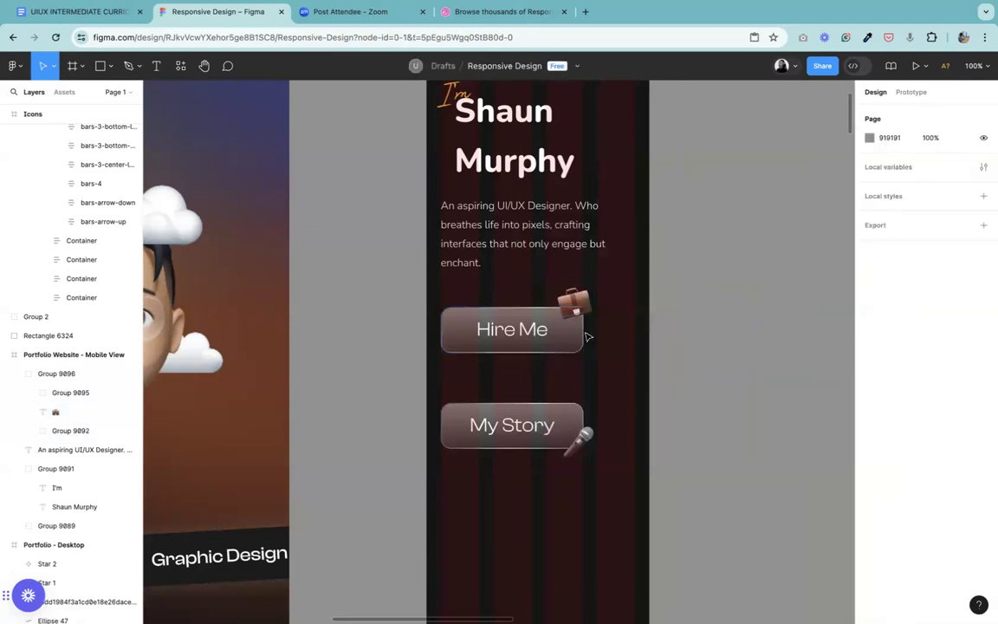
pyautogui.click(582, 338)
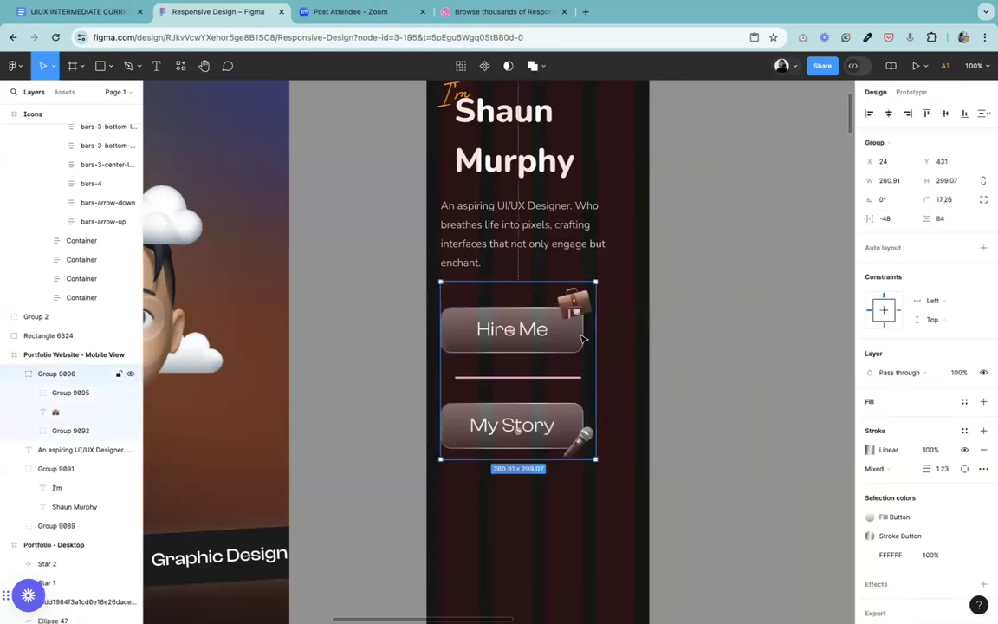
pyautogui.rightClick(581, 337)
pyautogui.click(606, 383)
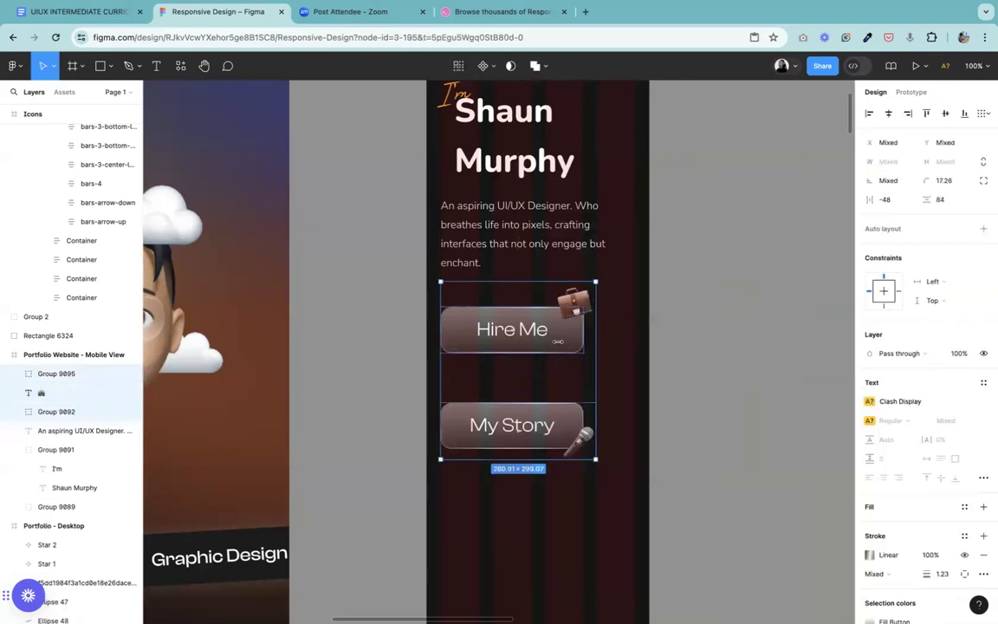
pyautogui.click(639, 367)
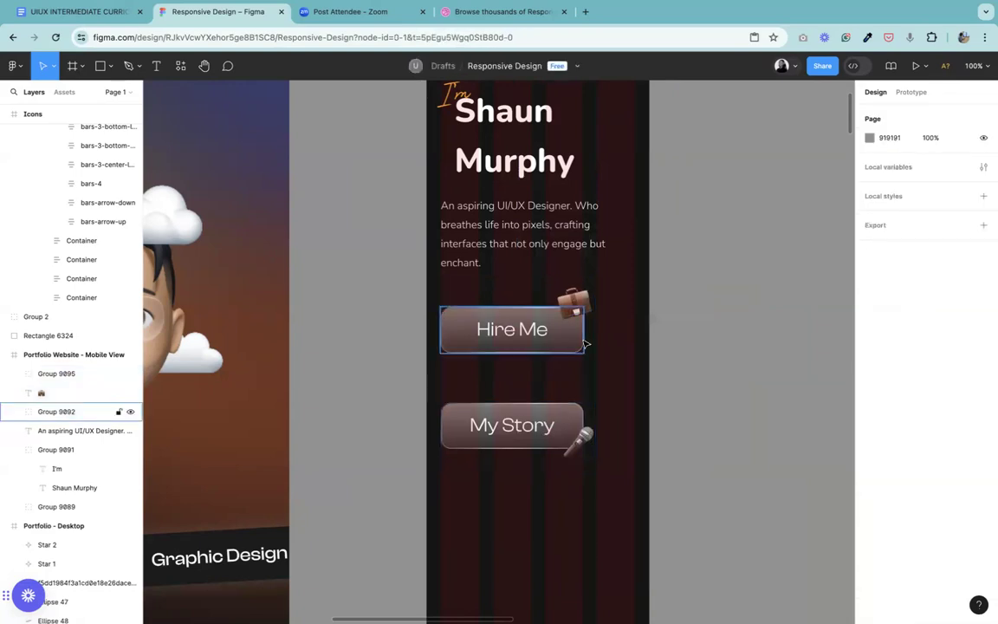
# Step: Widen the mobile Hire Me button to about 328 px across the layout columns and move it up to Y 457
pyautogui.click(581, 338)
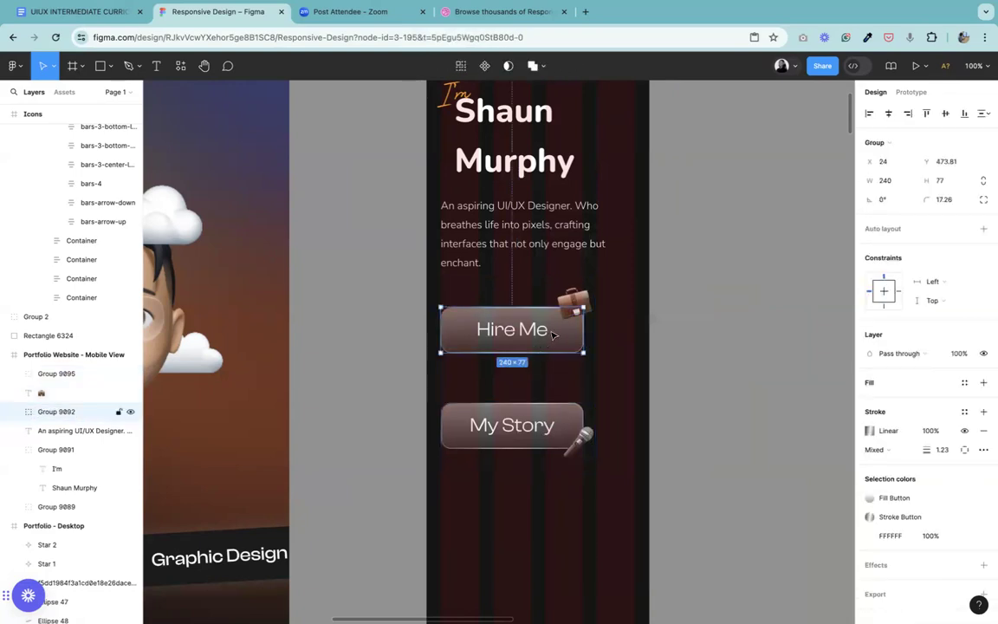
pyautogui.moveTo(630, 338); pyautogui.dragTo(635, 338)
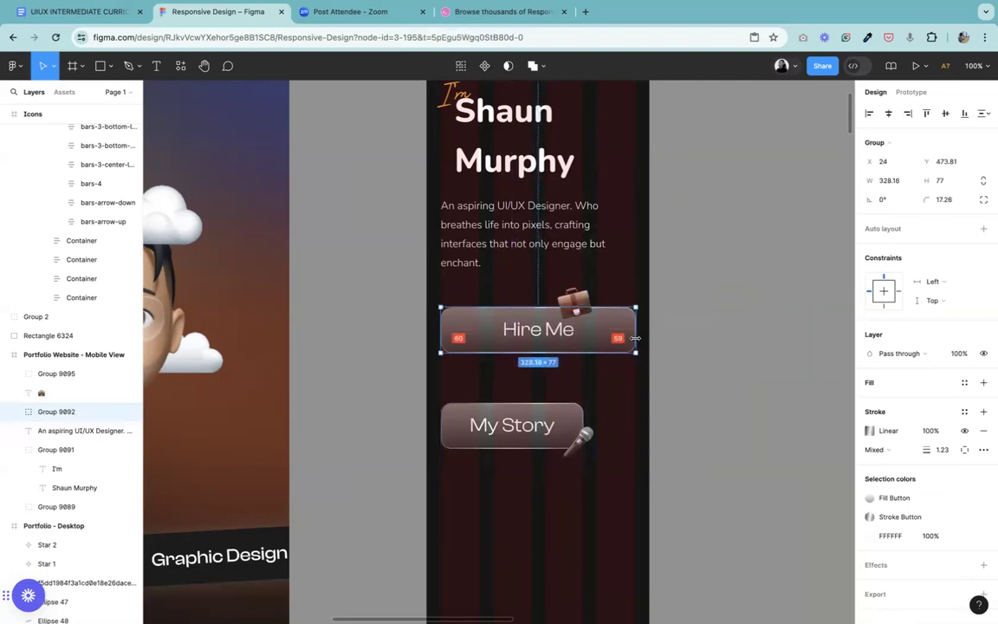
pyautogui.click(579, 301)
pyautogui.click(613, 333)
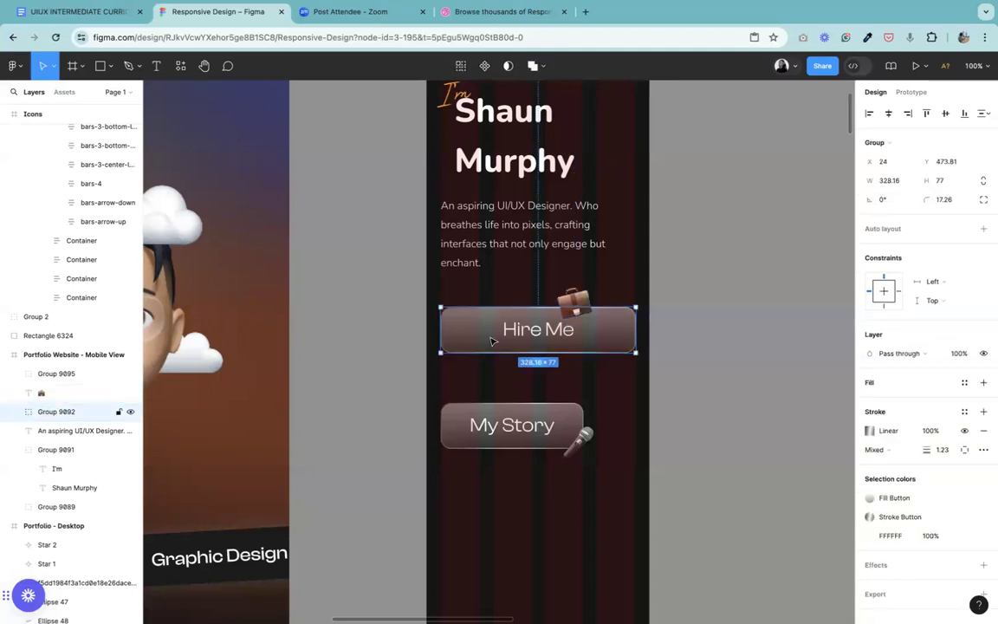
pyautogui.moveTo(518, 321); pyautogui.dragTo(520, 325)
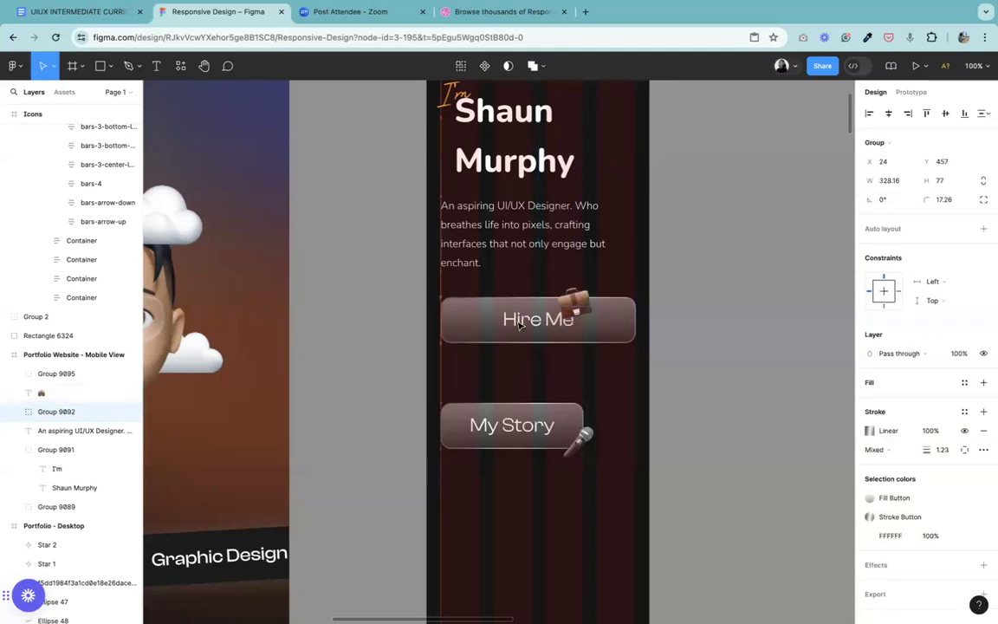
# Step: Change the briefcase emoji's font to Nunito Sans and move it onto the Hire Me button's top edge, at about X 228, Y 419
pyautogui.doubleClick(573, 305)
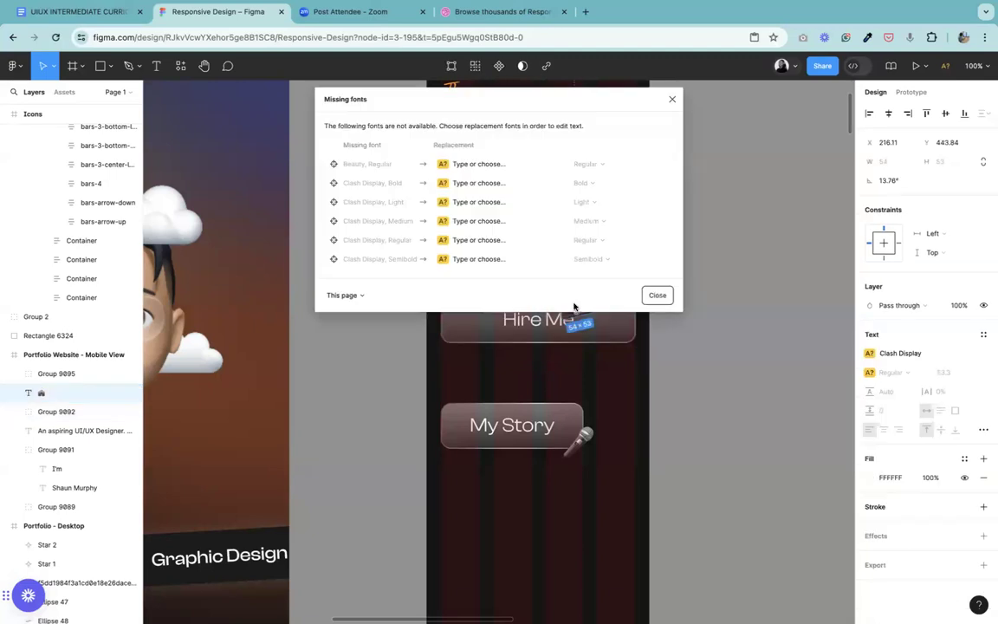
pyautogui.click(671, 102)
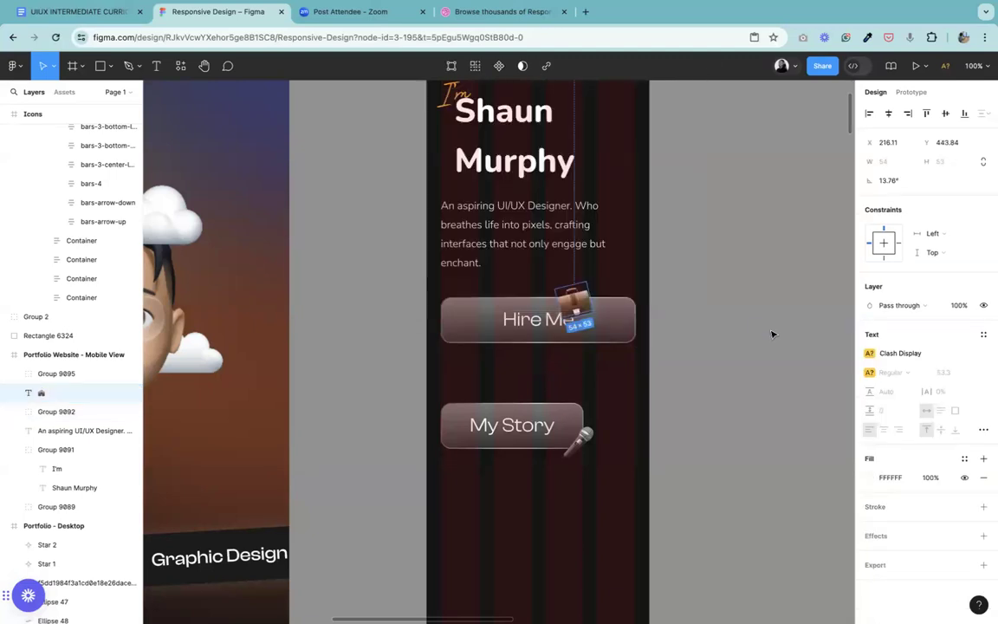
pyautogui.click(916, 352)
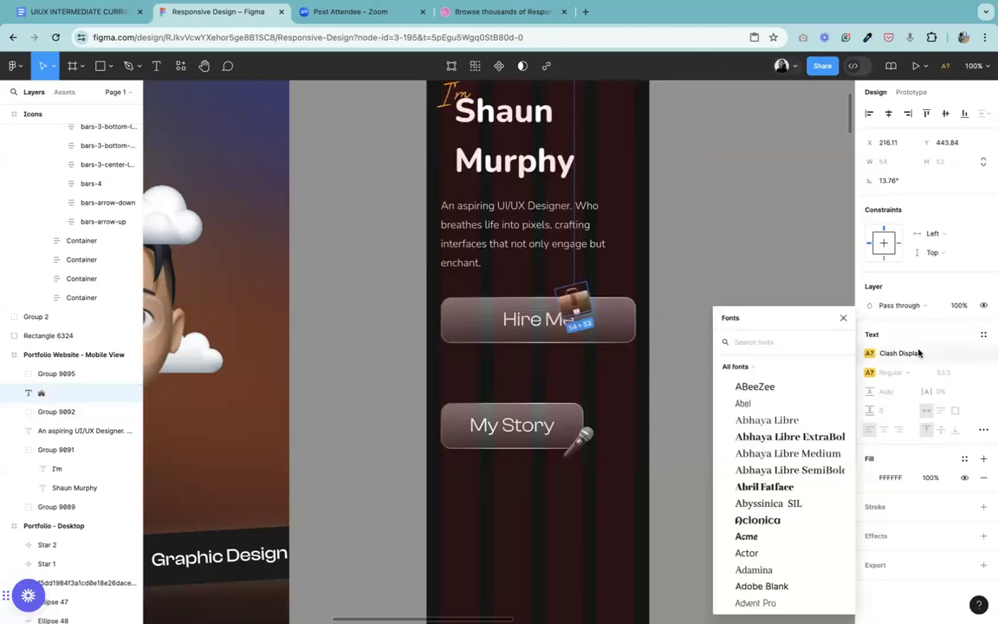
pyautogui.write('n')
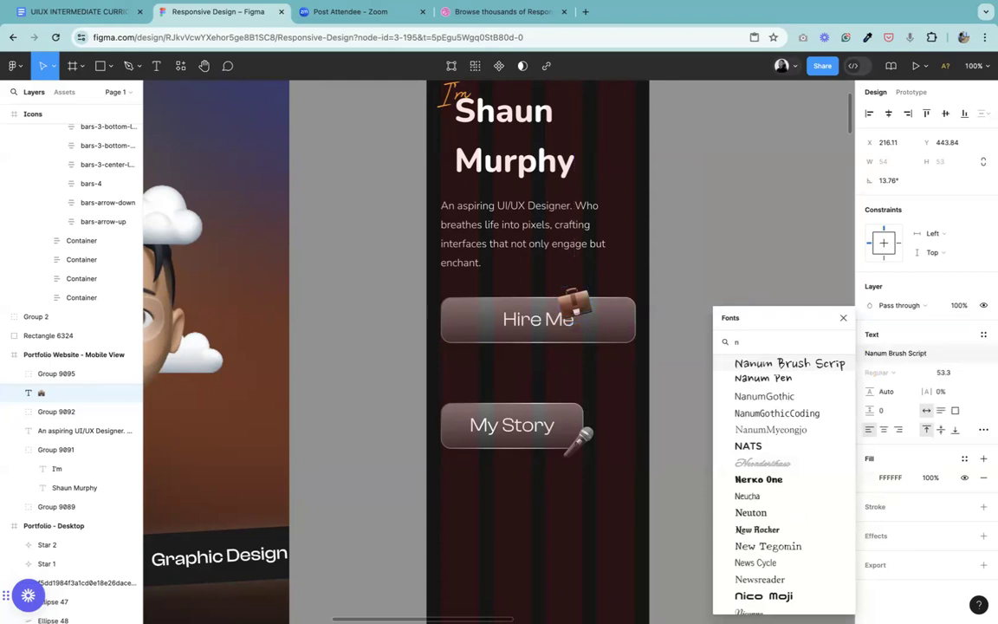
pyautogui.write('u')
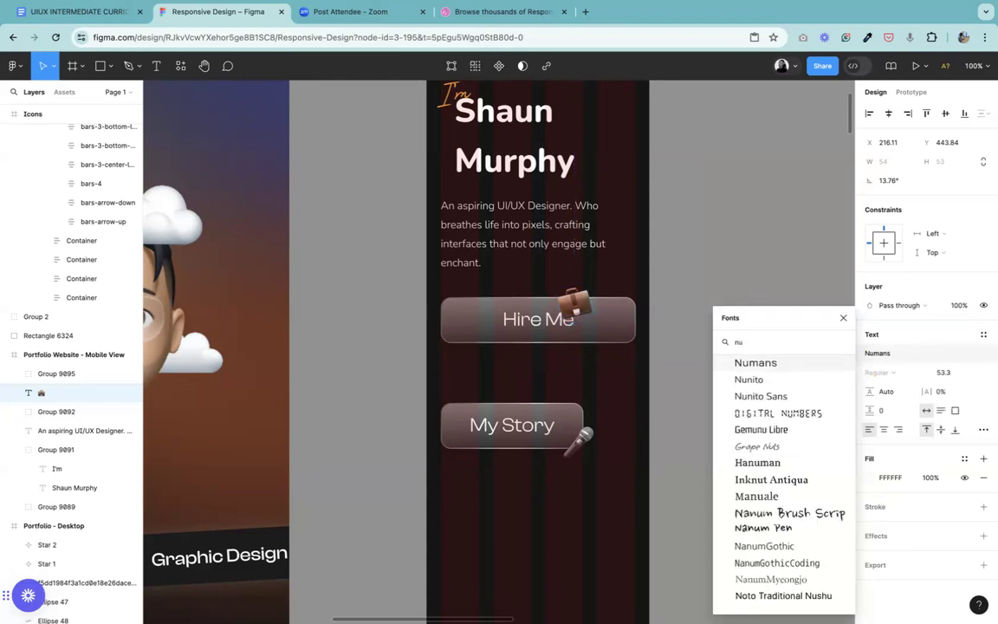
pyautogui.click(798, 396)
pyautogui.moveTo(575, 312); pyautogui.dragTo(582, 292)
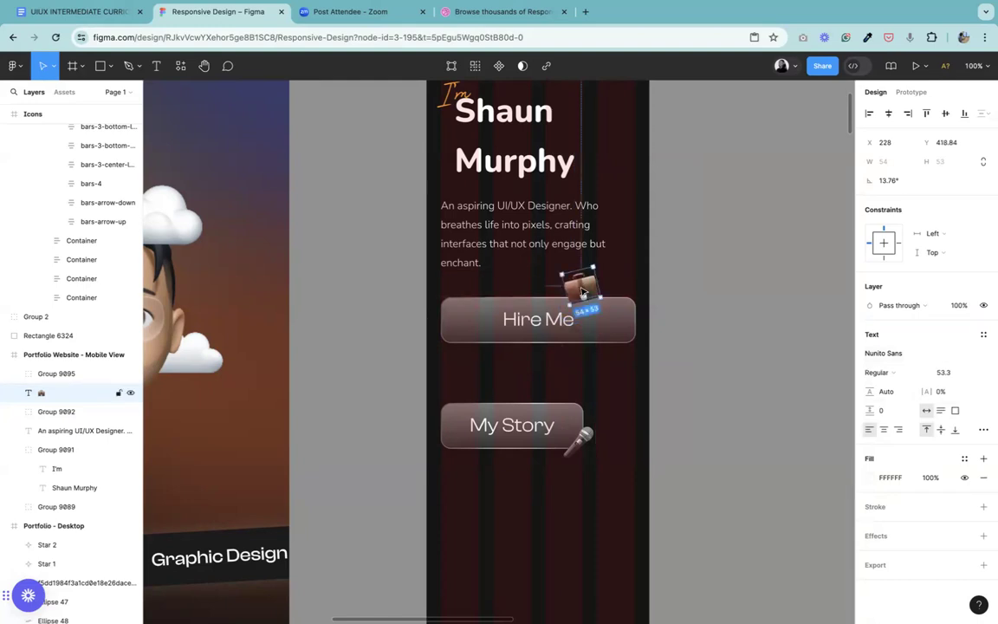
# Step: Set the Hire Me button's background rectangle to a height of 48 and a corner radius of 10
pyautogui.press('super+plus')
pyautogui.click(437, 277)
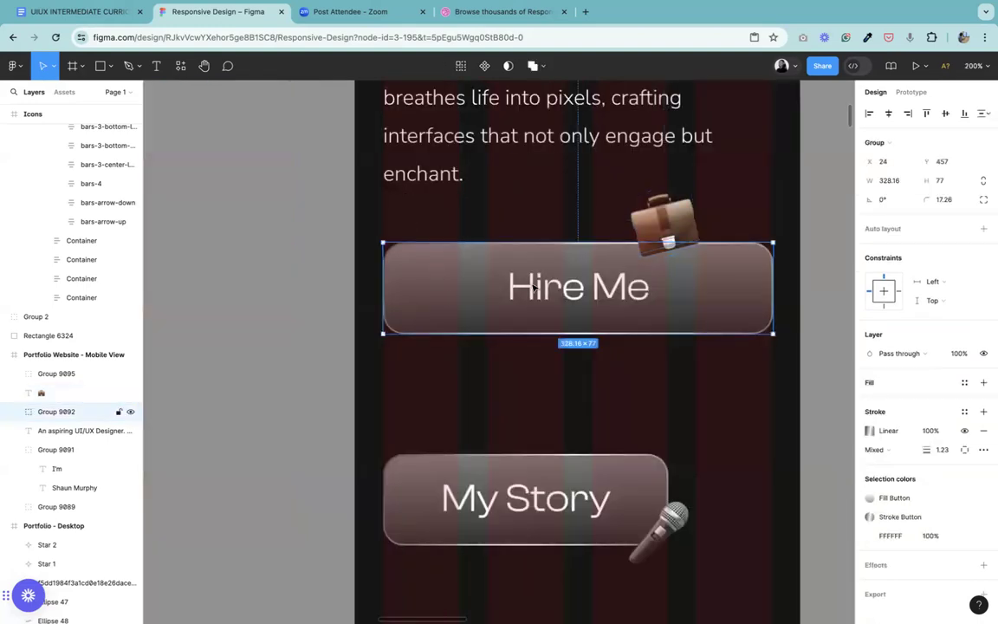
pyautogui.doubleClick(516, 289)
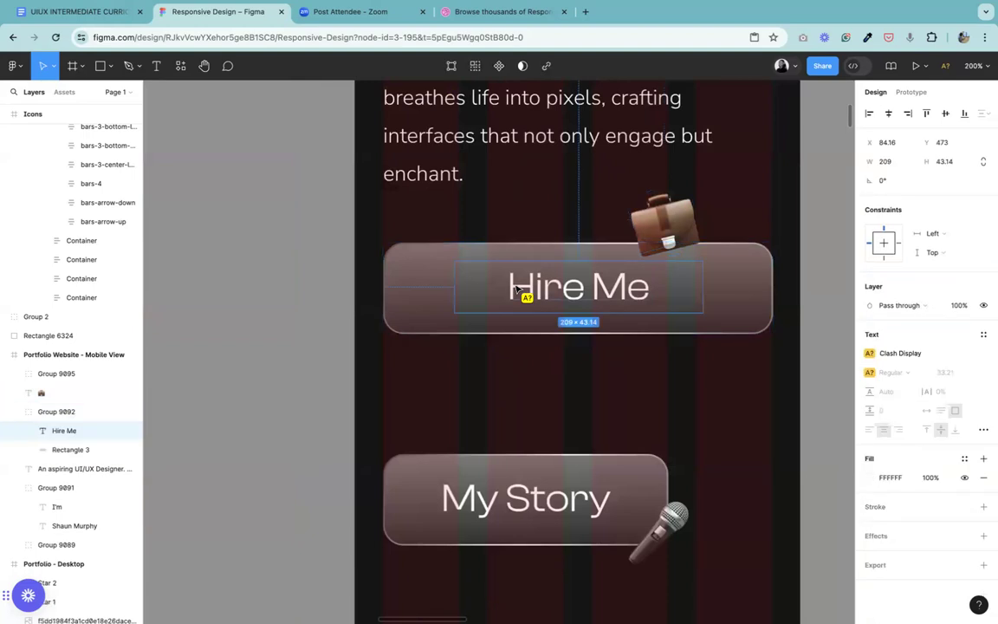
pyautogui.click(415, 291)
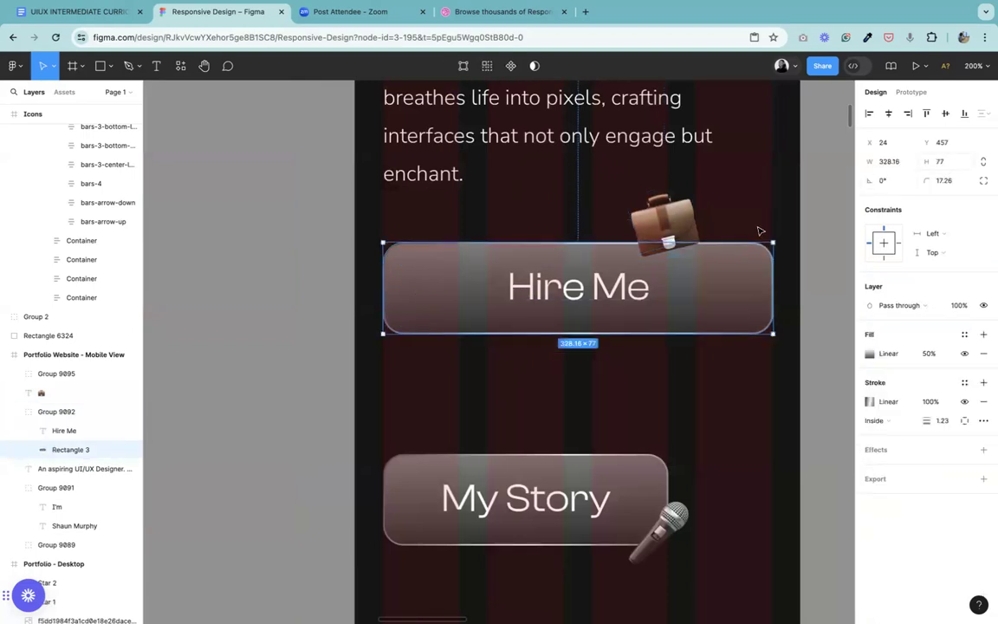
pyautogui.hotkey('shift', '0')
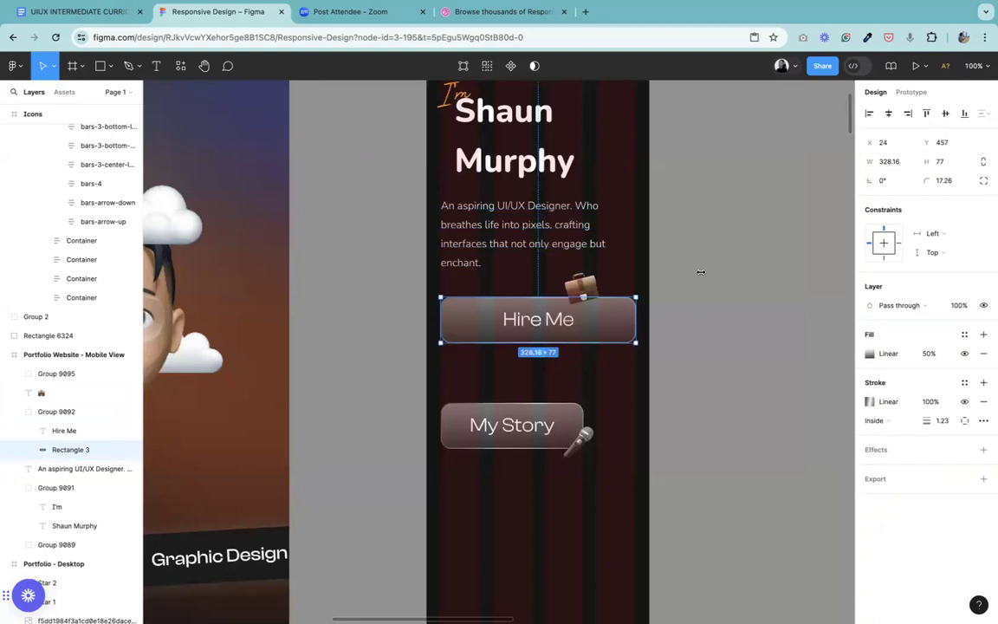
pyautogui.click(940, 163)
pyautogui.press('Return')
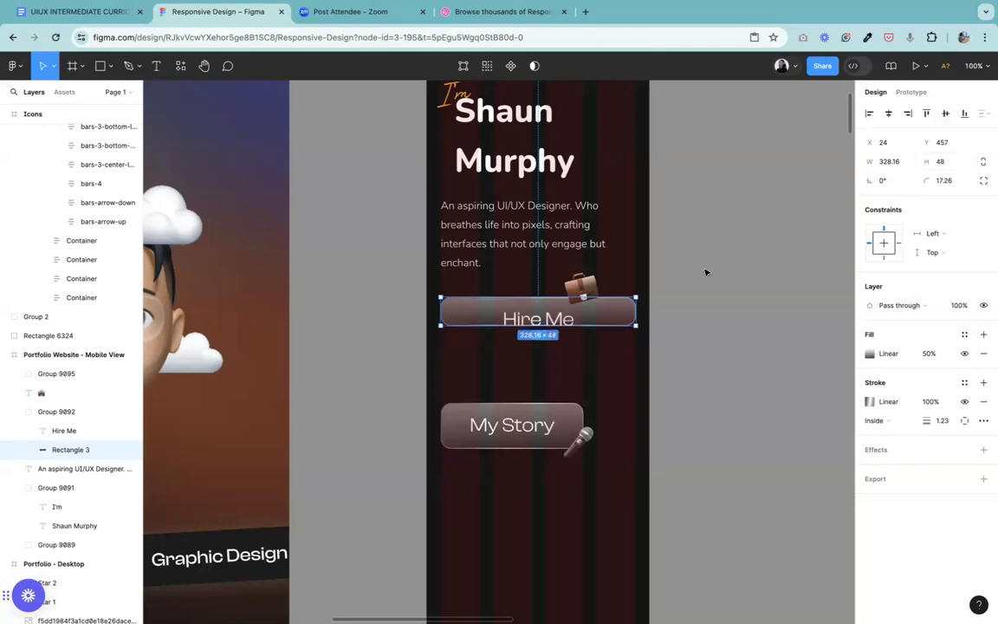
pyautogui.click(952, 181)
pyautogui.write('10')
pyautogui.press('Return')
pyautogui.click(723, 336)
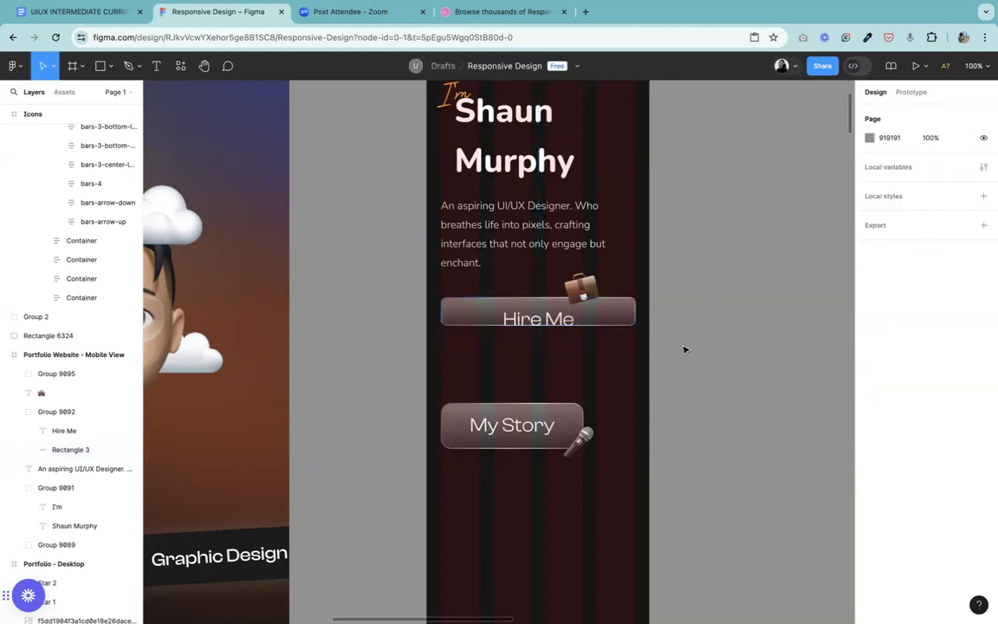
# Step: Ungroup the mobile Hire Me label from its button background
pyautogui.click(621, 326)
pyautogui.rightClick(620, 323)
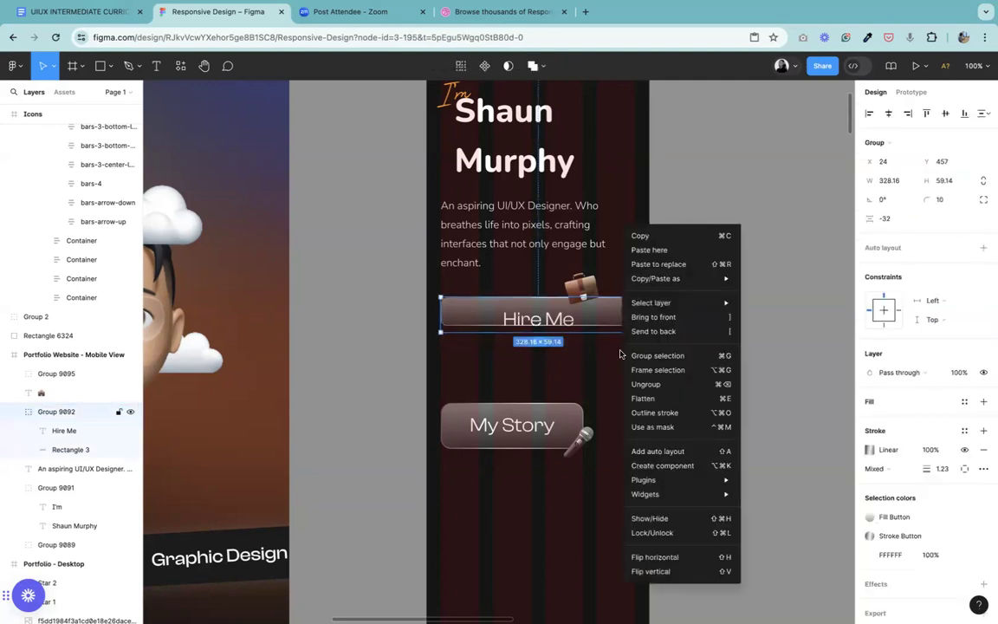
pyautogui.click(641, 389)
pyautogui.click(695, 319)
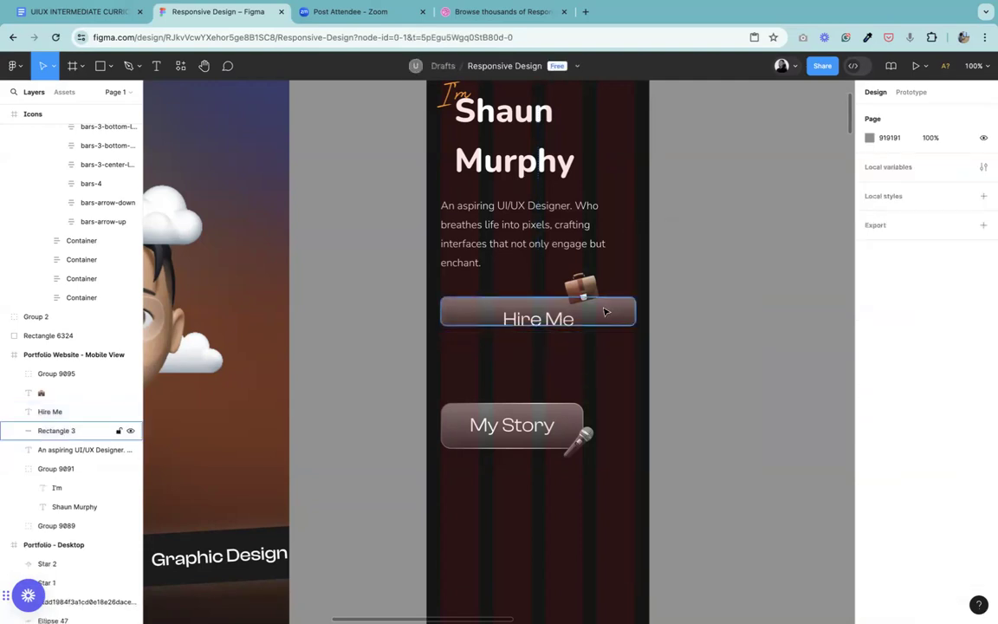
# Step: Change the mobile Hire Me label's font from the missing Clash Display to Nunito Sans
pyautogui.click(604, 312)
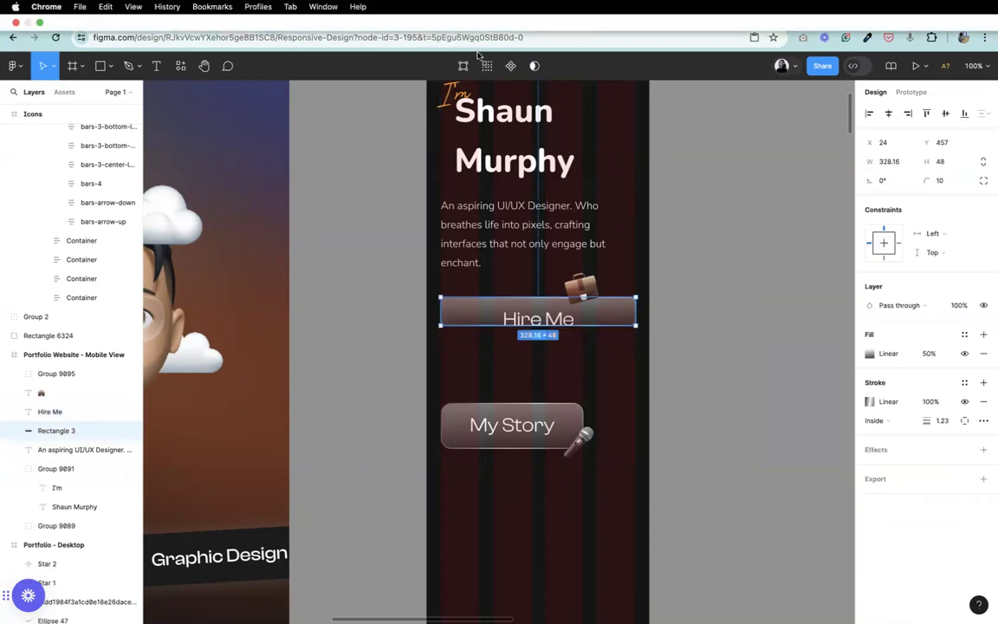
pyautogui.scroll(5, 570, 249)
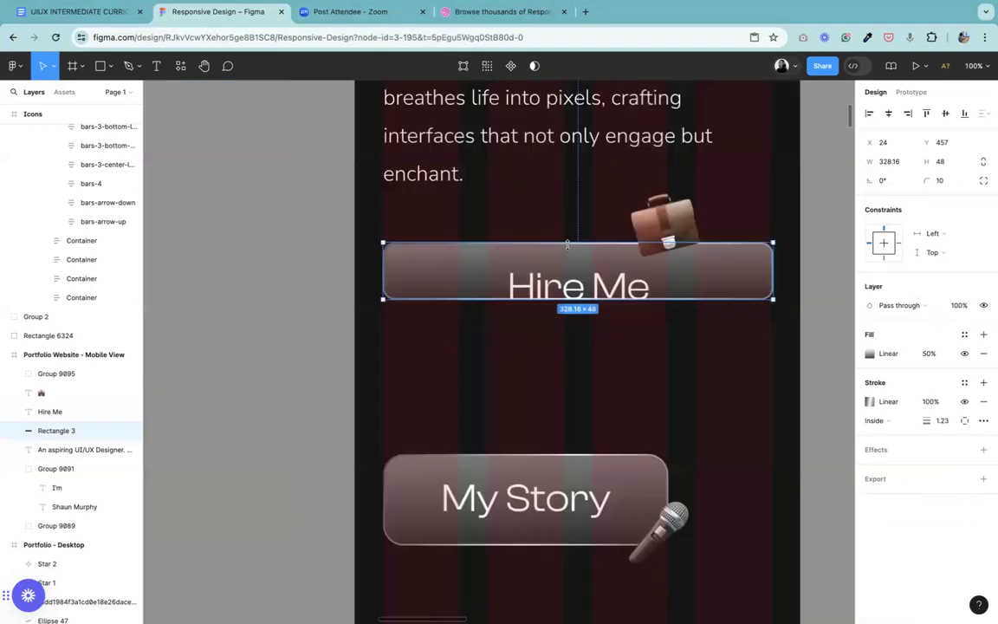
pyautogui.doubleClick(599, 295)
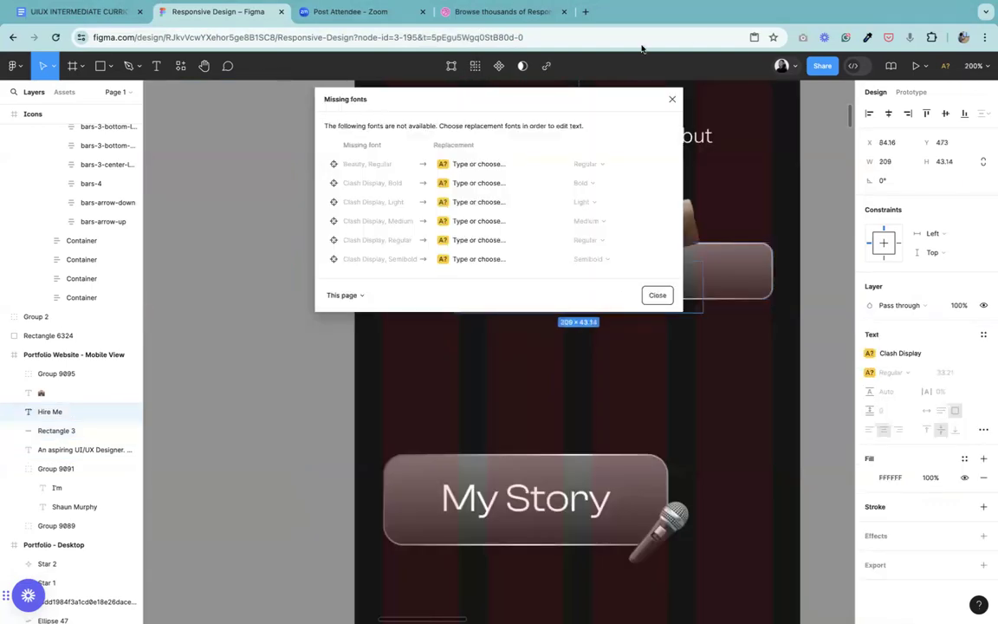
pyautogui.click(672, 98)
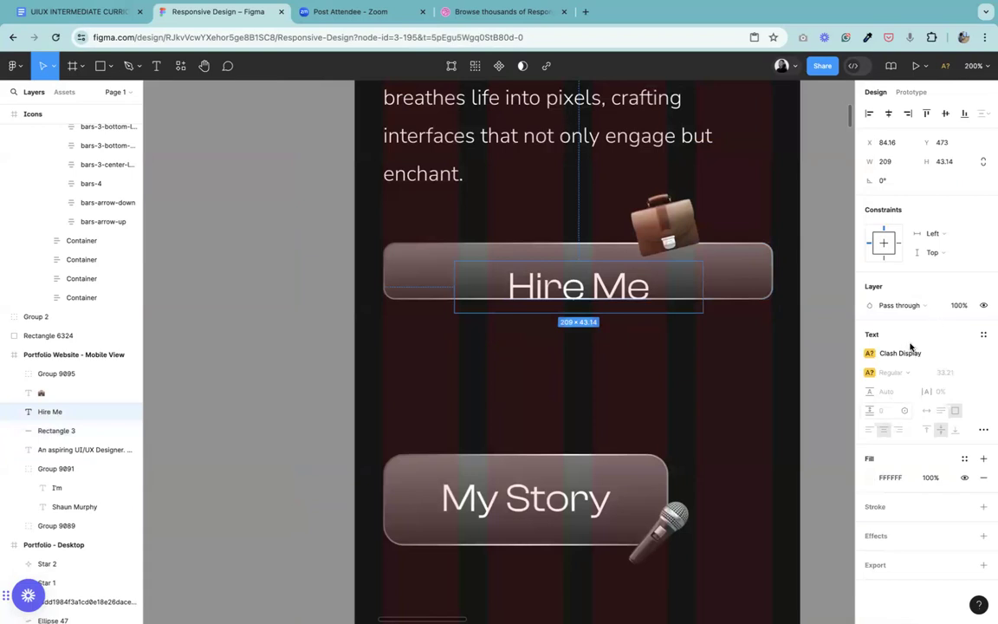
pyautogui.click(918, 353)
pyautogui.write('nu')
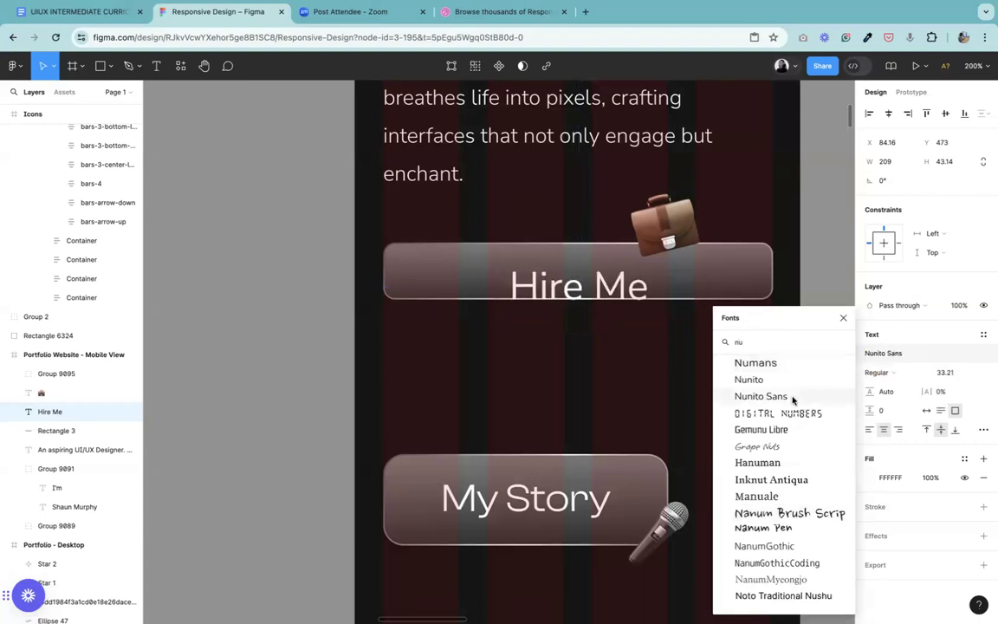
pyautogui.click(760, 396)
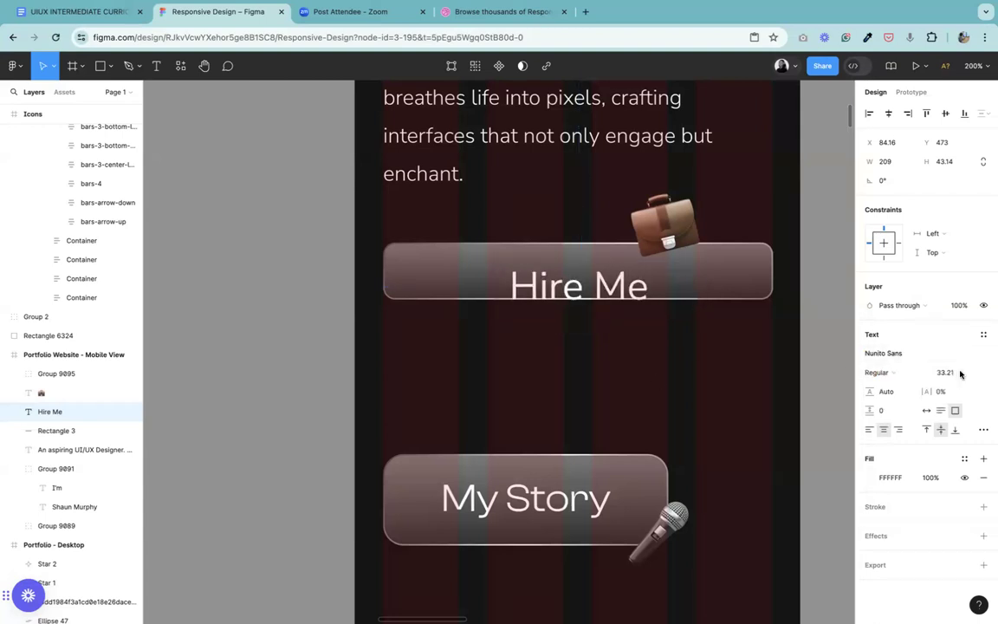
# Step: Set the Hire Me label's font size to 20 and move it up inside its button, at about X 82, Y 462
pyautogui.click(951, 372)
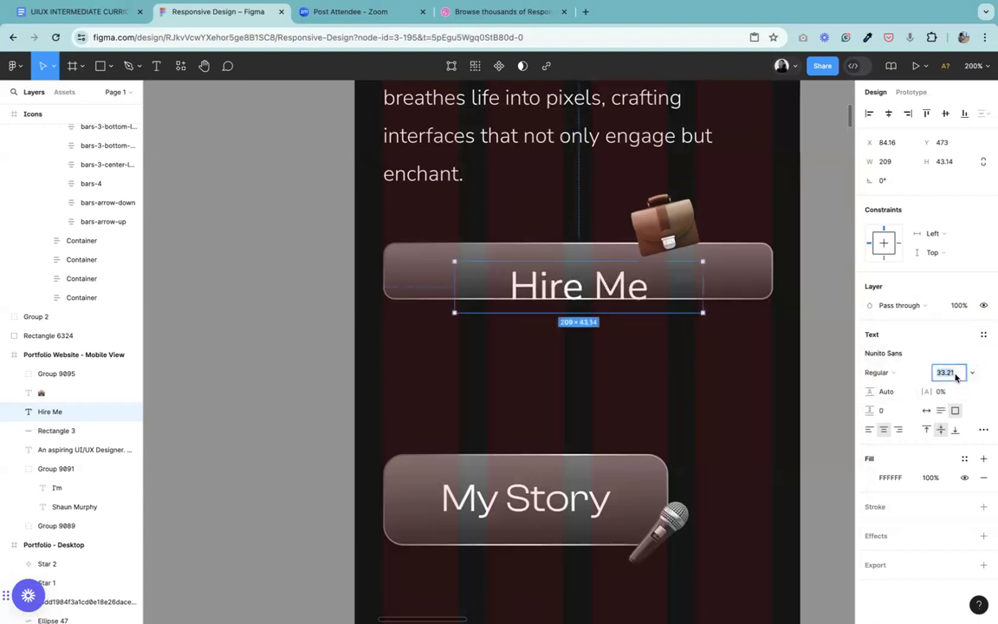
pyautogui.write('24')
pyautogui.press('Return')
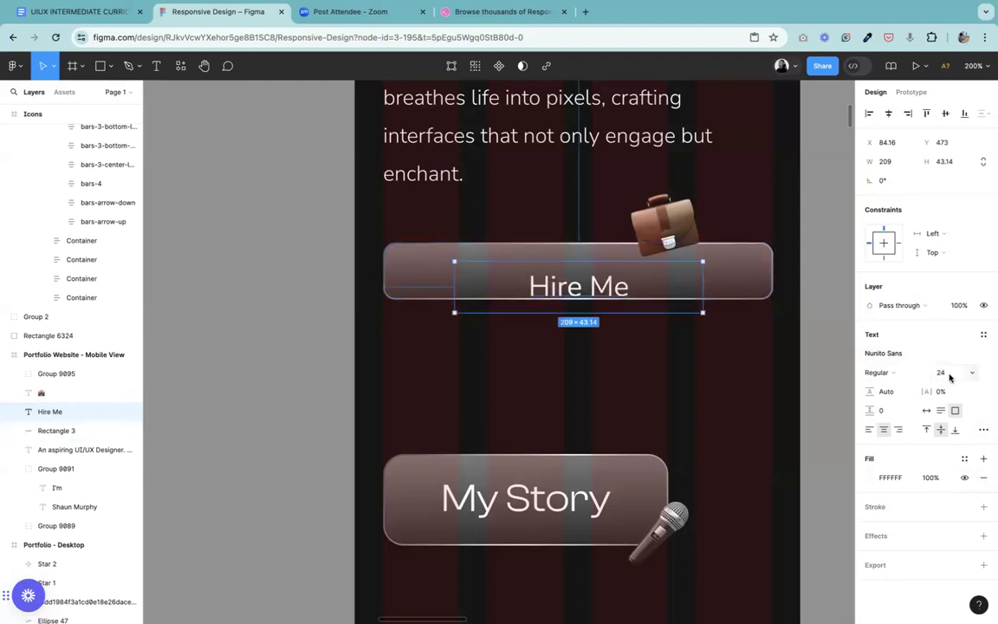
pyautogui.click(949, 375)
pyautogui.write('2')
pyautogui.press('Return')
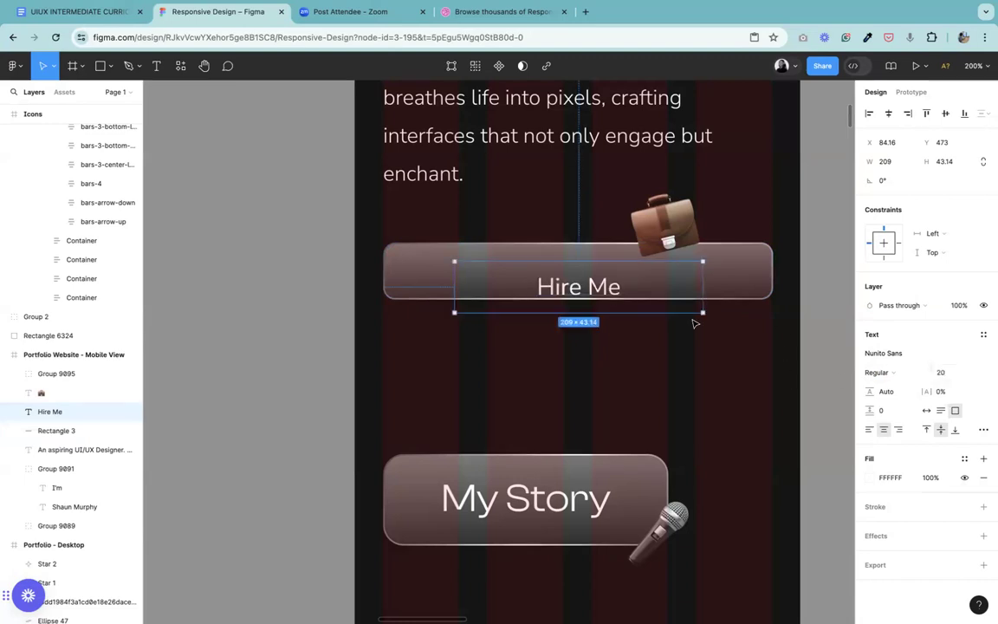
pyautogui.moveTo(604, 290); pyautogui.dragTo(601, 278)
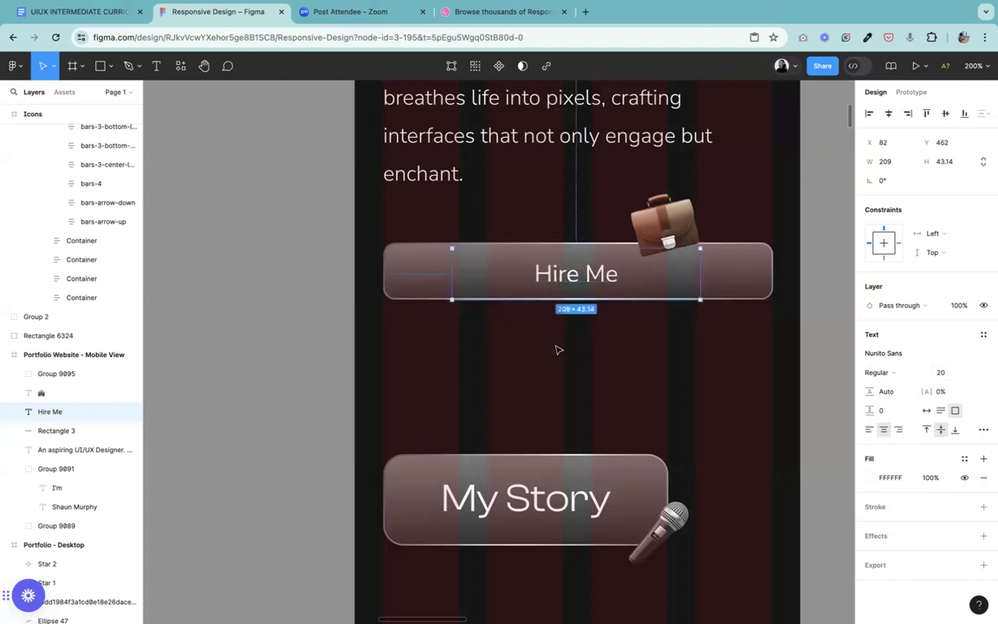
pyautogui.hotkey('ctrl', '-')
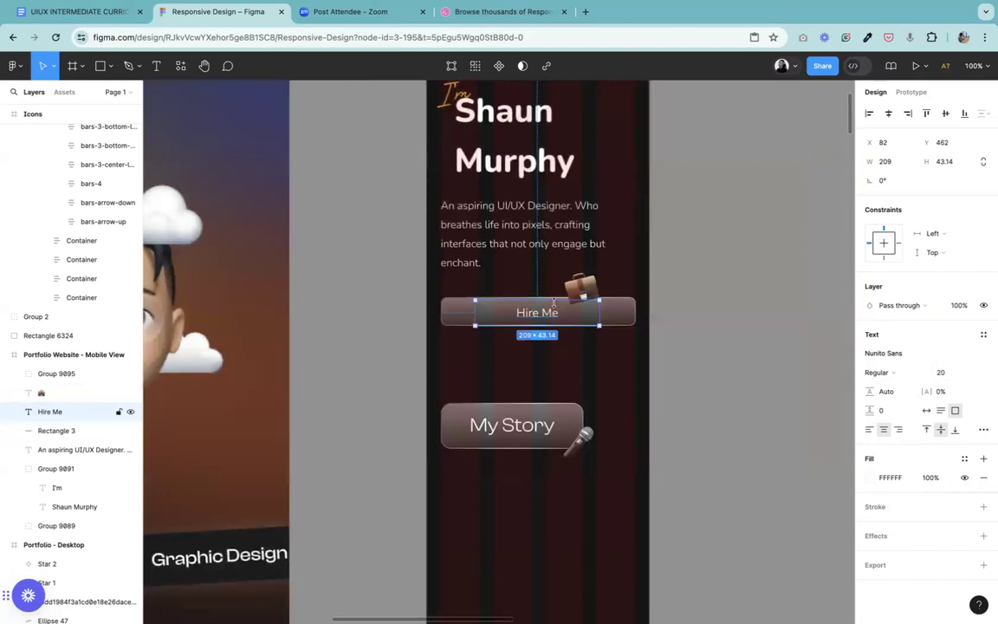
pyautogui.hotkey('ctrl', '+')
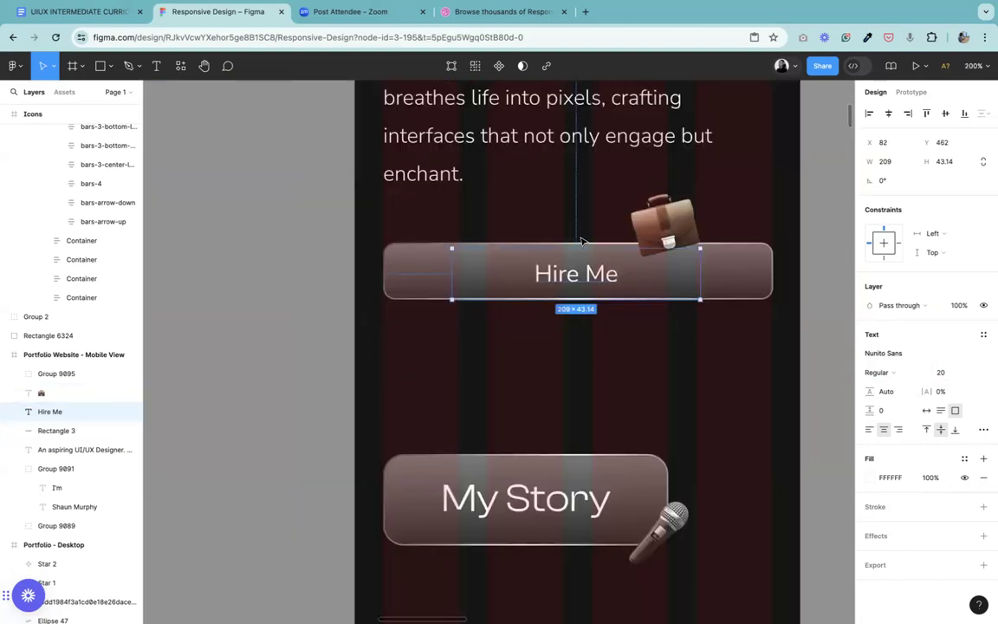
# Step: Switch the Hire Me label's text box to auto width so it fits the words
pyautogui.click(411, 294)
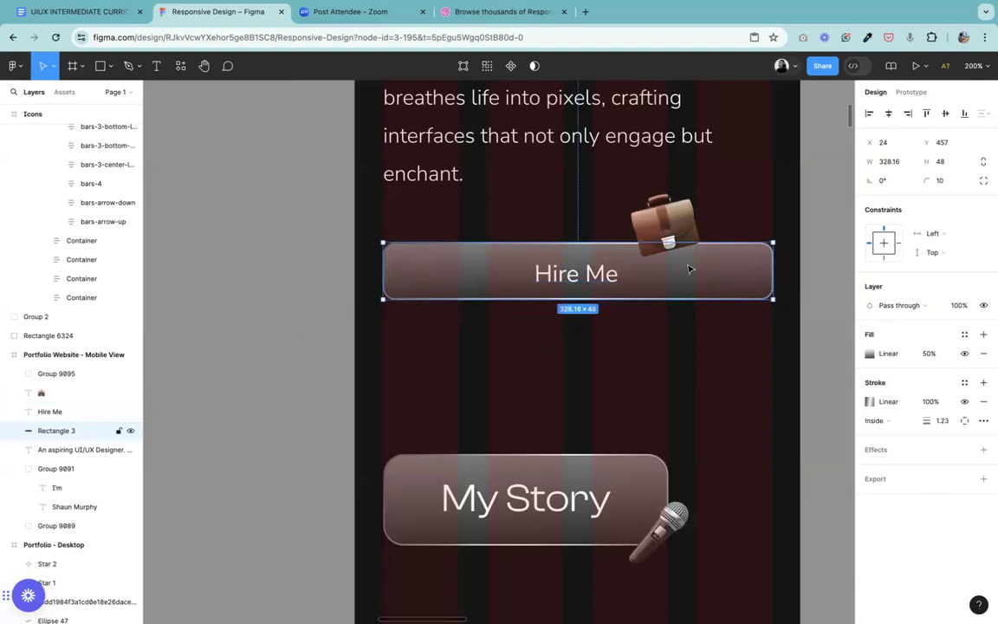
pyautogui.click(505, 258)
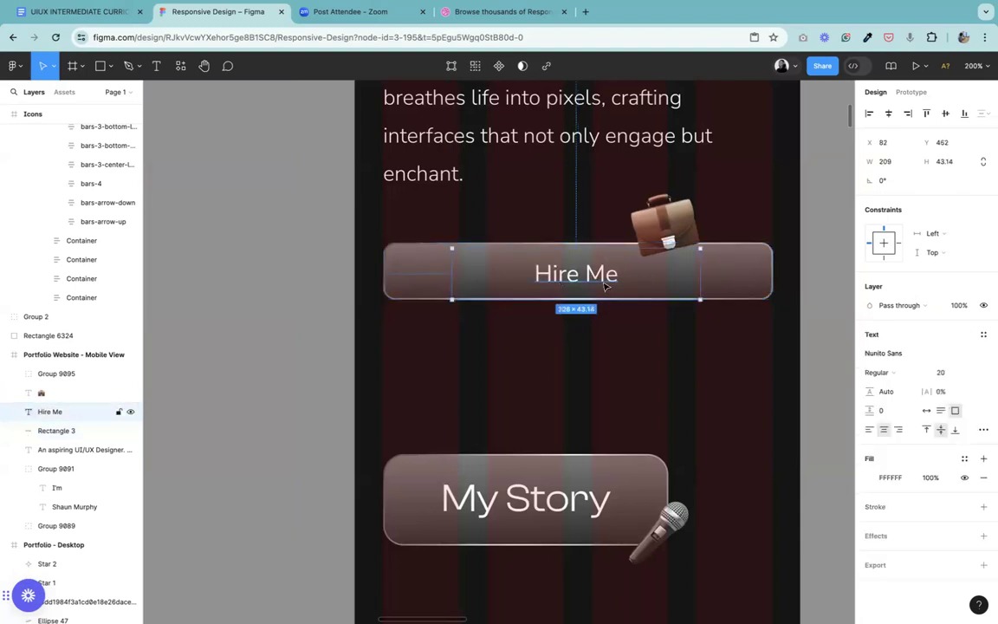
pyautogui.click(925, 410)
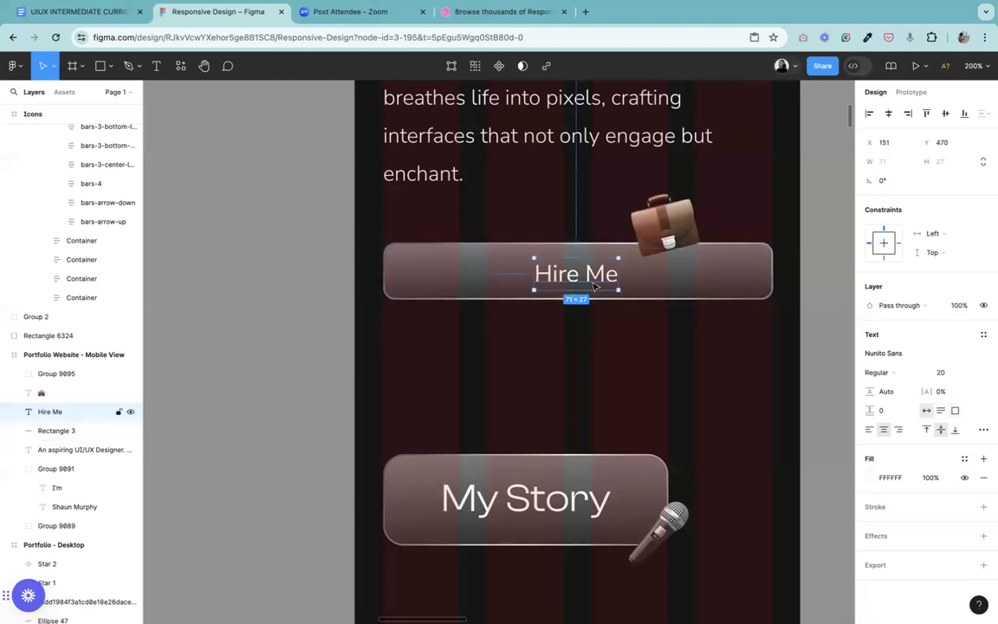
pyautogui.click(609, 347)
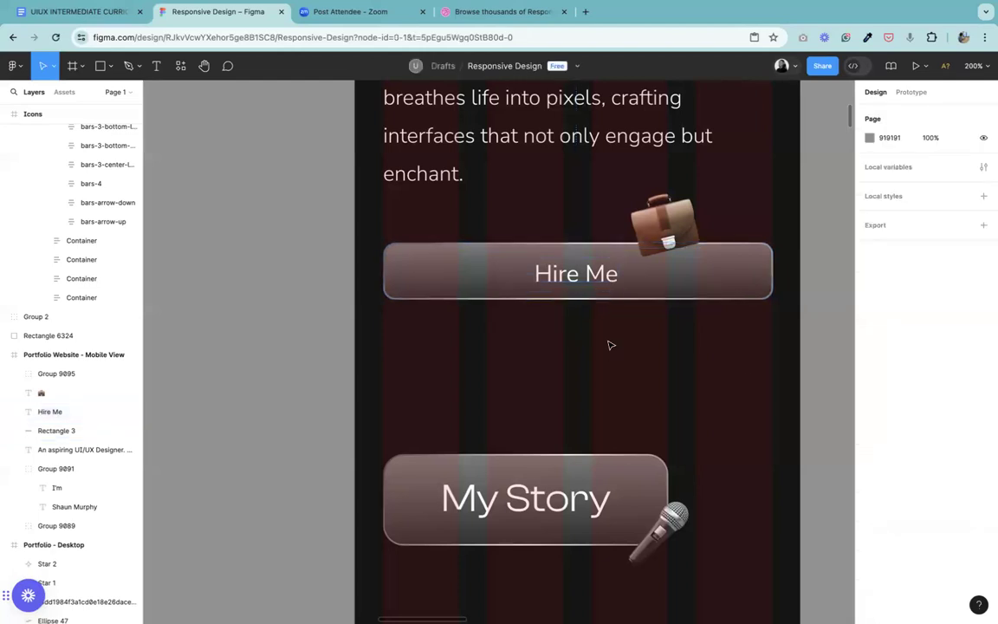
pyautogui.click(580, 273)
# Step: Place a copy of the 48 × 48 red spacer square over the Hire Me button's left end, at X 25, Y 457
pyautogui.click(203, 67)
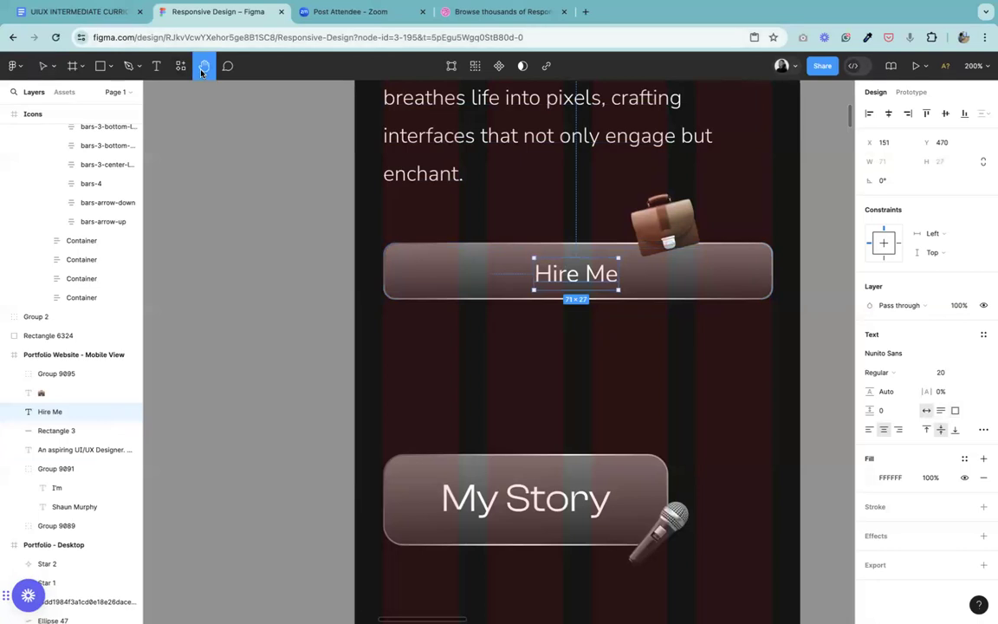
pyautogui.scroll(5, 463, 492)
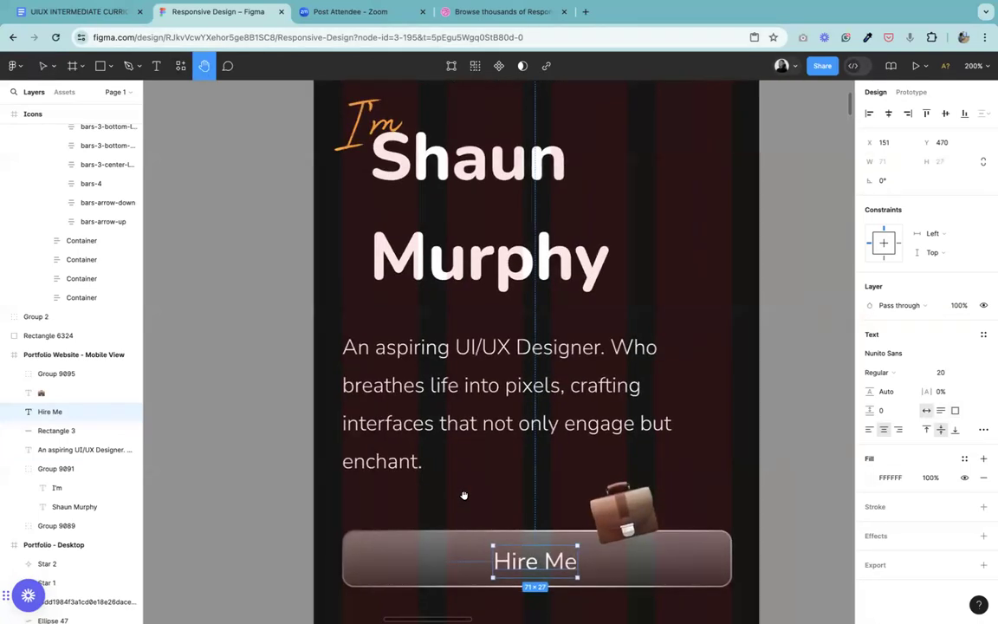
pyautogui.hotkey('ctrl', '-')
pyautogui.press('v')
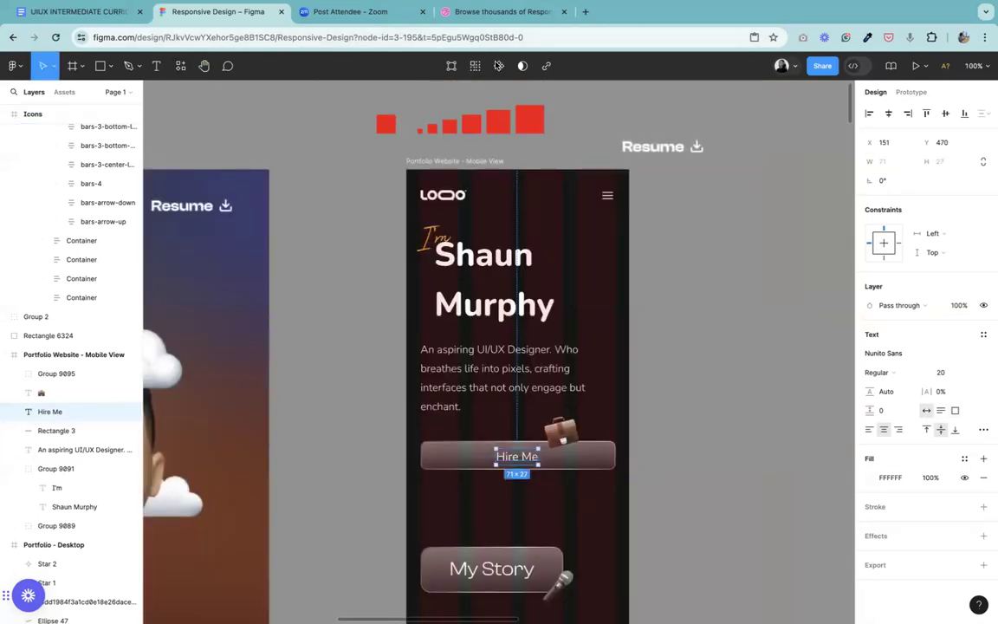
pyautogui.click(498, 129)
pyautogui.click(531, 124)
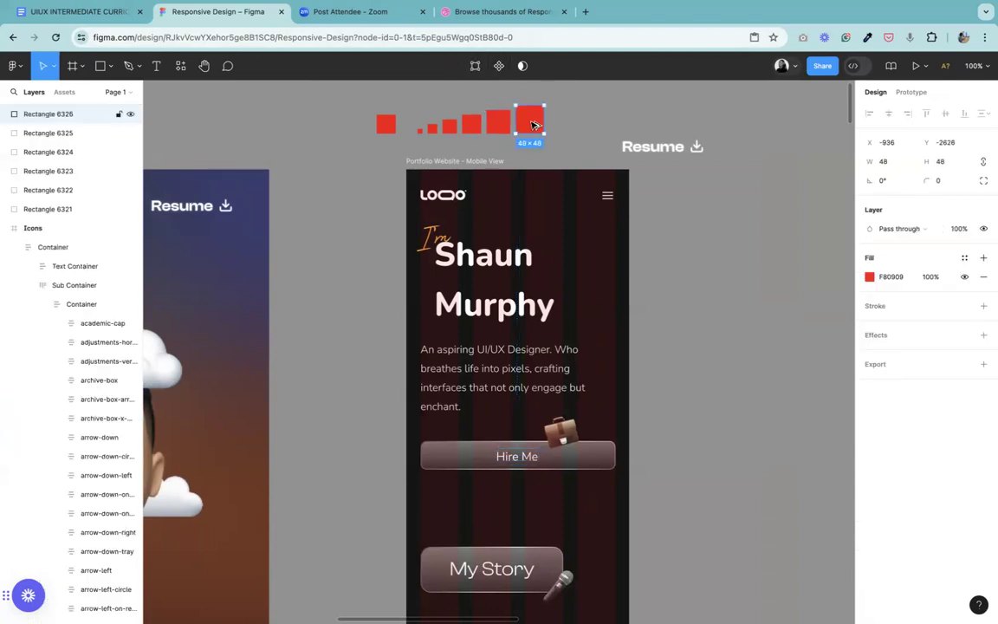
pyautogui.moveTo(532, 124); pyautogui.dragTo(438, 462)
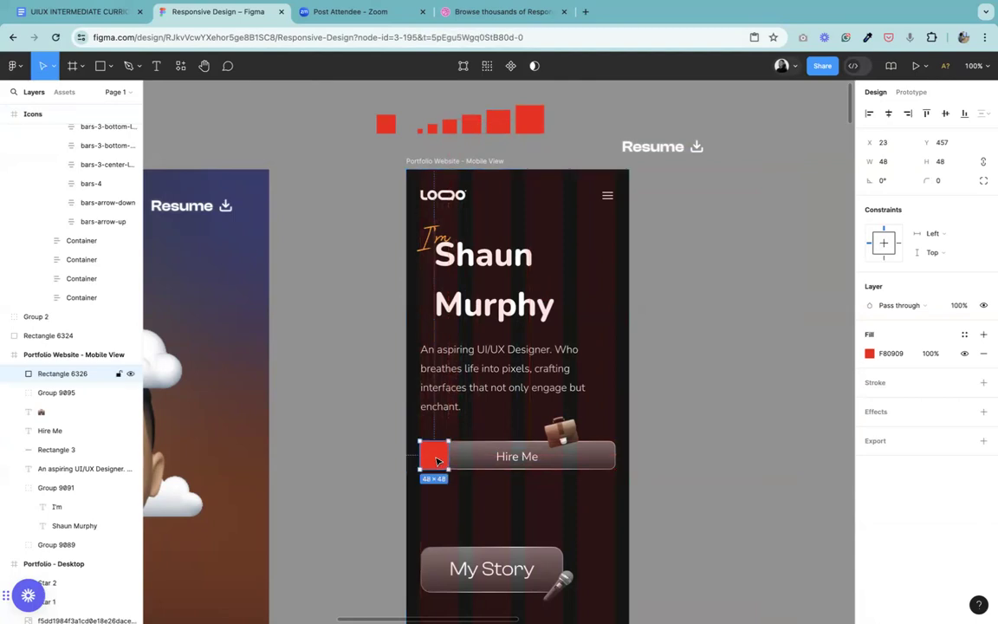
pyautogui.press('super+equal')
pyautogui.moveTo(378, 570); pyautogui.dragTo(369, 570)
# Step: Try moving the Hire Me label beside the left spacer, at about X 88, Y 470, and undo a shift of the spacer
pyautogui.click(552, 558)
pyautogui.moveTo(524, 571); pyautogui.dragTo(448, 572)
pyautogui.click(373, 567)
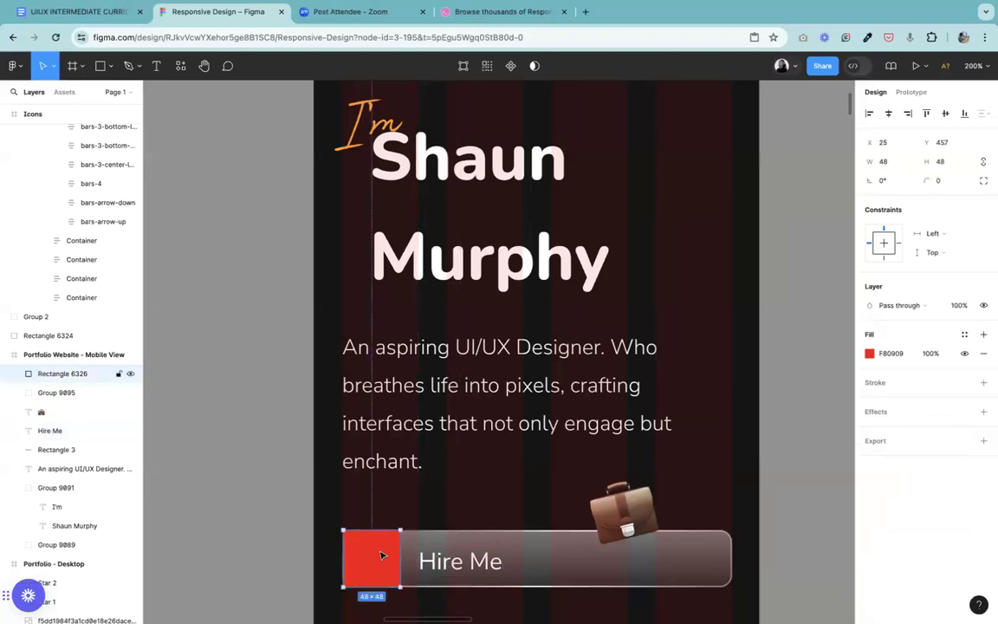
pyautogui.moveTo(381, 555)
pyautogui.mouseDown()
pyautogui.moveTo(428, 552)
pyautogui.moveTo(391, 552)
pyautogui.mouseUp()
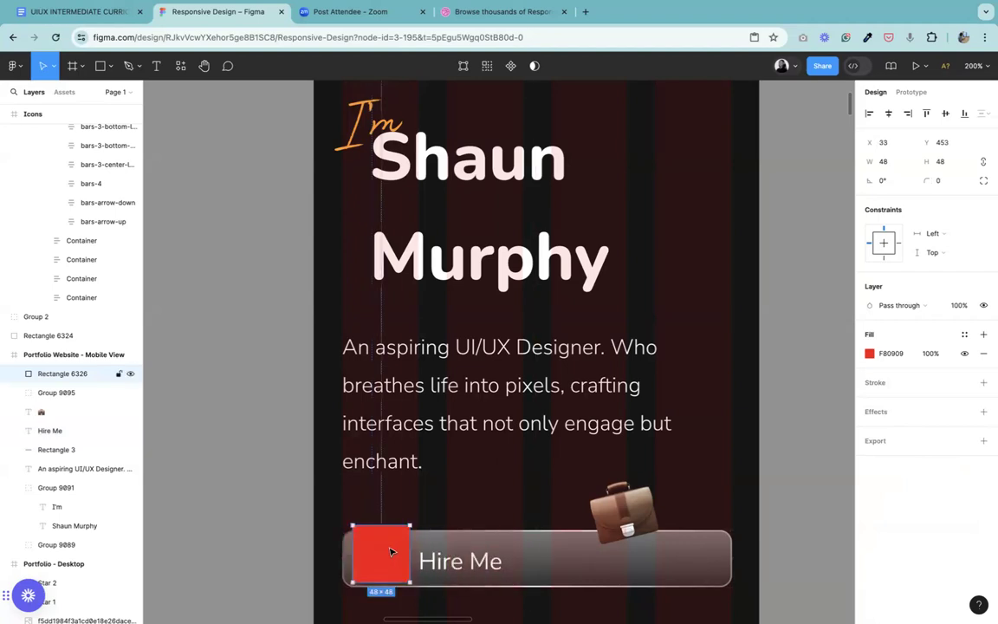
pyautogui.hotkey('ctrl', 'z')
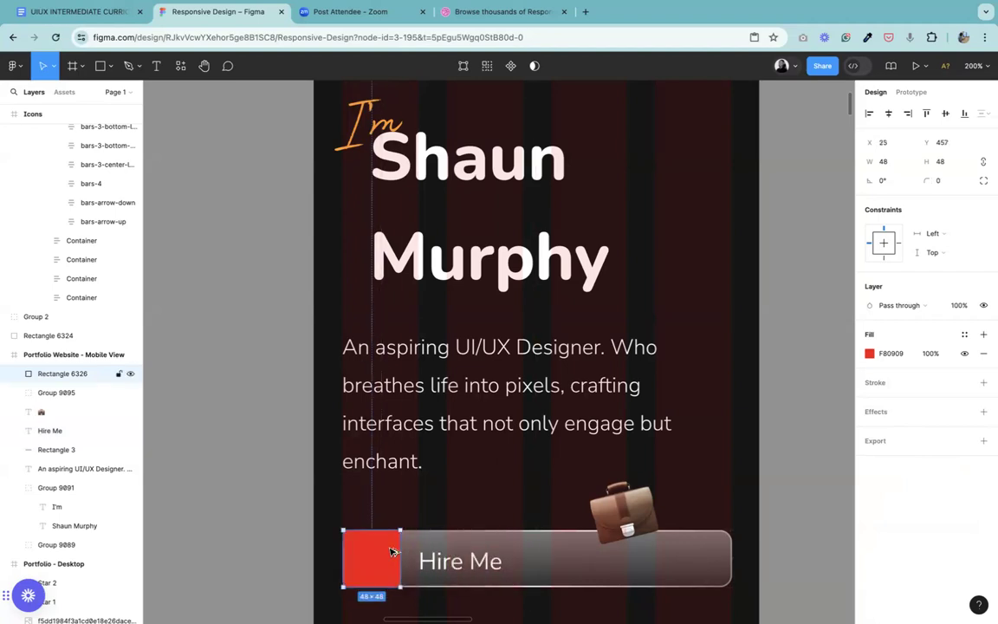
# Step: Duplicate the red spacer onto the button's right end at X 304, Y 457, and move the Hire Me label to X 153, Y 468
pyautogui.moveTo(391, 551); pyautogui.dragTo(727, 555)
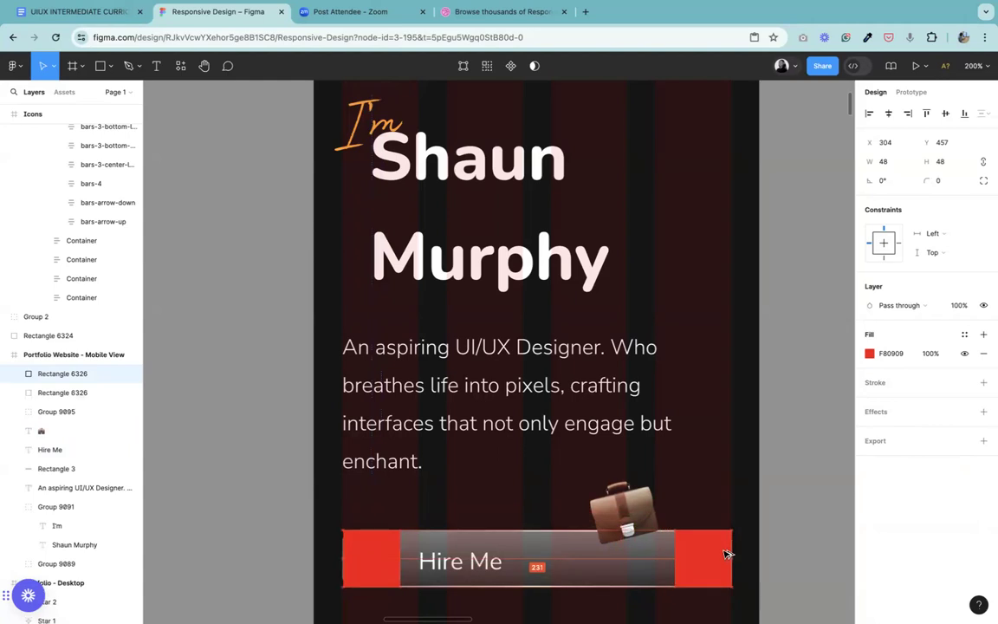
pyautogui.click(459, 568)
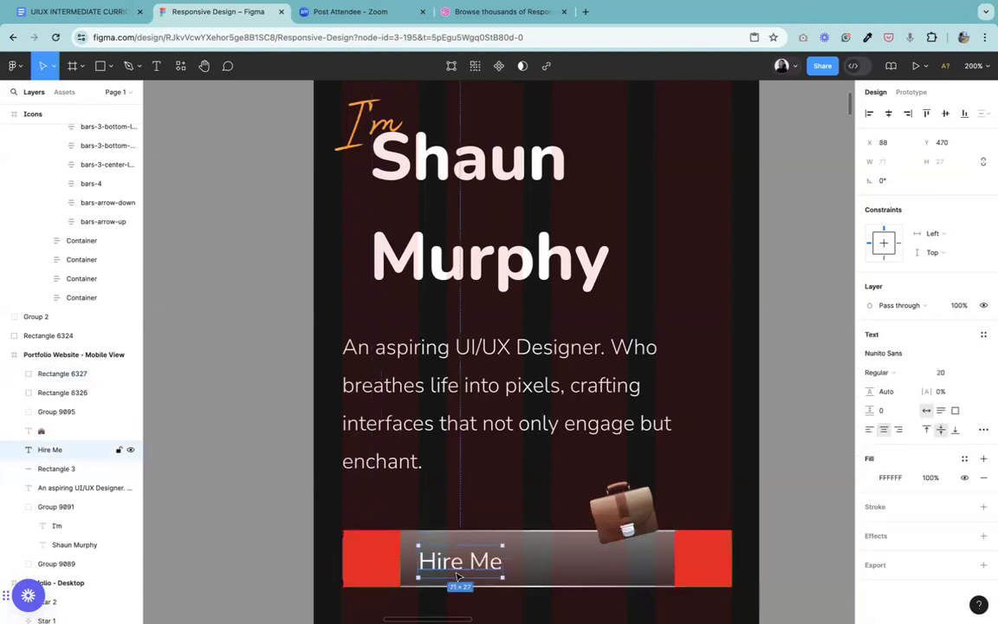
pyautogui.moveTo(452, 567); pyautogui.dragTo(530, 564)
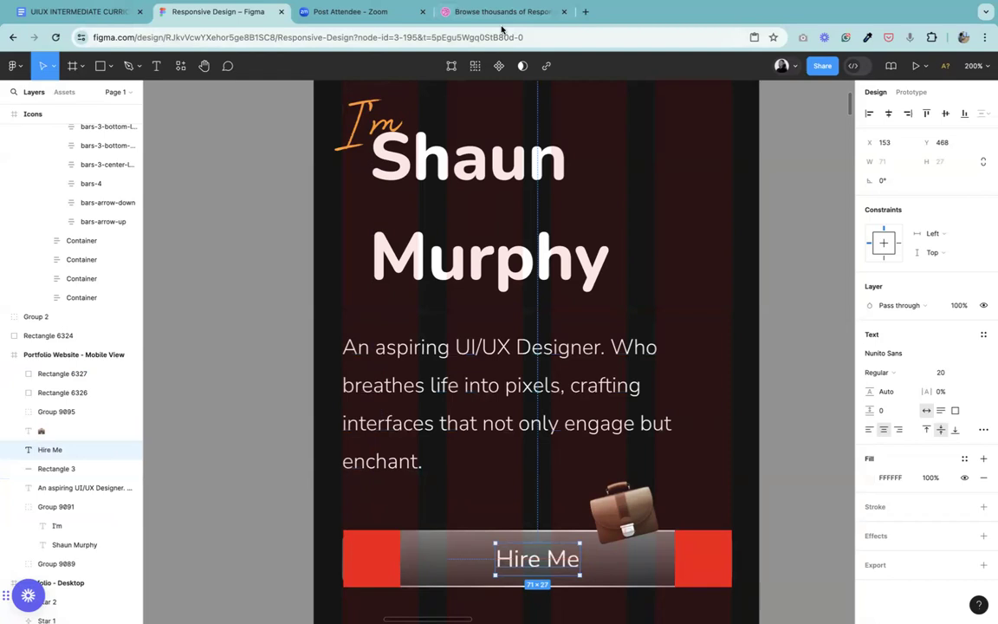
# Step: Stretch the Hire Me text box to span the gap between the two red spacers, at X 73 with a width of 231
pyautogui.click(204, 67)
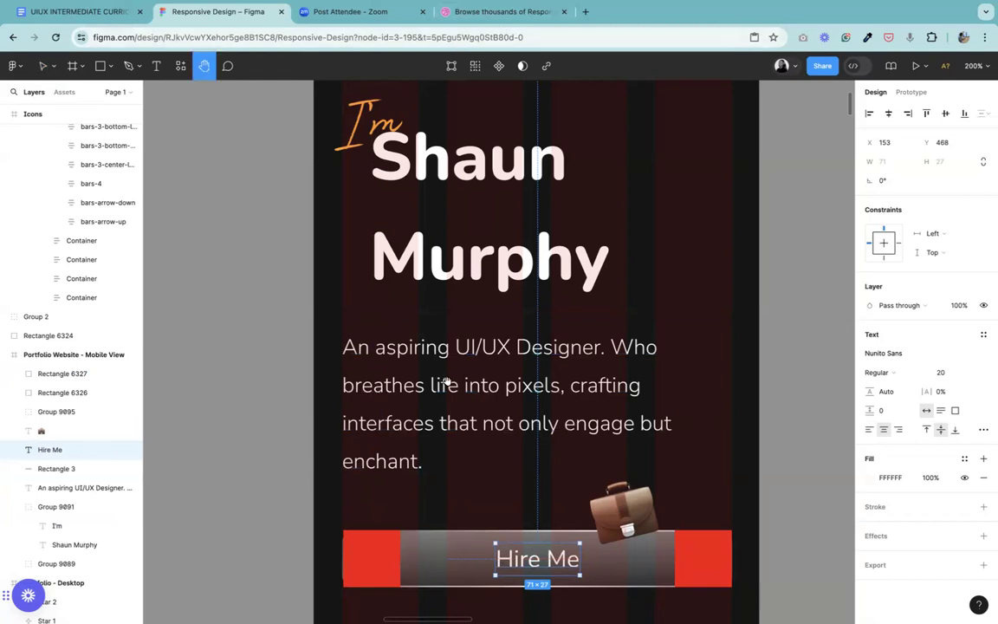
pyautogui.moveTo(456, 392); pyautogui.dragTo(449, 173)
pyautogui.scroll(-3, 478, 306)
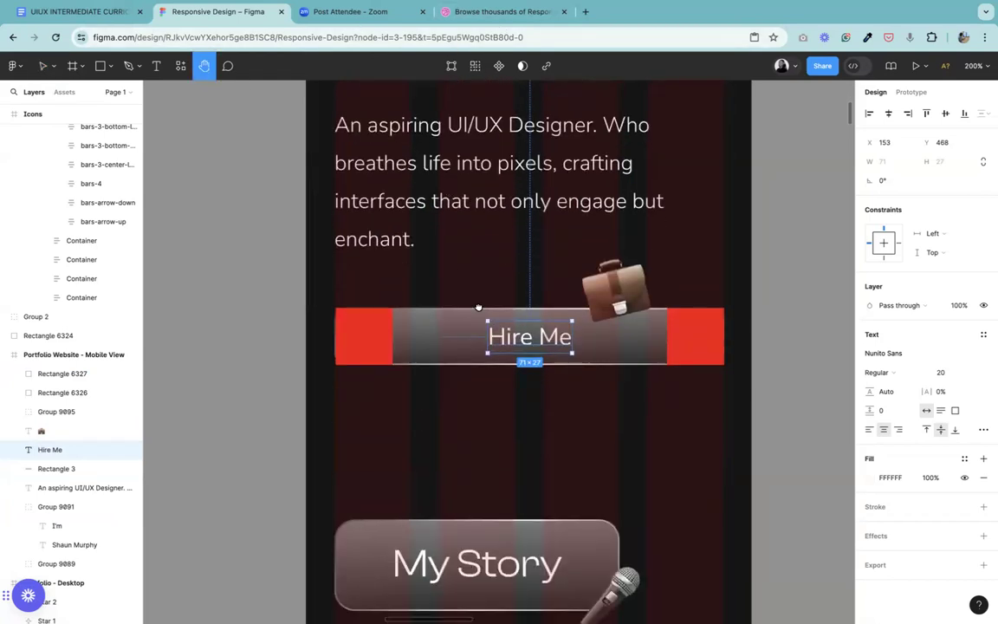
pyautogui.moveTo(478, 306); pyautogui.dragTo(484, 346)
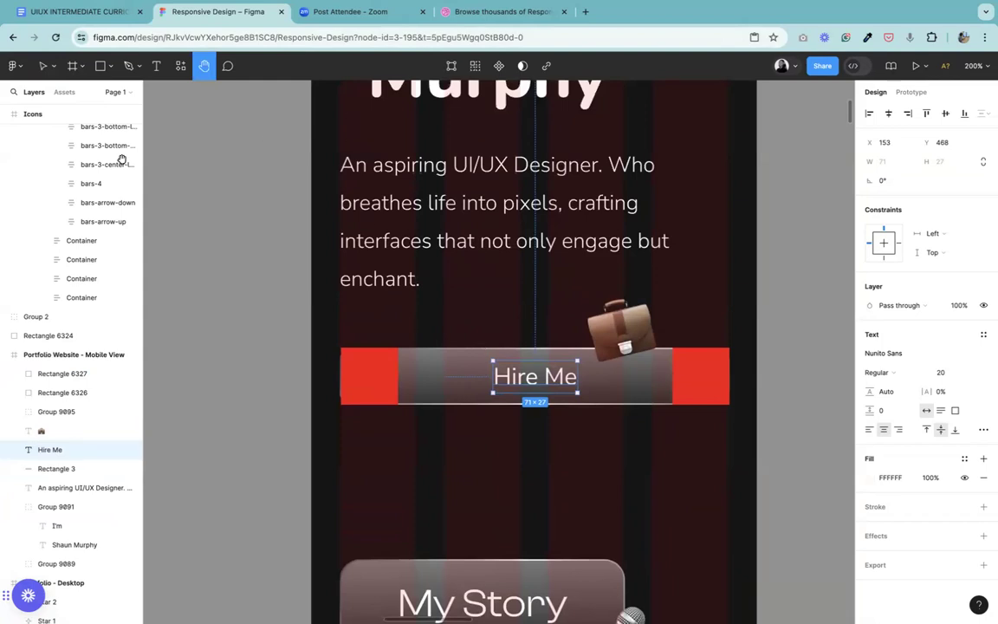
pyautogui.click(42, 65)
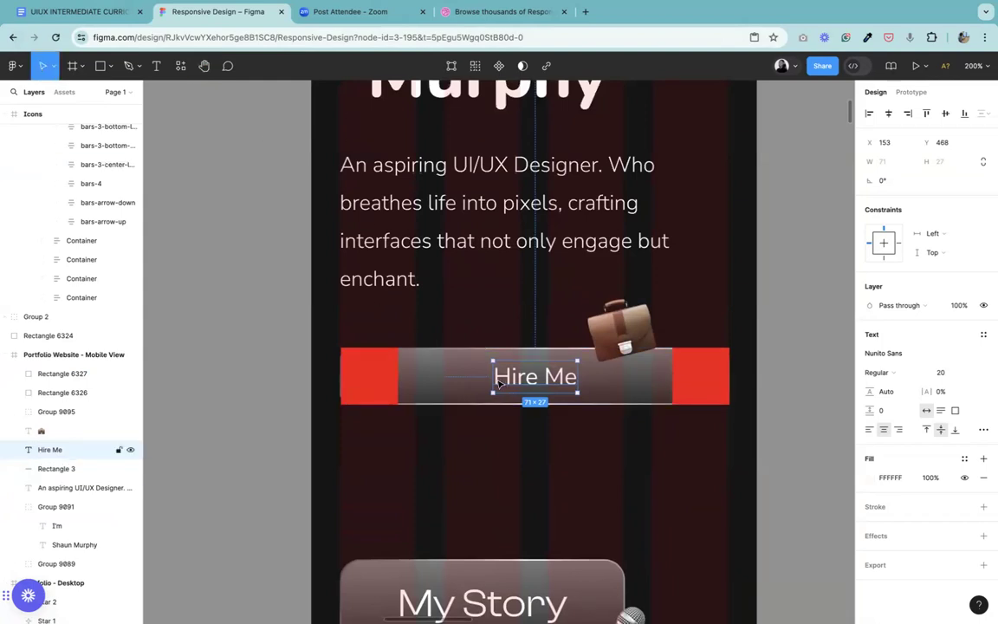
pyautogui.moveTo(486, 378); pyautogui.dragTo(399, 377)
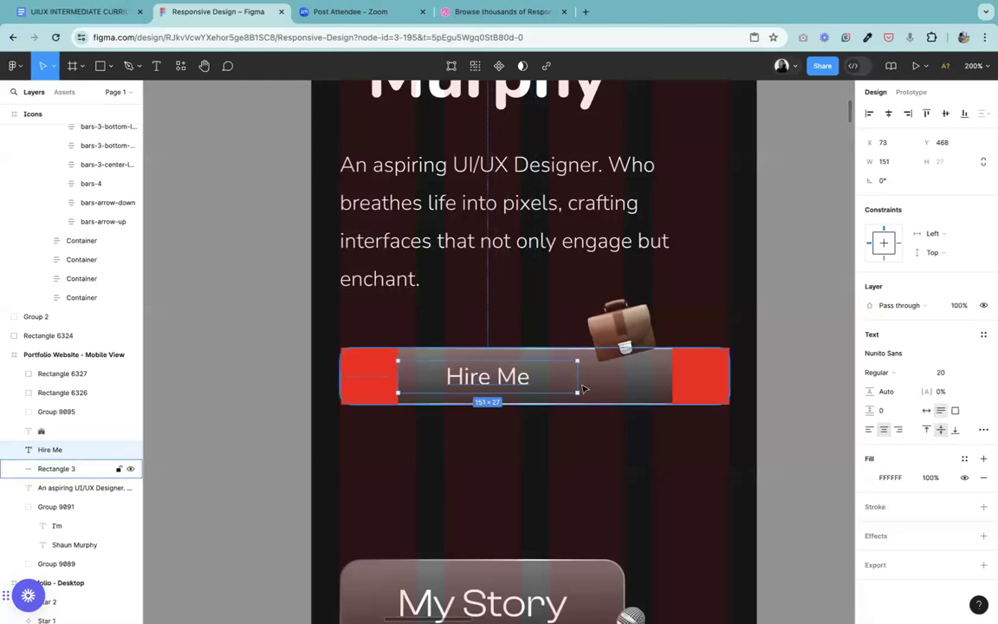
pyautogui.moveTo(663, 395)
pyautogui.mouseDown()
pyautogui.moveTo(673, 394)
pyautogui.moveTo(671, 380)
pyautogui.mouseUp()
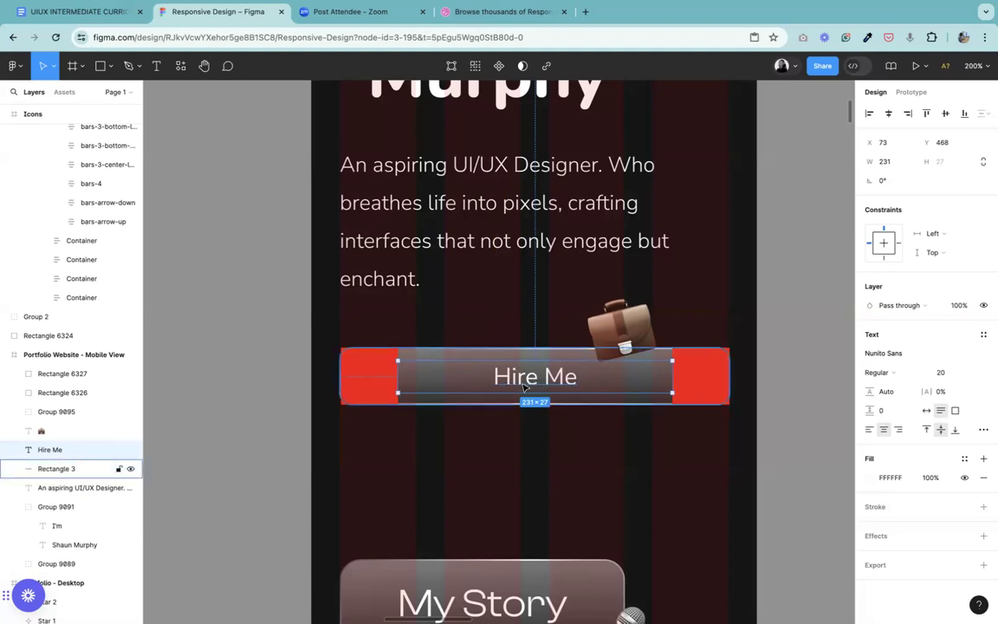
# Step: Group the Hire Me label, its background and both red spacers, and duplicate the group below at X 24, Y 537
pyautogui.click(466, 429)
pyautogui.click(353, 387)
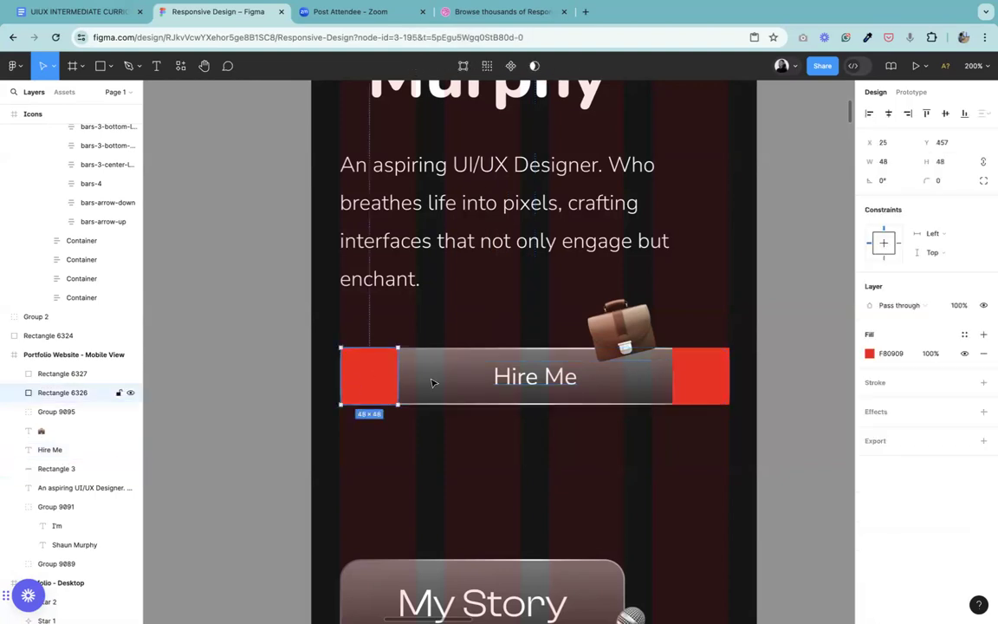
pyautogui.keyDown('shift'); pyautogui.click(518, 374); pyautogui.keyUp('shift')
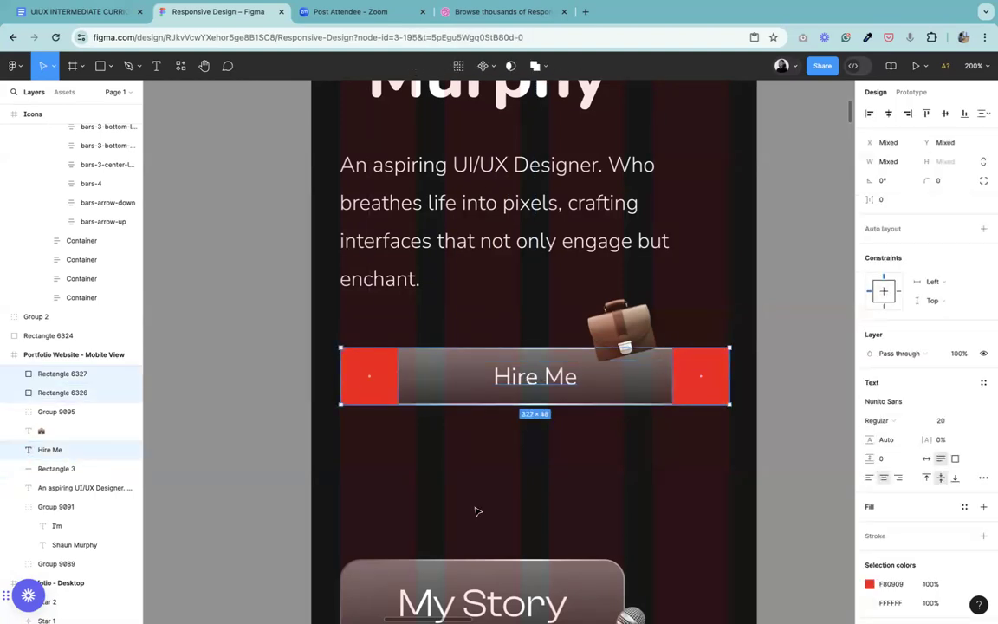
pyautogui.click(370, 491)
pyautogui.moveTo(322, 442); pyautogui.dragTo(735, 363)
pyautogui.hotkey('ctrl', 'g')
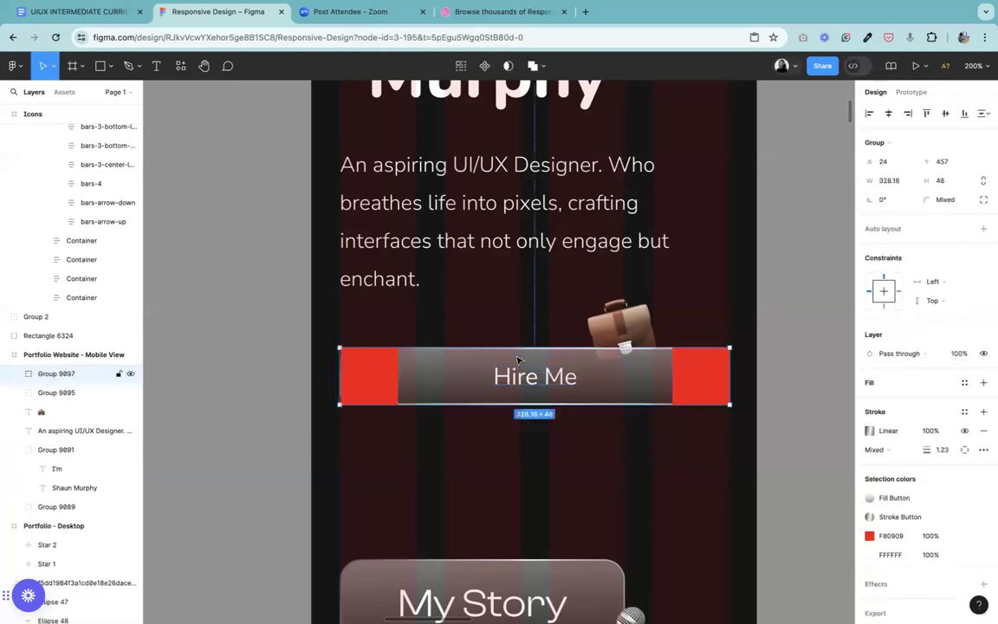
pyautogui.moveTo(520, 378); pyautogui.dragTo(520, 473)
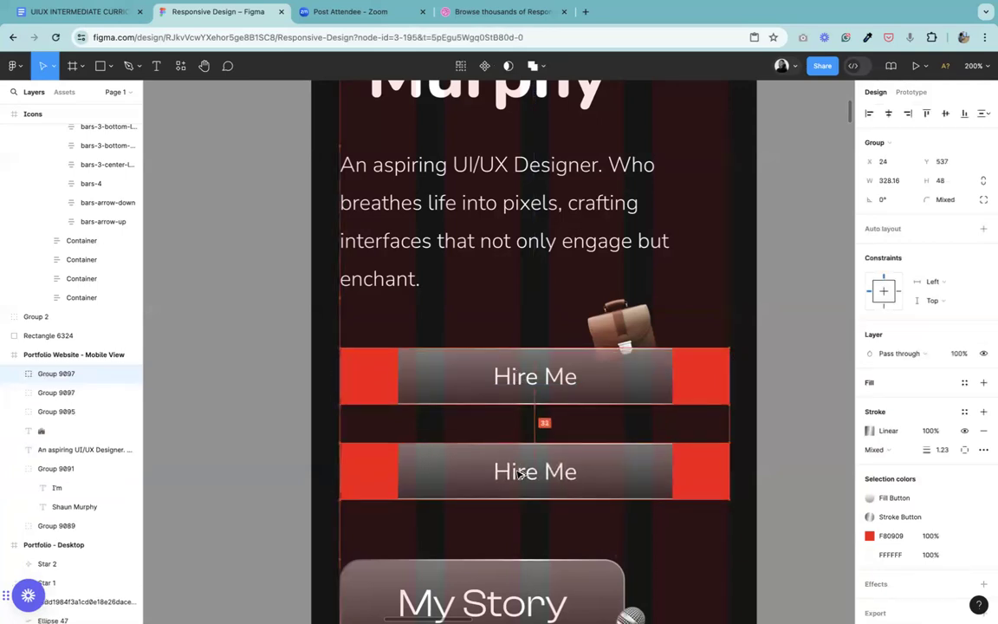
# Step: Change the duplicated button's label to "Great Started"
pyautogui.doubleClick(537, 473)
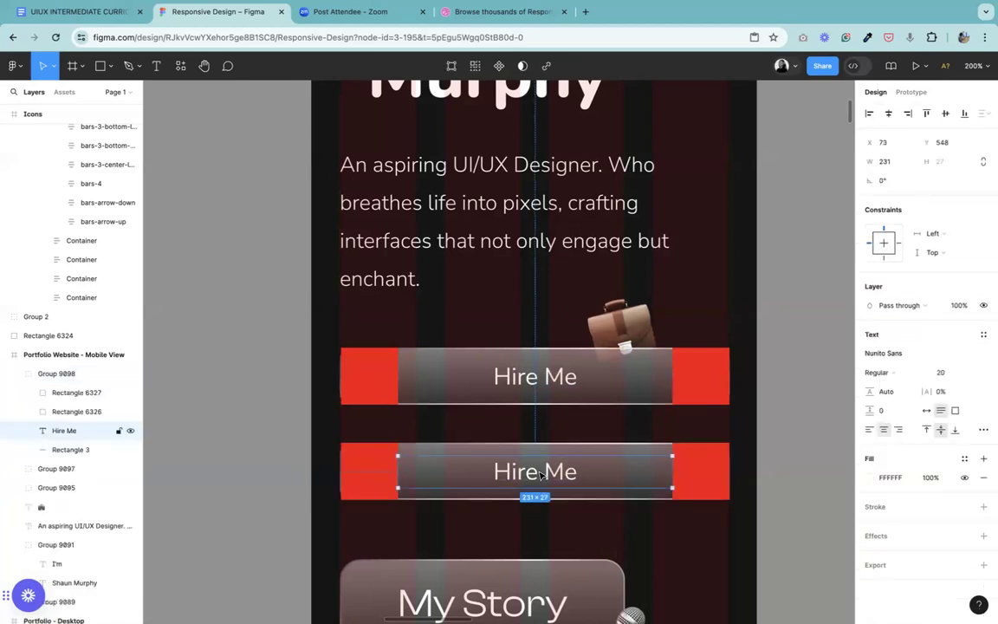
pyautogui.doubleClick(539, 473)
pyautogui.write('G')
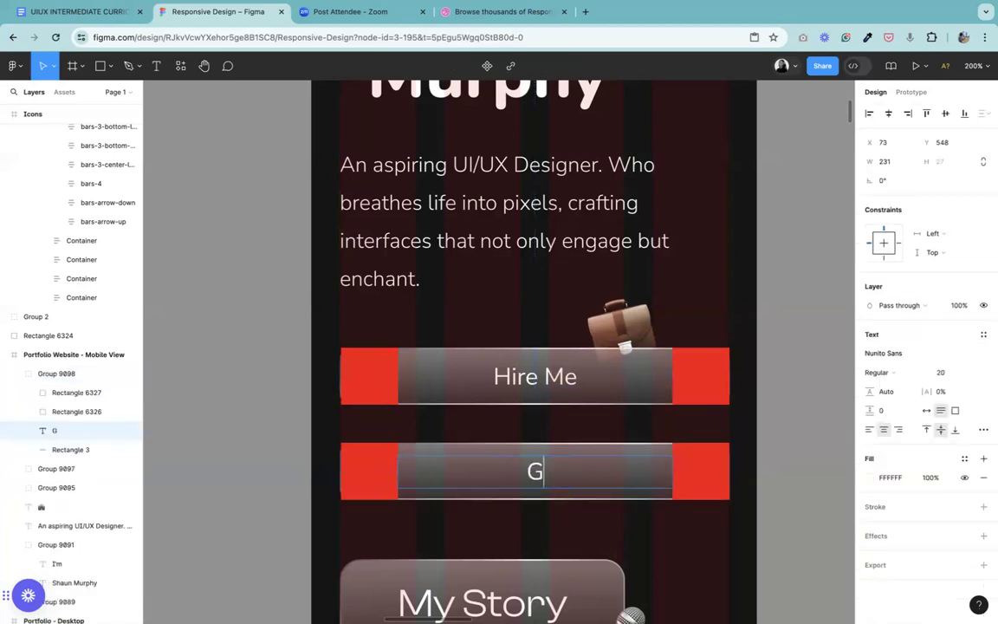
pyautogui.write('reate')
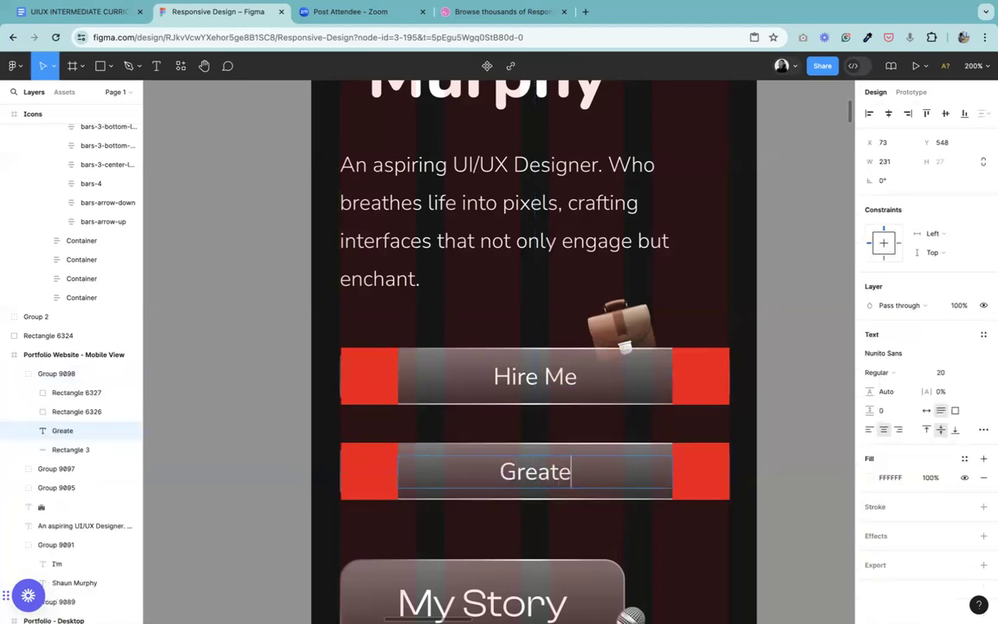
pyautogui.press('BackSpace')
pyautogui.write('Started')
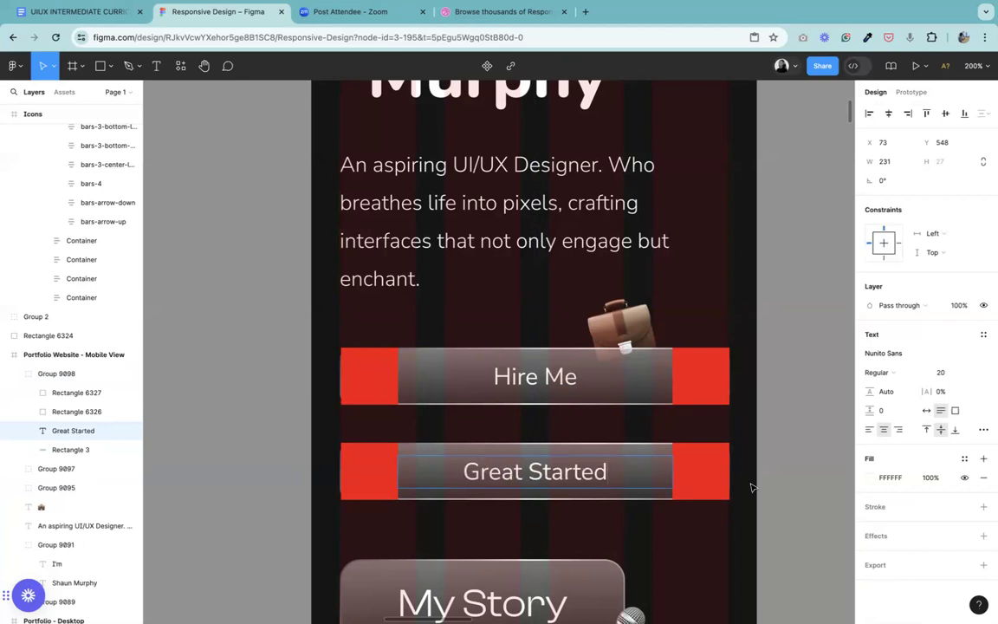
pyautogui.press('Escape')
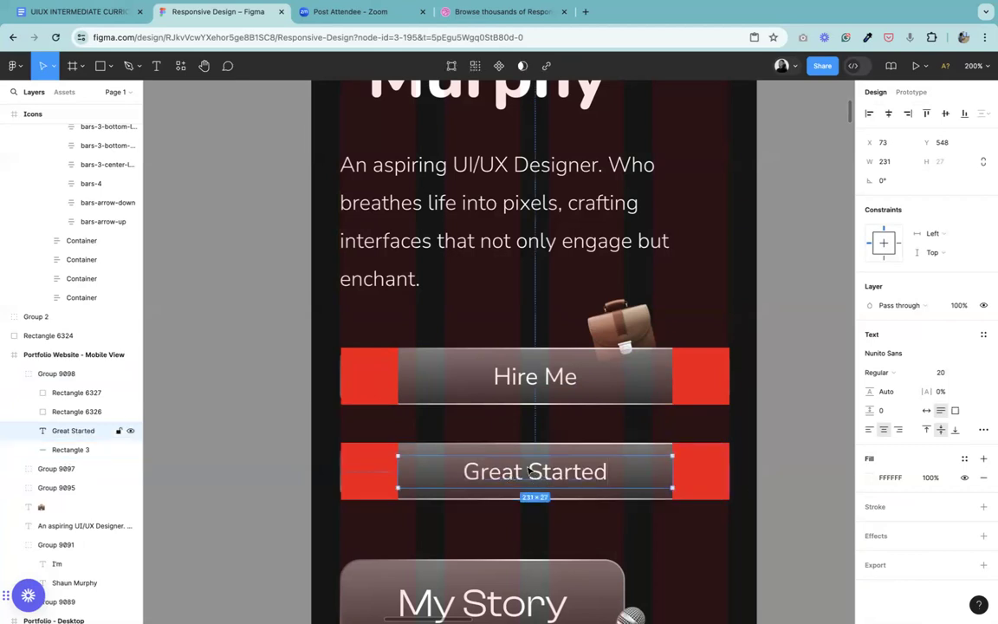
# Step: Correct the duplicated button's label to "Get Started" by replacing its first word
pyautogui.doubleClick(515, 470)
pyautogui.click(521, 472)
pyautogui.press('BackSpace')
pyautogui.press('BackSpace')
pyautogui.press('BackSpace')
pyautogui.press('BackSpace')
pyautogui.press('BackSpace')
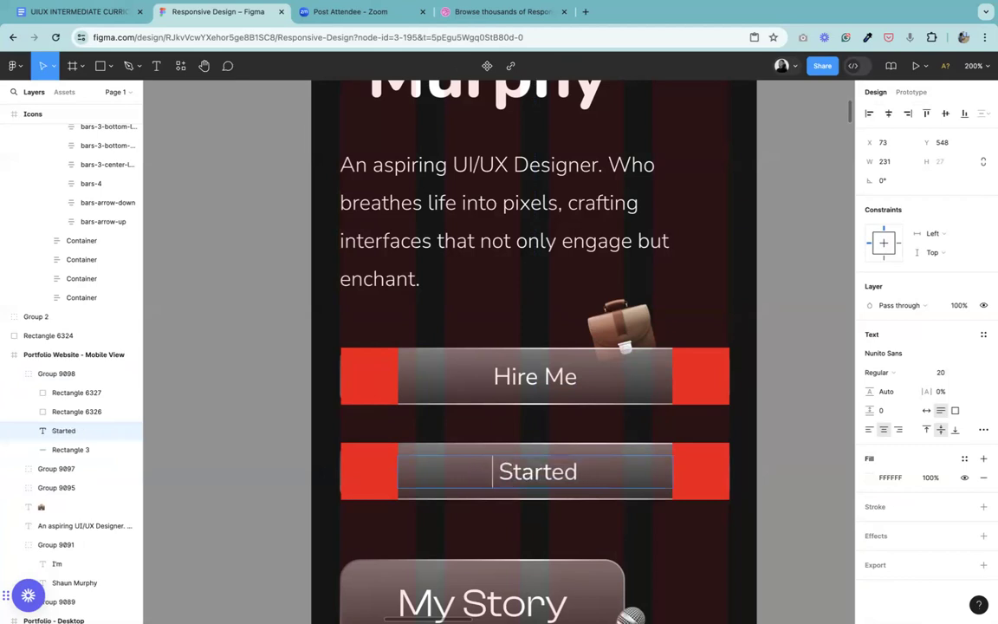
pyautogui.write('Get')
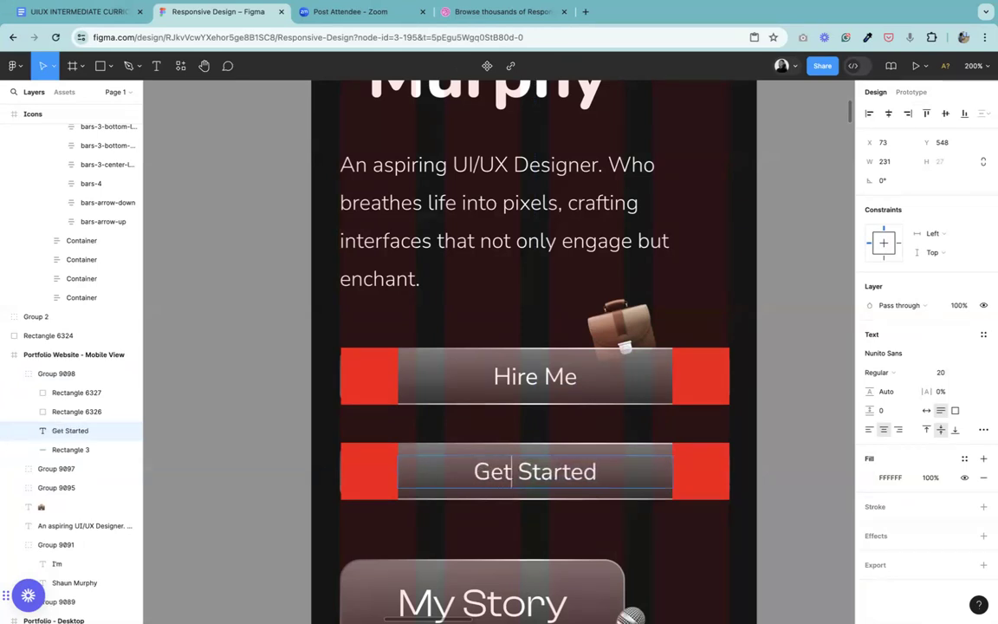
pyautogui.press('Escape')
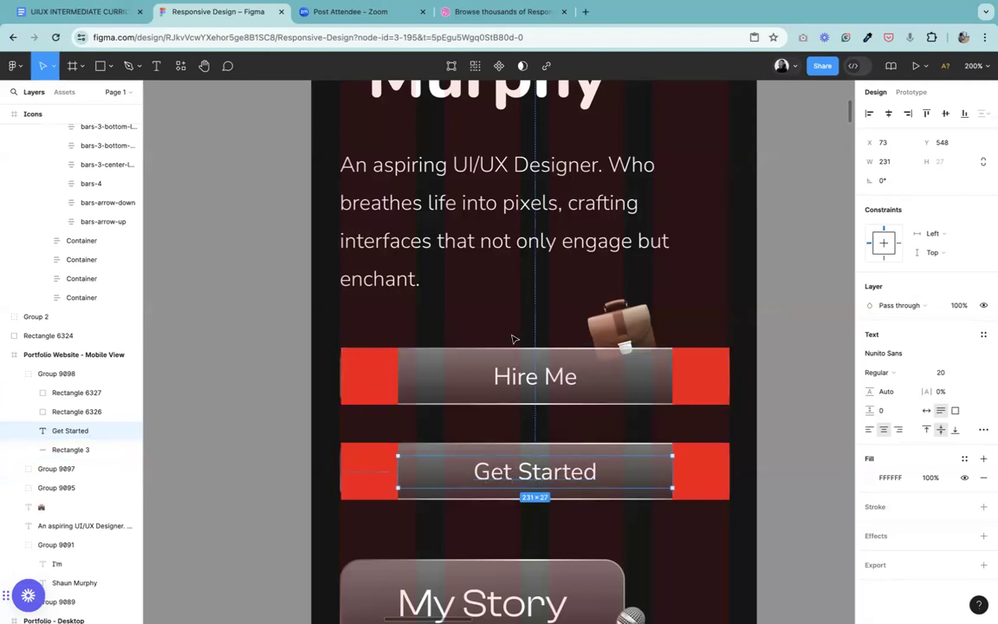
# Step: Select the Hire Me label inside the upper button group
pyautogui.doubleClick(521, 395)
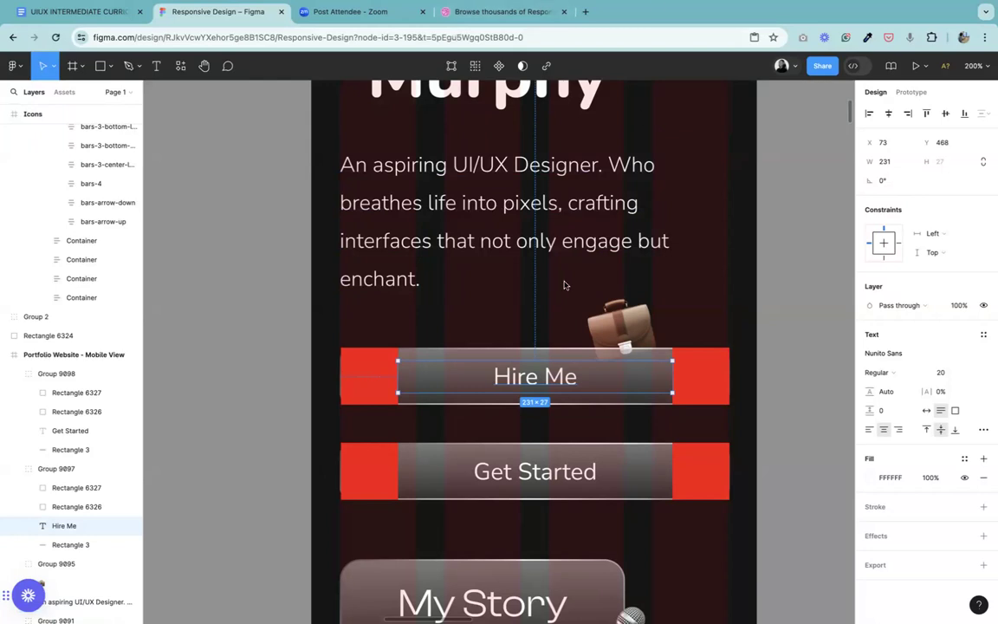
# Step: Set the Hire Me label in the upper button to auto width
pyautogui.click(784, 294)
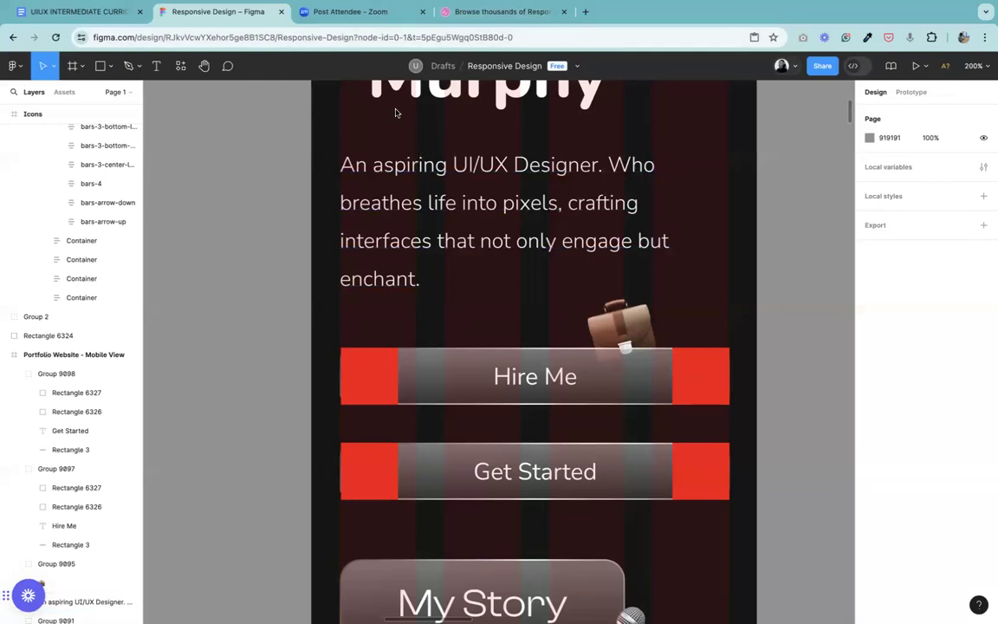
pyautogui.click(531, 385)
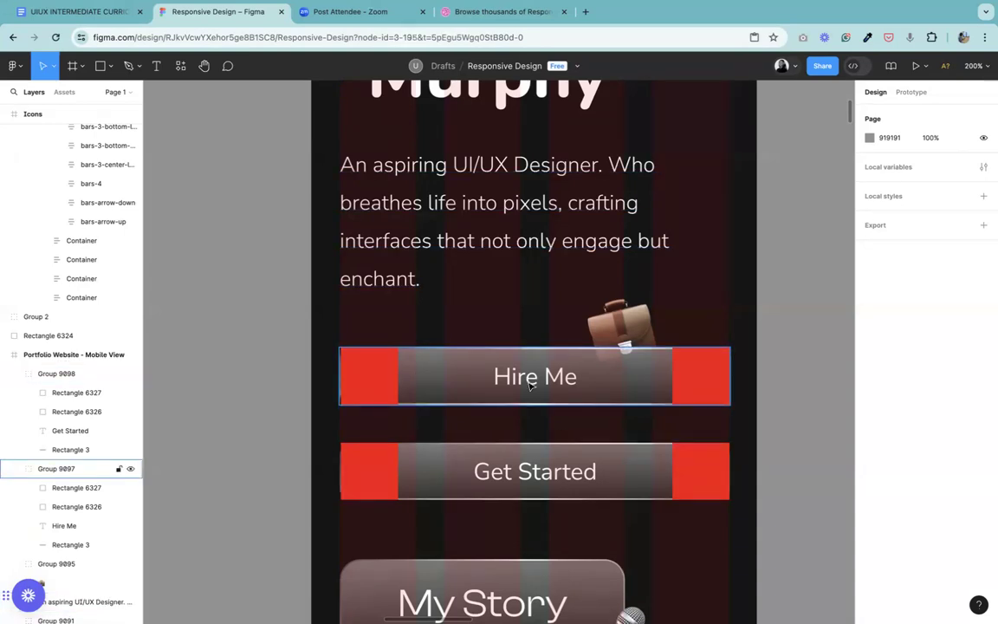
pyautogui.click(537, 386)
pyautogui.doubleClick(543, 384)
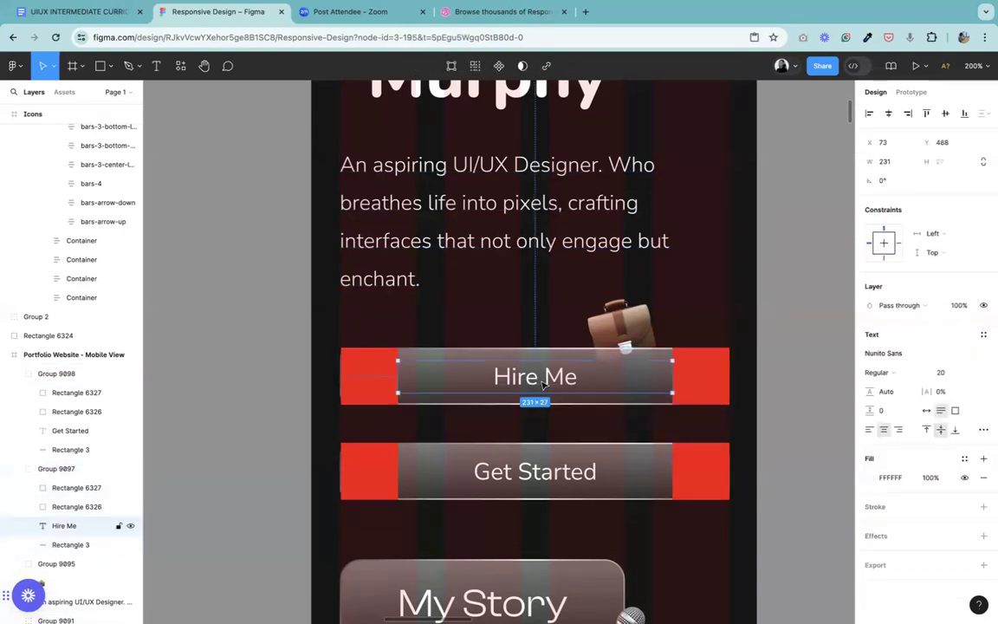
pyautogui.click(925, 410)
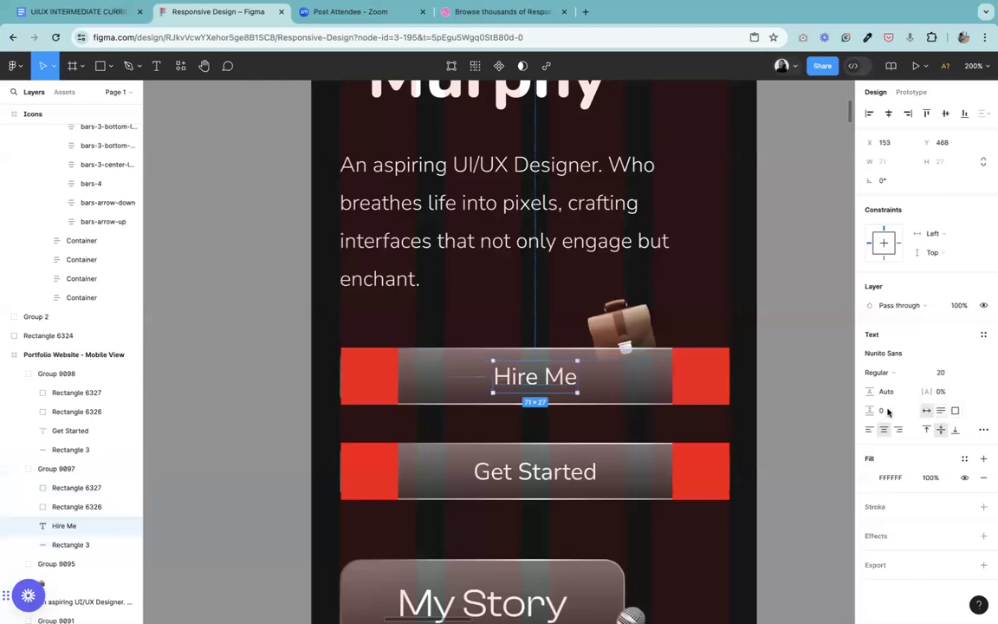
pyautogui.hotkey('ctrl', '+')
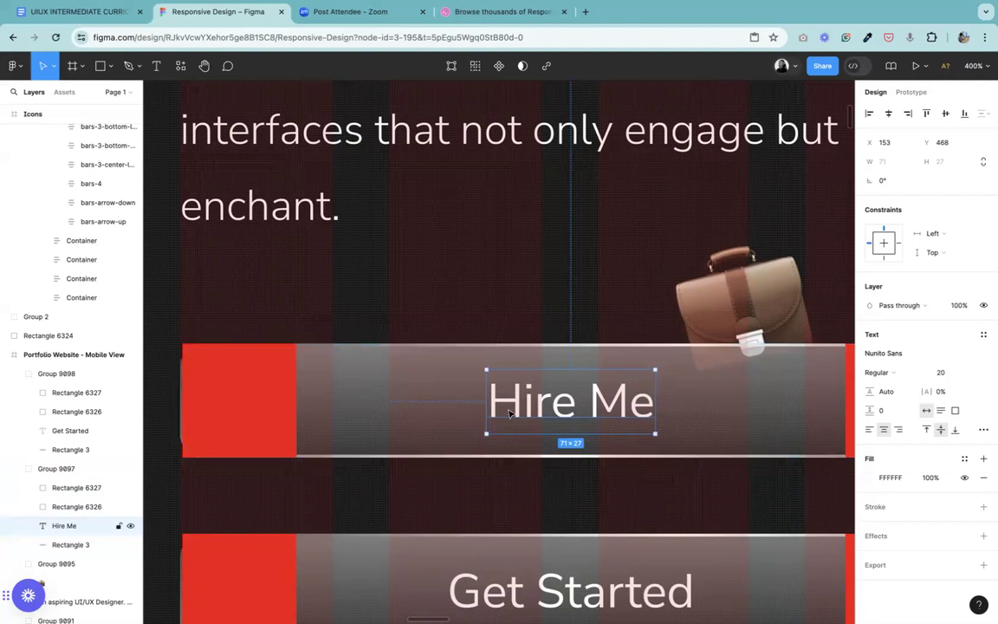
pyautogui.press('-')
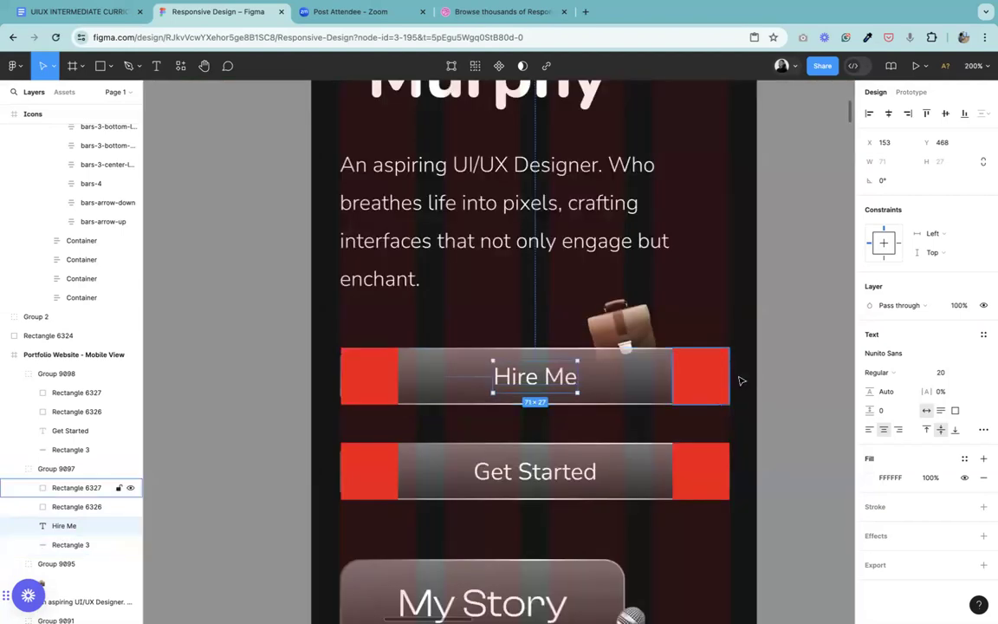
# Step: Inspect the two red spacers and the background rectangle of the Hire Me button
pyautogui.click(710, 384)
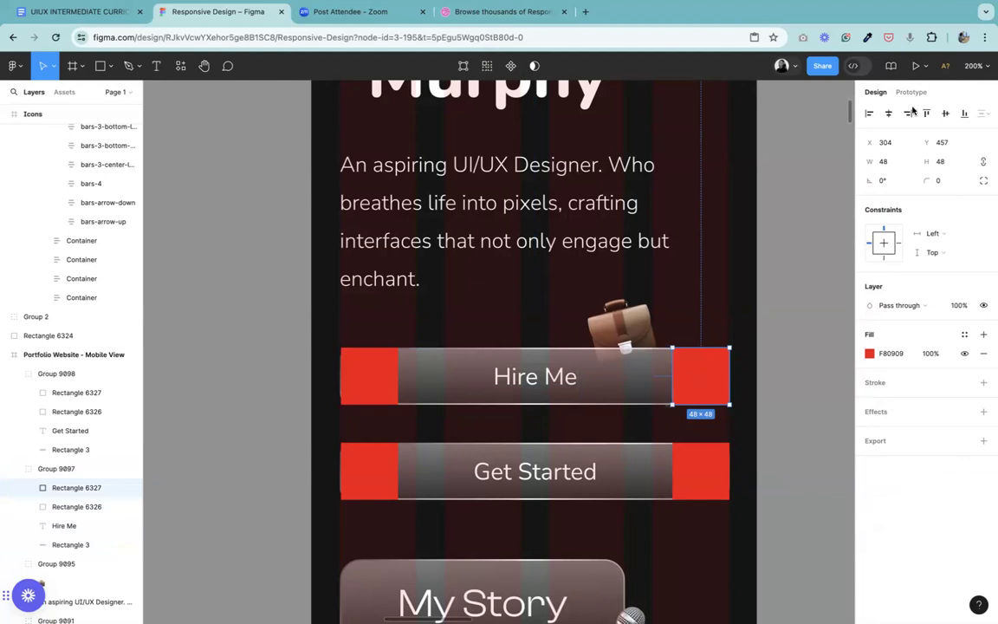
pyautogui.click(367, 372)
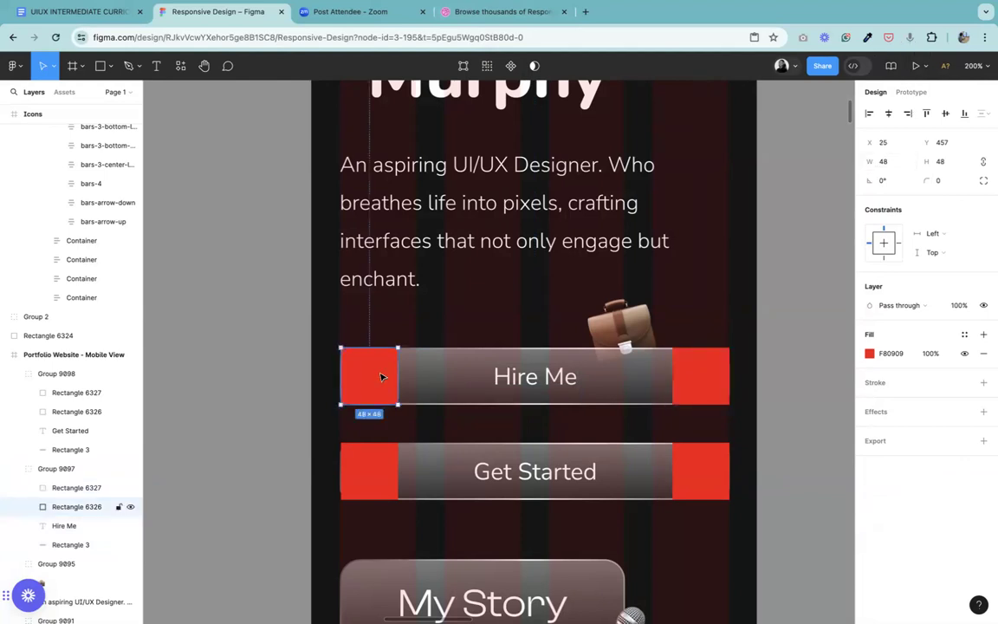
pyautogui.click(437, 387)
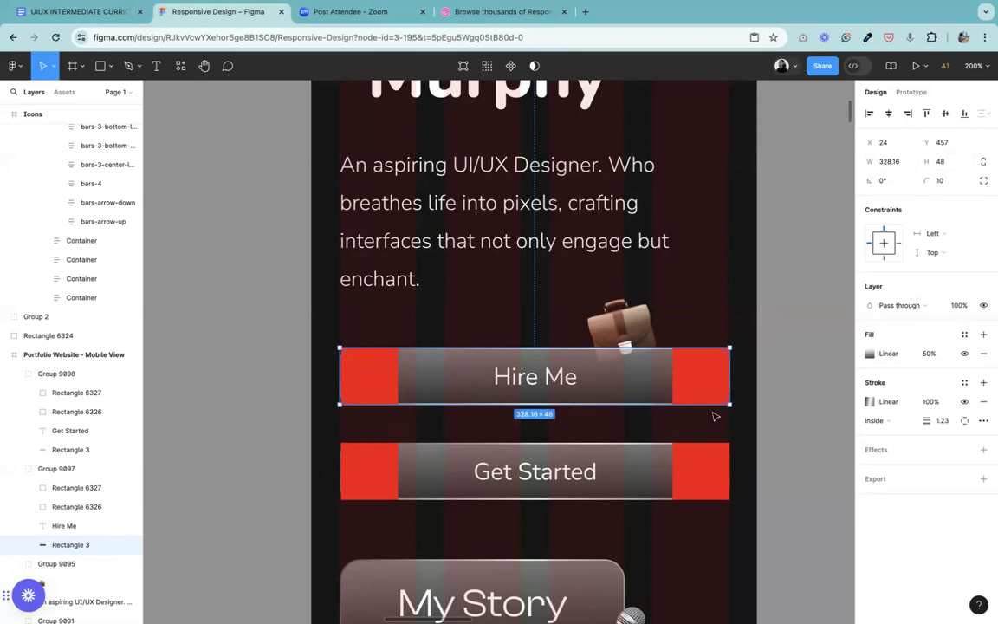
pyautogui.hotkey('shift', '0')
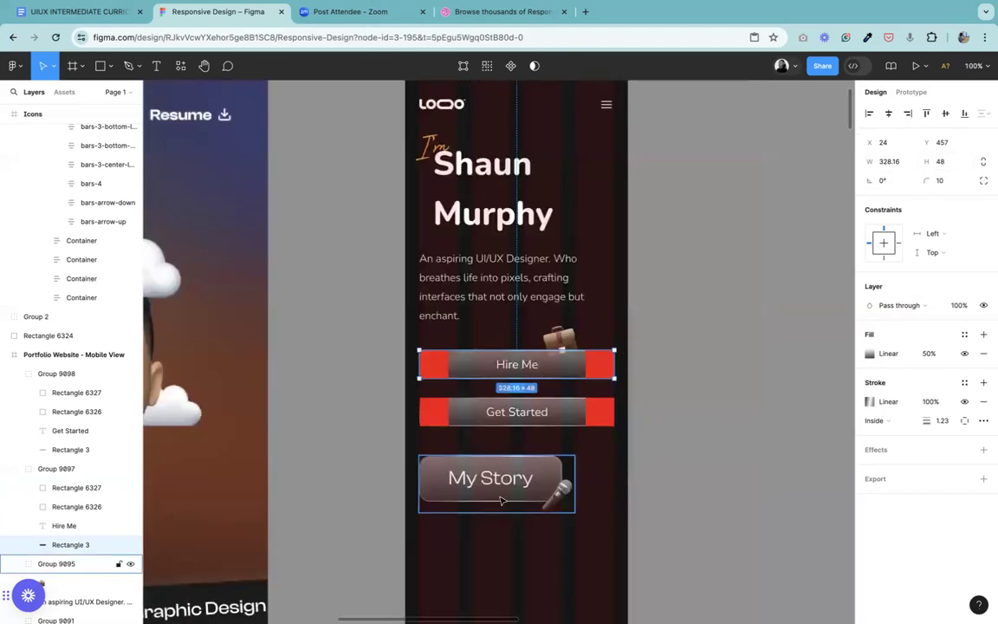
pyautogui.press('+')
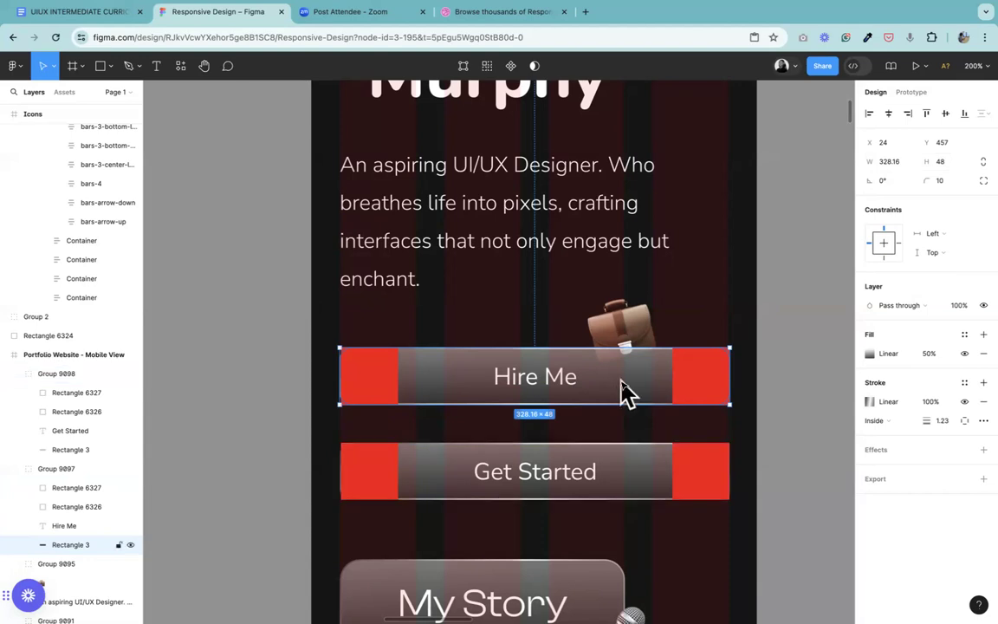
pyautogui.press('+')
pyautogui.press('-')
pyautogui.click(703, 381)
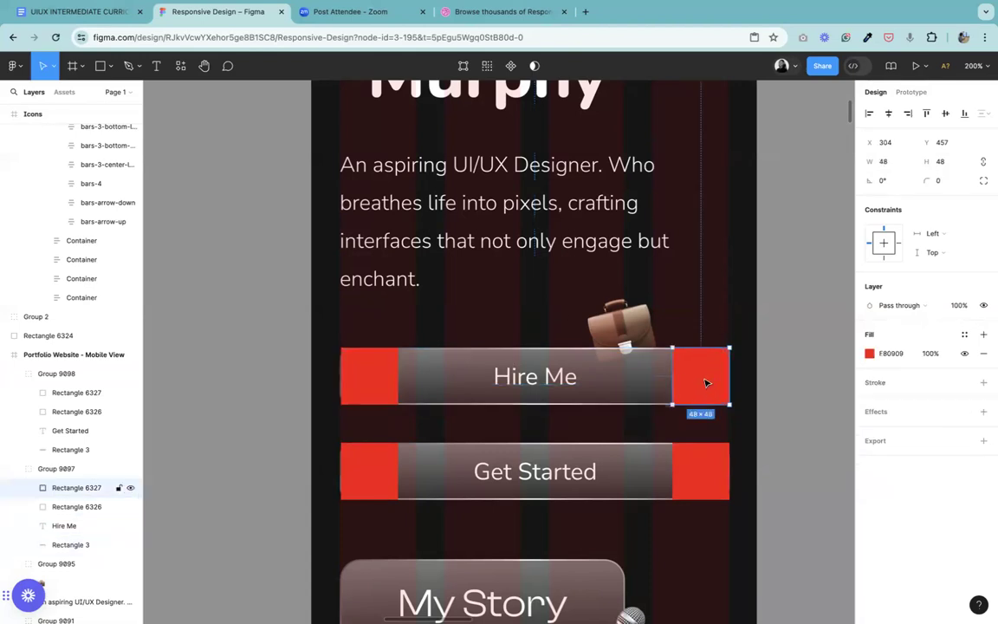
pyautogui.click(379, 379)
# Step: Stretch the Hire Me label's text box to a width of 231 so it fills the gap between the two red spacers
pyautogui.click(535, 374)
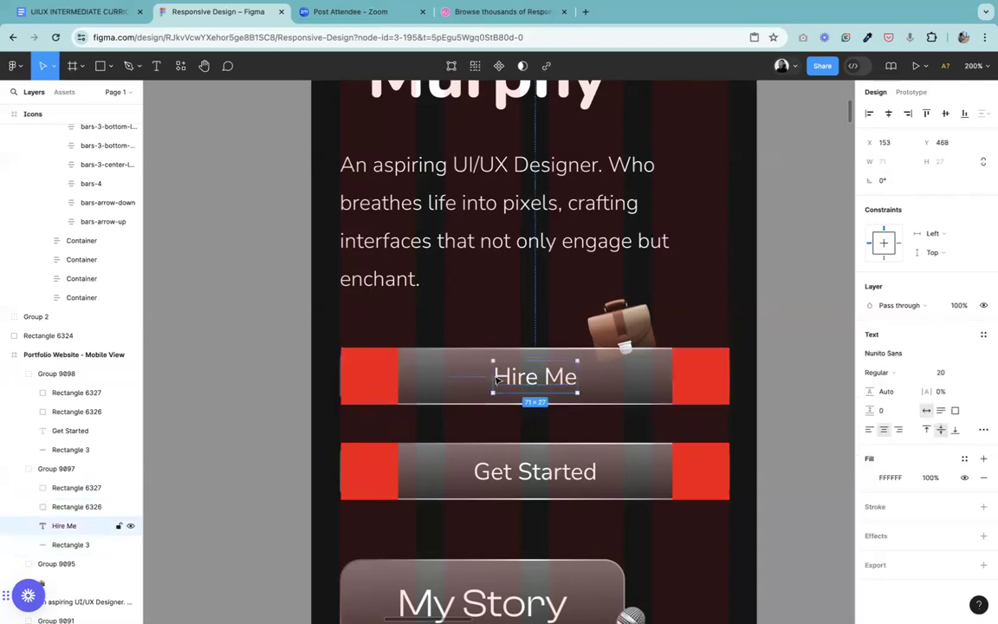
pyautogui.moveTo(434, 372); pyautogui.dragTo(399, 375)
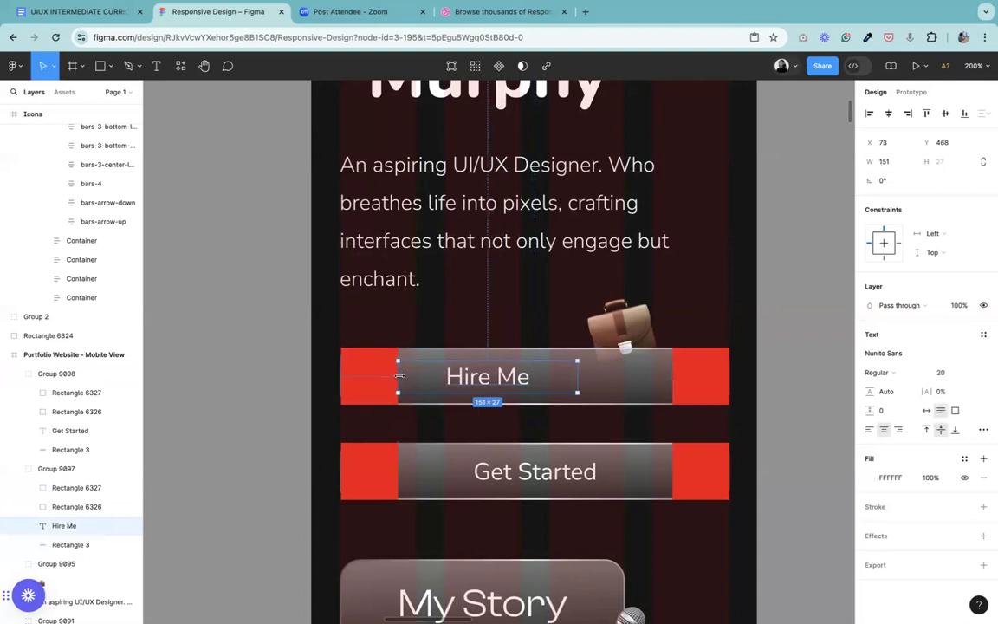
pyautogui.moveTo(577, 376); pyautogui.dragTo(672, 387)
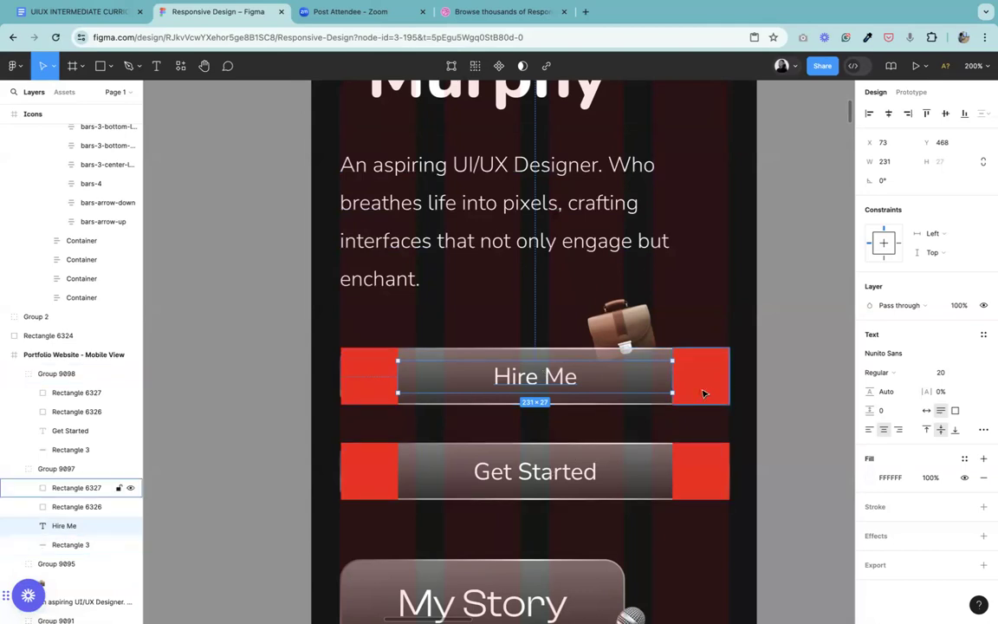
# Step: Change the lower button's label from Get Started to "My Story"
pyautogui.click(573, 475)
pyautogui.click(568, 475)
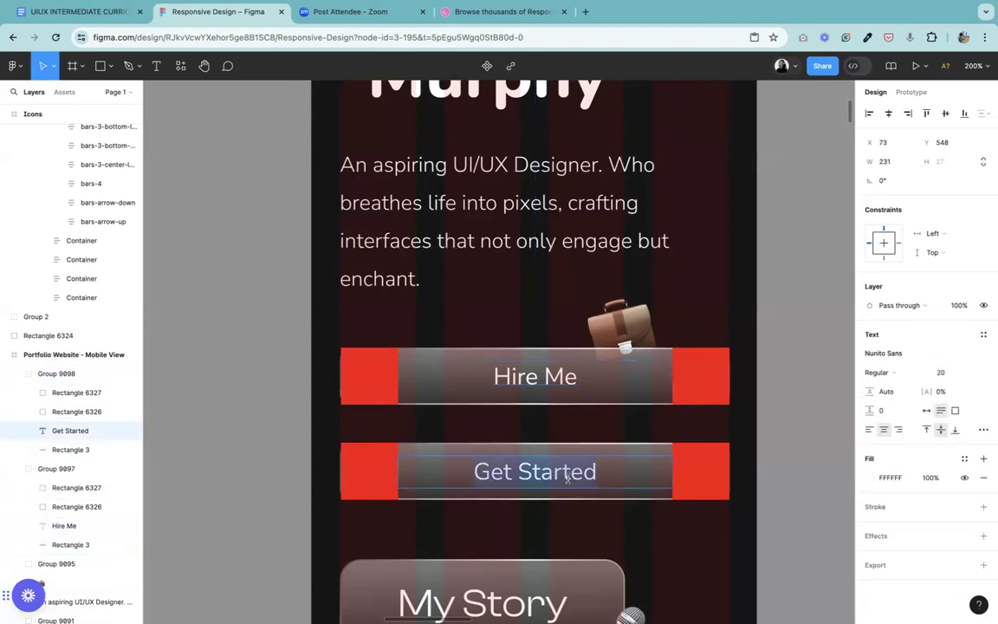
pyautogui.write('M')
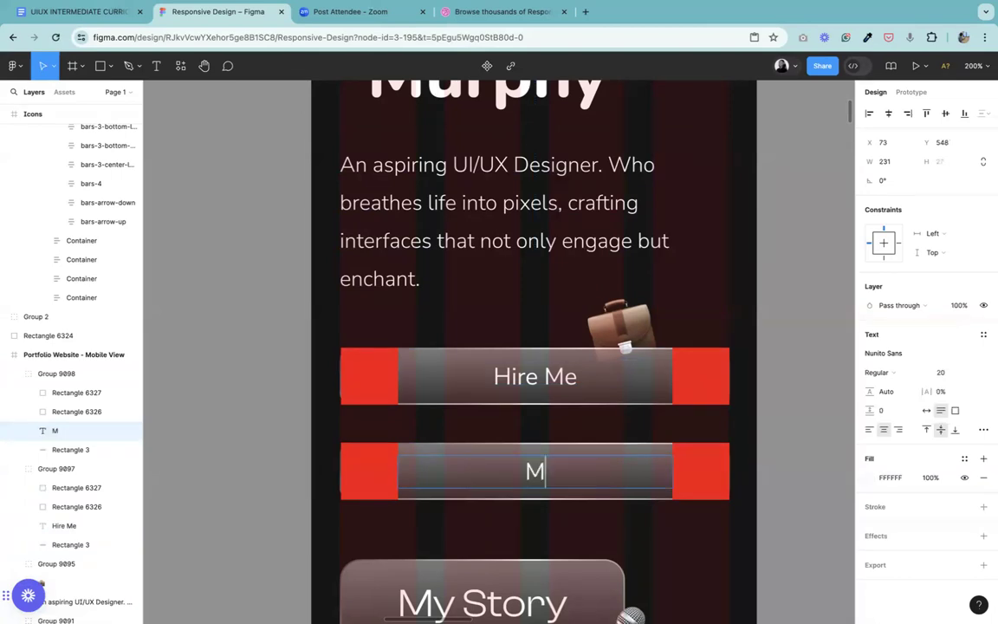
pyautogui.write('y St')
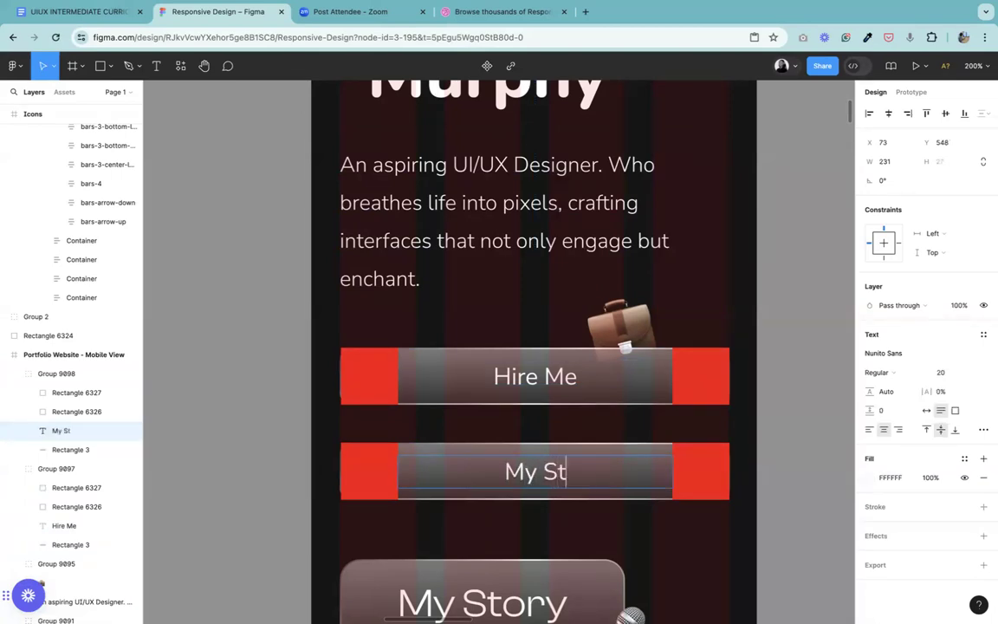
pyautogui.write('ory')
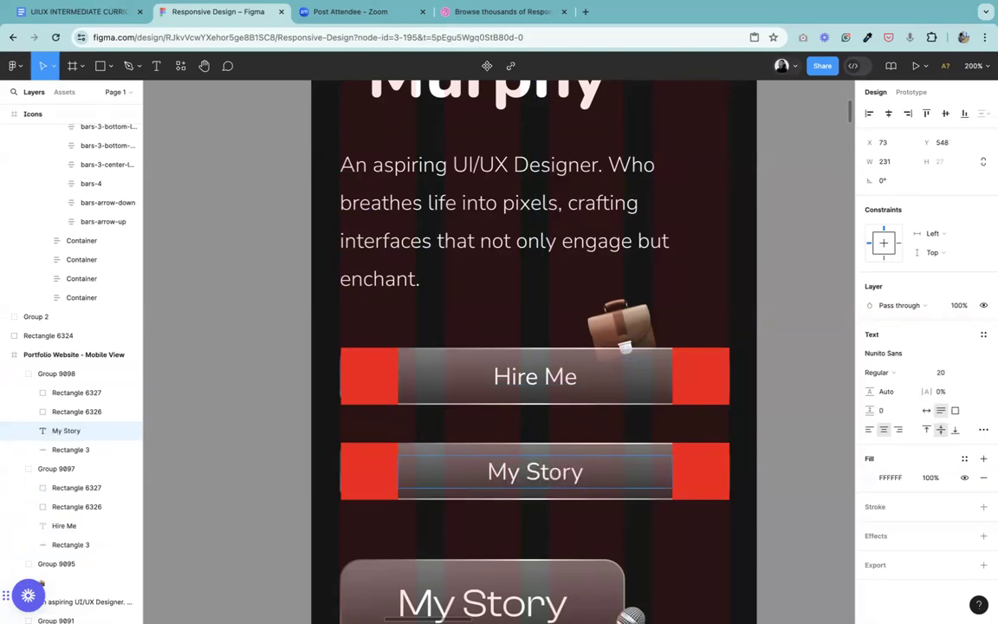
pyautogui.press('Escape')
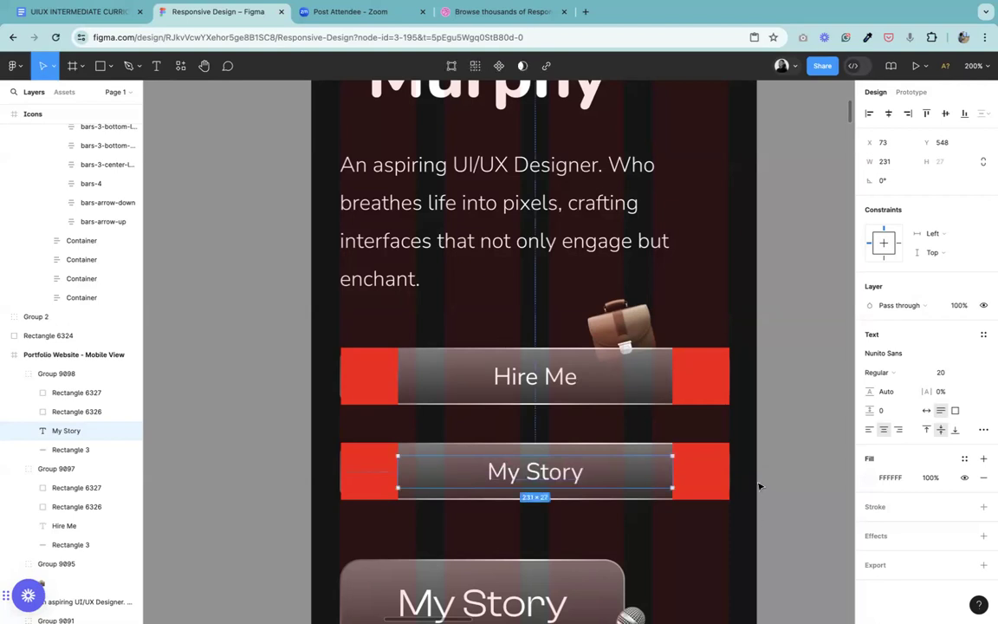
# Step: Delete both red spacer squares from the lower My Story button group
pyautogui.click(701, 475)
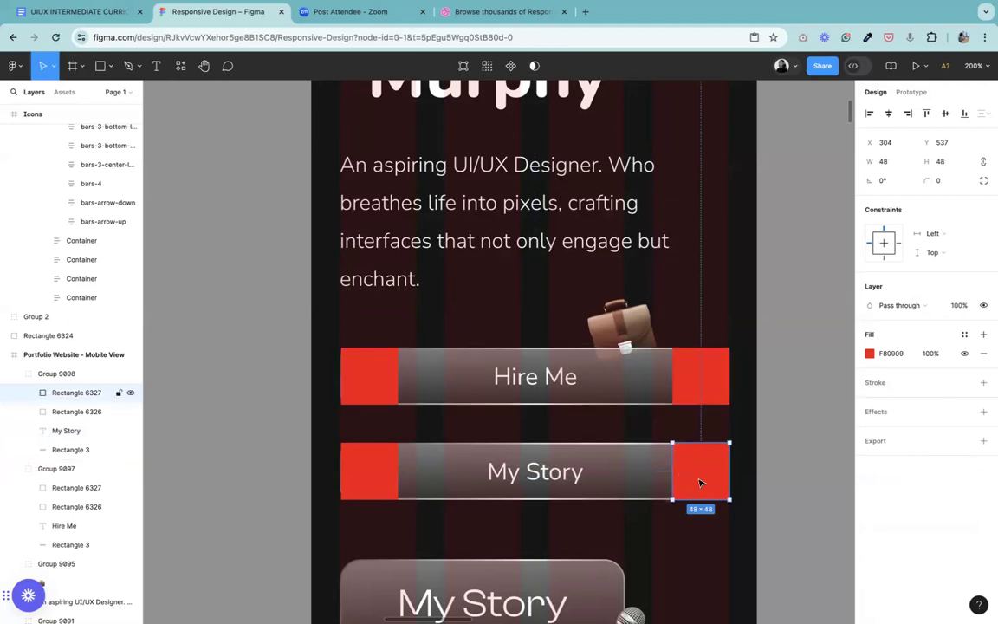
pyautogui.press('Delete')
pyautogui.click(384, 485)
pyautogui.click(384, 485)
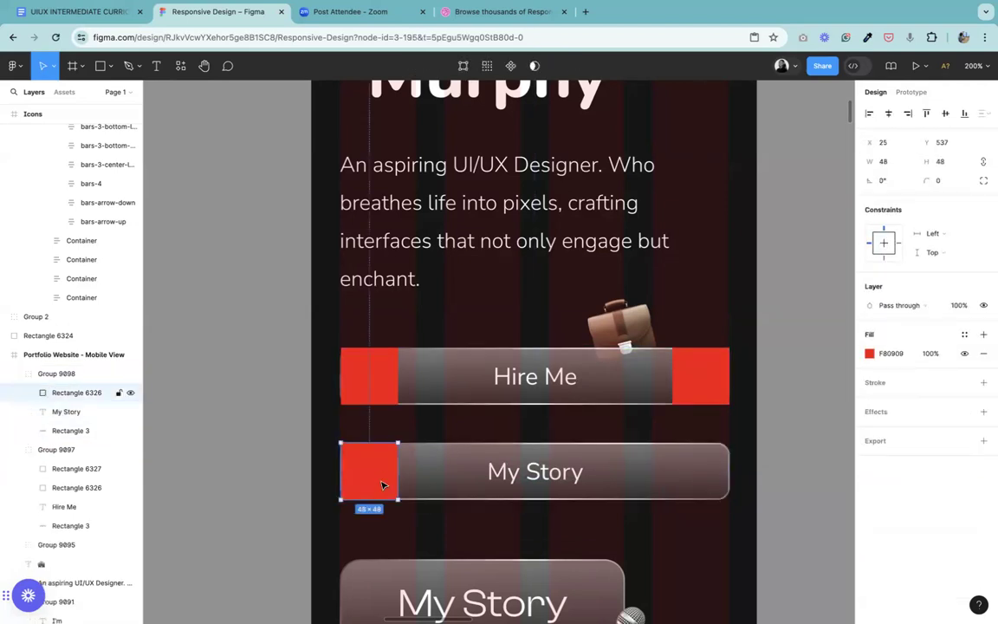
pyautogui.press('Delete')
pyautogui.click(531, 482)
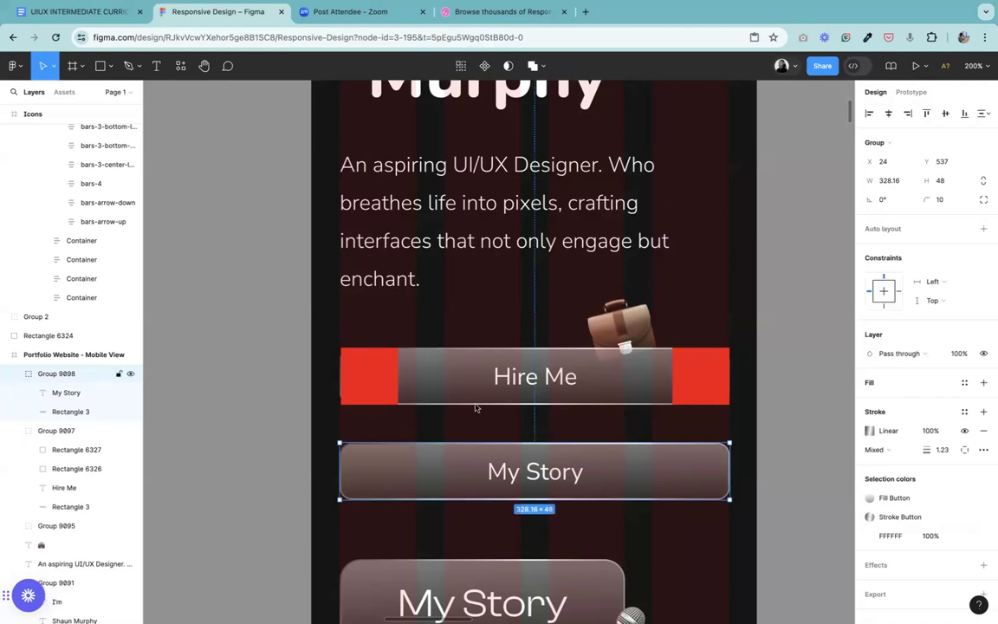
# Step: Delete both red spacer squares from the Hire Me button group
pyautogui.doubleClick(693, 373)
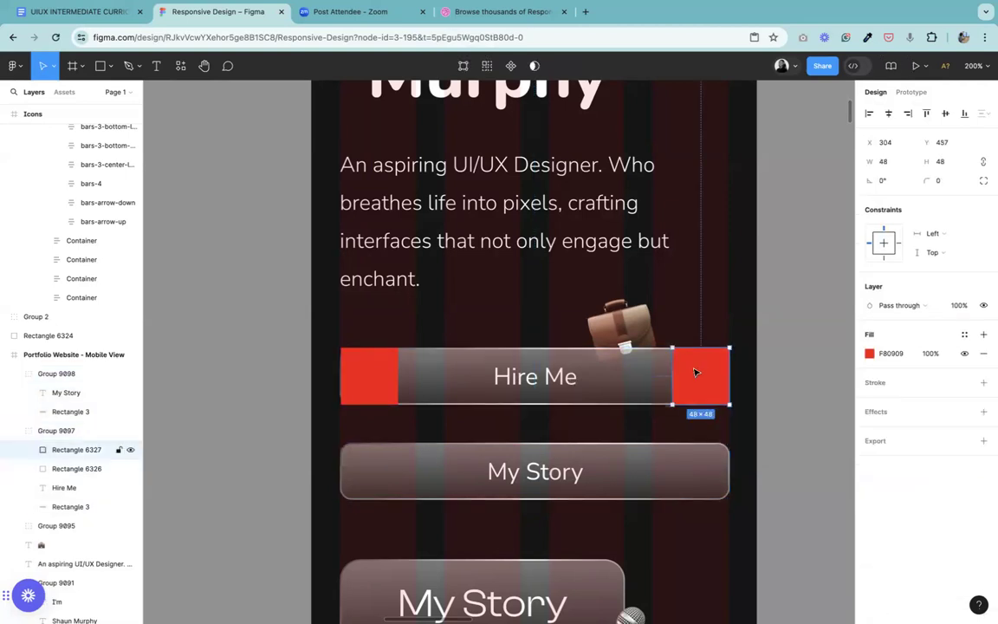
pyautogui.press('Delete')
pyautogui.doubleClick(382, 386)
pyautogui.press('Delete')
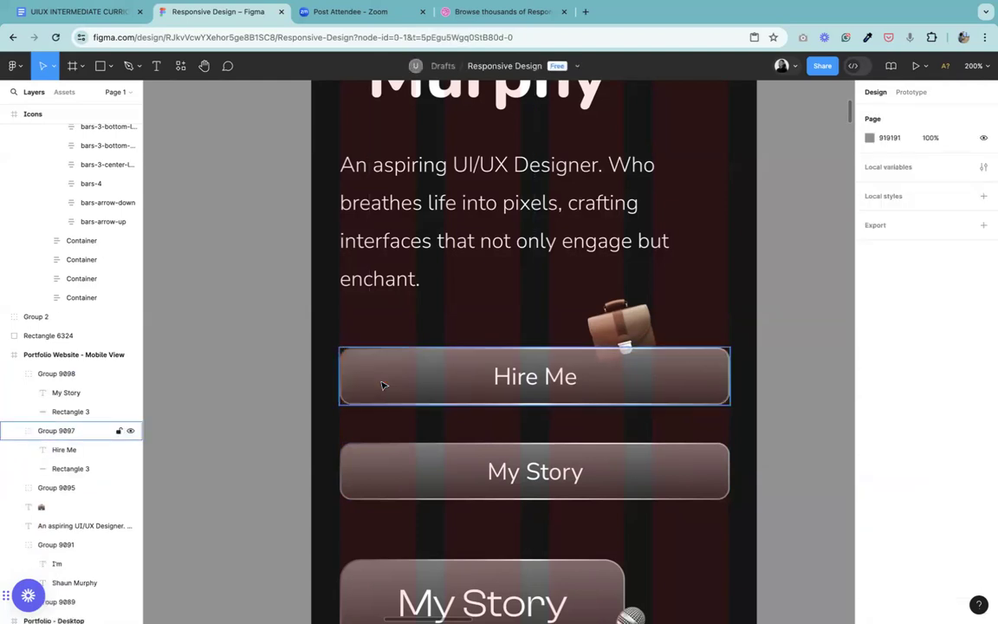
# Step: Bring the briefcase emoji above the Hire Me button to the front of the layer order
pyautogui.click(620, 325)
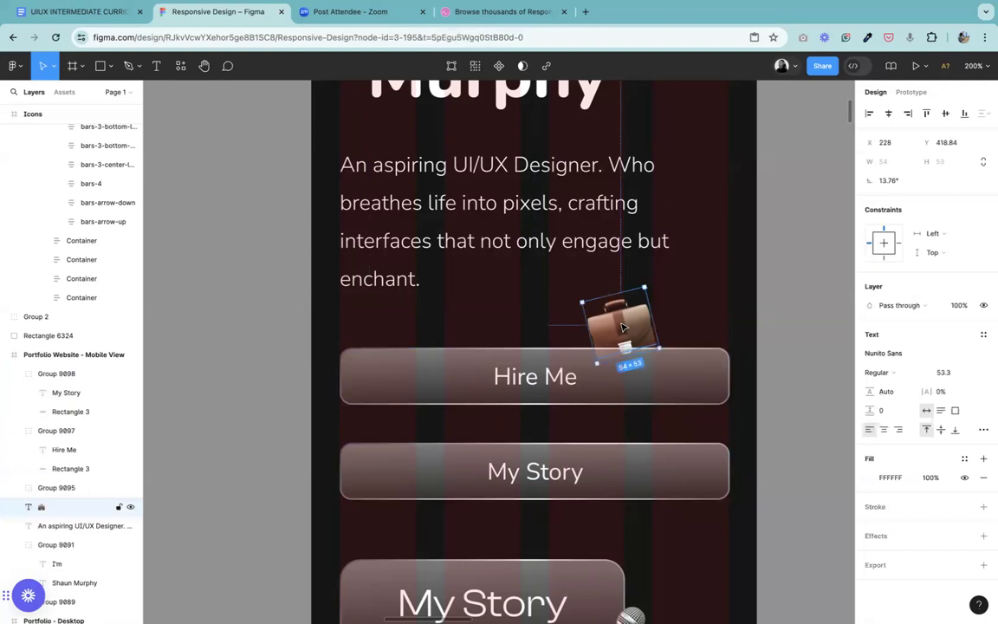
pyautogui.rightClick(621, 326)
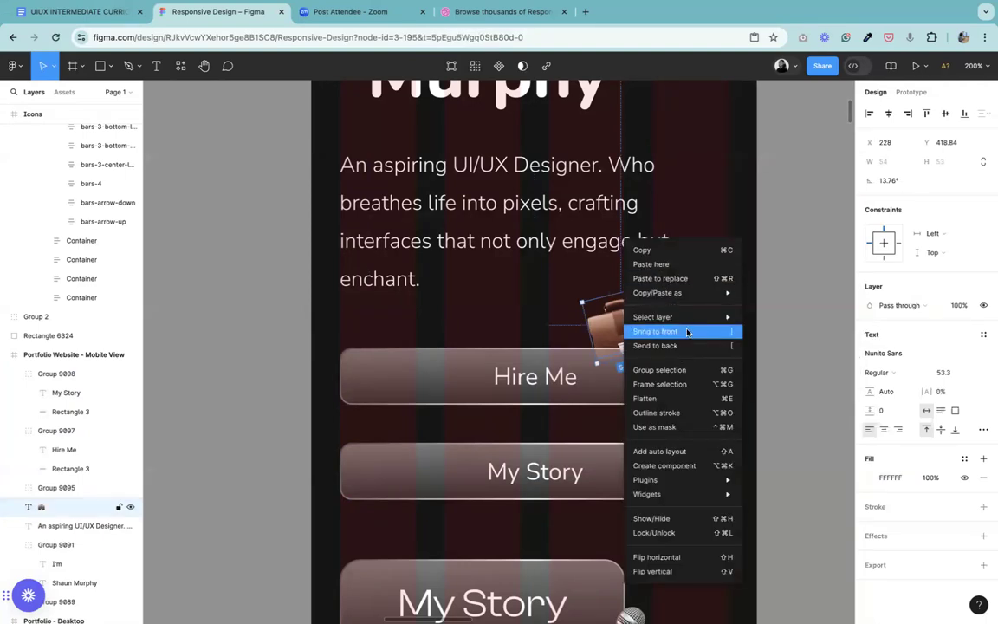
pyautogui.click(689, 333)
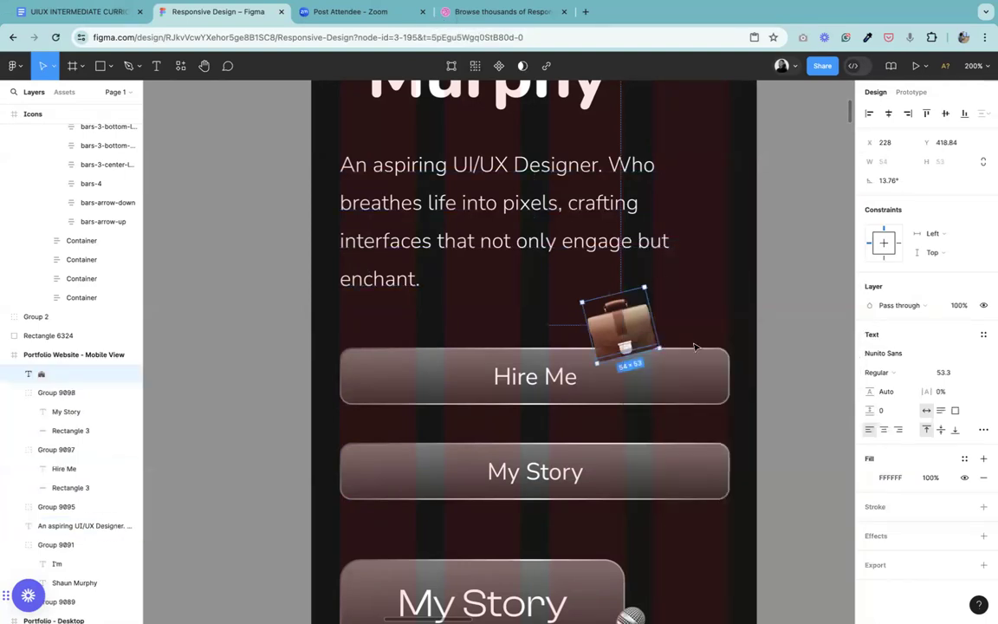
# Step: Set the vertical spacing between the briefcase emoji and the Hire Me button group to -12
pyautogui.click(709, 401)
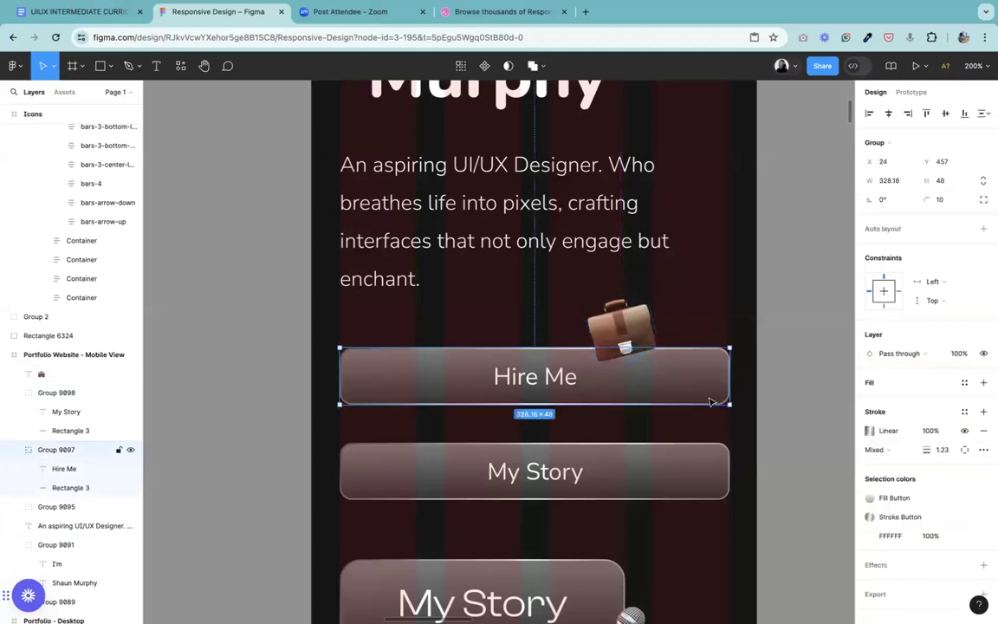
pyautogui.keyDown('shift'); pyautogui.click(616, 322); pyautogui.keyUp('shift')
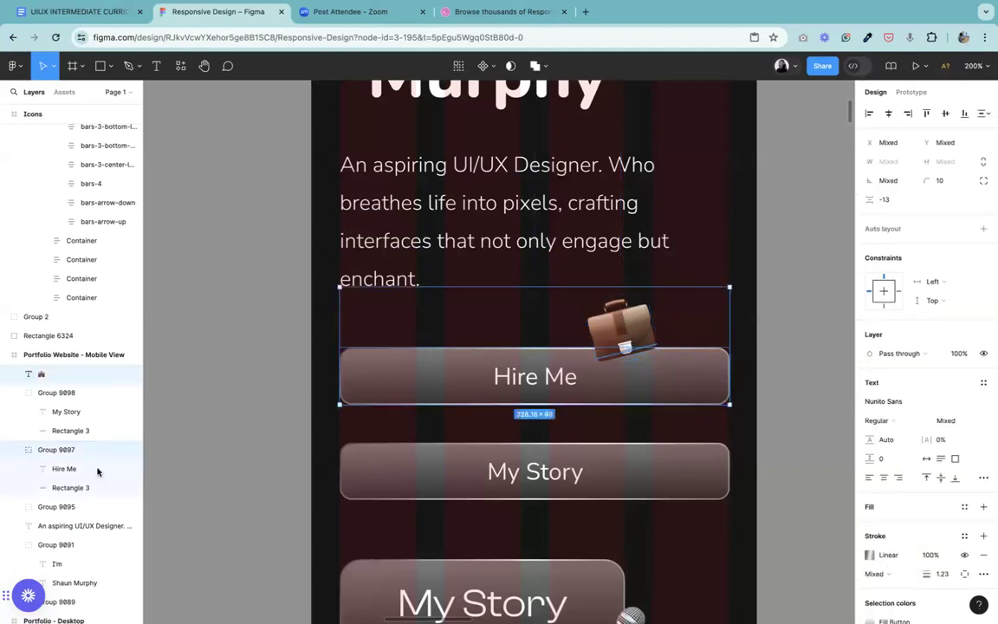
pyautogui.click(899, 199)
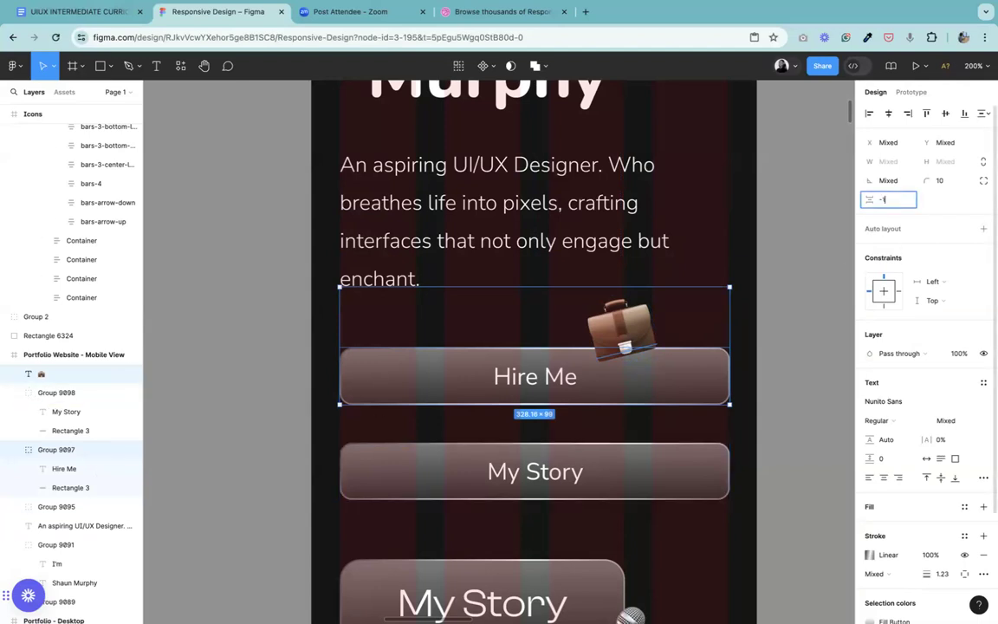
pyautogui.write('-12')
pyautogui.press('Return')
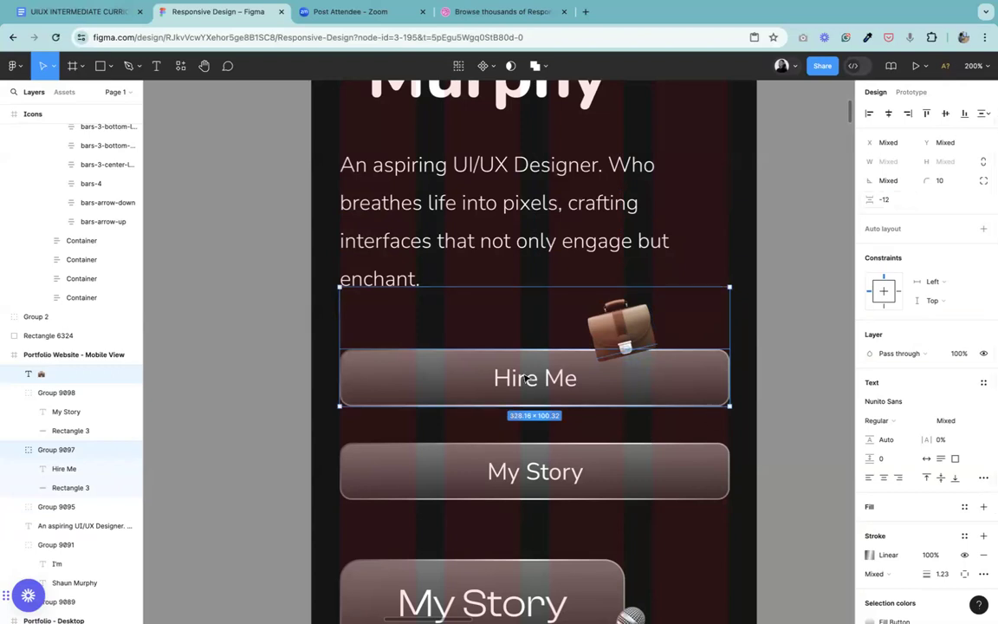
# Step: Set the font size of the briefcase emoji above the Hire Me button to 24
pyautogui.click(605, 344)
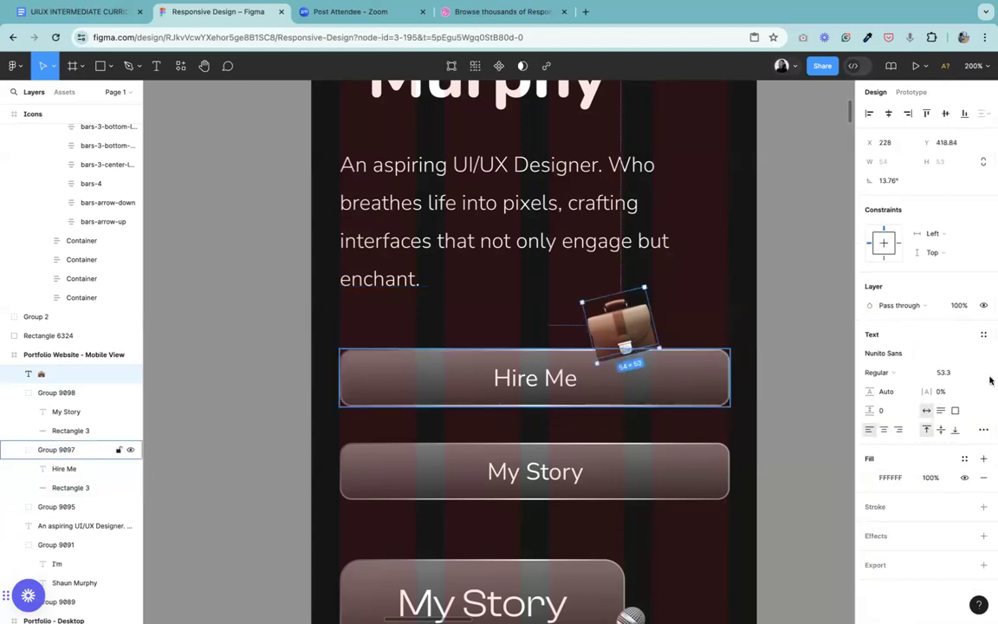
pyautogui.click(951, 373)
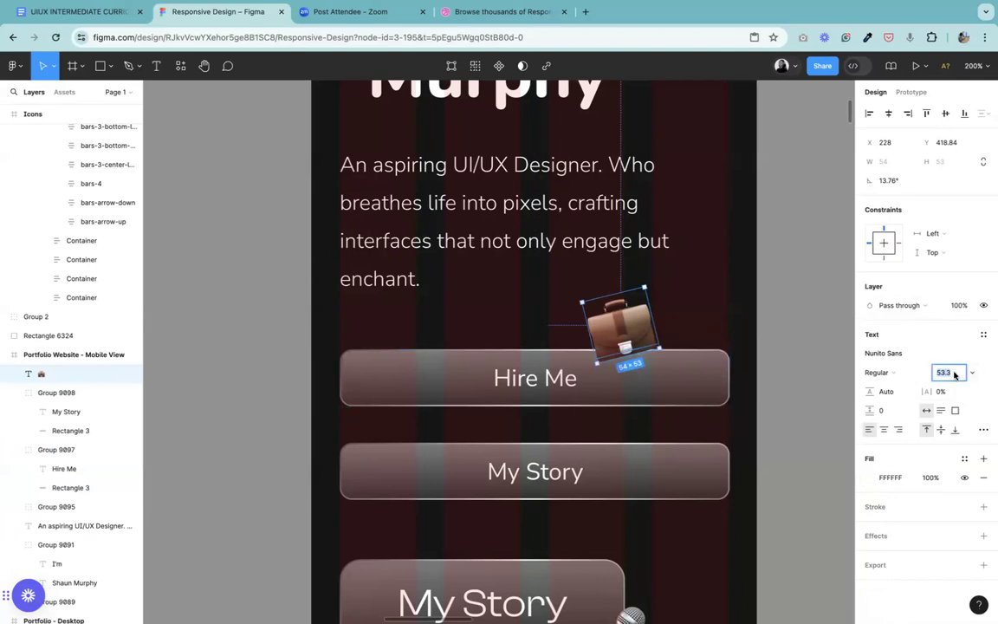
pyautogui.press('Return')
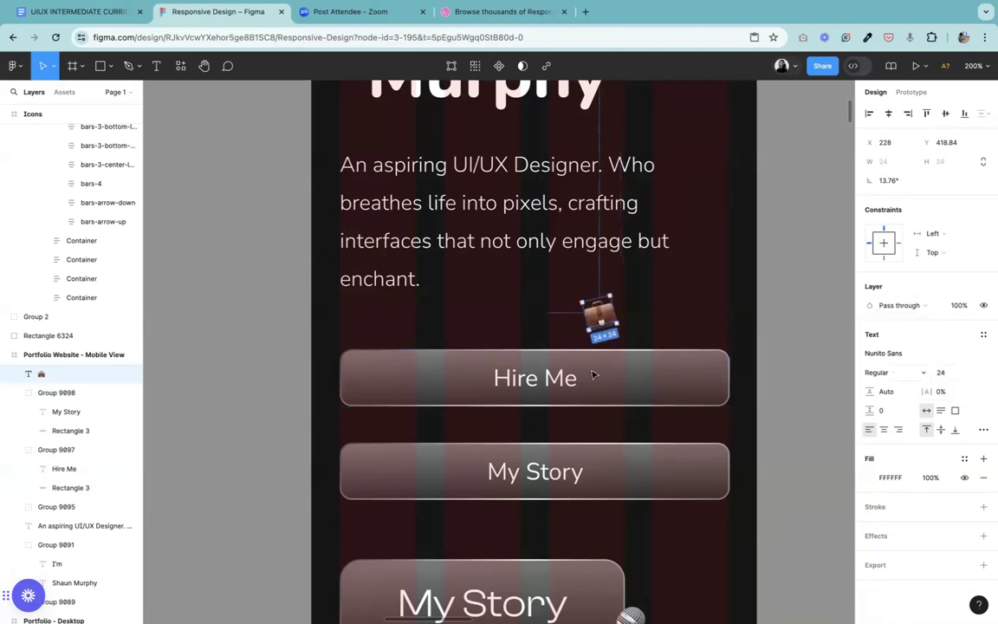
# Step: Move the briefcase emoji down so it overlaps the Hire Me button's top edge, at about X 228, Y 446
pyautogui.moveTo(605, 325); pyautogui.dragTo(605, 349)
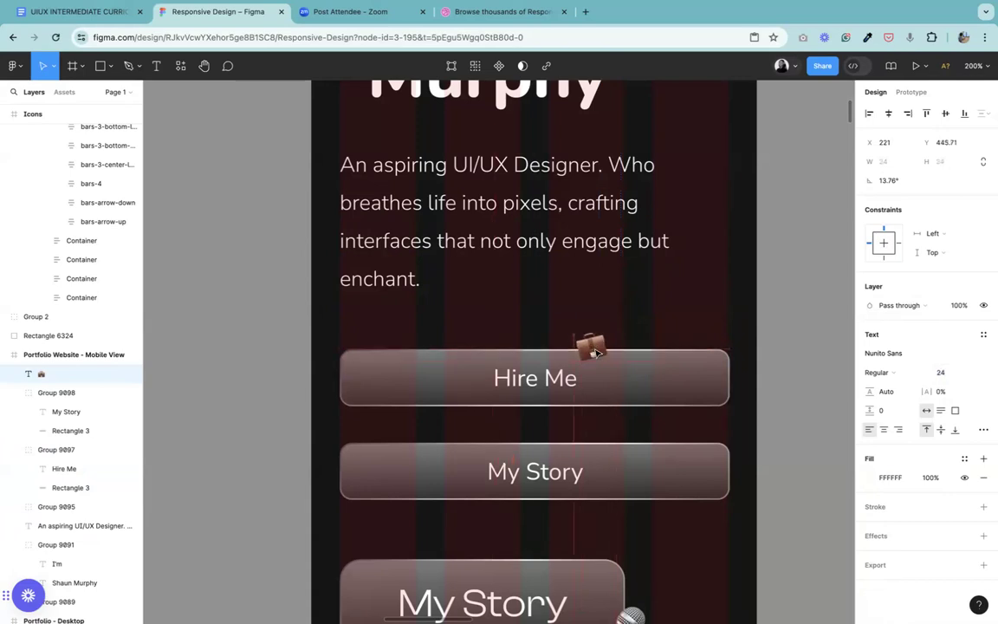
pyautogui.press('Left')
pyautogui.press('Left')
pyautogui.press('Left')
pyautogui.press('Left')
pyautogui.press('Left')
pyautogui.press('Left')
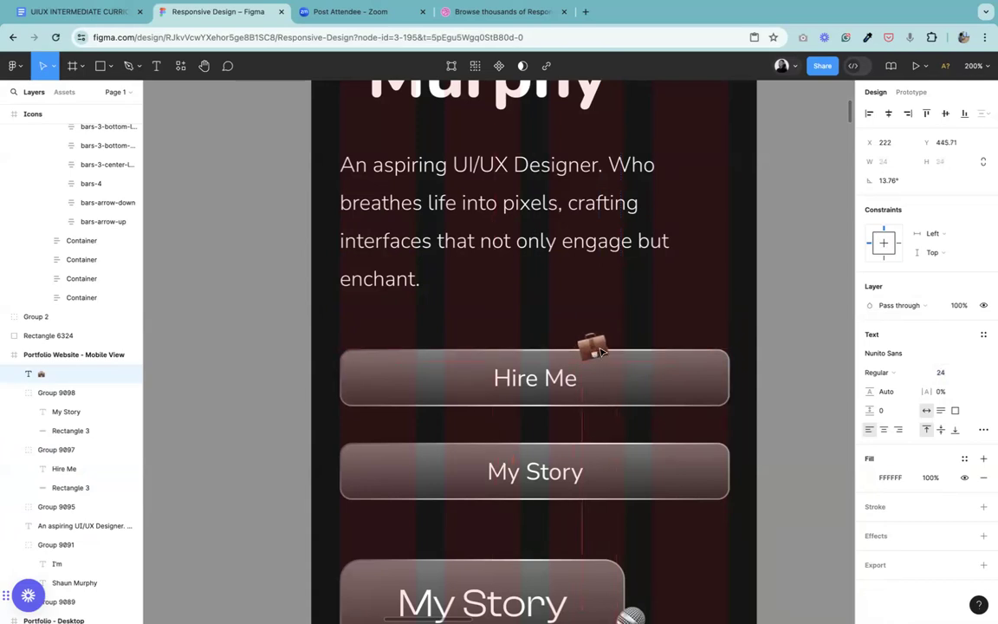
pyautogui.press('Right')
pyautogui.press('Right')
pyautogui.press('Right')
pyautogui.press('Right')
pyautogui.press('Right')
pyautogui.press('Right')
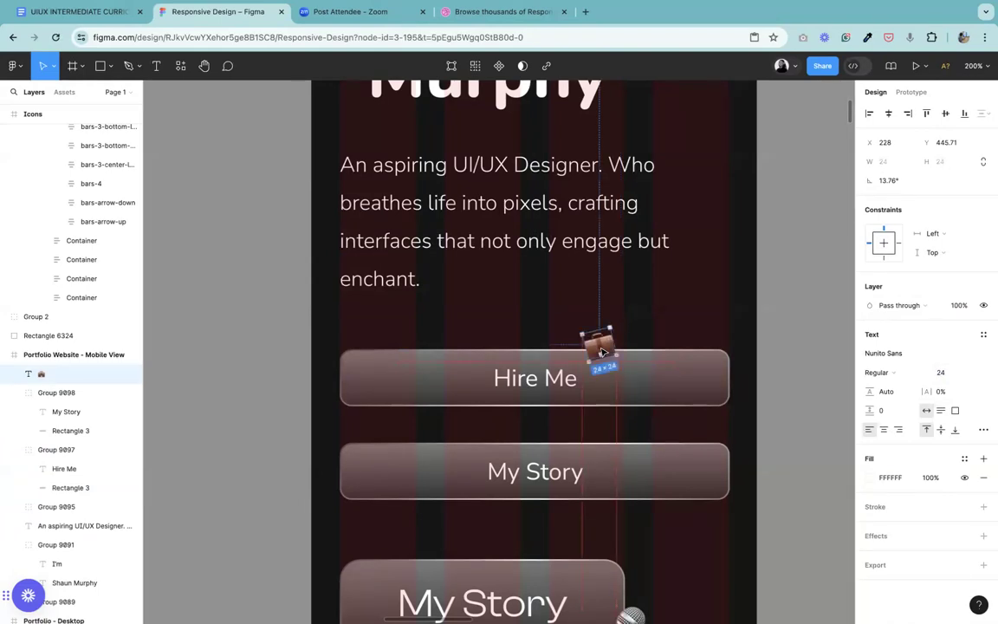
pyautogui.press('Escape')
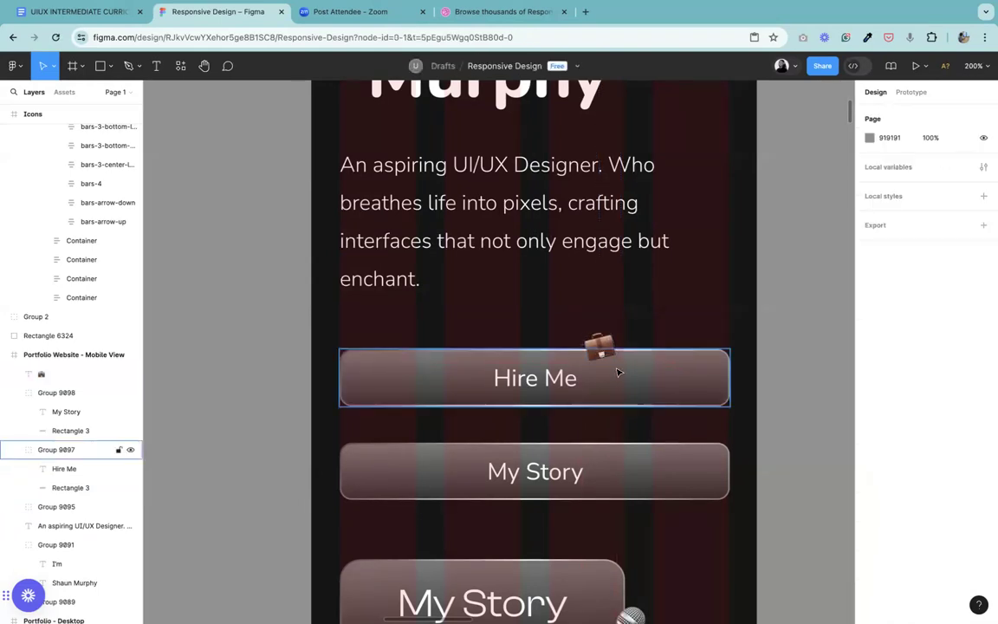
# Step: Group the briefcase emoji with the Hire Me button
pyautogui.click(611, 364)
pyautogui.keyDown('shift'); pyautogui.click(600, 344); pyautogui.keyUp('shift')
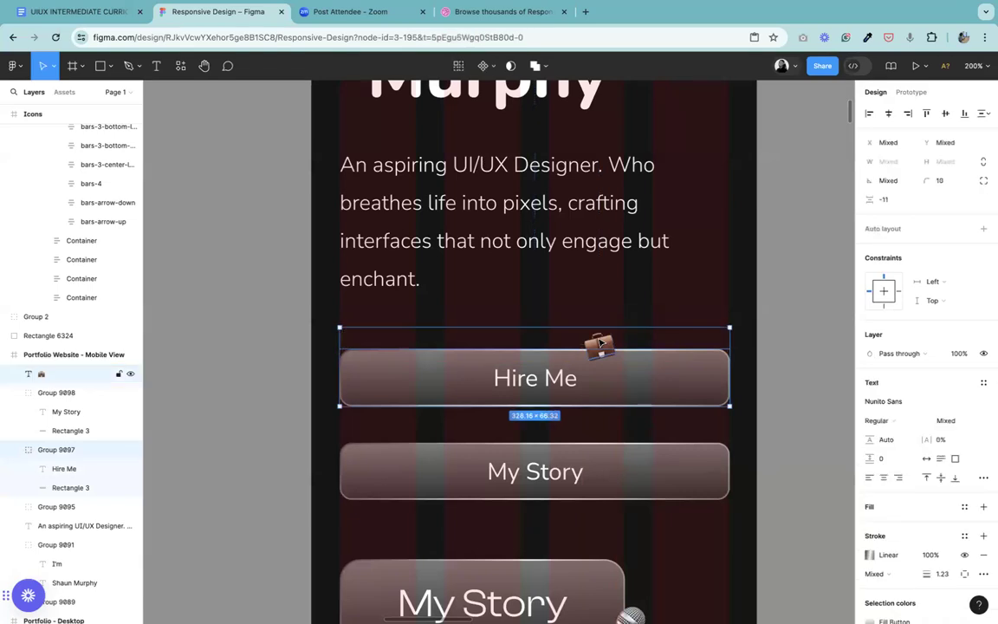
pyautogui.hotkey('ctrl', 'g')
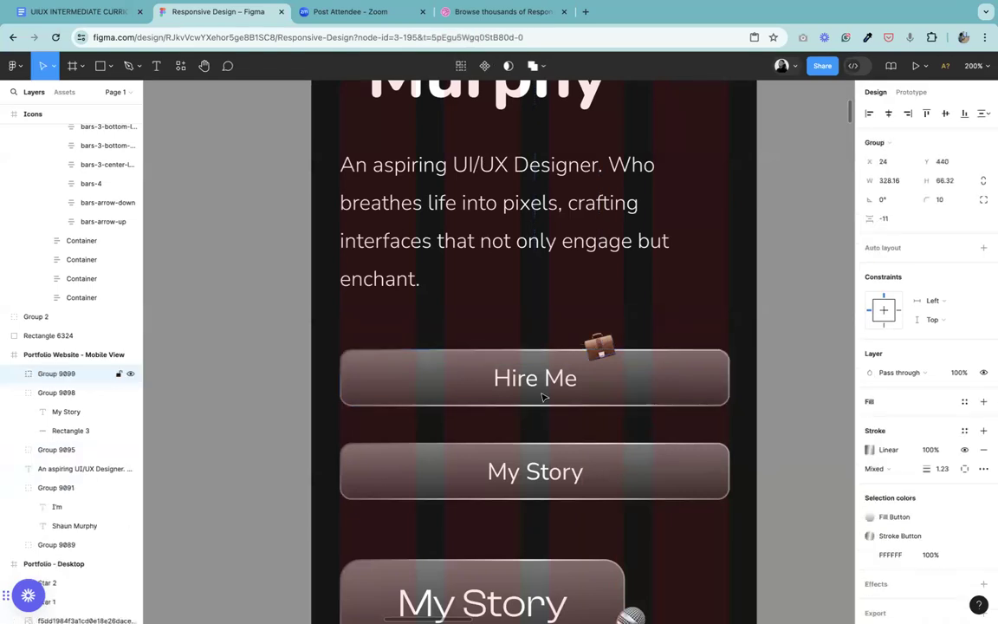
# Step: Move the microphone emoji up to the full-width My Story button and delete the larger leftover My Story button below it
pyautogui.hotkey('shift', '0')
pyautogui.click(559, 498)
pyautogui.doubleClick(559, 502)
pyautogui.moveTo(557, 504); pyautogui.dragTo(554, 409)
pyautogui.click(519, 479)
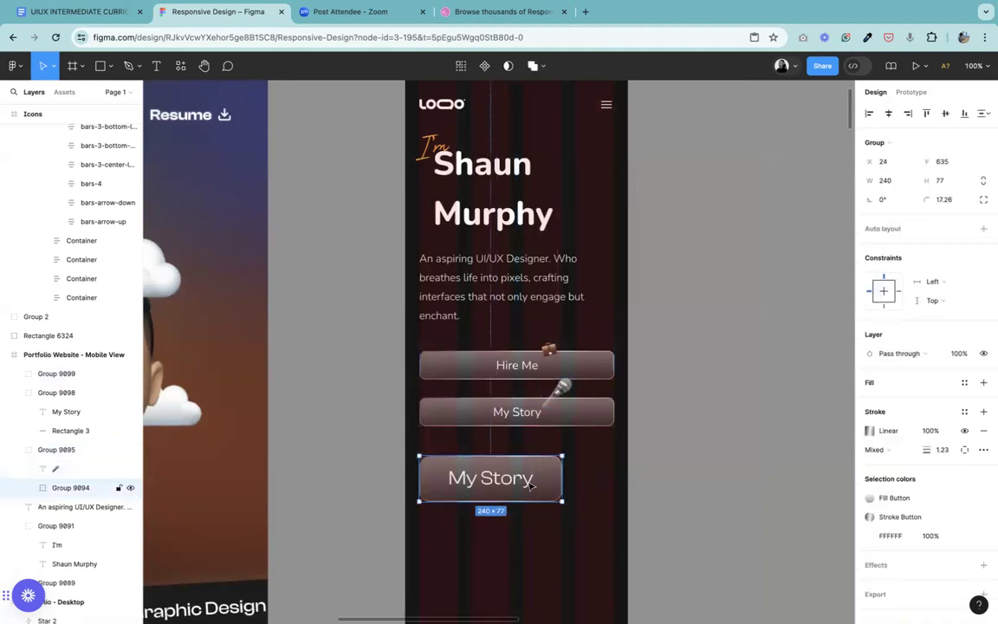
pyautogui.press('Delete')
# Step: Bring the microphone emoji group to the front and ungroup it
pyautogui.press('+')
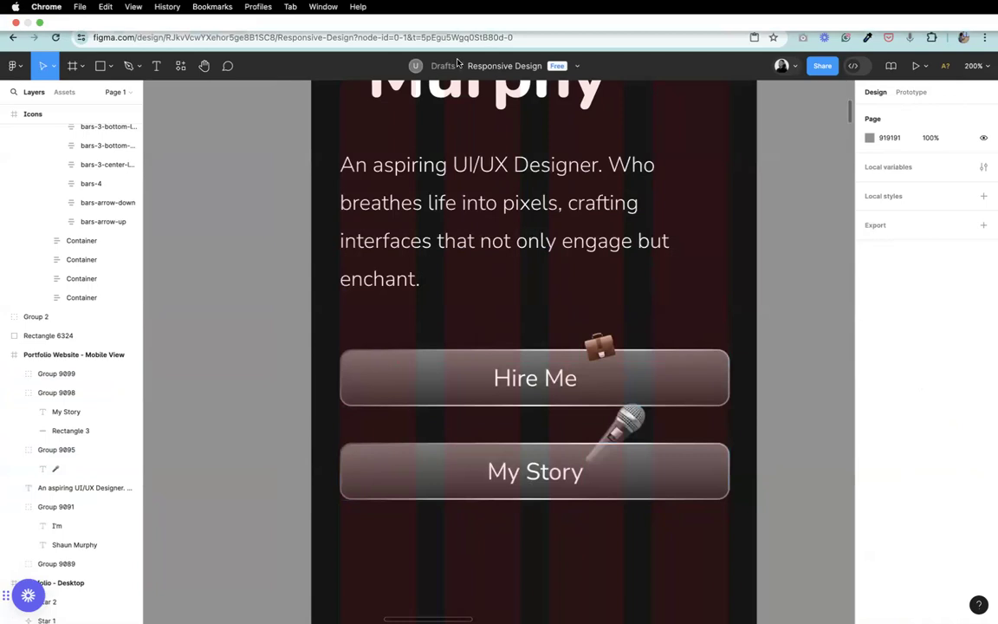
pyautogui.click(627, 419)
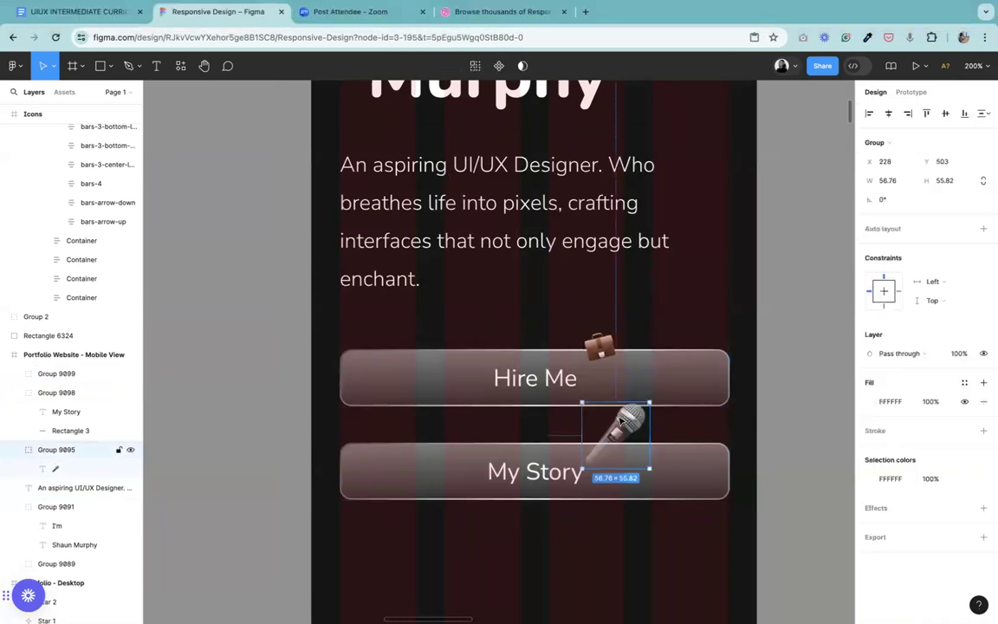
pyautogui.rightClick(620, 419)
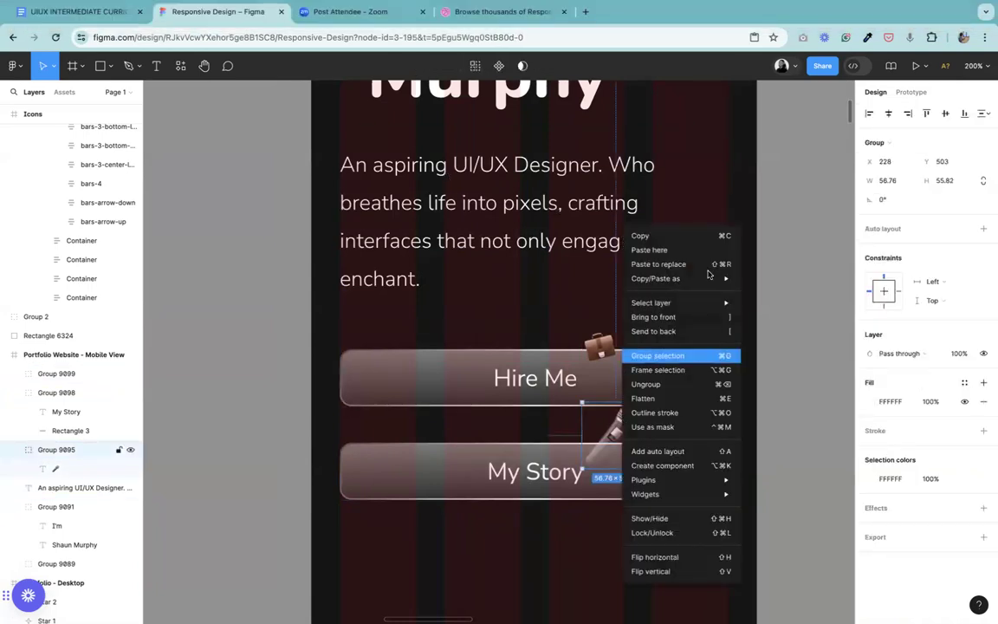
pyautogui.click(672, 318)
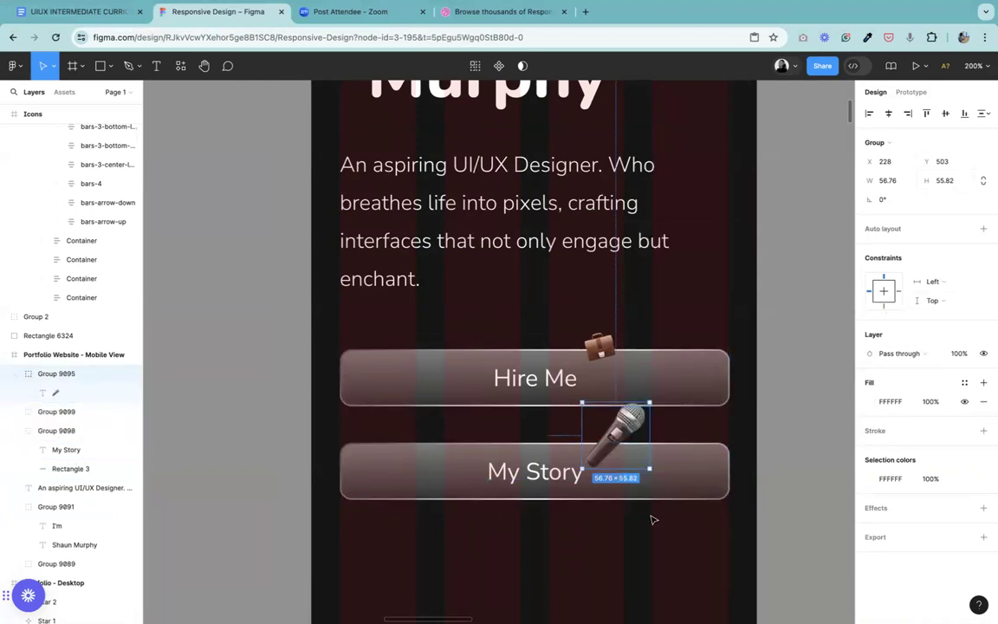
pyautogui.rightClick(620, 419)
pyautogui.click(654, 386)
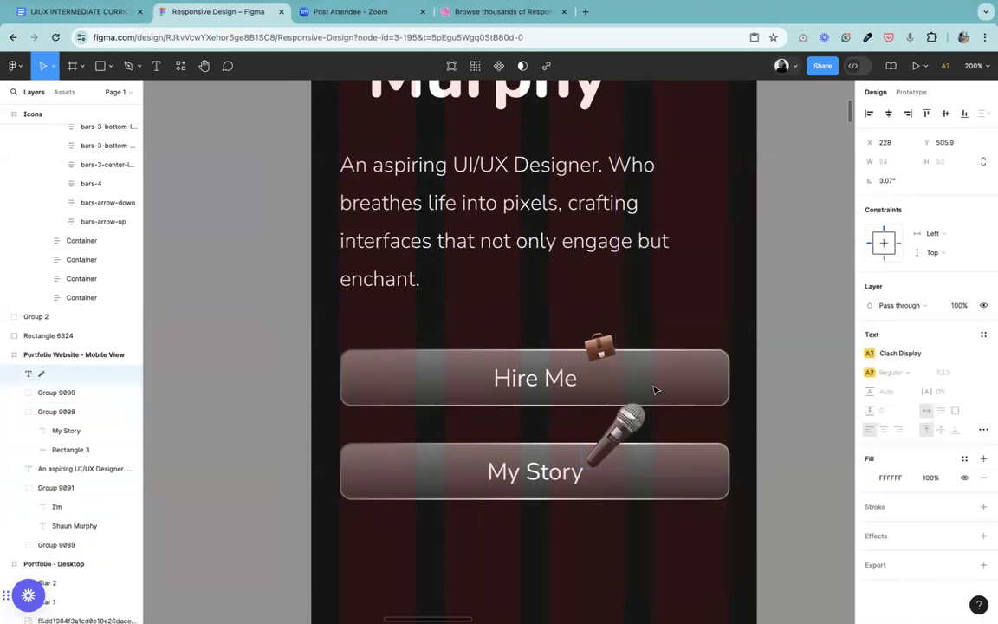
# Step: Change the microphone emoji's font to Nunito Sans
pyautogui.click(906, 352)
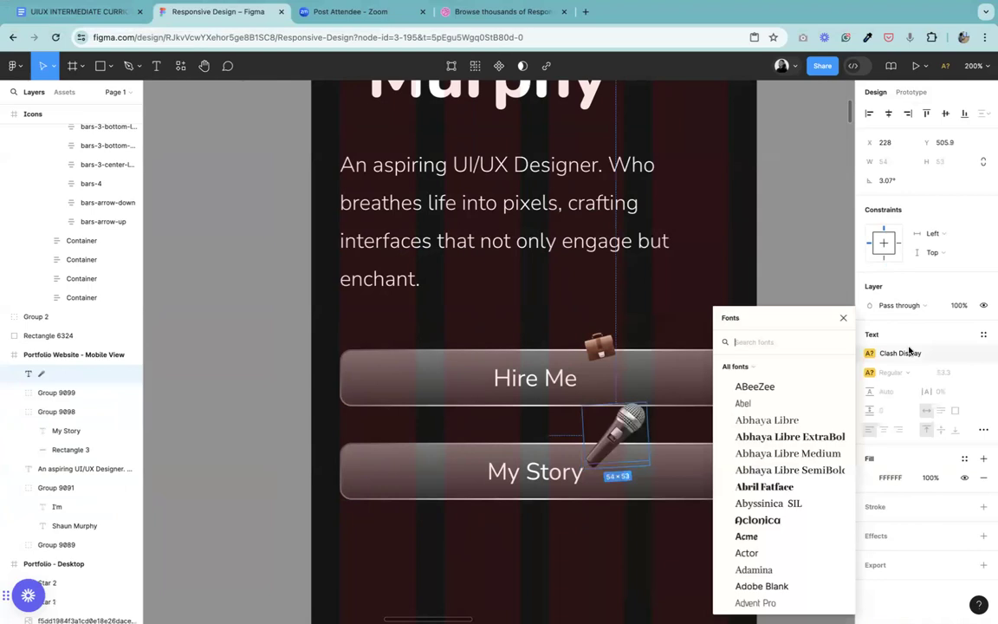
pyautogui.write('nu')
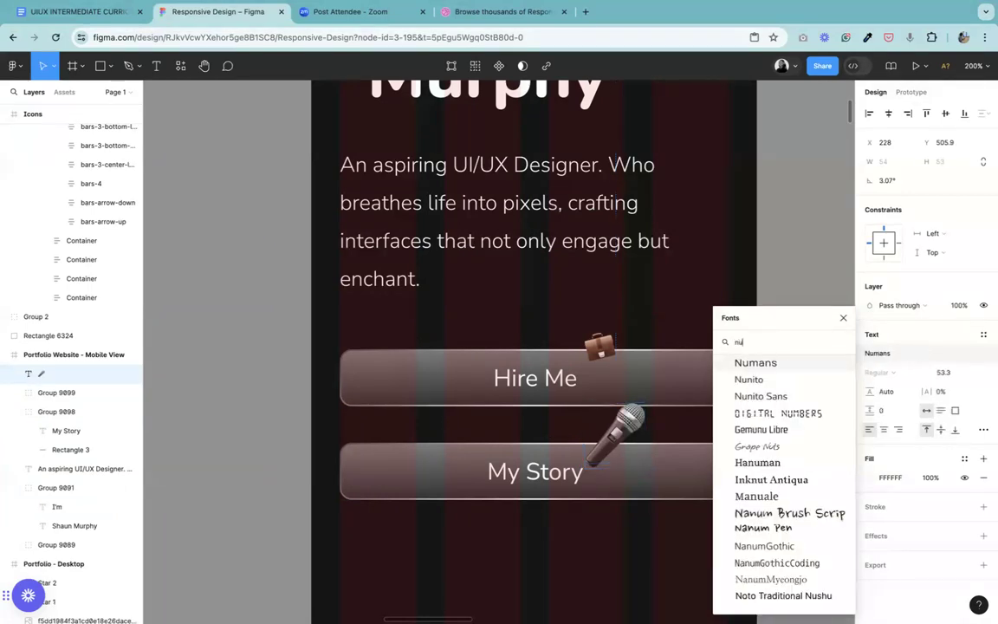
pyautogui.click(762, 396)
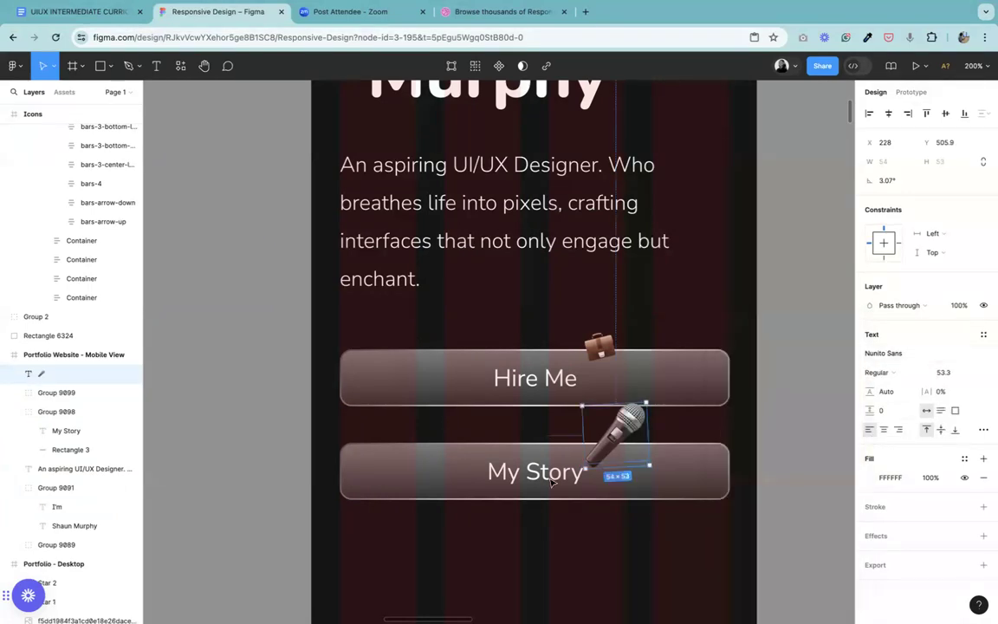
# Step: Set the microphone emoji's font size to 24
pyautogui.click(948, 373)
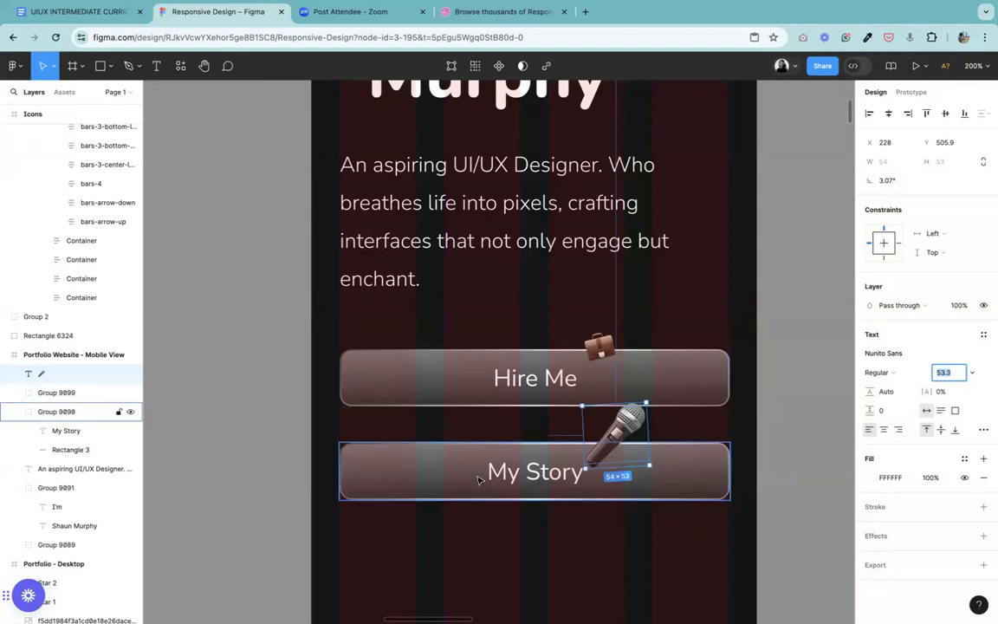
pyautogui.click(522, 474)
pyautogui.click(522, 474)
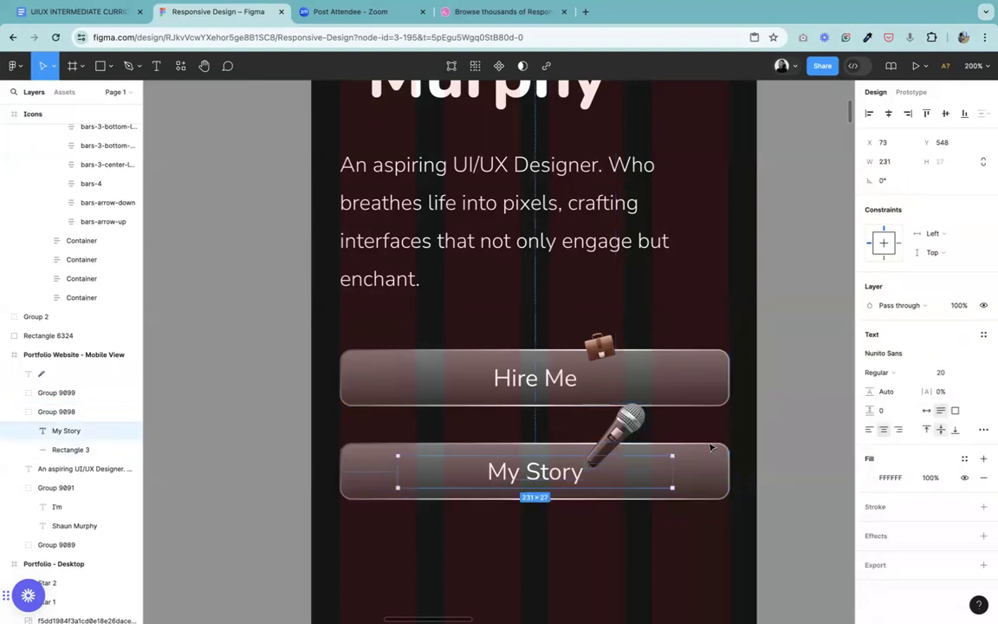
pyautogui.click(633, 428)
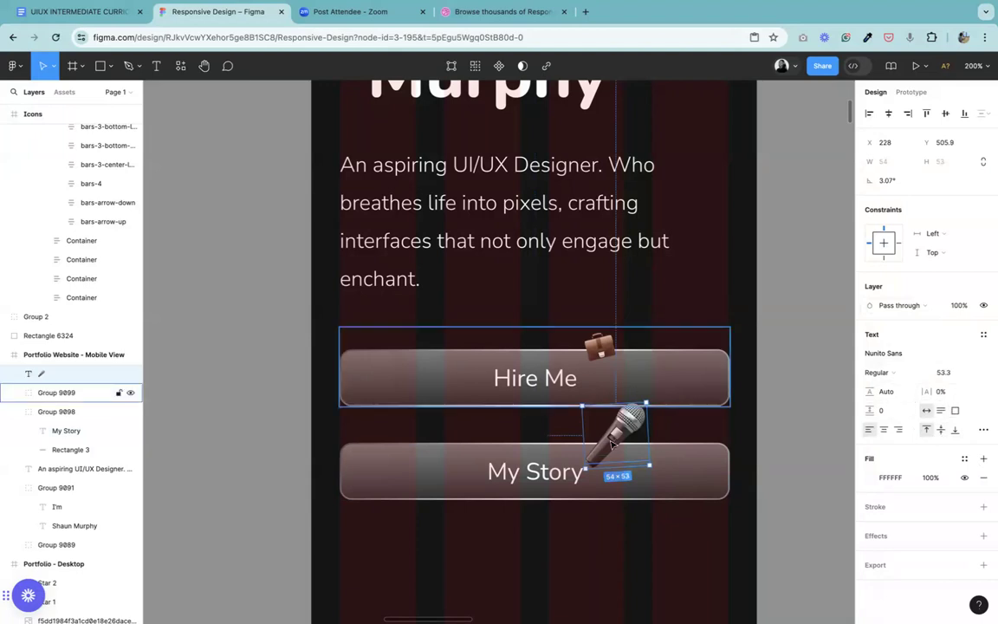
pyautogui.click(952, 376)
pyautogui.press('Return')
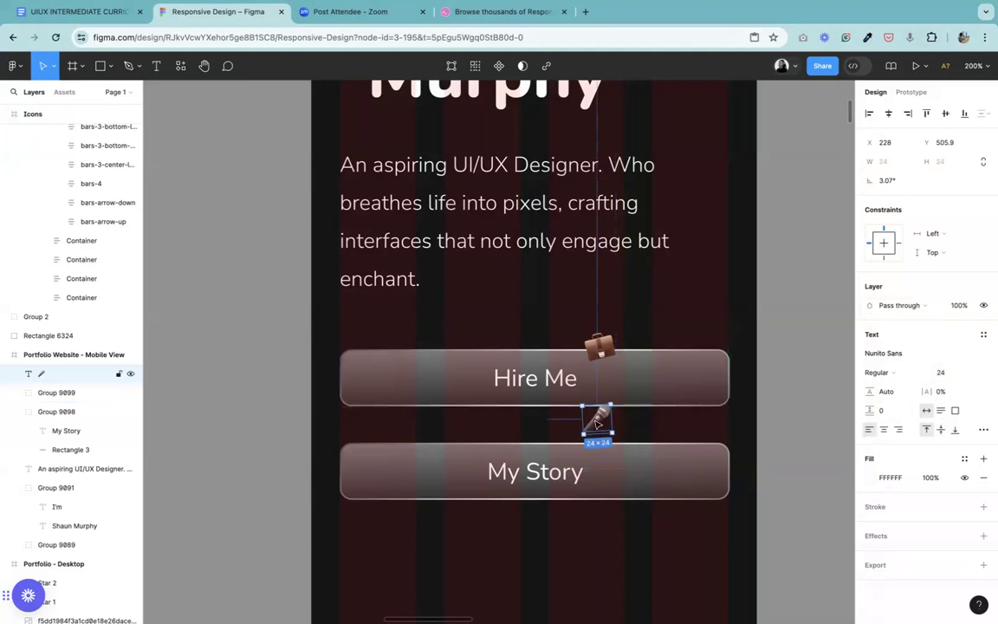
# Step: Move the microphone emoji down so it overlaps the My Story button's top edge, at about X 228, Y 527
pyautogui.moveTo(597, 424); pyautogui.dragTo(596, 446)
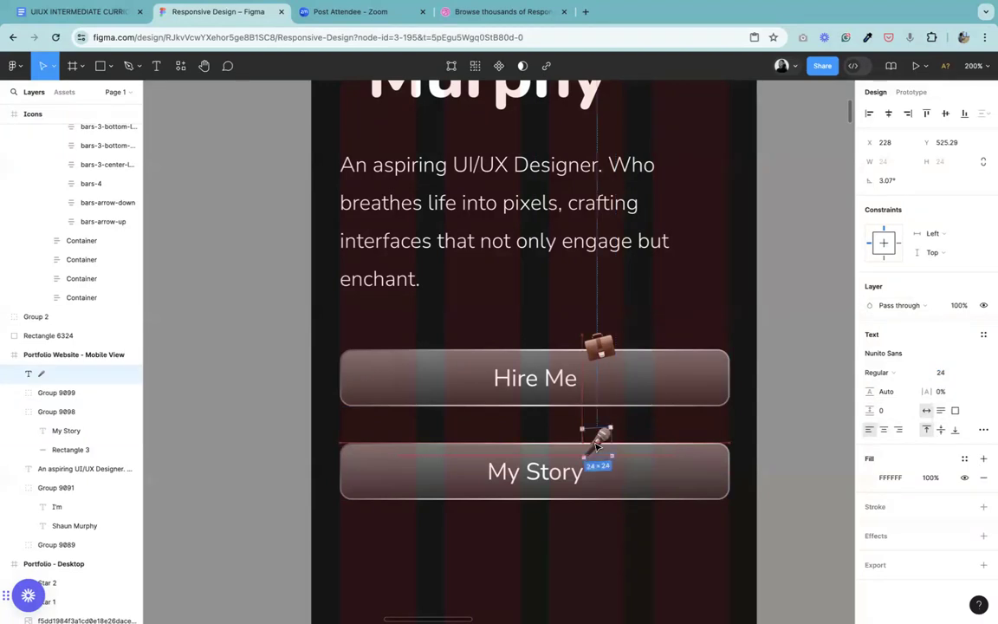
pyautogui.press('Down')
pyautogui.press('Down')
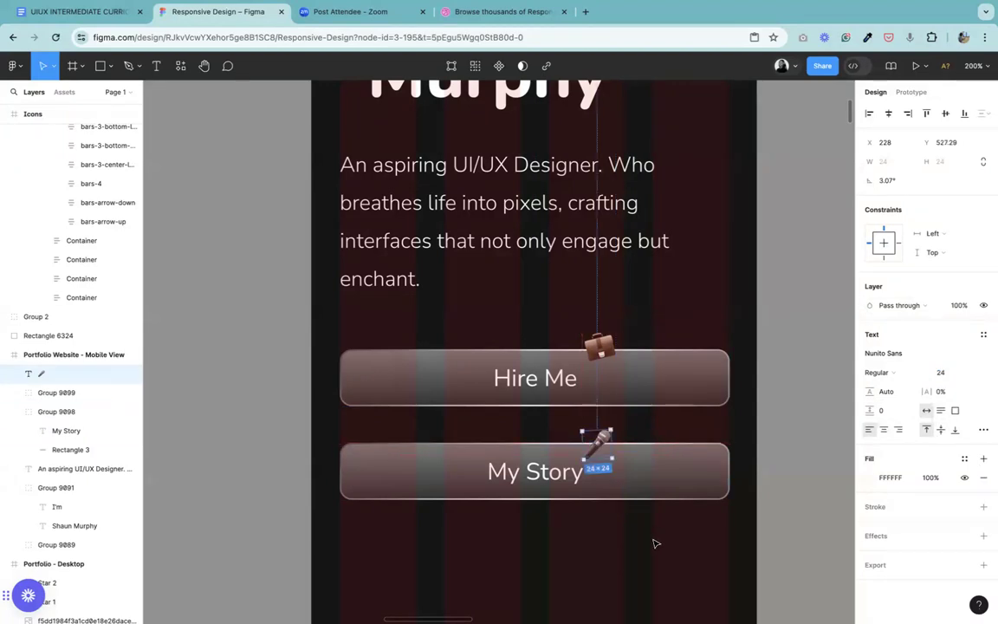
pyautogui.click(619, 436)
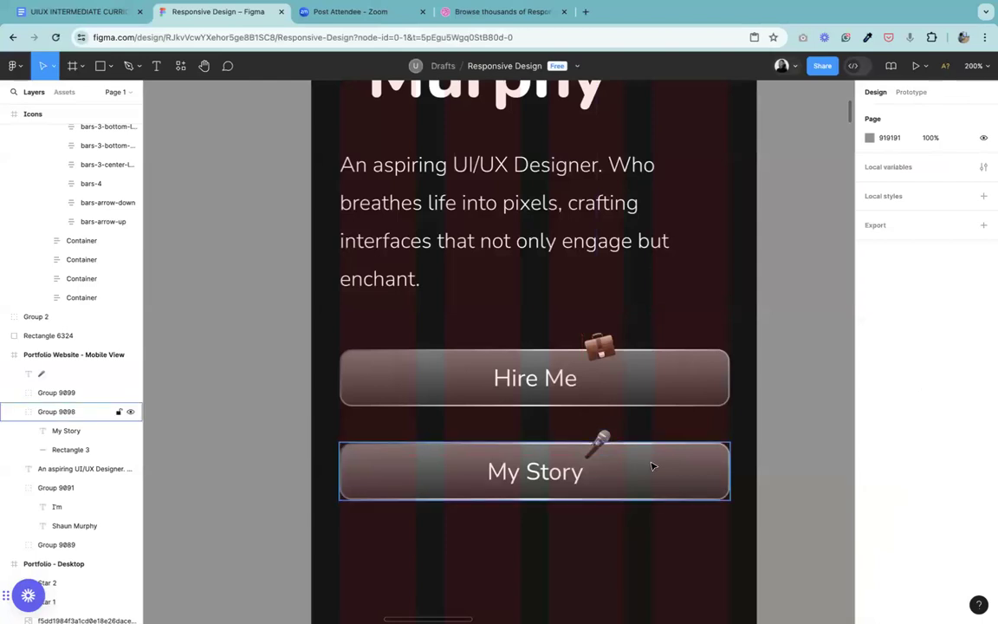
# Step: Group the microphone emoji with the My Story button
pyautogui.click(652, 466)
pyautogui.keyDown('shift'); pyautogui.click(601, 432); pyautogui.keyUp('shift')
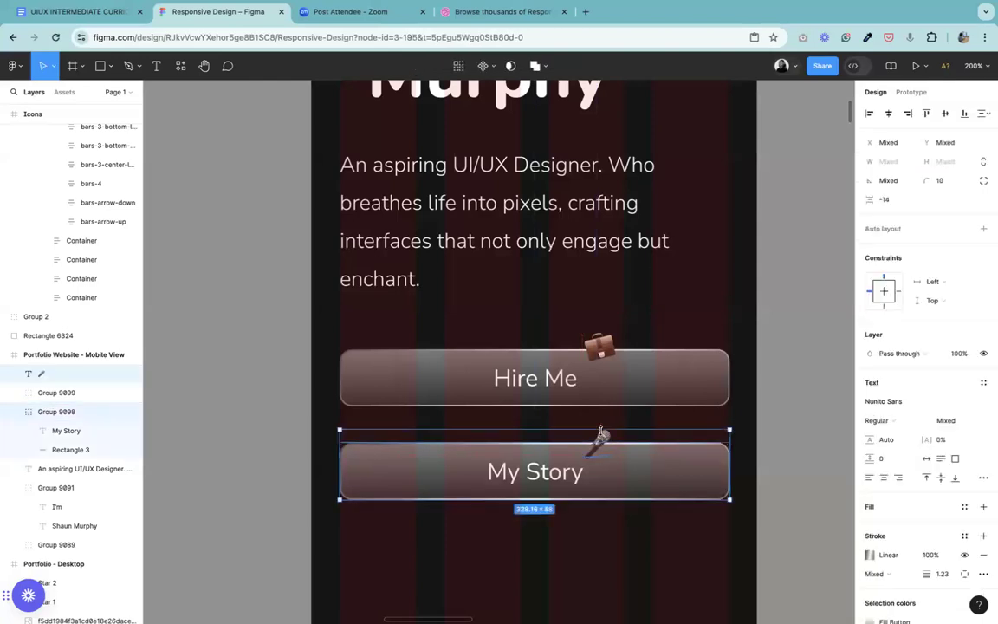
pyautogui.hotkey('ctrl', 'g')
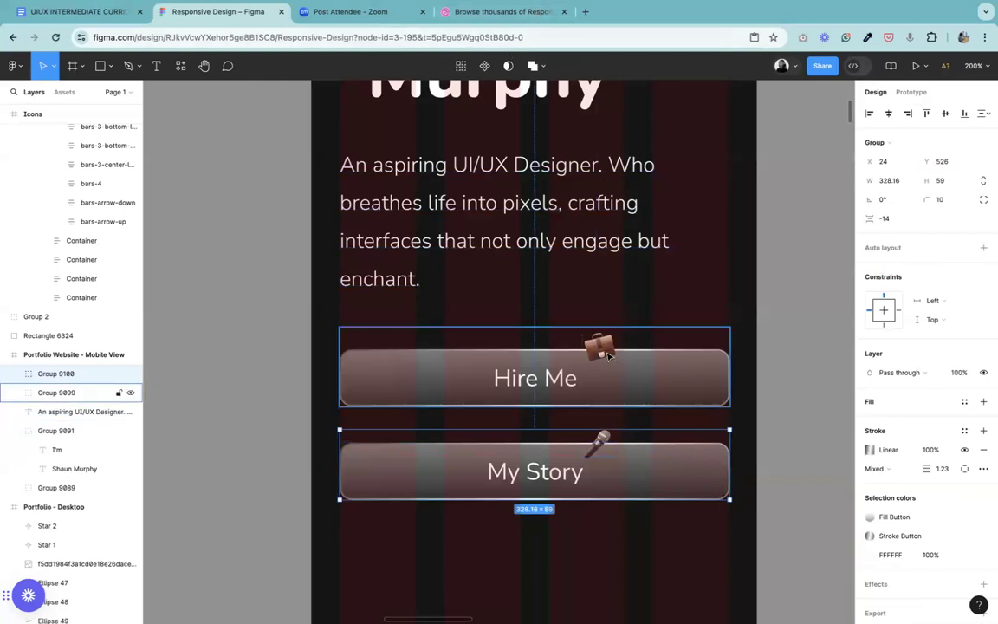
pyautogui.click(547, 359)
pyautogui.keyDown('shift'); pyautogui.click(564, 473); pyautogui.keyUp('shift')
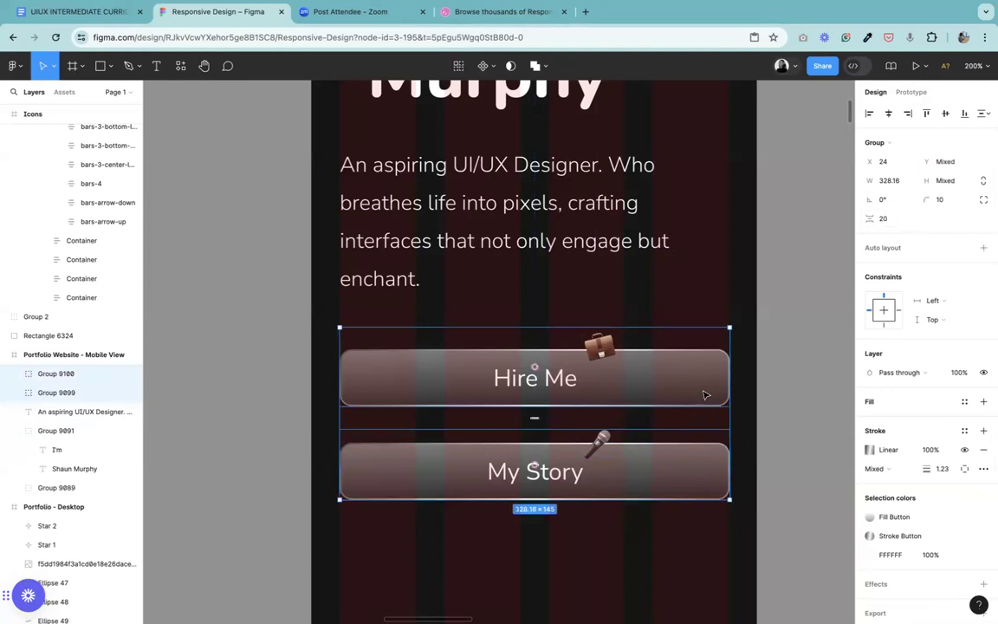
pyautogui.click(775, 394)
# Step: Wrap the Hire Me button group and the My Story button group each in its own frame
pyautogui.click(612, 392)
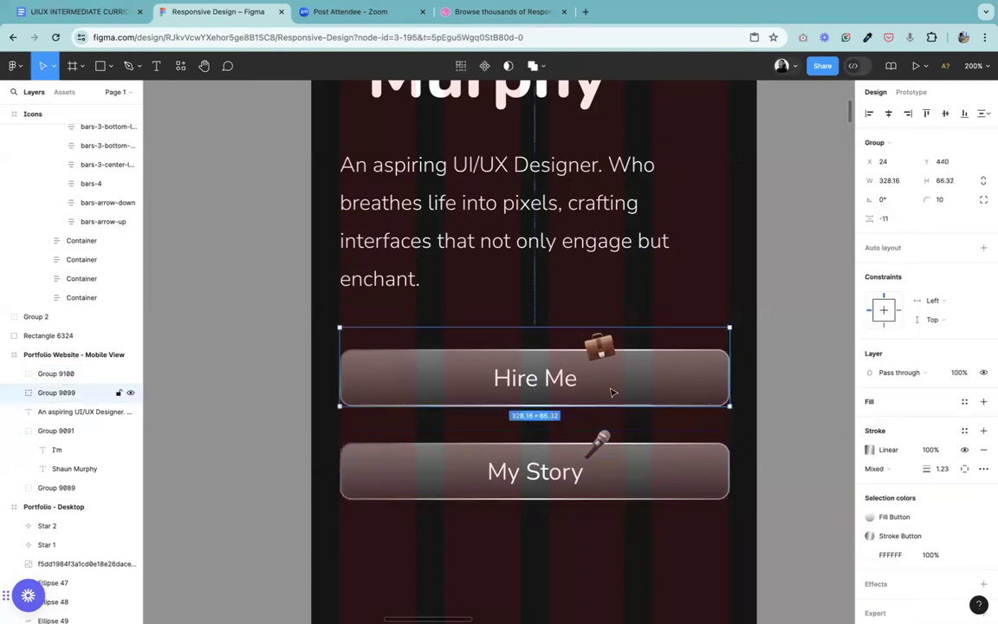
pyautogui.rightClick(553, 375)
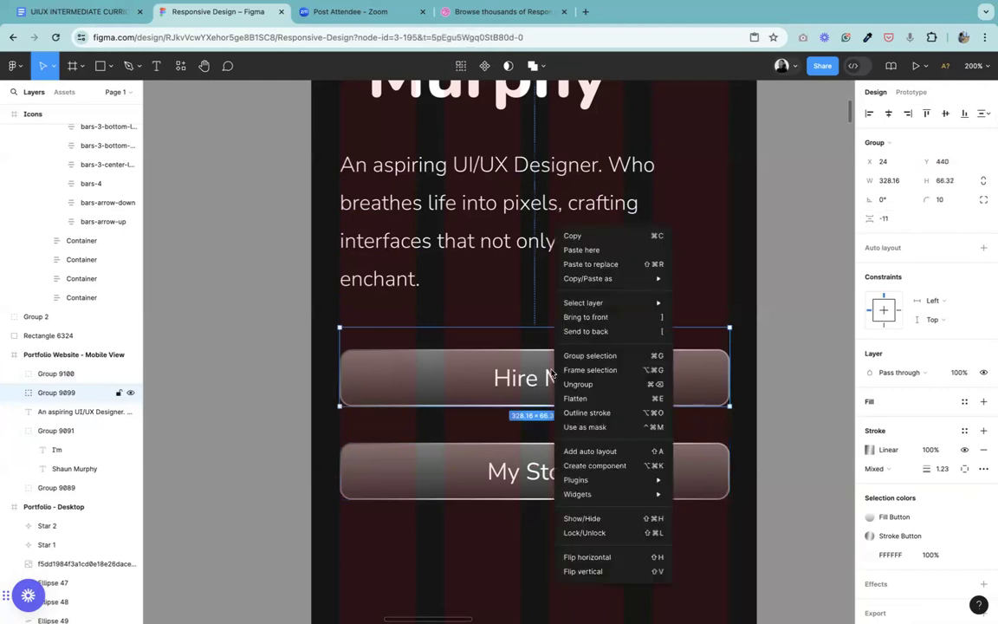
pyautogui.click(584, 375)
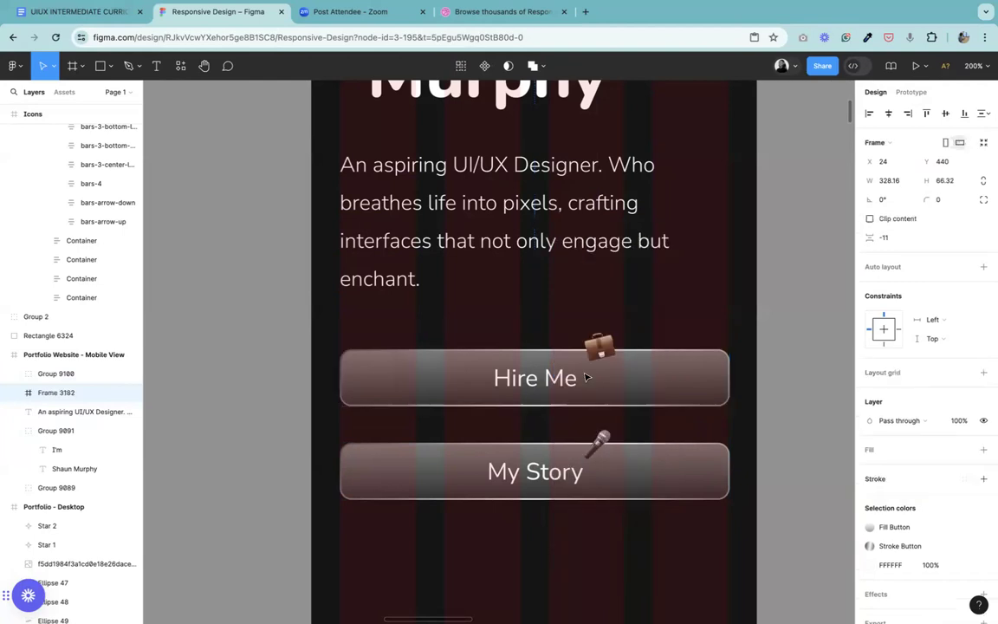
pyautogui.click(583, 474)
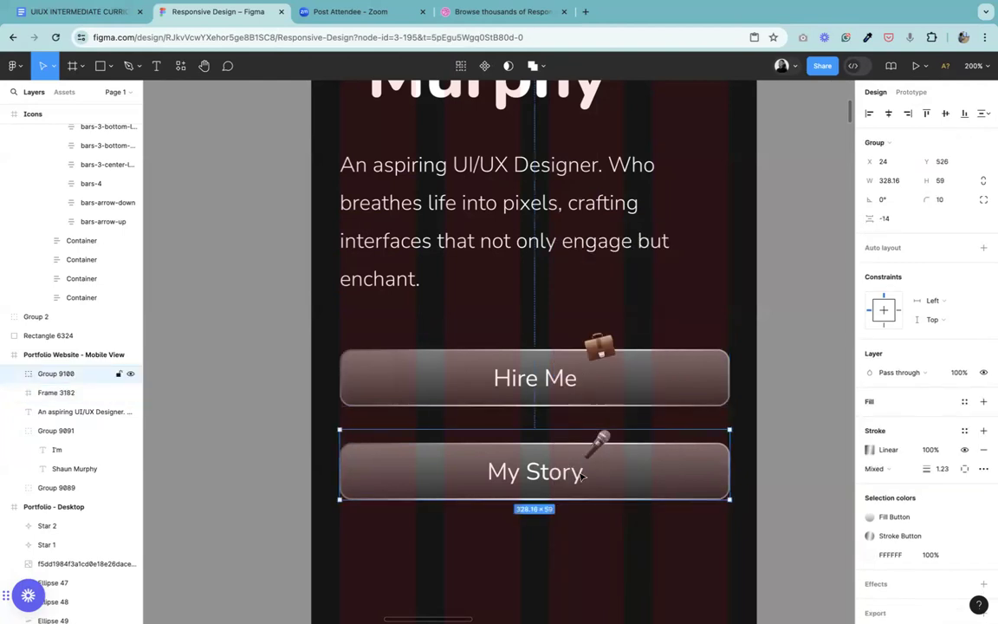
pyautogui.rightClick(583, 474)
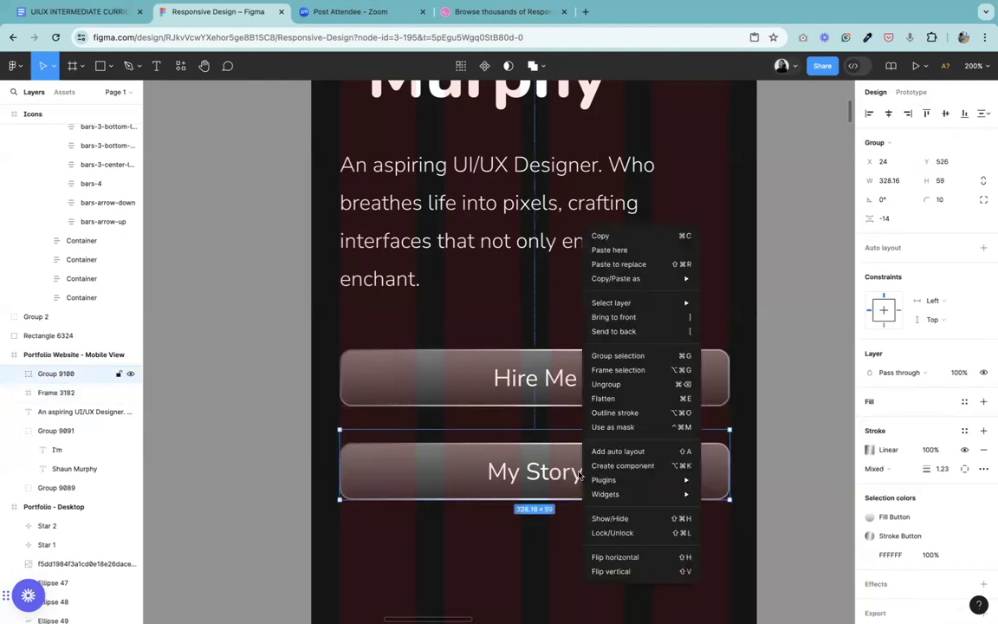
pyautogui.click(620, 370)
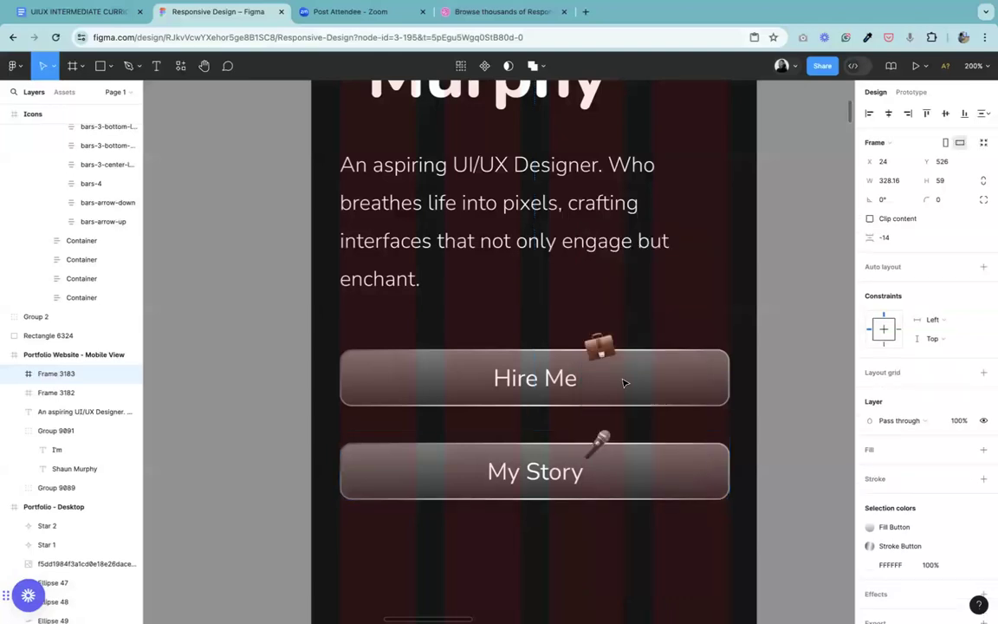
pyautogui.click(623, 381)
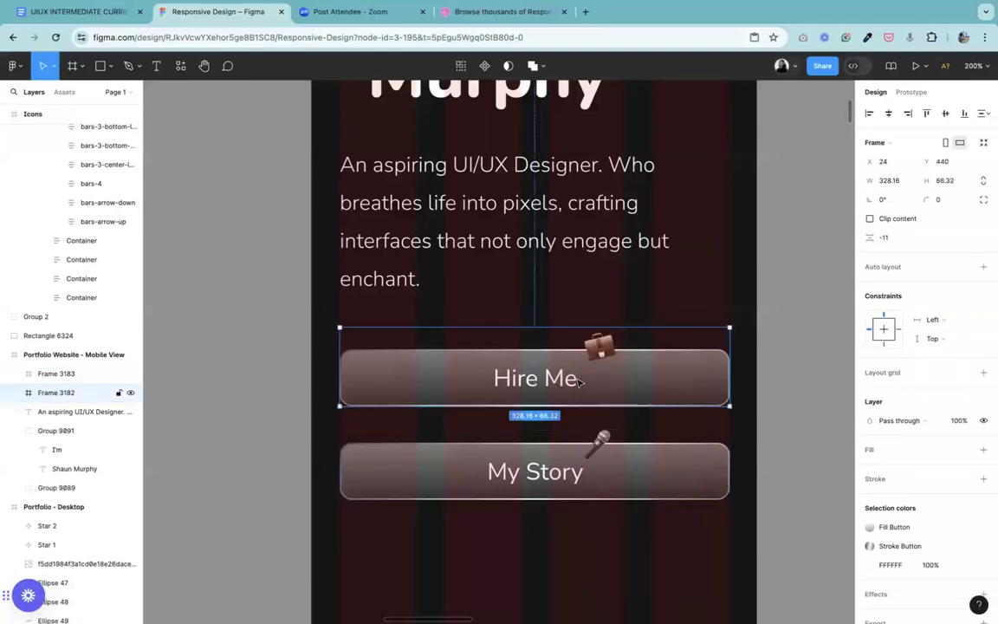
# Step: Combine the Hire Me and My Story button frames into one vertical auto layout
pyautogui.keyDown('shift'); pyautogui.click(535, 466); pyautogui.keyUp('shift')
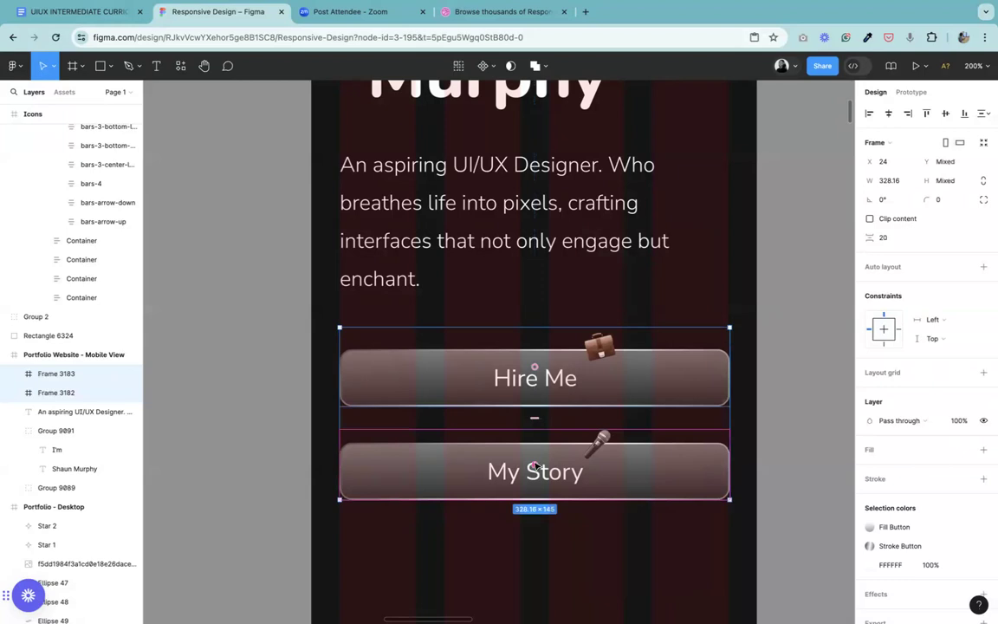
pyautogui.press('Escape')
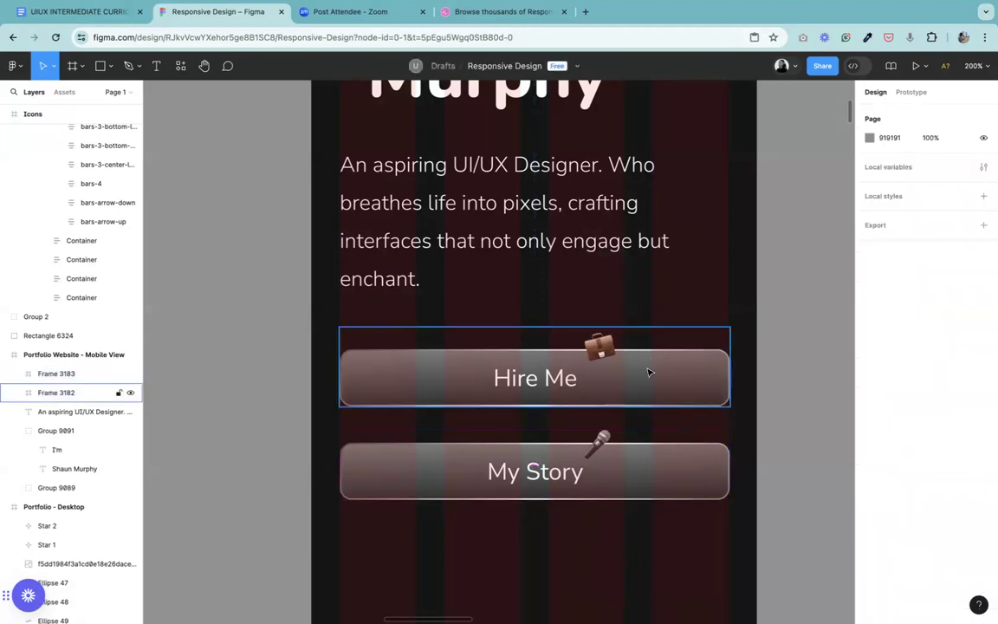
pyautogui.click(648, 372)
pyautogui.keyDown('shift'); pyautogui.click(612, 478); pyautogui.keyUp('shift')
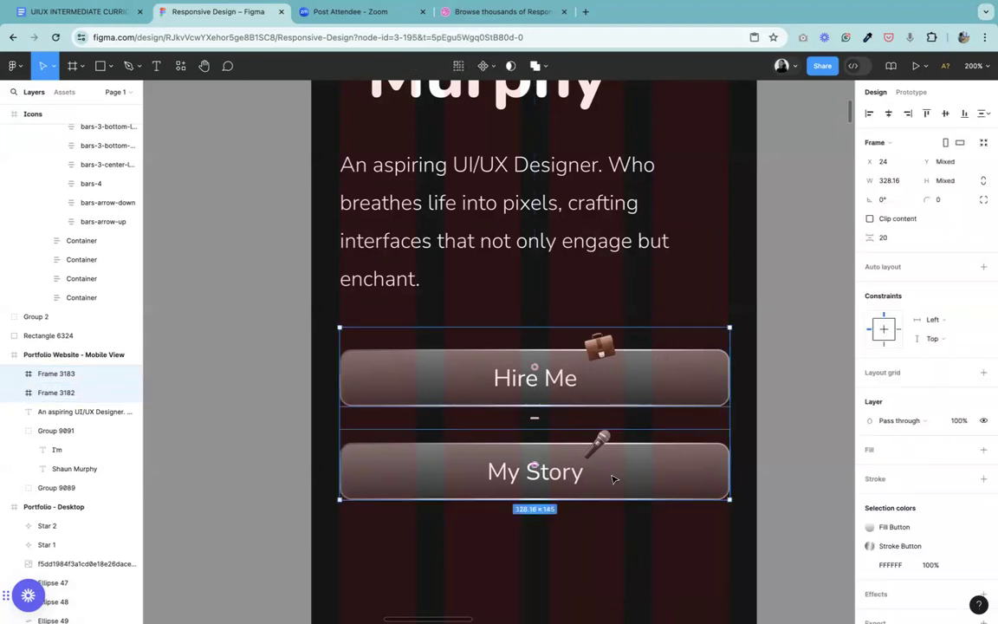
pyautogui.rightClick(612, 478)
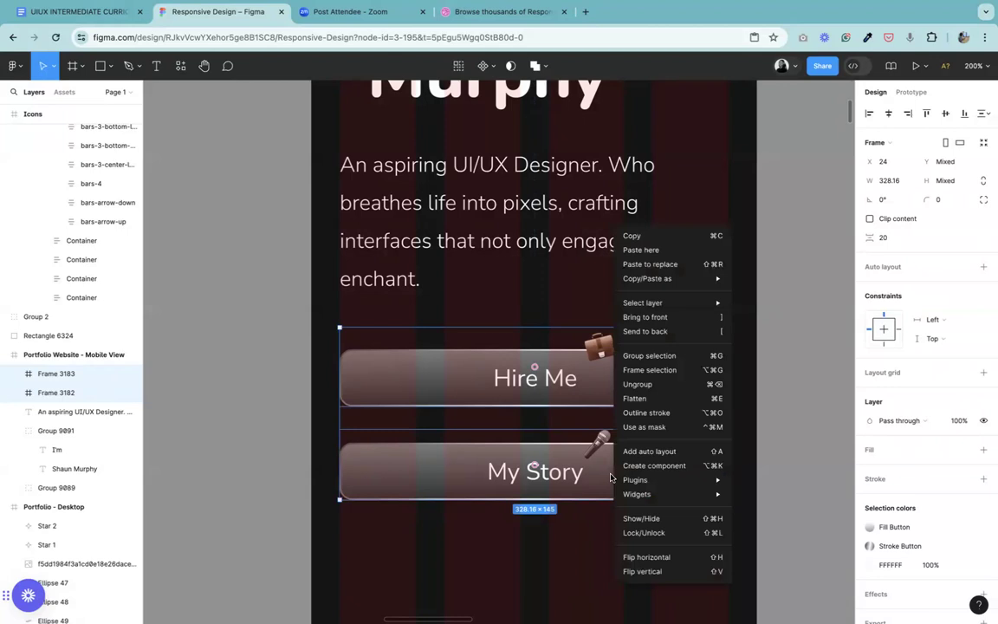
pyautogui.click(665, 452)
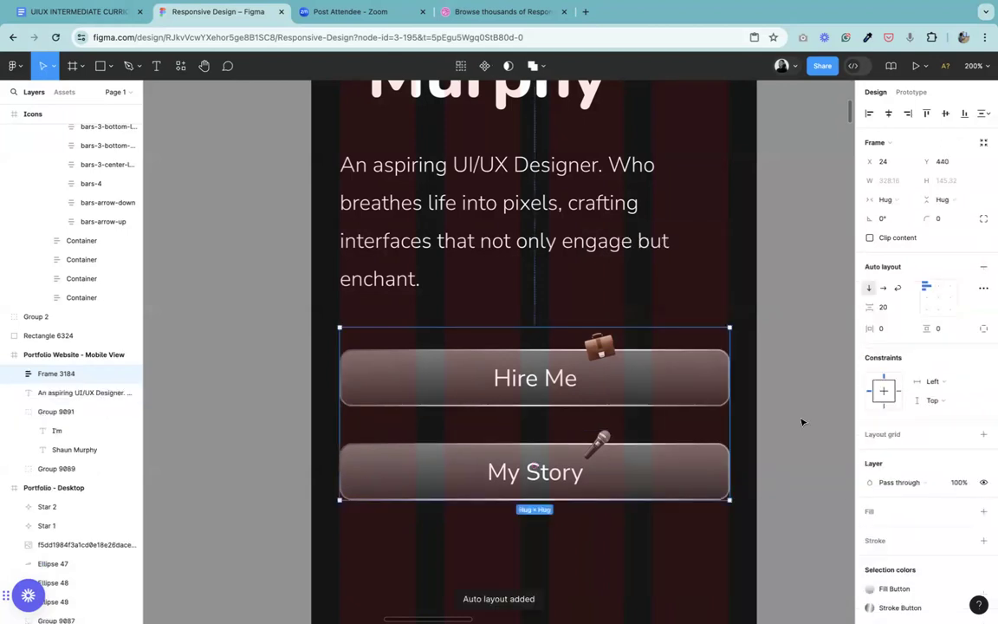
# Step: Try auto layout spacings of 24 and 32 between the Hire Me and My Story buttons
pyautogui.click(889, 306)
pyautogui.write('24')
pyautogui.press('Return')
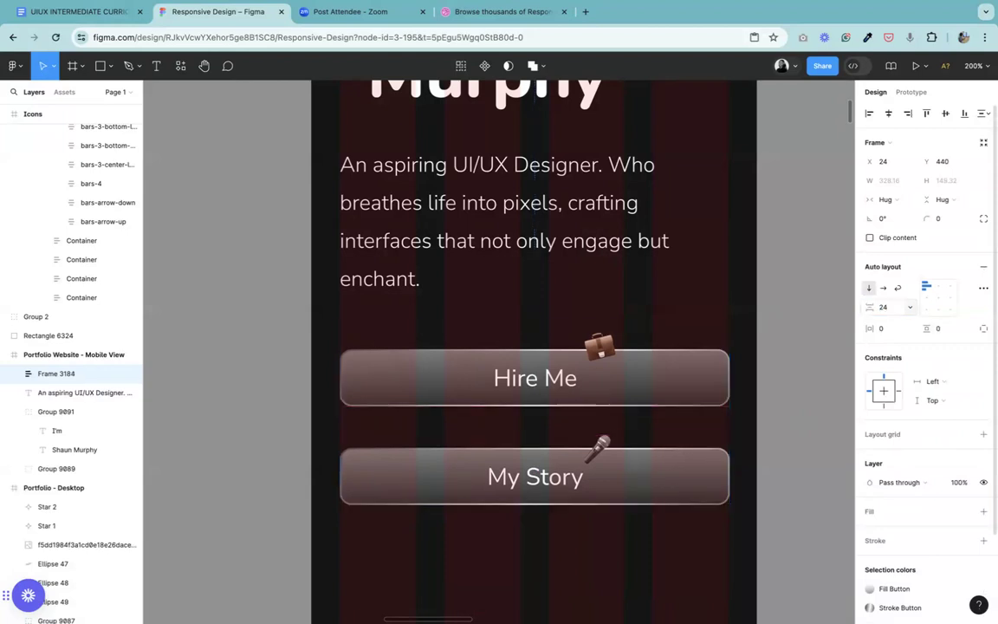
pyautogui.click(890, 307)
pyautogui.write('32')
pyautogui.press('Return')
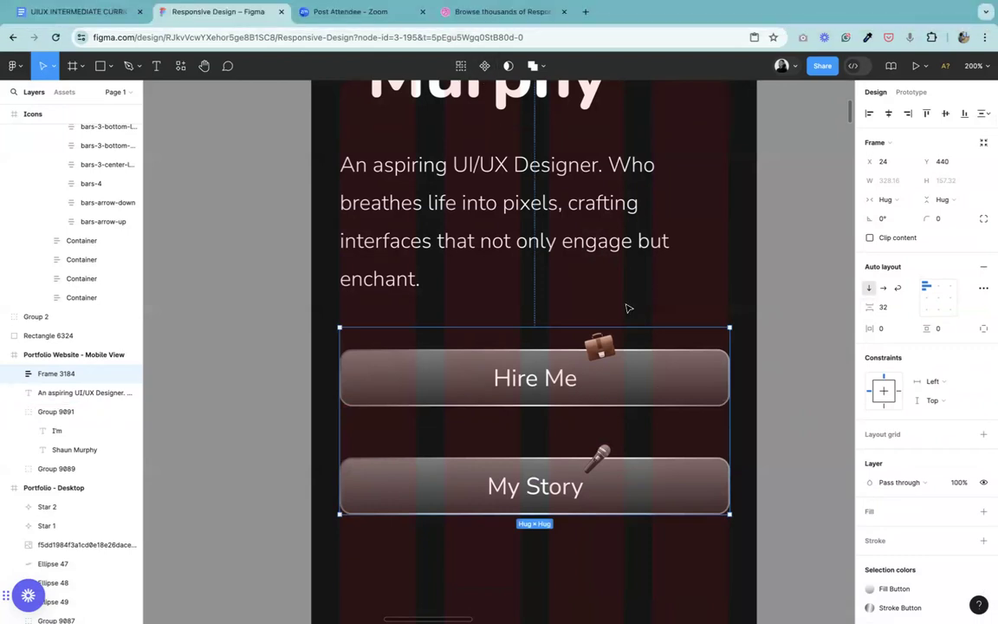
pyautogui.hotkey('shift', '0')
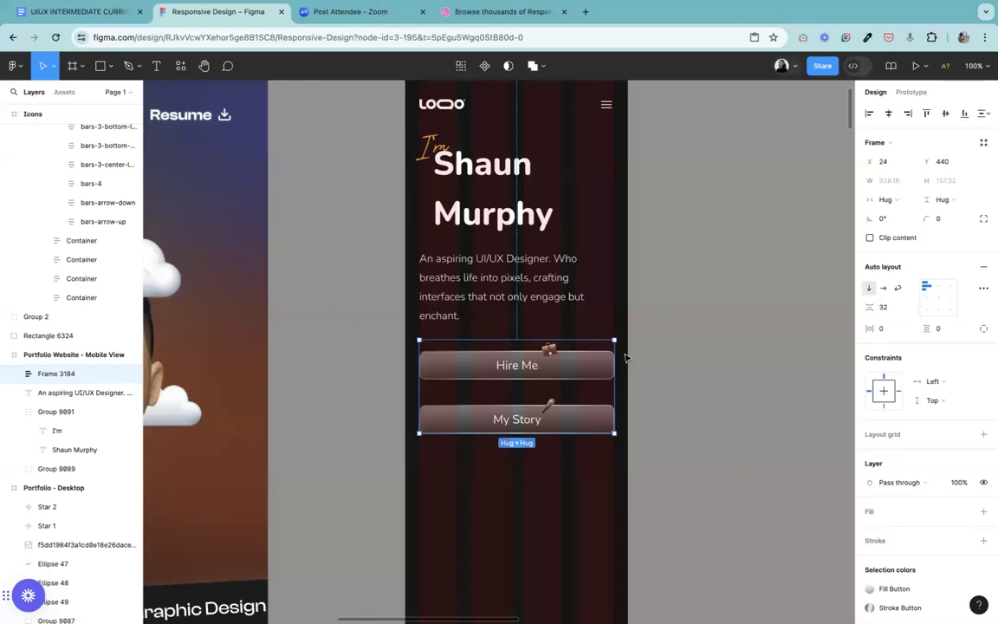
pyautogui.click(693, 348)
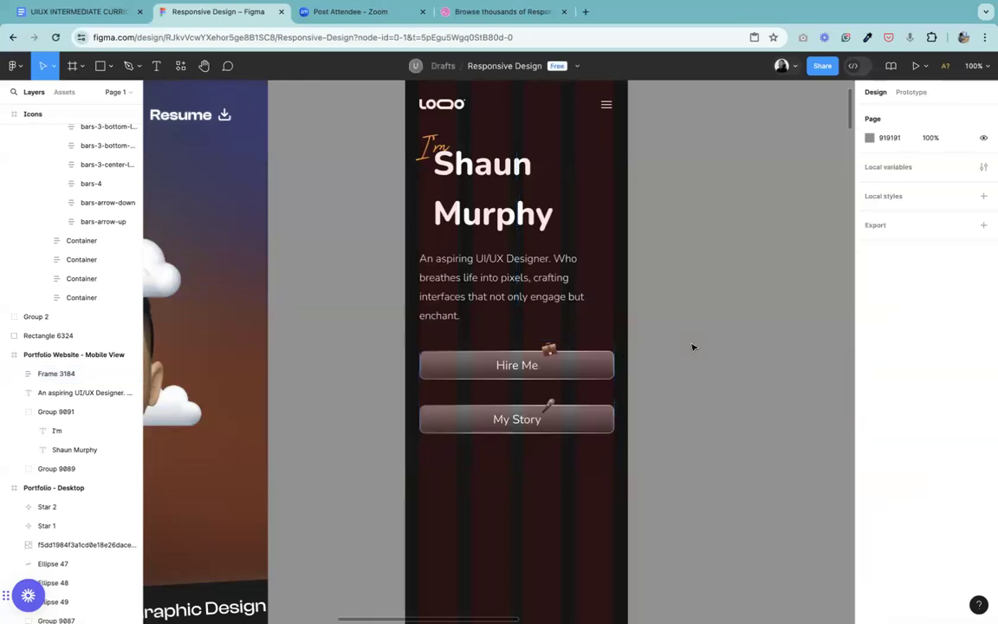
# Step: Set the auto layout spacing between the Hire Me and My Story buttons to 40
pyautogui.click(557, 389)
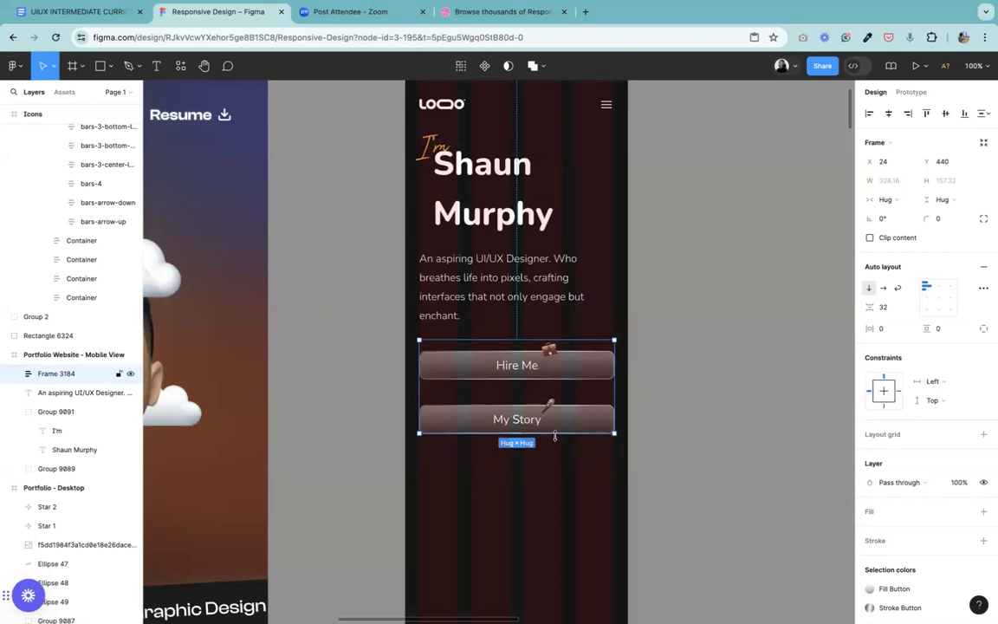
pyautogui.click(883, 311)
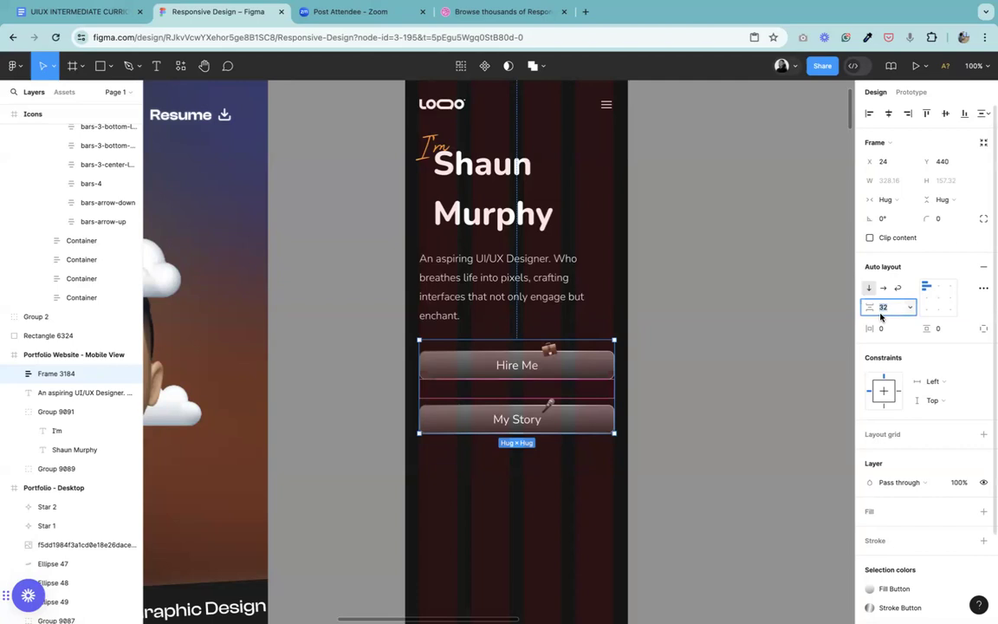
pyautogui.write('40')
pyautogui.press('Return')
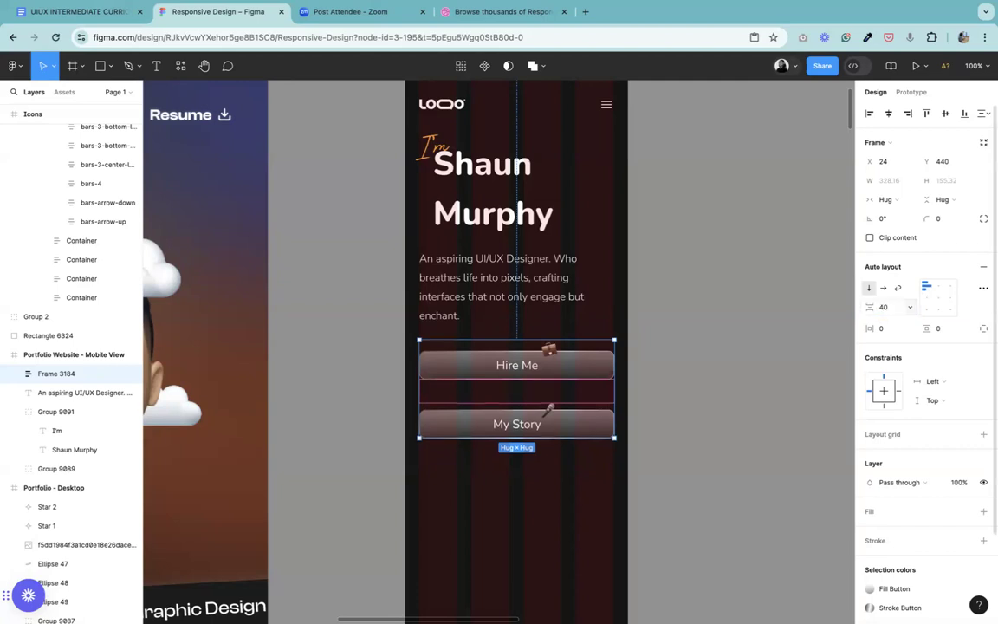
pyautogui.click(727, 433)
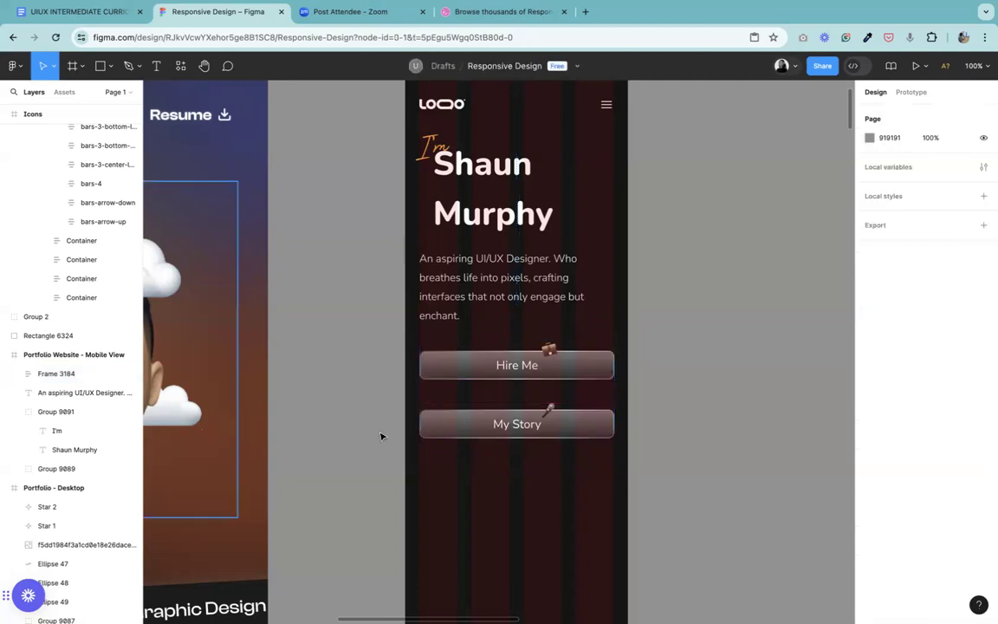
# Step: Wrap the mobile hero's name heading group in its own frame
pyautogui.click(462, 279)
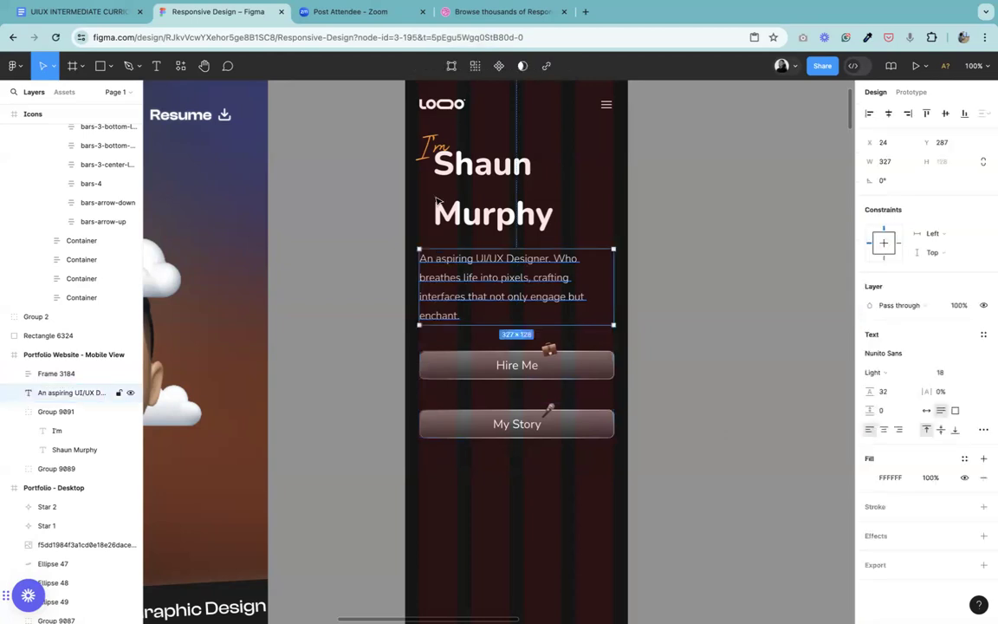
pyautogui.click(462, 173)
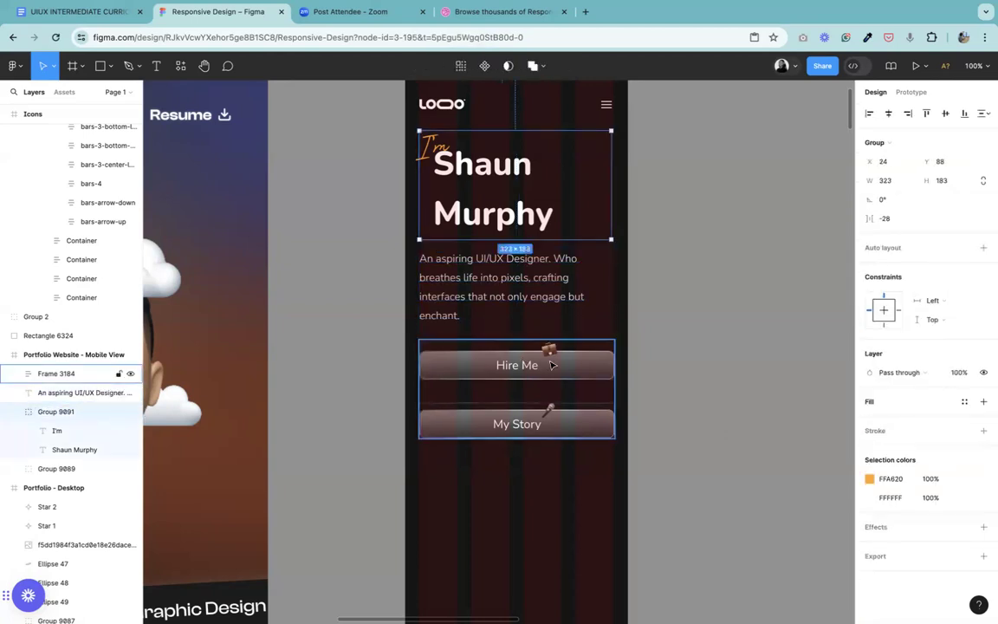
pyautogui.rightClick(482, 214)
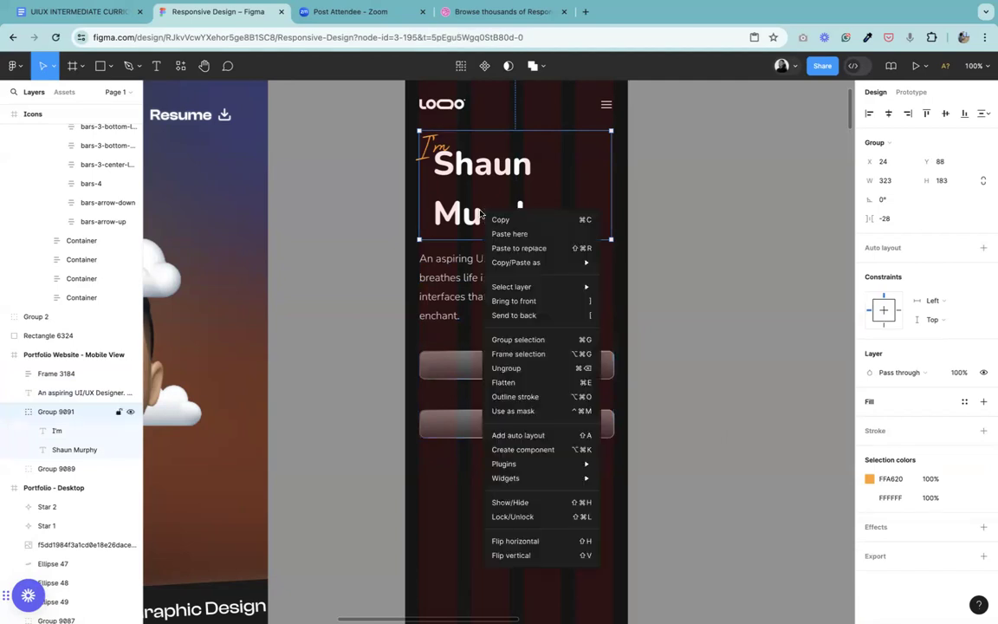
pyautogui.click(498, 353)
# Step: Combine the hero heading frame and the intro paragraph in a vertical auto layout
pyautogui.click(524, 312)
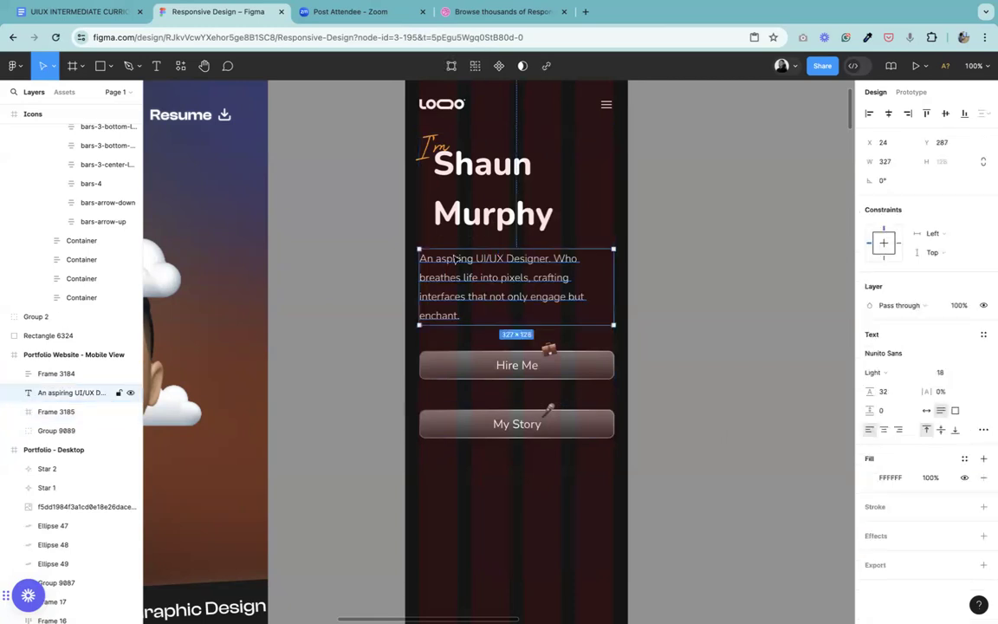
pyautogui.keyDown('shift'); pyautogui.click(486, 179); pyautogui.keyUp('shift')
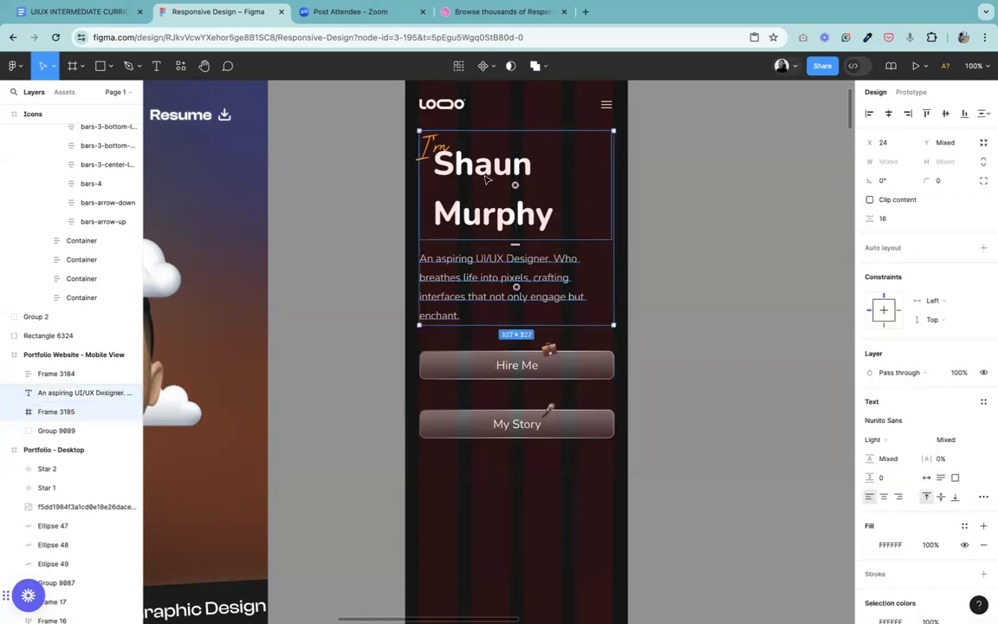
pyautogui.rightClick(490, 178)
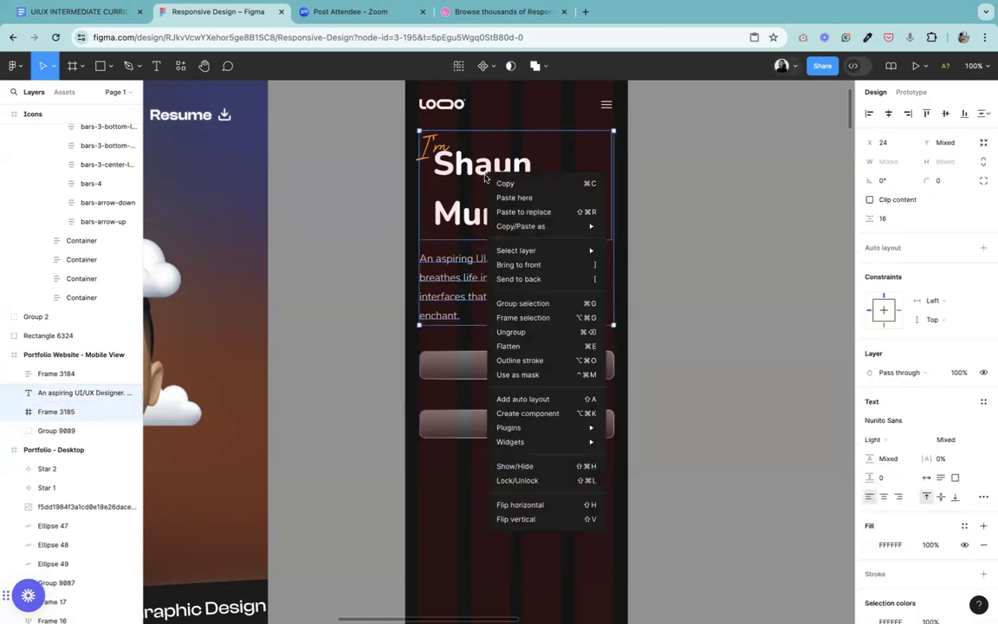
pyautogui.click(523, 399)
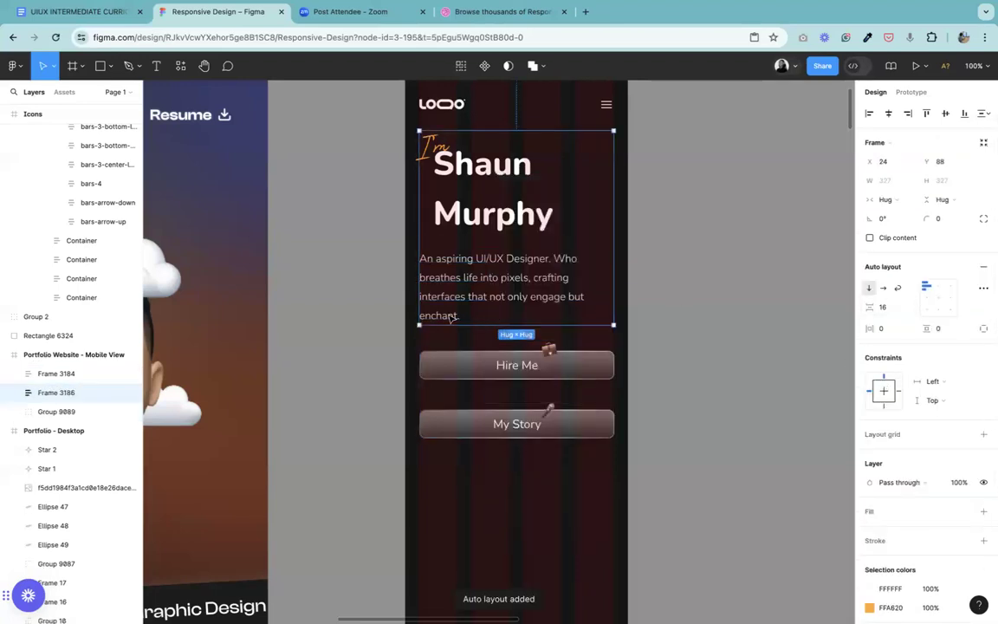
# Step: Space the hero text block and the button stack 24 apart and combine them in an auto layout
pyautogui.keyDown('shift'); pyautogui.click(505, 363); pyautogui.keyUp('shift')
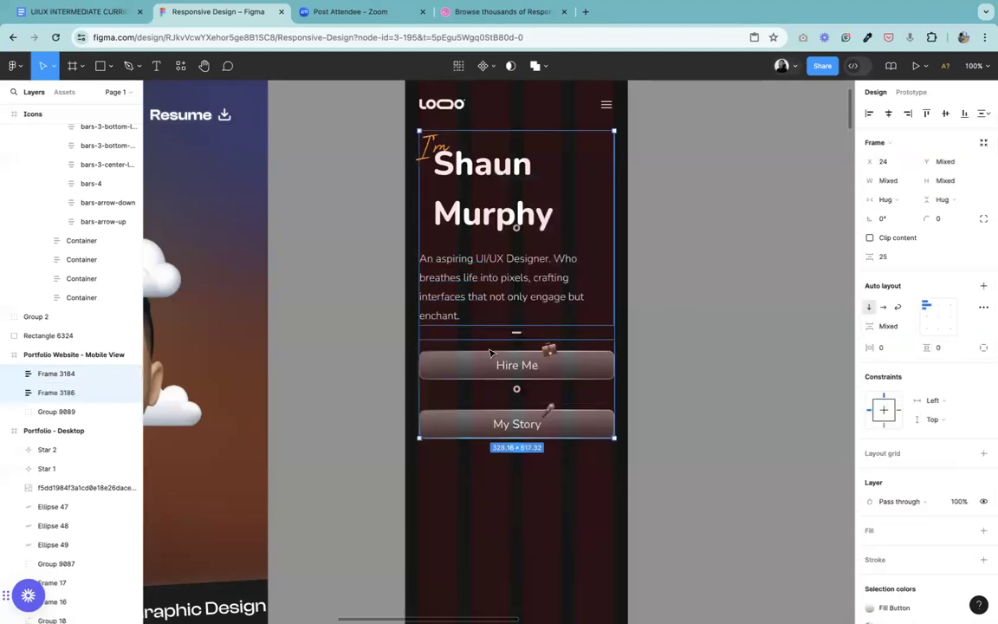
pyautogui.click(888, 260)
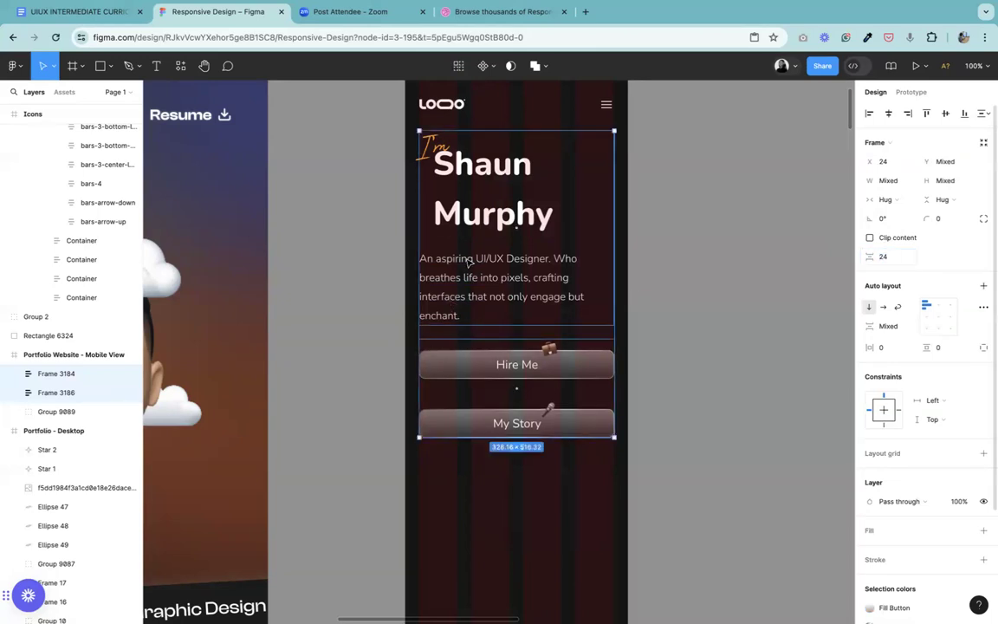
pyautogui.rightClick(455, 291)
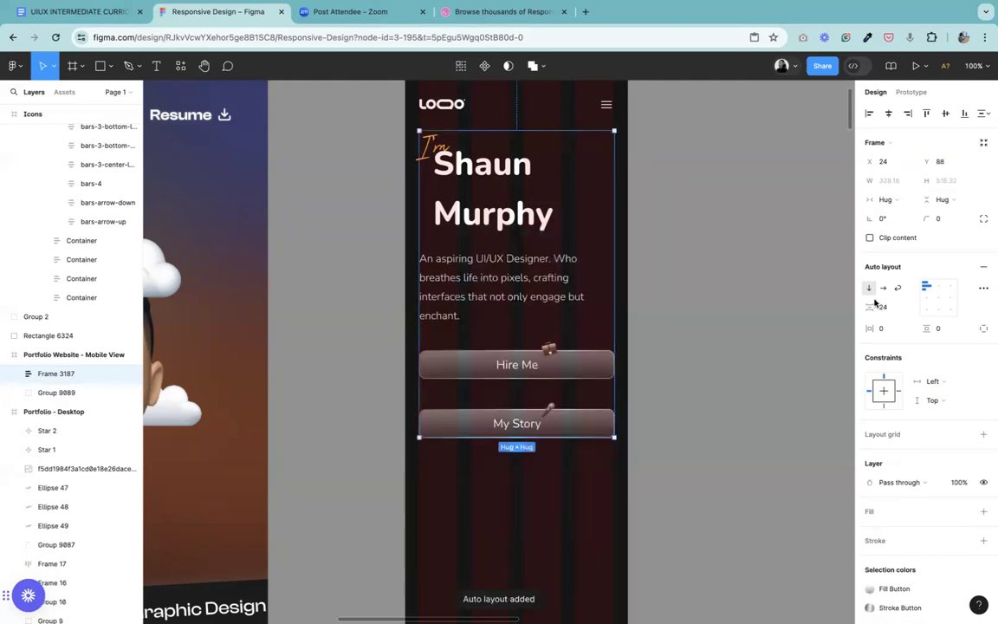
pyautogui.click(741, 304)
# Step: Duplicate the avatar image with clouds from the desktop hero into the mobile frame, directly below the My Story button
pyautogui.hotkey('ctrl', '-')
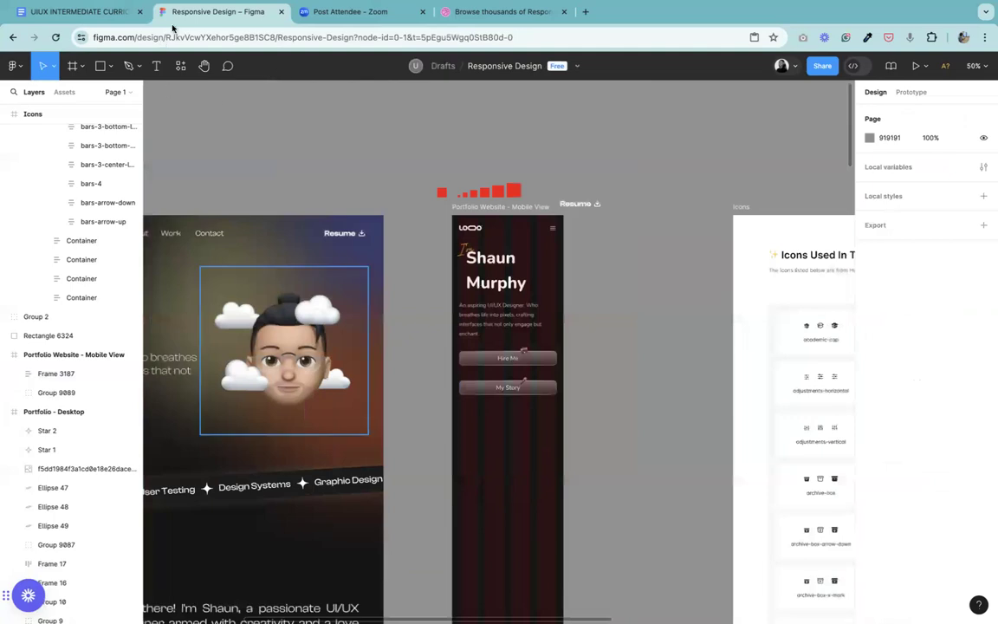
pyautogui.press('h')
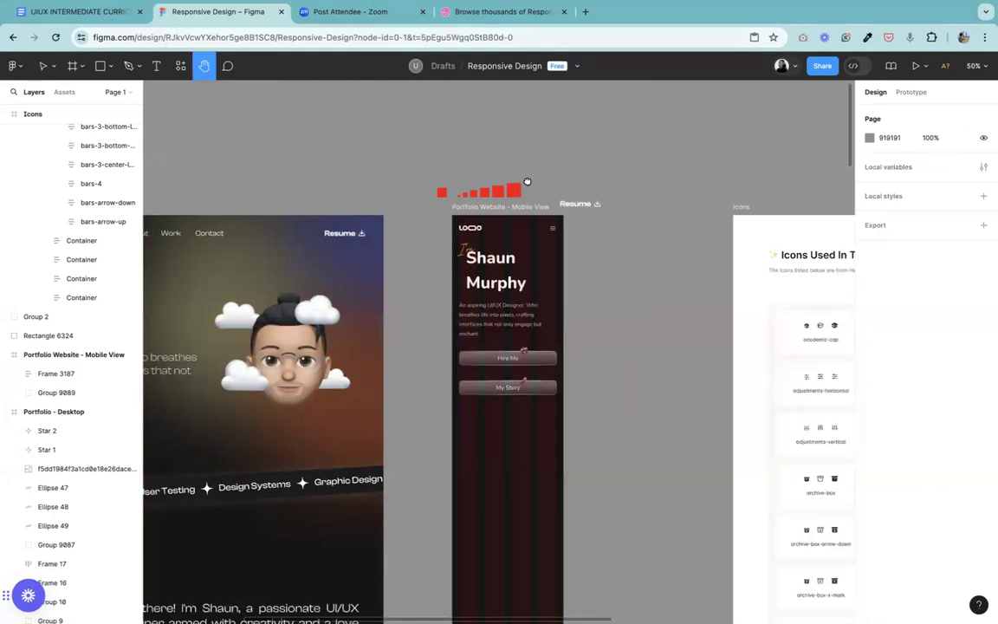
pyautogui.moveTo(527, 181); pyautogui.dragTo(777, 133)
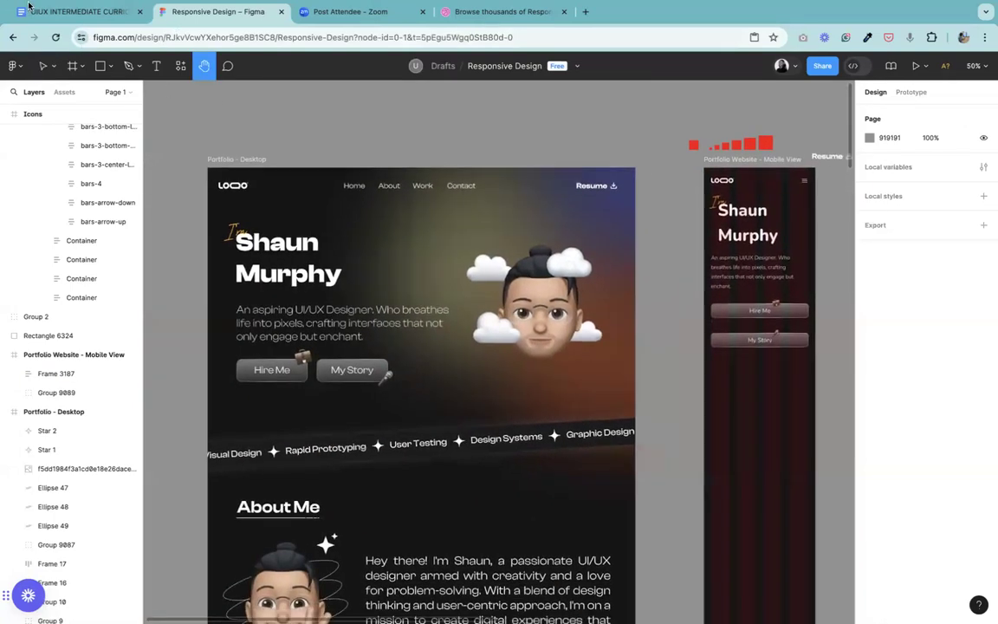
pyautogui.press('v')
pyautogui.click(533, 335)
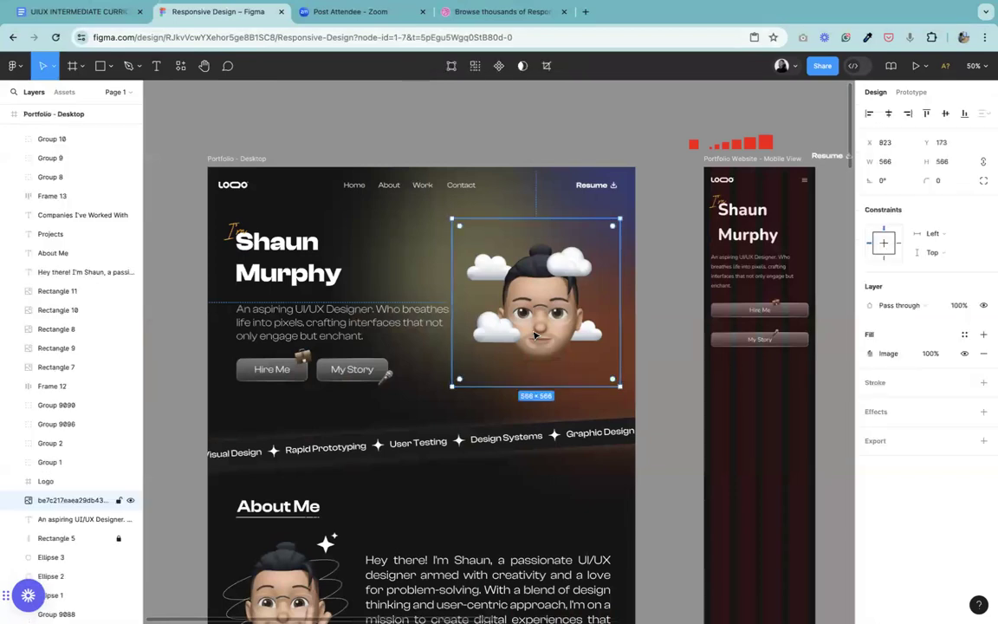
pyautogui.moveTo(533, 336); pyautogui.dragTo(801, 419)
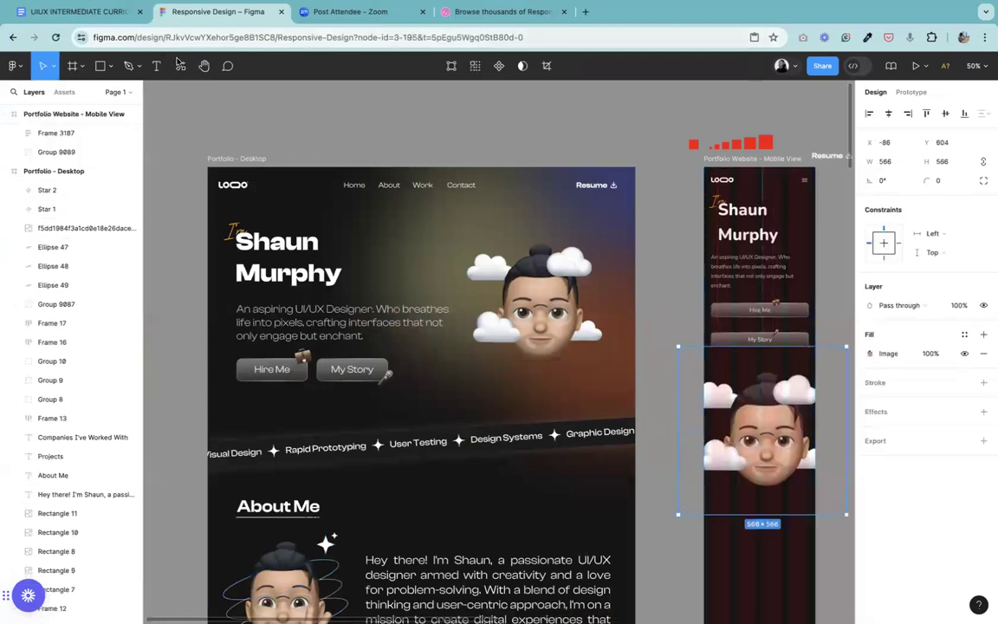
# Step: Scale the copied avatar image down proportionally to about 278 × 278
pyautogui.press('h')
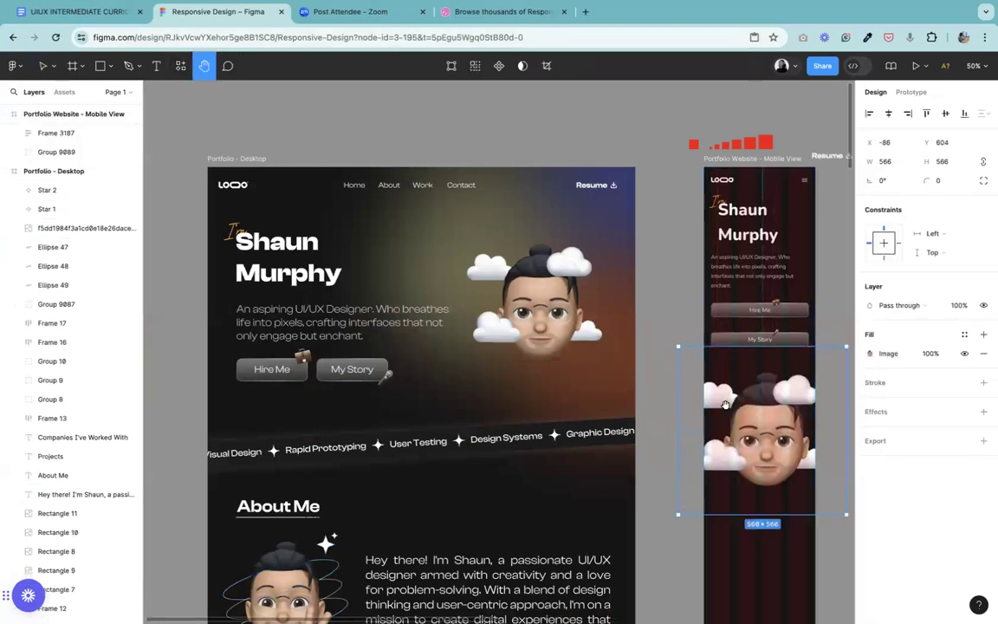
pyautogui.hscroll(6, 444, 367)
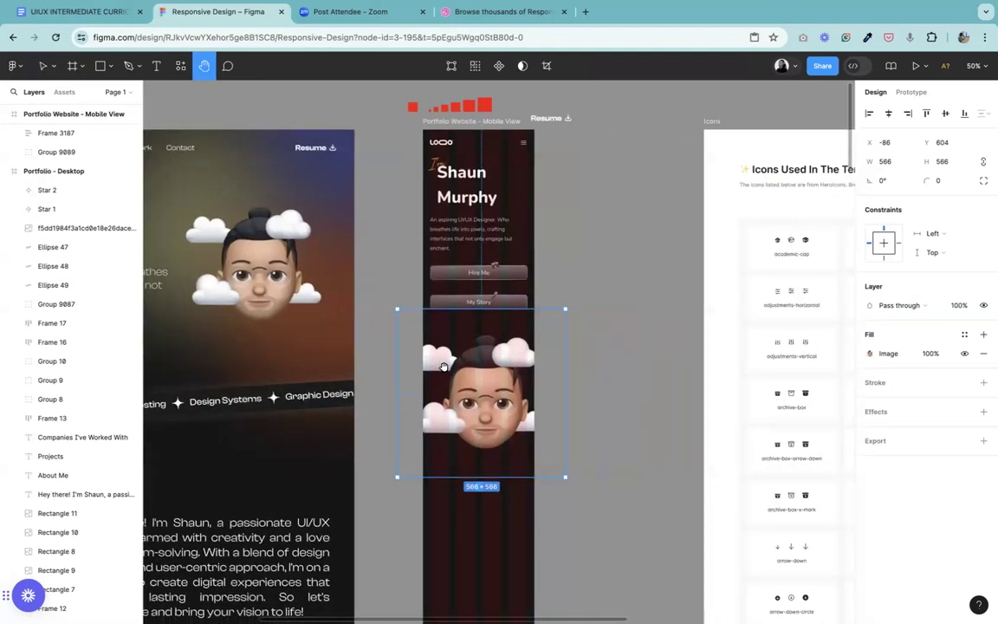
pyautogui.hotkey('shift', '0')
pyautogui.scroll(-2, 416, 373)
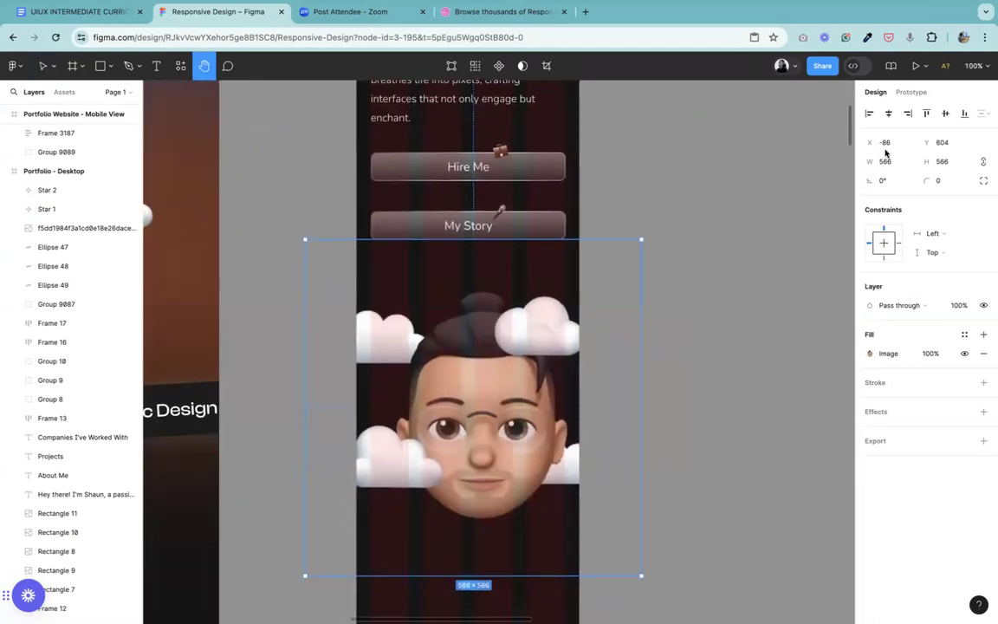
pyautogui.click(53, 69)
pyautogui.click(69, 106)
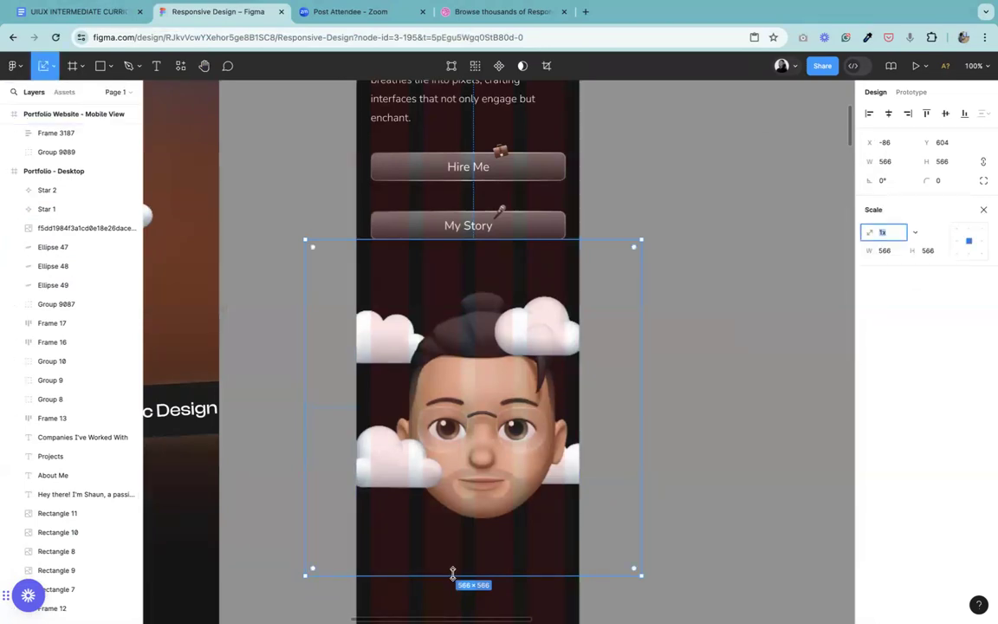
pyautogui.moveTo(452, 575); pyautogui.dragTo(453, 405)
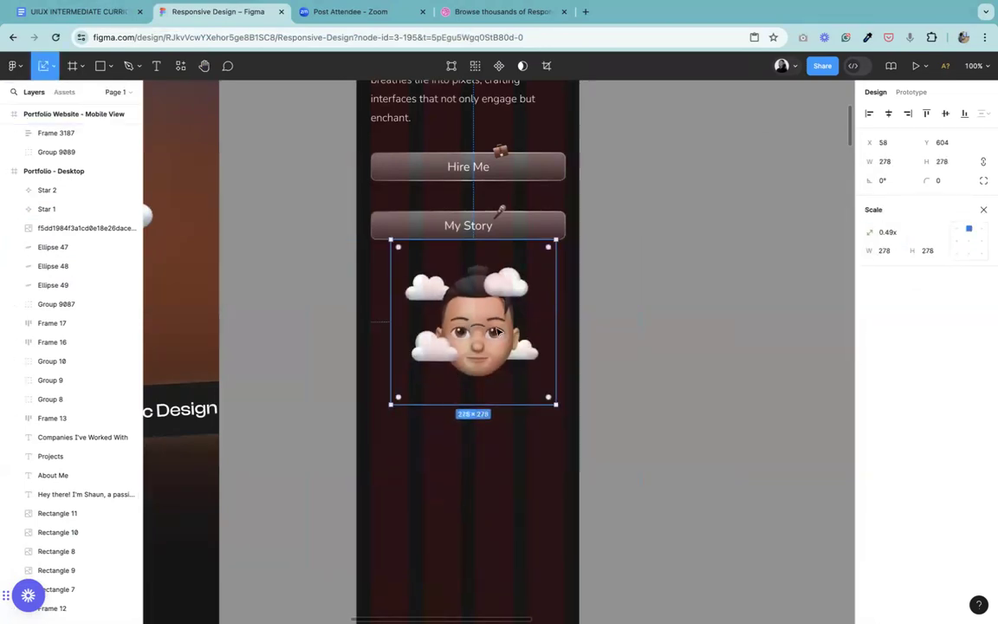
# Step: Move the avatar image lower beneath the My Story button and scale it up to about 311 × 311, reaching the buttons' right edge
pyautogui.moveTo(487, 330); pyautogui.dragTo(478, 397)
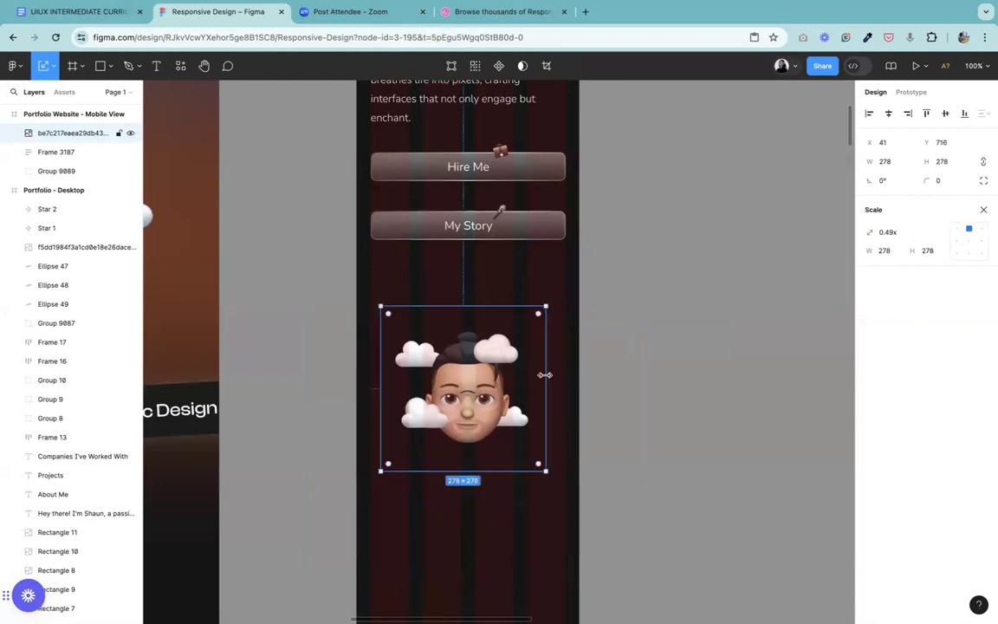
pyautogui.moveTo(546, 374); pyautogui.dragTo(565, 374)
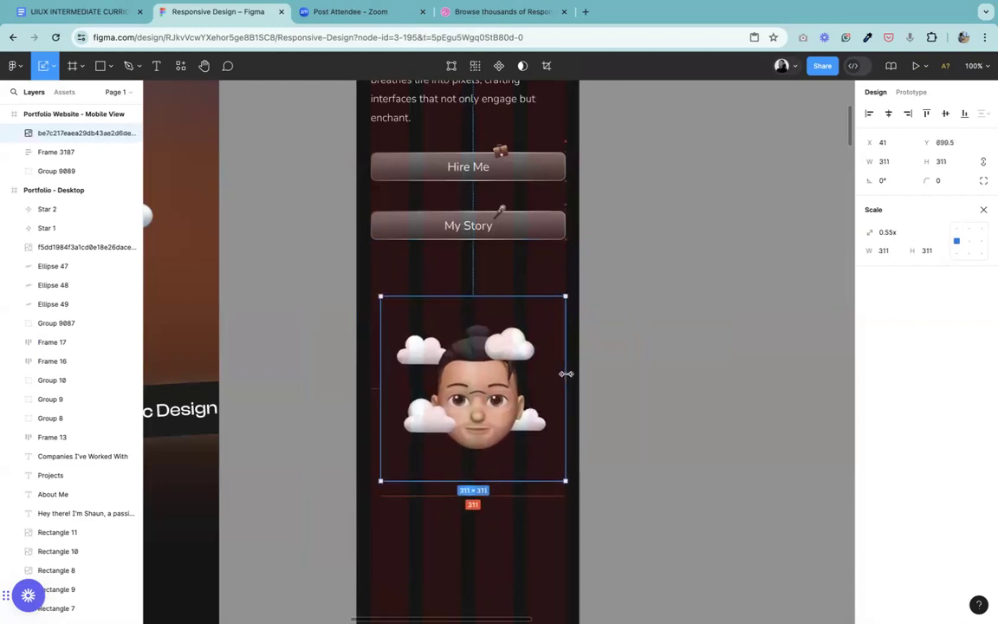
# Step: Cut the hero text and buttons frame from the mobile frame and paste it onto the empty canvas beside it
pyautogui.press('-')
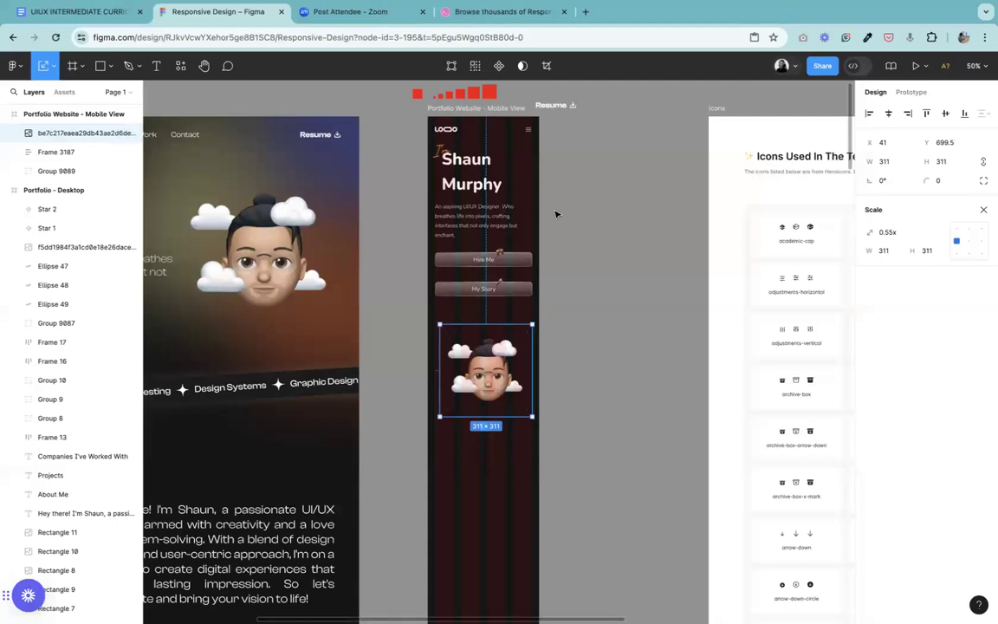
pyautogui.click(476, 194)
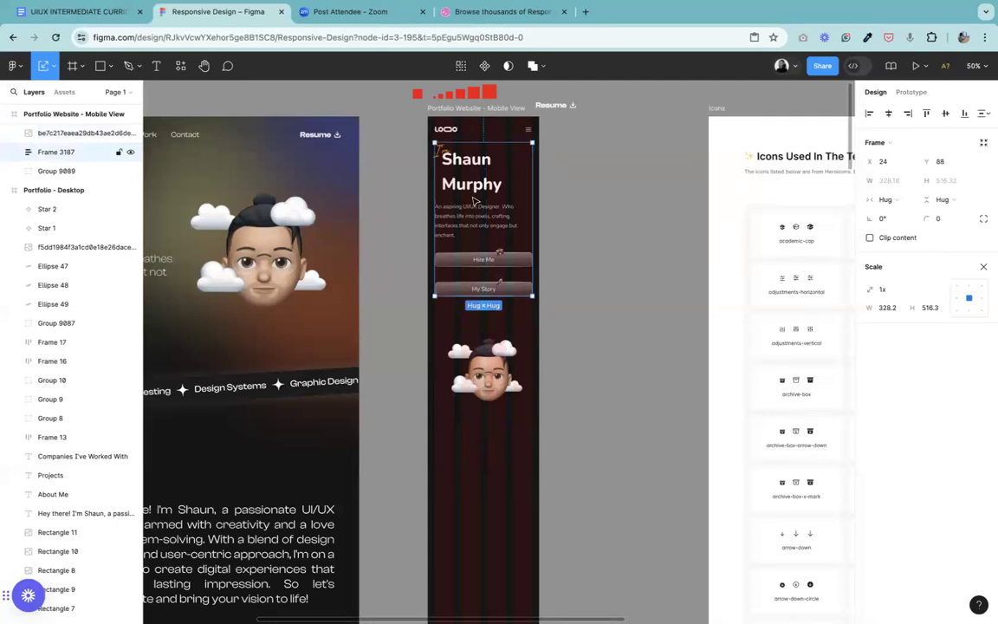
pyautogui.hotkey('shift', '0')
pyautogui.press('-')
pyautogui.hotkey('ctrl', 'x')
pyautogui.hotkey('ctrl', 'v')
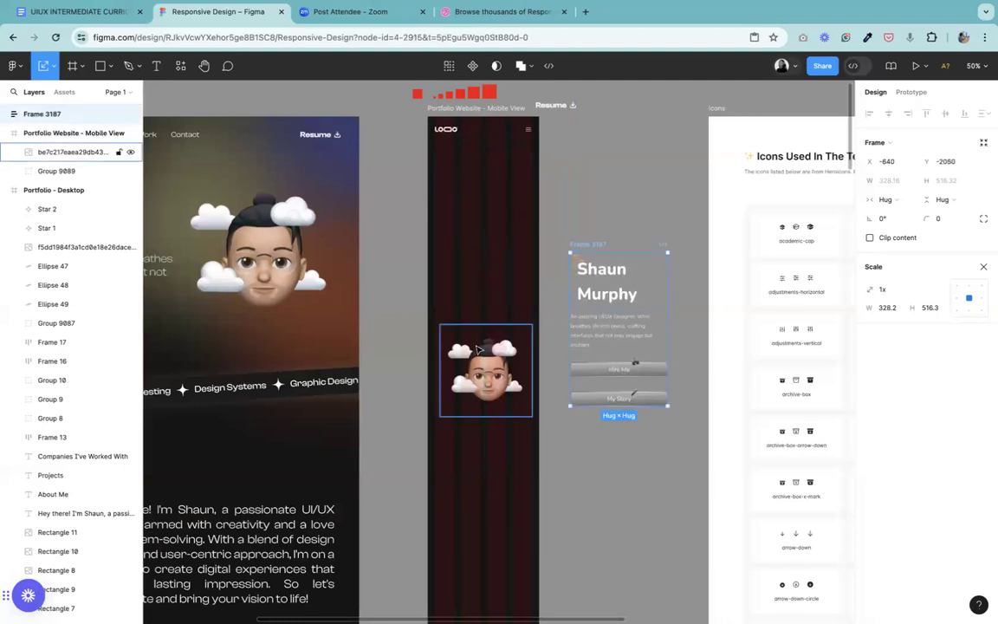
# Step: Move the avatar image up beneath the mobile header and scale it to 329 × 329, matching the header's width
pyautogui.click(476, 370)
pyautogui.moveTo(476, 370); pyautogui.dragTo(481, 208)
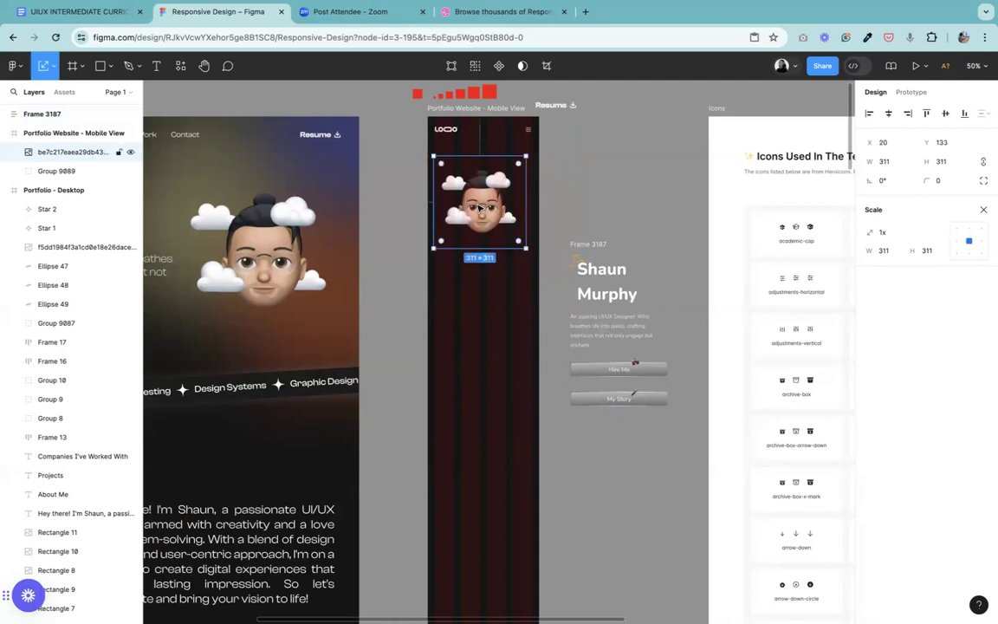
pyautogui.hotkey('shift', '0')
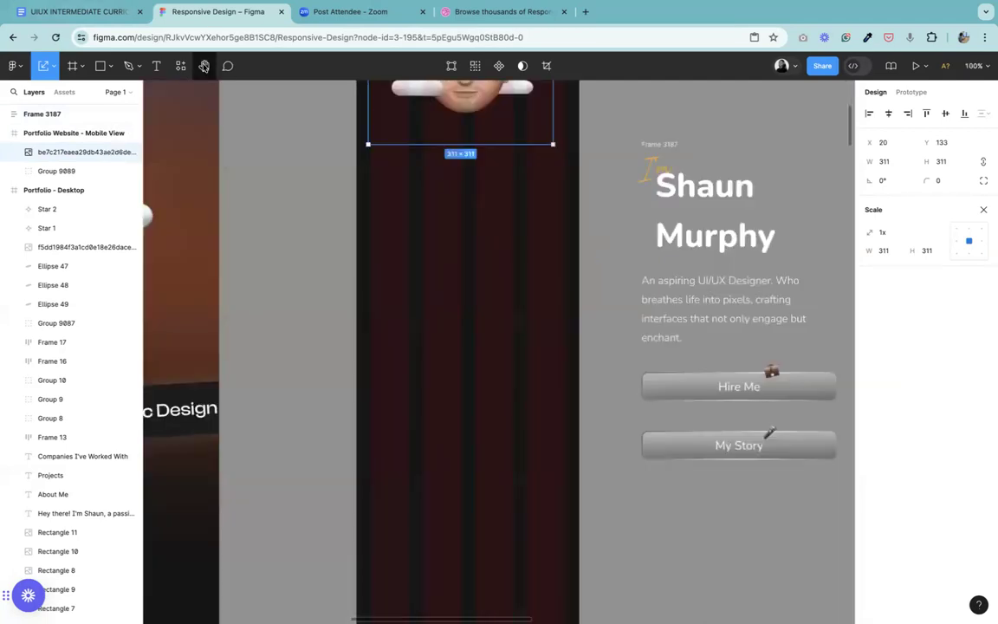
pyautogui.press('h')
pyautogui.moveTo(459, 225); pyautogui.dragTo(487, 463)
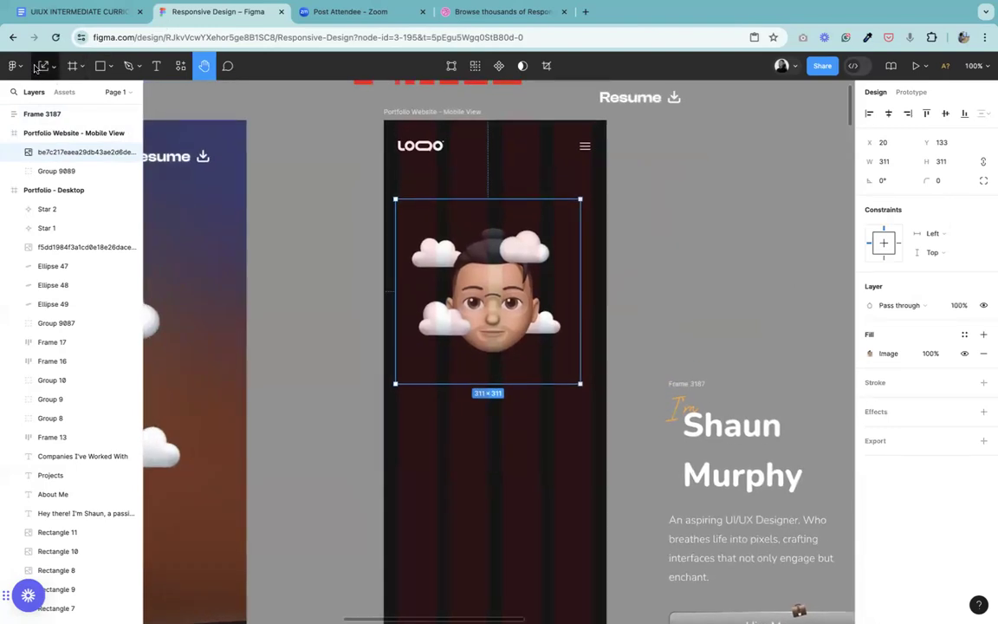
pyautogui.press('k')
pyautogui.moveTo(581, 272); pyautogui.dragTo(592, 271)
pyautogui.moveTo(506, 308); pyautogui.dragTo(504, 302)
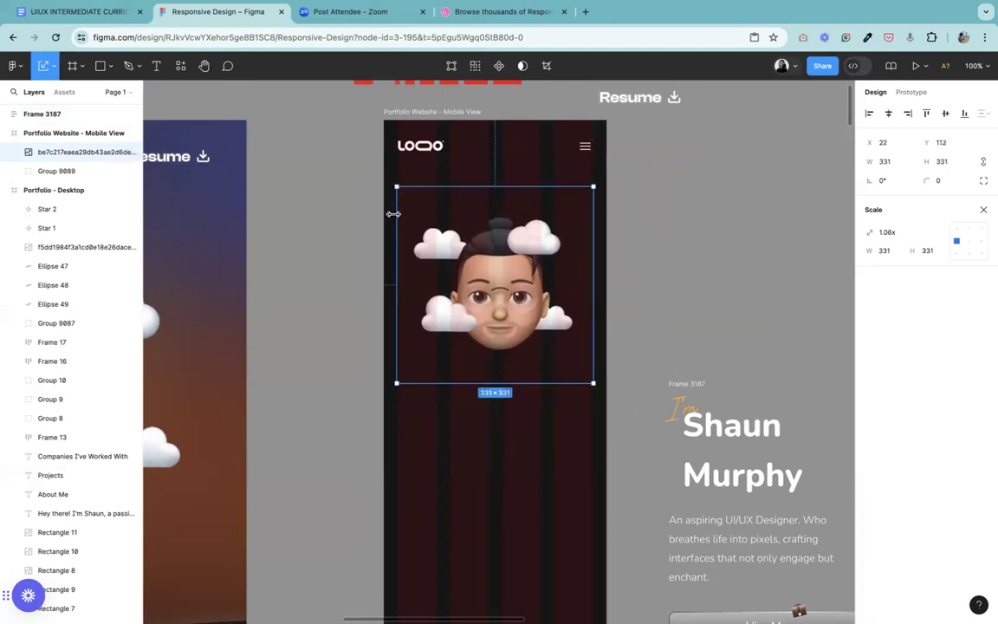
pyautogui.moveTo(394, 214); pyautogui.dragTo(398, 217)
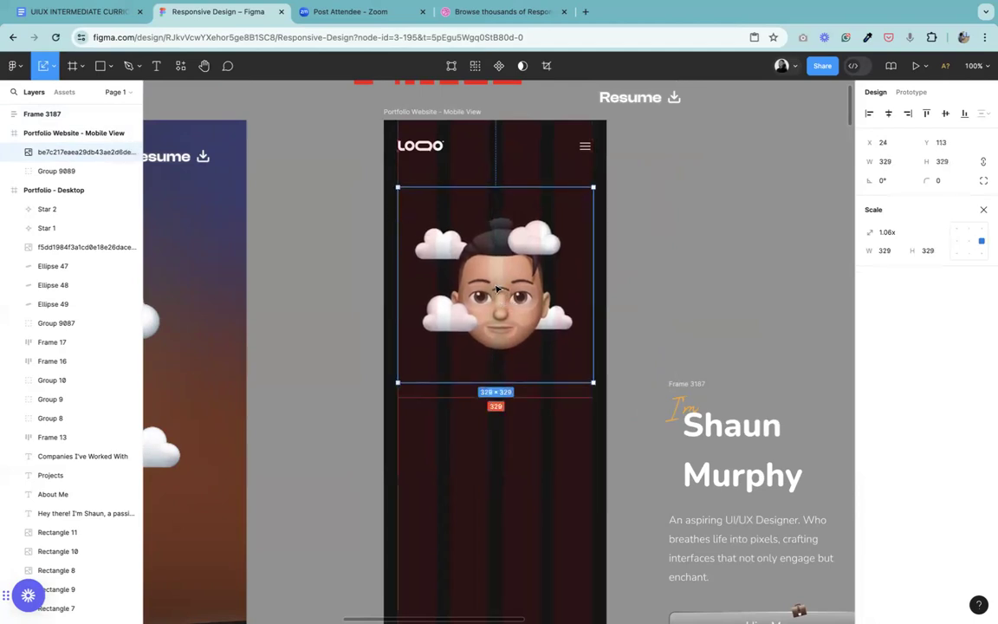
pyautogui.moveTo(497, 290); pyautogui.dragTo(497, 284)
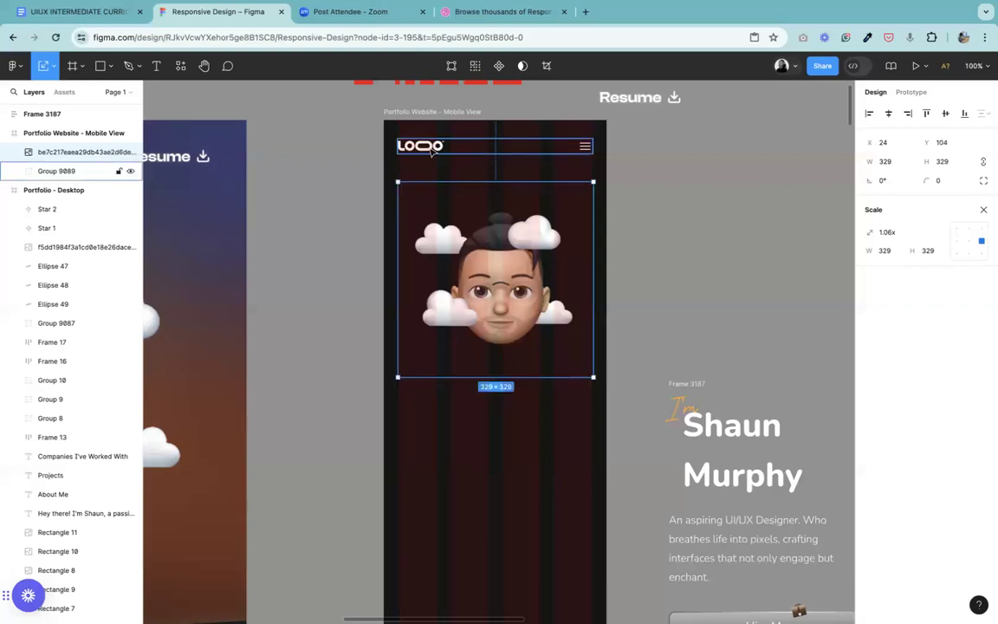
# Step: Set the vertical spacing between the mobile header group and the avatar image to 32
pyautogui.click(431, 149)
pyautogui.keyDown('shift'); pyautogui.click(436, 245); pyautogui.keyUp('shift')
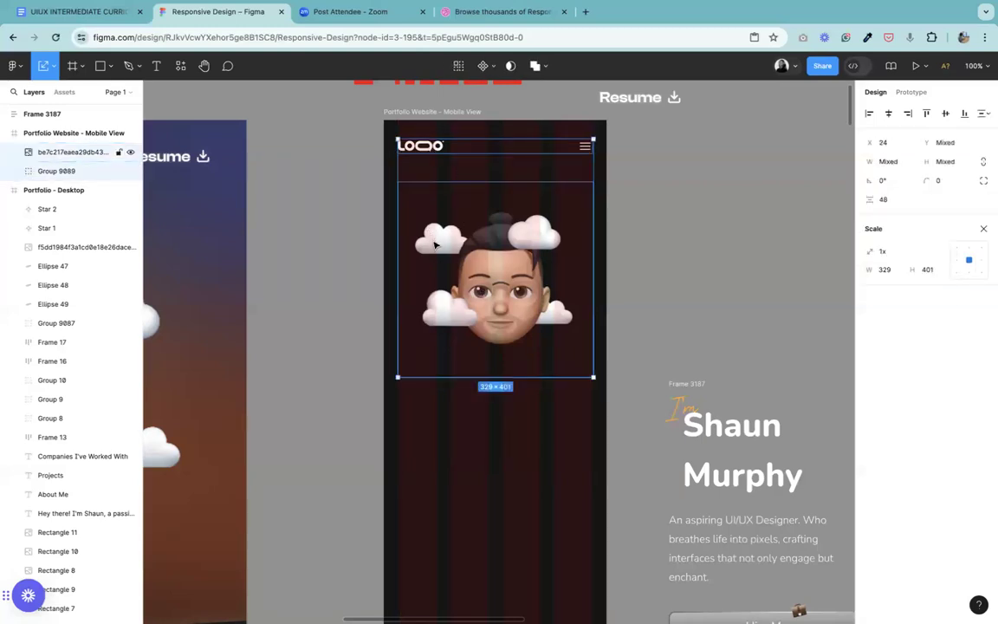
pyautogui.click(894, 204)
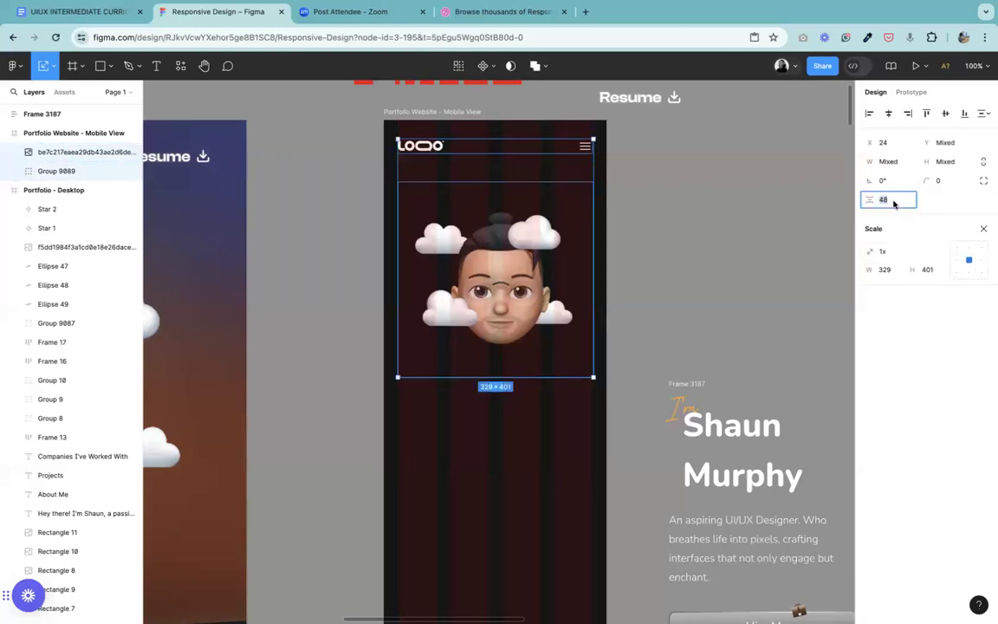
pyautogui.write('32')
pyautogui.press('Return')
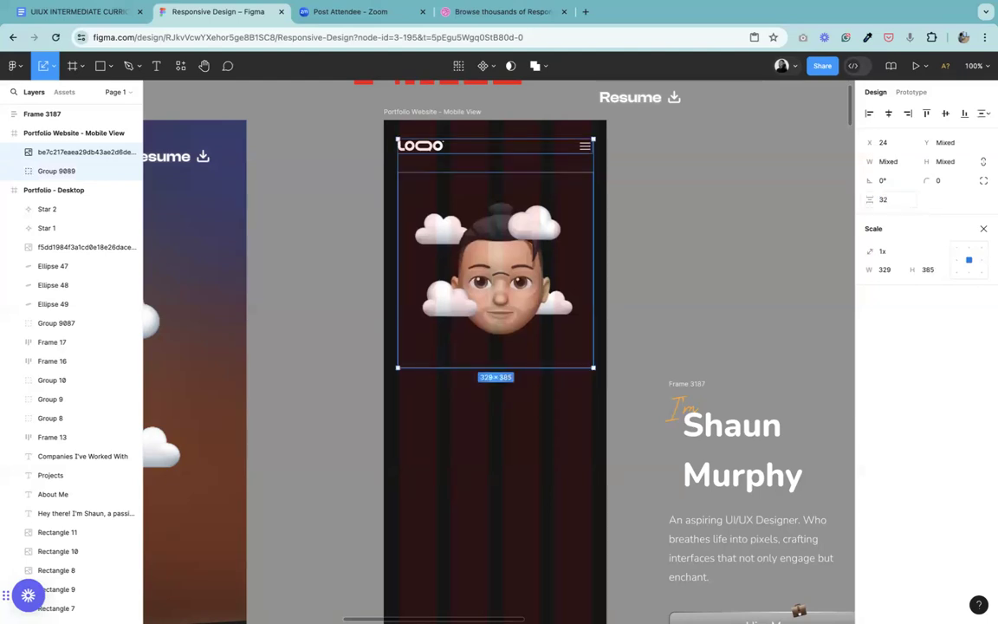
pyautogui.click(678, 369)
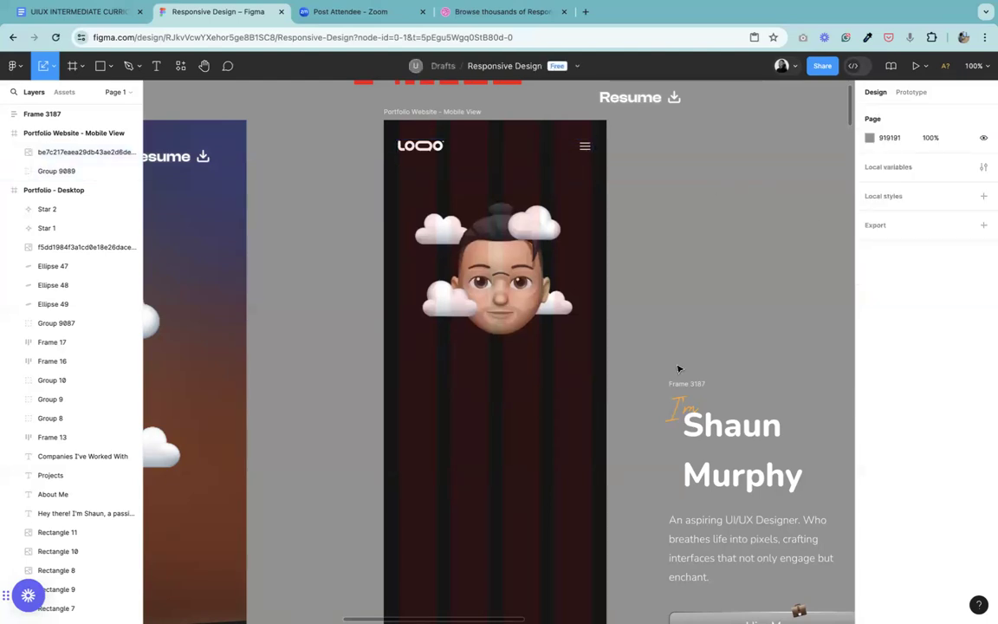
# Step: Move the hero text and buttons frame back into the mobile frame, 32 below the avatar image
pyautogui.click(534, 270)
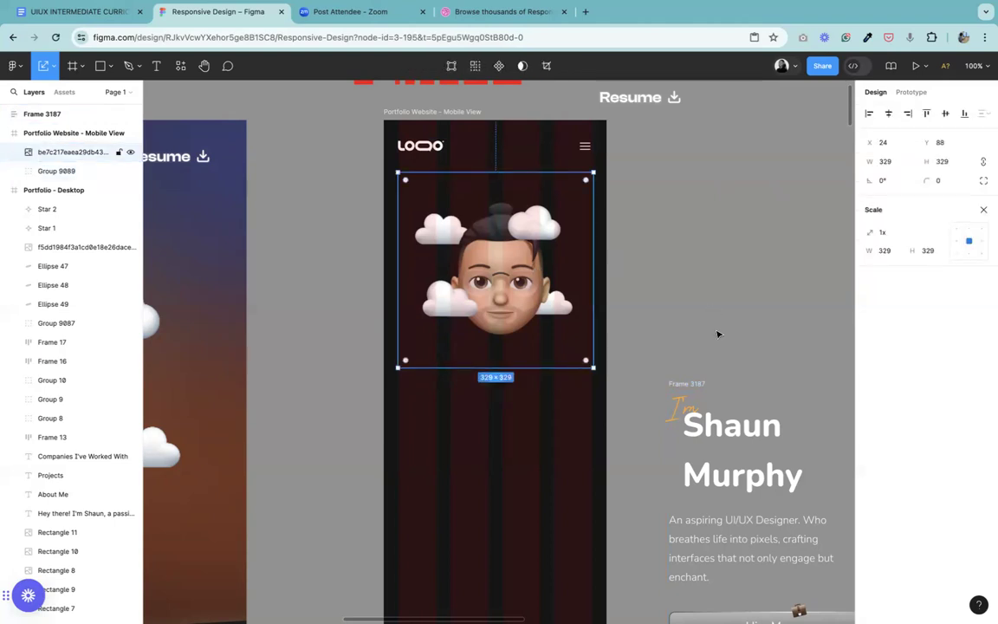
pyautogui.press('super+minus')
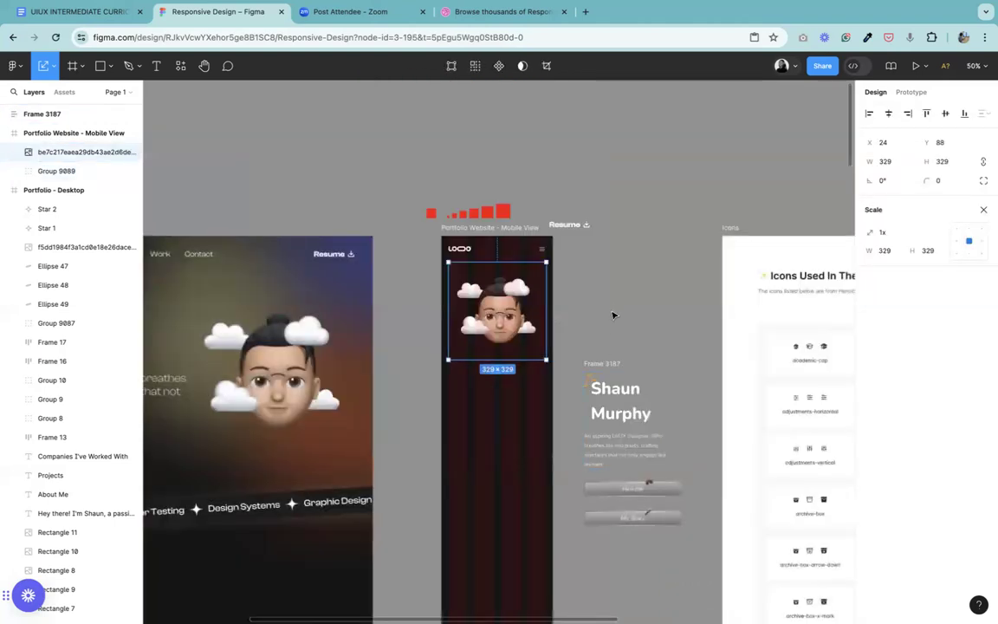
pyautogui.click(611, 317)
pyautogui.click(602, 365)
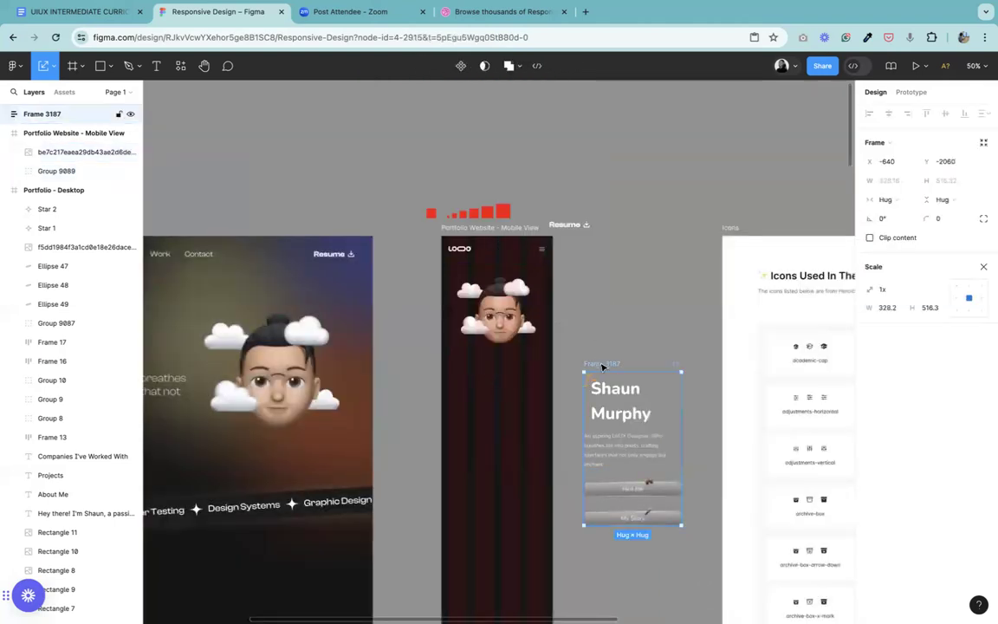
pyautogui.moveTo(607, 372); pyautogui.dragTo(474, 362)
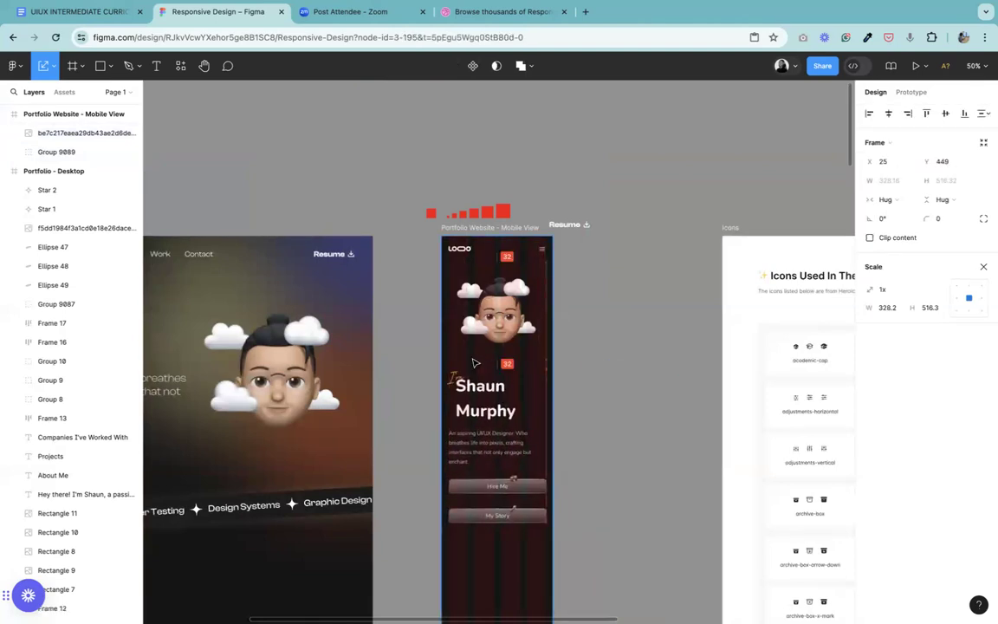
pyautogui.click(644, 286)
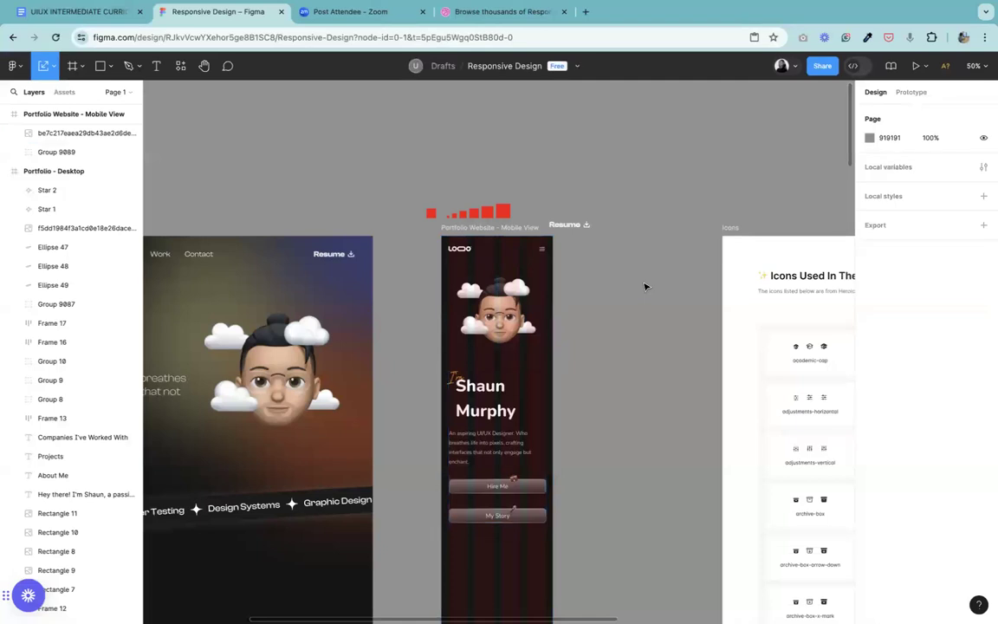
# Step: Leave the Scale tool and set the vertical spacing between the avatar image and the hero text frame to 24
pyautogui.hotkey('shift', '0')
pyautogui.click(510, 322)
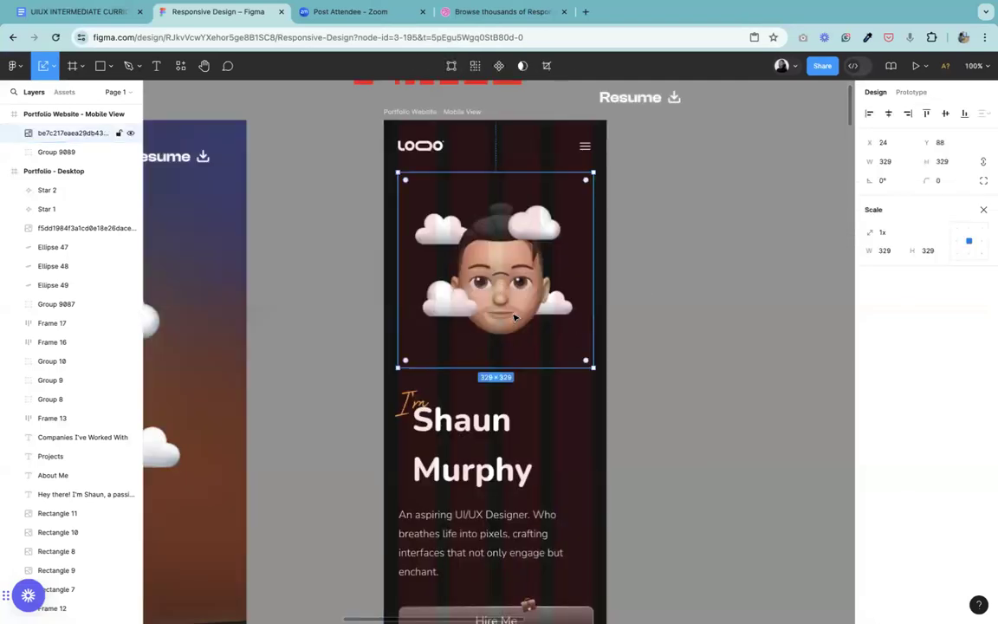
pyautogui.click(982, 210)
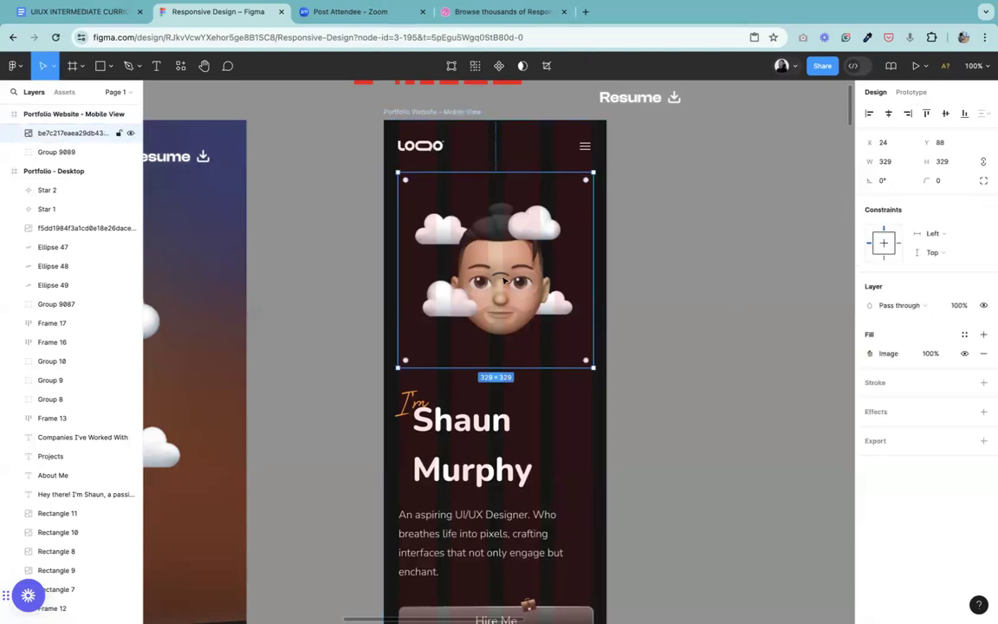
pyautogui.click(427, 411)
pyautogui.keyDown('shift'); pyautogui.click(476, 310); pyautogui.keyUp('shift')
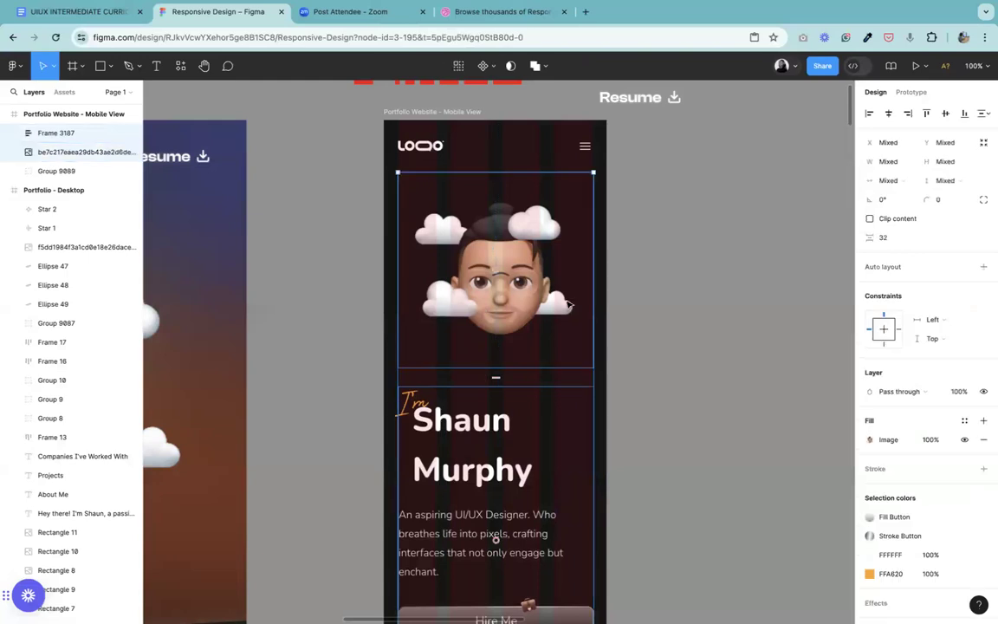
pyautogui.click(893, 241)
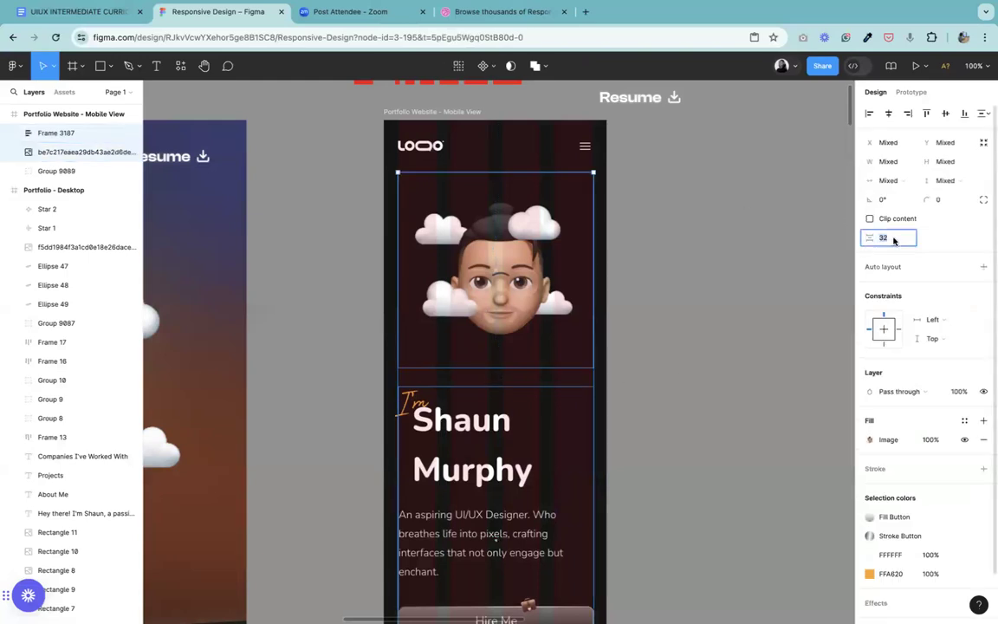
pyautogui.write('24')
pyautogui.press('Return')
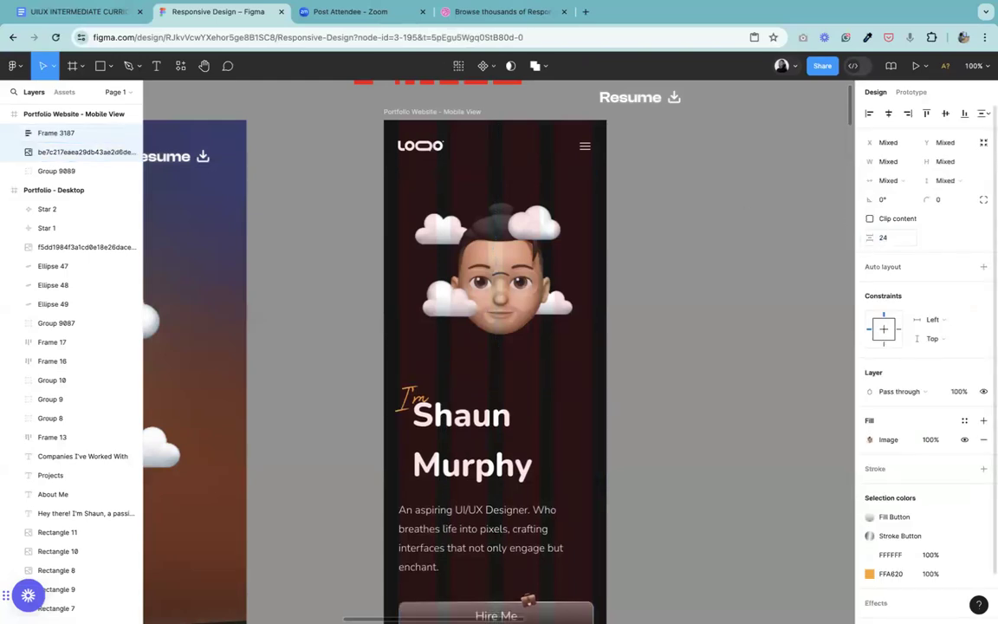
pyautogui.click(717, 291)
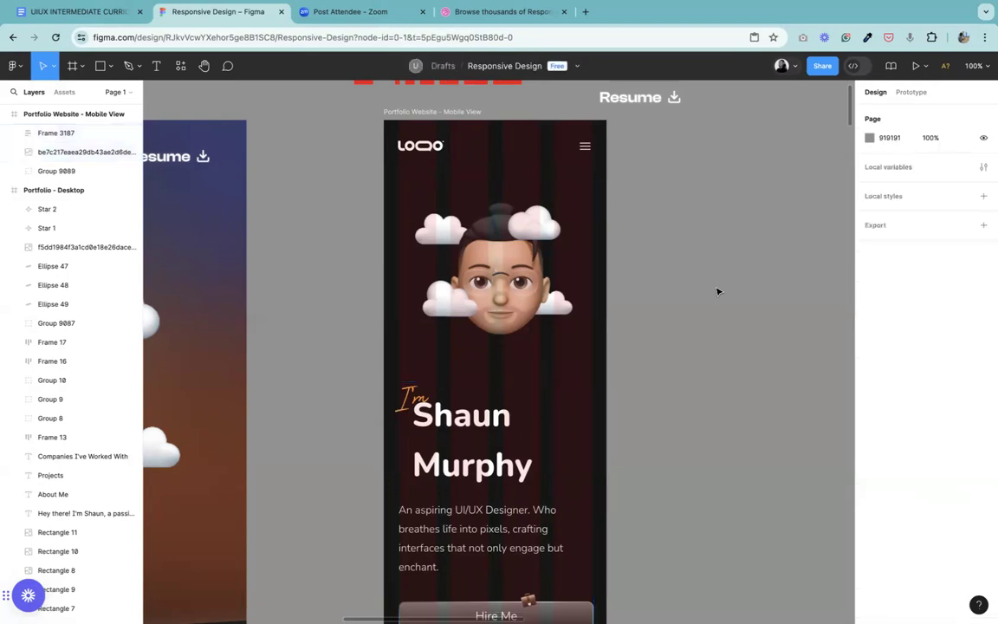
# Step: Tighten the vertical spacing between the avatar image and the hero text frame to 16
pyautogui.click(546, 347)
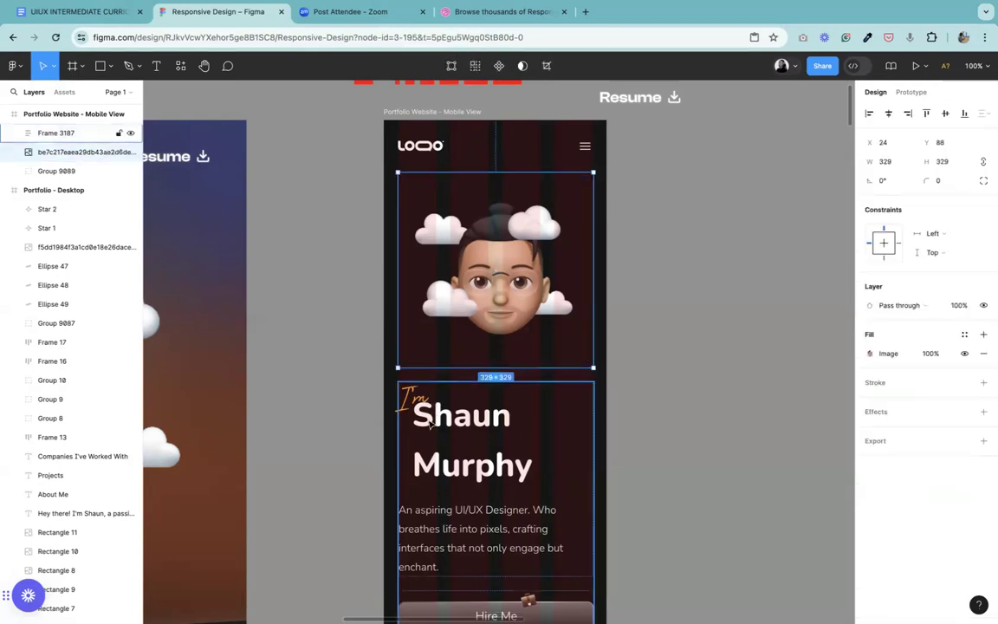
pyautogui.keyDown('shift'); pyautogui.click(430, 423); pyautogui.keyUp('shift')
pyautogui.click(897, 238)
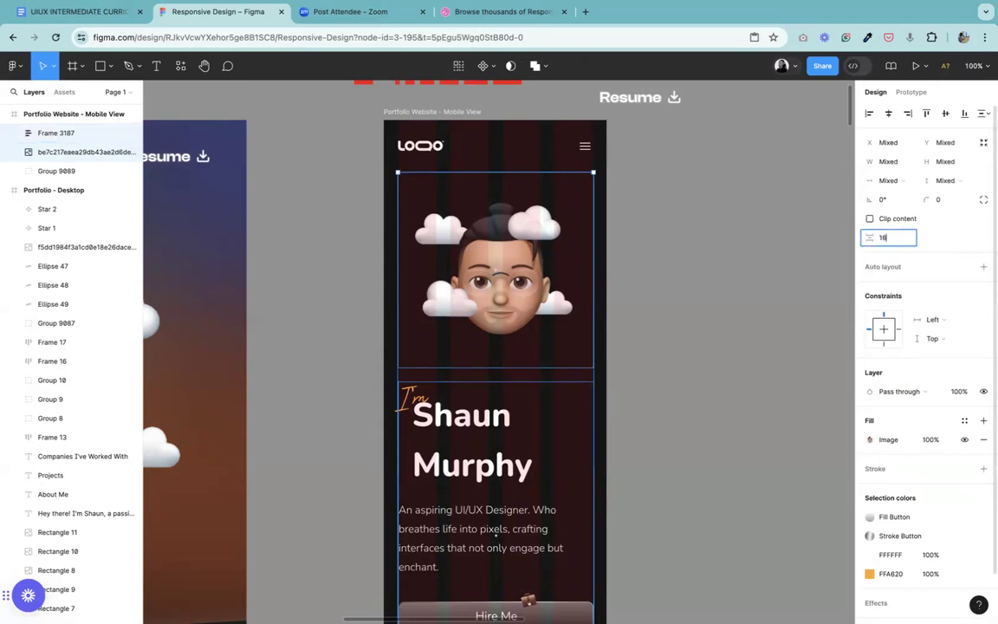
pyautogui.click(740, 407)
# Step: Select the yellow glow ellipse behind the avatar in the desktop hero
pyautogui.press('-')
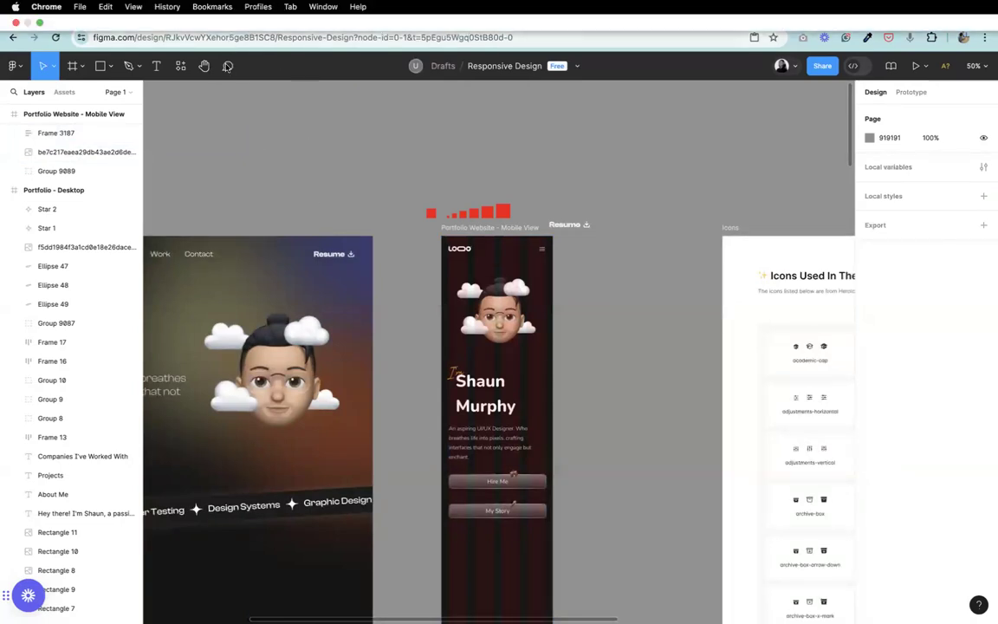
pyautogui.click(204, 66)
pyautogui.hscroll(-5, 424, 270)
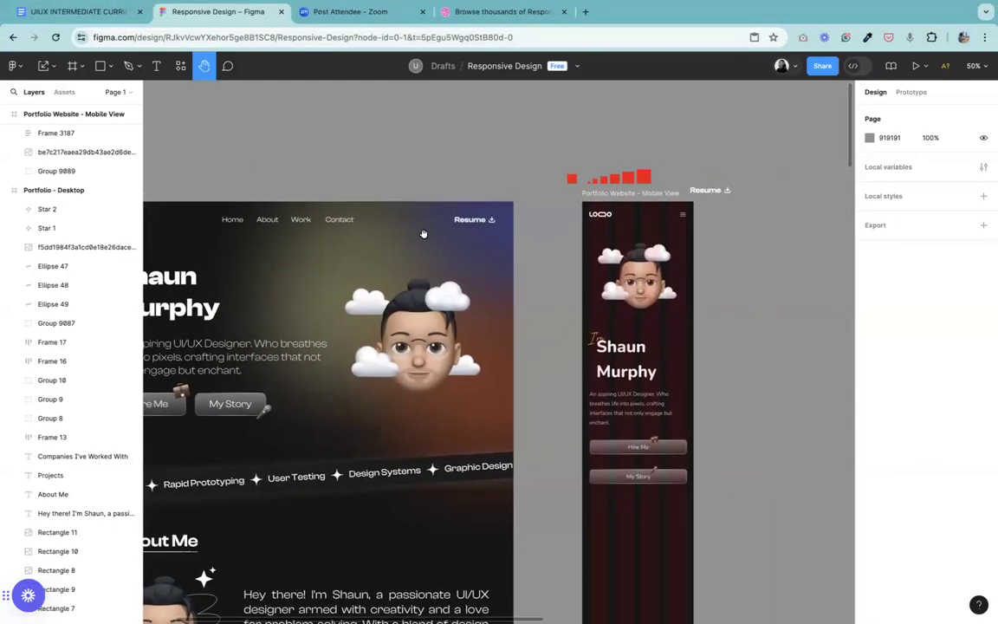
pyautogui.click(54, 66)
pyautogui.click(68, 99)
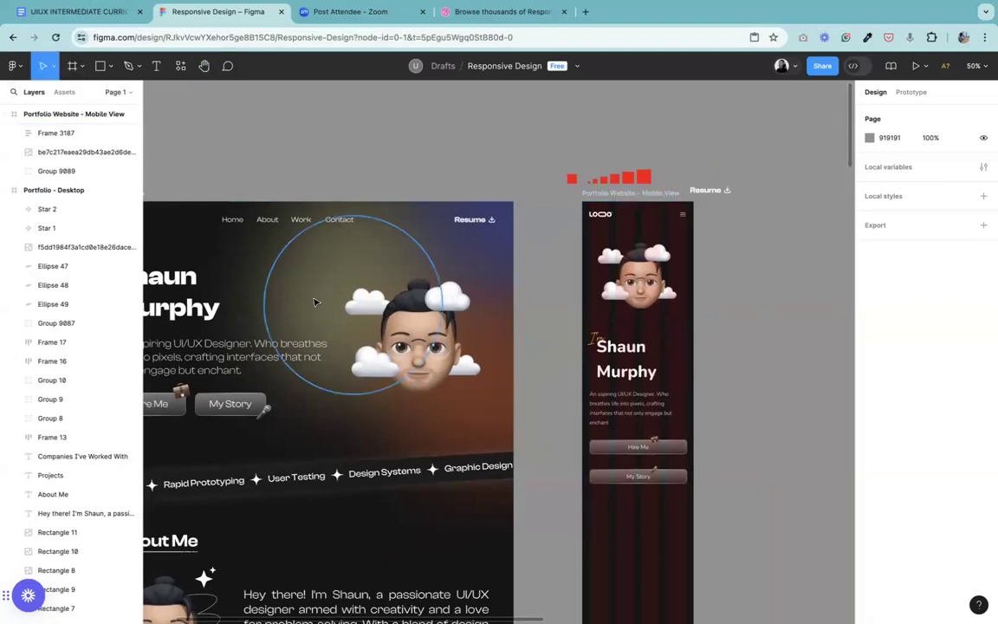
pyautogui.click(319, 296)
pyautogui.moveTo(319, 297); pyautogui.dragTo(330, 252)
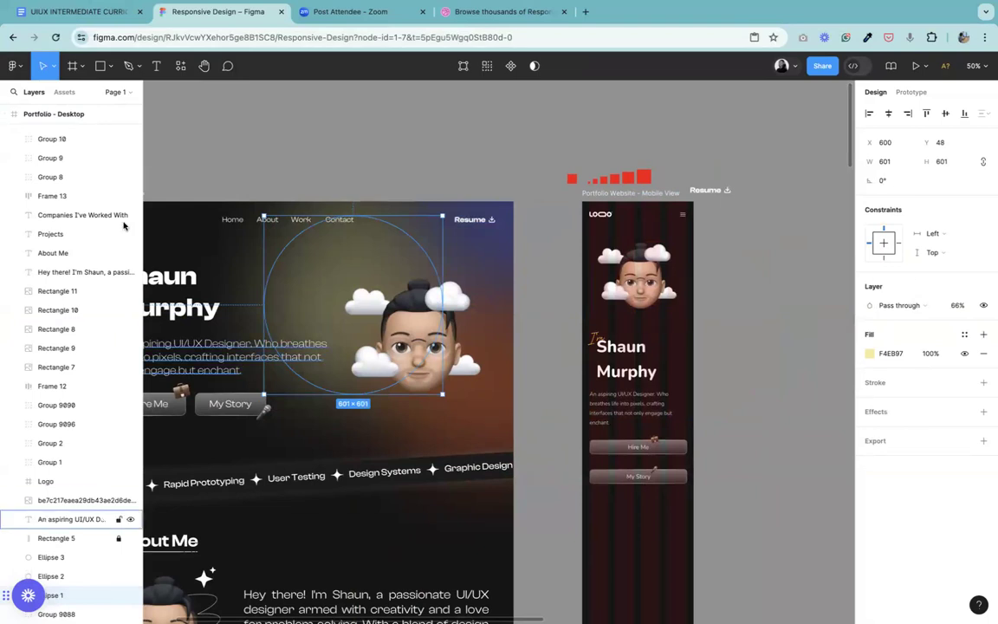
# Step: Collapse the Container layer inside Icons and locate the yellow glow ellipse among the Portfolio - Desktop layers
pyautogui.scroll(-5, 138, 172)
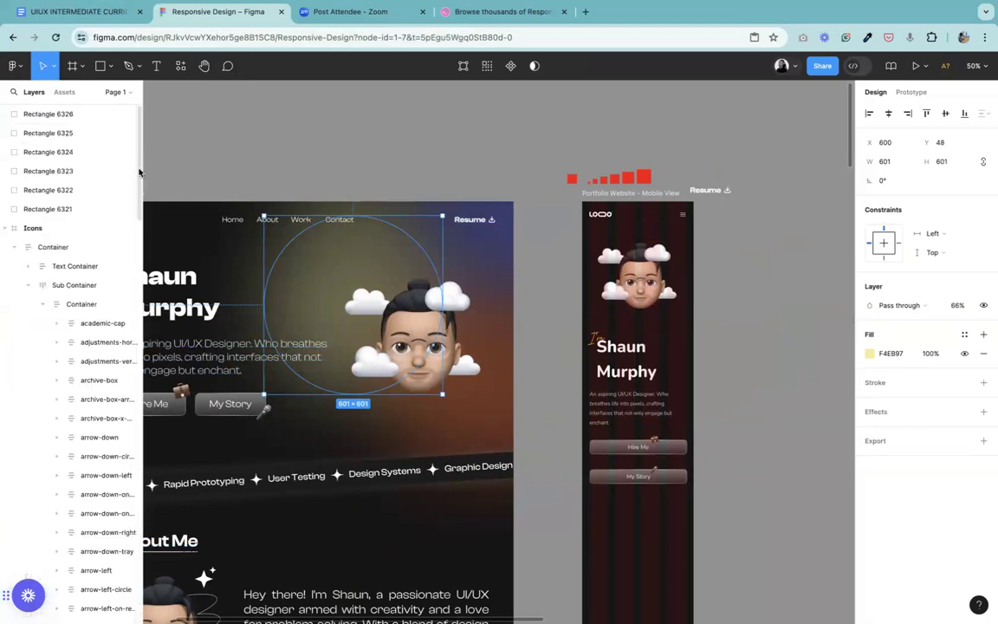
pyautogui.scroll(-10, 130, 191)
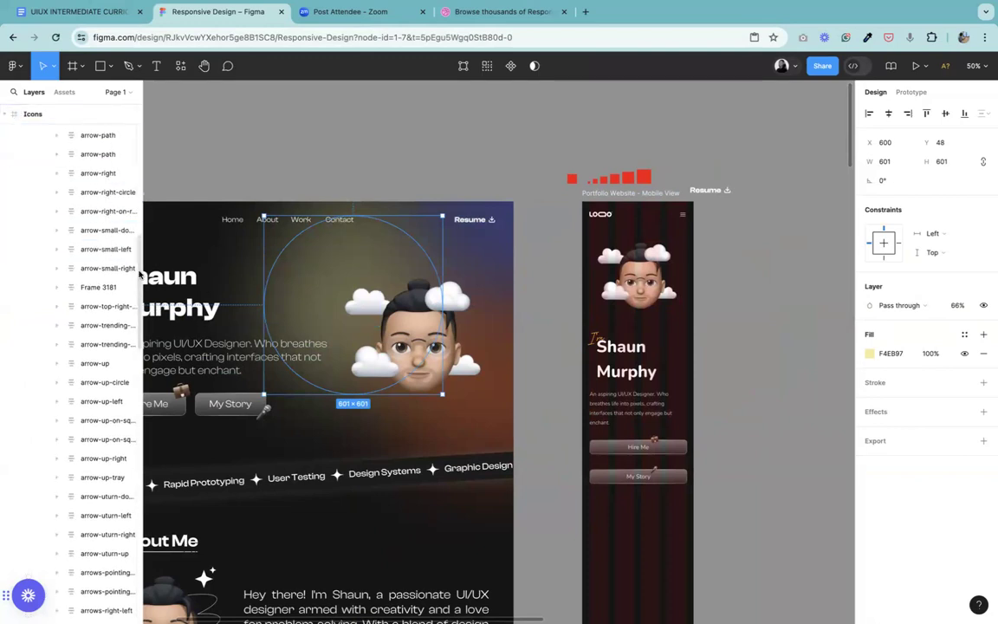
pyautogui.scroll(5, 130, 152)
pyautogui.scroll(5, 131, 149)
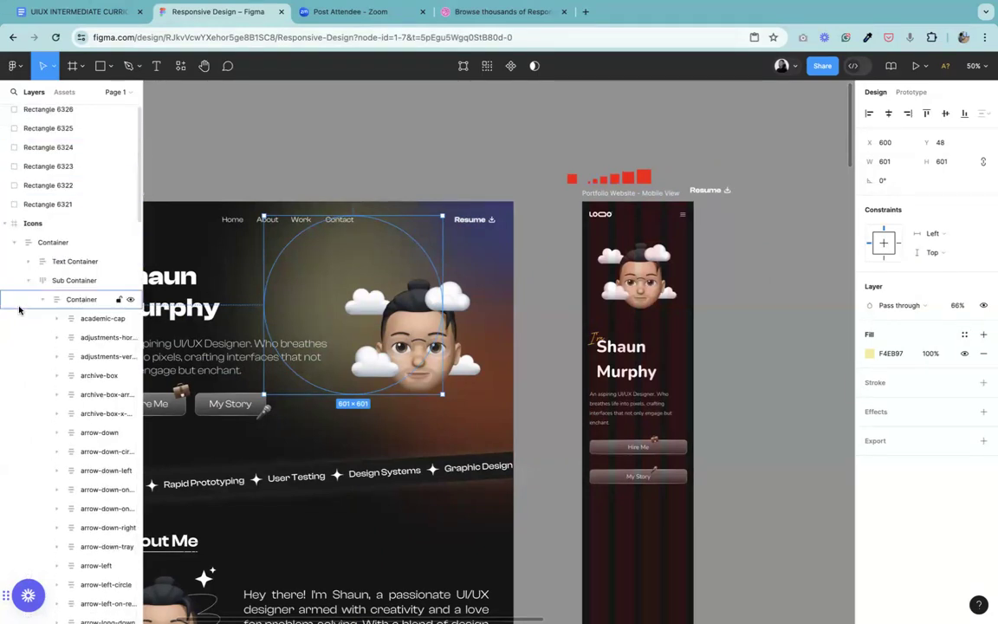
pyautogui.click(14, 243)
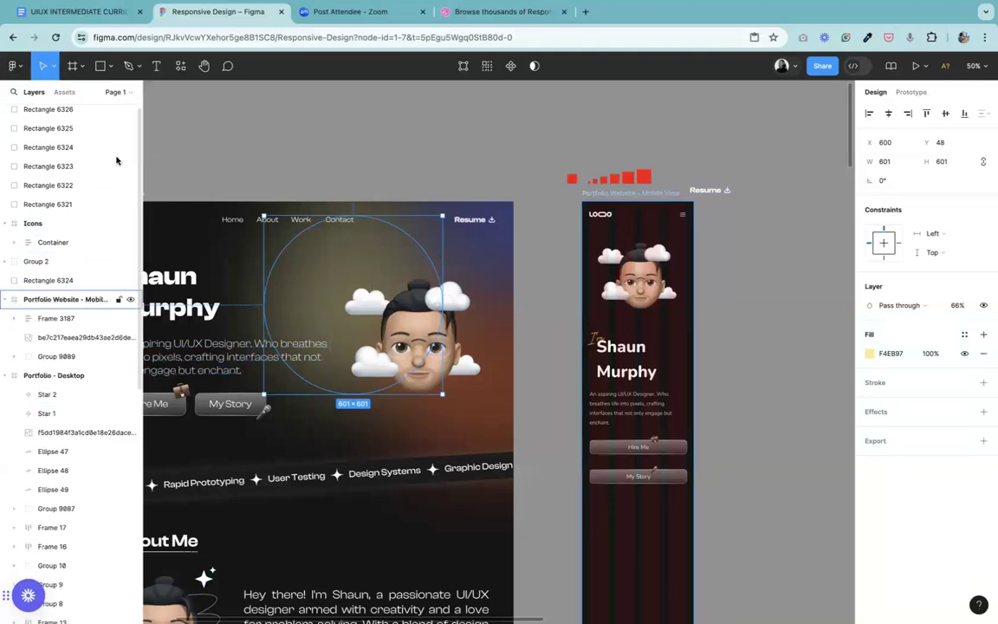
pyautogui.scroll(-2, 137, 325)
pyautogui.scroll(-7, 140, 325)
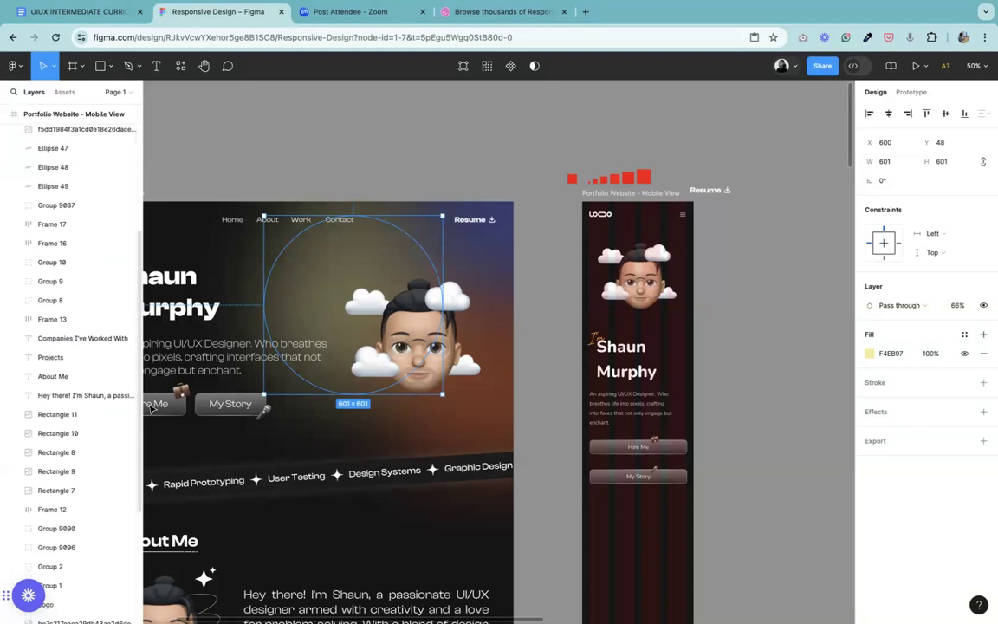
pyautogui.scroll(-1, 129, 450)
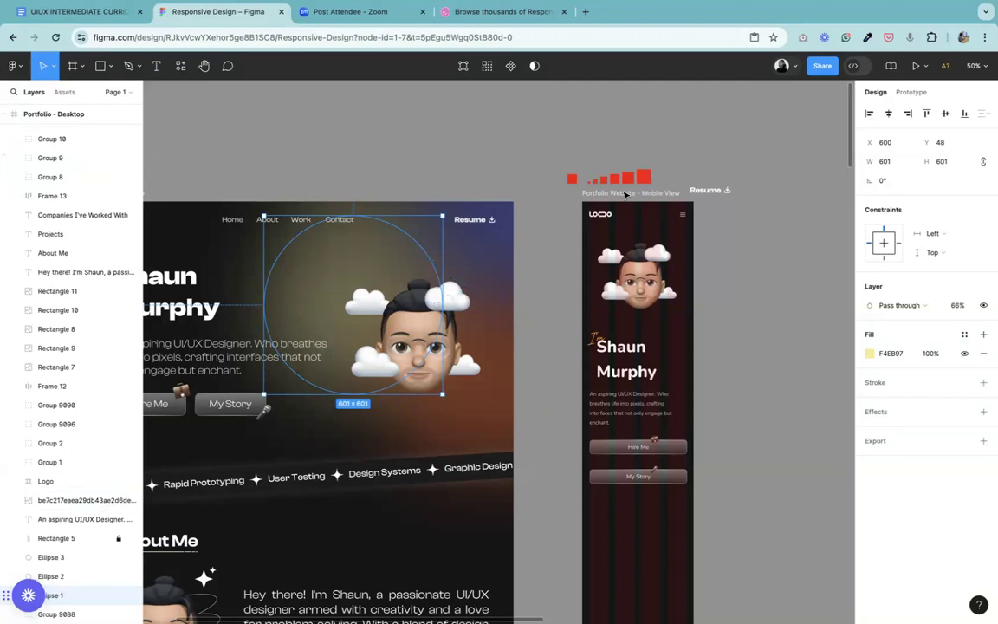
pyautogui.click(625, 193)
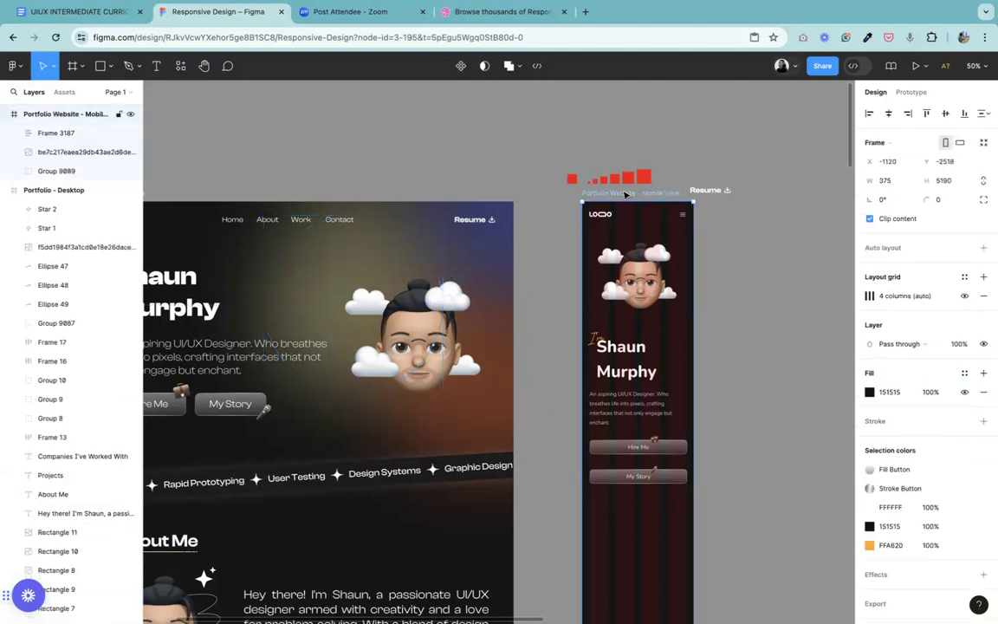
pyautogui.hotkey('ctrl', 'v')
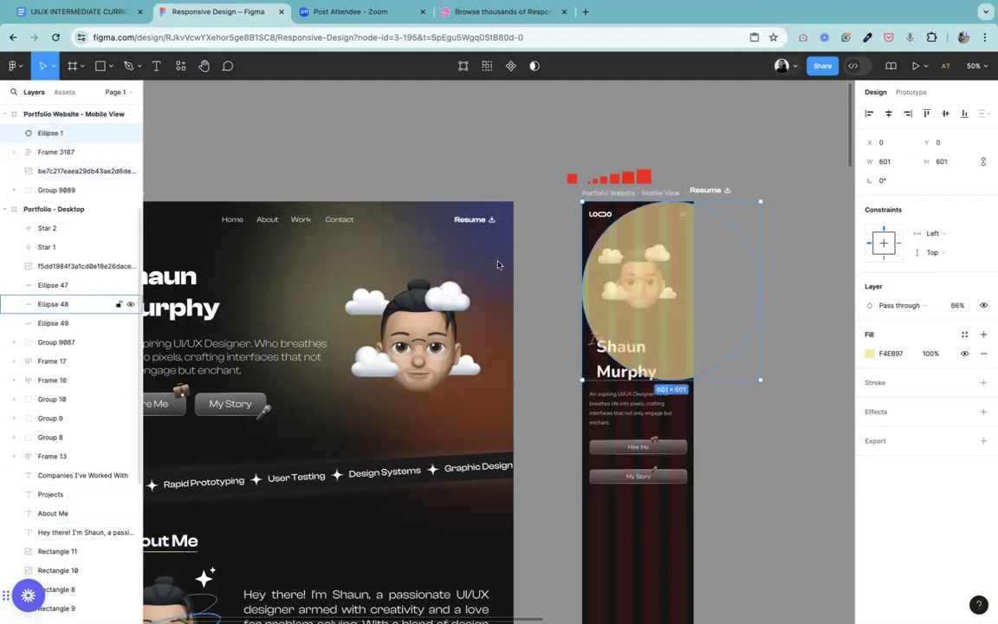
pyautogui.moveTo(652, 226); pyautogui.dragTo(749, 269)
pyautogui.press('Delete')
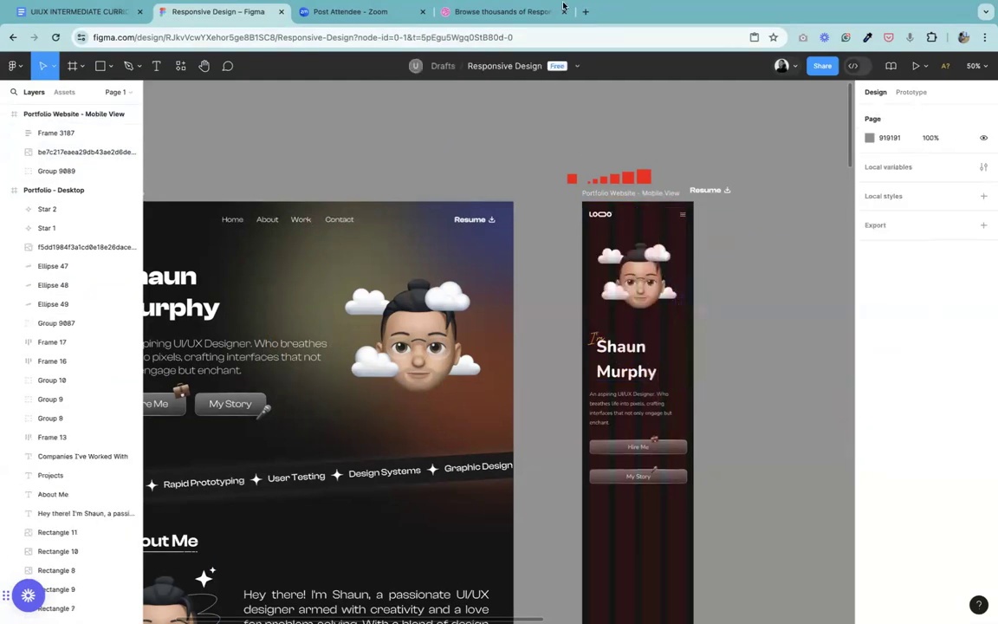
# Step: Turn off the Loom Quick Record overlay for Figma so it no longer covers the layer list
pyautogui.click(330, 286)
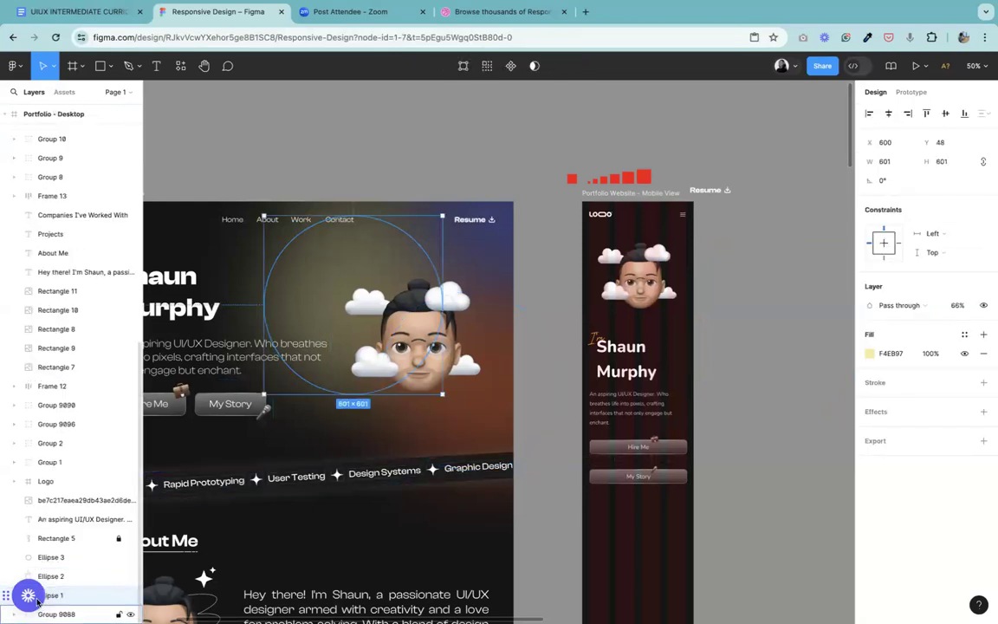
pyautogui.moveTo(35, 597)
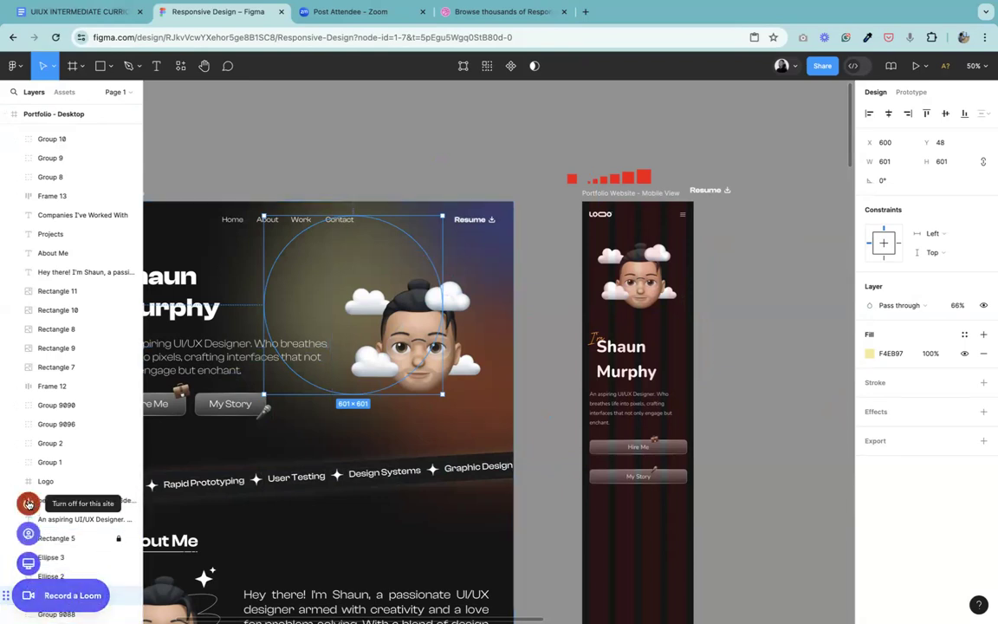
pyautogui.click(28, 502)
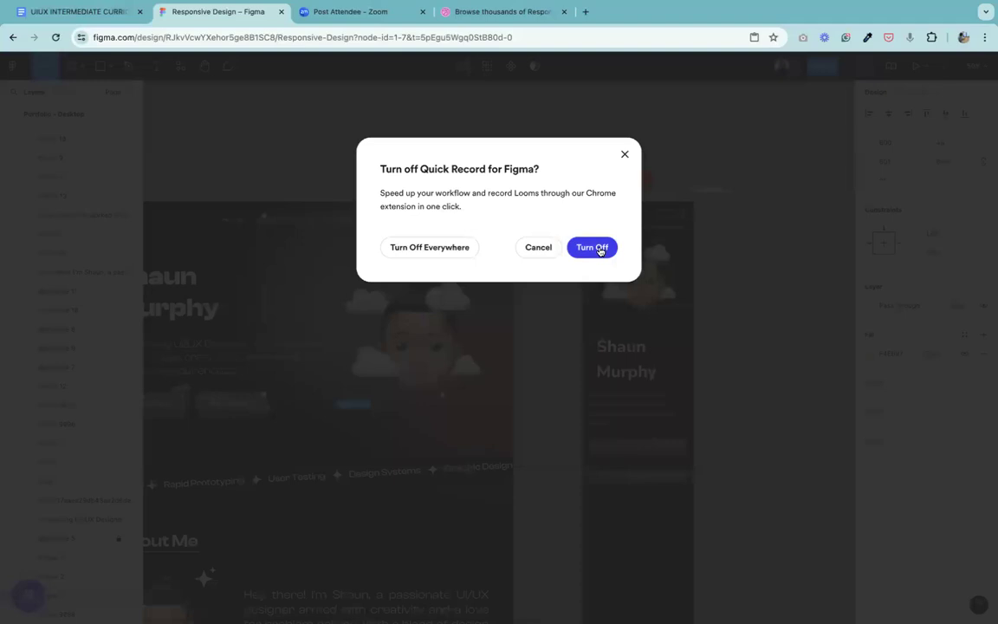
pyautogui.click(598, 250)
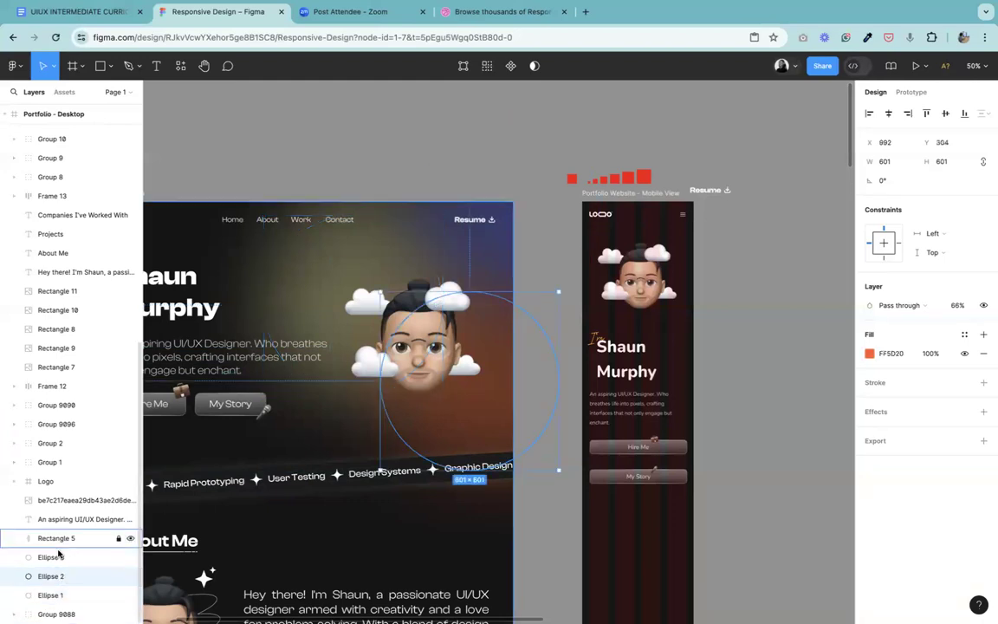
# Step: Copy the desktop hero's yellow glow ellipse into the mobile frame and move it to about X 124, Y 15
pyautogui.click(58, 595)
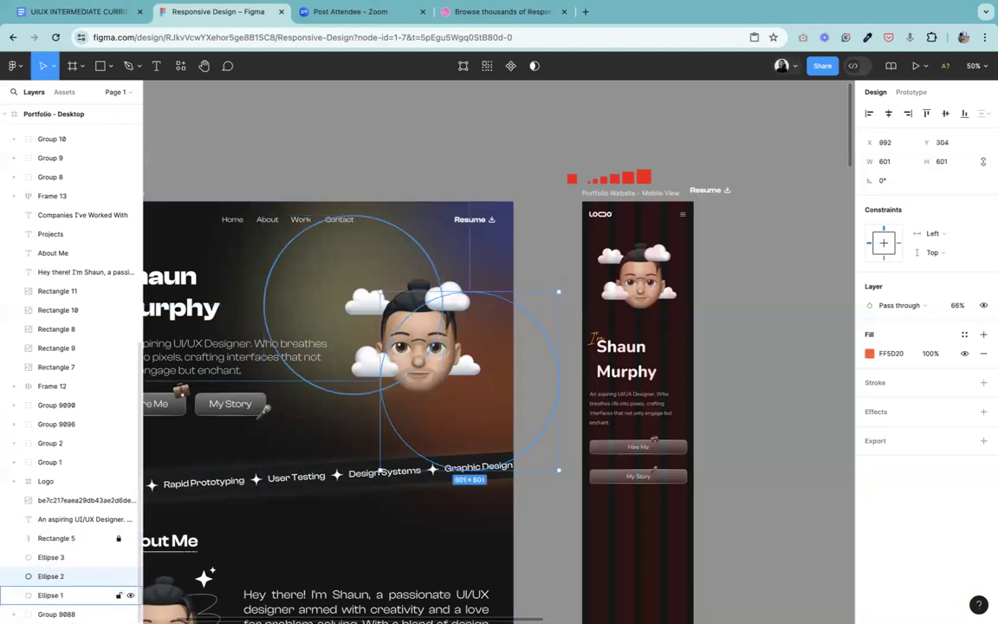
pyautogui.click(351, 270)
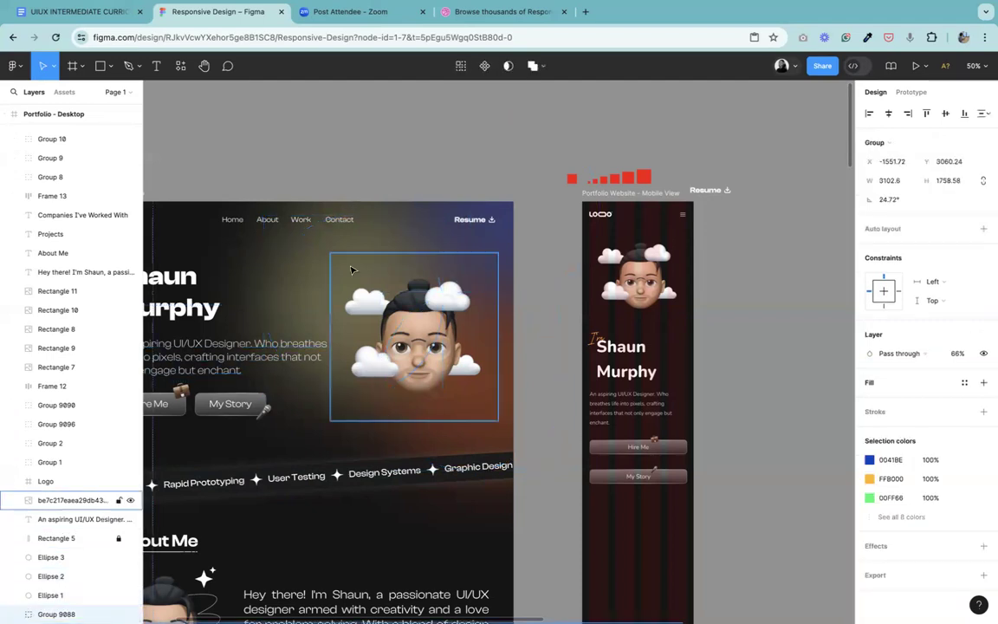
pyautogui.click(312, 275)
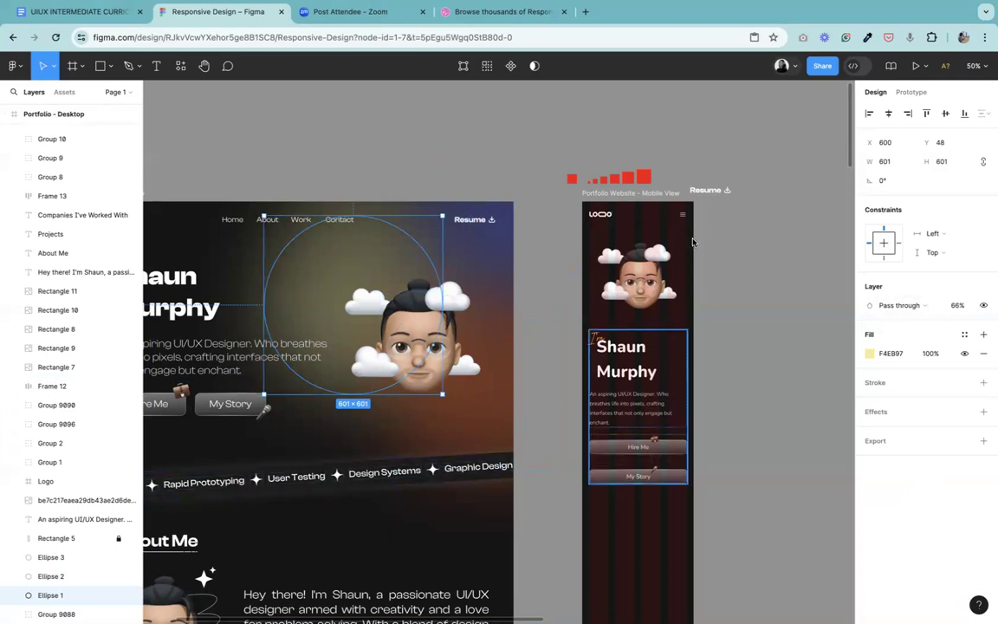
pyautogui.click(639, 200)
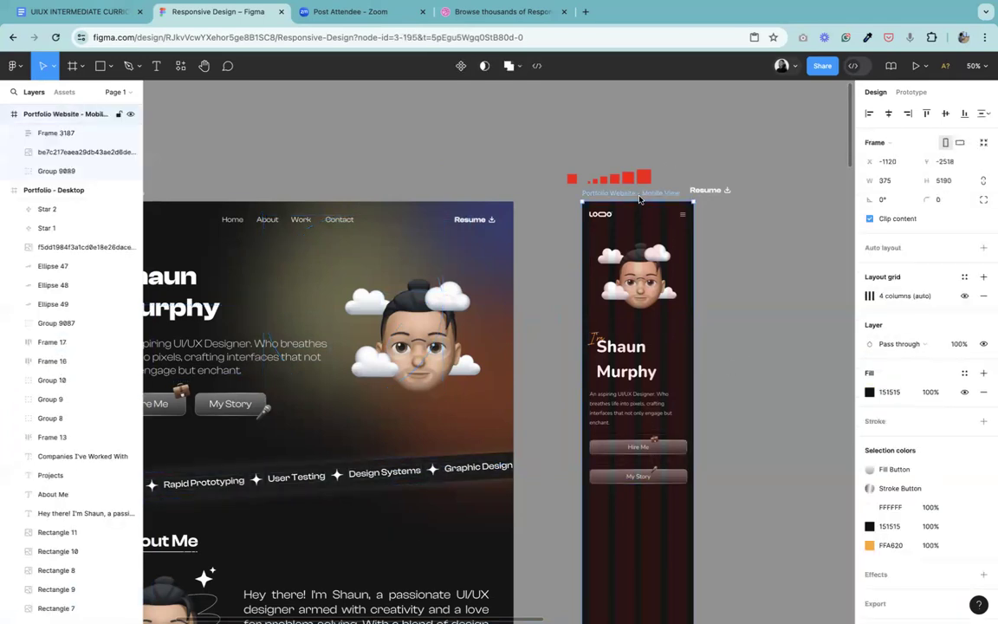
pyautogui.hotkey('ctrl', 'v')
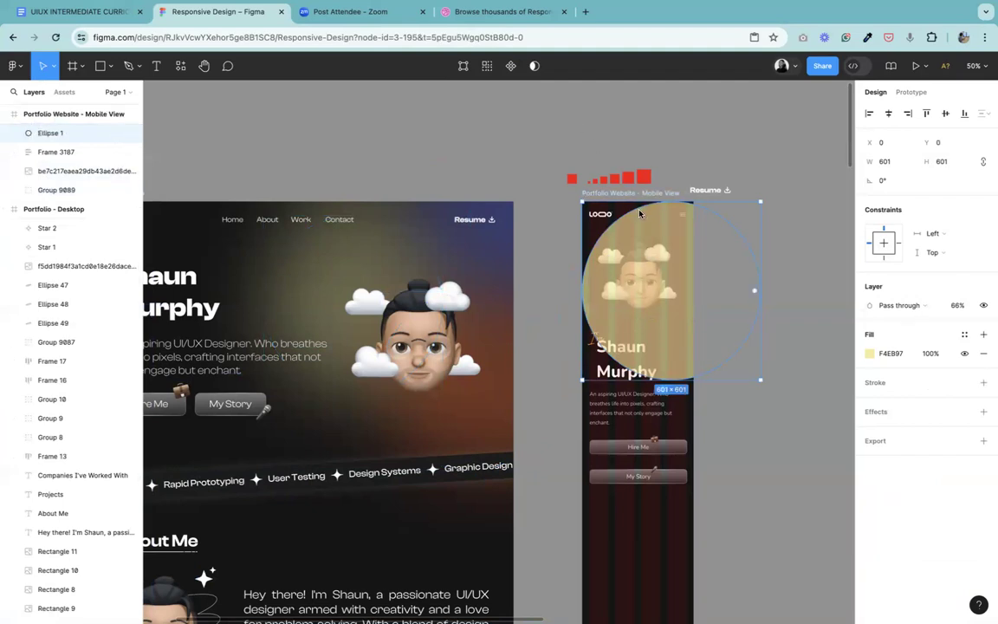
pyautogui.moveTo(642, 226); pyautogui.dragTo(680, 231)
# Step: Bring the mobile avatar image to the front, above the yellow ellipse
pyautogui.click(612, 264)
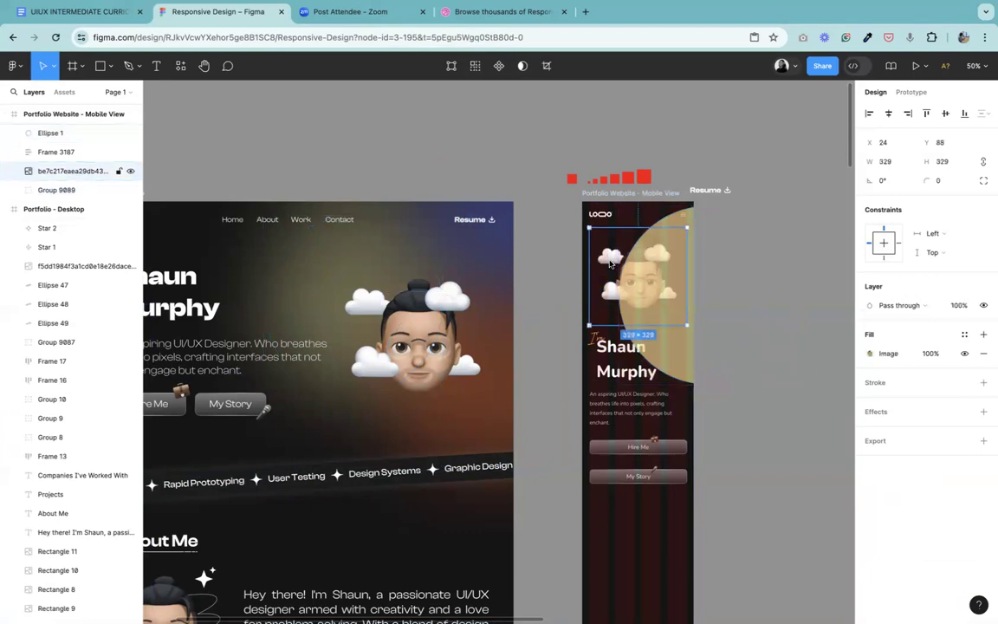
pyautogui.rightClick(612, 245)
pyautogui.click(654, 331)
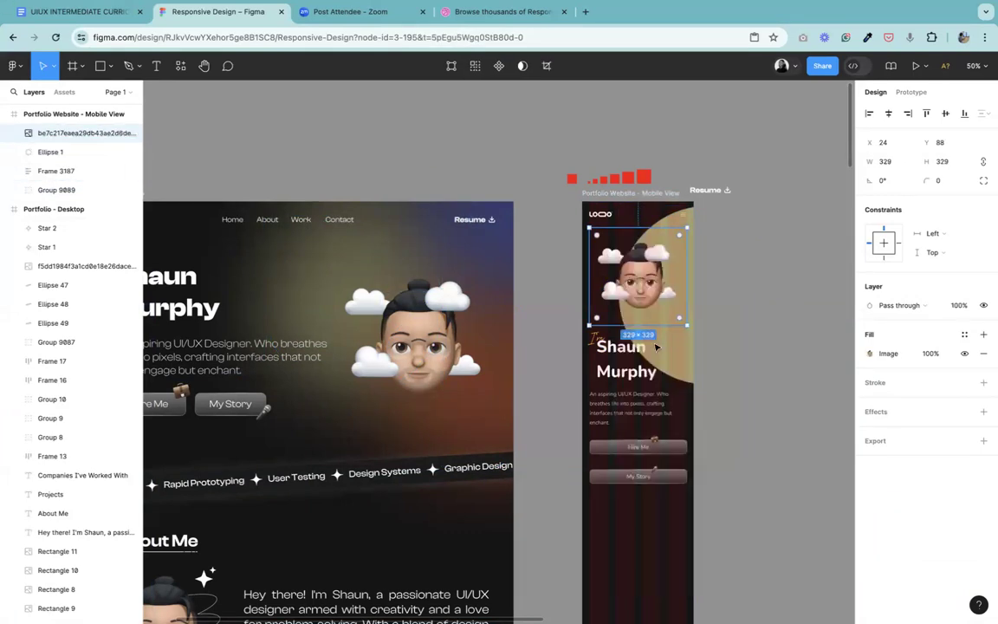
pyautogui.click(620, 433)
pyautogui.click(675, 226)
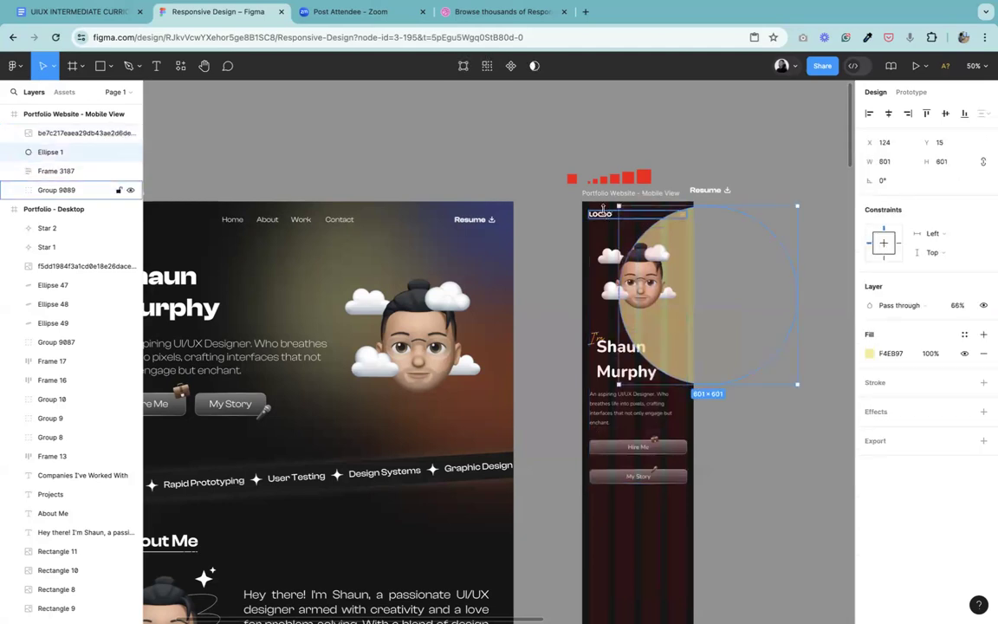
# Step: Bring the mobile hero text and buttons frame to the front, above the yellow ellipse
pyautogui.click(607, 218)
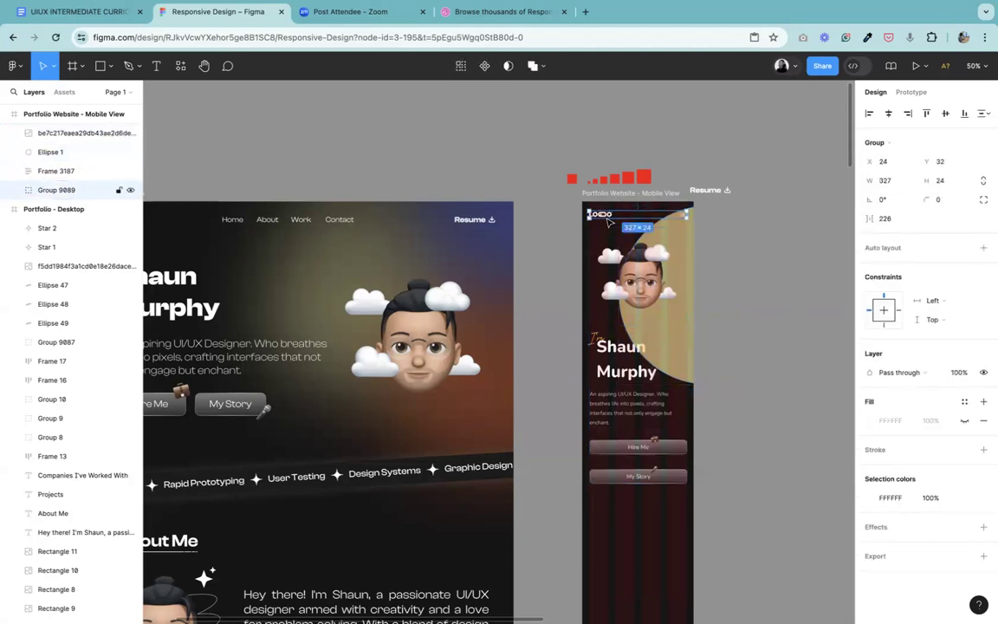
pyautogui.click(54, 153)
pyautogui.click(52, 171)
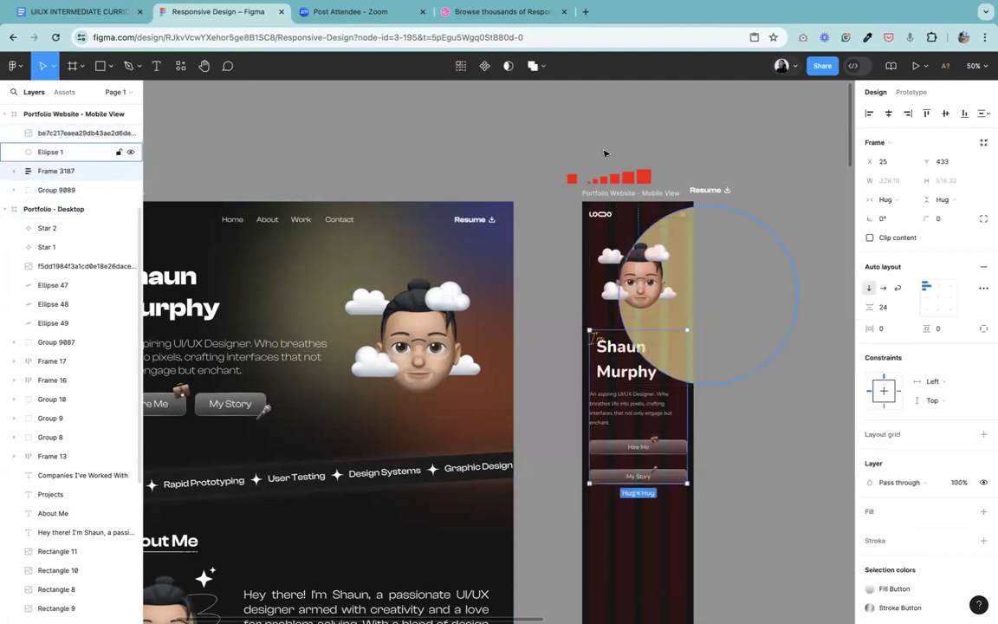
pyautogui.rightClick(612, 364)
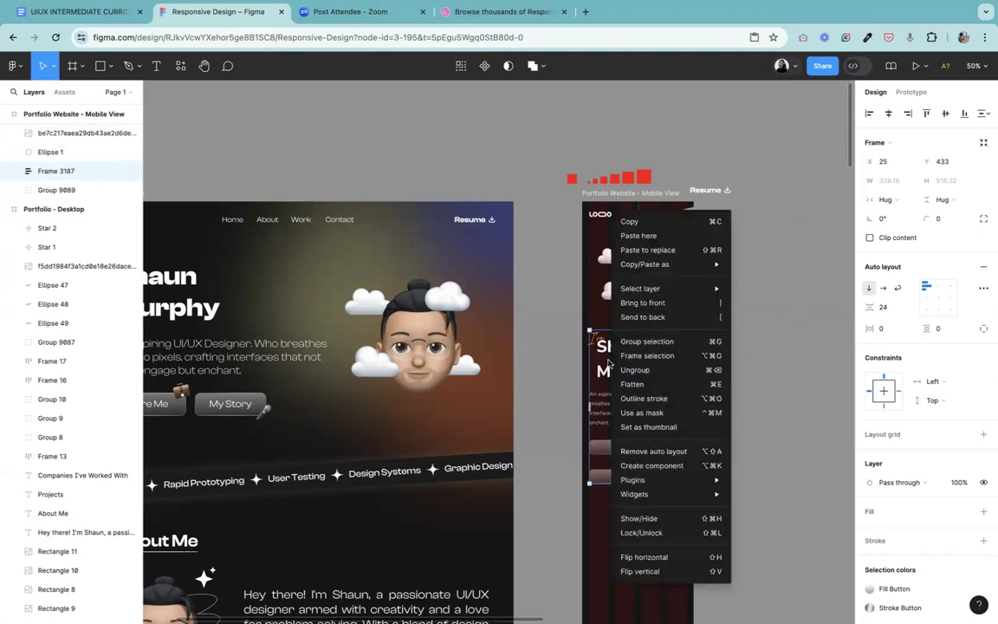
pyautogui.click(672, 303)
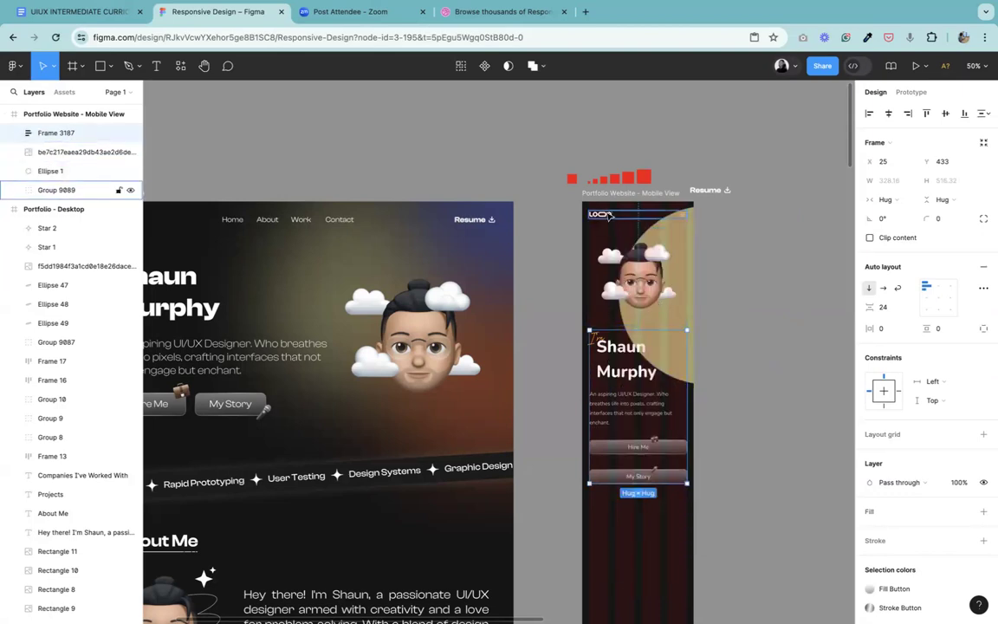
# Step: Bring the mobile header group with the logo and menu icon to the front
pyautogui.click(610, 215)
pyautogui.rightClick(606, 215)
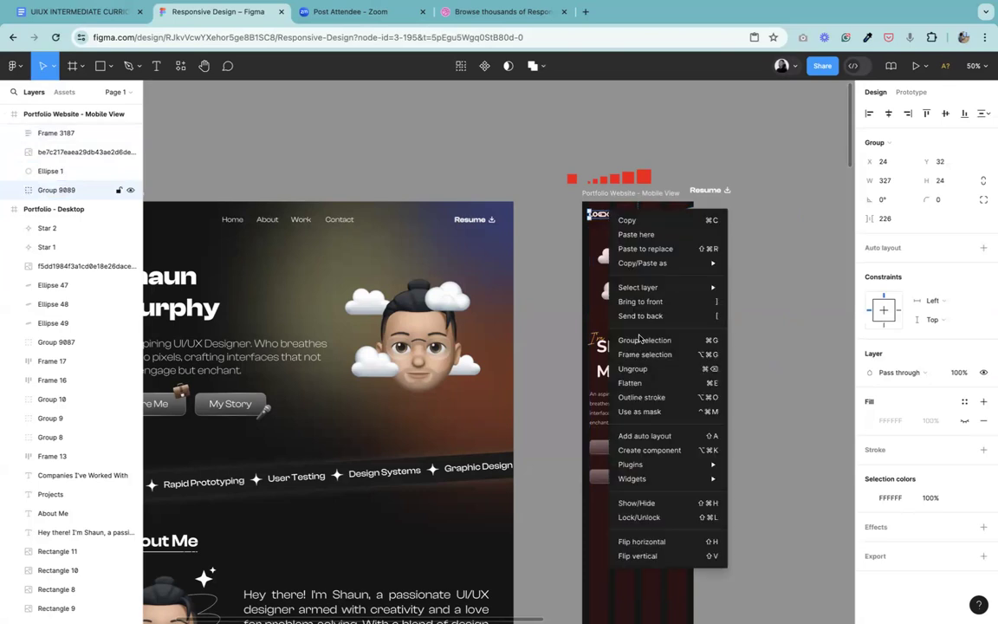
pyautogui.click(645, 298)
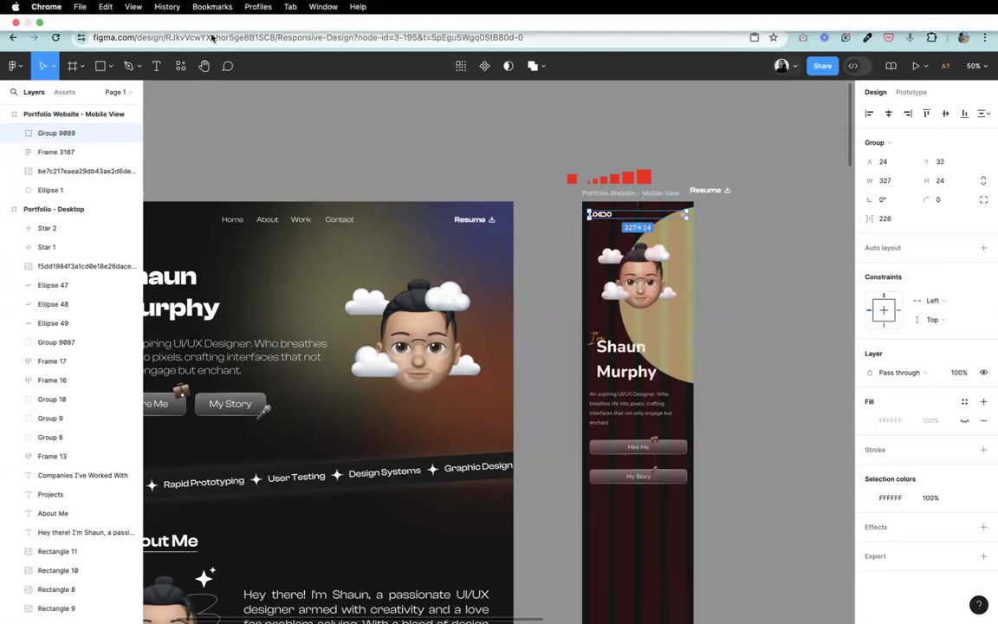
# Step: Add a background blur effect with a value of 100 to the yellow ellipse in the mobile frame
pyautogui.click(203, 66)
pyautogui.moveTo(665, 304); pyautogui.dragTo(410, 399)
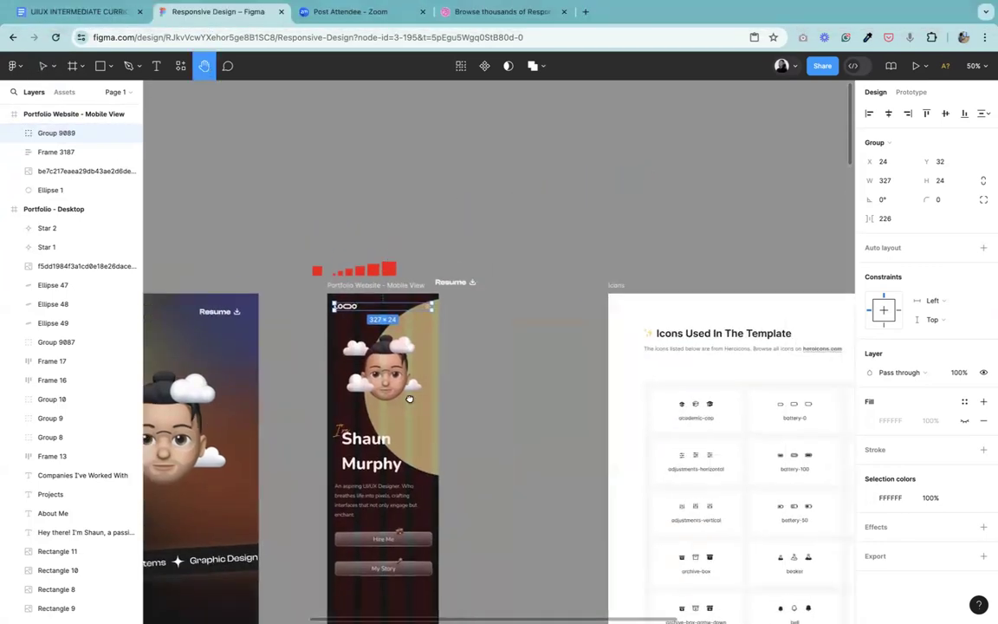
pyautogui.press('super+equal')
pyautogui.moveTo(565, 462); pyautogui.dragTo(626, 268)
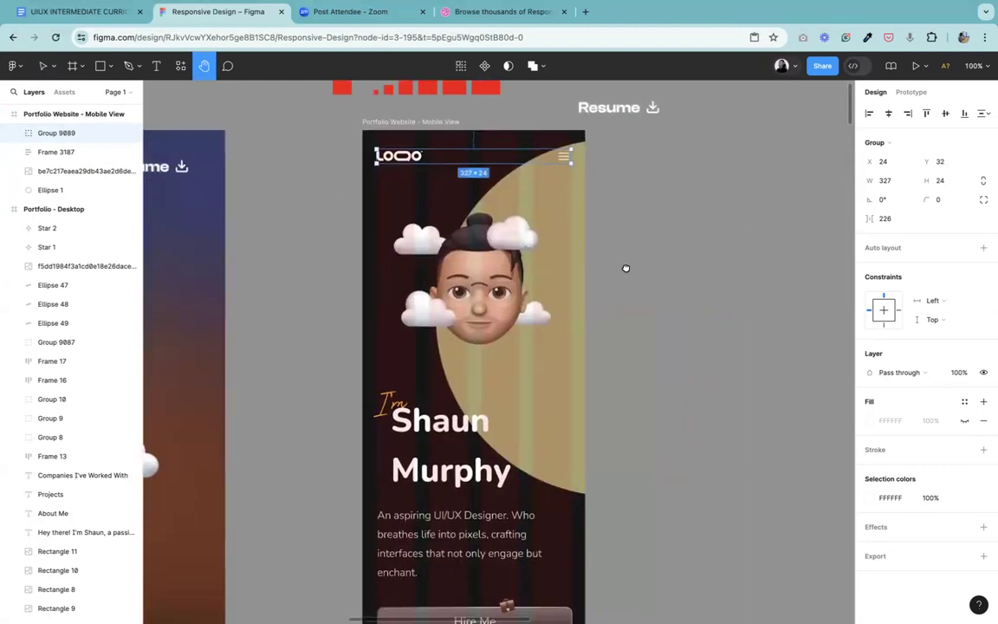
pyautogui.click(41, 65)
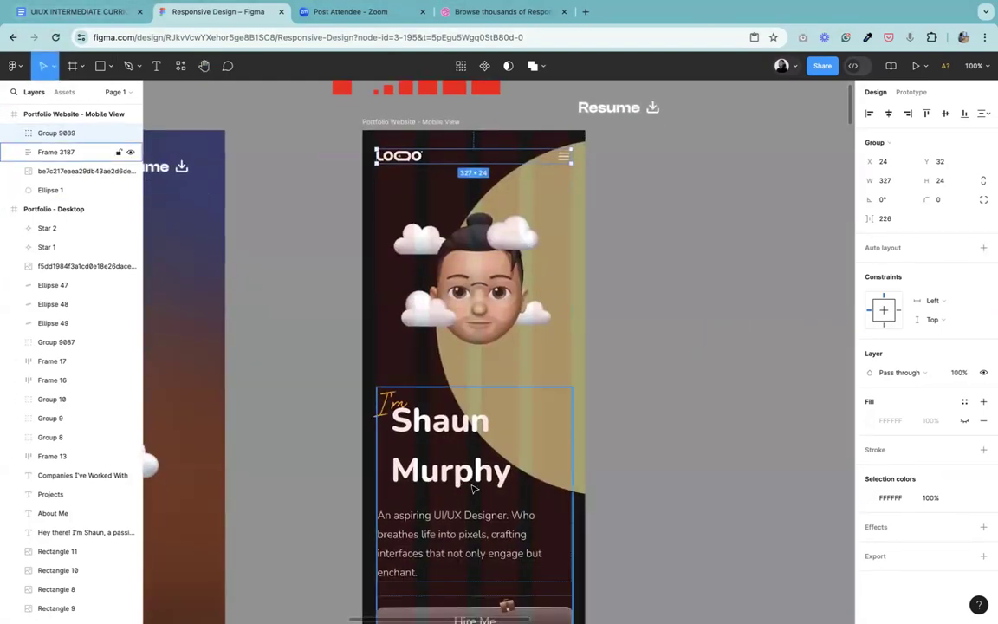
pyautogui.click(577, 199)
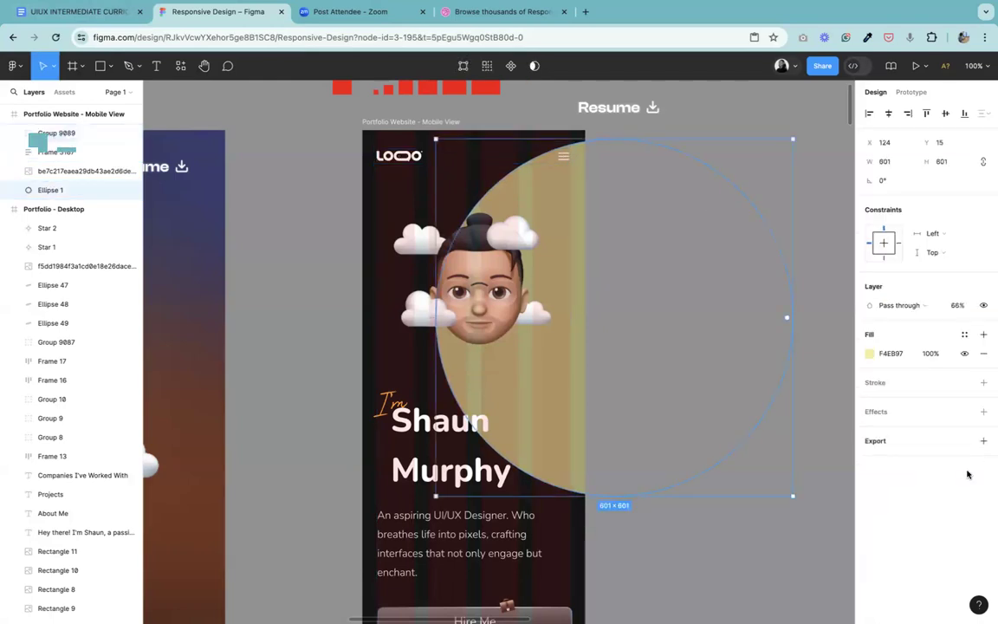
pyautogui.click(983, 414)
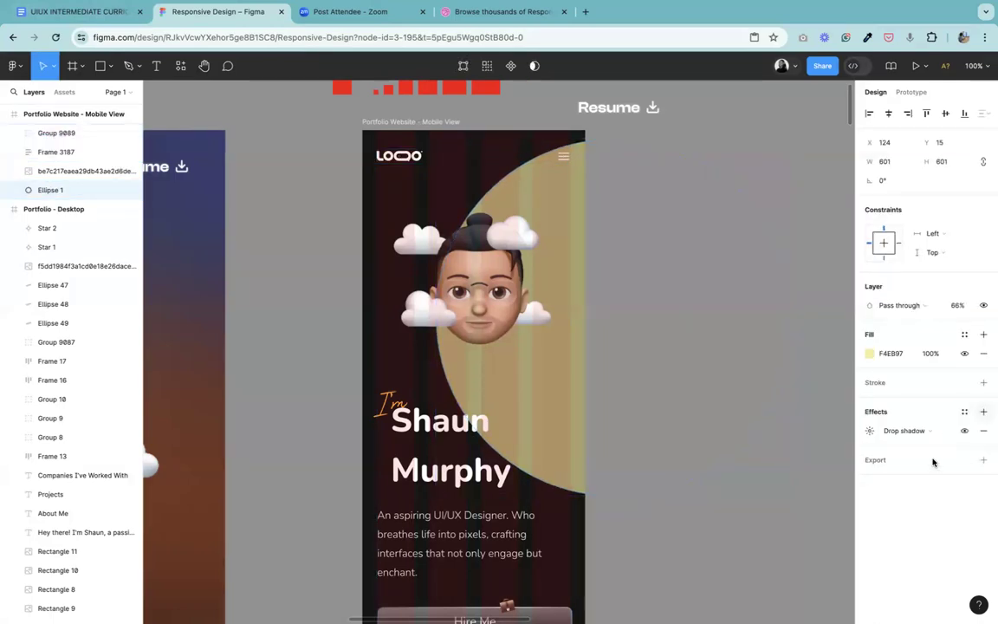
pyautogui.click(909, 431)
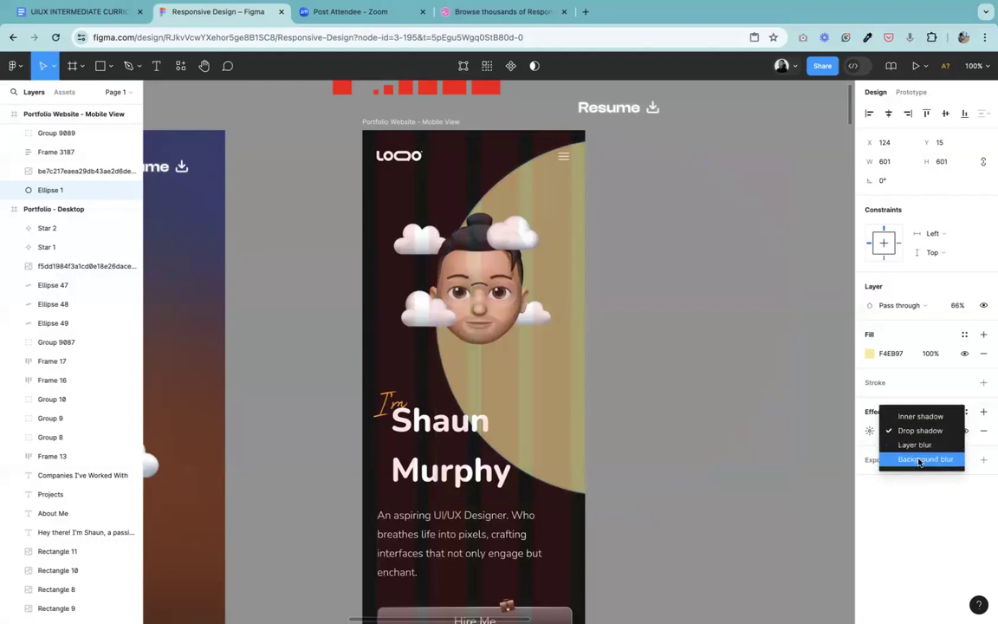
pyautogui.click(918, 460)
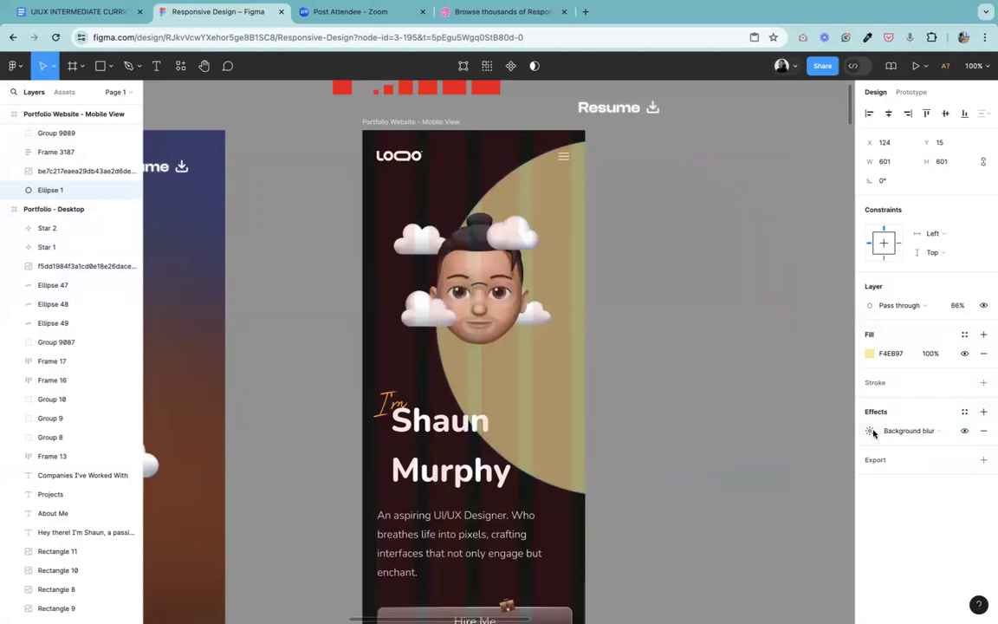
pyautogui.click(869, 431)
pyautogui.write('100')
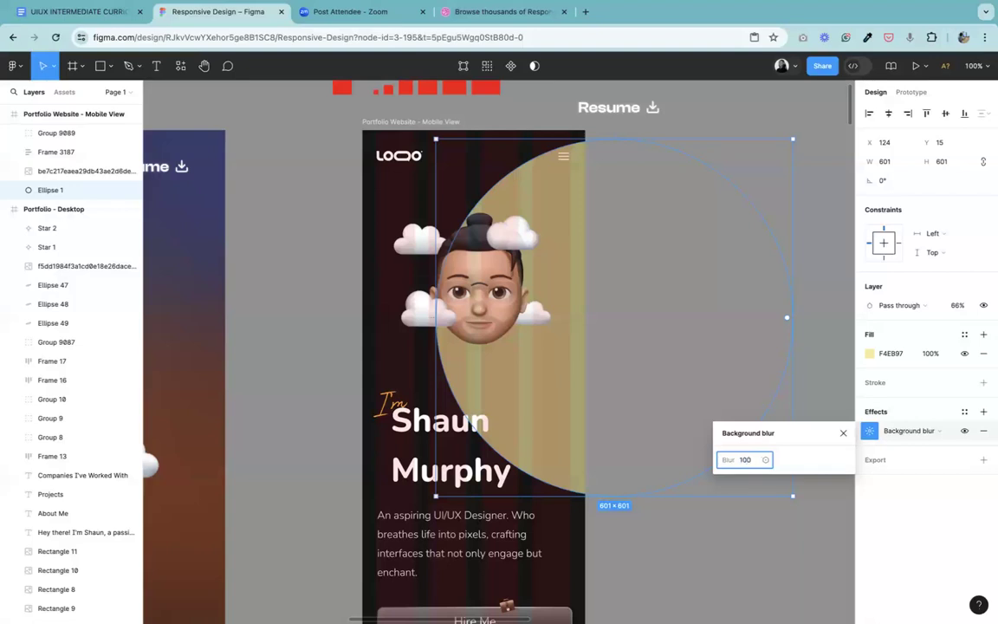
pyautogui.press('Return')
pyautogui.click(844, 435)
# Step: Change the yellow ellipse's fill color to E7DE8A at 100% opacity
pyautogui.click(869, 353)
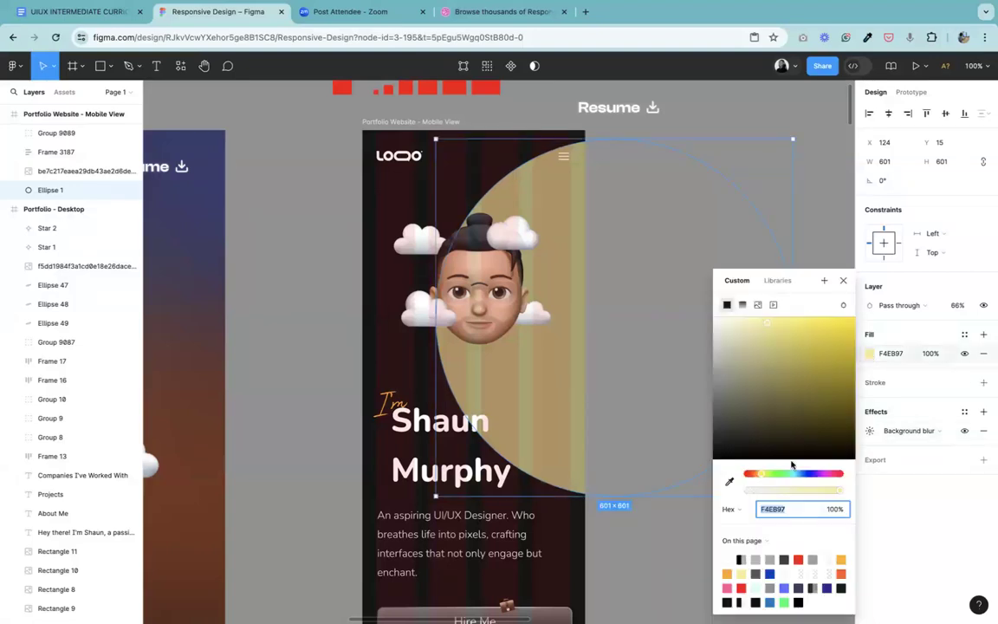
pyautogui.moveTo(766, 492)
pyautogui.mouseDown()
pyautogui.moveTo(758, 494)
pyautogui.moveTo(785, 491)
pyautogui.moveTo(757, 491)
pyautogui.mouseUp()
pyautogui.moveTo(768, 326)
pyautogui.mouseDown()
pyautogui.moveTo(743, 319)
pyautogui.moveTo(770, 330)
pyautogui.mouseUp()
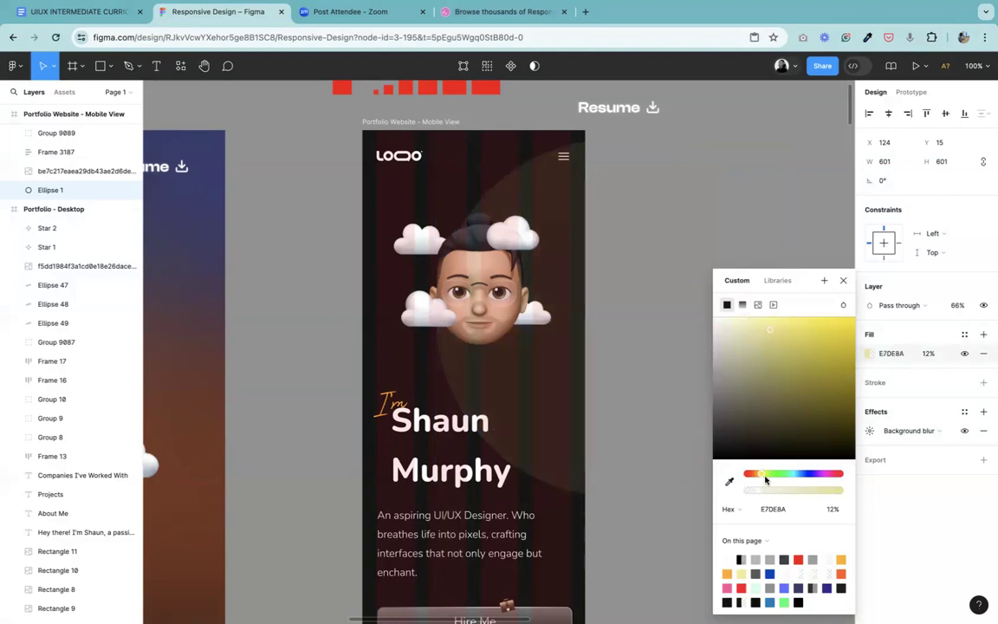
pyautogui.moveTo(757, 490); pyautogui.dragTo(875, 491)
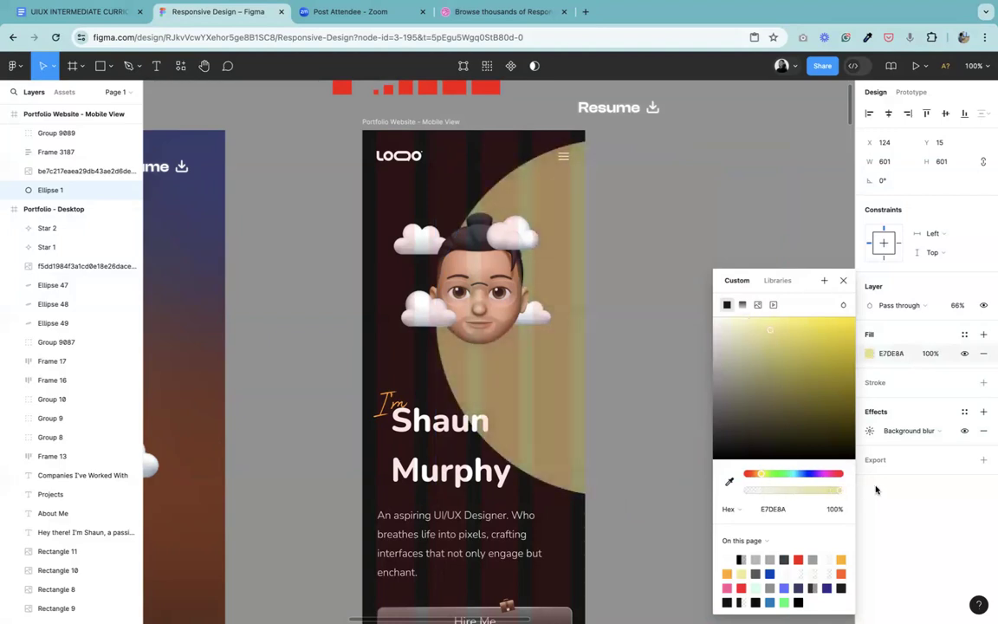
# Step: Raise the yellow ellipse's blur to 300 and switch its effect type to Layer blur
pyautogui.click(870, 432)
pyautogui.write('300')
pyautogui.press('Return')
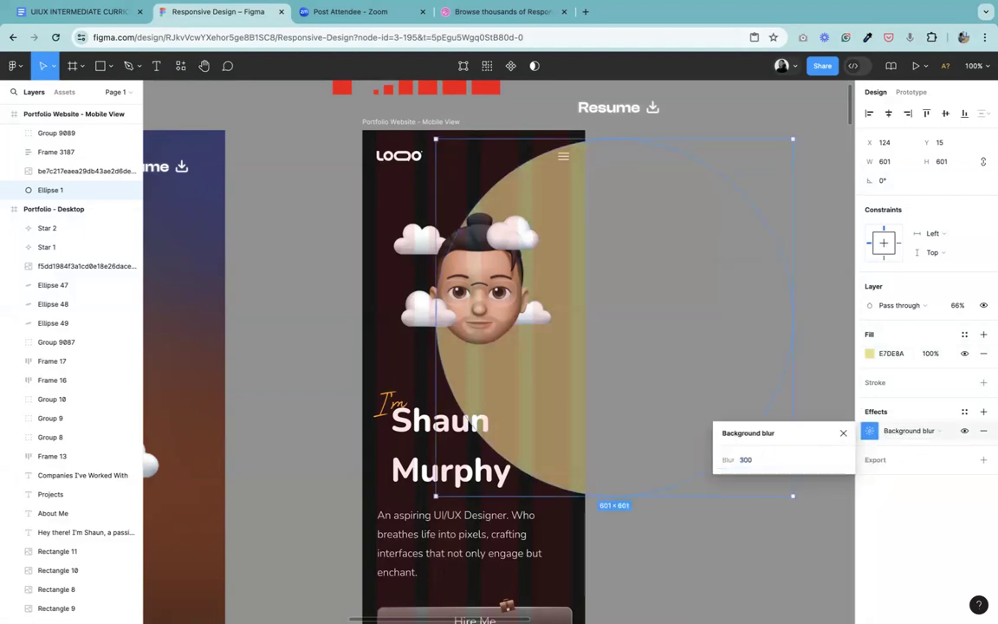
pyautogui.click(907, 431)
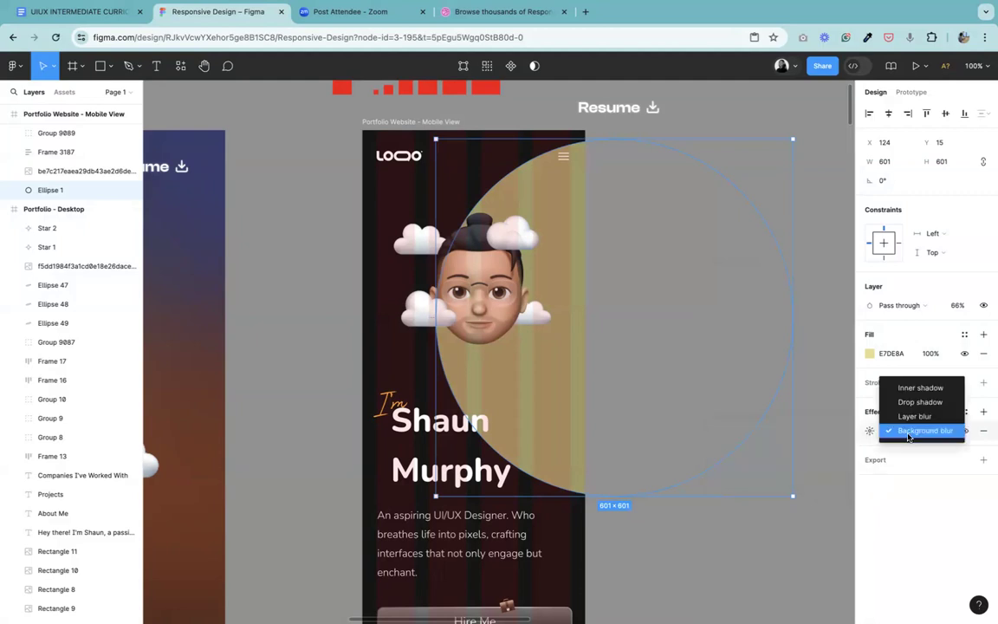
pyautogui.click(918, 415)
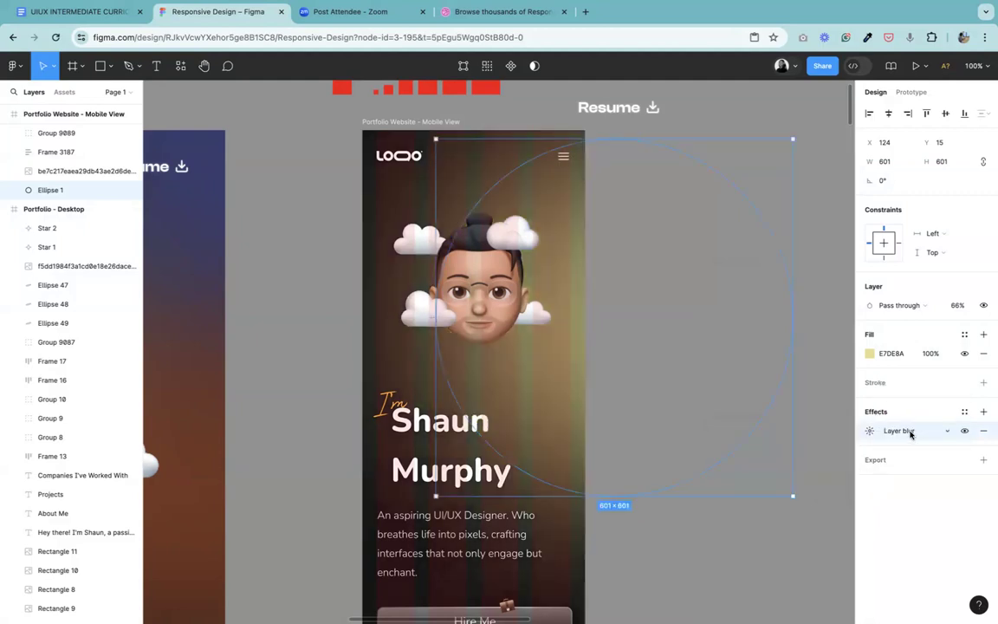
pyautogui.click(892, 432)
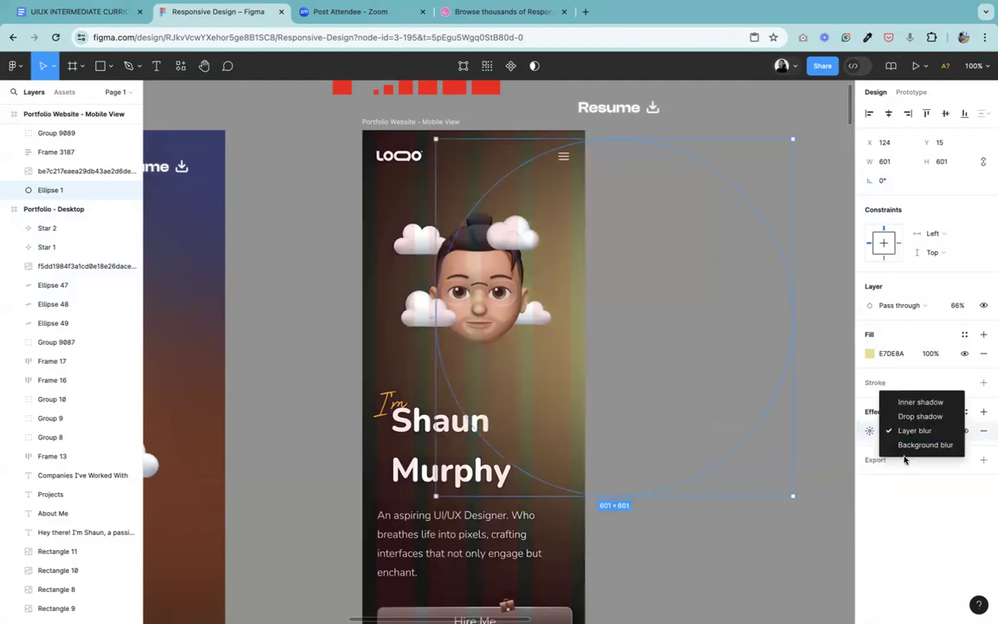
pyautogui.click(909, 430)
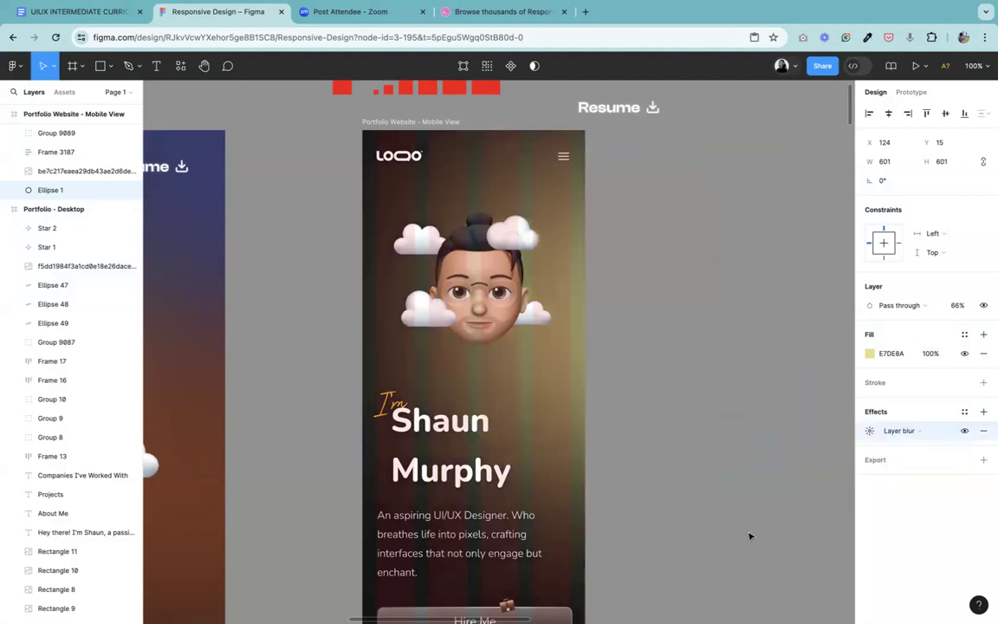
pyautogui.click(690, 535)
pyautogui.press('super+minus')
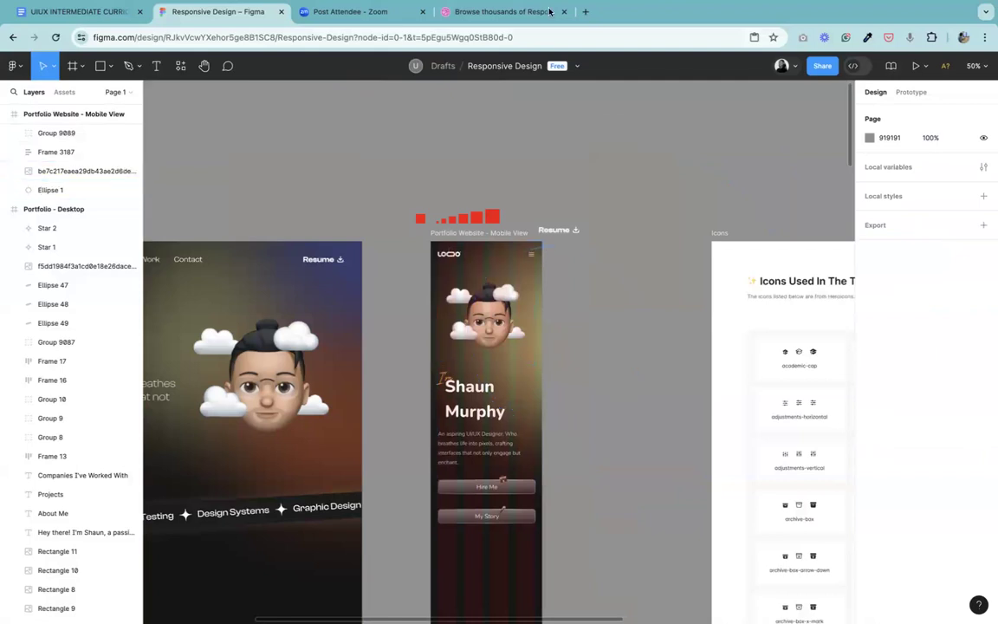
# Step: Scale the yellow ellipse in the mobile frame up to about 620 × 620
pyautogui.click(515, 263)
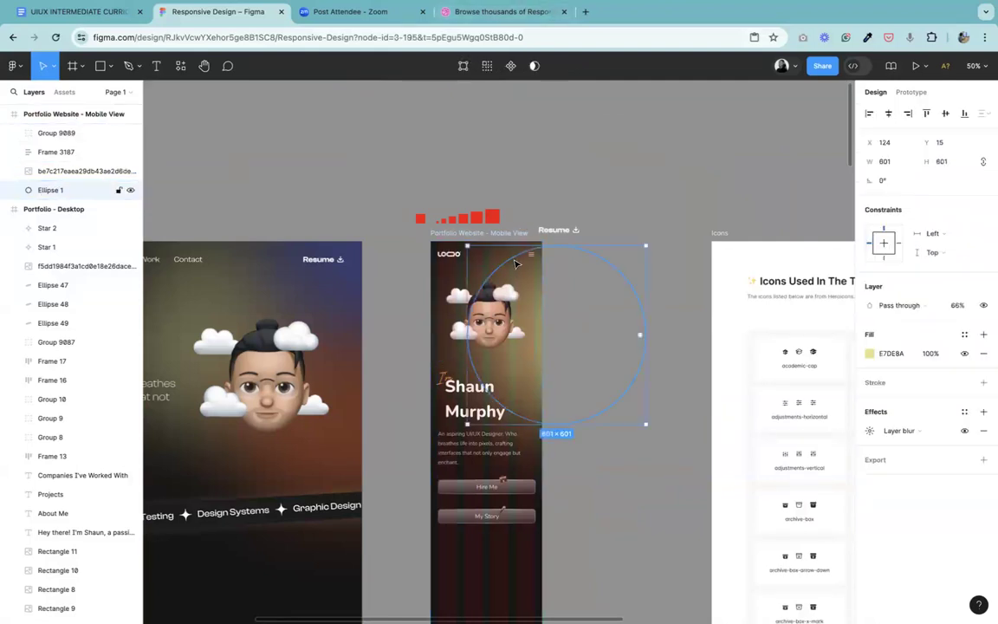
pyautogui.click(869, 431)
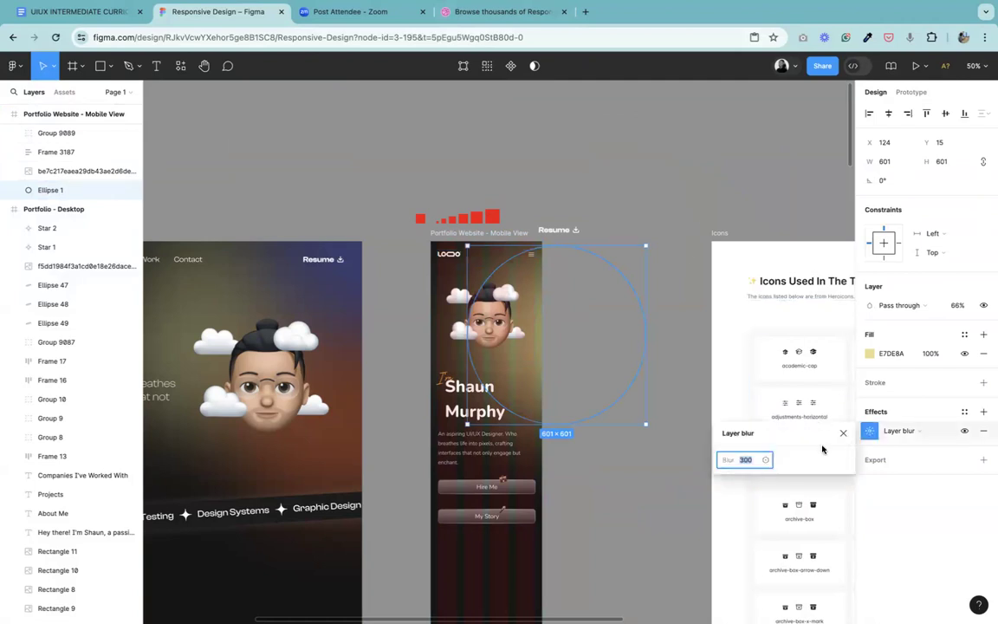
pyautogui.click(844, 432)
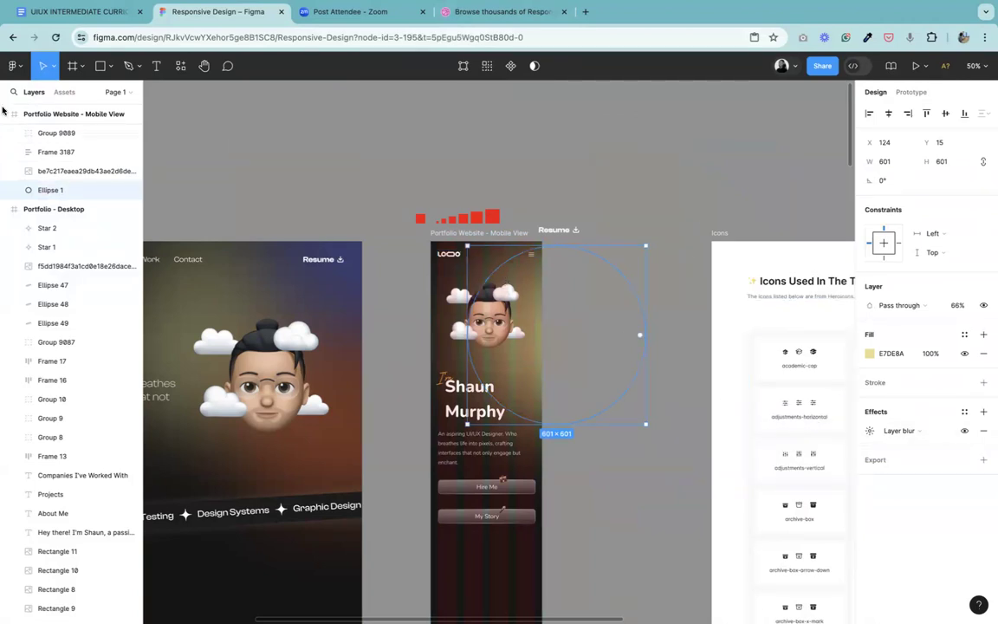
pyautogui.click(54, 69)
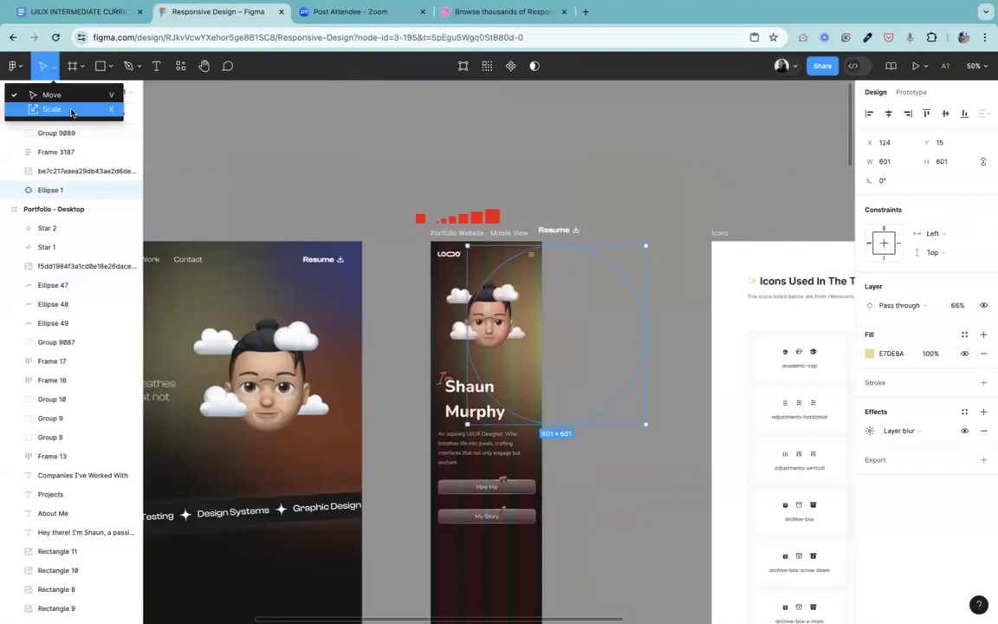
pyautogui.click(70, 108)
pyautogui.moveTo(645, 355)
pyautogui.mouseDown()
pyautogui.moveTo(542, 339)
pyautogui.moveTo(652, 348)
pyautogui.moveTo(651, 338)
pyautogui.mouseUp()
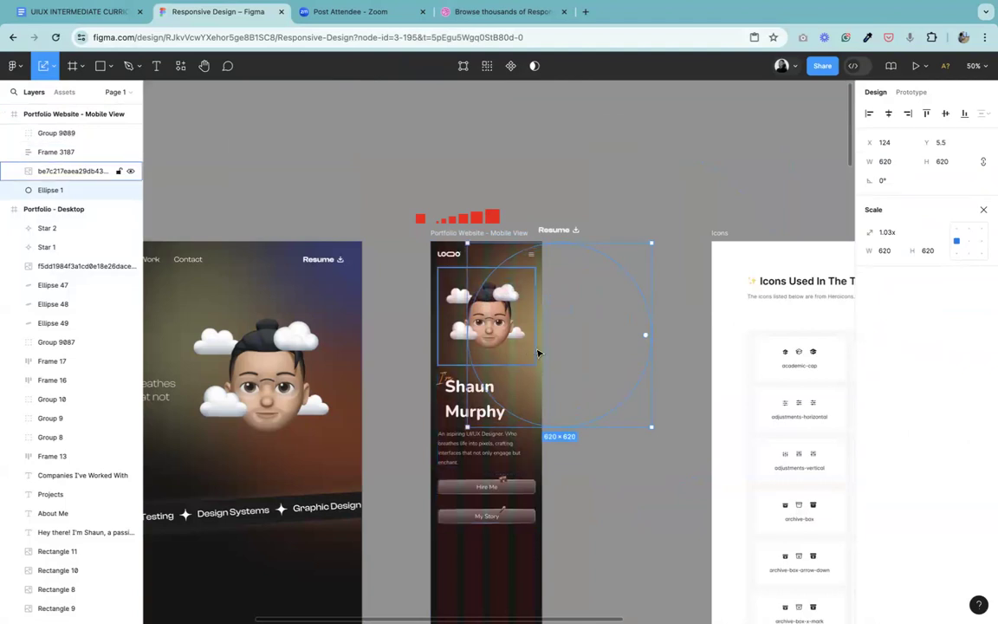
pyautogui.click(625, 214)
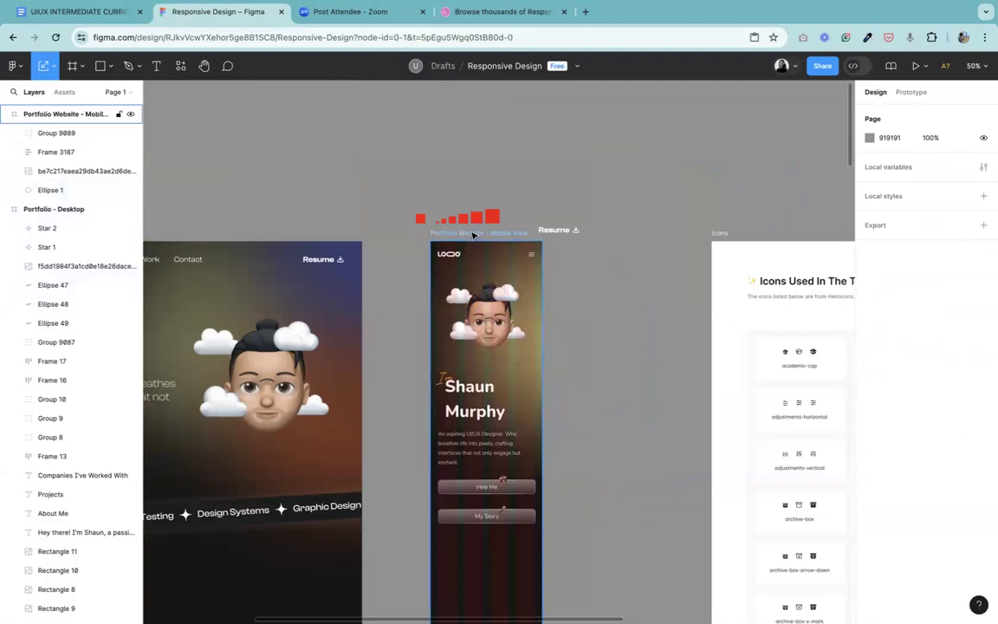
# Step: Hide the 4-column layout grid of the Portfolio Website - Mobile View frame
pyautogui.click(474, 234)
pyautogui.click(983, 249)
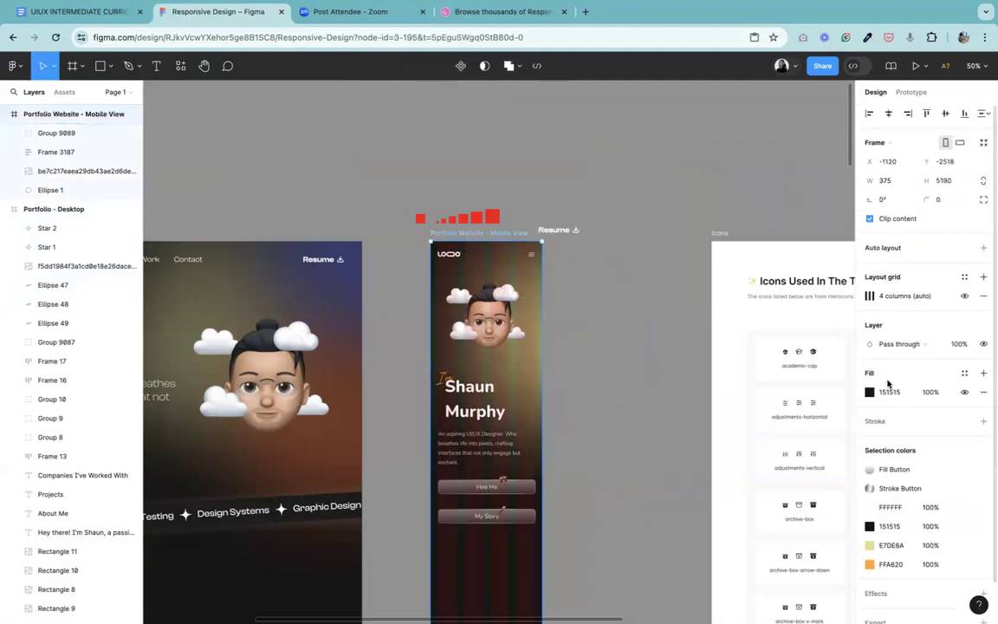
pyautogui.click(963, 296)
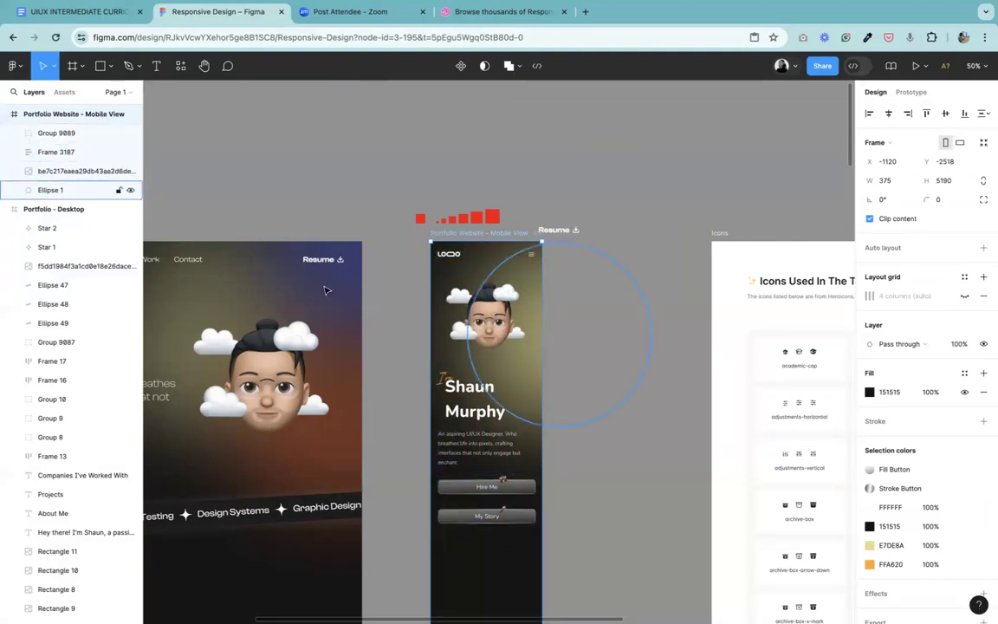
# Step: Copy the desktop hero's orange ellipse into the mobile frame and place it around the lower edge of the My Story button
pyautogui.click(337, 471)
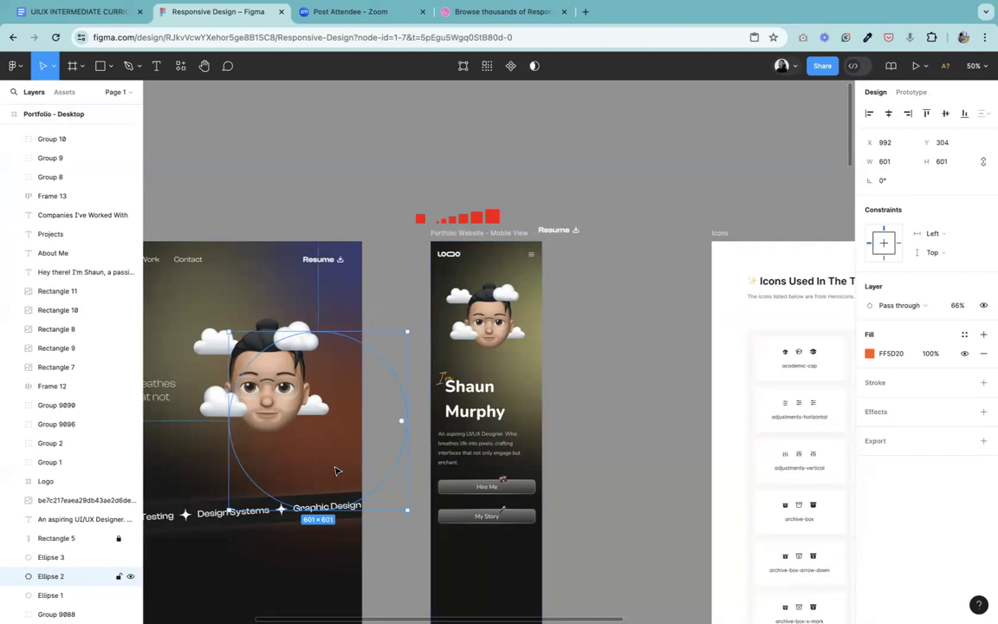
pyautogui.click(443, 237)
pyautogui.hotkey('ctrl', 'v')
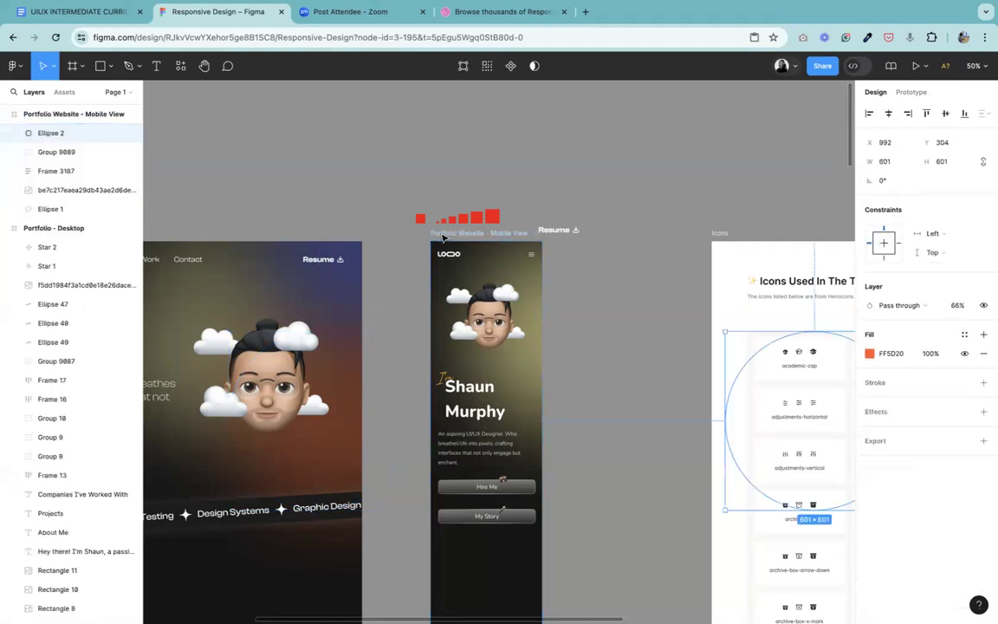
pyautogui.moveTo(742, 457); pyautogui.dragTo(485, 621)
pyautogui.moveTo(406, 621); pyautogui.dragTo(443, 465)
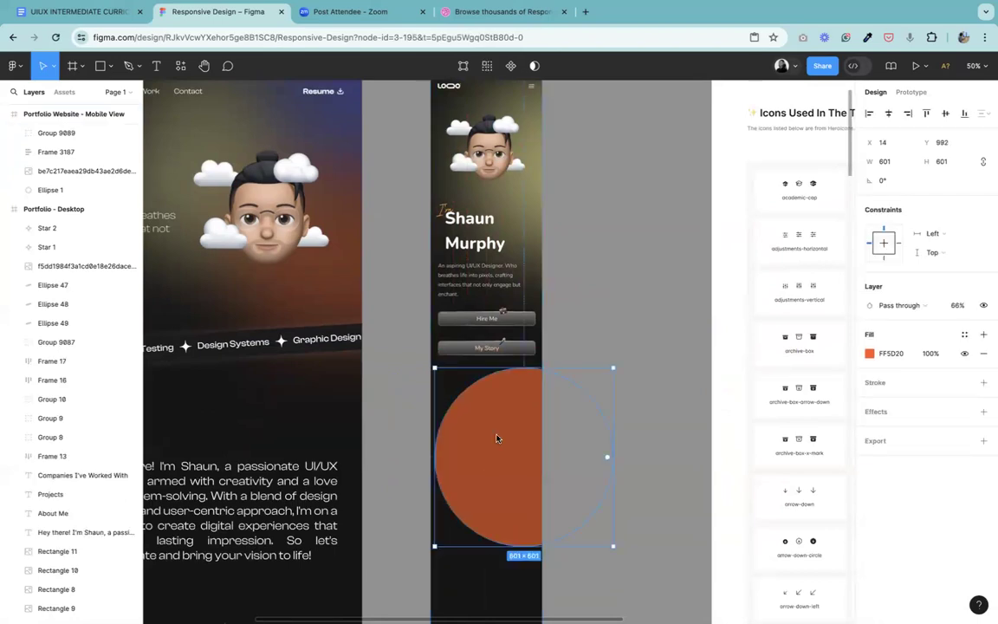
pyautogui.moveTo(521, 449); pyautogui.dragTo(519, 431)
# Step: Bring the mobile hero text and buttons frame to the front, above the orange ellipse
pyautogui.click(476, 266)
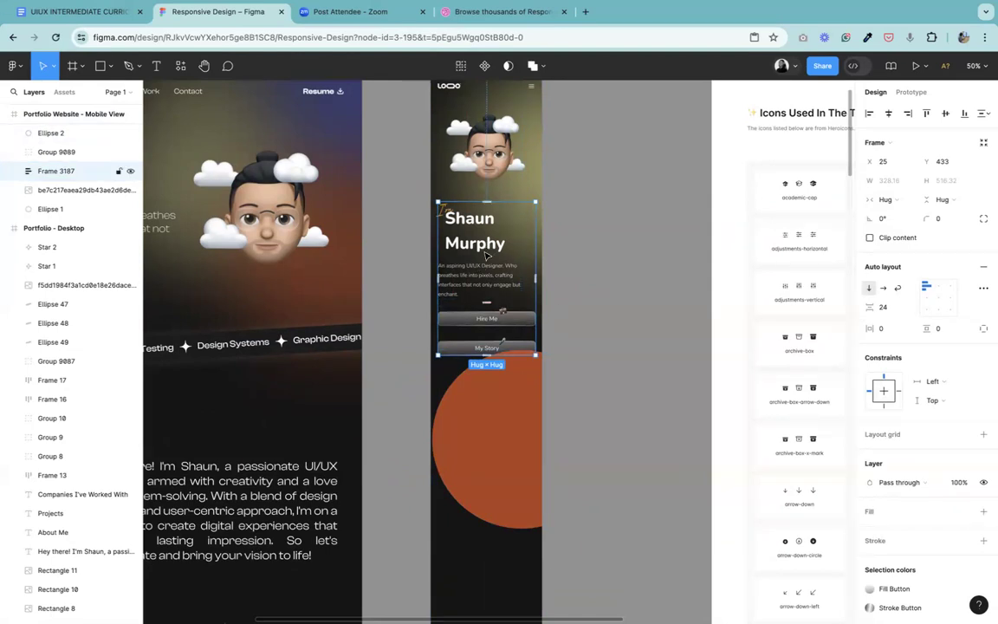
pyautogui.rightClick(446, 207)
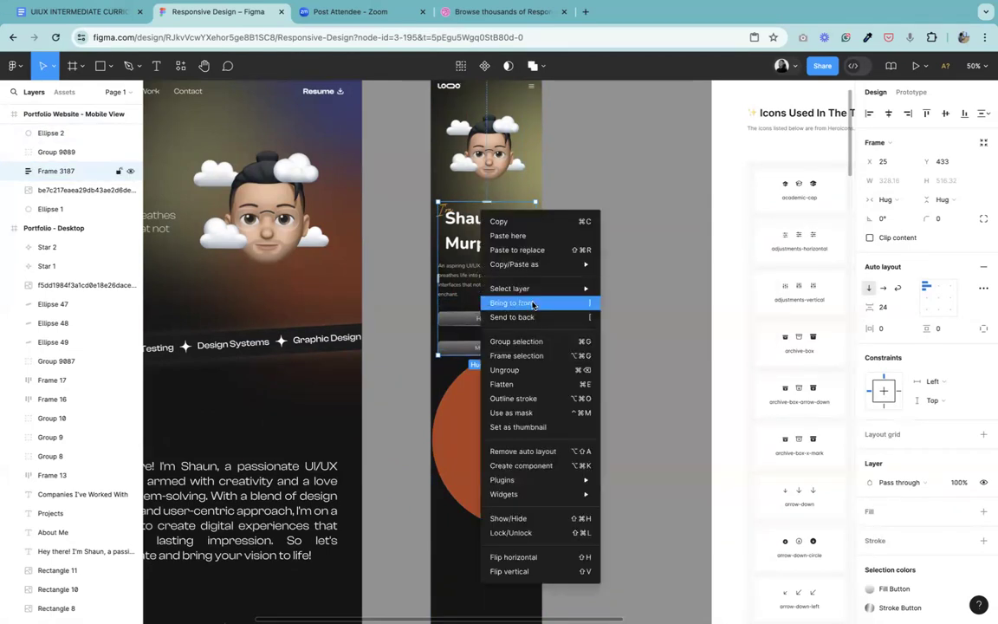
pyautogui.click(492, 294)
# Step: Move the mobile frame's orange ellipse up behind the hero text and buttons and give it a layer blur of 300
pyautogui.click(491, 438)
pyautogui.moveTo(494, 430); pyautogui.dragTo(486, 320)
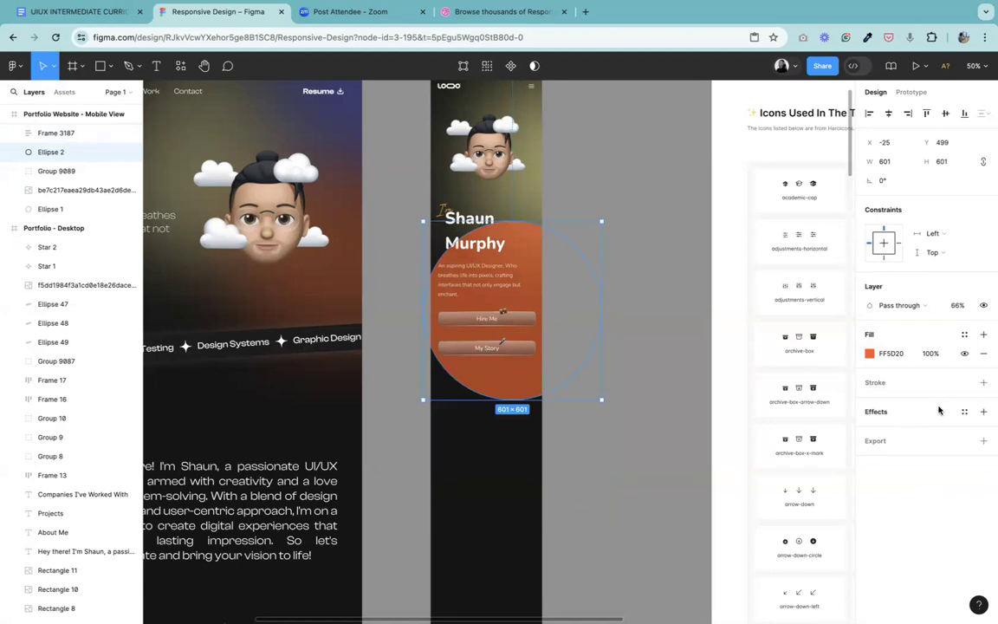
pyautogui.click(982, 412)
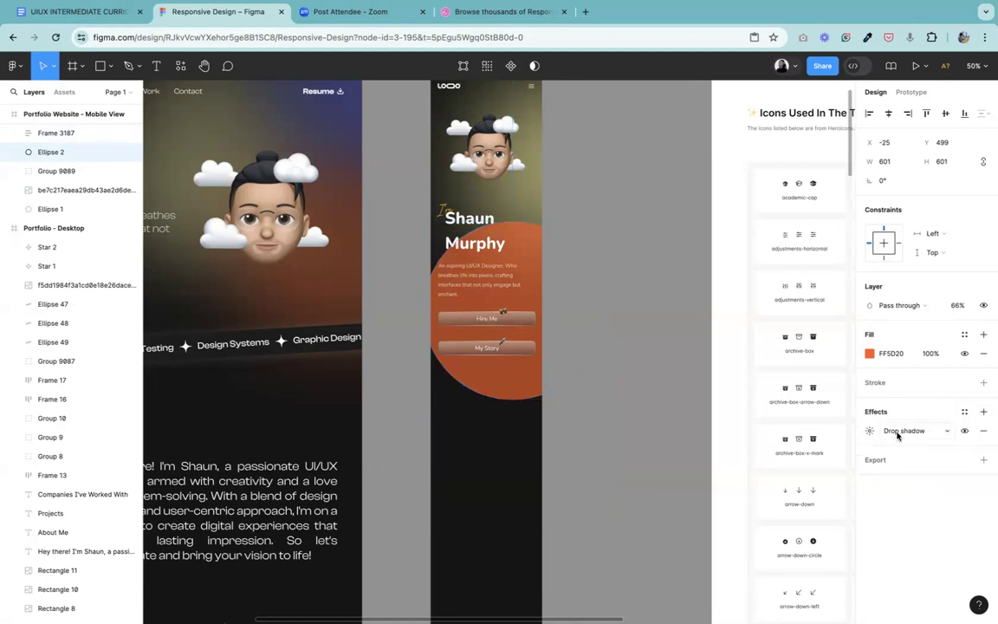
pyautogui.click(898, 432)
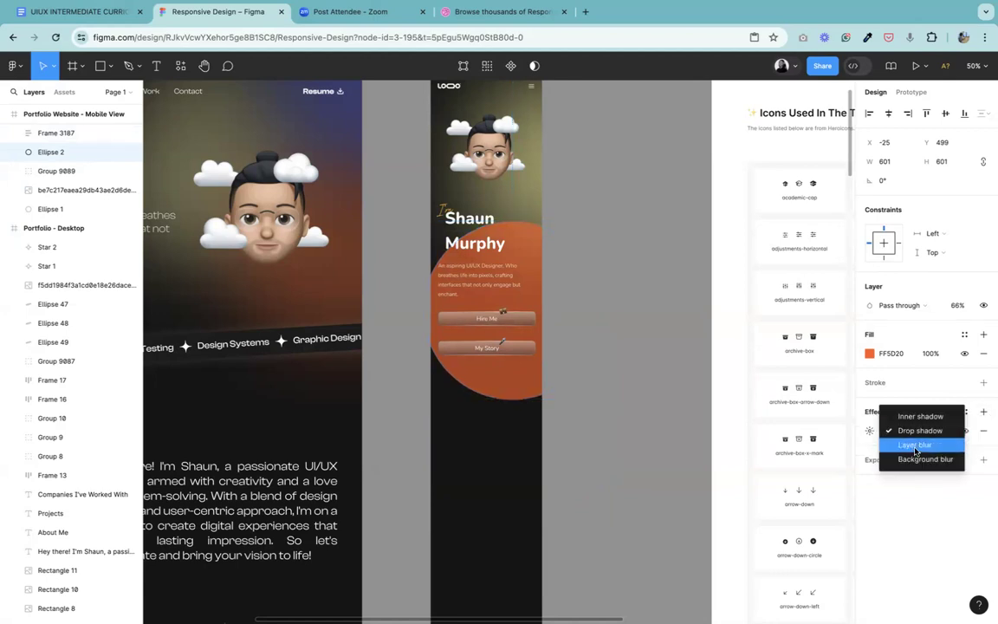
pyautogui.click(914, 445)
pyautogui.click(870, 430)
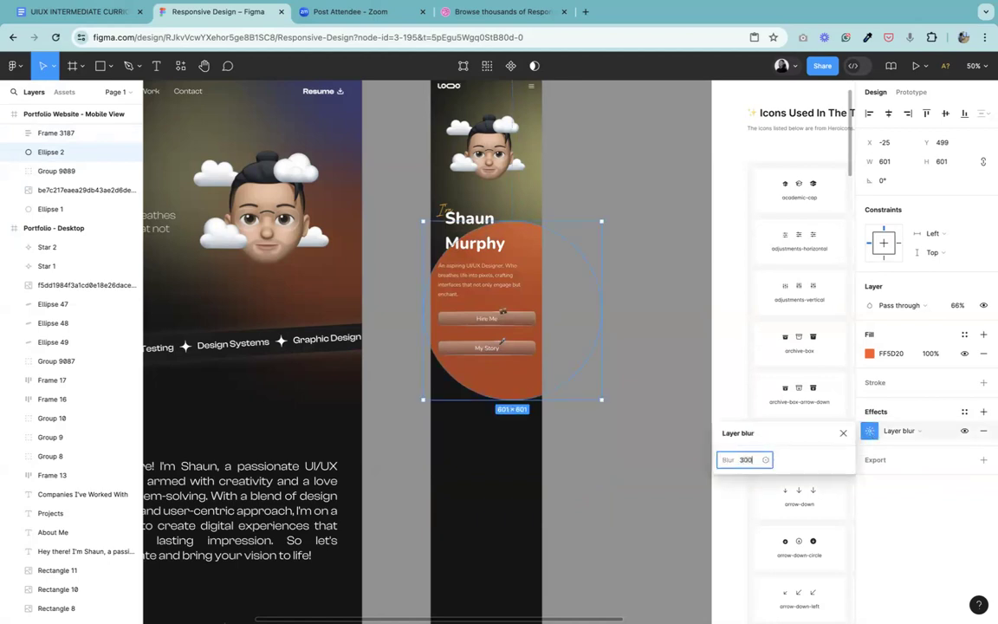
pyautogui.write('300')
pyautogui.press('Return')
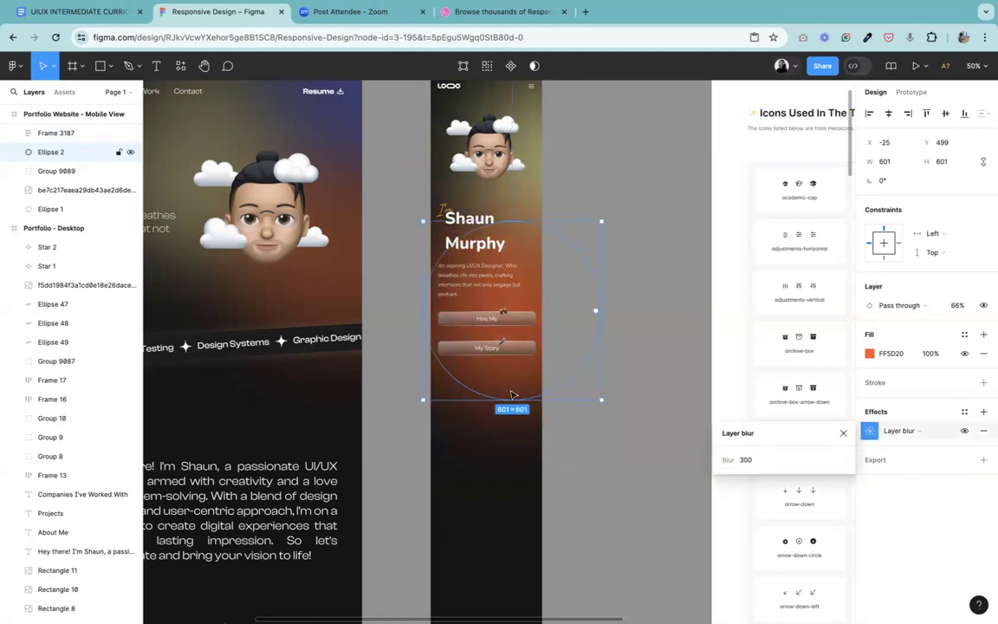
# Step: Scale the blurred orange ellipse up to about 679 × 679 and position it behind the mobile hero text and buttons
pyautogui.moveTo(505, 423); pyautogui.dragTo(493, 491)
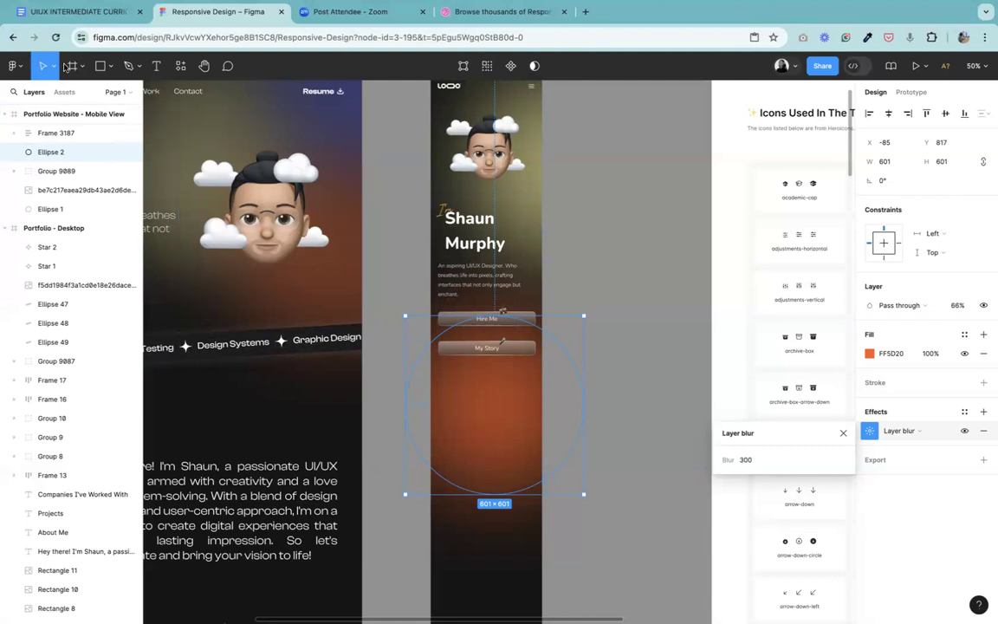
pyautogui.click(55, 71)
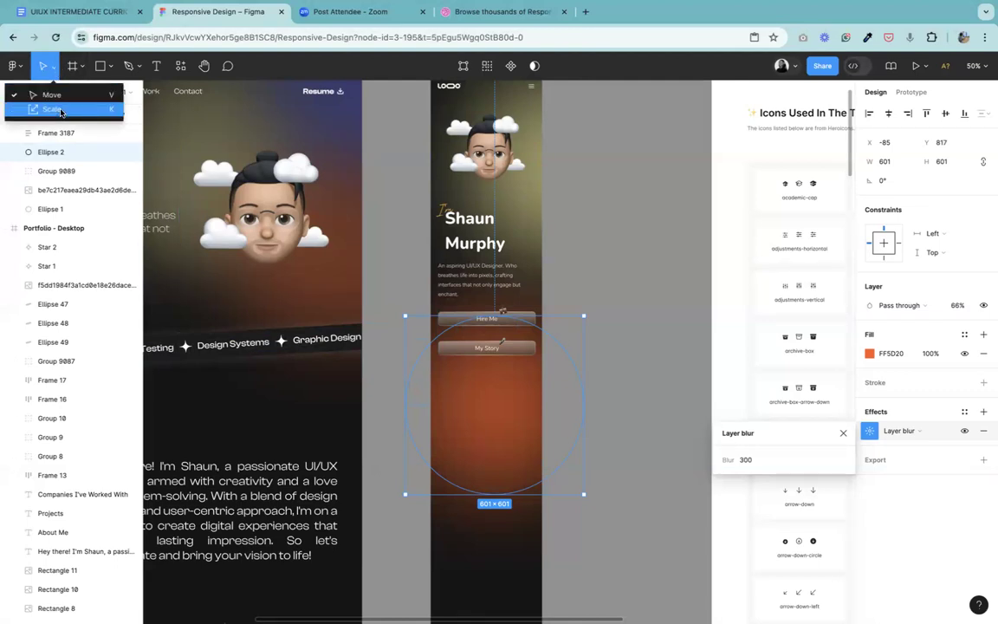
pyautogui.click(44, 105)
pyautogui.moveTo(487, 493); pyautogui.dragTo(472, 520)
pyautogui.moveTo(499, 394); pyautogui.dragTo(510, 312)
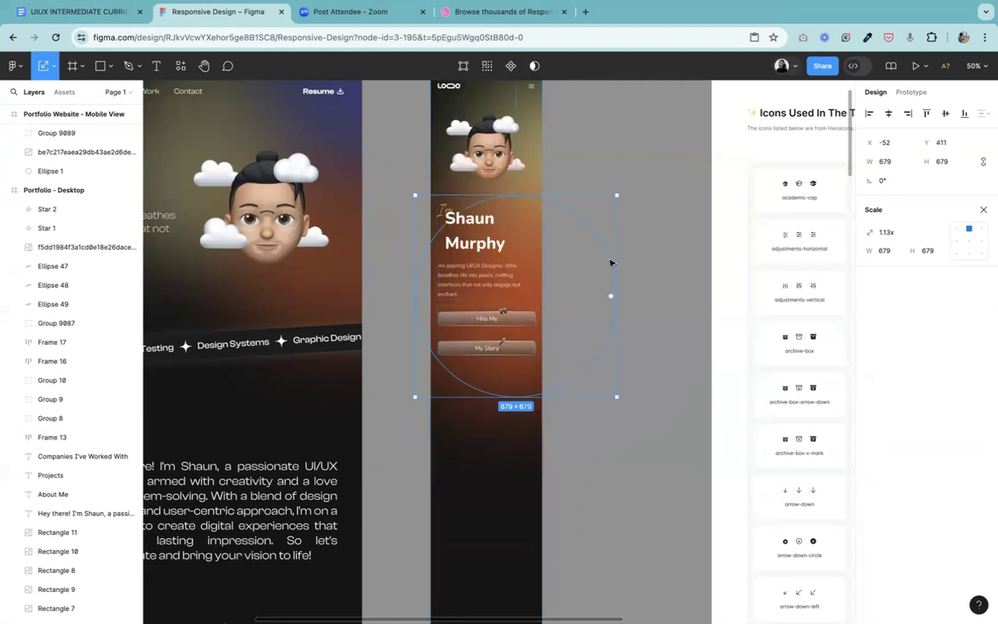
# Step: Lower the fill opacity of the mobile orange ellipse to 42%
pyautogui.click(984, 210)
pyautogui.click(869, 353)
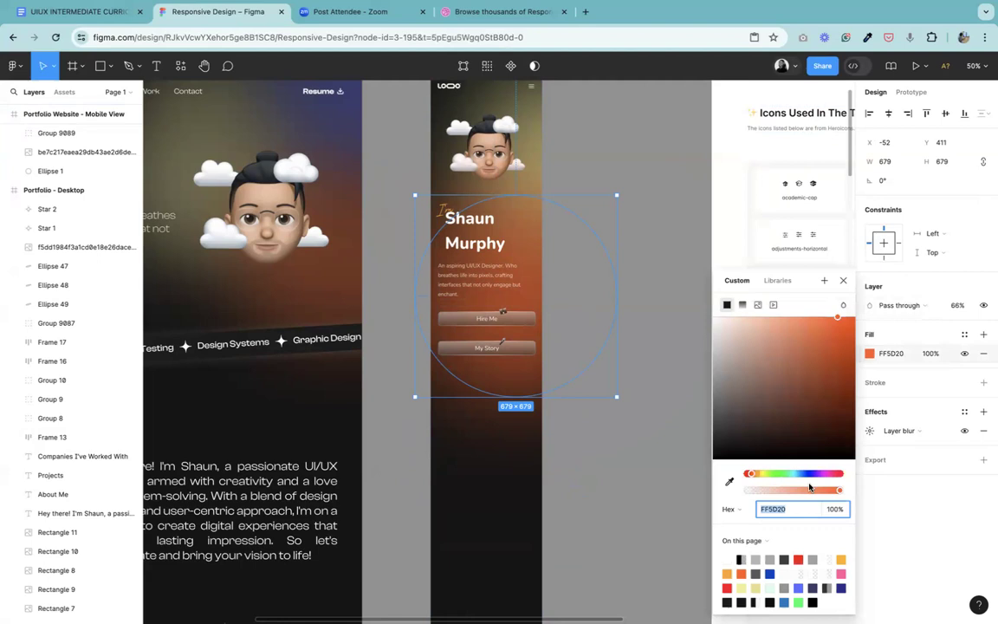
pyautogui.moveTo(807, 494); pyautogui.dragTo(789, 495)
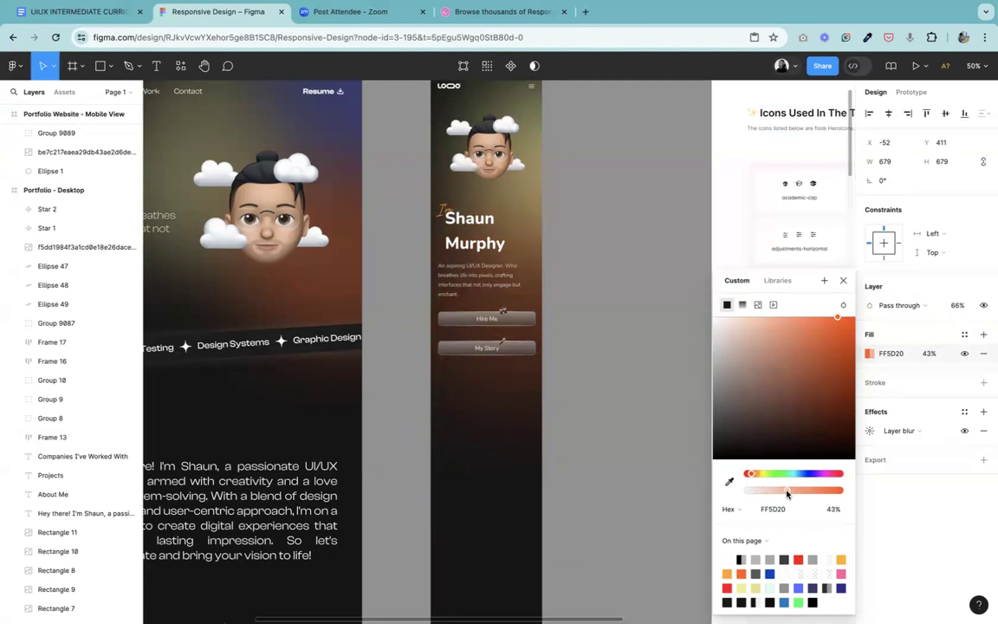
pyautogui.moveTo(786, 494); pyautogui.dragTo(785, 493)
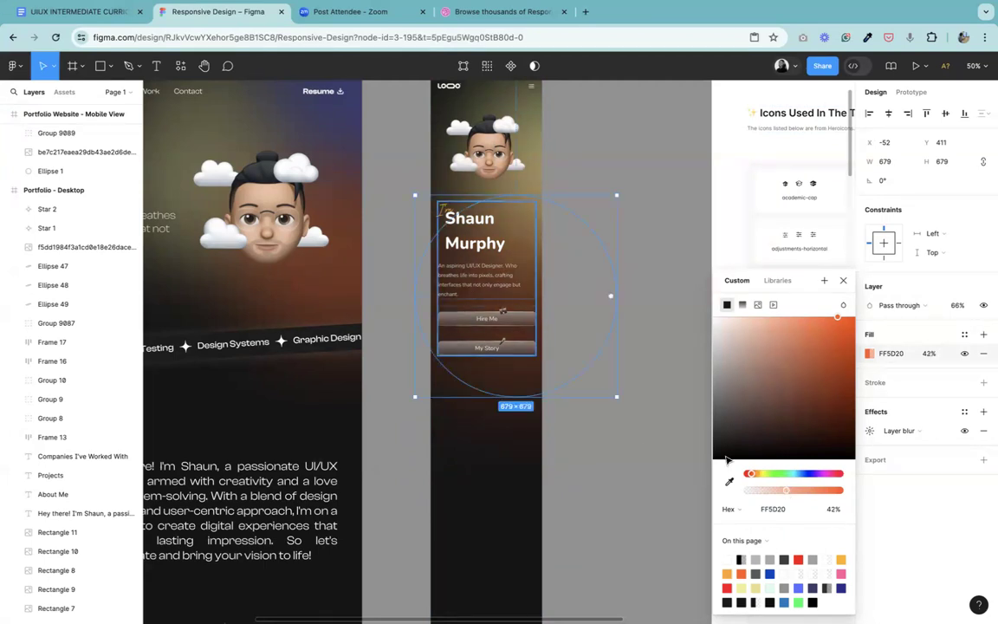
pyautogui.click(844, 282)
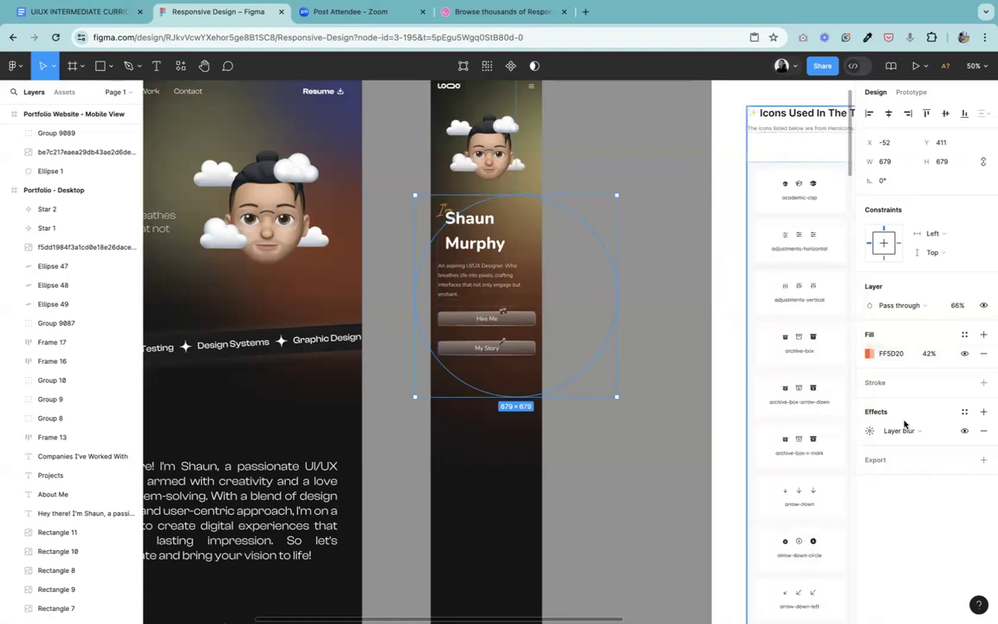
pyautogui.click(592, 485)
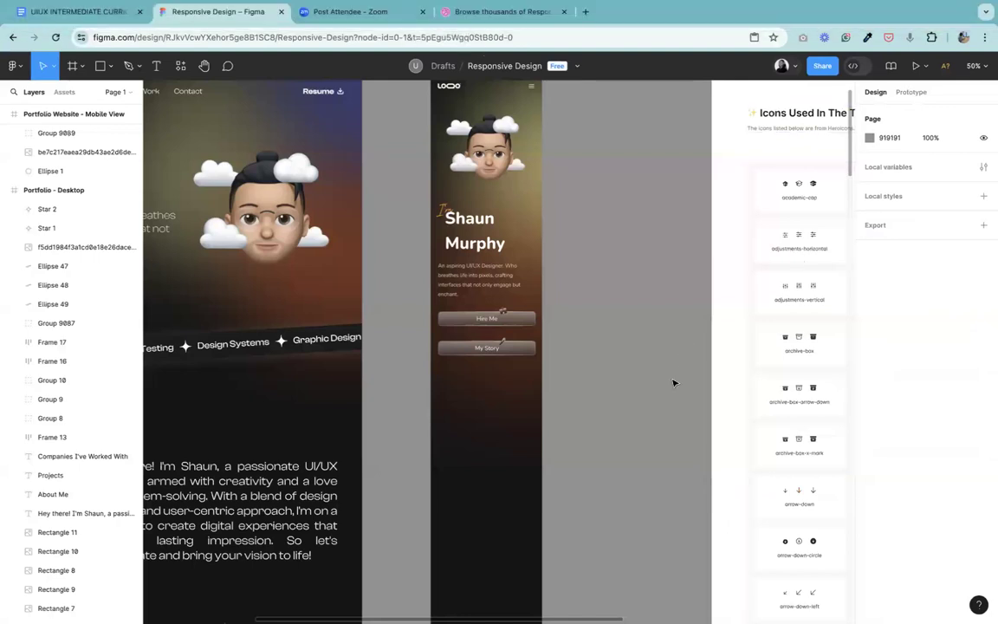
# Step: Copy the slanted skills banner from the desktop design into the mobile frame below the My Story button
pyautogui.click(204, 66)
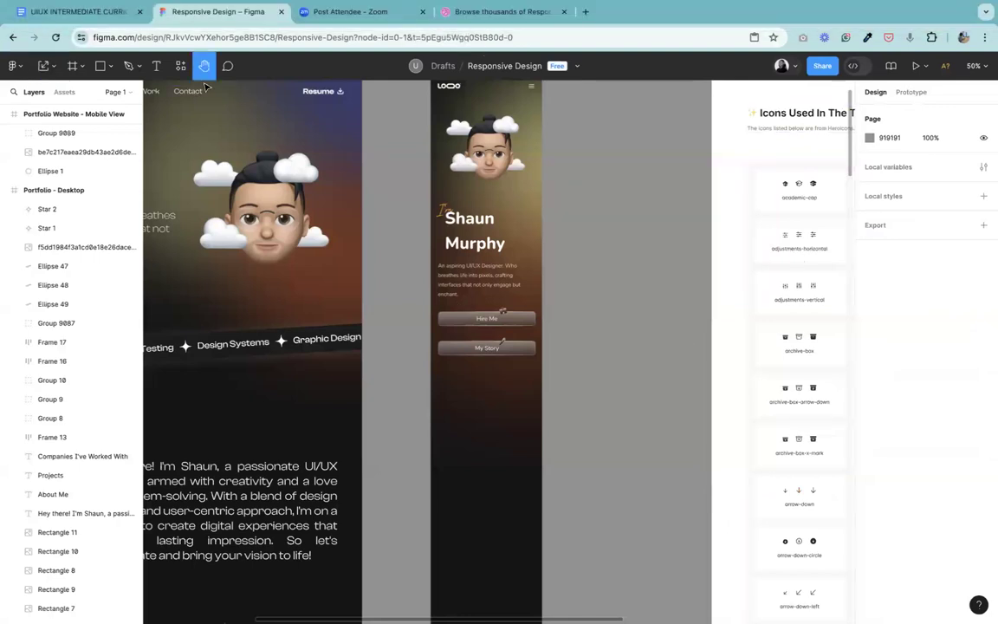
pyautogui.moveTo(266, 335); pyautogui.dragTo(561, 236)
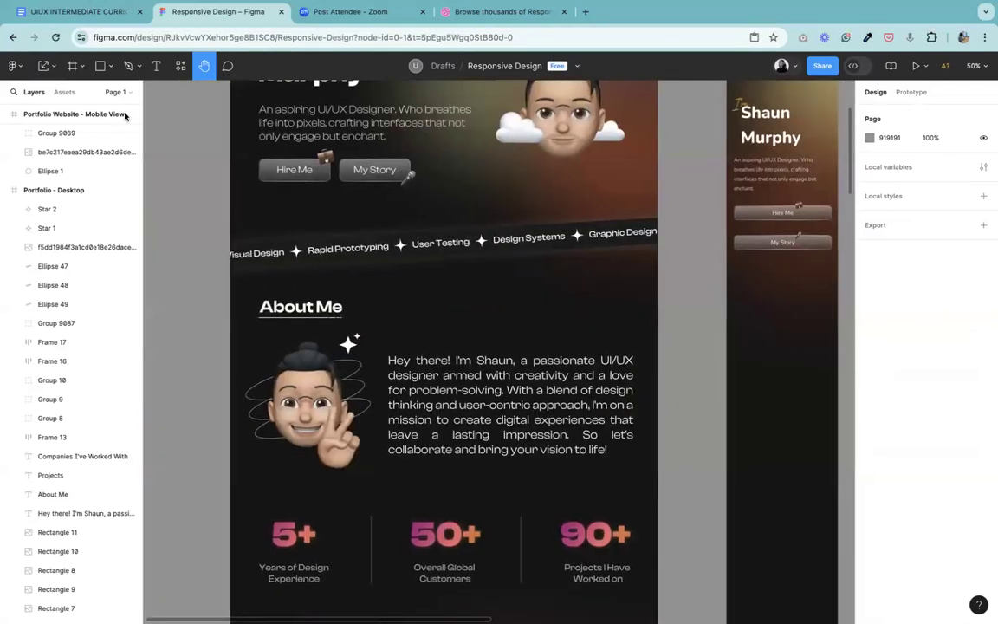
pyautogui.click(46, 66)
pyautogui.click(54, 69)
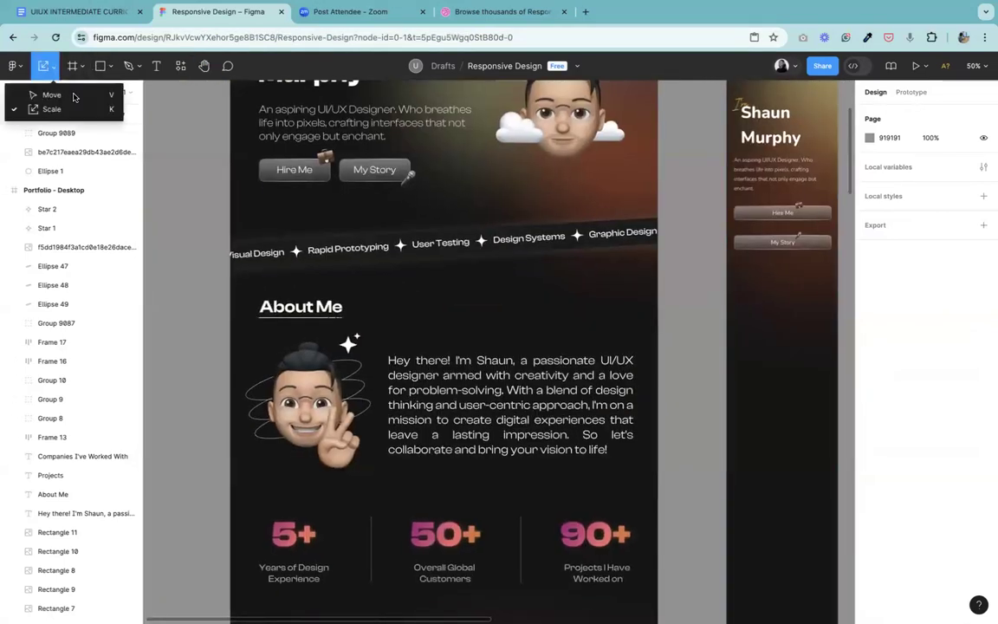
pyautogui.click(39, 93)
pyautogui.click(362, 247)
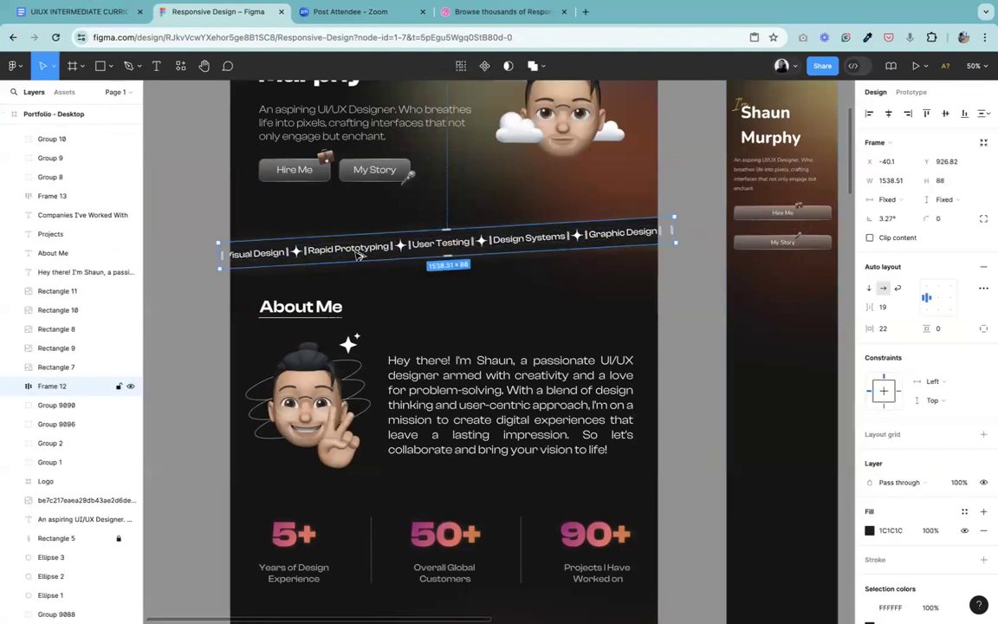
pyautogui.moveTo(371, 252); pyautogui.dragTo(314, 286)
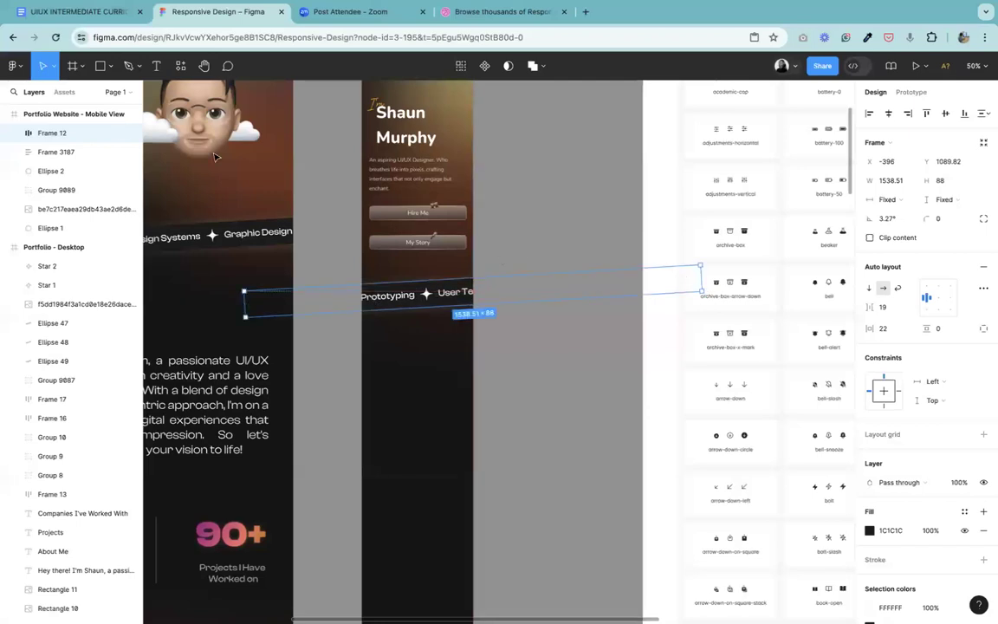
# Step: Scale the mobile skills banner down to about 830 px wide, placed just below the My Story button
pyautogui.click(50, 75)
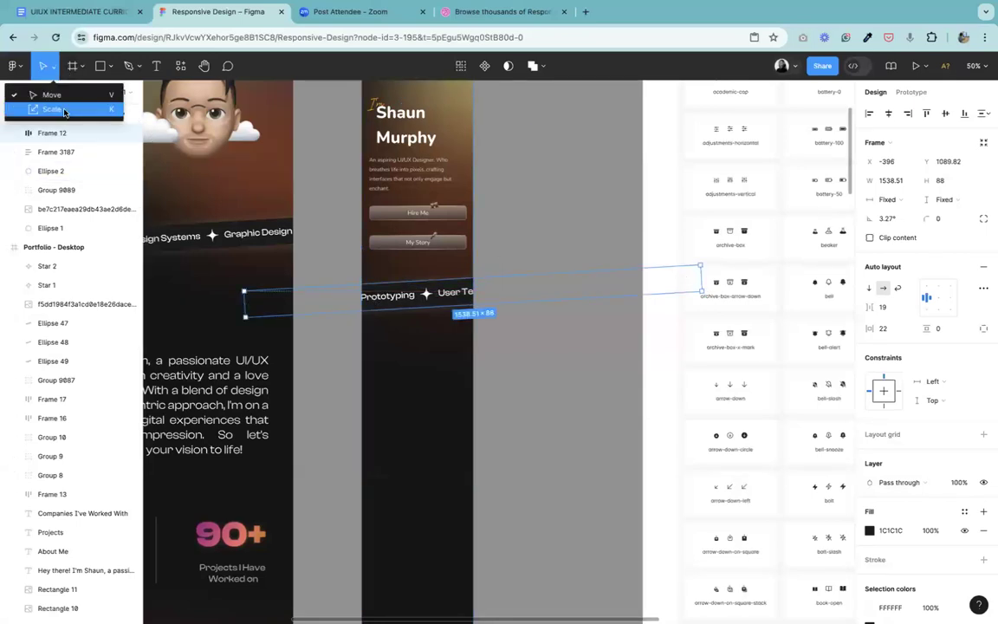
pyautogui.click(53, 106)
pyautogui.moveTo(704, 276); pyautogui.dragTo(416, 289)
pyautogui.click(431, 227)
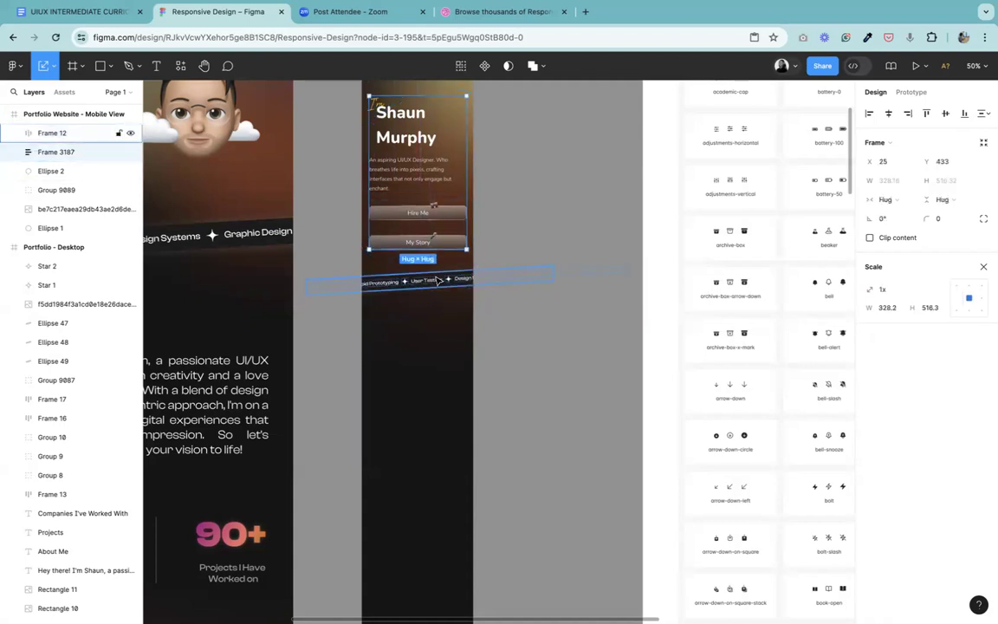
pyautogui.keyDown('shift'); pyautogui.click(440, 283); pyautogui.keyUp('shift')
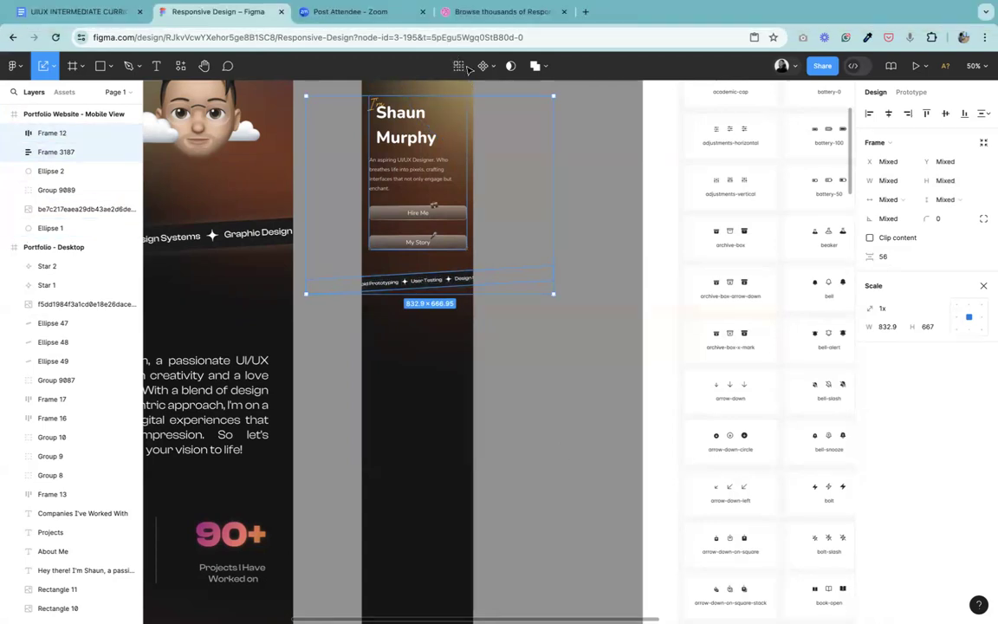
pyautogui.click(549, 359)
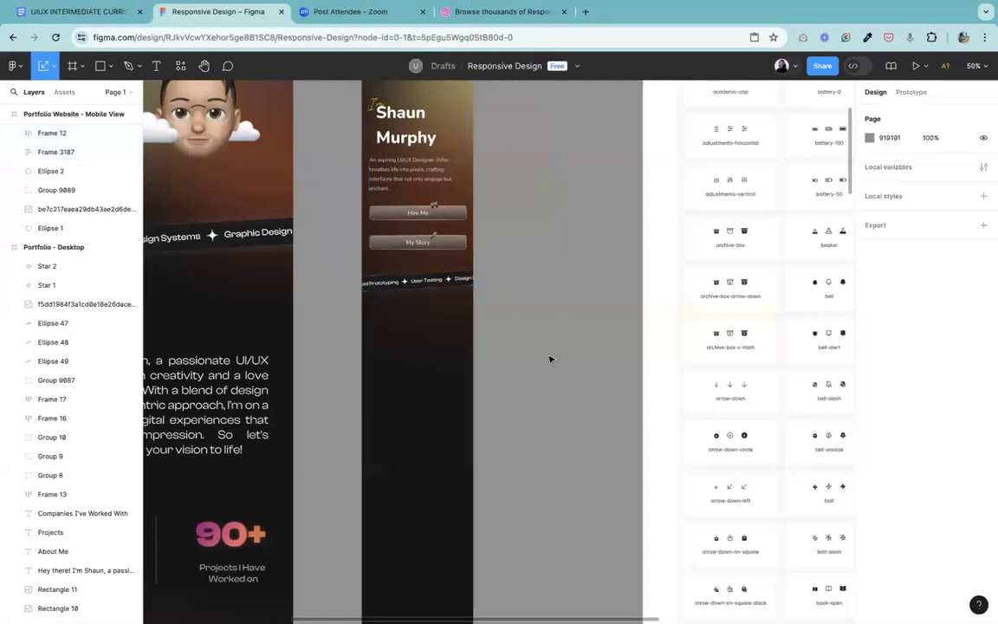
# Step: Group the desktop About Me heading with its underline
pyautogui.click(205, 66)
pyautogui.moveTo(304, 245); pyautogui.dragTo(631, 208)
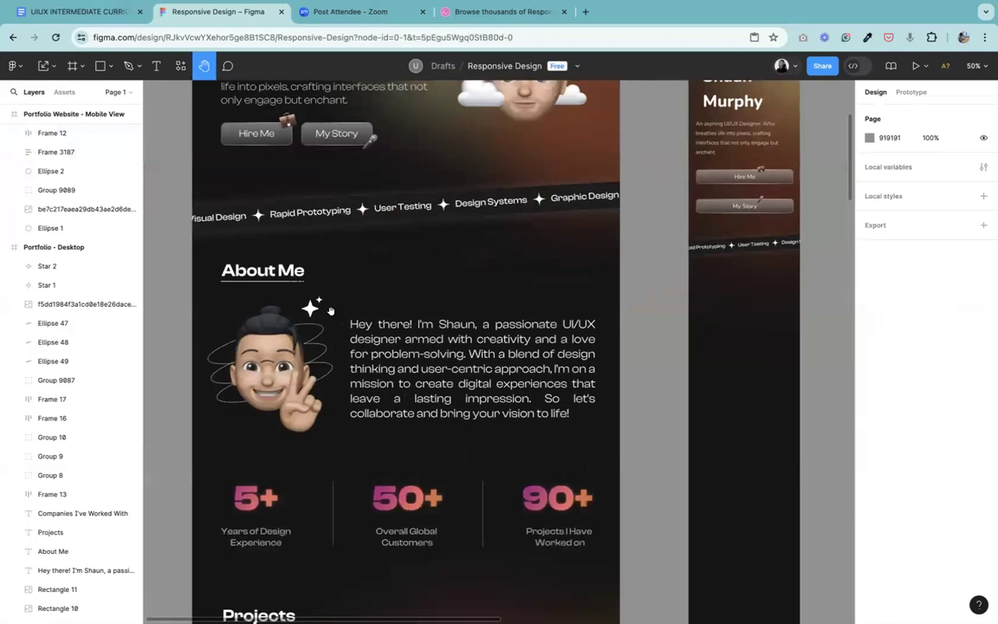
pyautogui.click(48, 65)
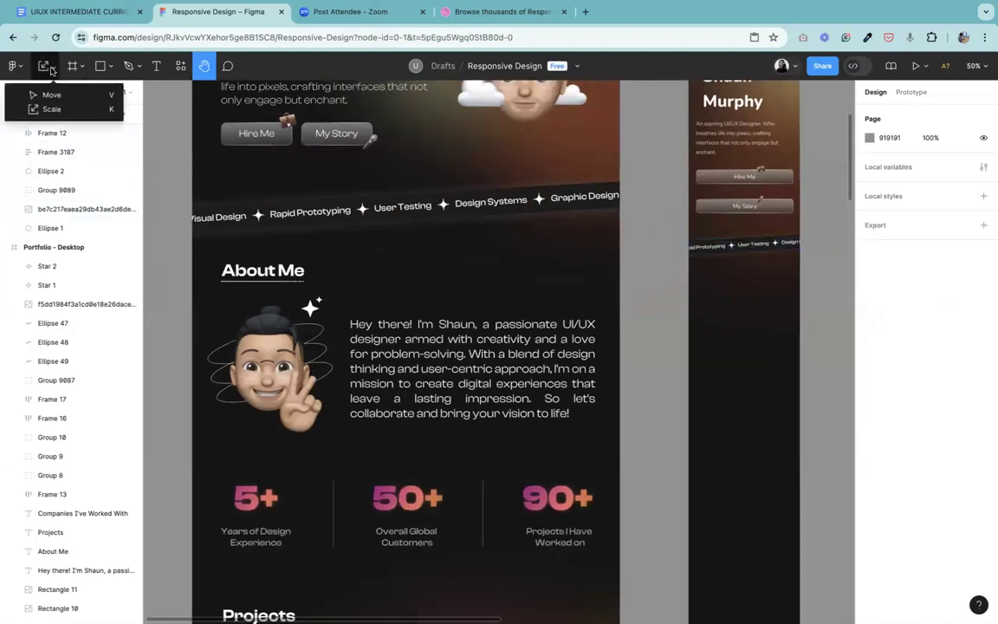
pyautogui.click(70, 100)
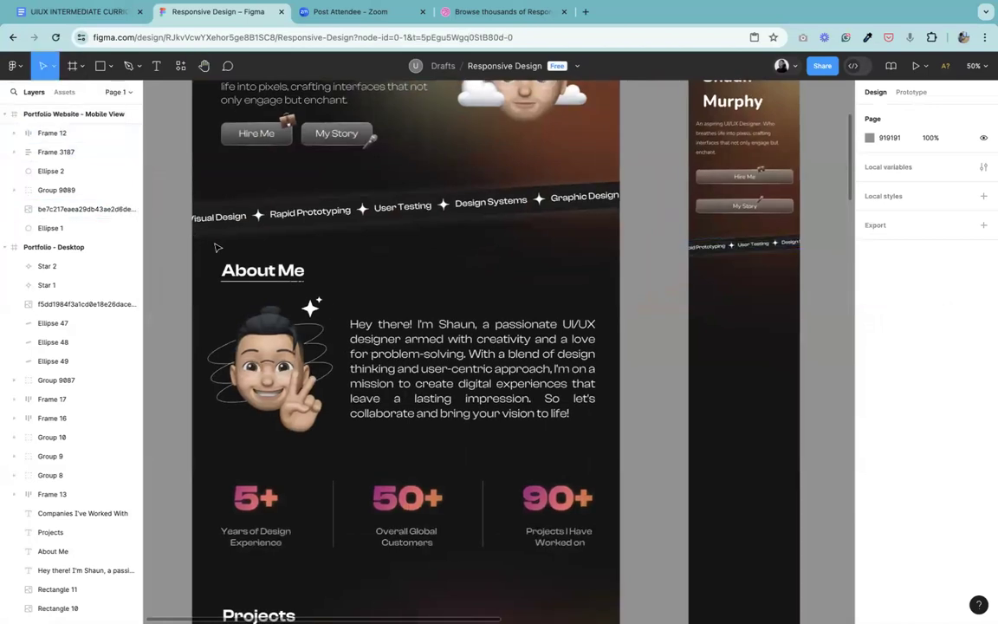
pyautogui.click(265, 282)
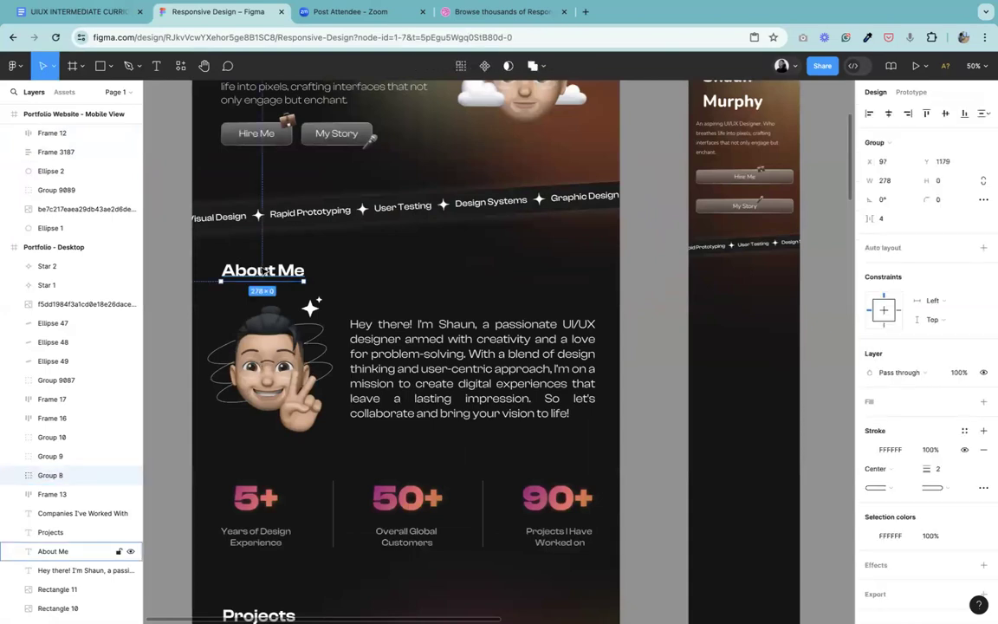
pyautogui.keyDown('shift'); pyautogui.click(264, 270); pyautogui.keyUp('shift')
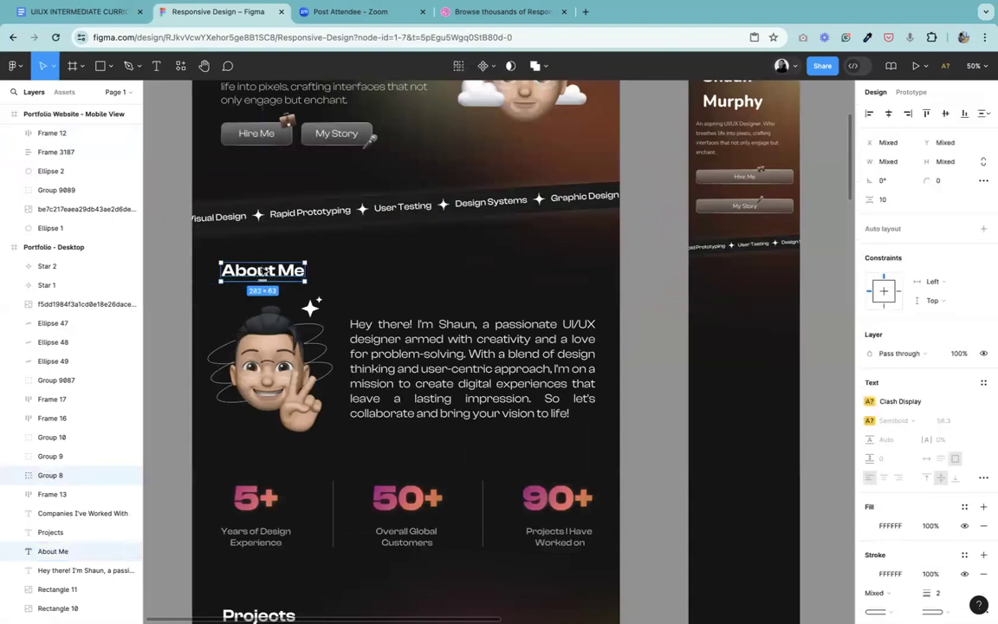
pyautogui.press('super+g')
# Step: Try moving the original About Me heading group from the desktop design into the mobile frame below the skills banner
pyautogui.moveTo(243, 273); pyautogui.dragTo(719, 282)
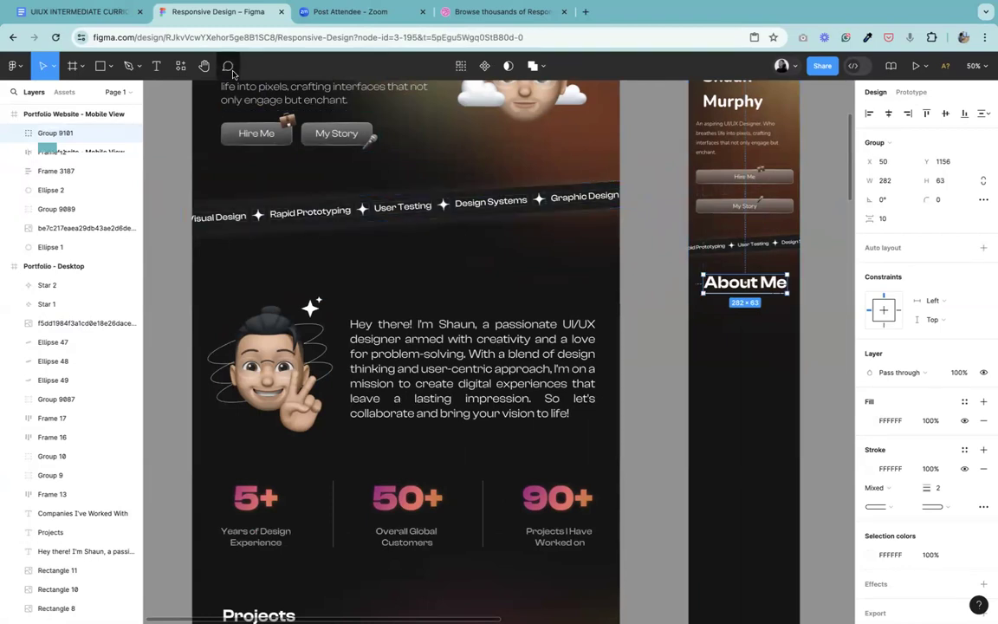
pyautogui.click(204, 66)
pyautogui.moveTo(577, 231); pyautogui.dragTo(408, 452)
pyautogui.scroll(-5, 408, 451)
pyautogui.hscroll(-3, 414, 441)
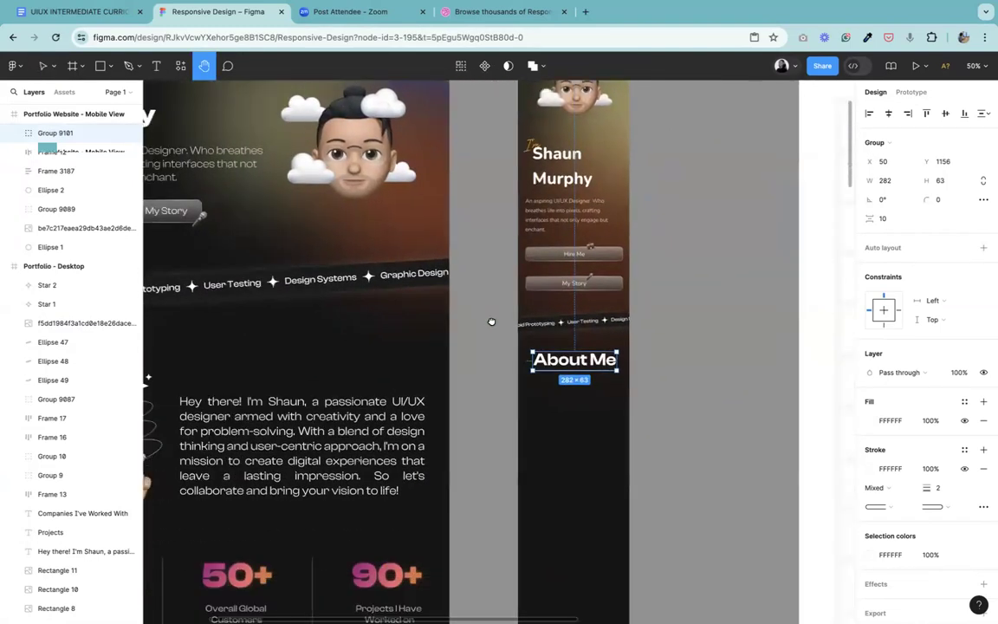
pyautogui.scroll(2, 635, 298)
pyautogui.hscroll(2, 606, 320)
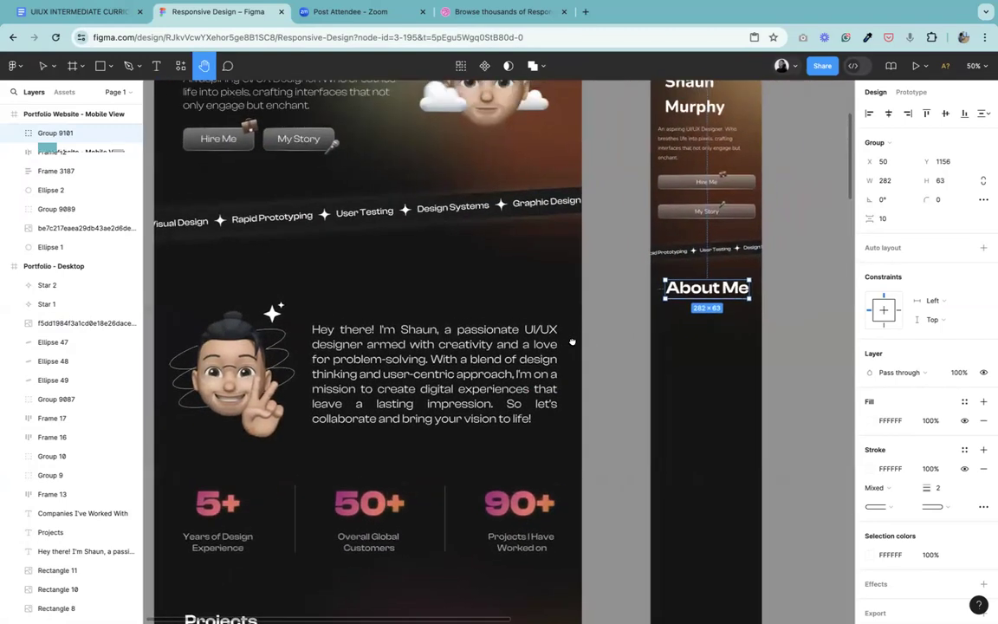
pyautogui.press('super+z')
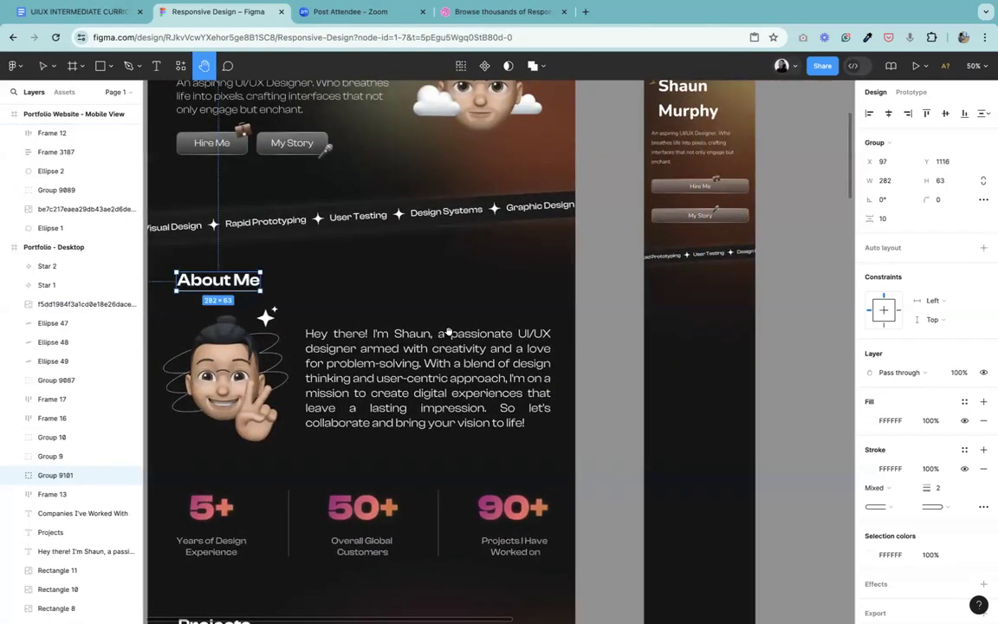
# Step: Copy the grouped About Me heading and underline from the desktop design into the mobile frame, just below the skills banner
pyautogui.click(39, 64)
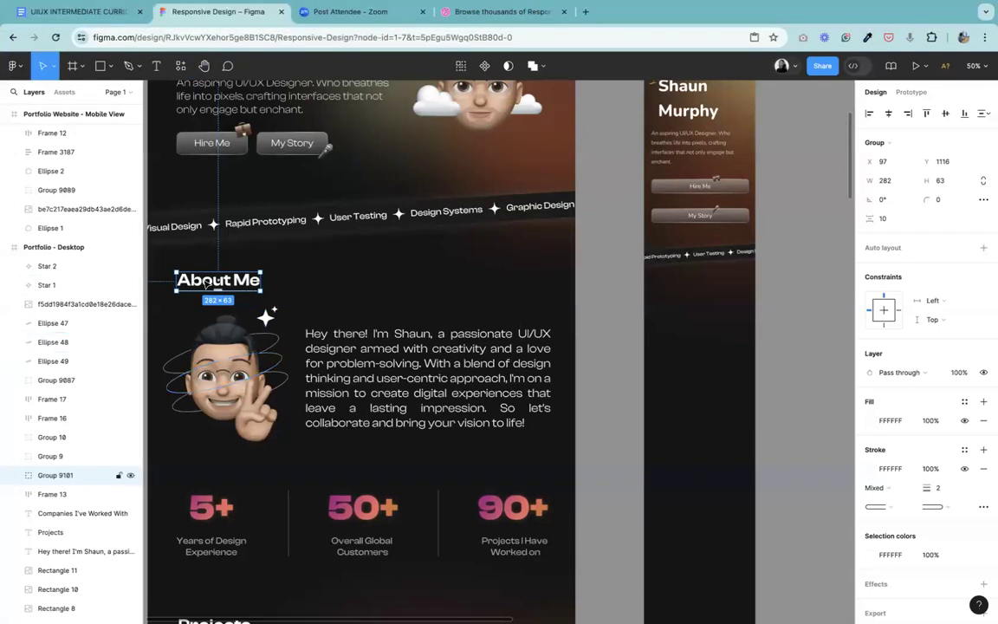
pyautogui.moveTo(221, 282); pyautogui.dragTo(709, 294)
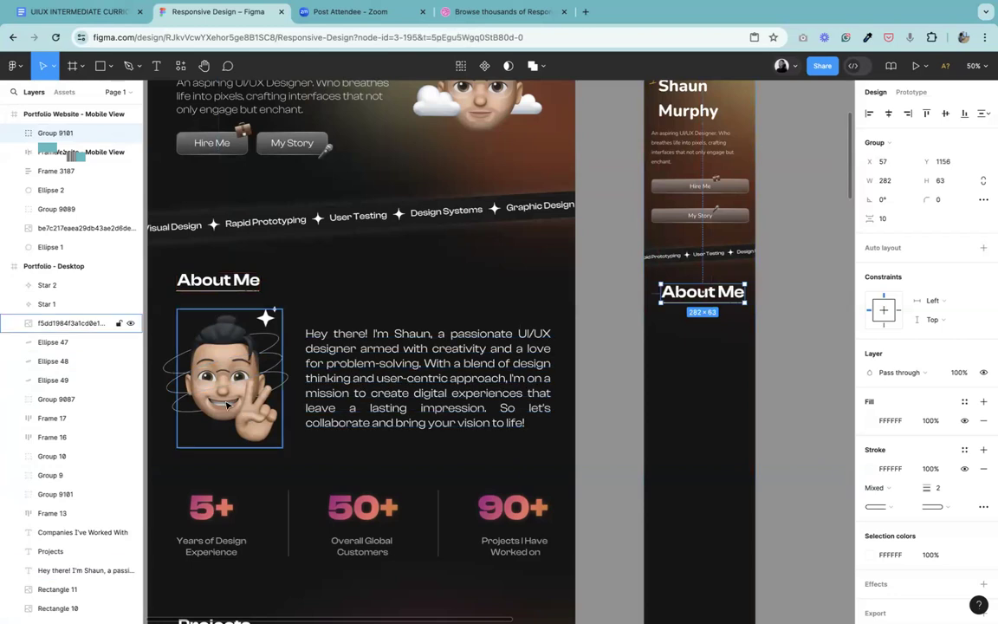
# Step: Group the desktop About Me avatar image with its two stars and three ellipse outlines
pyautogui.click(266, 344)
pyautogui.click(267, 322)
pyautogui.press('h')
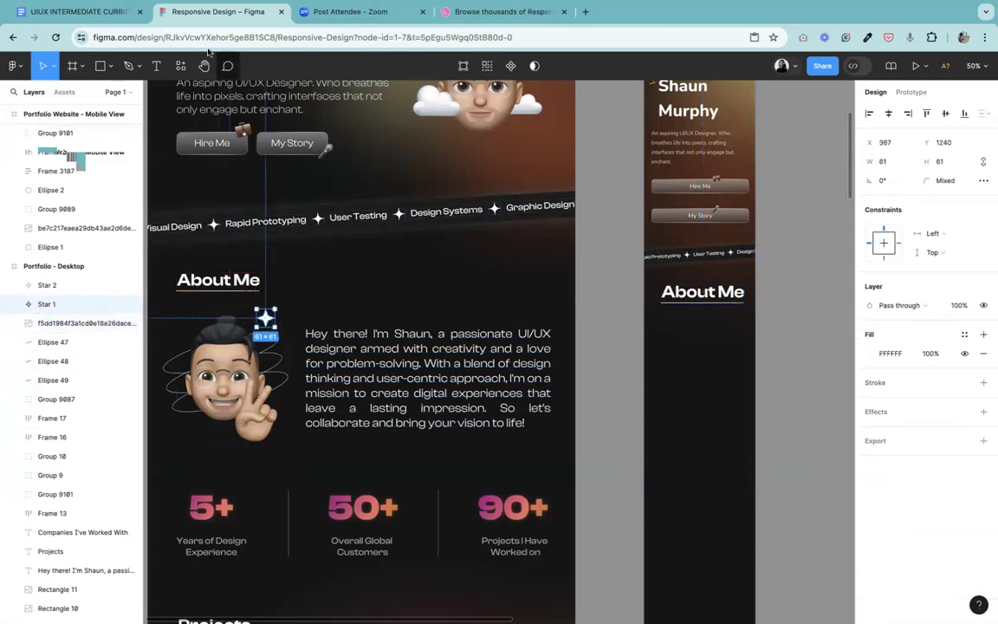
pyautogui.moveTo(284, 310); pyautogui.dragTo(484, 353)
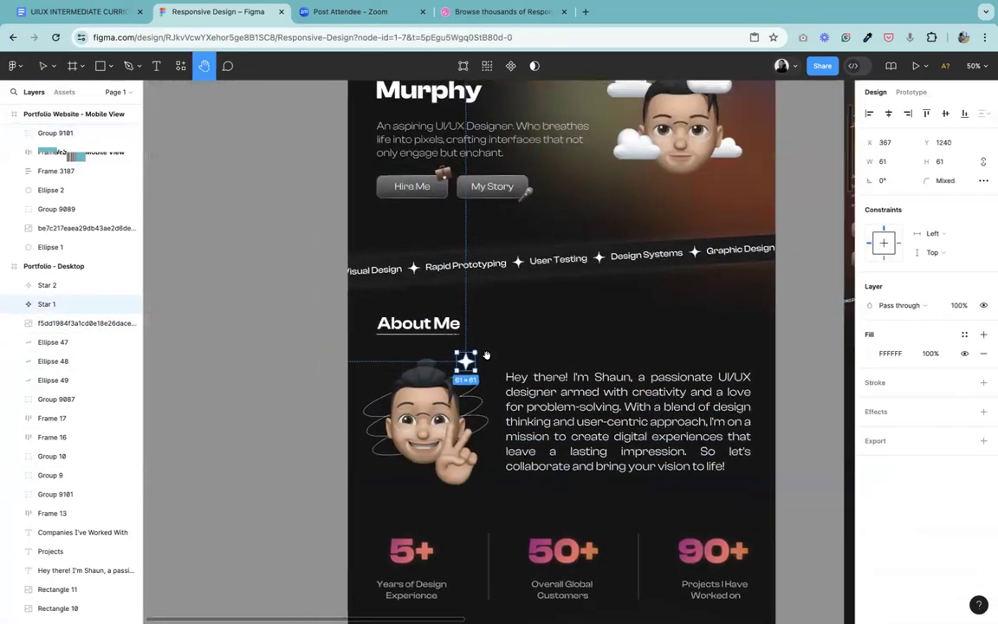
pyautogui.hotkey('shift', '0')
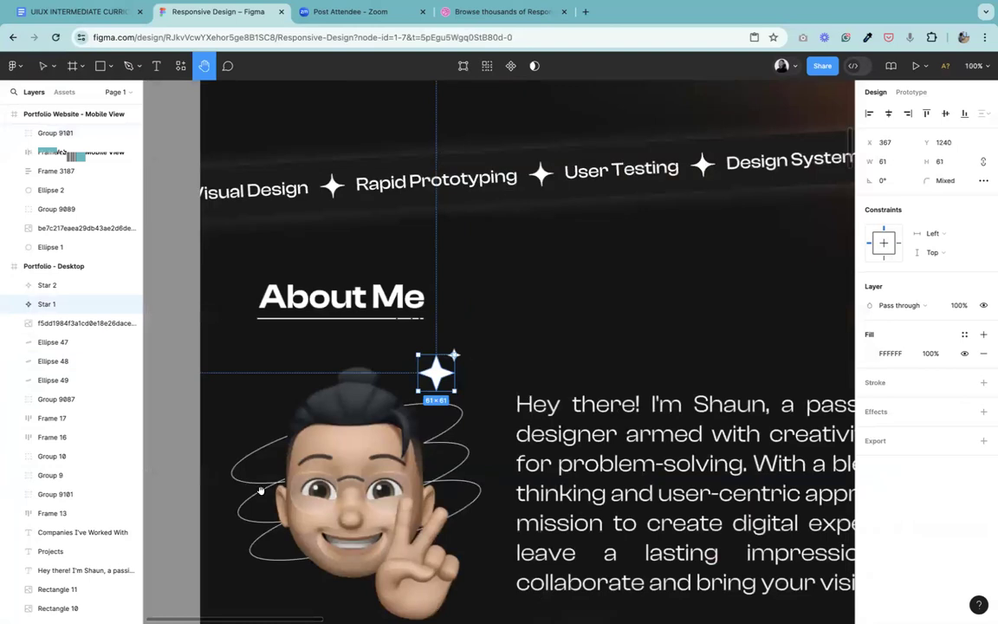
pyautogui.click(42, 65)
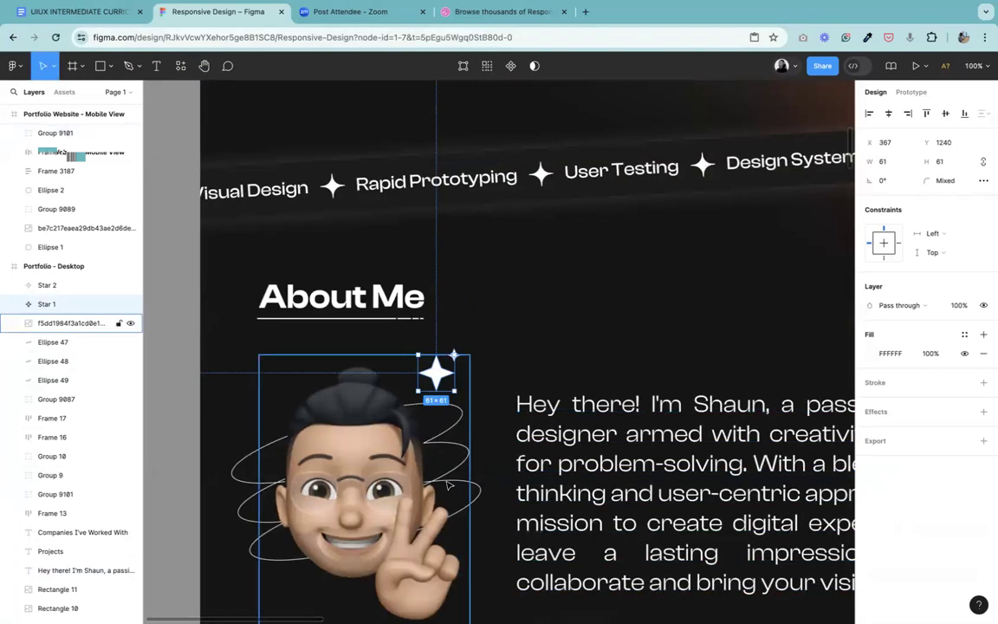
pyautogui.click(399, 412)
pyautogui.click(435, 369)
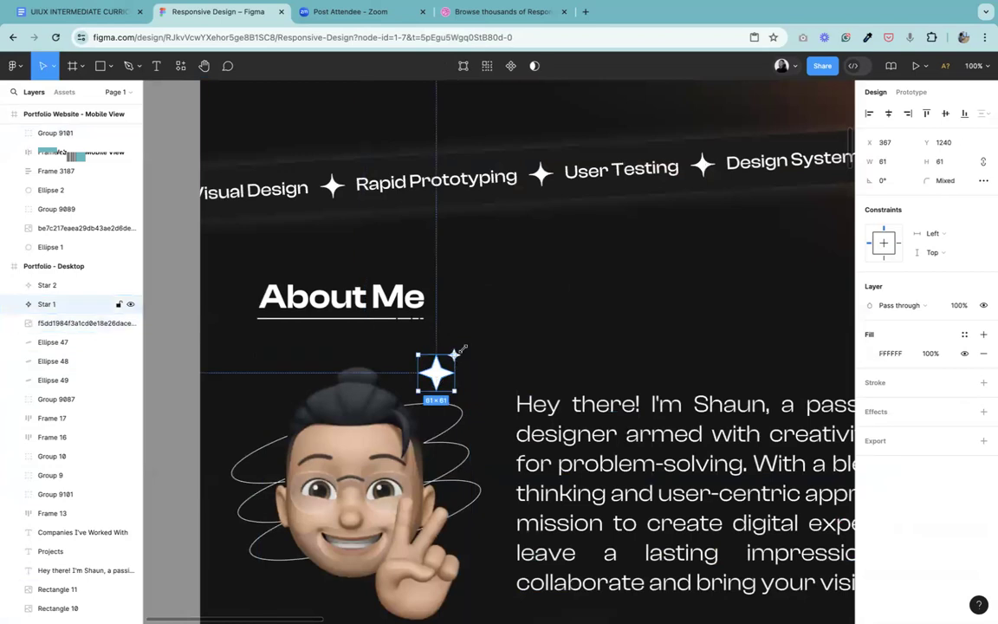
pyautogui.press('Escape')
pyautogui.moveTo(216, 319); pyautogui.dragTo(451, 600)
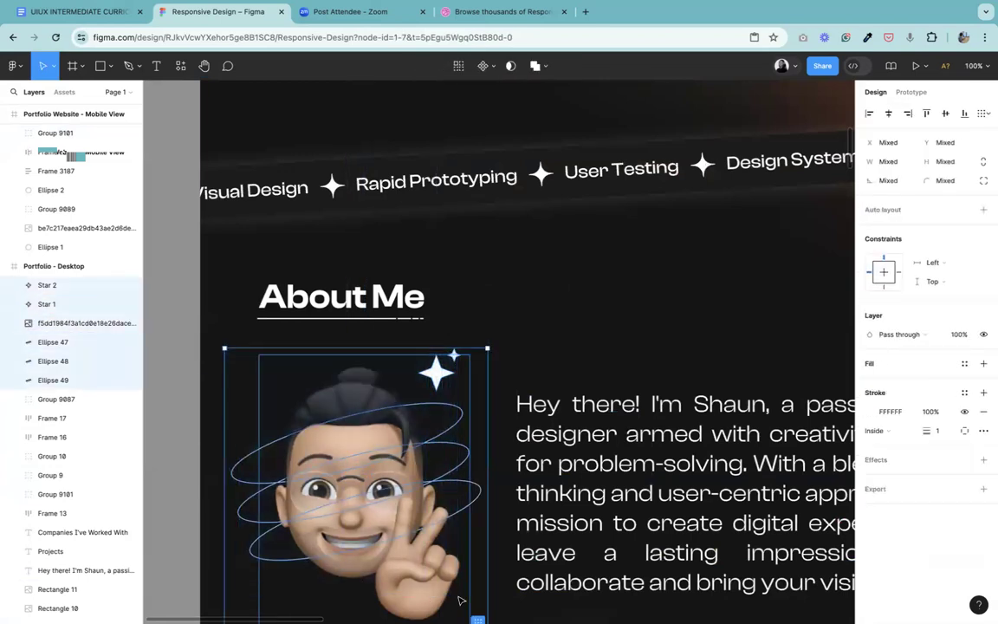
pyautogui.press('-')
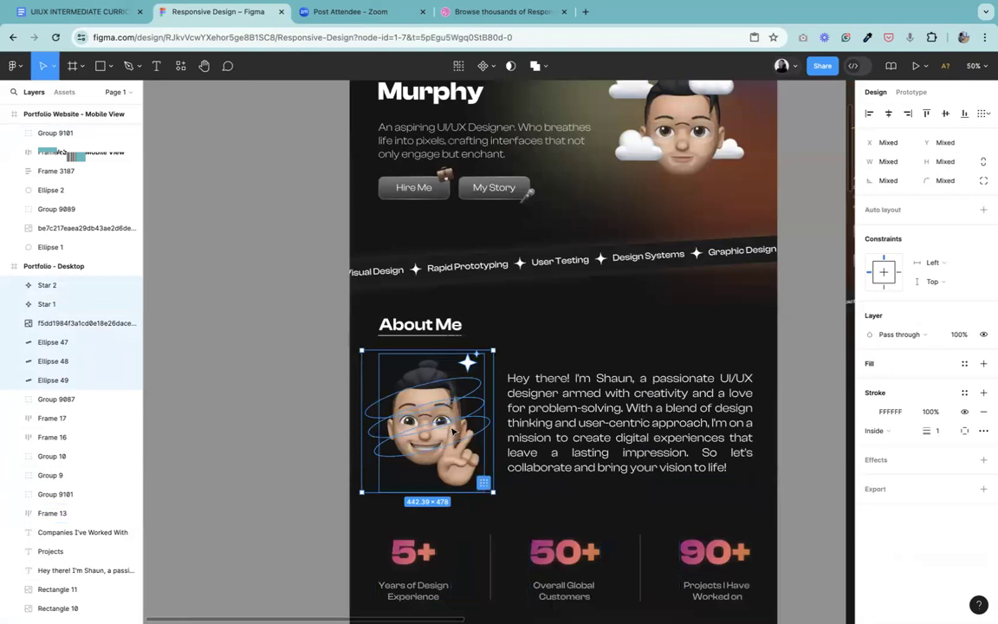
pyautogui.hotkey('ctrl', 'g')
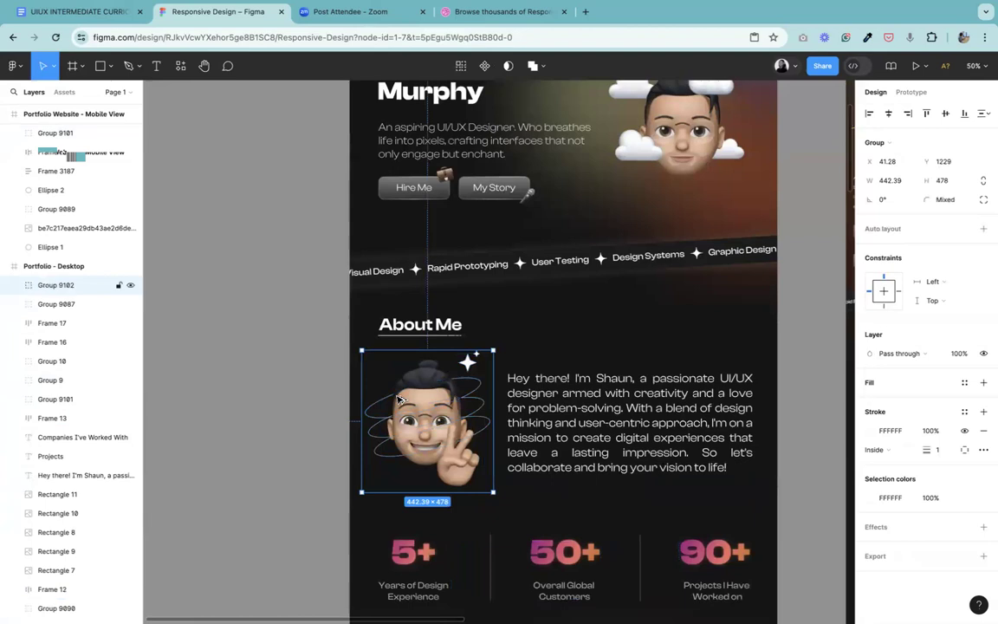
# Step: Copy the grouped avatar illustration into the mobile frame below the About Me heading and scale it down proportionally to fit inside the frame
pyautogui.moveTo(398, 399); pyautogui.dragTo(561, 420)
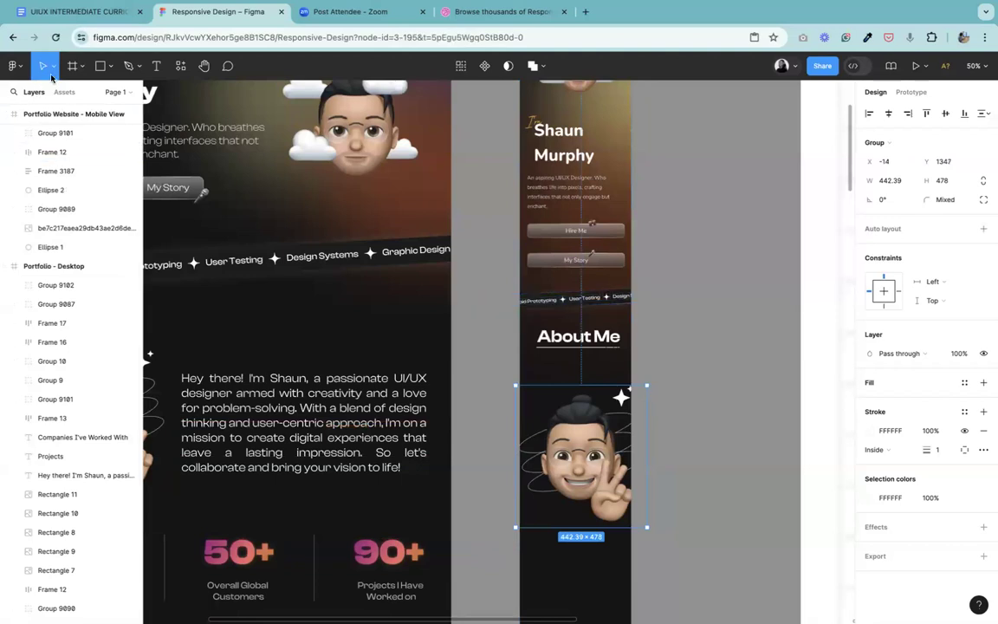
pyautogui.click(50, 74)
pyautogui.click(63, 107)
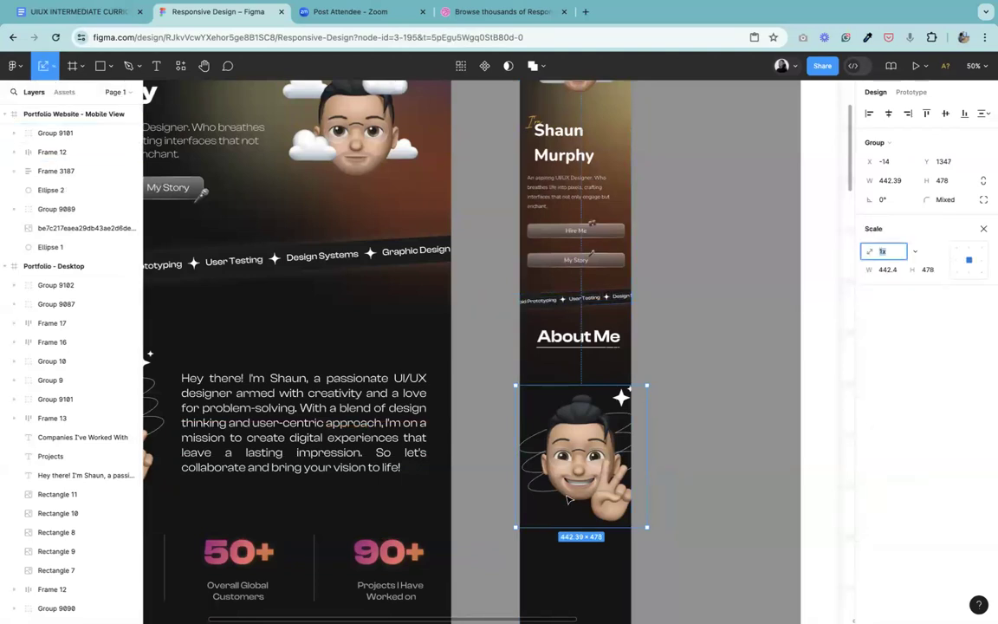
pyautogui.moveTo(588, 526); pyautogui.dragTo(589, 422)
pyautogui.click(682, 395)
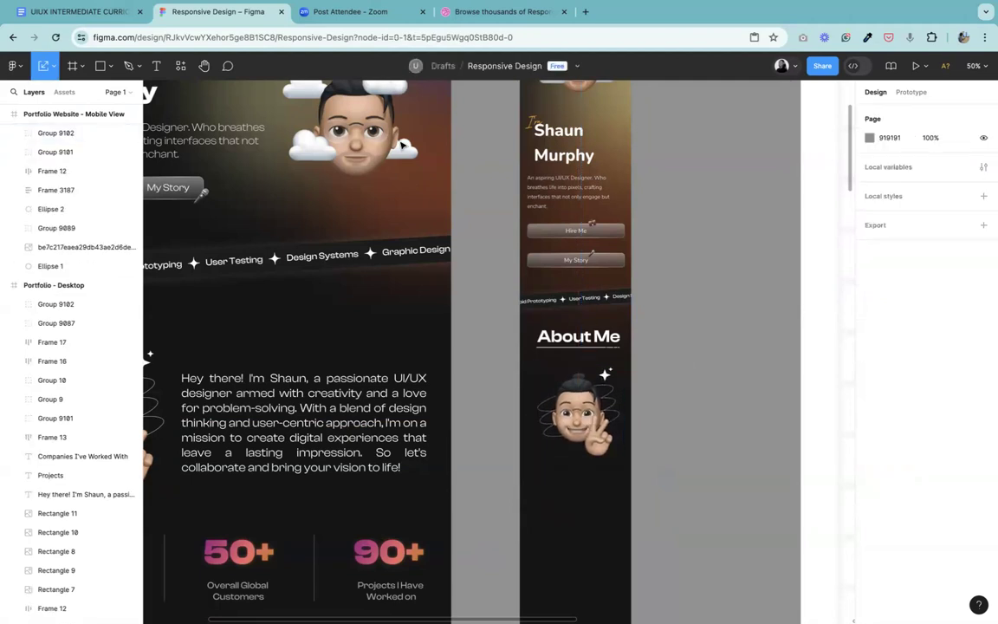
# Step: Move the About Me paragraph from the desktop design into the mobile frame, just below the avatar illustration
pyautogui.click(205, 67)
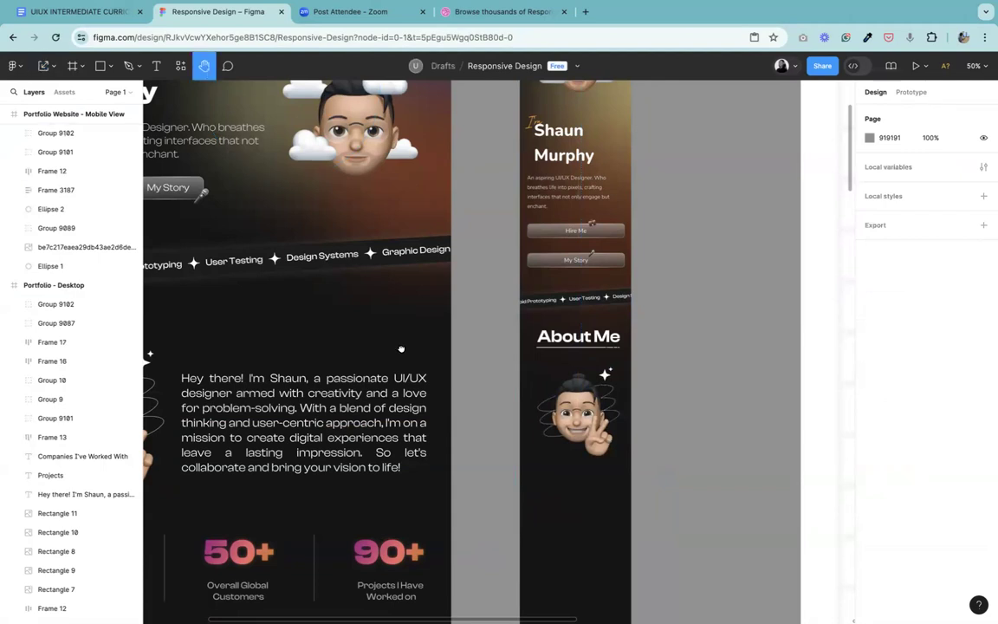
pyautogui.scroll(-5, 522, 191)
pyautogui.hscroll(-4, 521, 191)
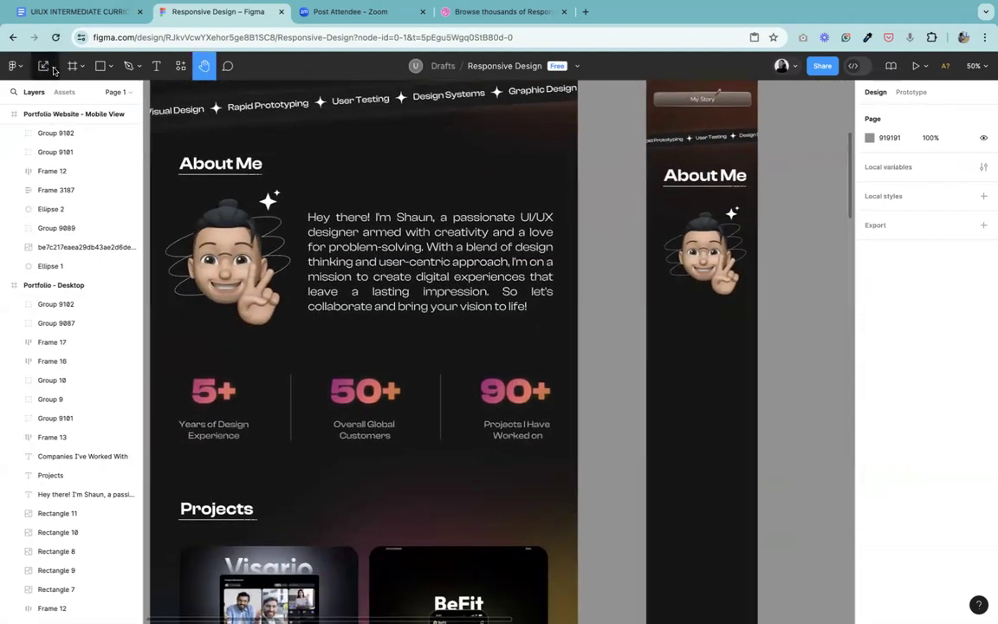
pyautogui.click(50, 66)
pyautogui.click(43, 93)
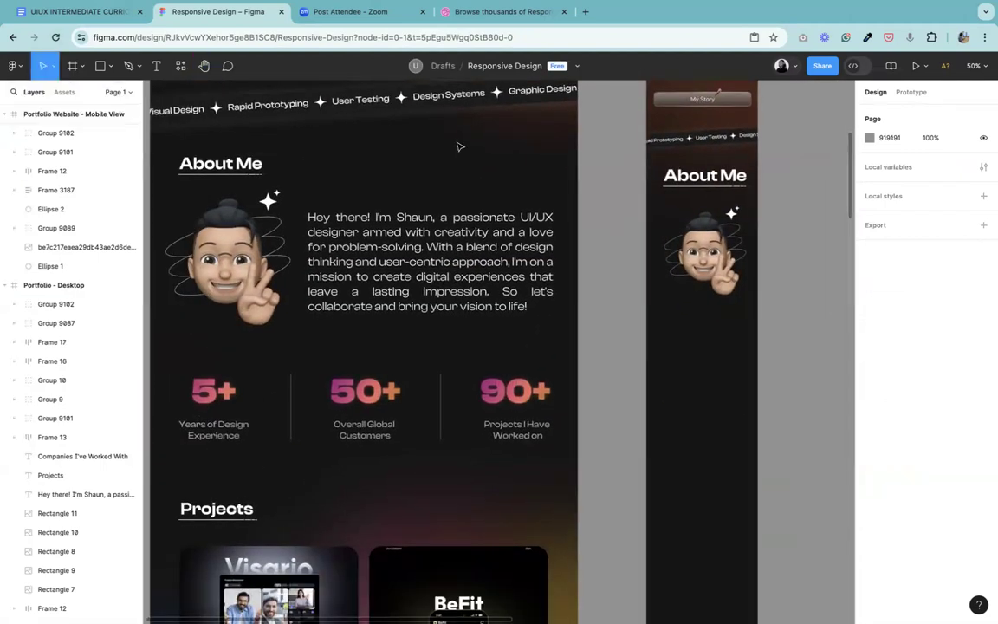
pyautogui.click(404, 251)
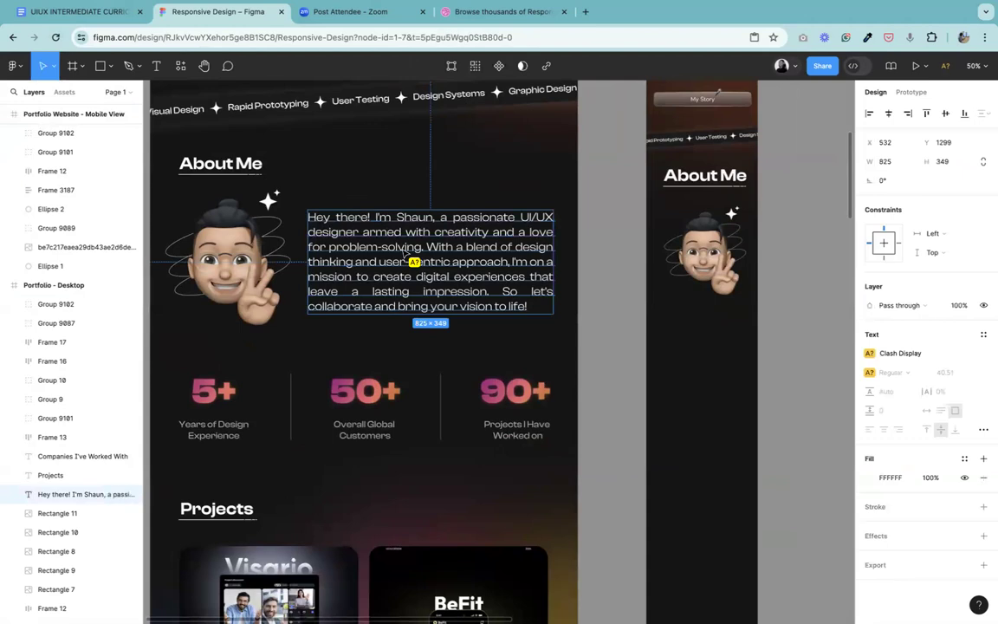
pyautogui.moveTo(405, 251); pyautogui.dragTo(833, 366)
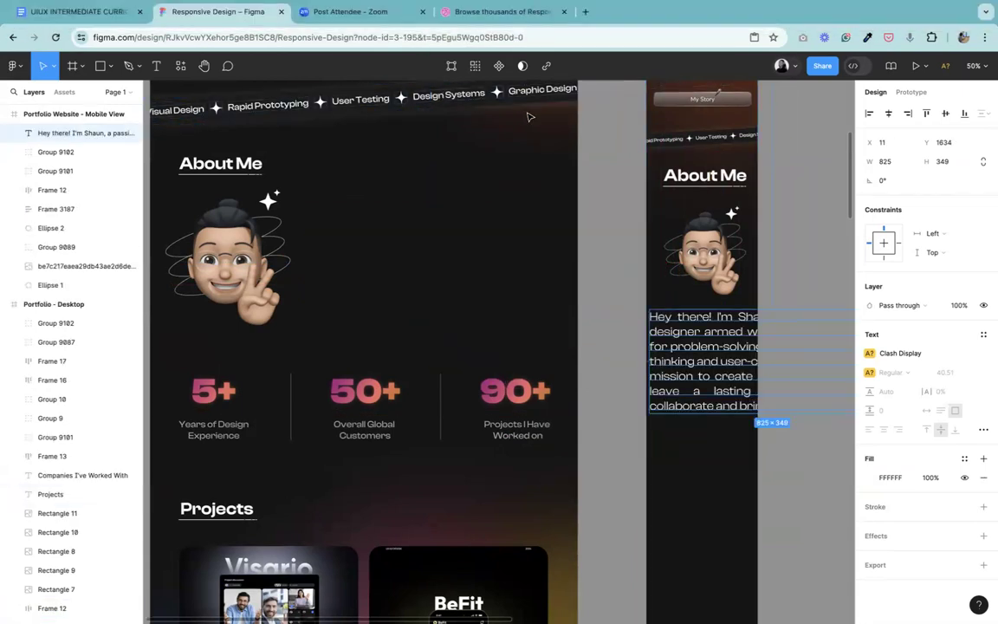
# Step: Set the mobile About Me paragraph's font to Nunito Sans at size 18
pyautogui.click(929, 357)
pyautogui.write('nu')
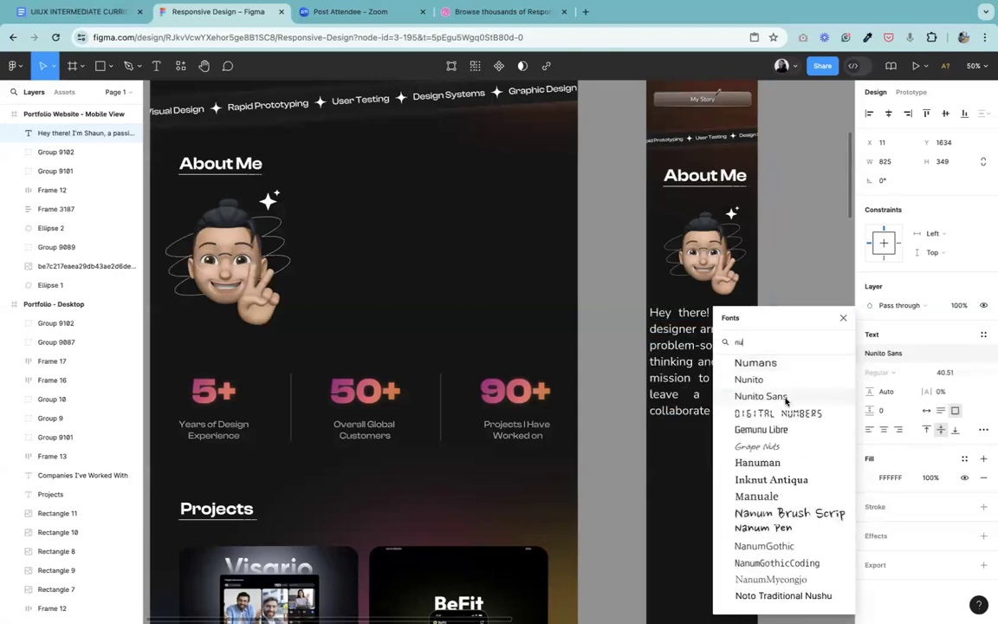
pyautogui.click(786, 397)
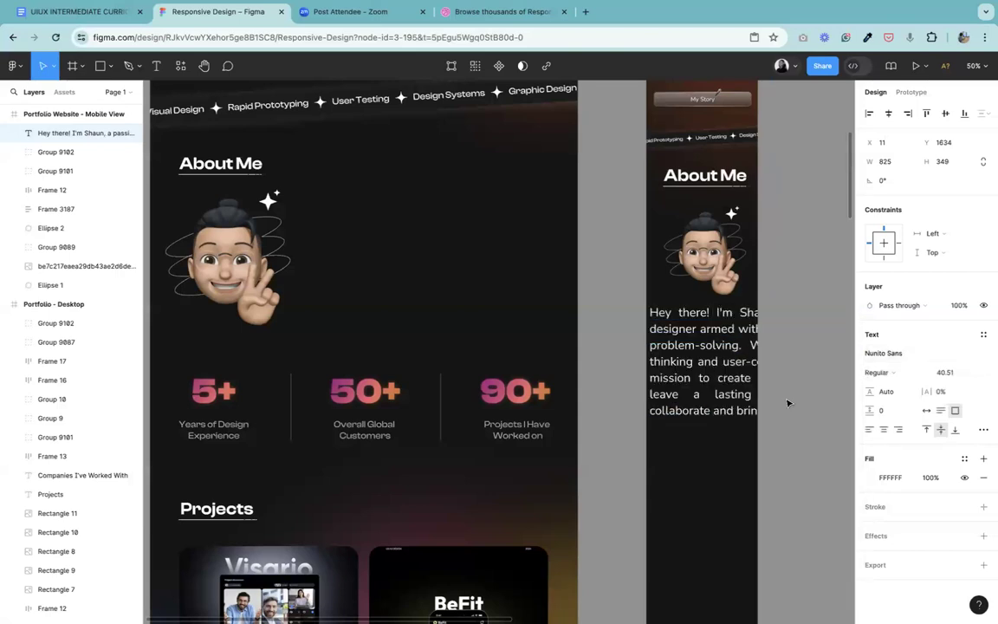
pyautogui.click(954, 376)
pyautogui.write('1')
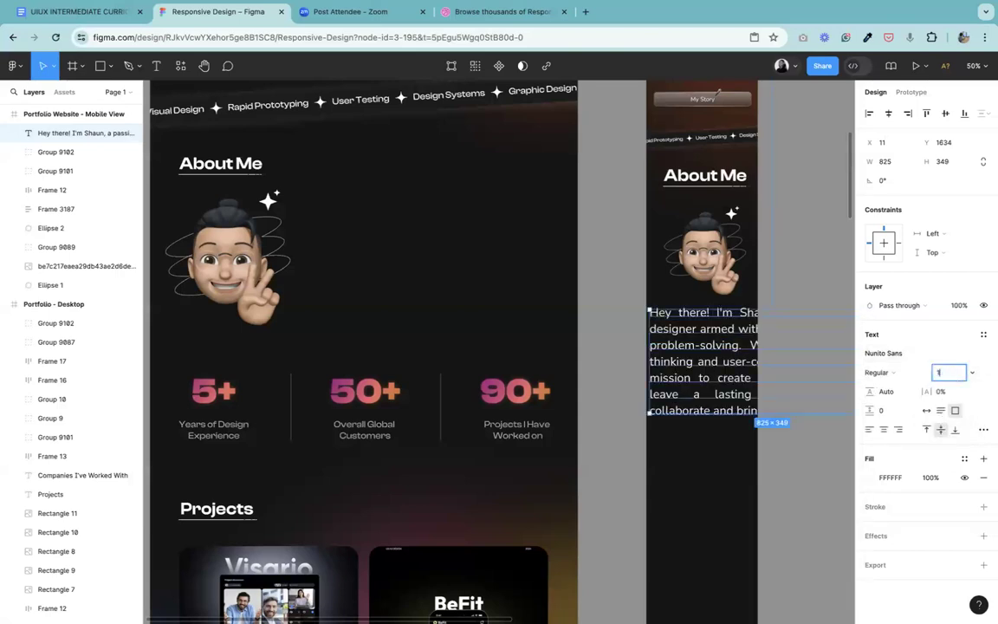
pyautogui.write('8')
pyautogui.press('Return')
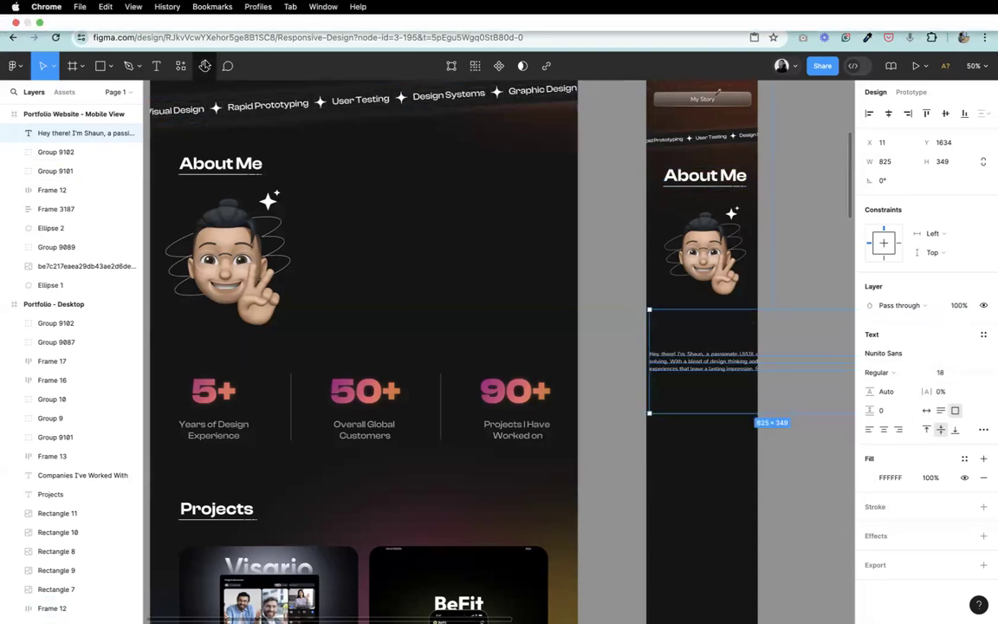
# Step: Check the mobile hero description's text settings and set the About Me paragraph's line height to 32 to match
pyautogui.click(204, 66)
pyautogui.scroll(10, 280, 121)
pyautogui.moveTo(279, 122); pyautogui.dragTo(275, 120)
pyautogui.click(43, 66)
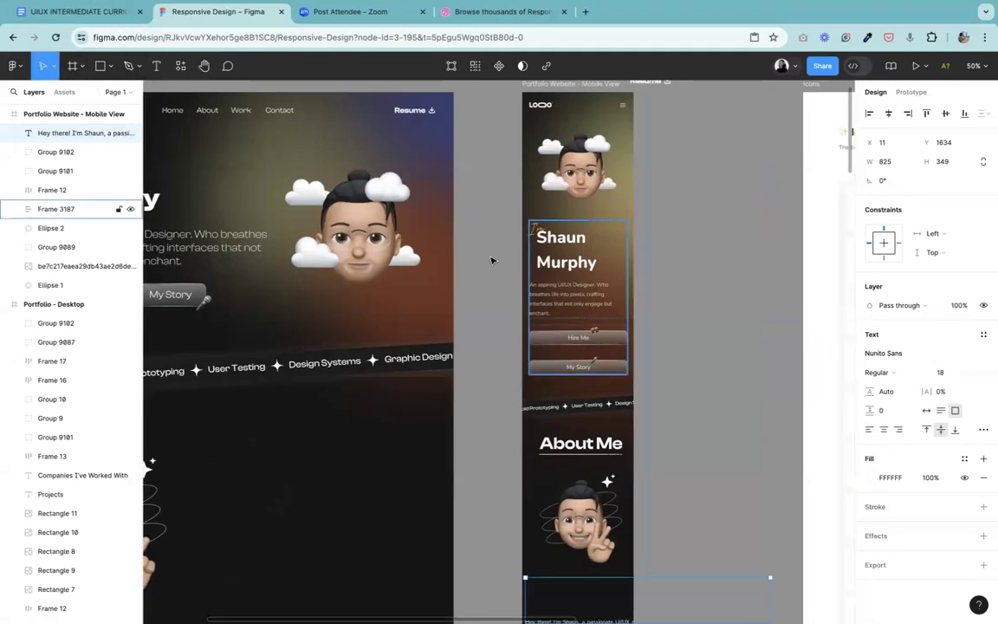
pyautogui.click(565, 295)
pyautogui.doubleClick(568, 295)
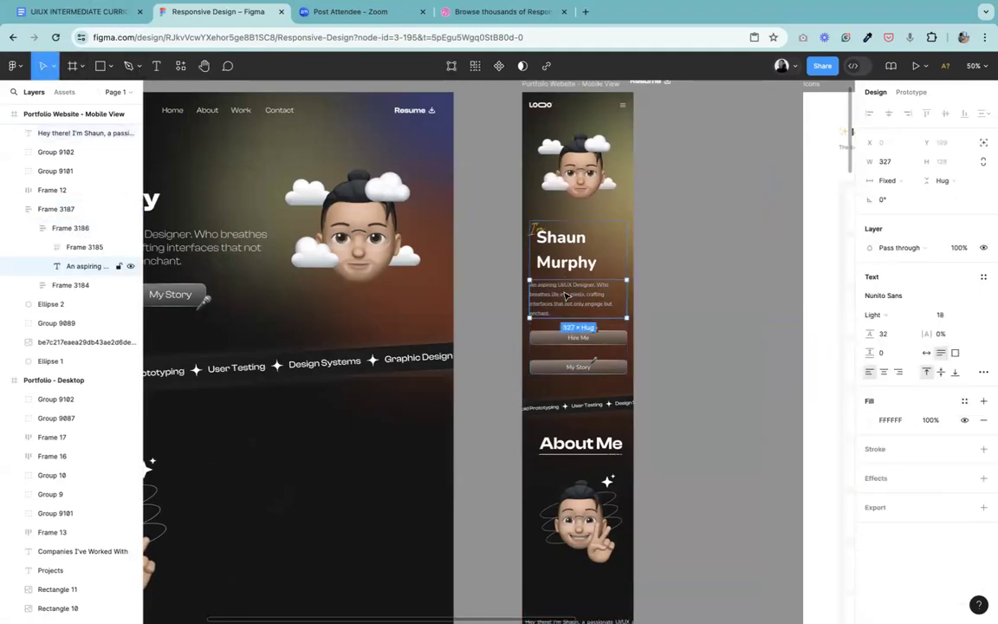
pyautogui.click(204, 66)
pyautogui.moveTo(632, 419); pyautogui.dragTo(542, 235)
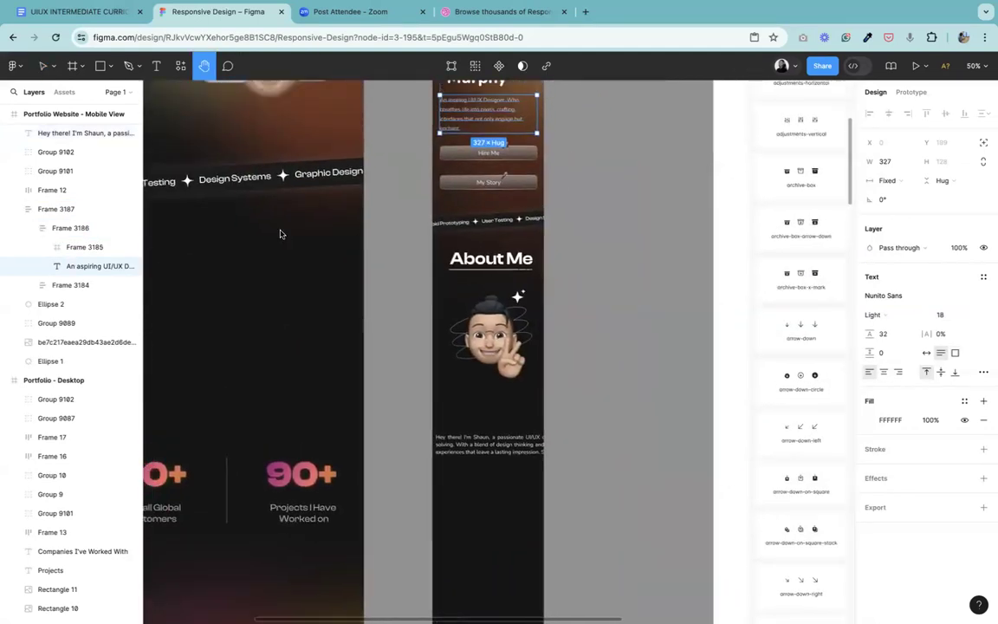
pyautogui.click(45, 66)
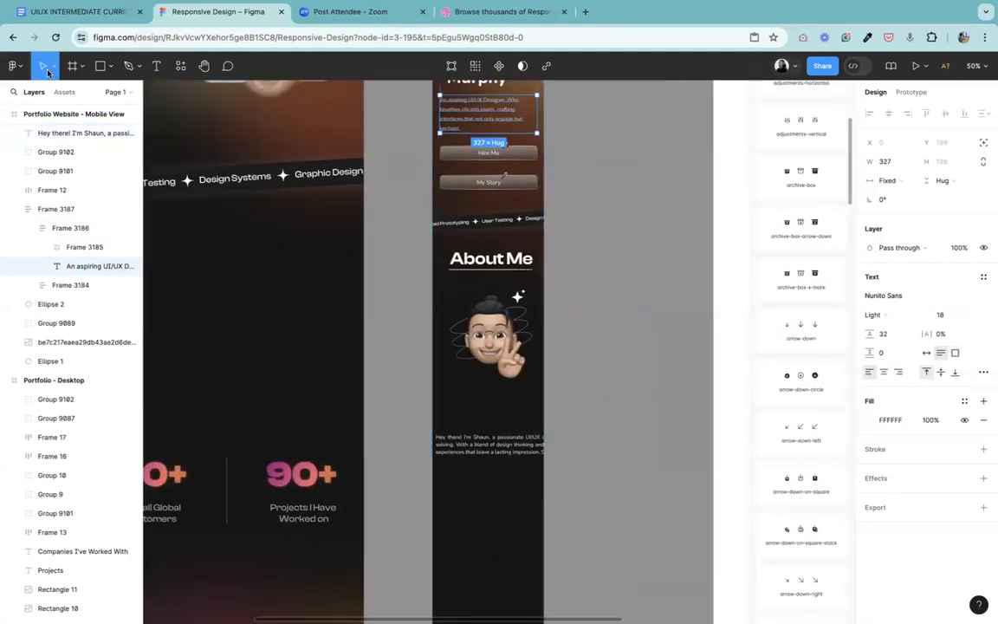
pyautogui.click(479, 459)
pyautogui.click(886, 392)
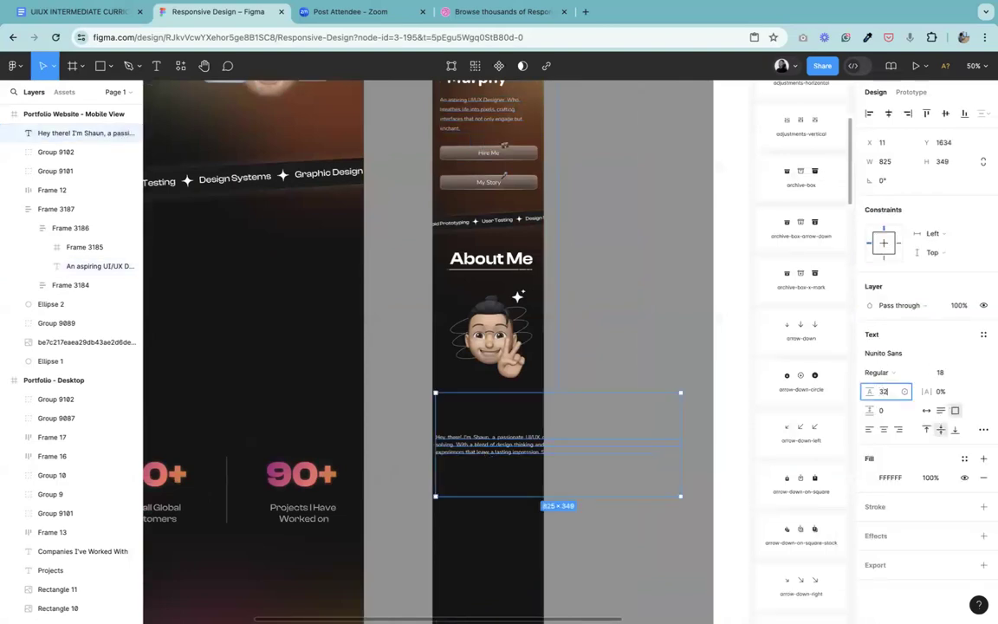
pyautogui.press('Return')
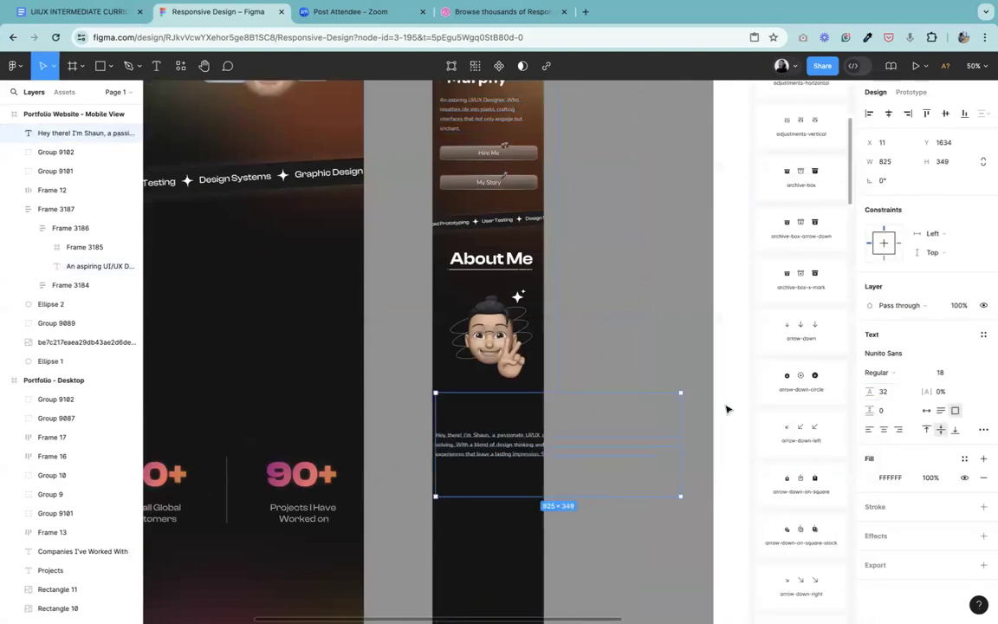
# Step: Release the About Me paragraph's fixed-size box and narrow it to about 317 px wide so the text wraps inside the mobile frame
pyautogui.click(926, 410)
pyautogui.hotkey('ctrl', '-')
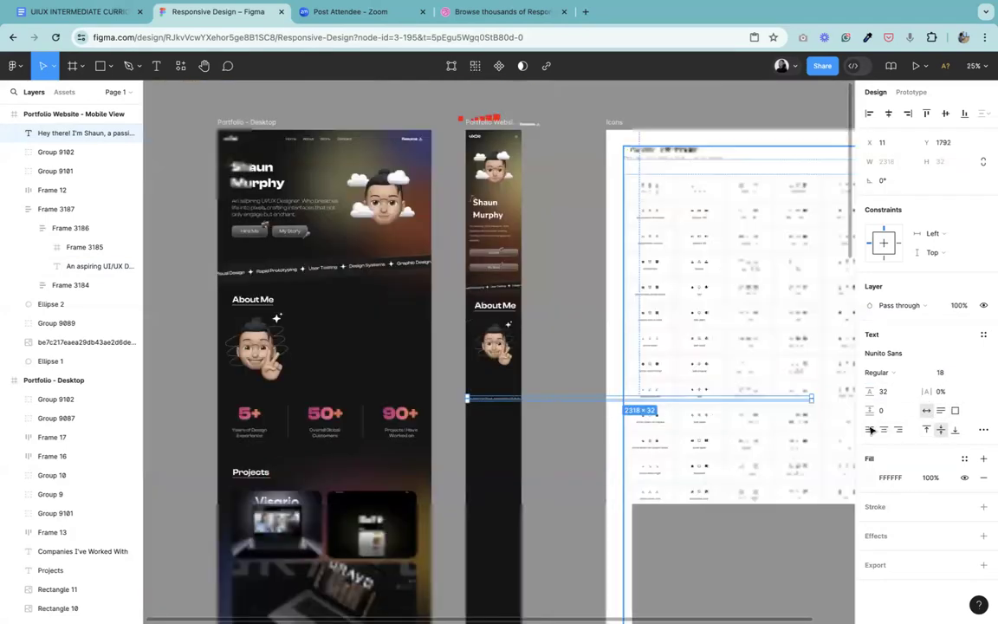
pyautogui.moveTo(559, 420); pyautogui.dragTo(514, 422)
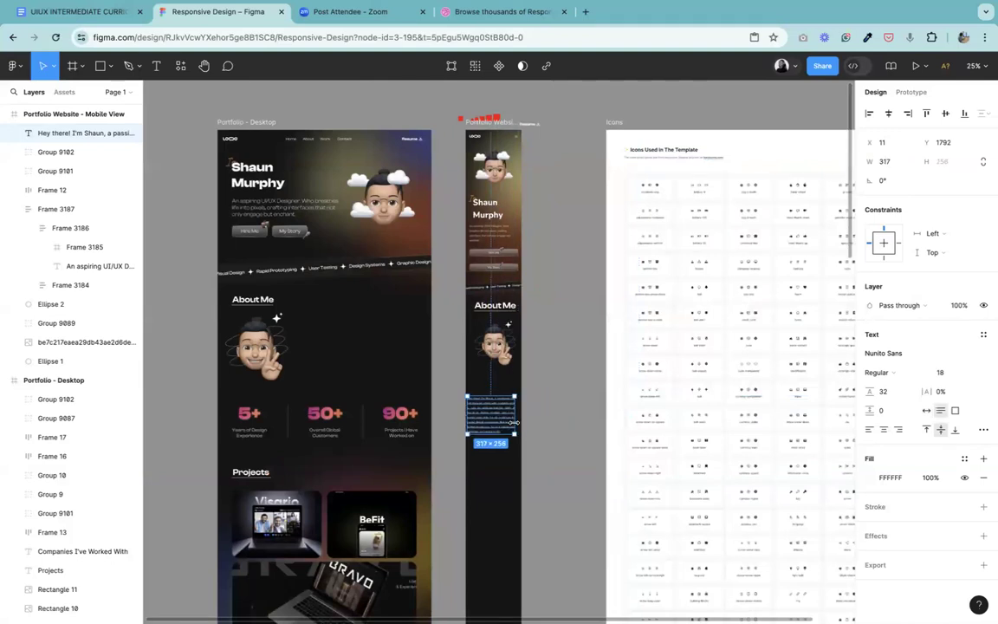
# Step: Check the font, weight, size and line height of the large name heading in the mobile hero
pyautogui.hotkey('ctrl', '+')
pyautogui.hotkey('ctrl', '+')
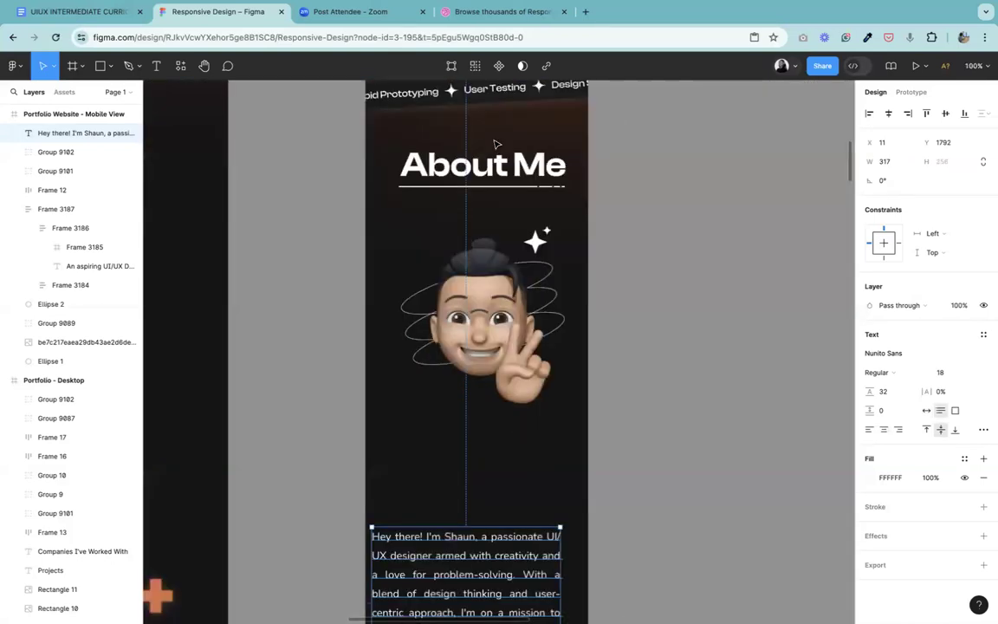
pyautogui.press('h')
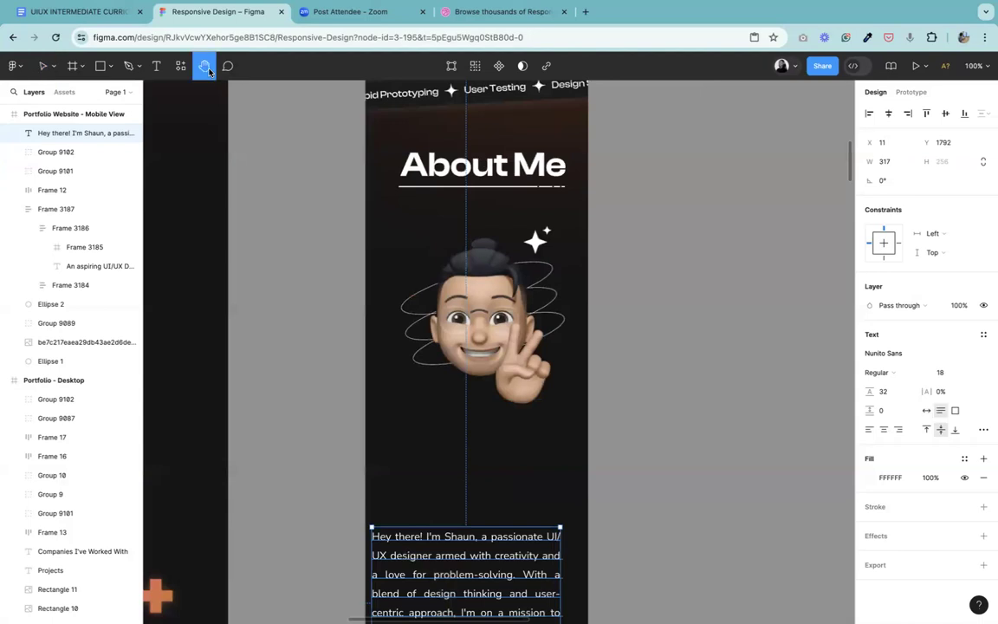
pyautogui.moveTo(510, 188); pyautogui.dragTo(499, 569)
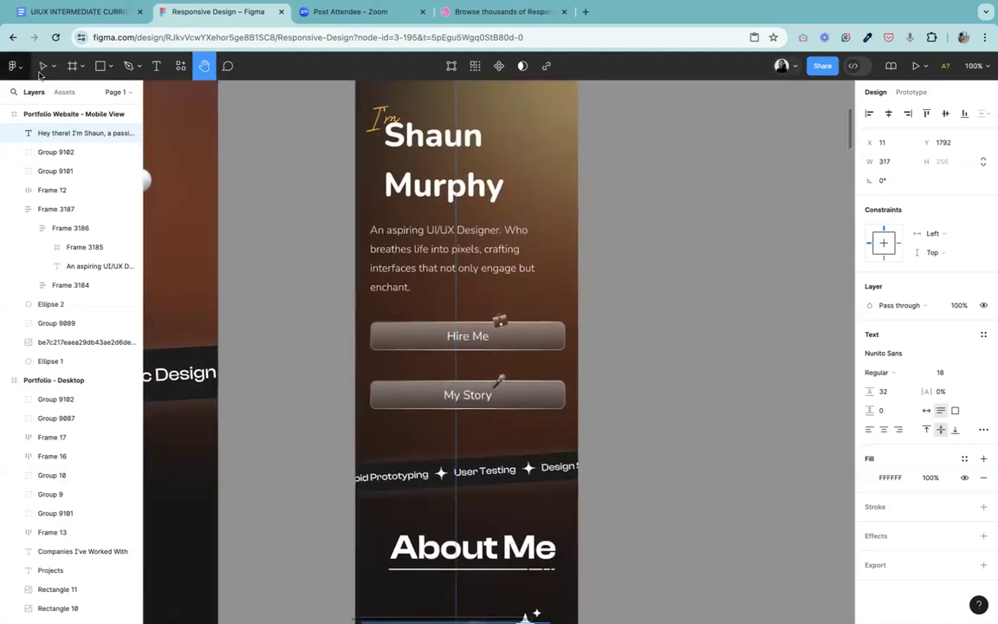
pyautogui.click(43, 66)
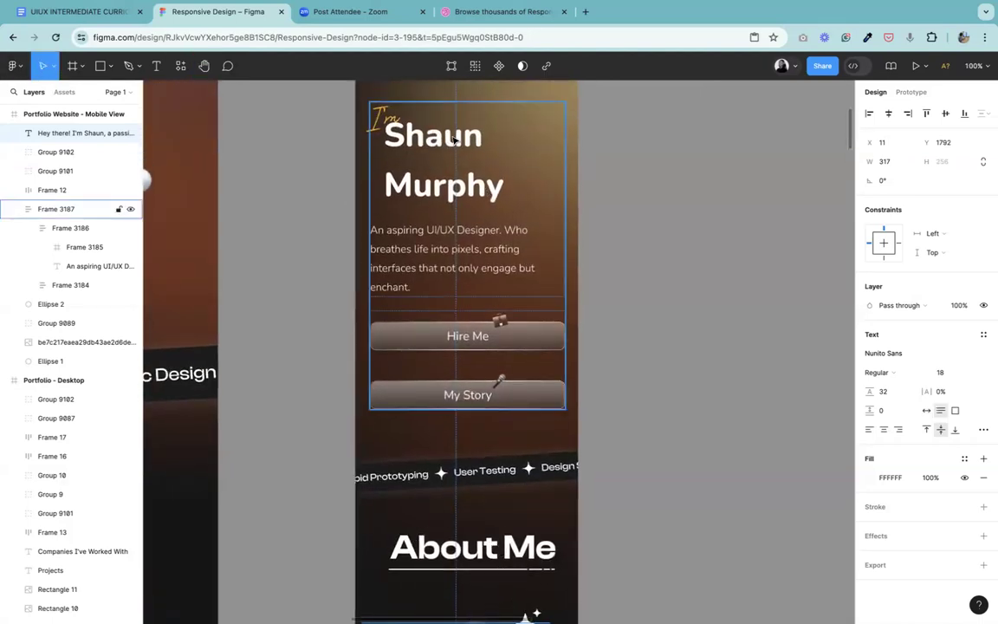
pyautogui.doubleClick(455, 140)
pyautogui.doubleClick(454, 140)
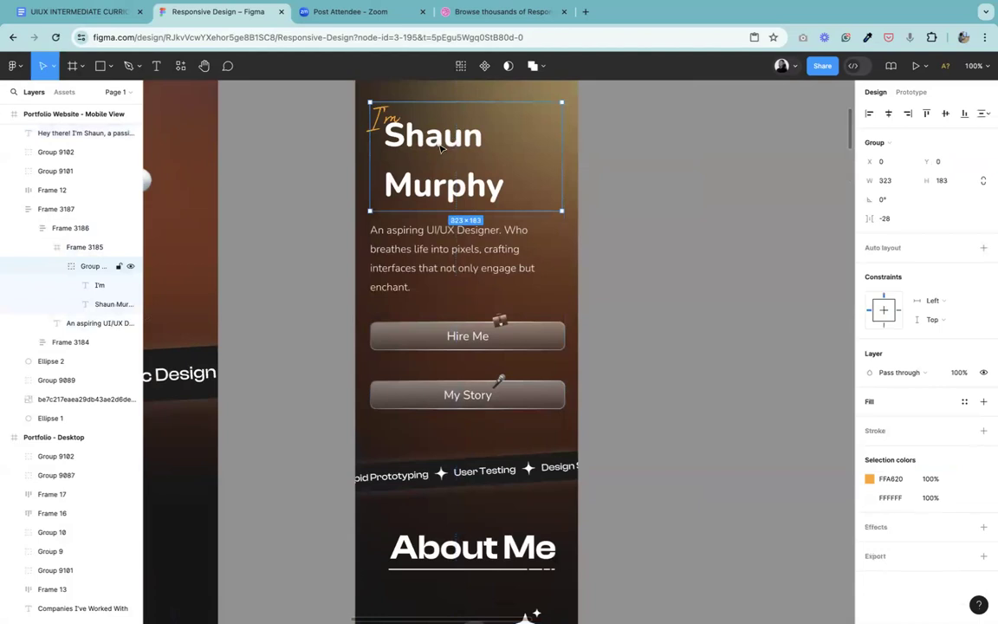
pyautogui.doubleClick(440, 149)
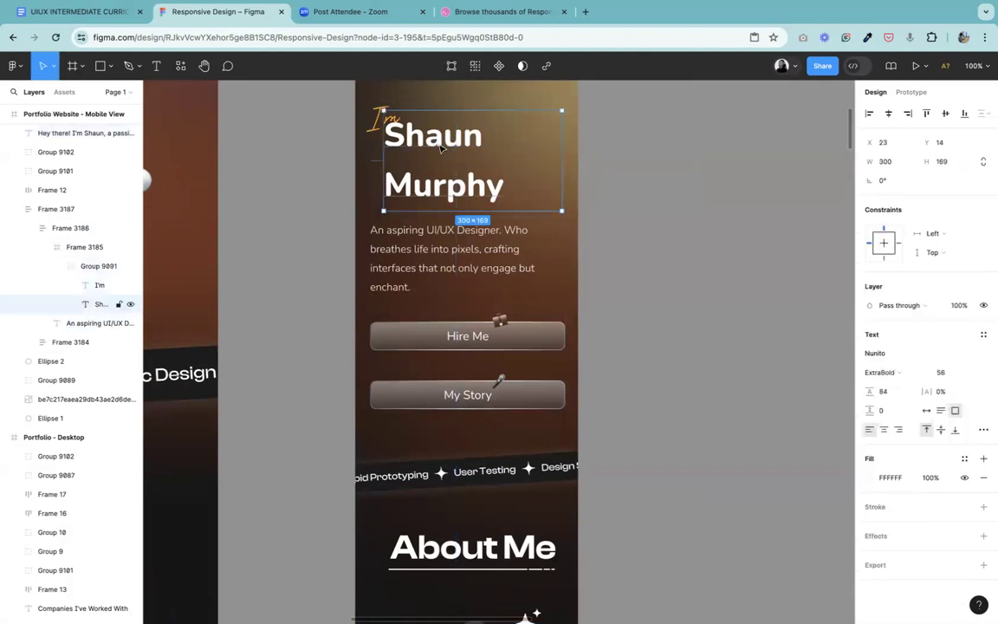
# Step: Set the mobile About Me heading's font to Nunito Sans at size 48
pyautogui.click(481, 563)
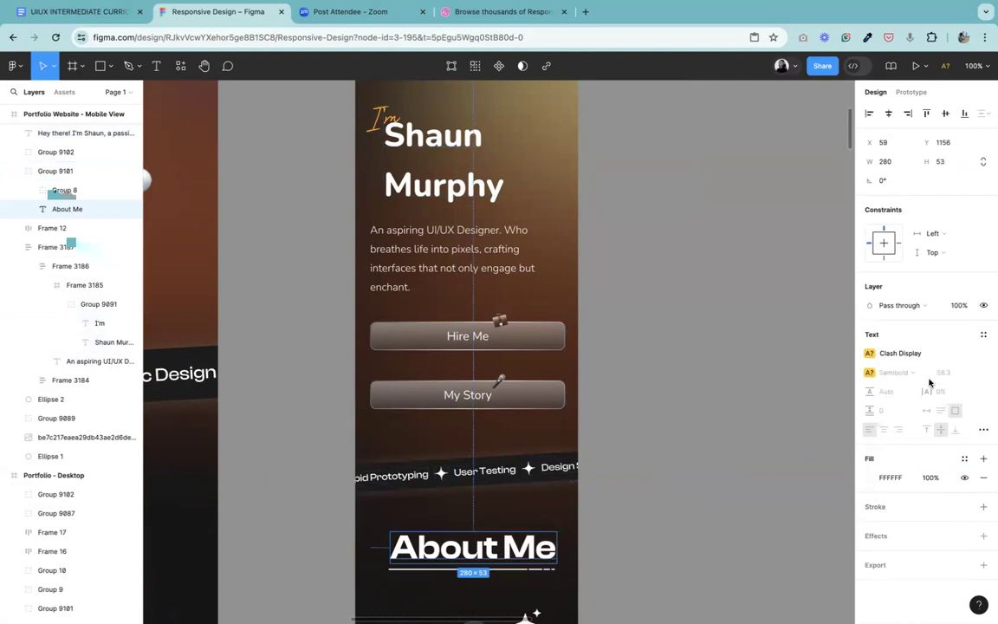
pyautogui.click(911, 356)
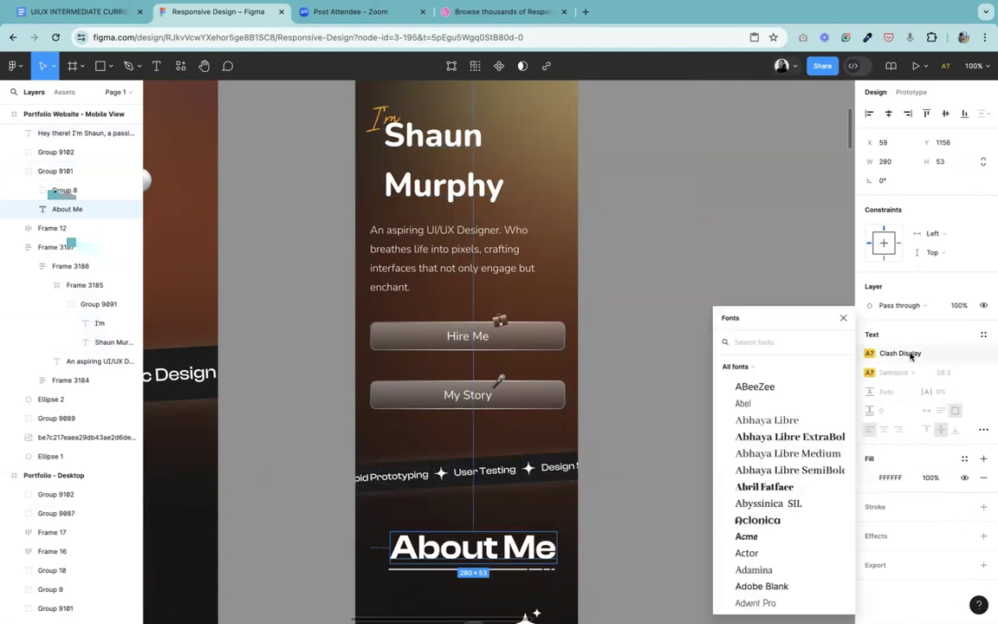
pyautogui.write('nu')
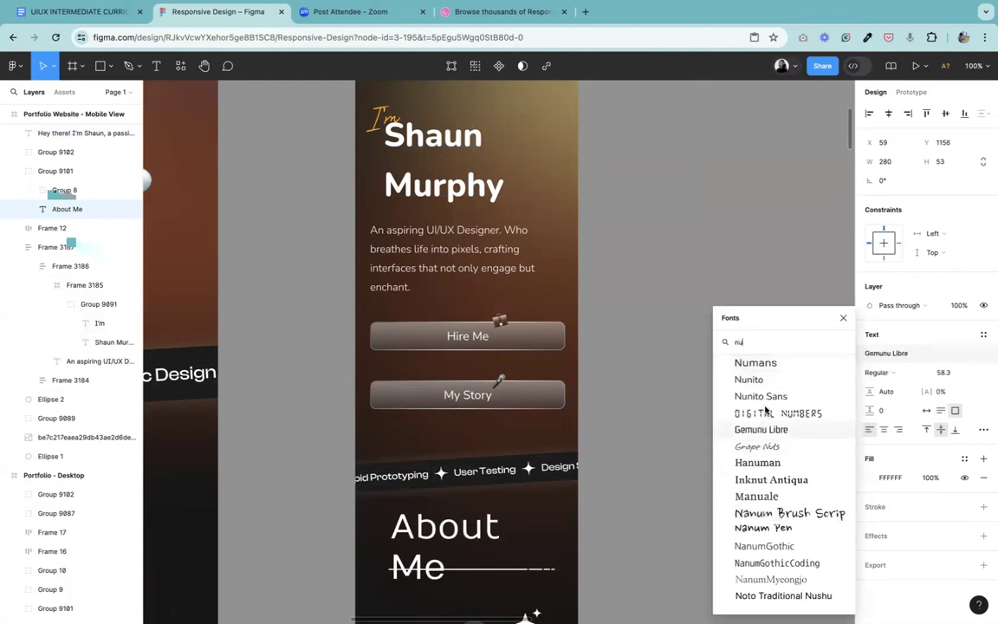
pyautogui.click(762, 396)
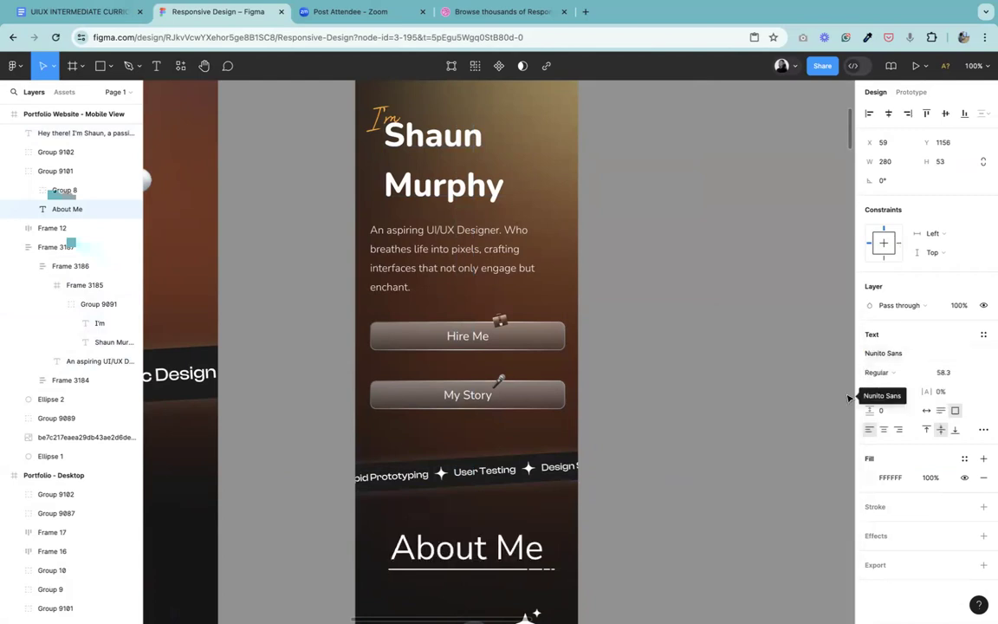
pyautogui.click(952, 371)
pyautogui.write('4')
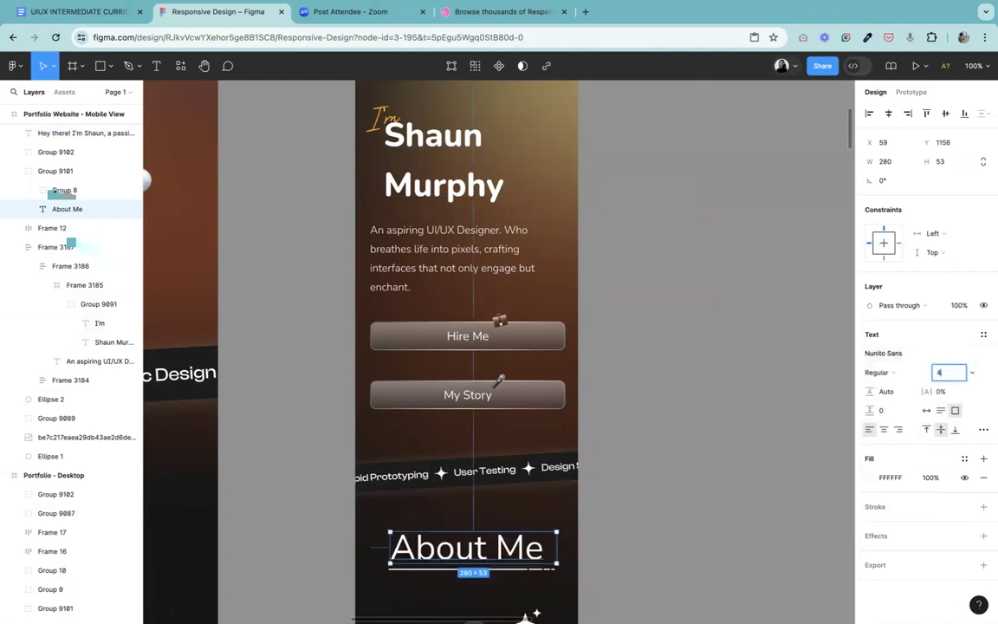
pyautogui.write('8')
pyautogui.press('Return')
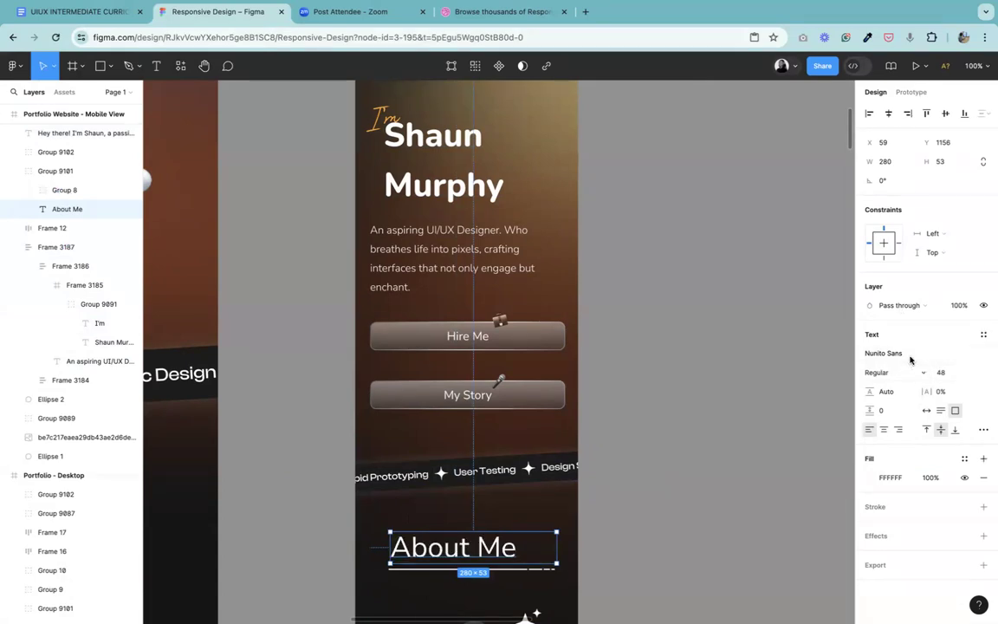
# Step: Switch the About Me heading's font to Nunito with Bold weight to match the hero name heading
pyautogui.click(909, 358)
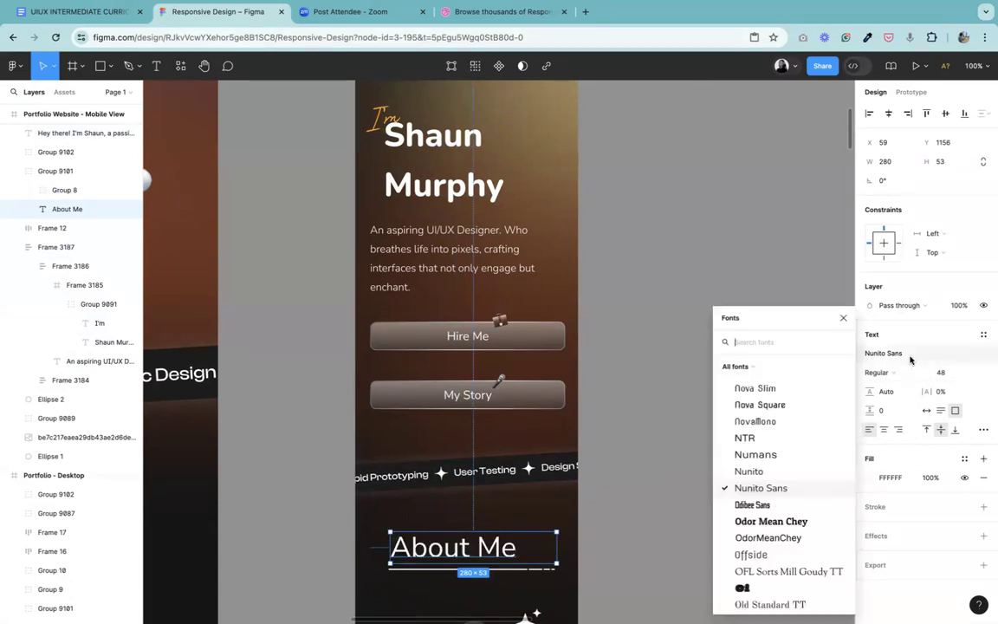
pyautogui.click(766, 470)
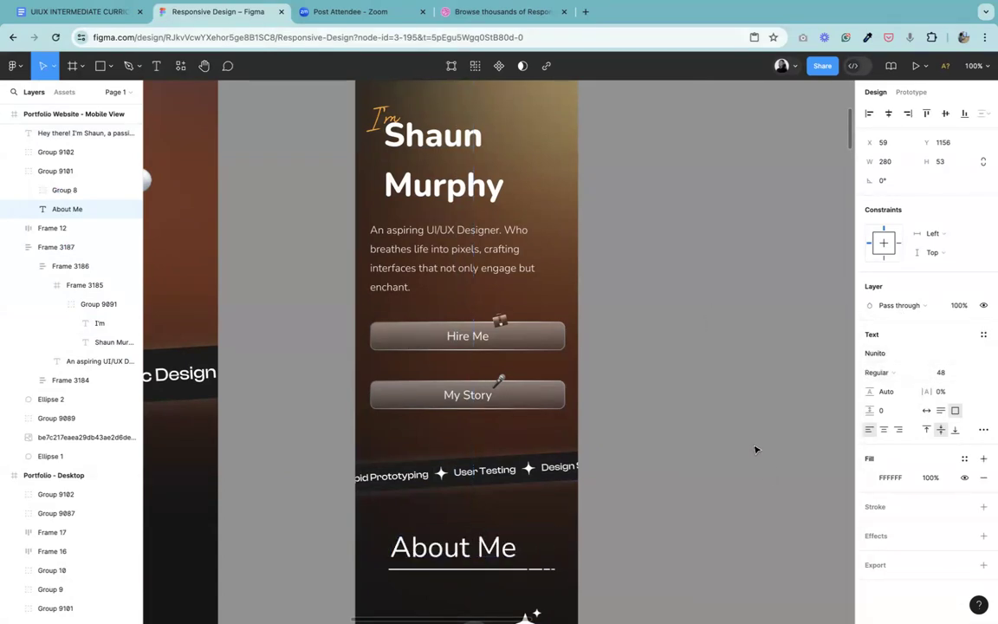
pyautogui.click(887, 373)
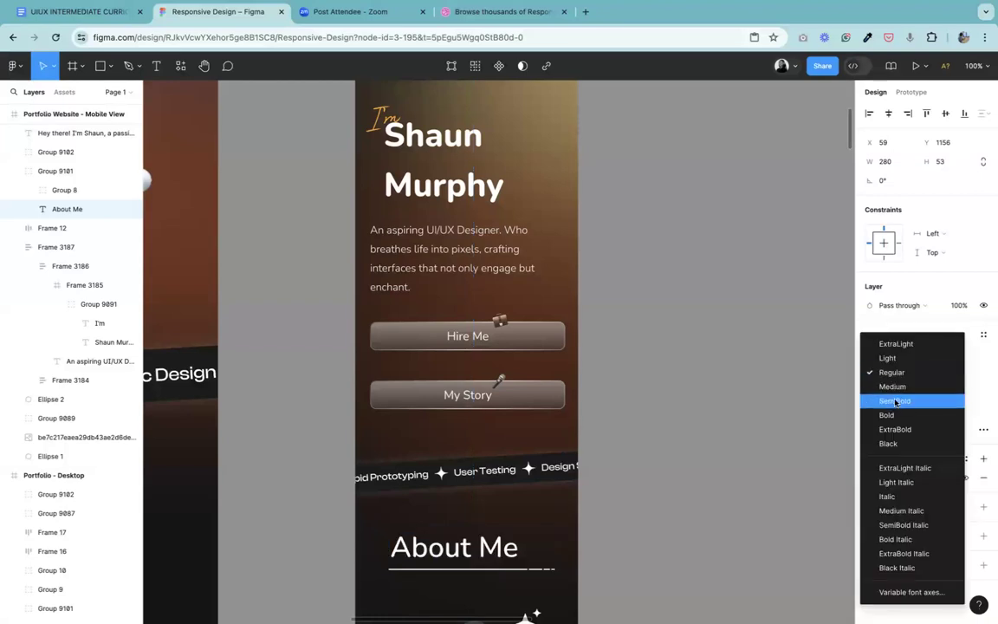
pyautogui.click(888, 415)
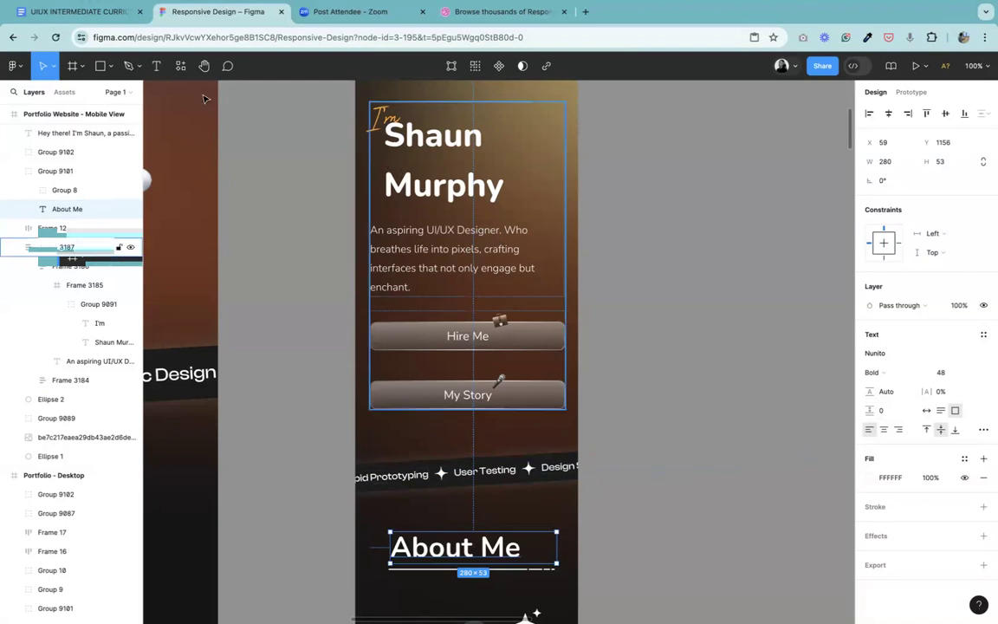
# Step: Narrow the About Me text box to about 222 px wide and shorten the underline below it to about 224 px
pyautogui.click(203, 66)
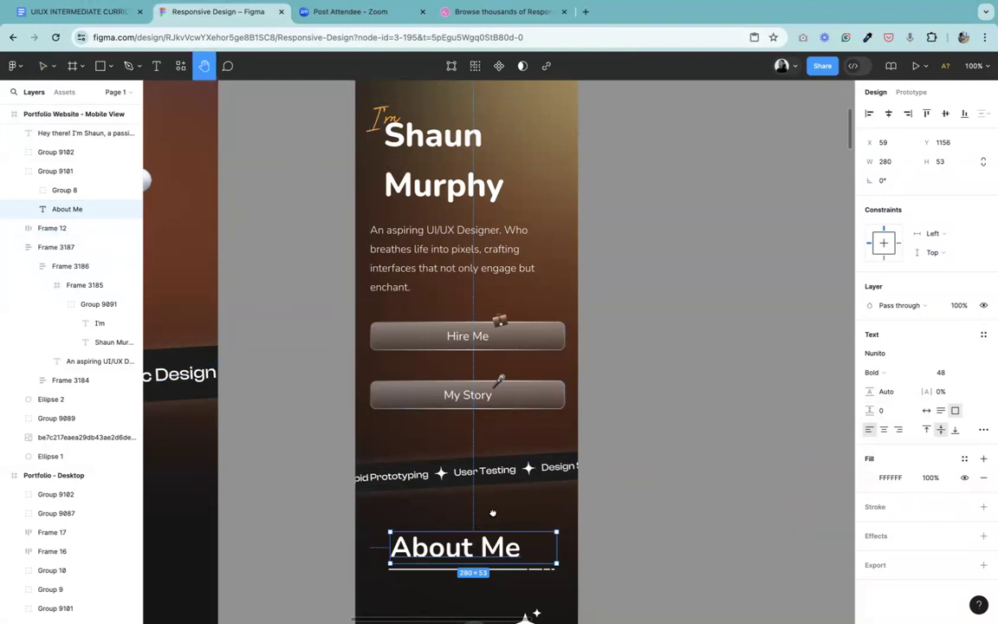
pyautogui.moveTo(492, 513); pyautogui.dragTo(556, 465)
pyautogui.press('super+plus')
pyautogui.moveTo(568, 424); pyautogui.dragTo(479, 206)
pyautogui.click(45, 65)
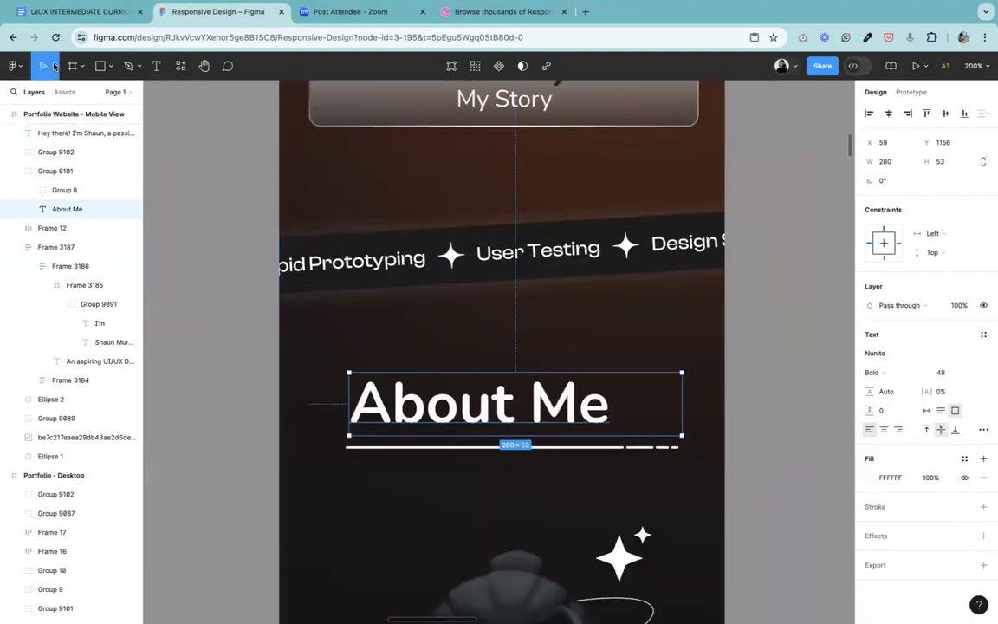
pyautogui.moveTo(647, 403); pyautogui.dragTo(612, 403)
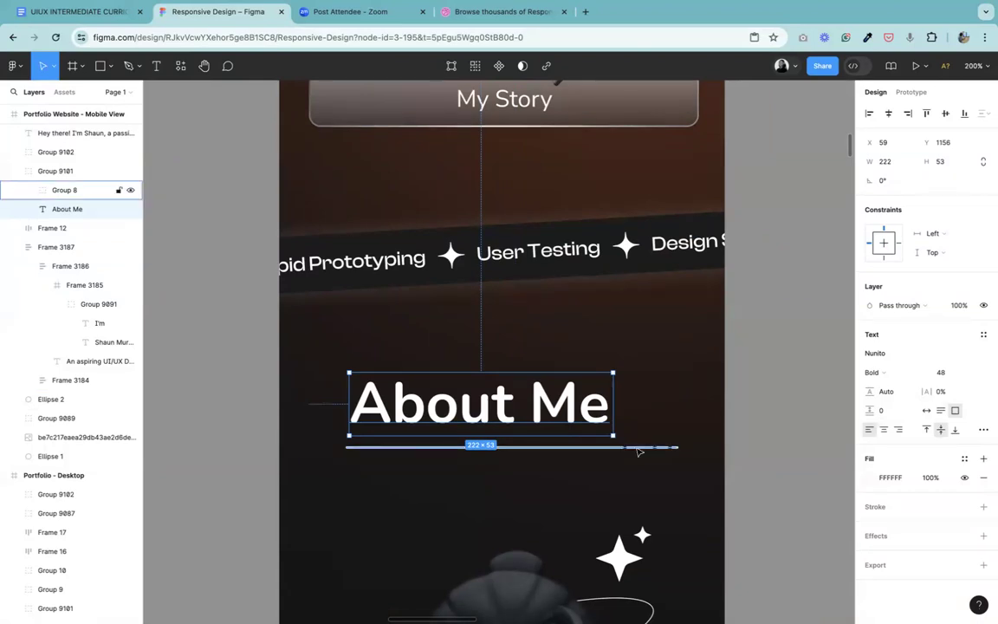
pyautogui.click(680, 446)
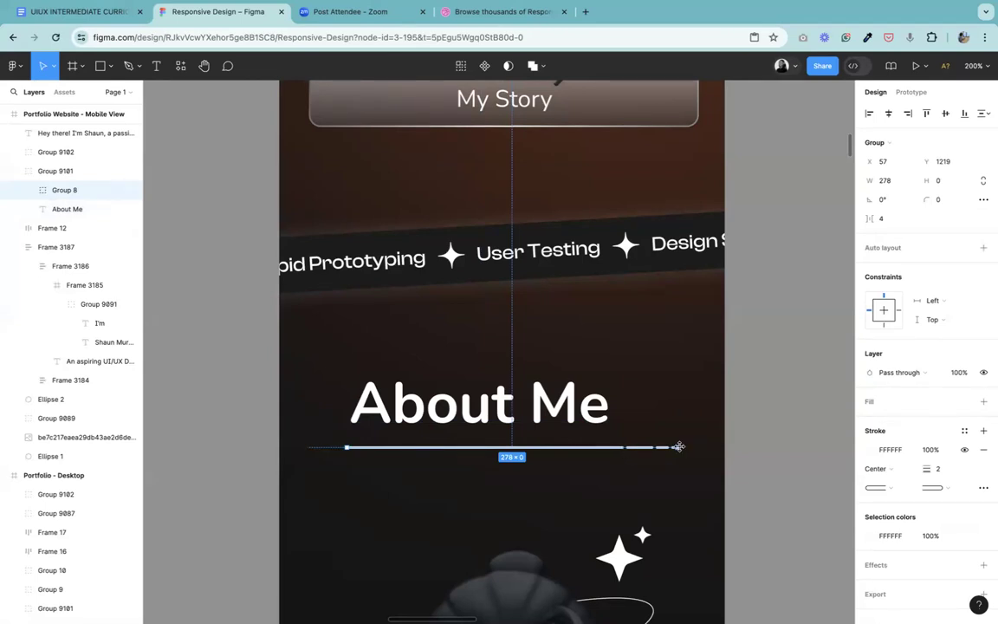
pyautogui.moveTo(679, 447); pyautogui.dragTo(613, 446)
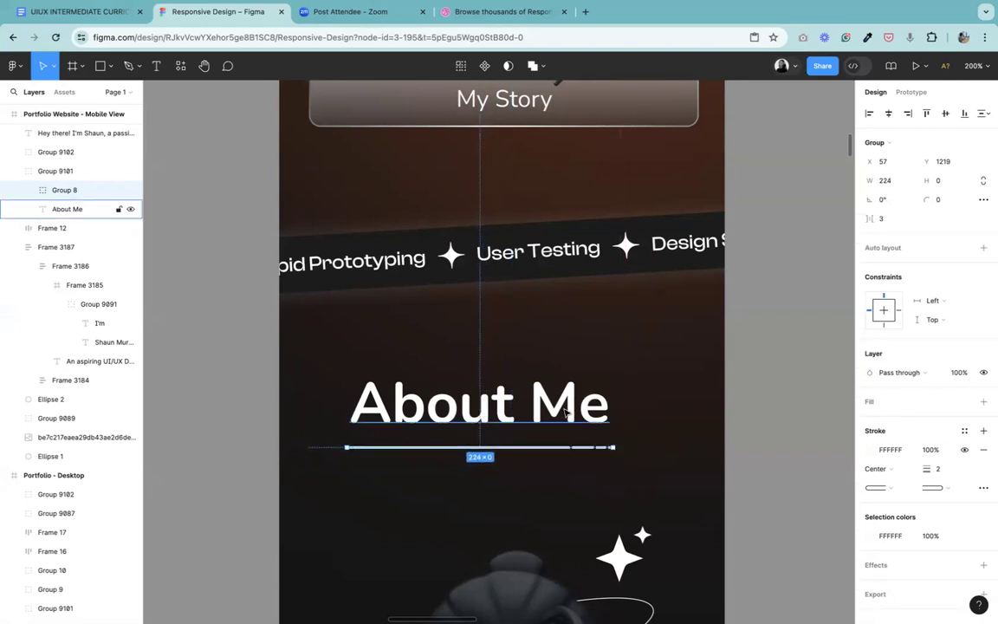
# Step: Set the vertical spacing between the About Me text and its underline to 8 and group the two together
pyautogui.click(503, 399)
pyautogui.keyDown('shift'); pyautogui.click(554, 448); pyautogui.keyUp('shift')
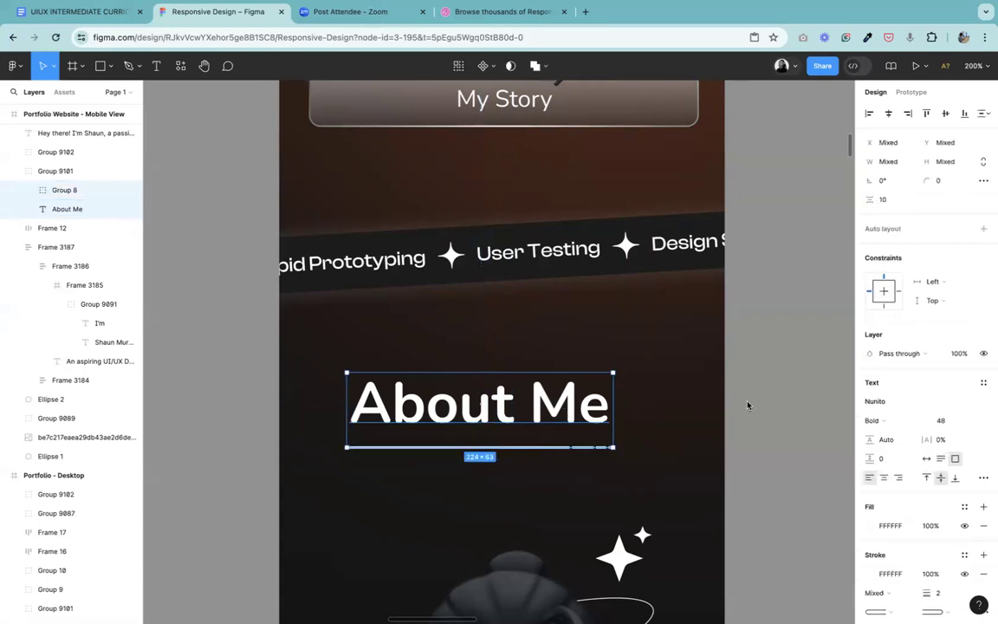
pyautogui.click(906, 204)
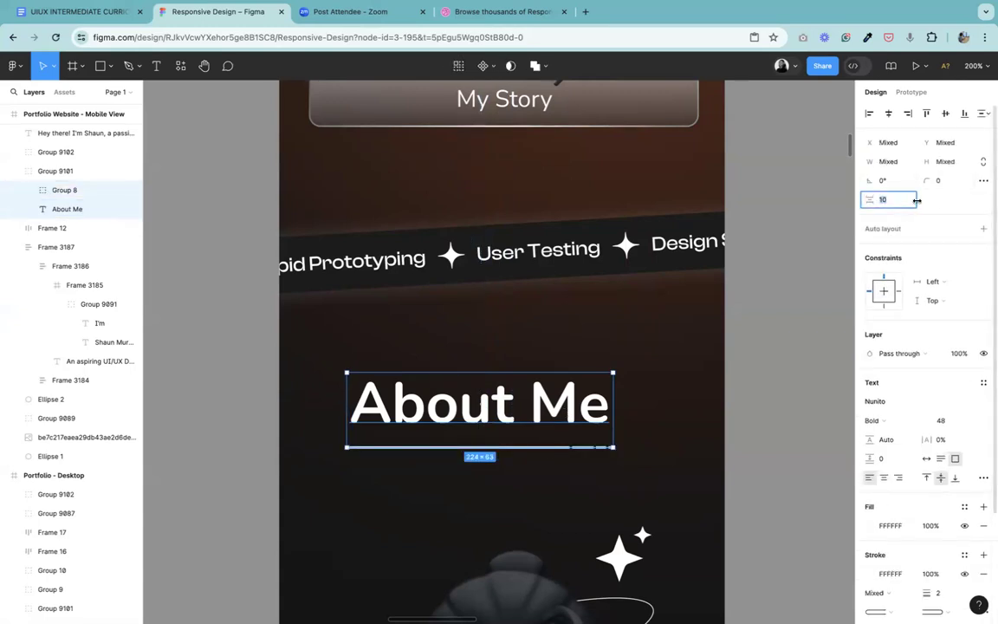
pyautogui.press('Return')
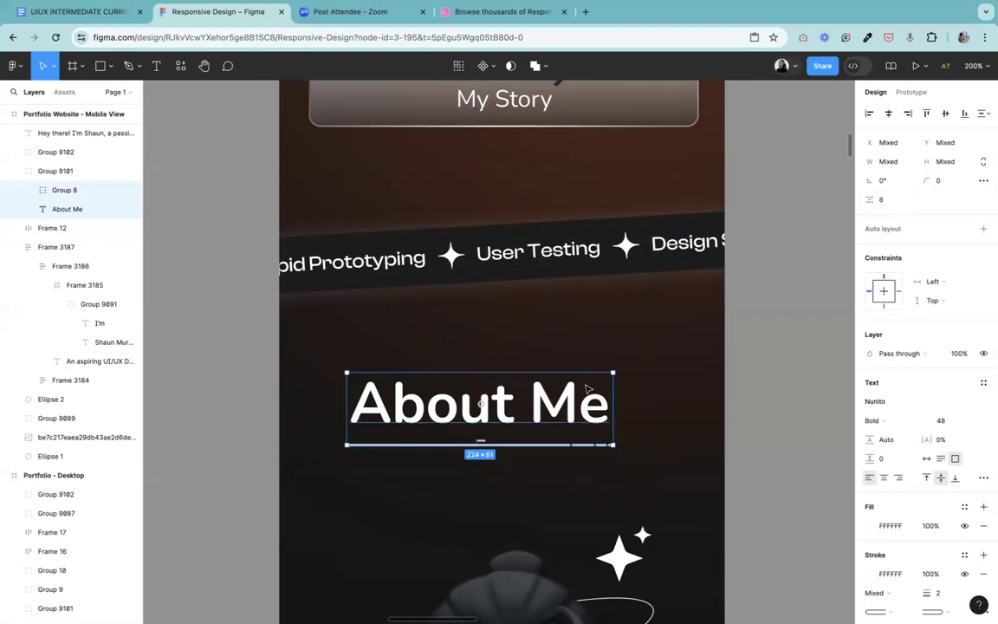
pyautogui.hotkey('ctrl', 'g')
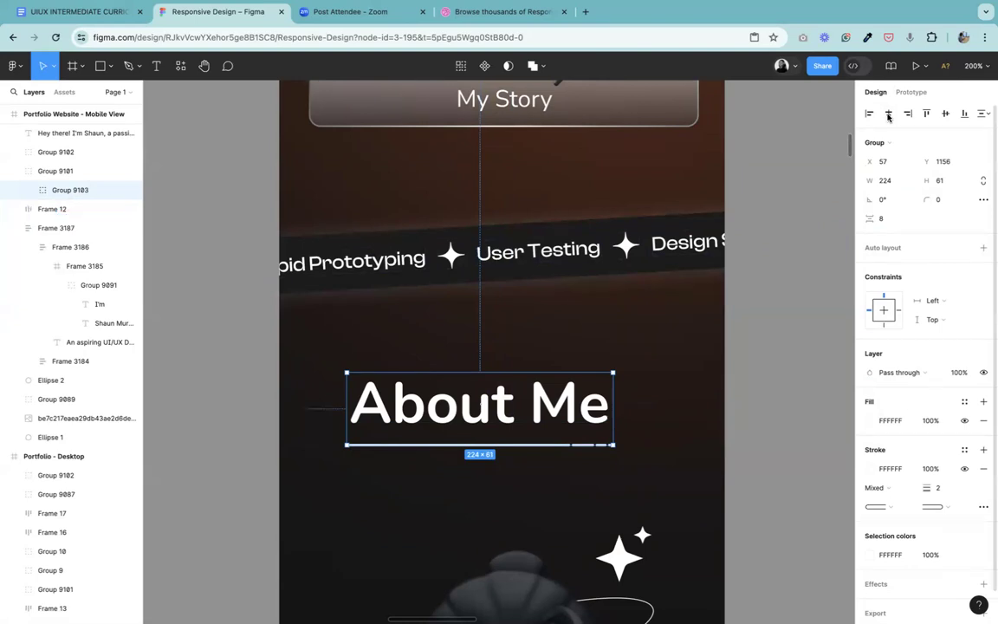
pyautogui.click(765, 350)
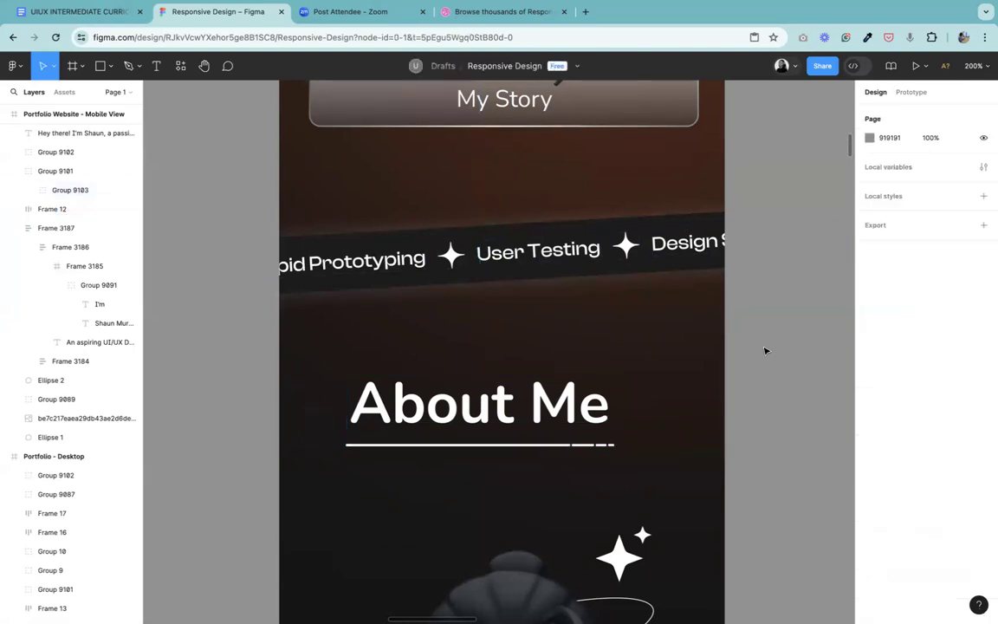
# Step: Center the grouped About Me heading horizontally in the mobile frame
pyautogui.hotkey('shift', '0')
pyautogui.click(472, 518)
pyautogui.press('-')
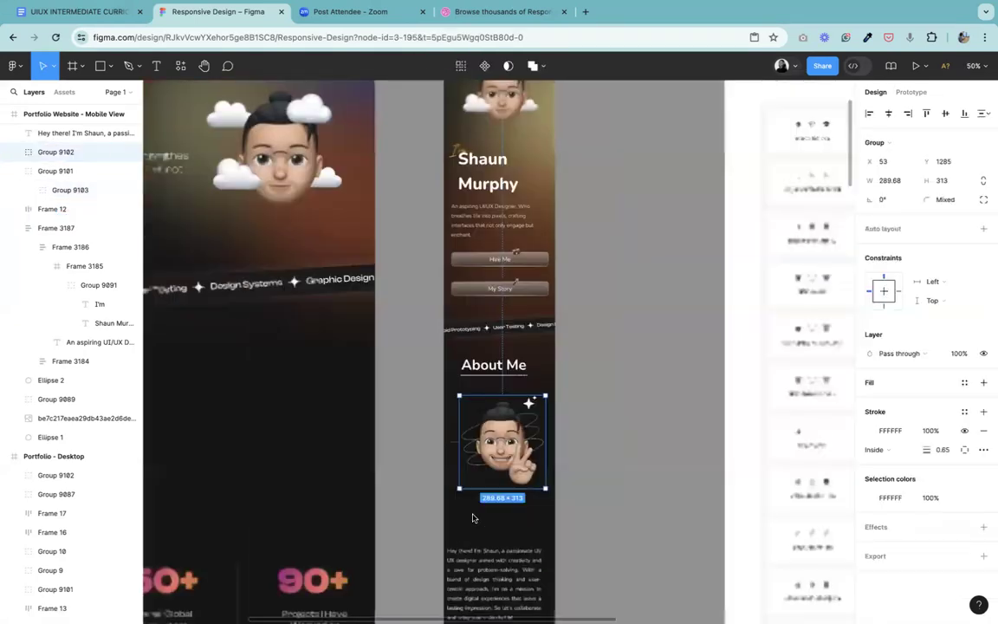
pyautogui.click(494, 375)
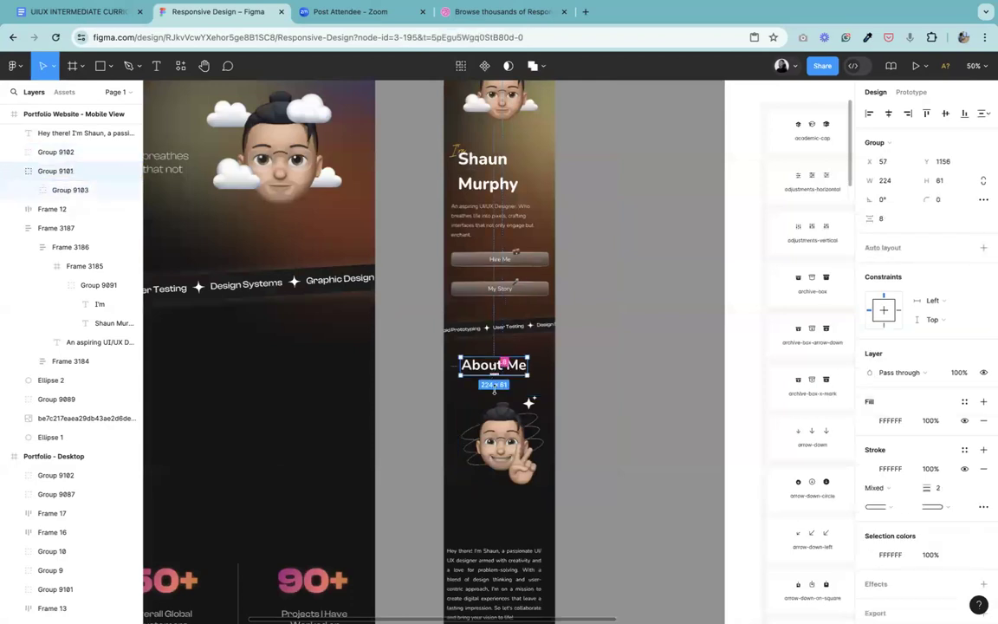
pyautogui.keyDown('shift'); pyautogui.click(503, 430); pyautogui.keyUp('shift')
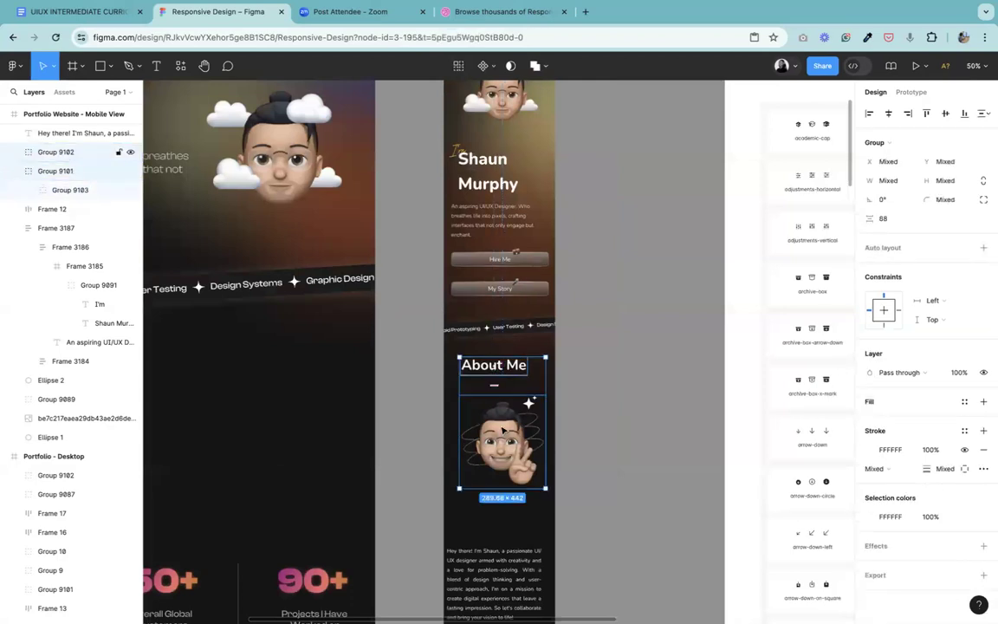
pyautogui.click(638, 391)
pyautogui.click(511, 371)
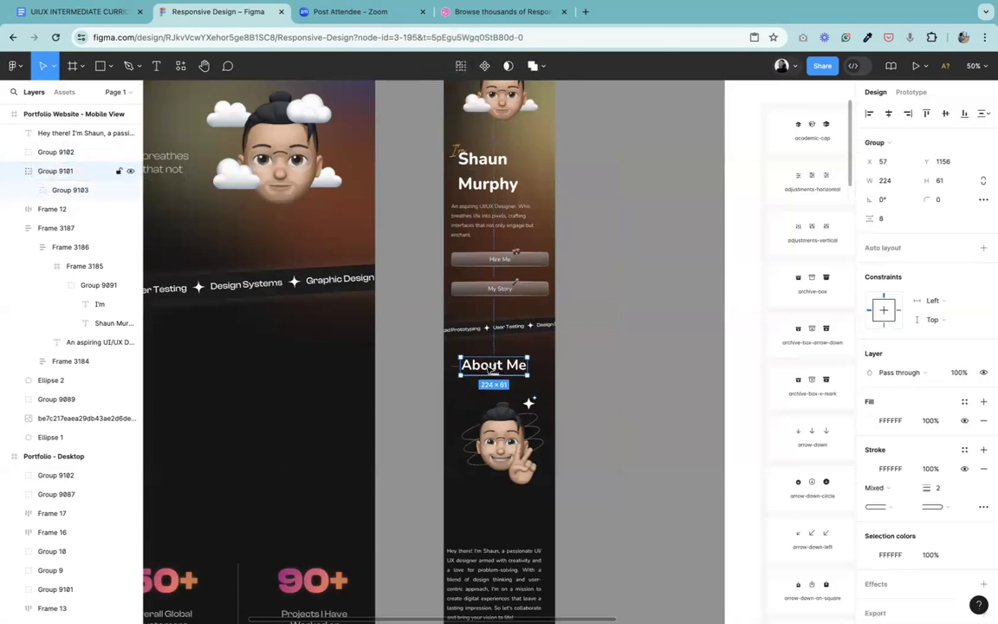
pyautogui.moveTo(495, 368); pyautogui.dragTo(495, 369)
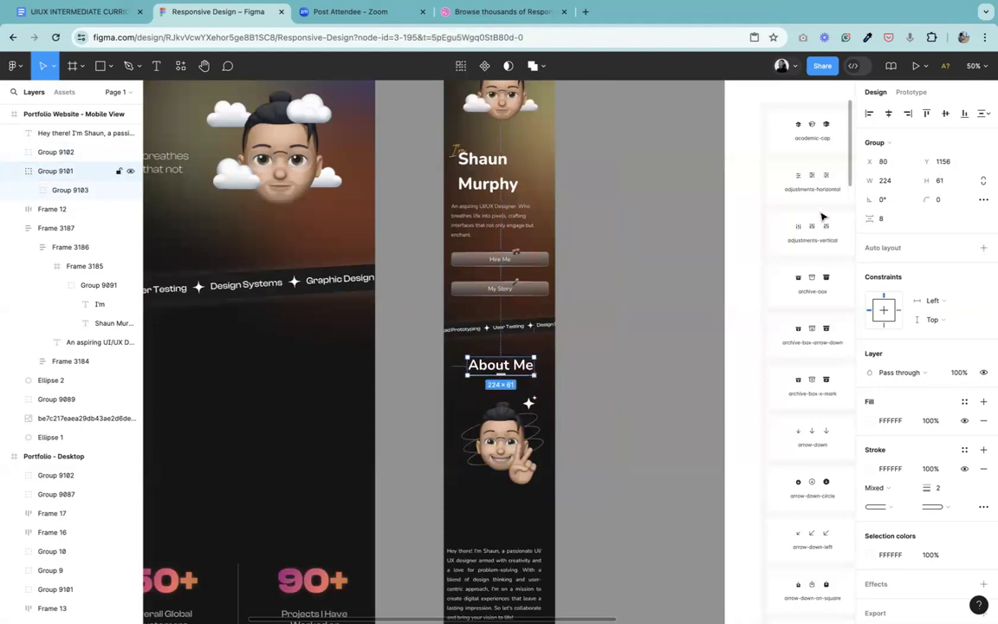
pyautogui.click(887, 114)
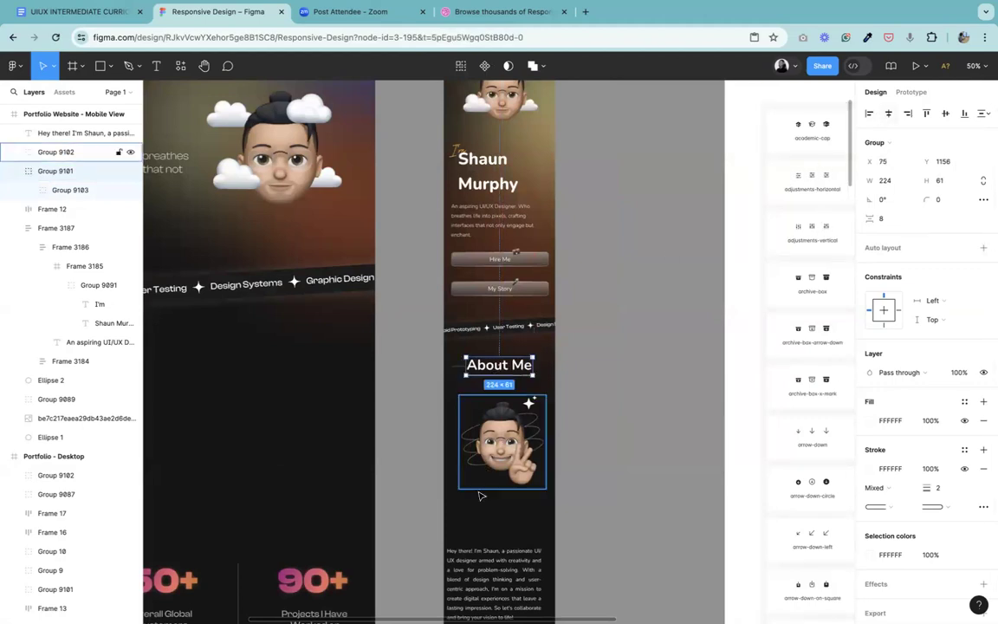
# Step: Set the vertical spacing between the About Me heading and the avatar illustration to 48
pyautogui.click(500, 454)
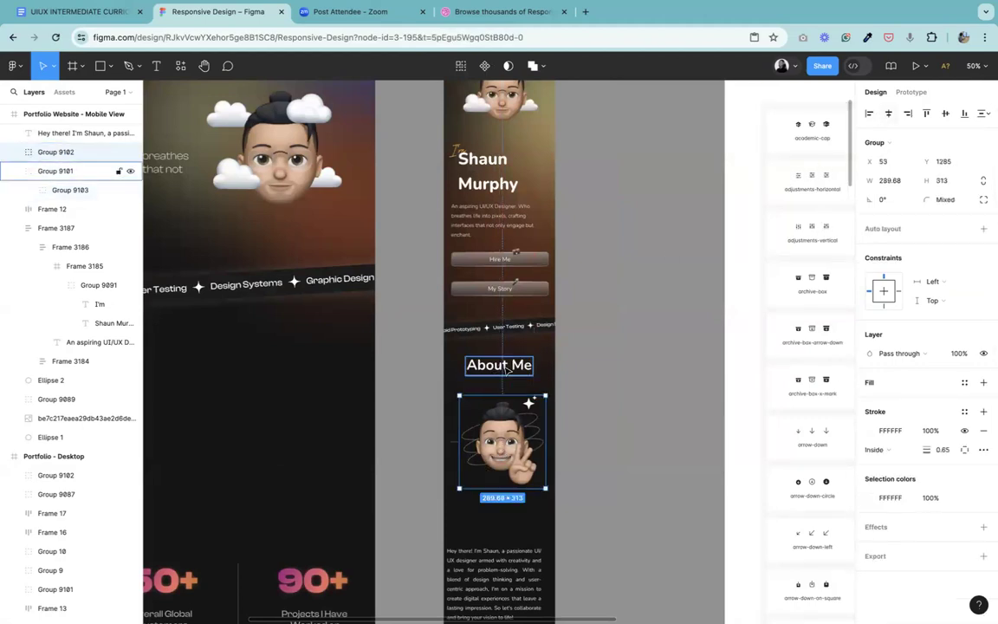
pyautogui.keyDown('shift'); pyautogui.click(507, 370); pyautogui.keyUp('shift')
pyautogui.click(900, 220)
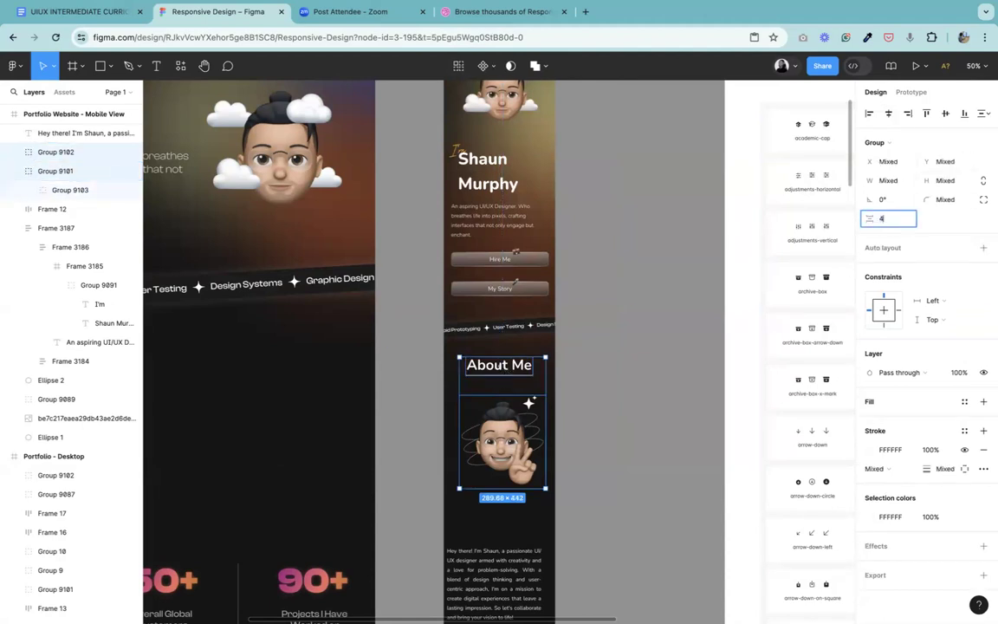
pyautogui.press('Return')
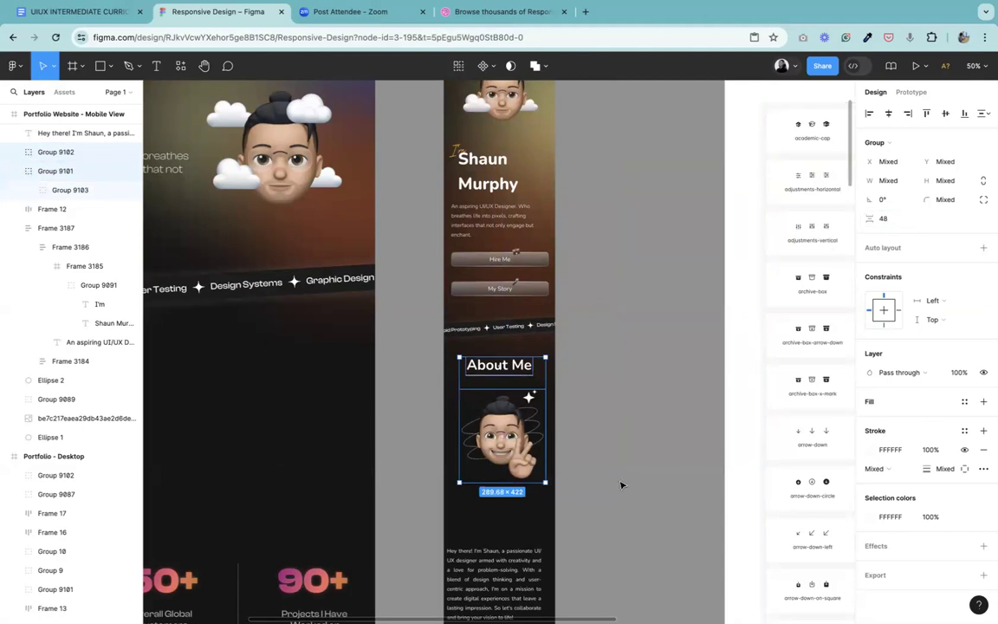
# Step: Move the About Me paragraph up beneath the avatar illustration, to about X 49, Y 1666 in the mobile frame
pyautogui.click(621, 482)
pyautogui.click(465, 594)
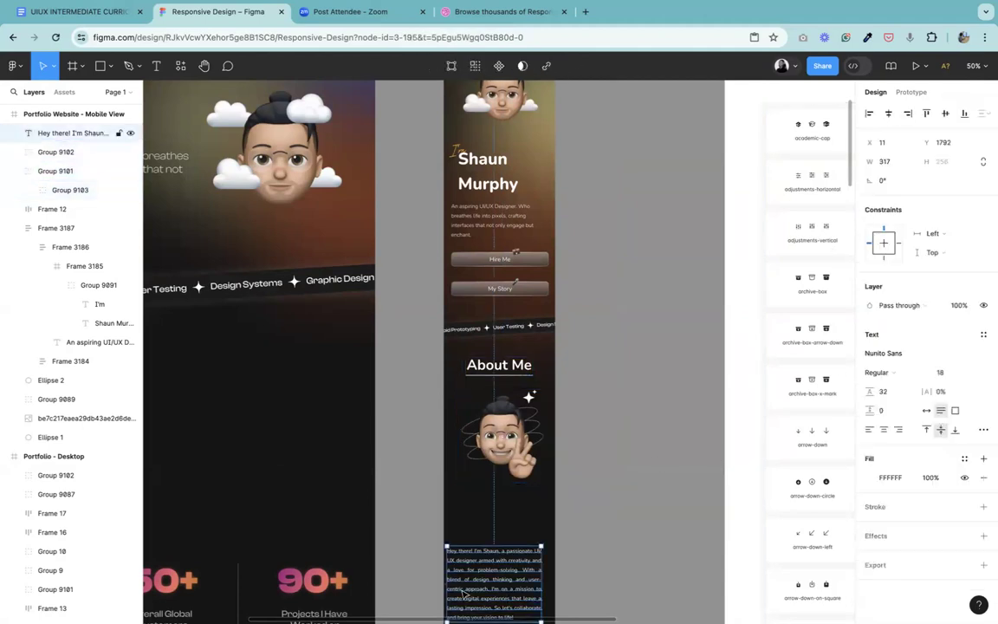
pyautogui.moveTo(466, 594); pyautogui.dragTo(477, 556)
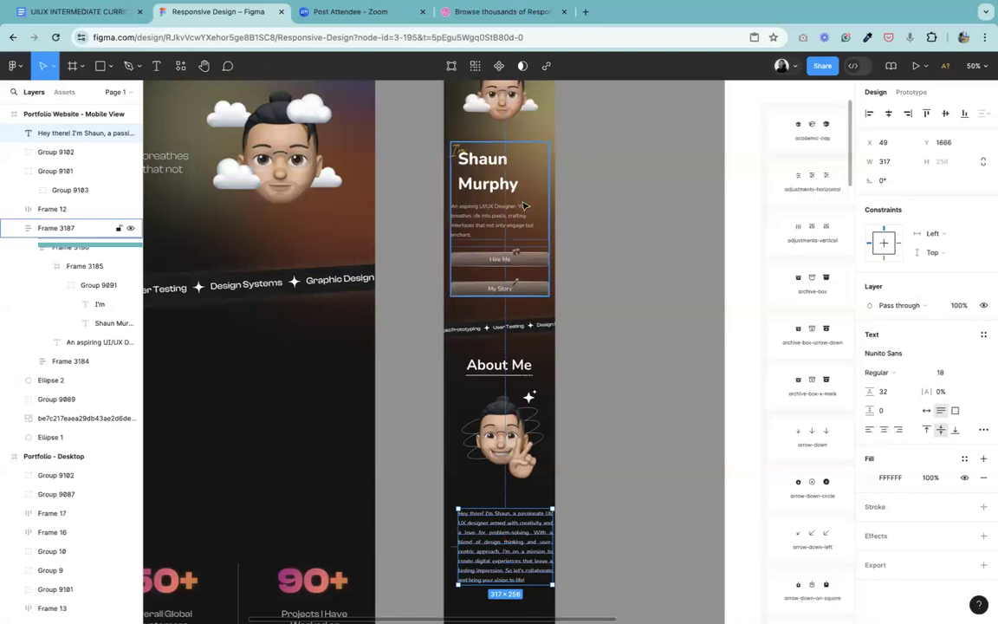
# Step: Show the four-column layout grid on the Portfolio Website - Mobile View frame
pyautogui.click(203, 66)
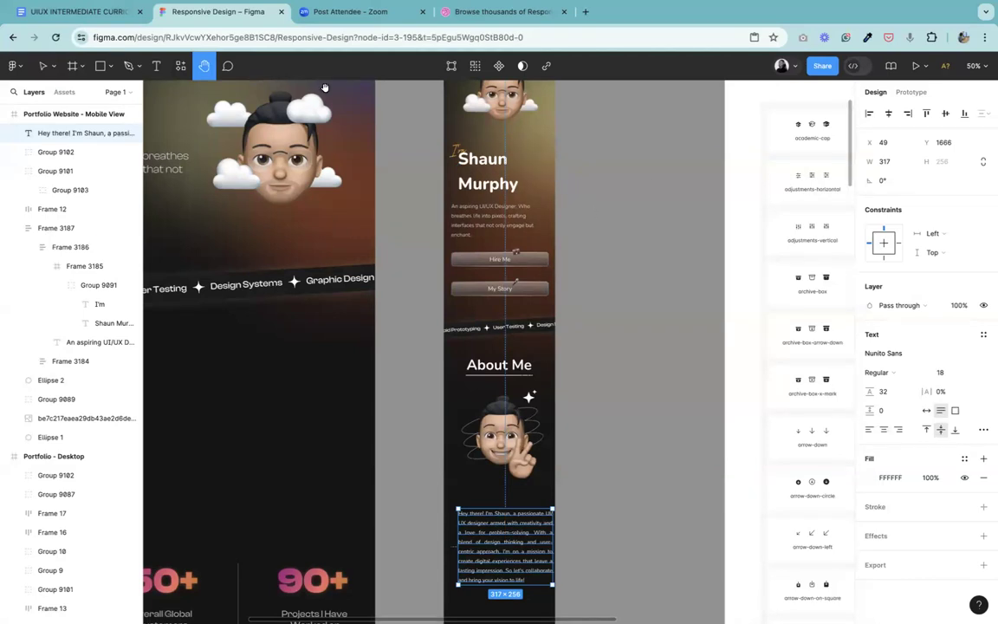
pyautogui.scroll(5, 164, 209)
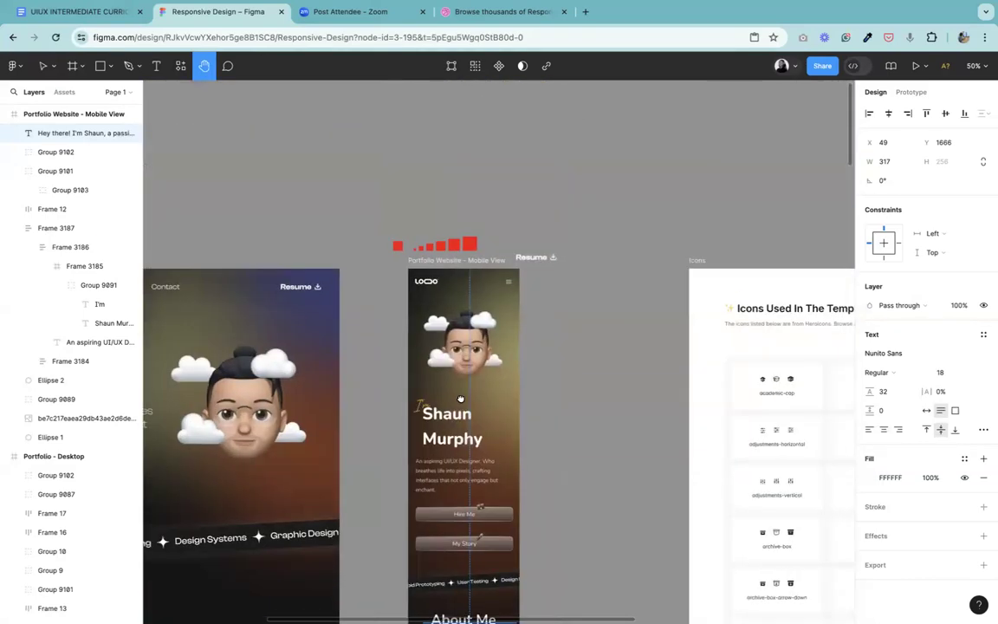
pyautogui.click(42, 66)
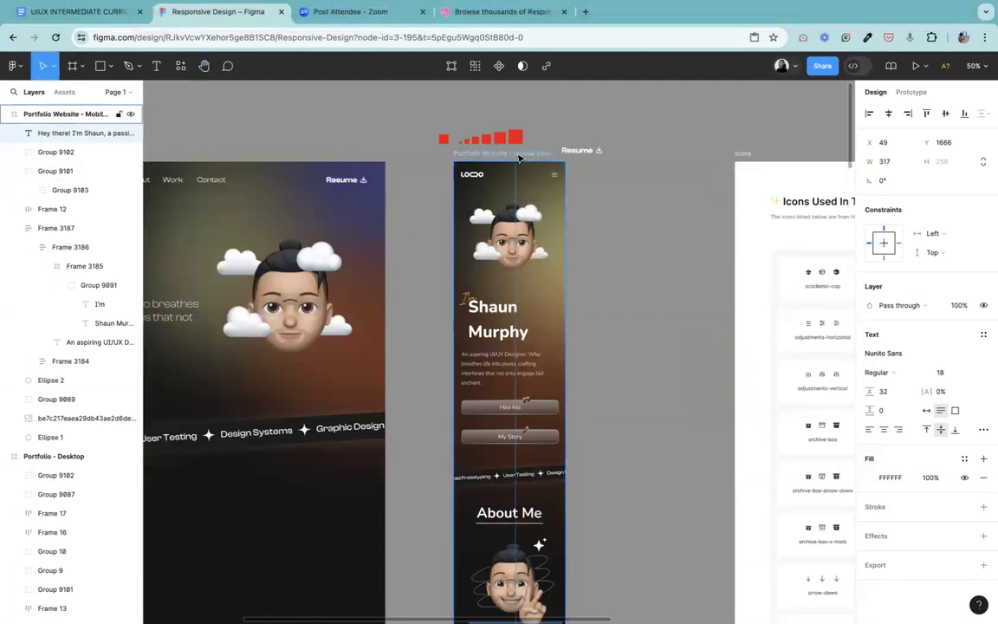
pyautogui.click(519, 156)
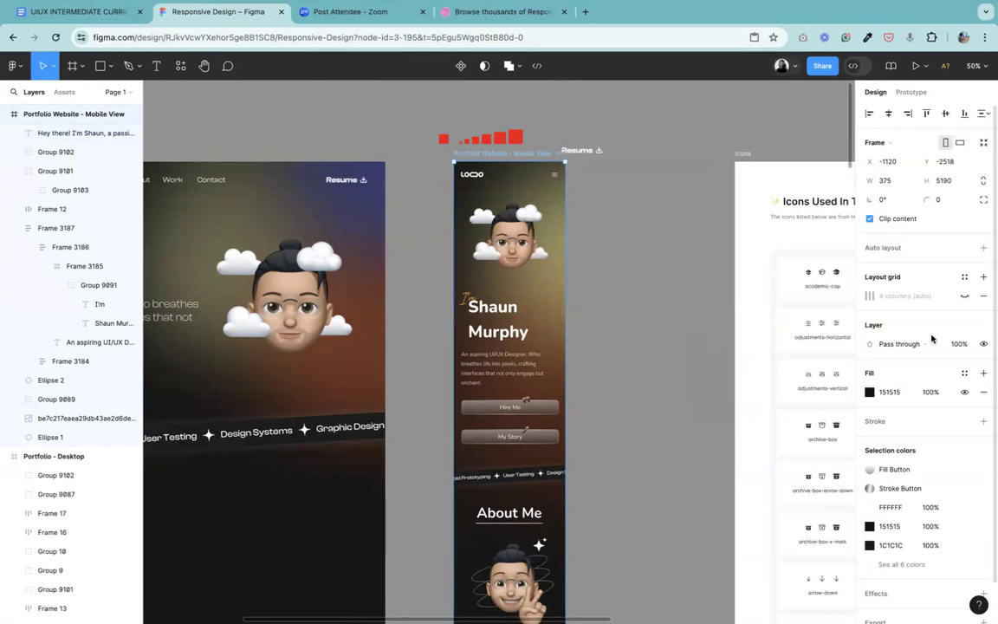
pyautogui.click(964, 295)
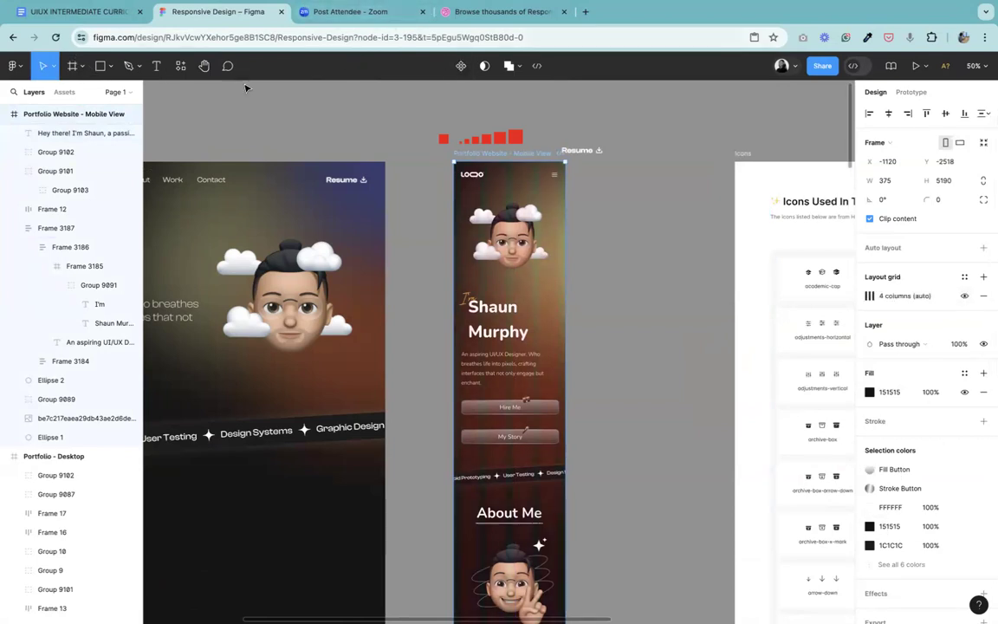
pyautogui.click(205, 67)
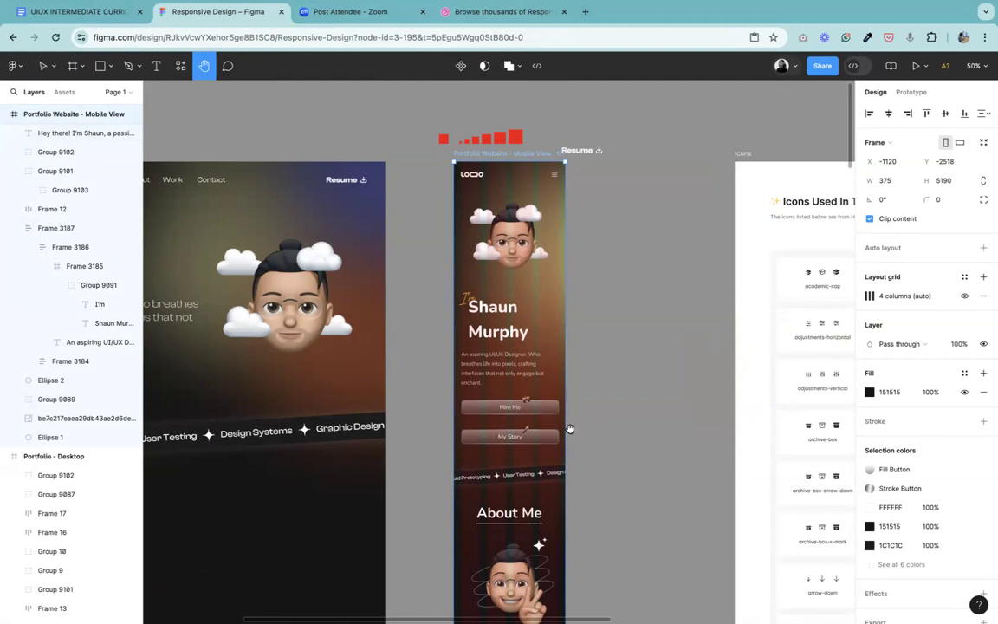
# Step: Move the About Me paragraph closer beneath the avatar, to X 21, Y 1590 in the mobile frame
pyautogui.scroll(-5, 497, 517)
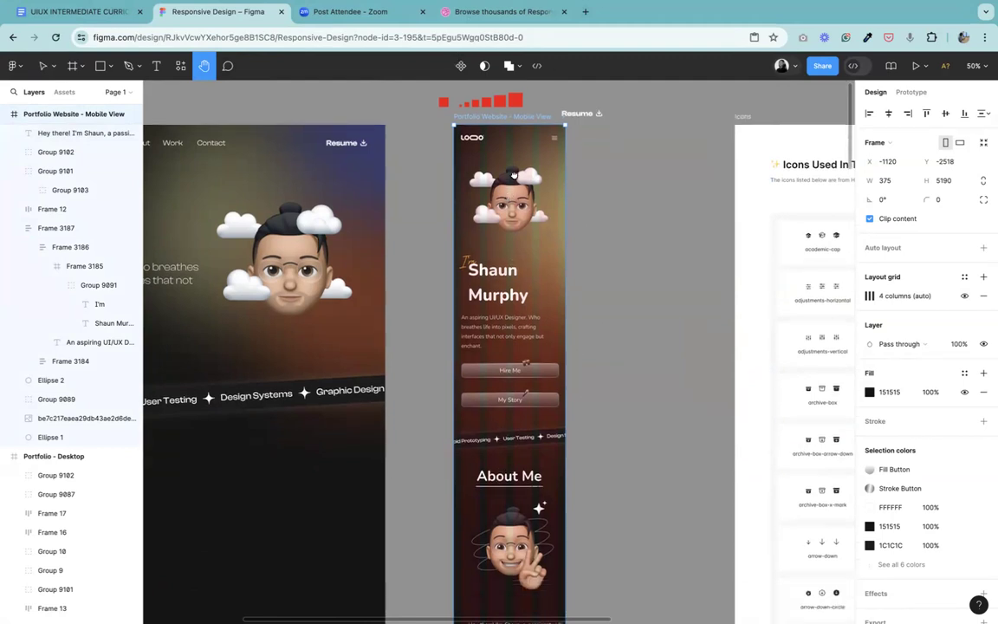
pyautogui.keyDown('ctrl'); pyautogui.scroll(2, 508, 241); pyautogui.keyUp('ctrl')
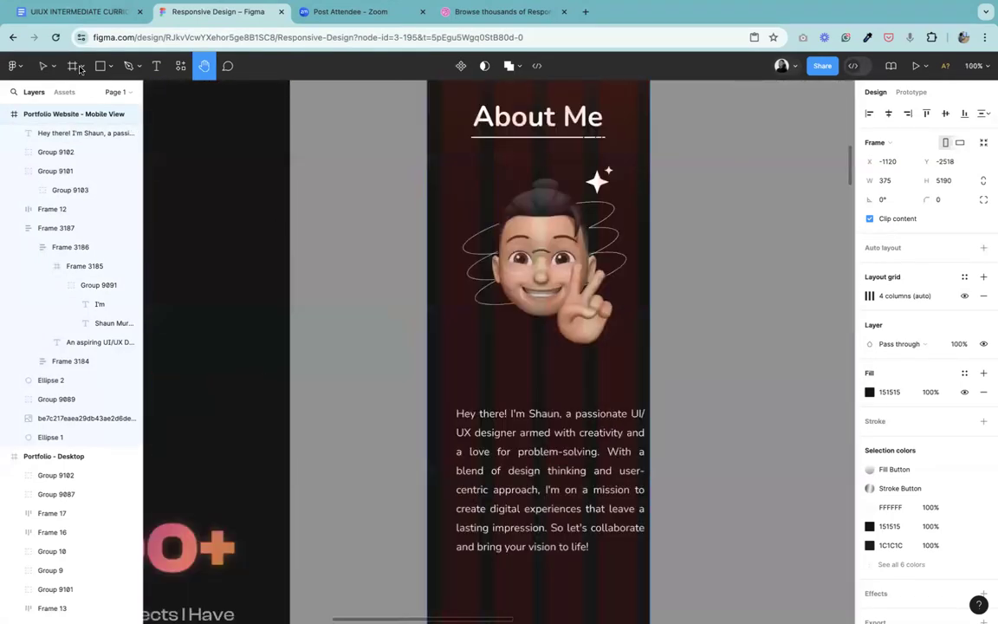
pyautogui.click(41, 68)
pyautogui.click(468, 457)
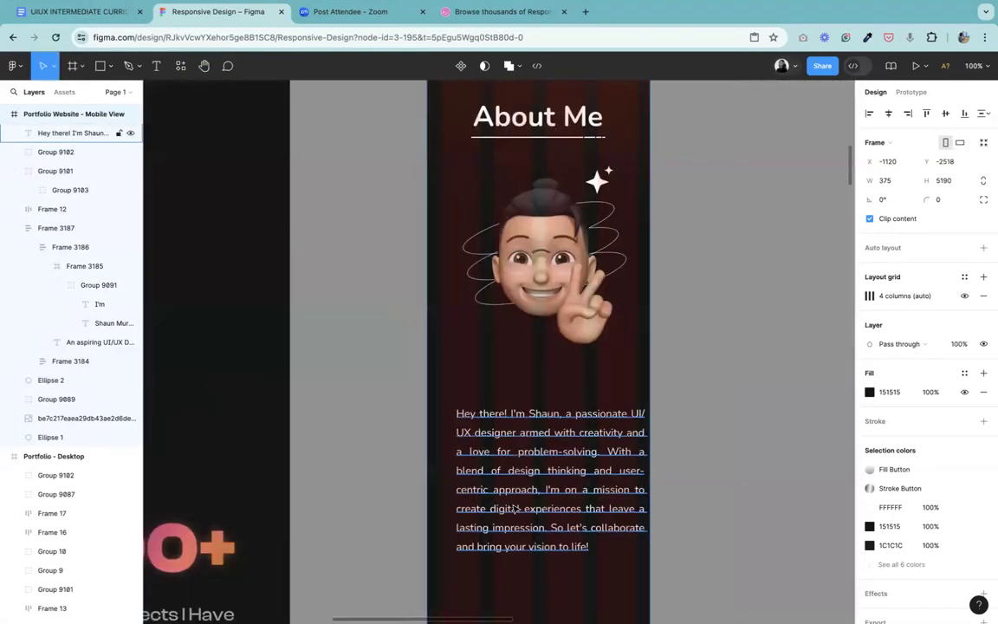
pyautogui.moveTo(534, 469)
pyautogui.mouseDown()
pyautogui.moveTo(521, 421)
pyautogui.moveTo(509, 417)
pyautogui.moveTo(525, 454)
pyautogui.mouseUp()
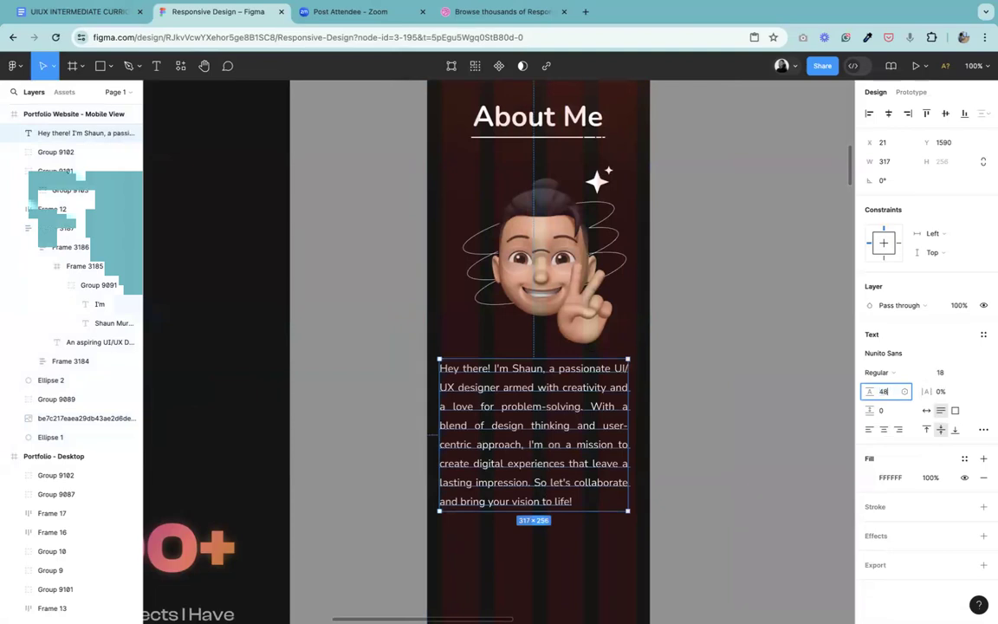
# Step: Set the About Me paragraph's line height to 48 and move it clear of the avatar, to X 29, Y 1587
pyautogui.click(885, 392)
pyautogui.write('48')
pyautogui.press('Return')
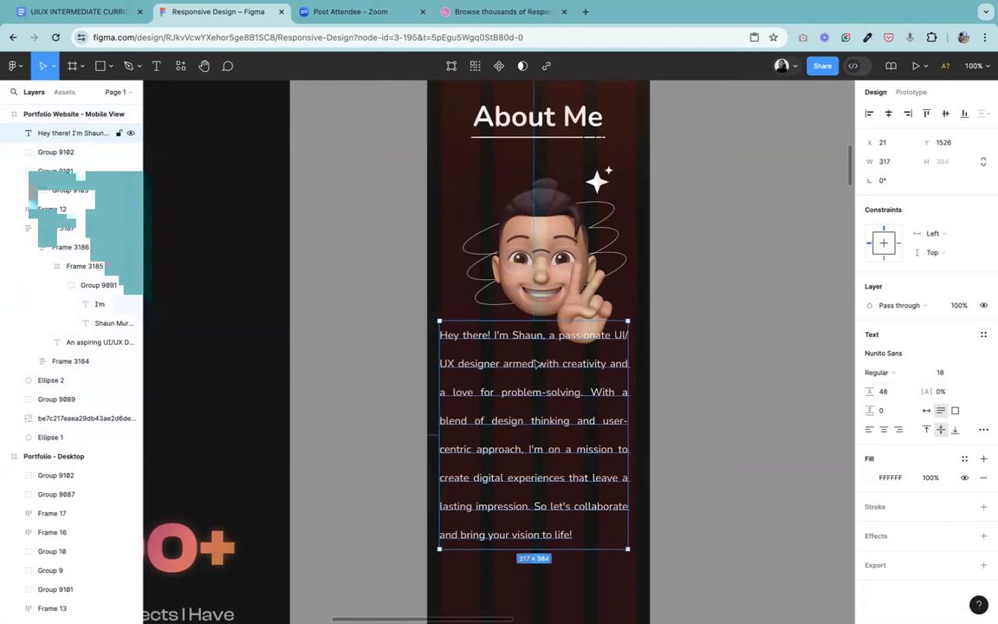
pyautogui.moveTo(539, 390); pyautogui.dragTo(544, 426)
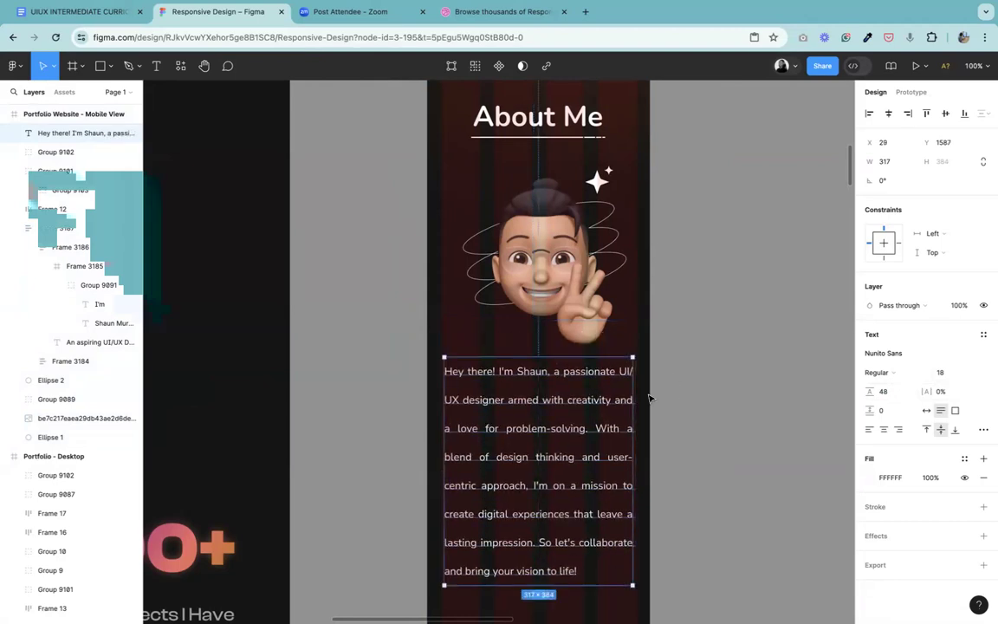
# Step: Widen the About Me paragraph to 322 and set its line height to 40
pyautogui.moveTo(637, 399); pyautogui.dragTo(641, 399)
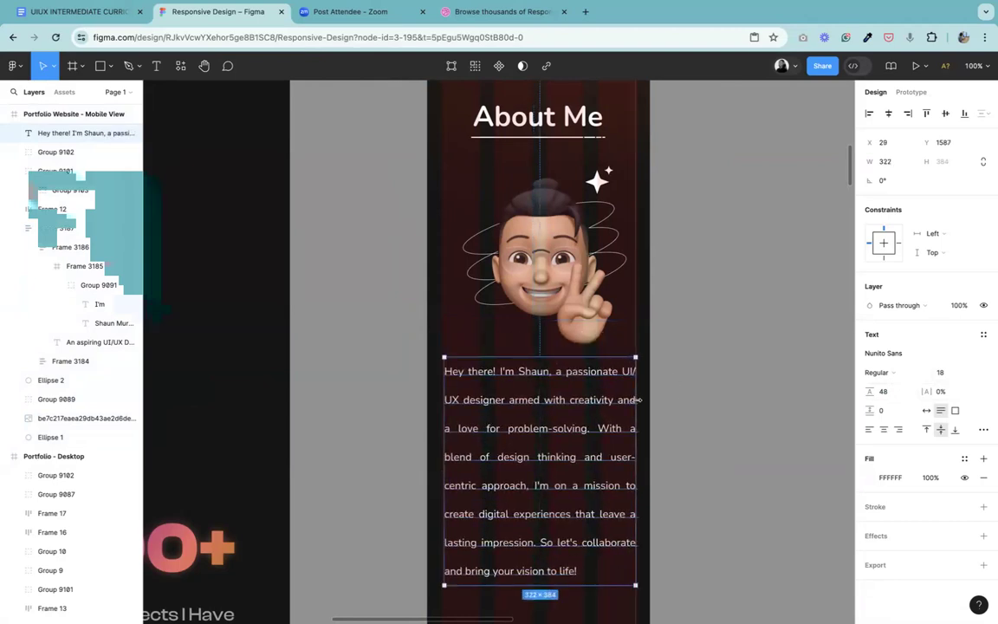
pyautogui.click(885, 391)
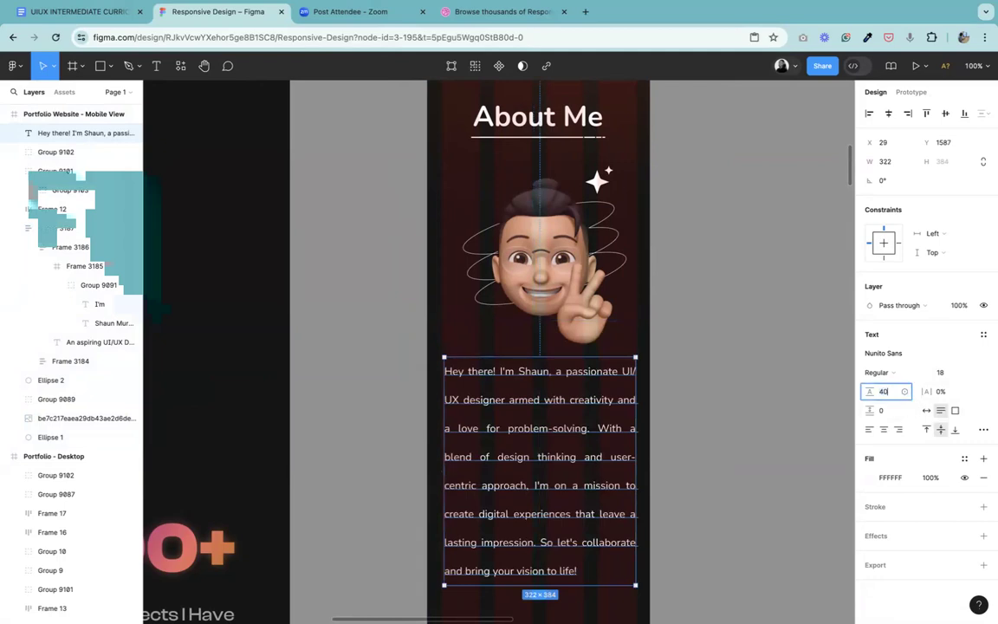
pyautogui.write('40')
pyautogui.press('Return')
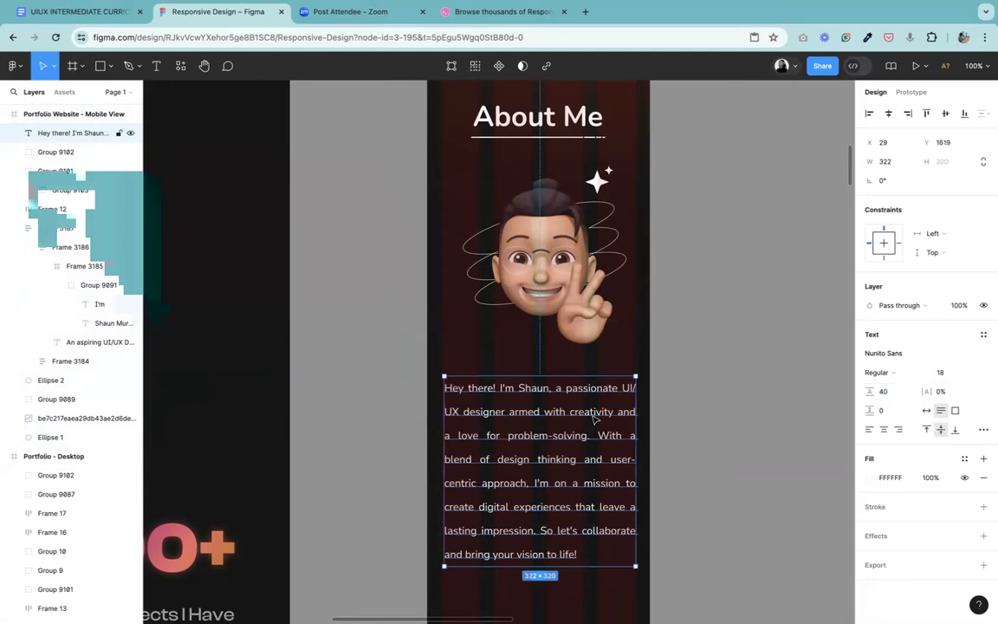
# Step: Nudge the About Me paragraph to X 26 and adjust its vertical spacing from the avatar group, placing it at Y 1610
pyautogui.press('Up')
pyautogui.press('Up')
pyautogui.press('Up')
pyautogui.press('Up')
pyautogui.press('Up')
pyautogui.press('Up')
pyautogui.press('Up')
pyautogui.press('Up')
pyautogui.press('Up')
pyautogui.press('Up')
pyautogui.press('Up')
pyautogui.press('Left')
pyautogui.click(569, 209)
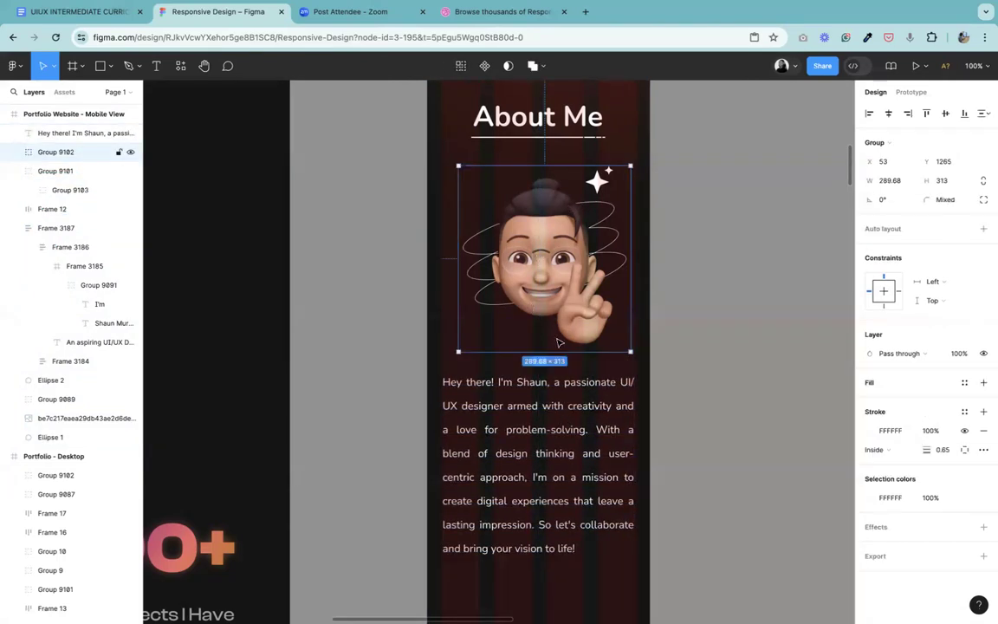
pyautogui.keyDown('shift'); pyautogui.click(544, 409); pyautogui.keyUp('shift')
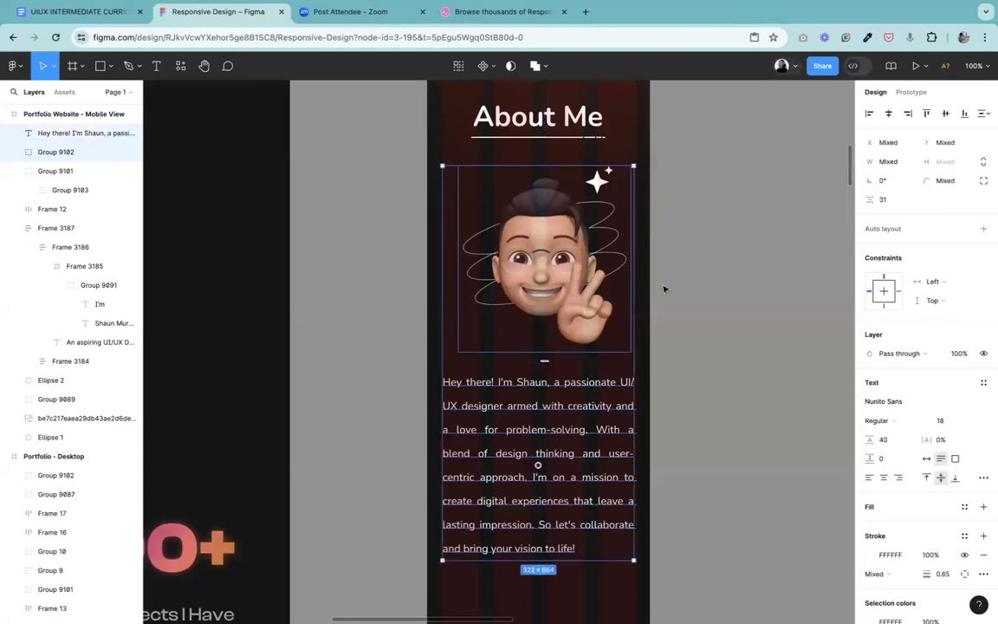
pyautogui.click(894, 202)
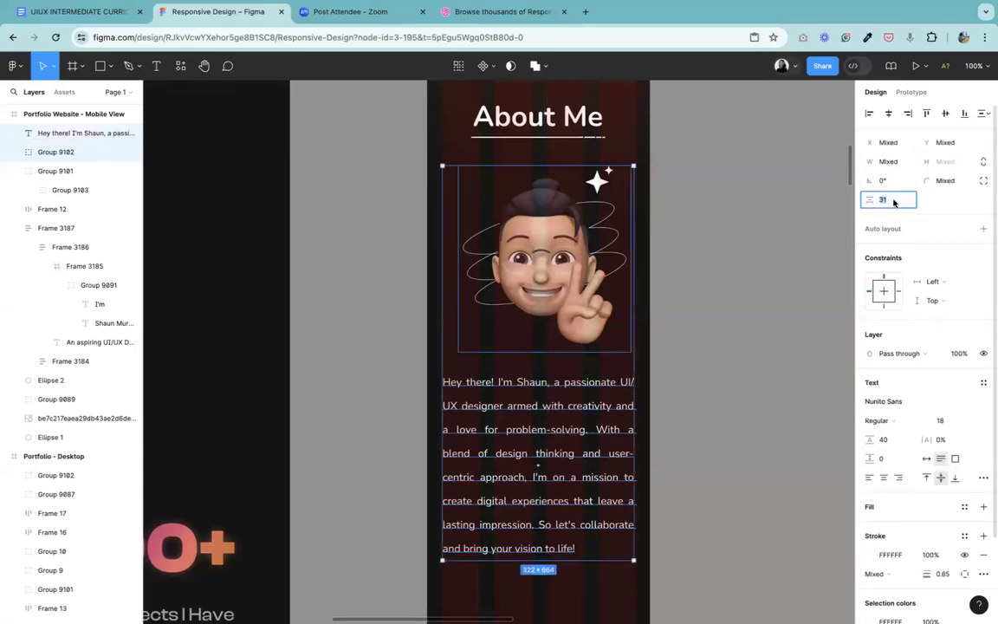
pyautogui.press('Return')
# Step: Try center alignment on the About Me paragraph text
pyautogui.click(677, 456)
pyautogui.click(526, 470)
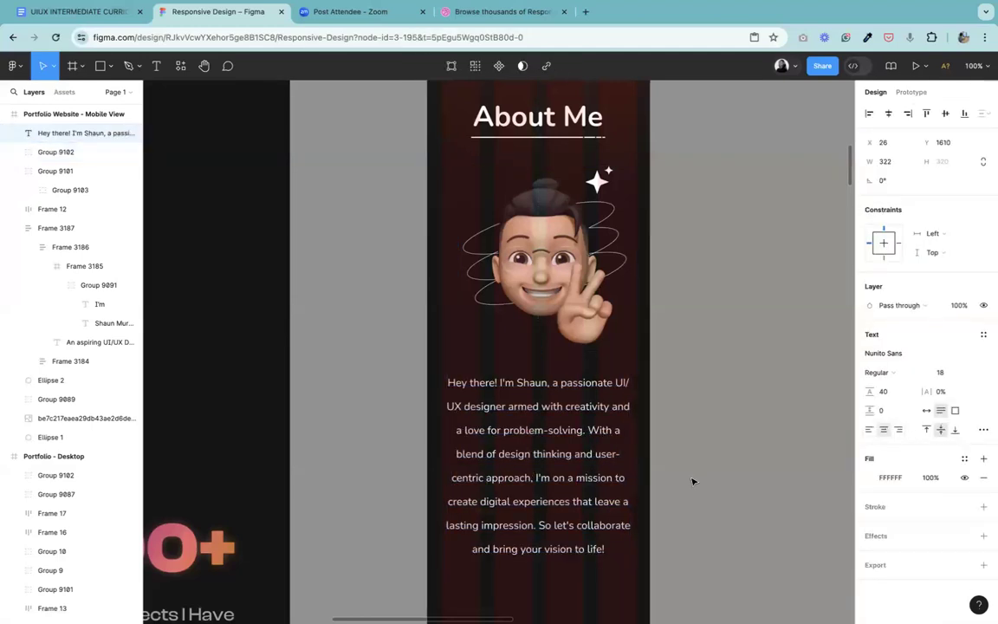
pyautogui.click(733, 486)
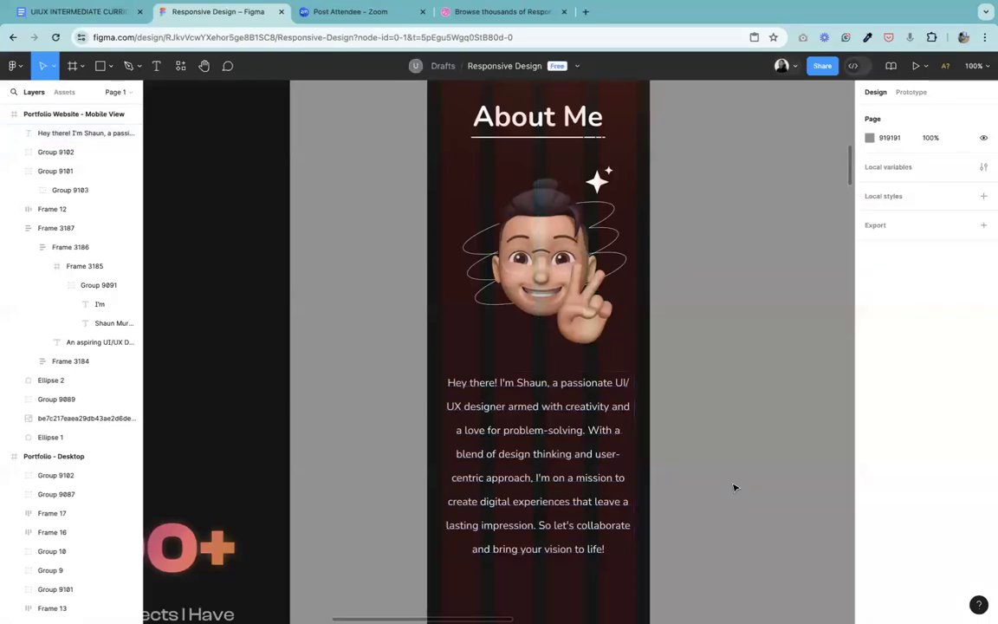
# Step: Try left alignment on the About Me paragraph, and set the text to justified in its type settings
pyautogui.click(484, 472)
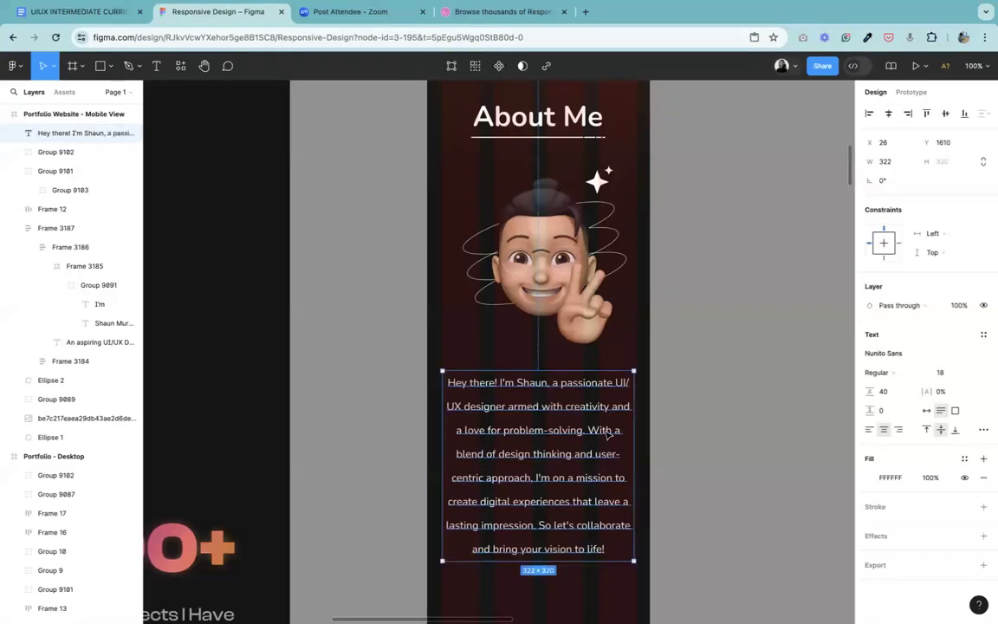
pyautogui.click(869, 431)
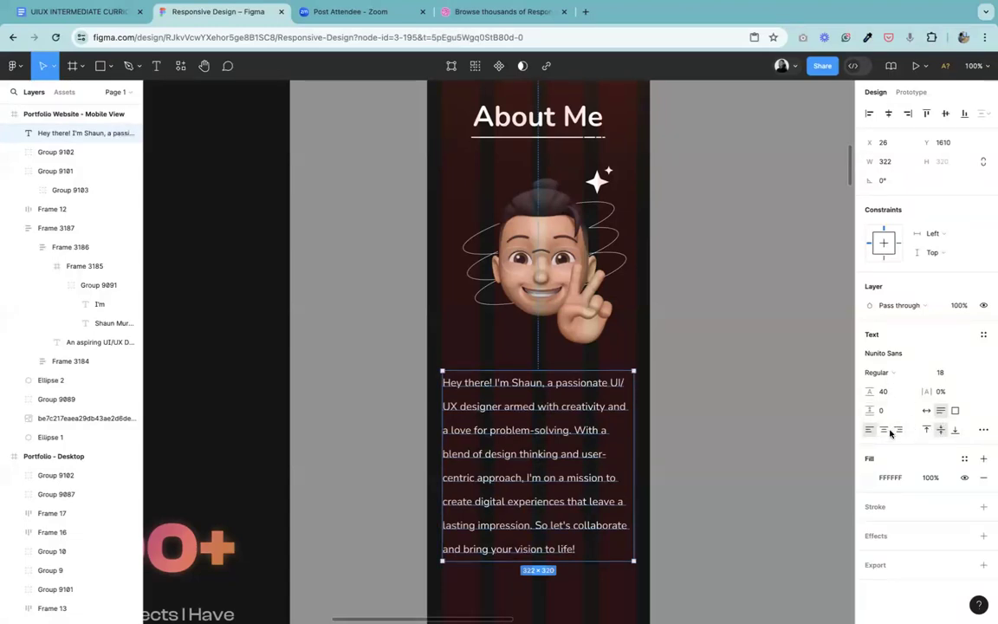
pyautogui.click(983, 429)
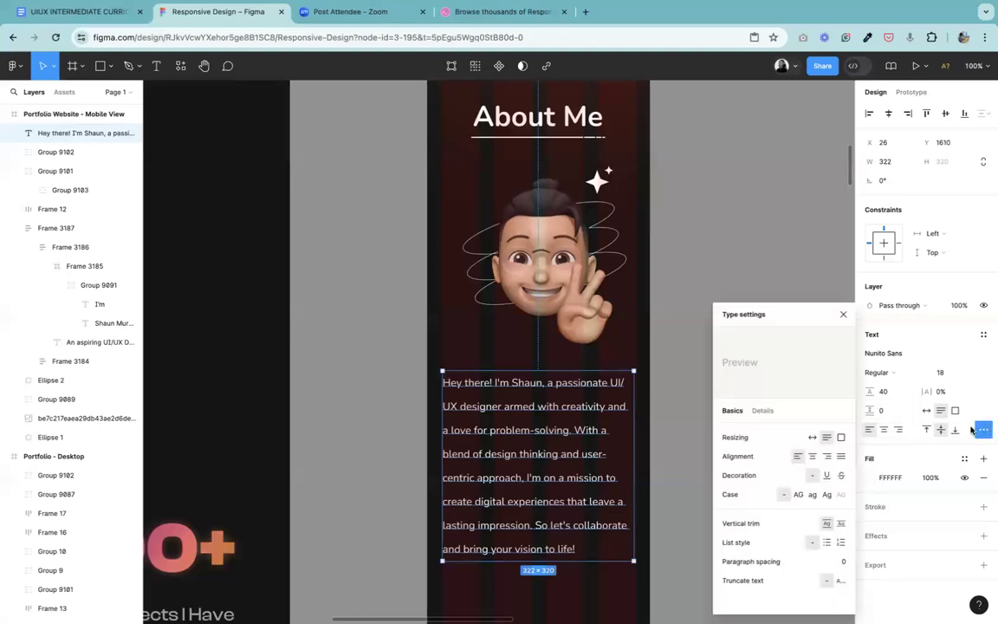
pyautogui.click(838, 457)
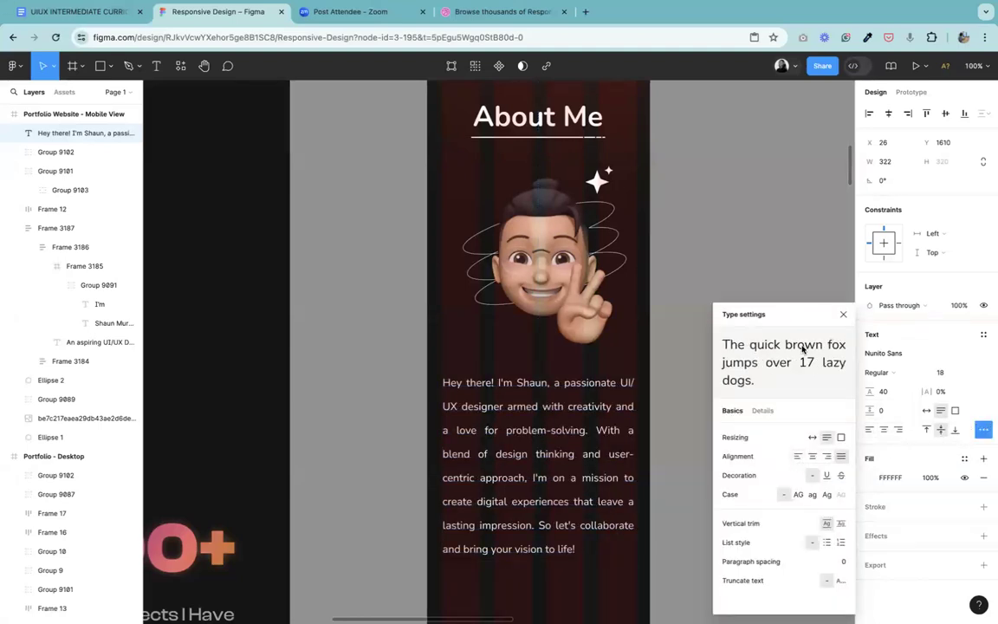
pyautogui.click(842, 315)
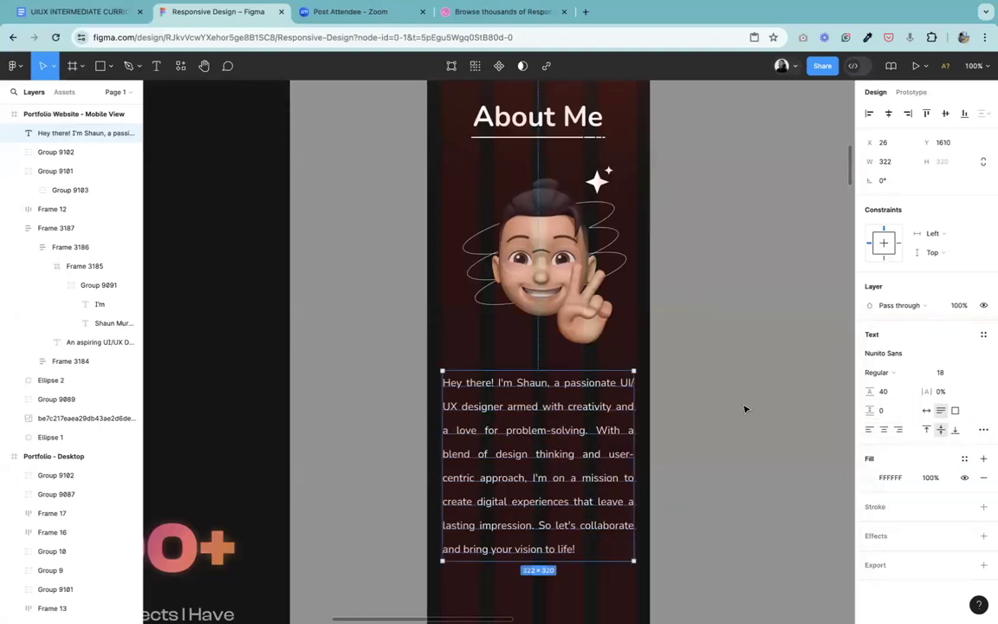
pyautogui.click(745, 408)
# Step: Duplicate the desktop statistics row (5+, 50+, 90+) into the mobile frame below the About Me paragraph, at about X 11, Y 2031
pyautogui.press('super+minus')
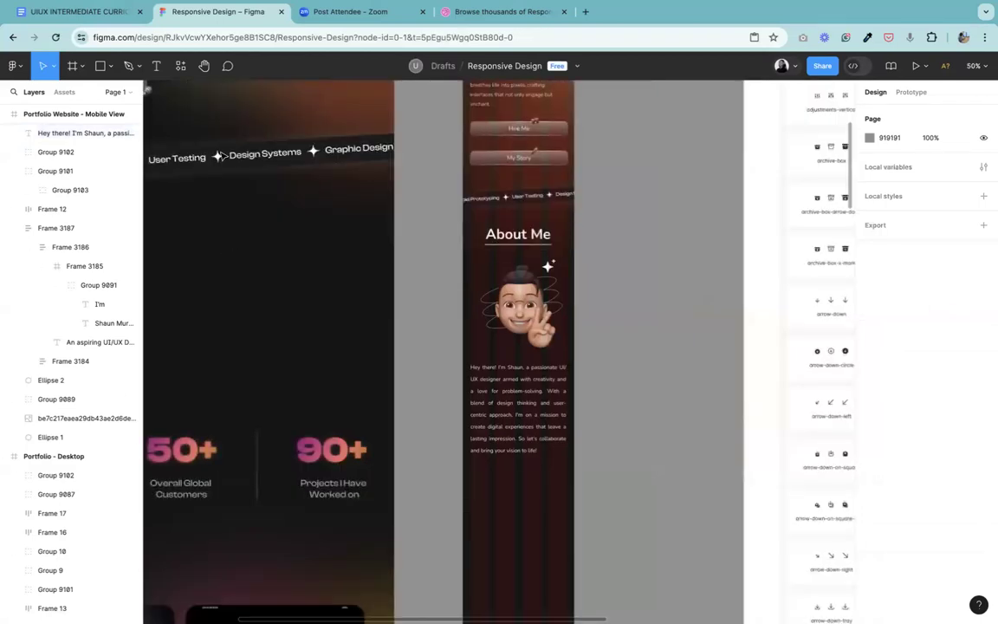
pyautogui.click(203, 66)
pyautogui.moveTo(343, 394); pyautogui.dragTo(641, 254)
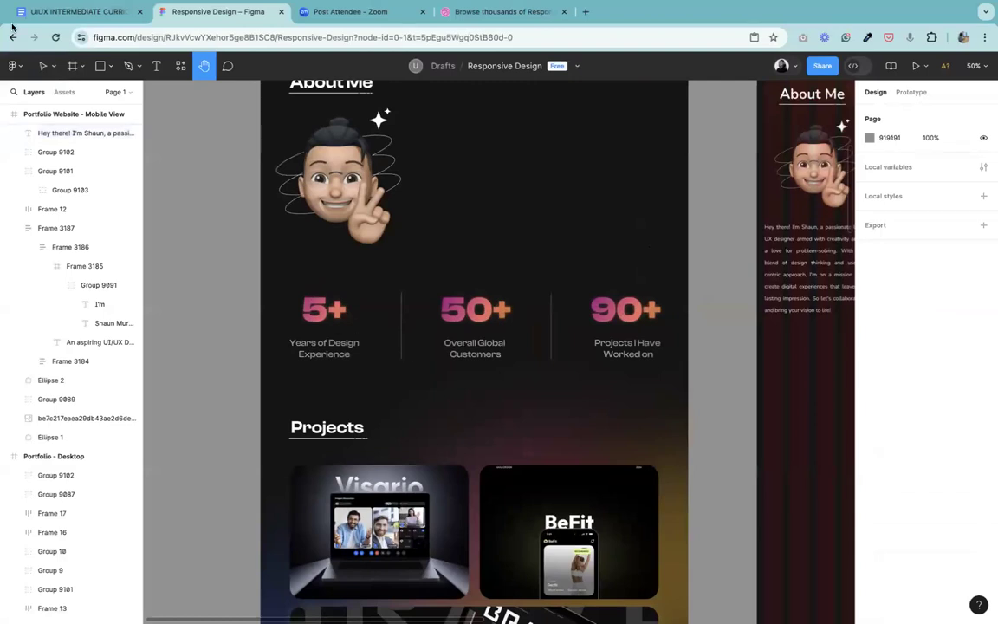
pyautogui.click(43, 66)
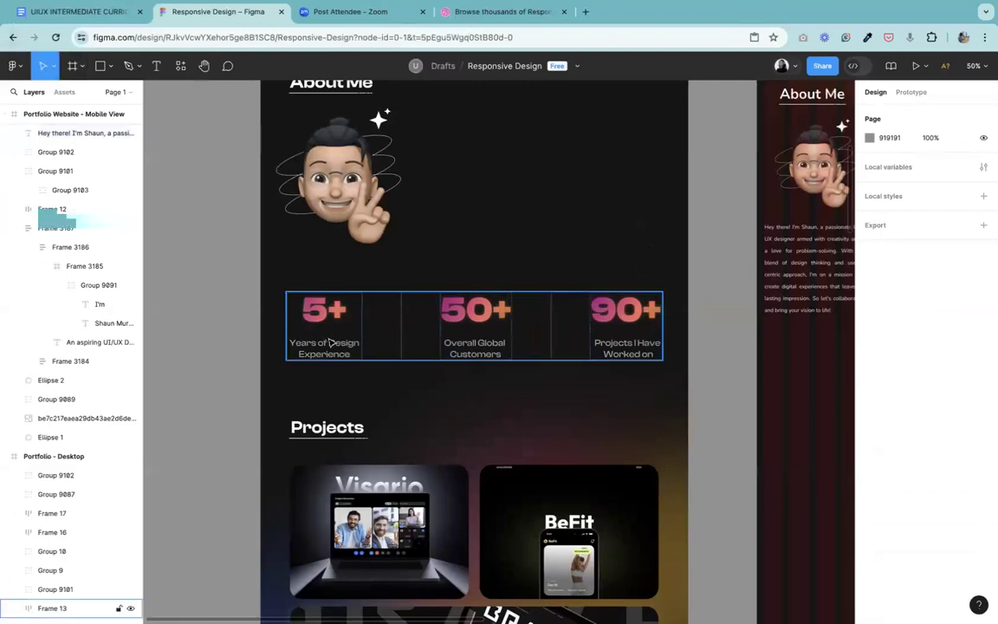
pyautogui.click(329, 343)
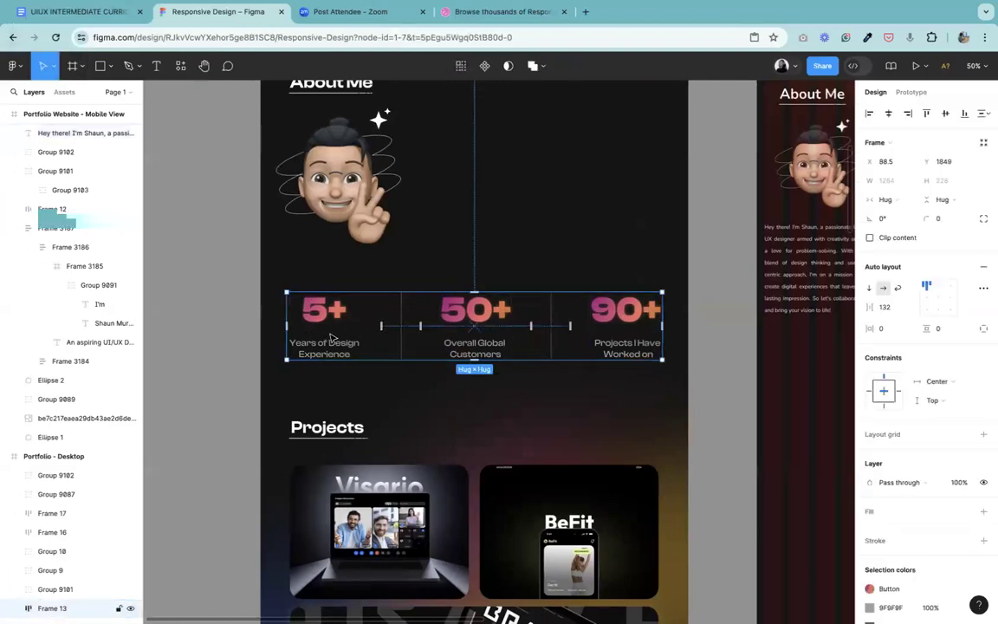
pyautogui.moveTo(332, 338); pyautogui.dragTo(806, 392)
pyautogui.moveTo(234, 316); pyautogui.dragTo(132, 321)
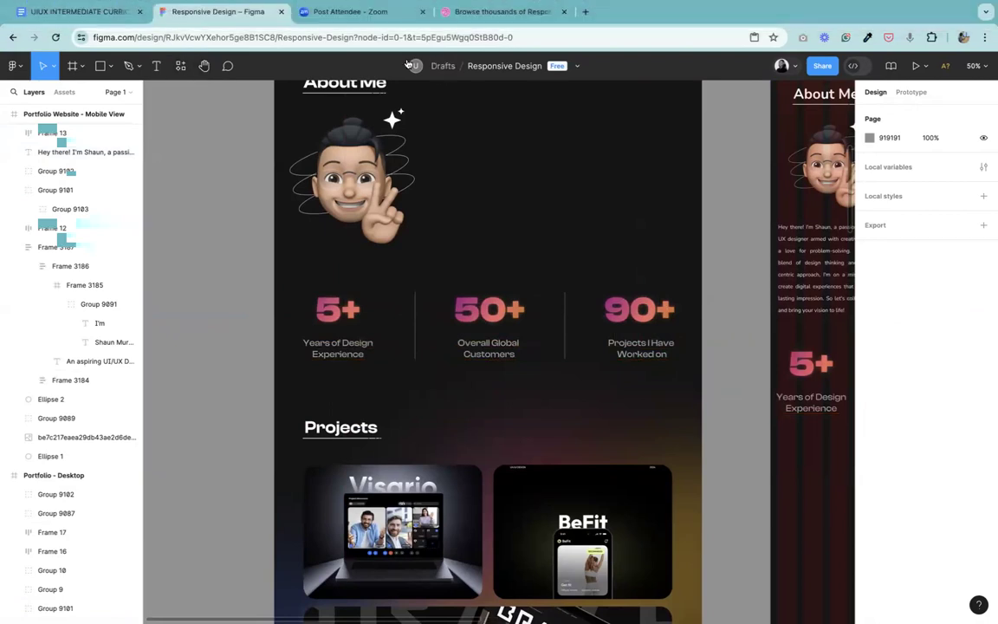
# Step: Change the mobile statistics frame's auto layout to vertical and move the stack to about X 33, Y 2029
pyautogui.click(205, 71)
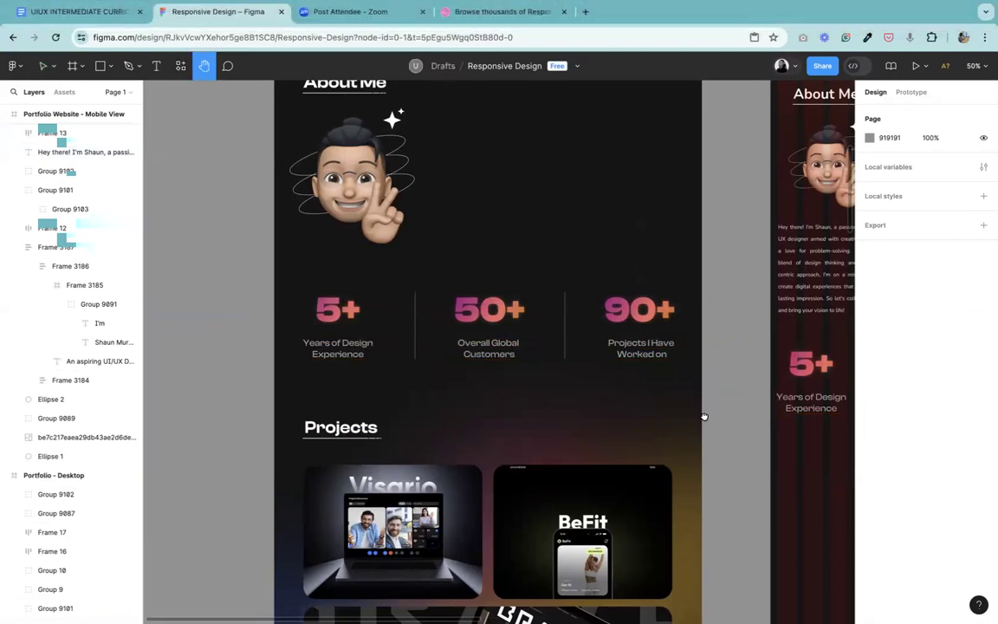
pyautogui.moveTo(704, 416); pyautogui.dragTo(350, 389)
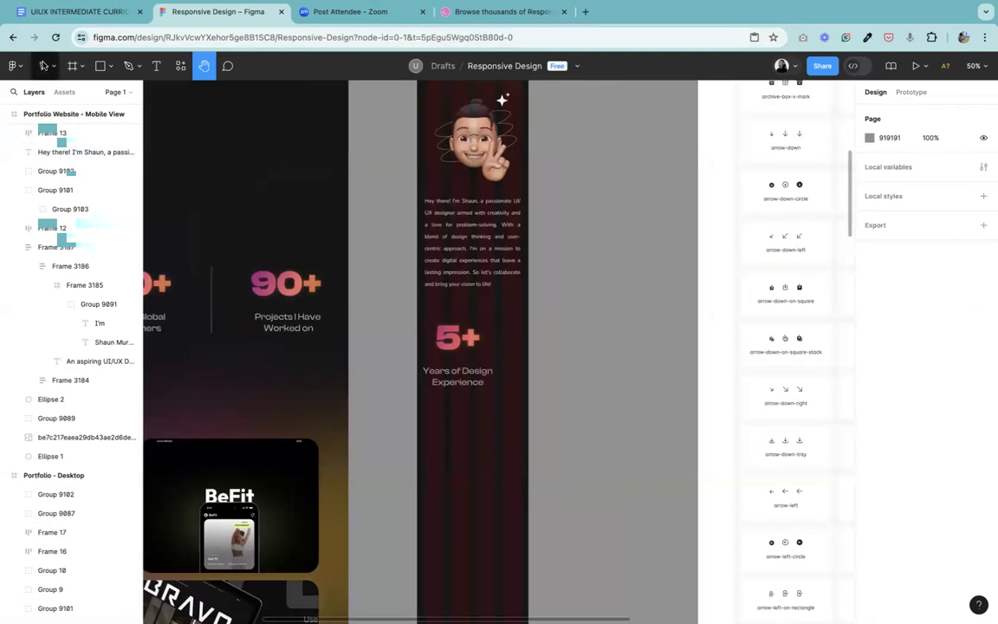
pyautogui.click(44, 66)
pyautogui.click(530, 331)
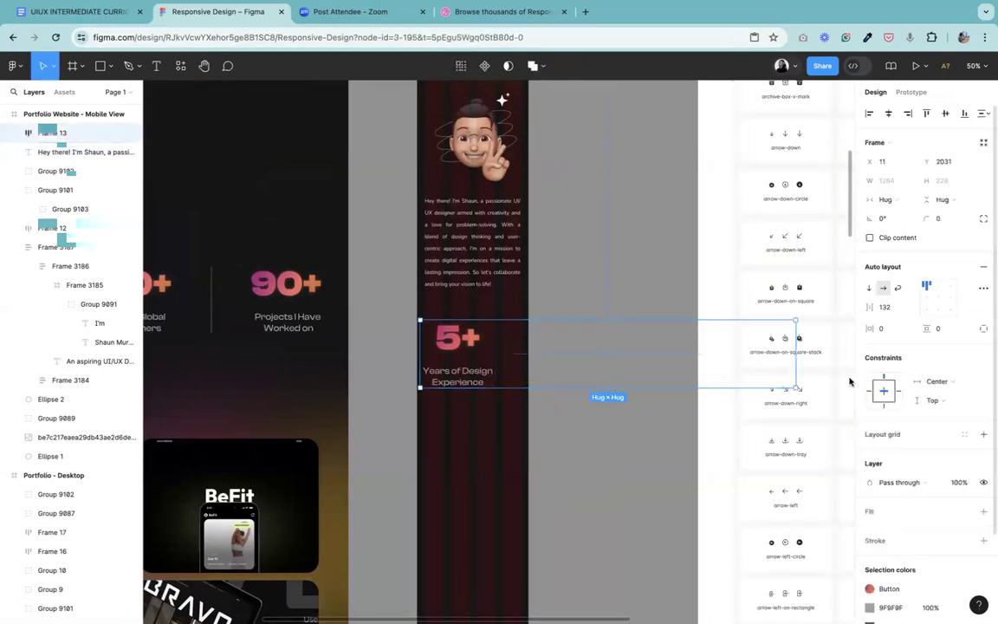
pyautogui.click(868, 291)
pyautogui.moveTo(601, 417); pyautogui.dragTo(456, 414)
# Step: Try a gap of 56 between the stacked statistics items and settle on 0
pyautogui.click(892, 308)
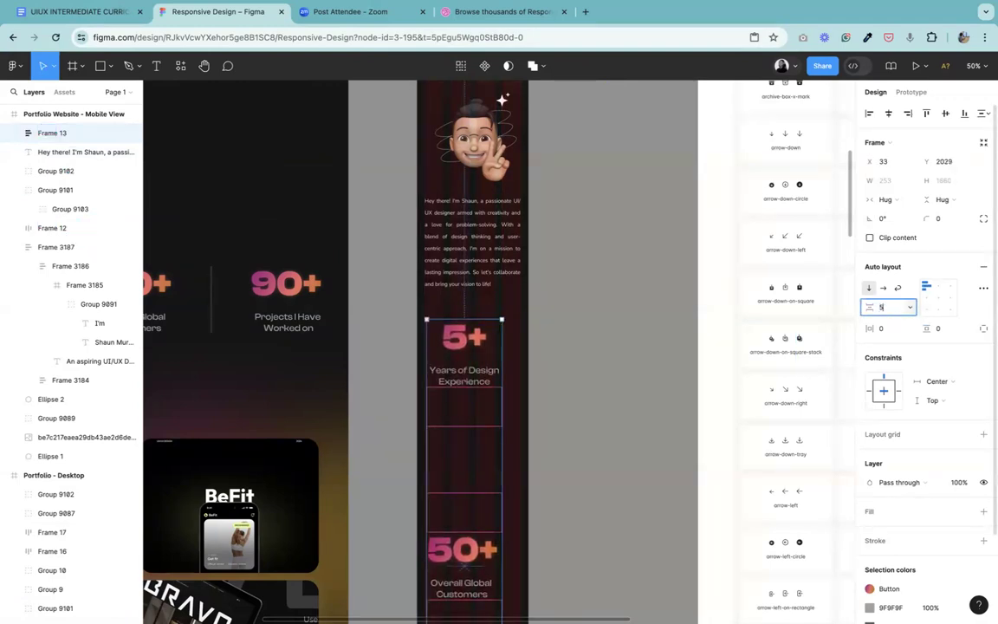
pyautogui.press('Return')
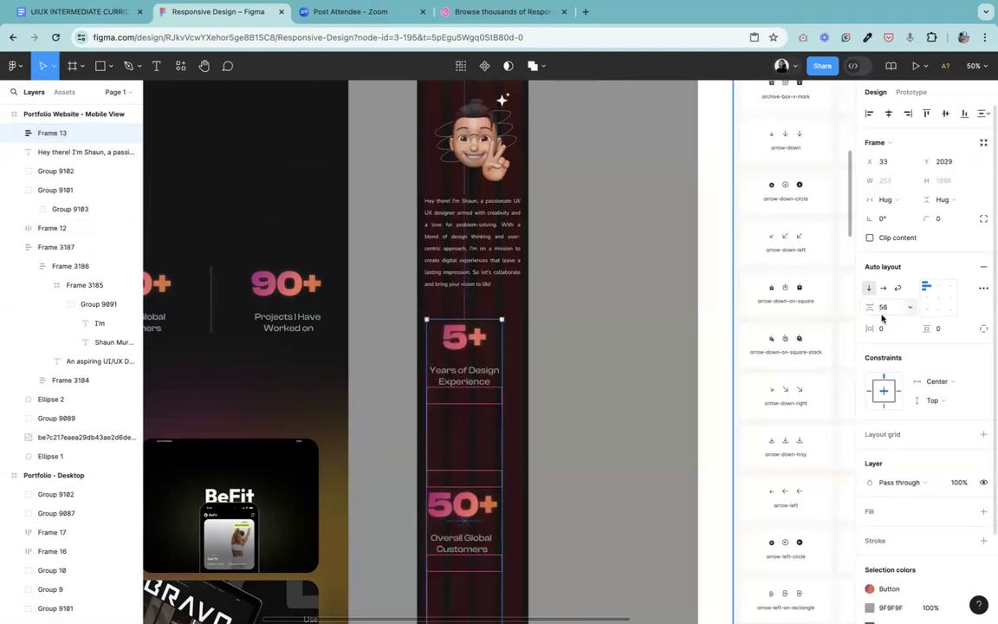
pyautogui.click(464, 380)
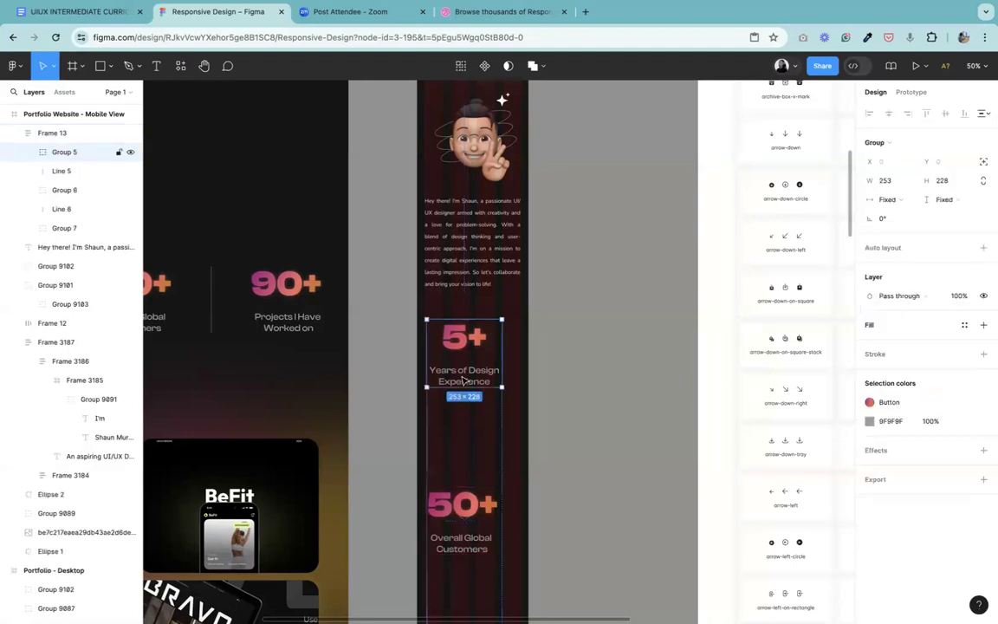
pyautogui.click(457, 452)
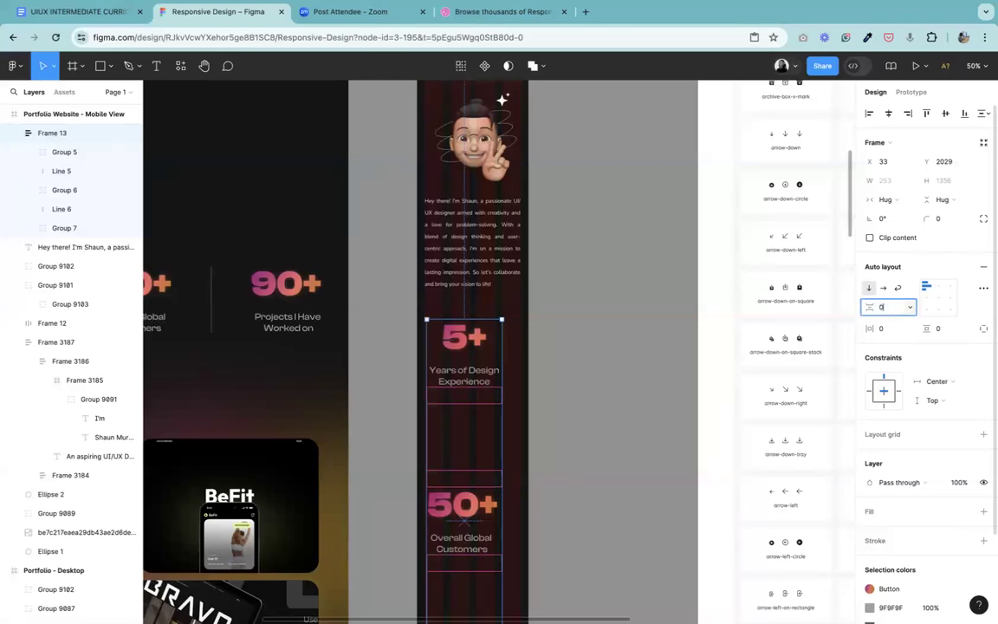
pyautogui.press('Return')
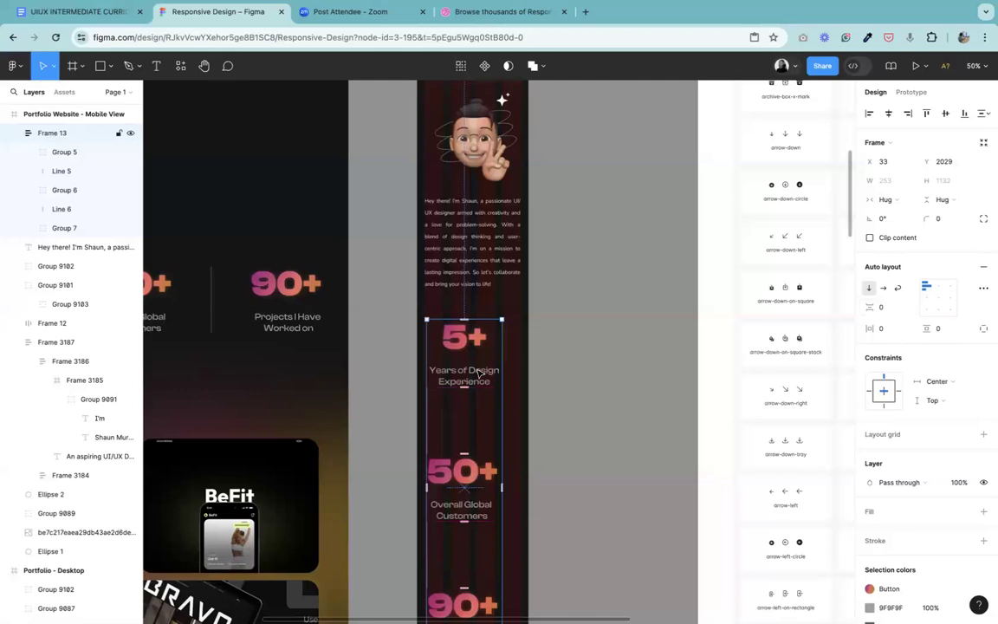
# Step: Ungroup the mobile statistics frame into its separate number groups and divider lines
pyautogui.rightClick(468, 211)
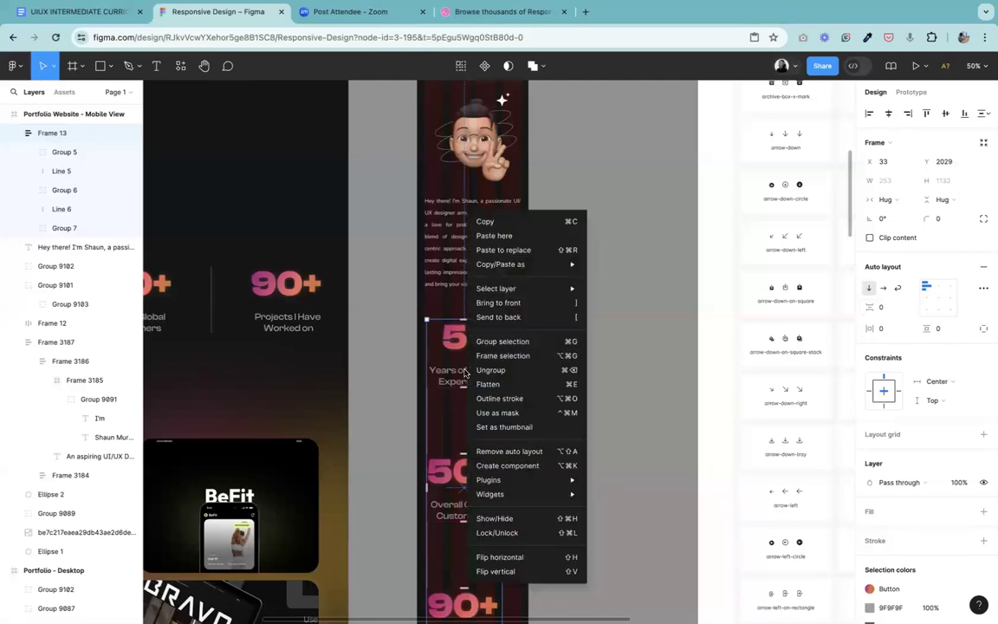
pyautogui.click(512, 375)
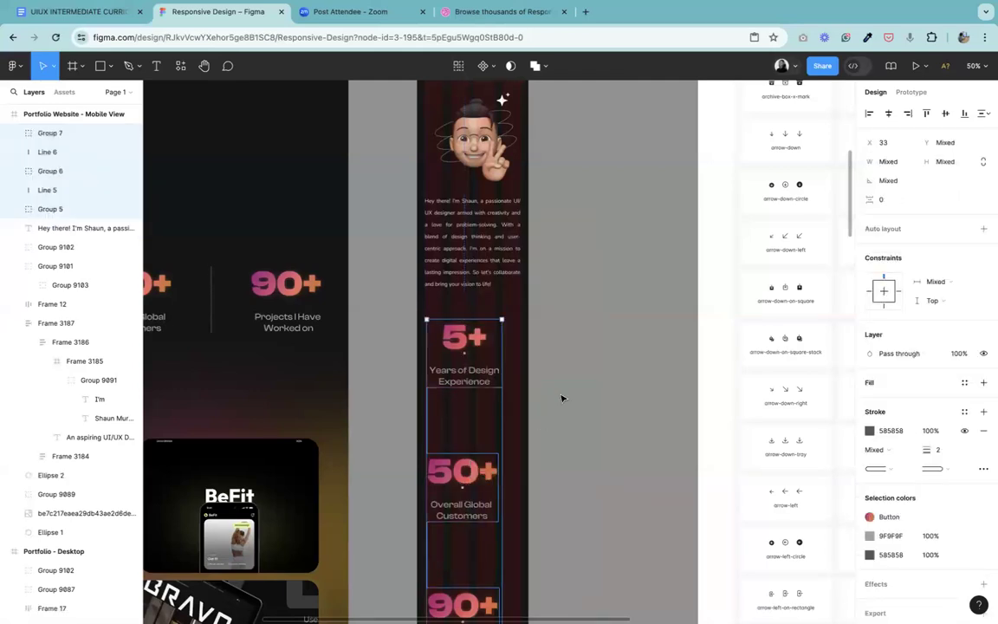
pyautogui.press('Escape')
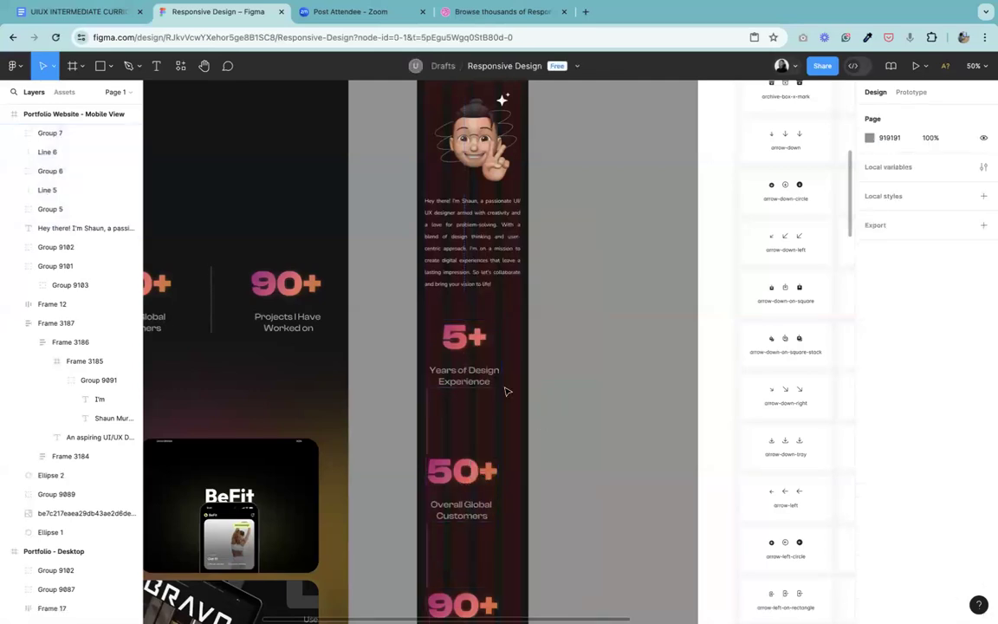
# Step: Flip the divider line between the mobile 5+ and 50+ statistics vertically and rotate it close to horizontal, about 0.75°
pyautogui.click(432, 428)
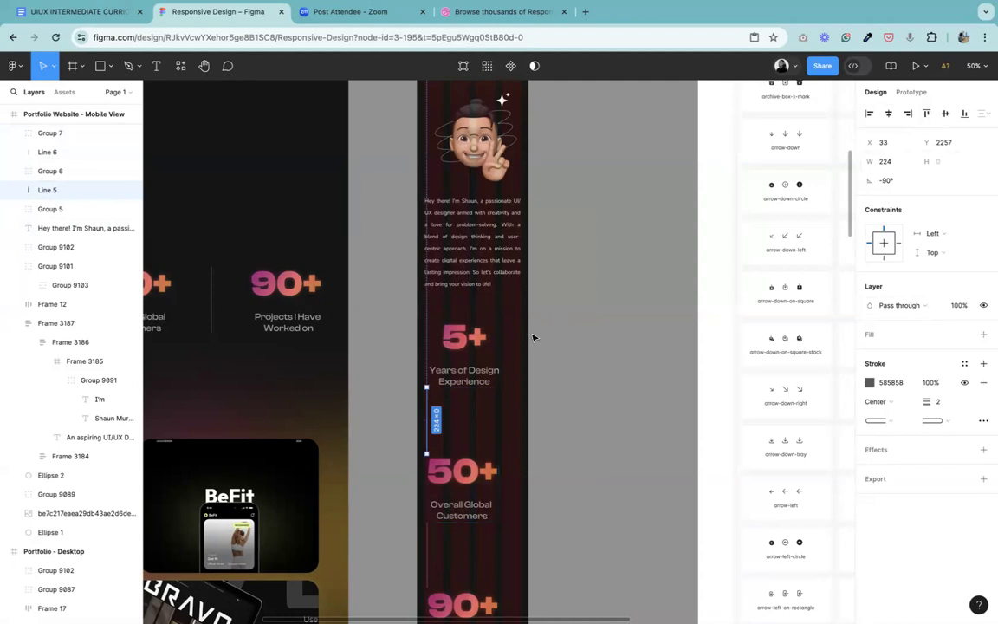
pyautogui.hotkey('shift', '0')
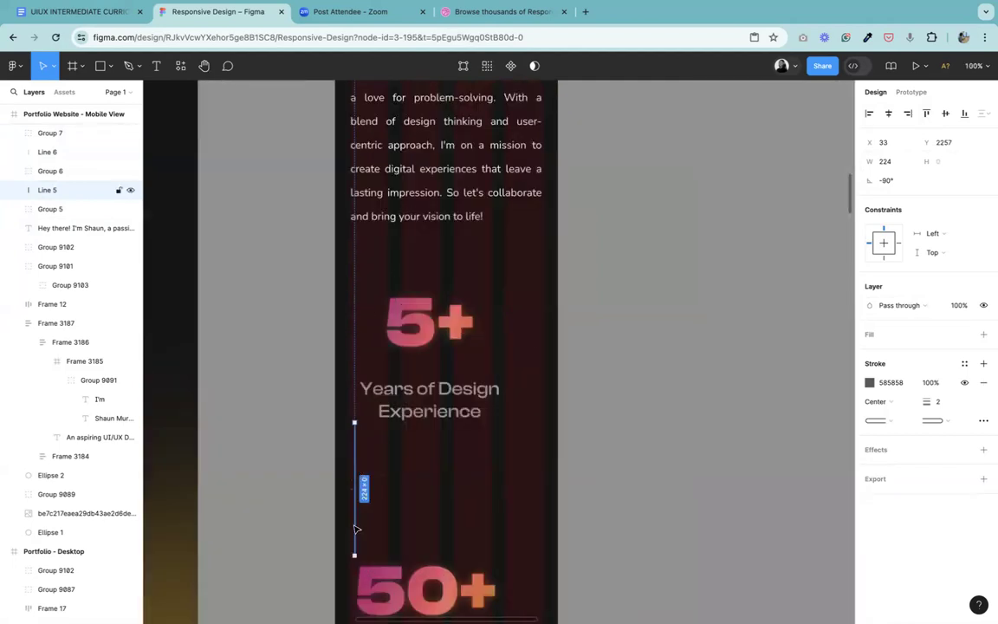
pyautogui.rightClick(355, 528)
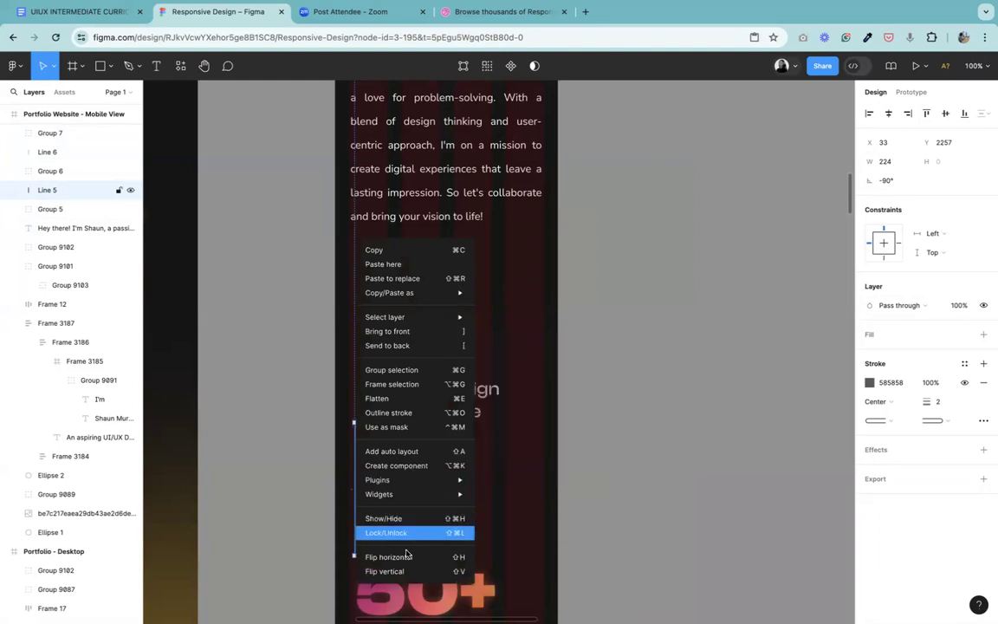
pyautogui.click(385, 571)
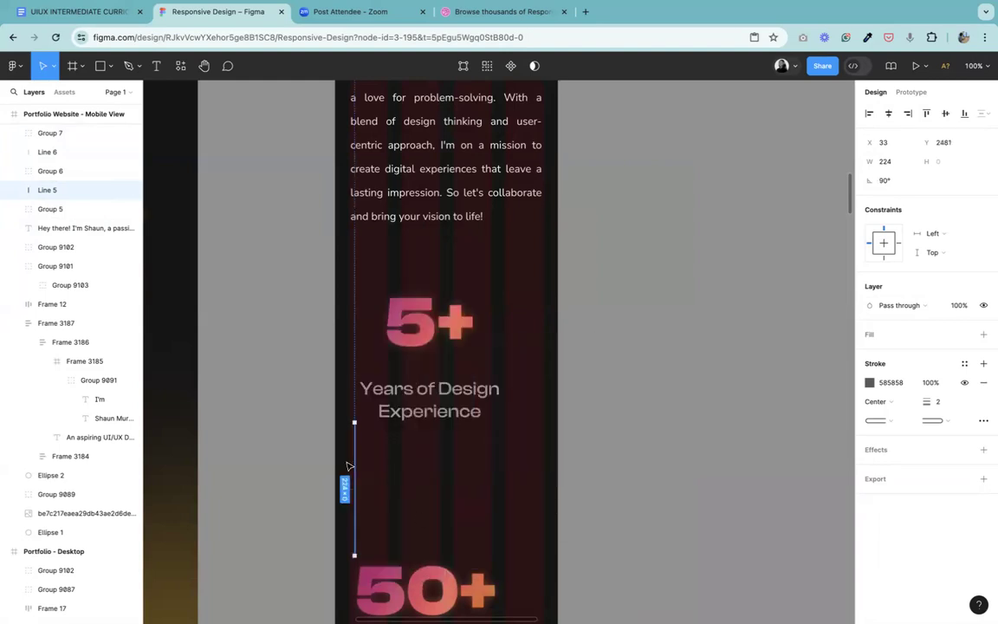
pyautogui.moveTo(355, 417); pyautogui.dragTo(475, 489)
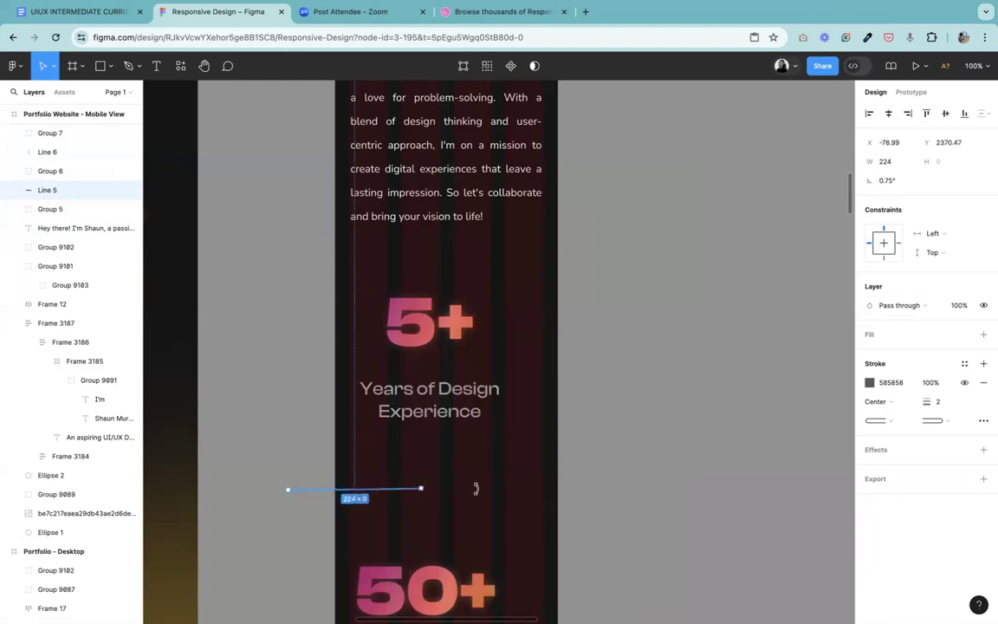
# Step: Try a rotation of 80° on the divider line between 5+ and 50+, and undo it
pyautogui.click(899, 180)
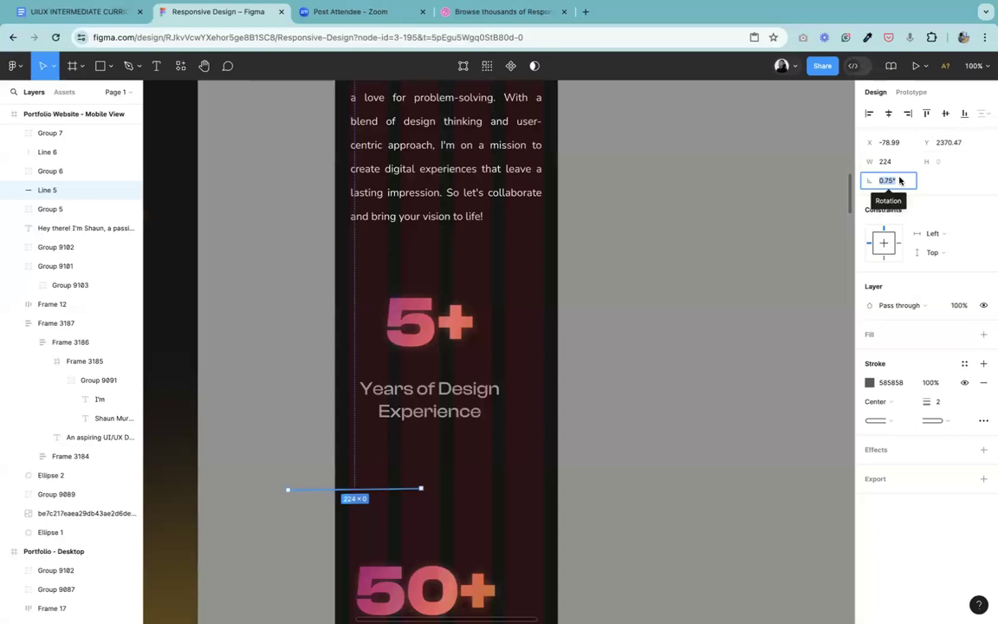
pyautogui.write('80')
pyautogui.press('Return')
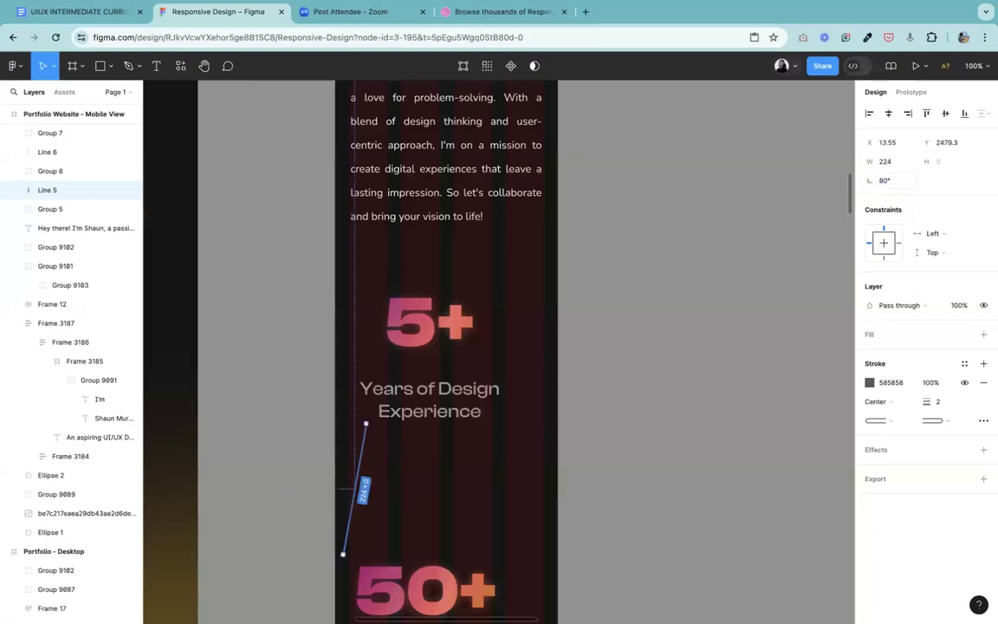
pyautogui.press('super+z')
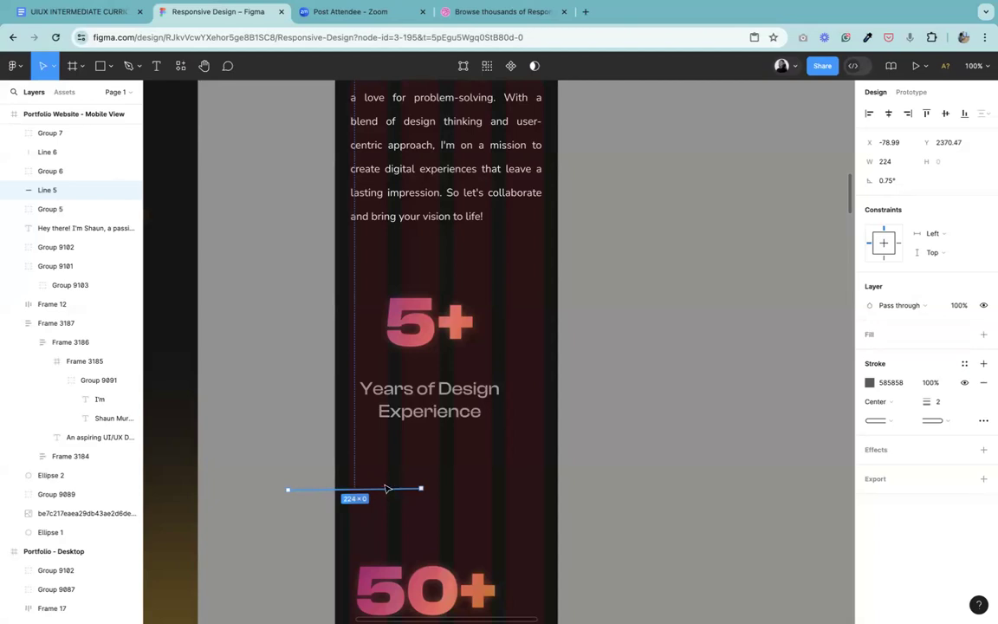
# Step: Flip the divider line between 5+ and 50+ horizontally and set its rotation to 180°
pyautogui.rightClick(385, 493)
pyautogui.moveTo(473, 481)
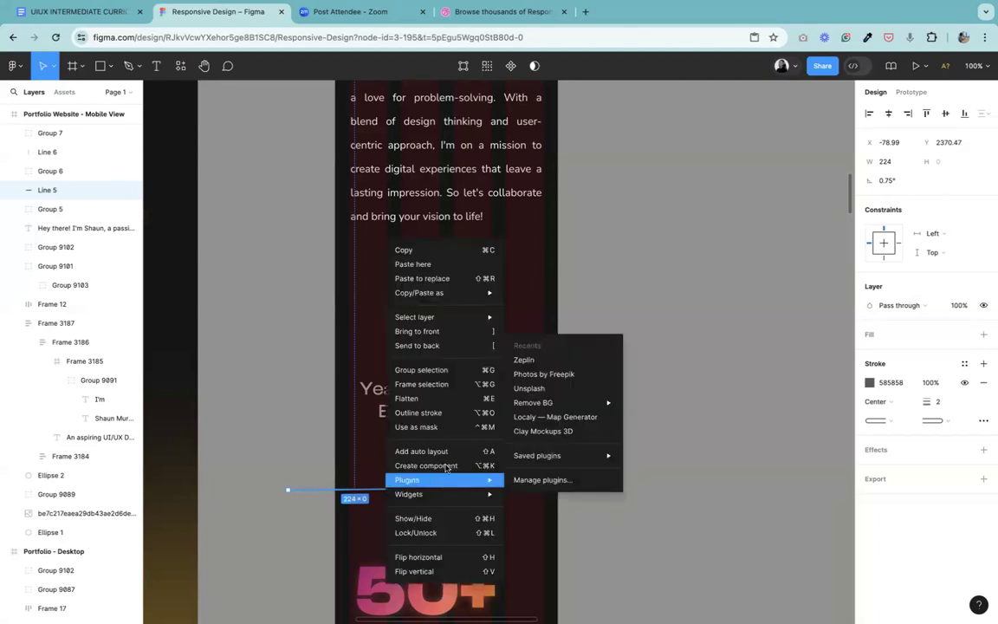
pyautogui.click(446, 557)
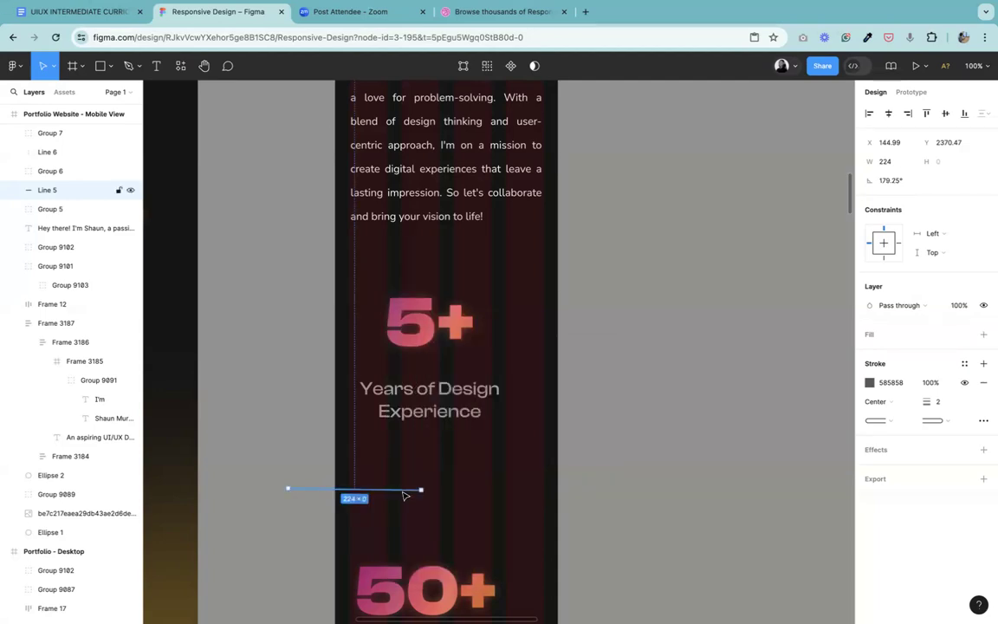
pyautogui.click(905, 183)
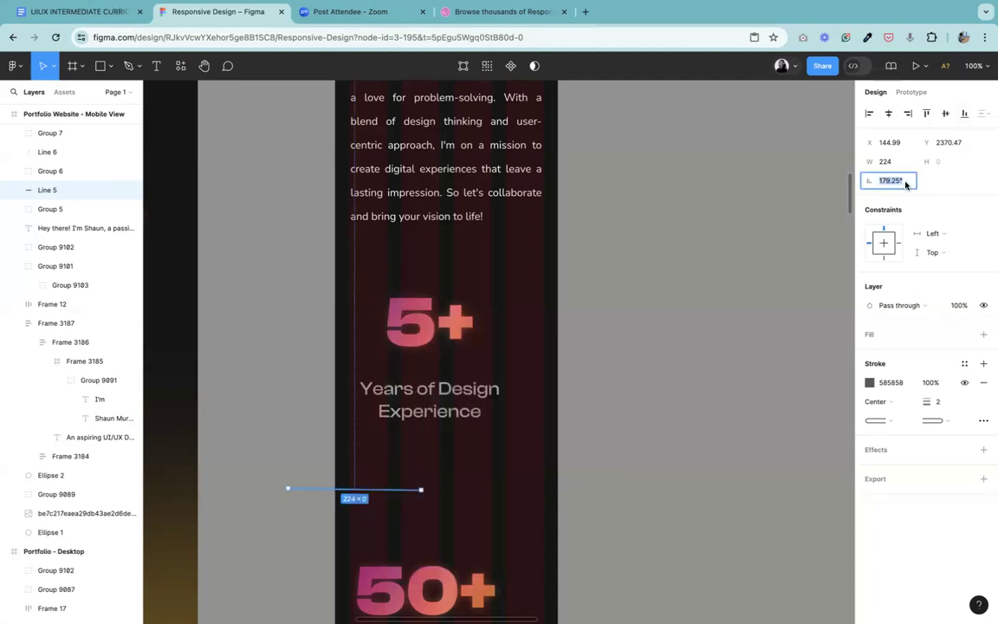
pyautogui.write('180')
pyautogui.press('Return')
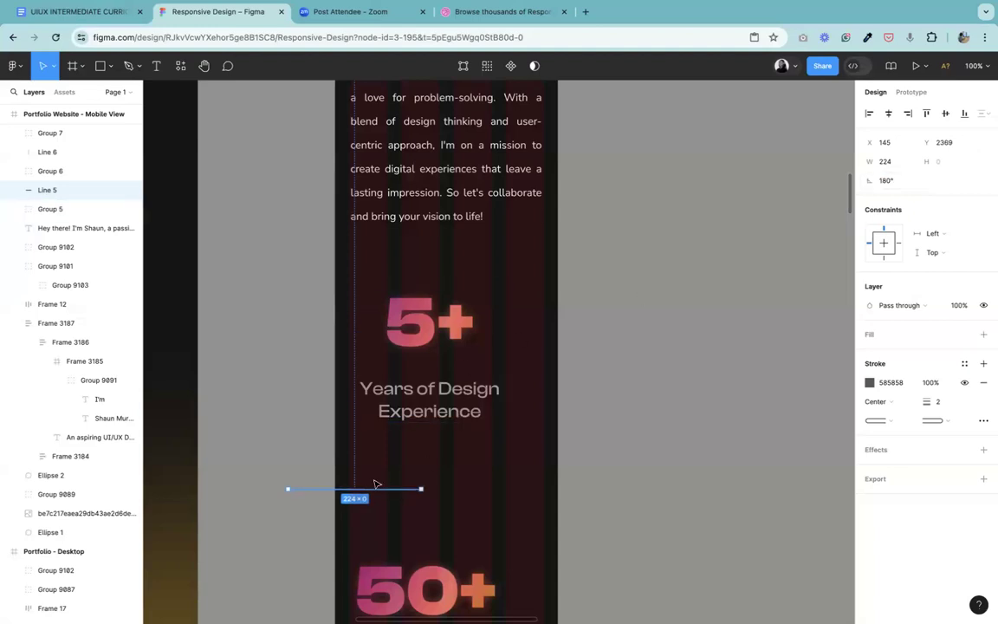
# Step: Center the divider line below the 5+ caption and move the 50+ group up beneath it, to about X 41, Y 2343
pyautogui.moveTo(433, 479); pyautogui.dragTo(462, 435)
pyautogui.hotkey('ctrl', '-')
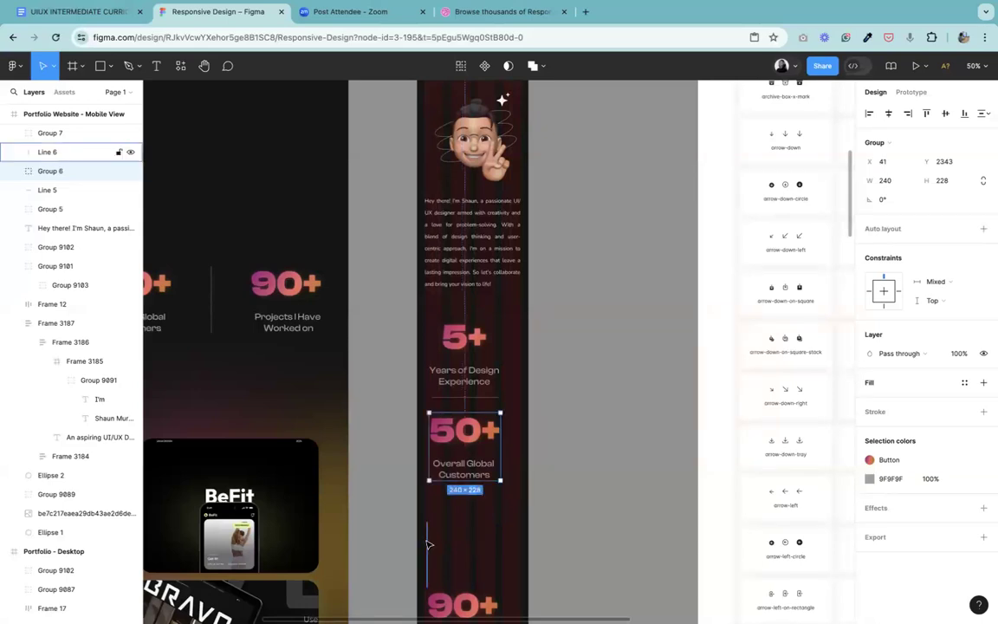
# Step: Delete the vertical divider line below the mobile 50+ group and move the 90+ group up beneath the 50+ caption
pyautogui.click(427, 544)
pyautogui.press('Delete')
pyautogui.keyDown('ctrl'); pyautogui.scroll(-5, 587, 411); pyautogui.keyUp('ctrl')
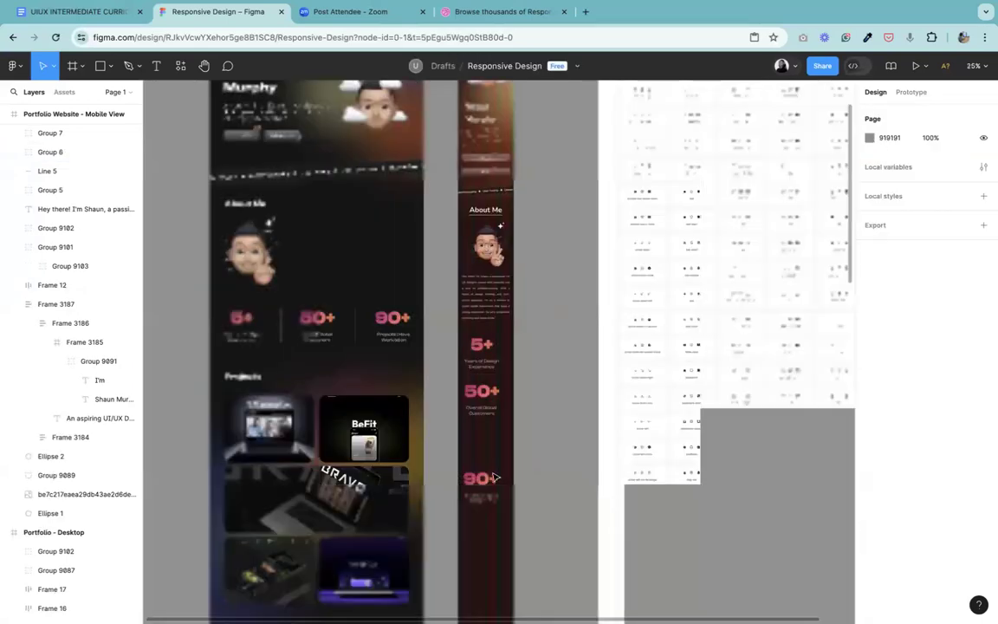
pyautogui.click(482, 486)
pyautogui.moveTo(479, 498); pyautogui.dragTo(482, 455)
pyautogui.click(556, 397)
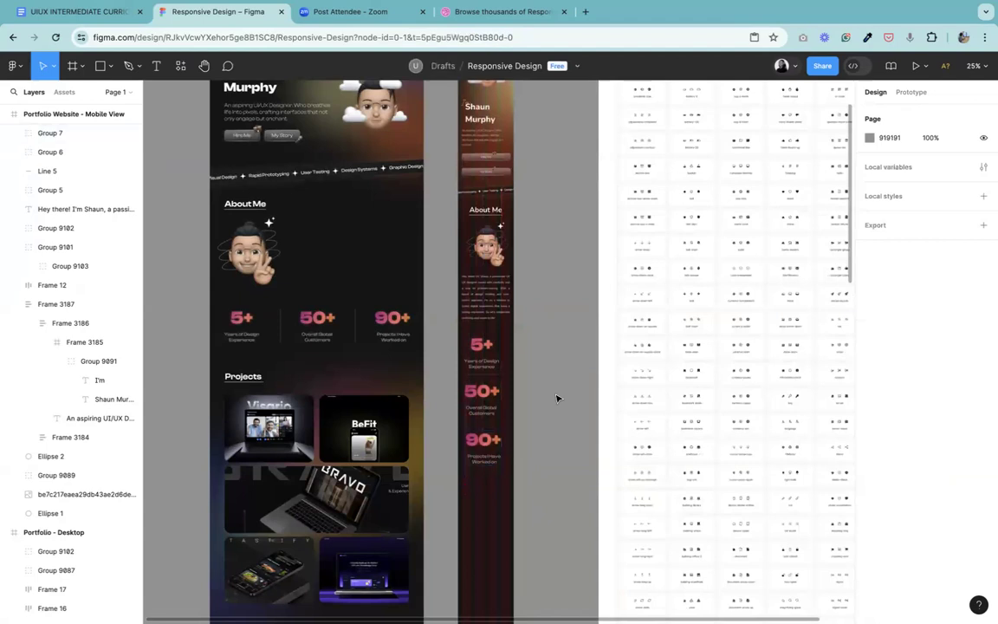
# Step: Review the stacked mobile statistics and the desktop design's Projects section
pyautogui.keyDown('ctrl'); pyautogui.scroll(5, 552, 394); pyautogui.keyUp('ctrl')
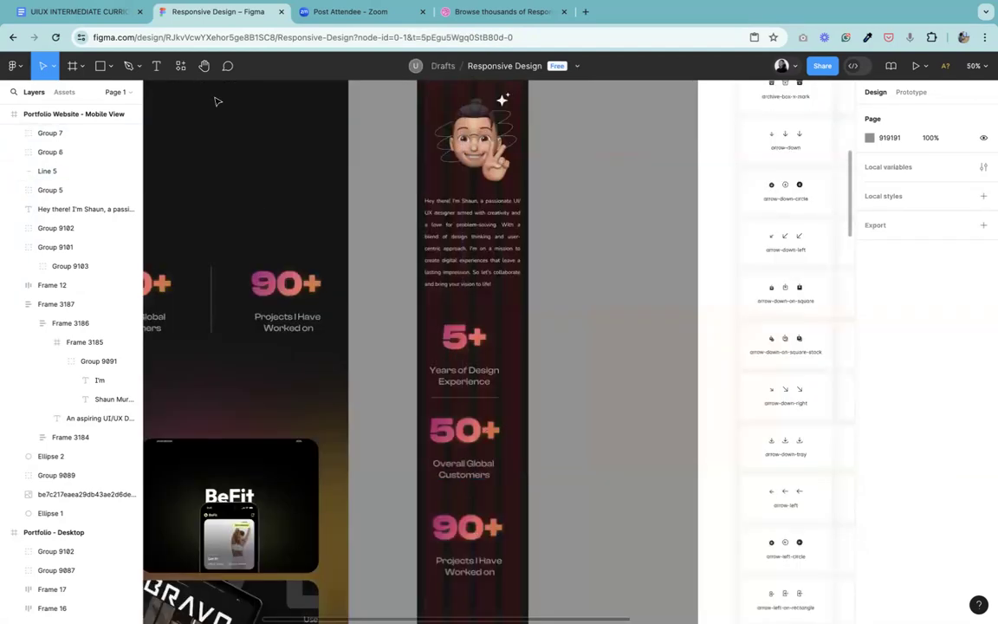
pyautogui.press('h')
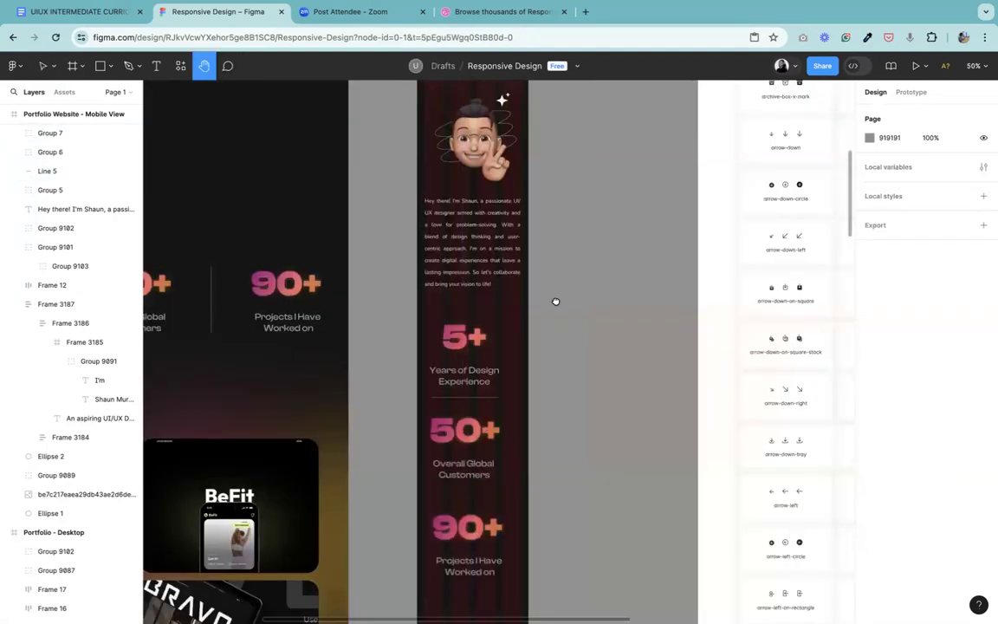
pyautogui.scroll(-5, 614, 214)
pyautogui.hscroll(-5, 614, 214)
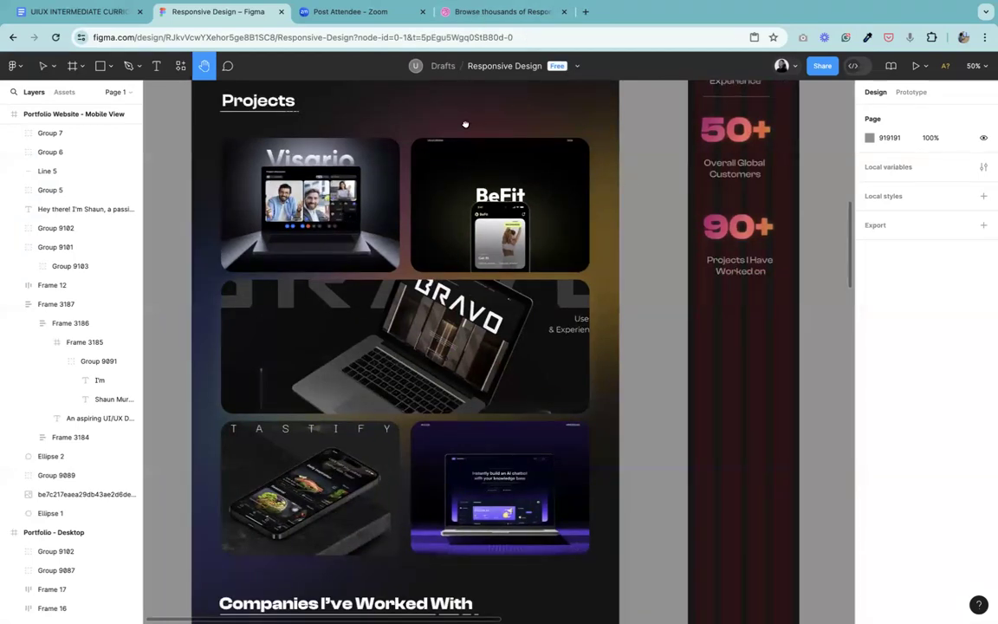
pyautogui.moveTo(465, 123); pyautogui.dragTo(463, 238)
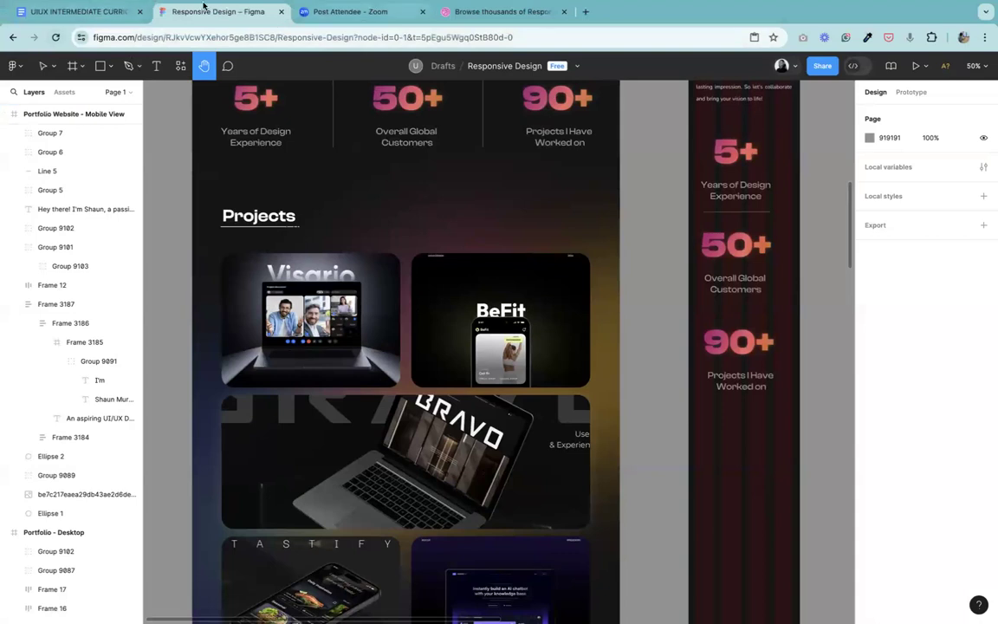
# Step: Close the UIUX curriculum document and open the Discord forum-discussion channel in a new browser tab
pyautogui.click(139, 11)
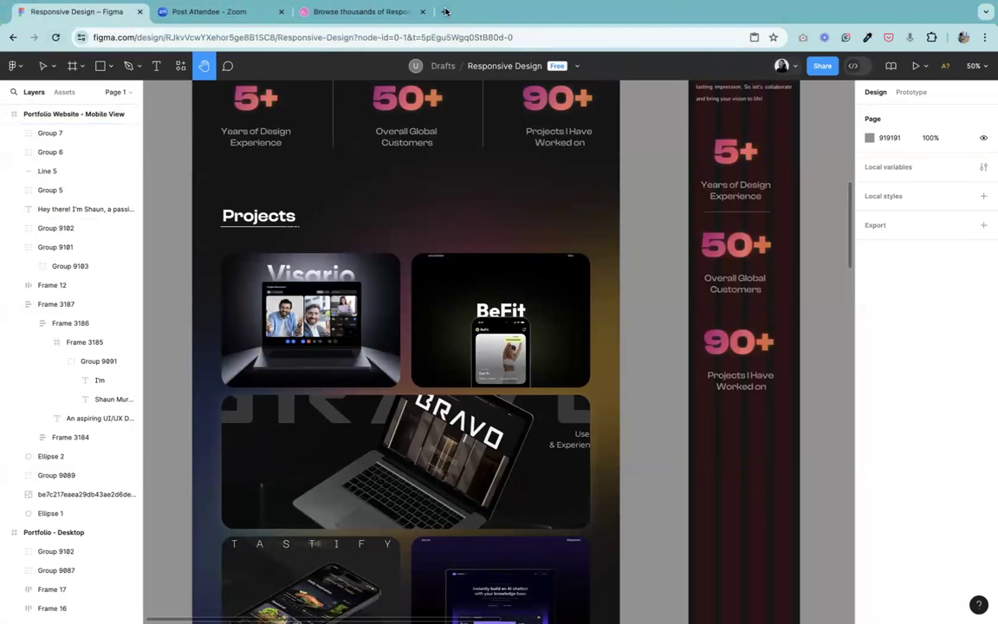
pyautogui.click(445, 11)
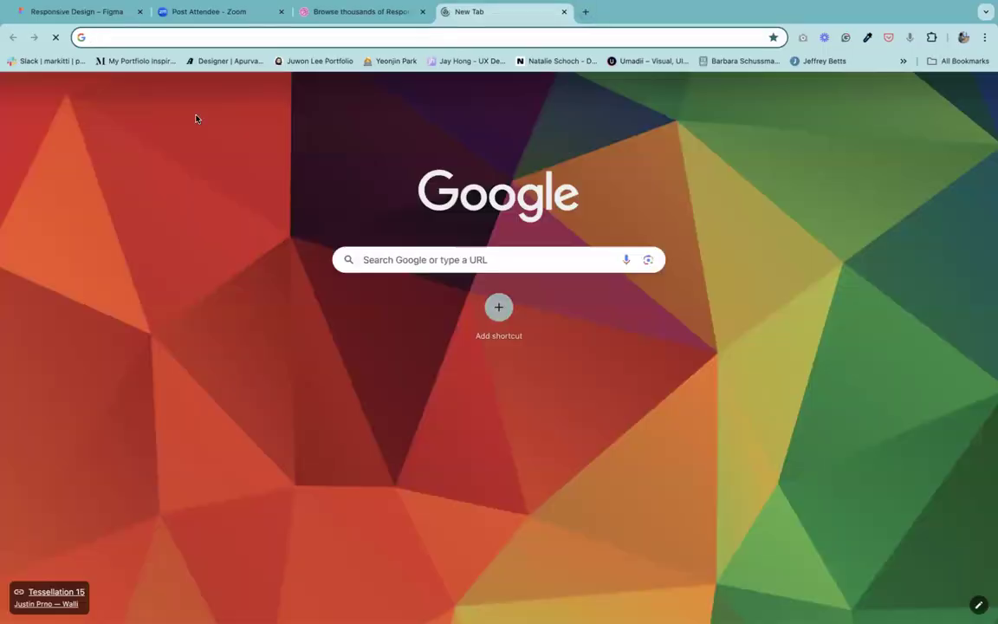
pyautogui.write('d')
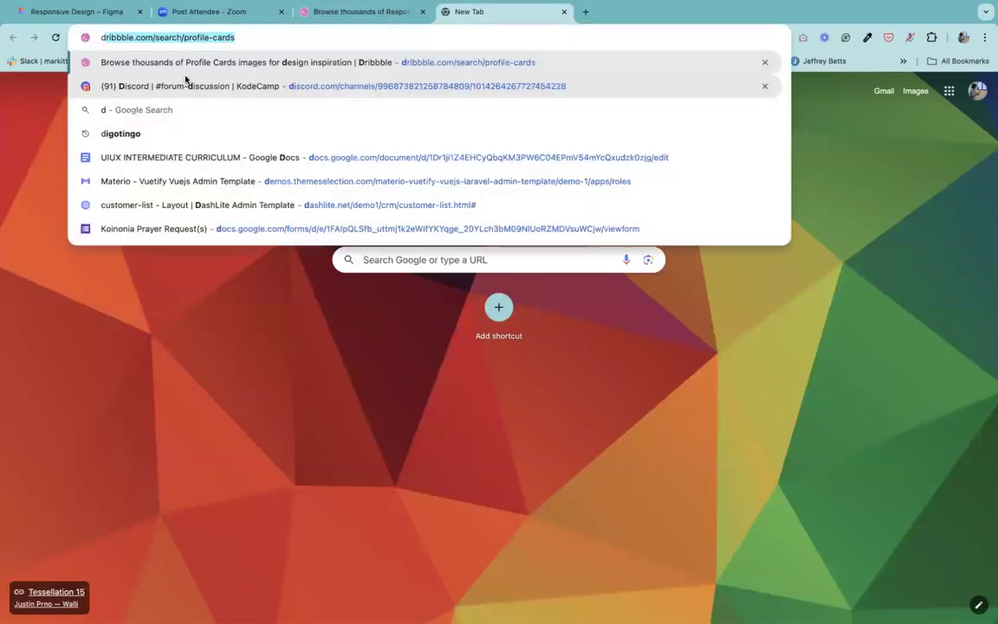
pyautogui.click(151, 87)
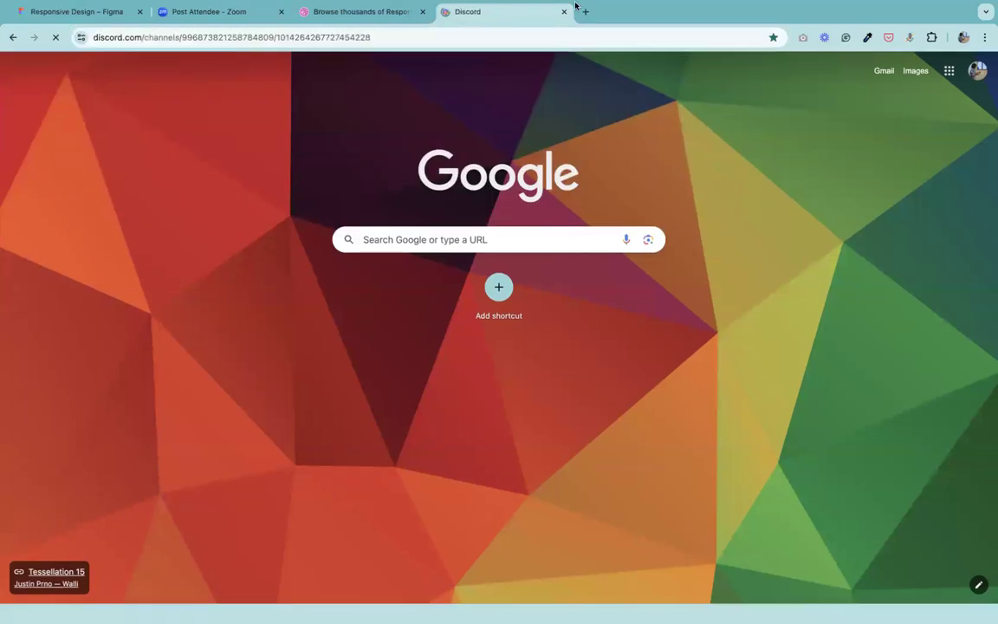
# Step: Return to the Responsive Design file in Figma and look over the desktop page from the Projects section to the footer and hero
pyautogui.click(208, 11)
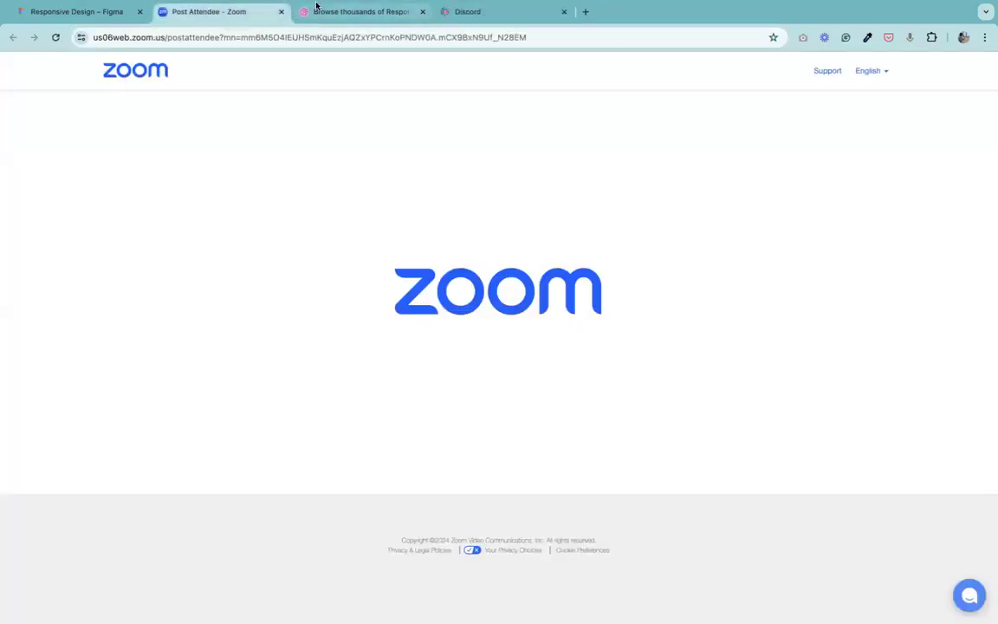
pyautogui.click(345, 11)
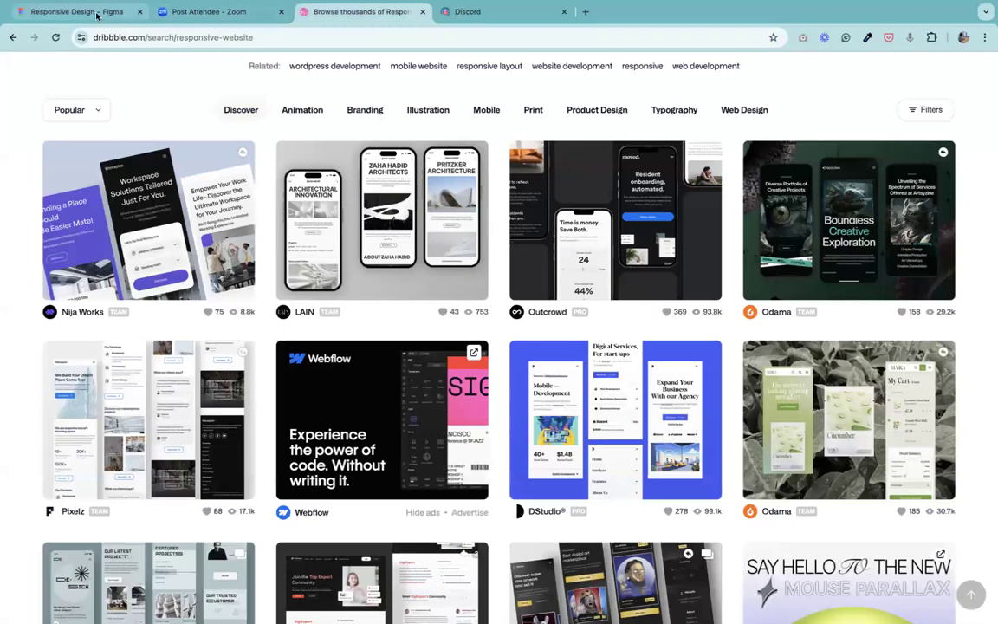
pyautogui.click(67, 12)
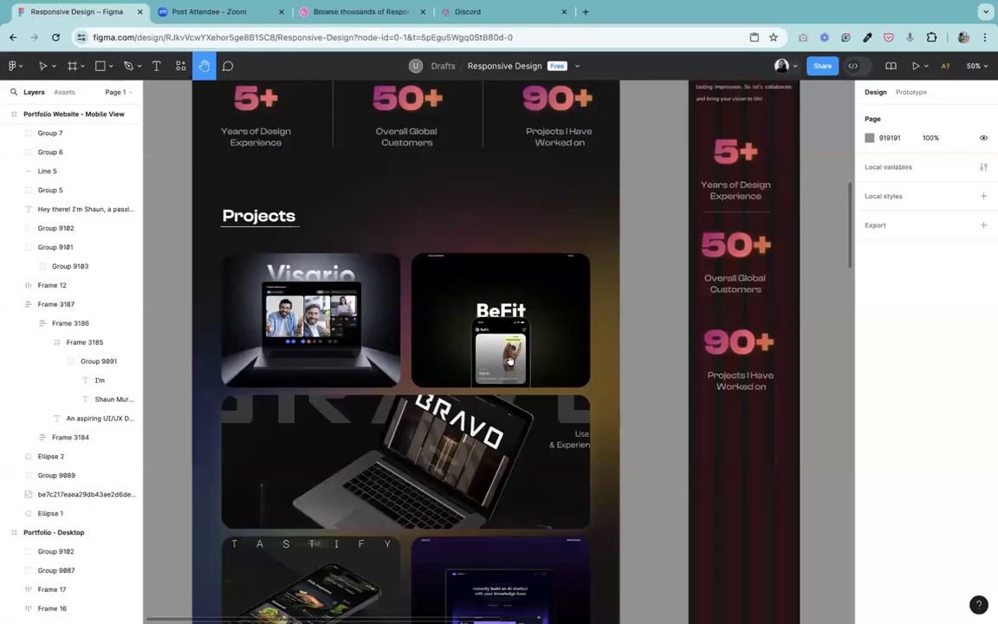
pyautogui.scroll(-10, 423, 438)
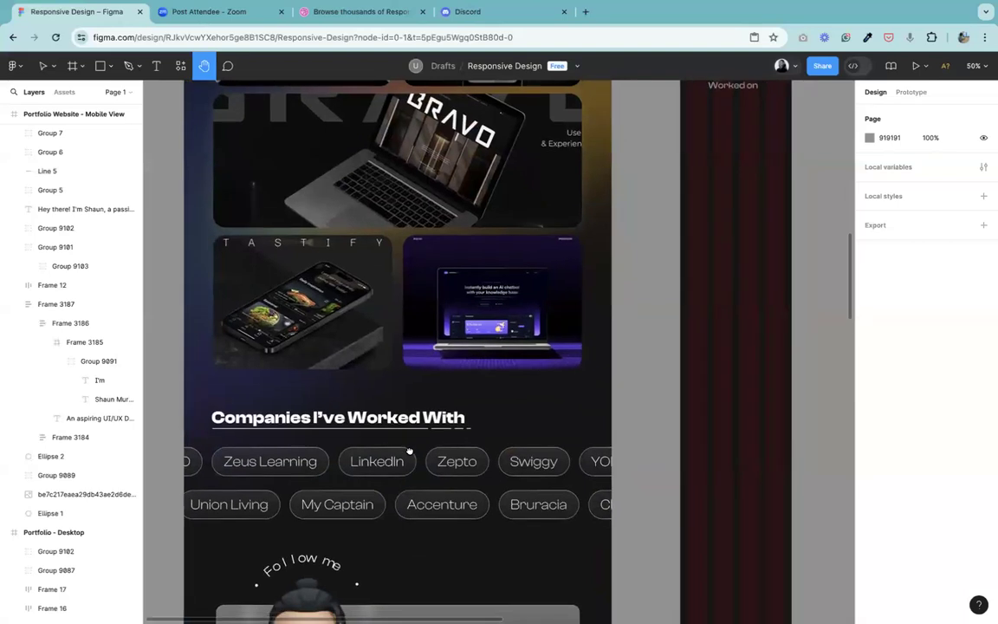
pyautogui.scroll(-3, 536, 487)
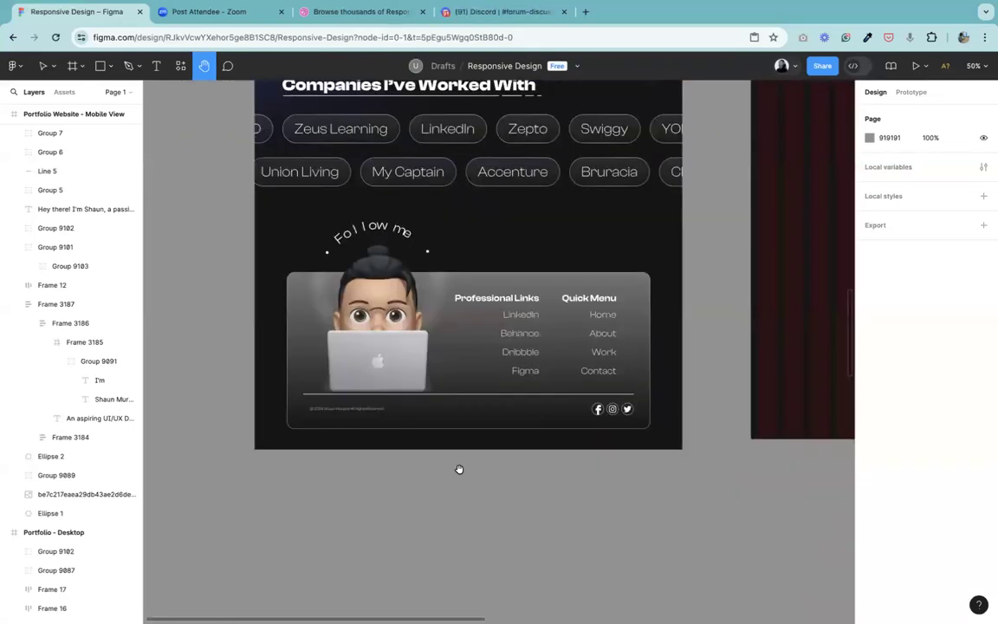
pyautogui.scroll(8, 526, 249)
pyautogui.scroll(6, 519, 530)
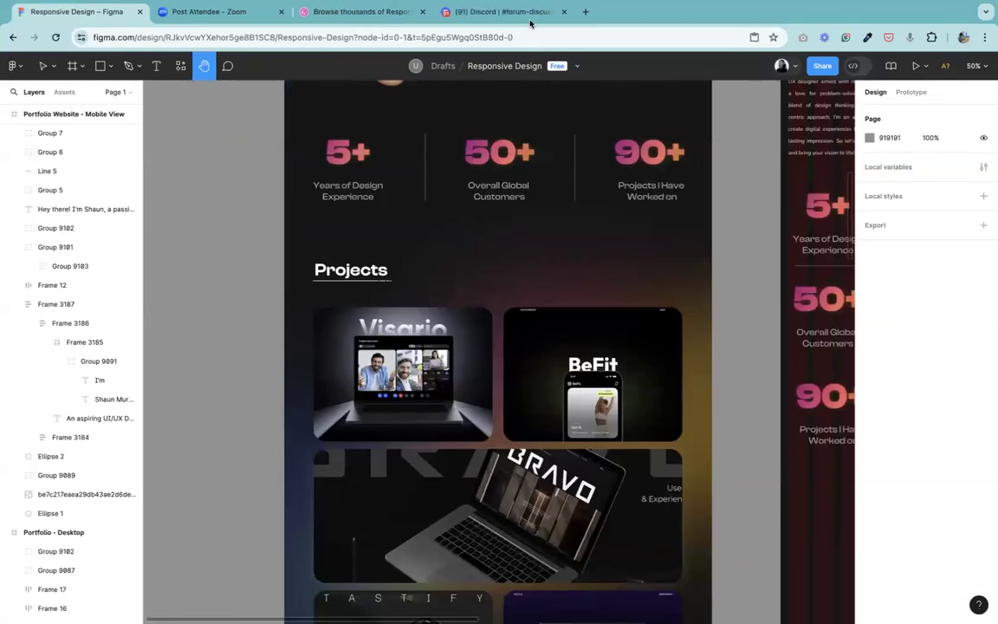
pyautogui.scroll(8, 593, 323)
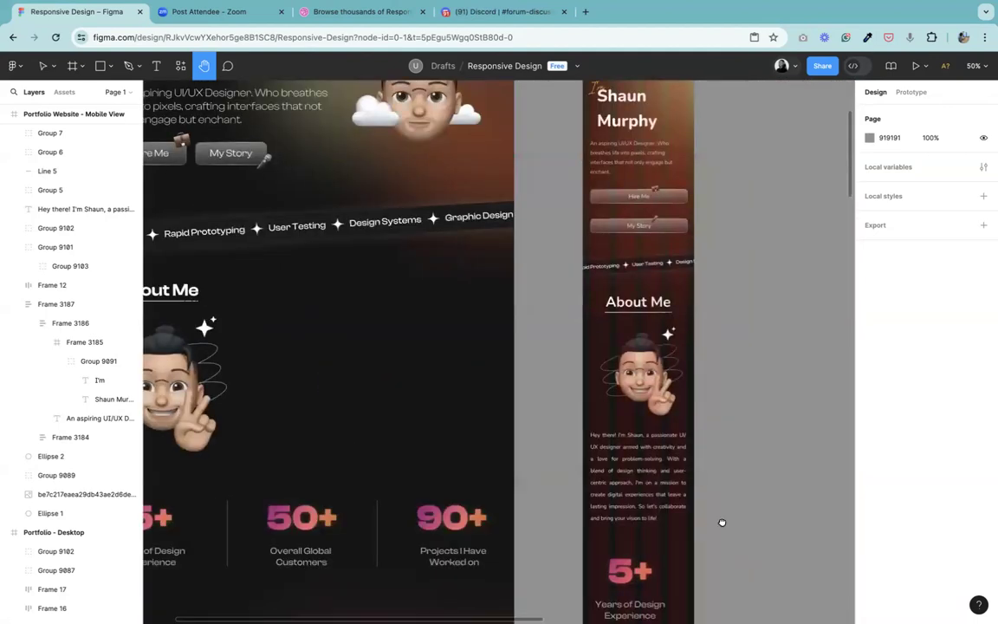
pyautogui.scroll(4, 722, 522)
pyautogui.hscroll(-3, 710, 494)
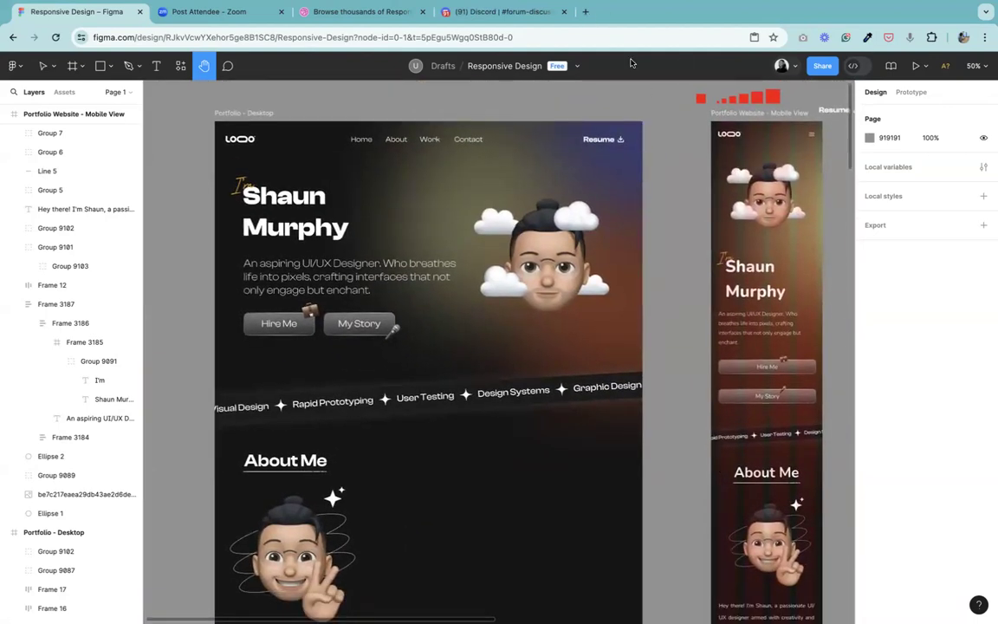
pyautogui.click(644, 38)
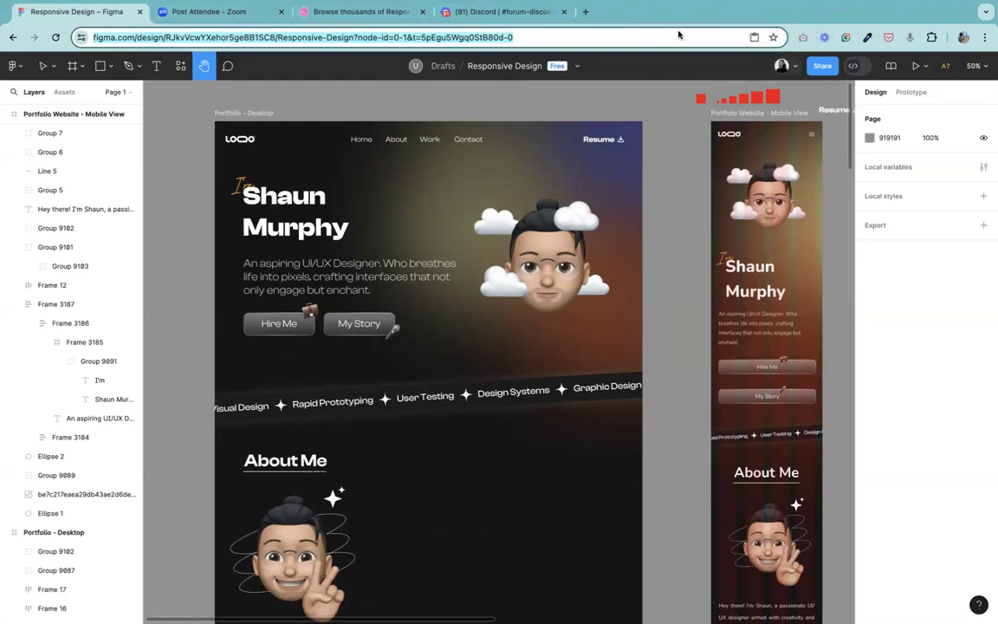
pyautogui.click(186, 14)
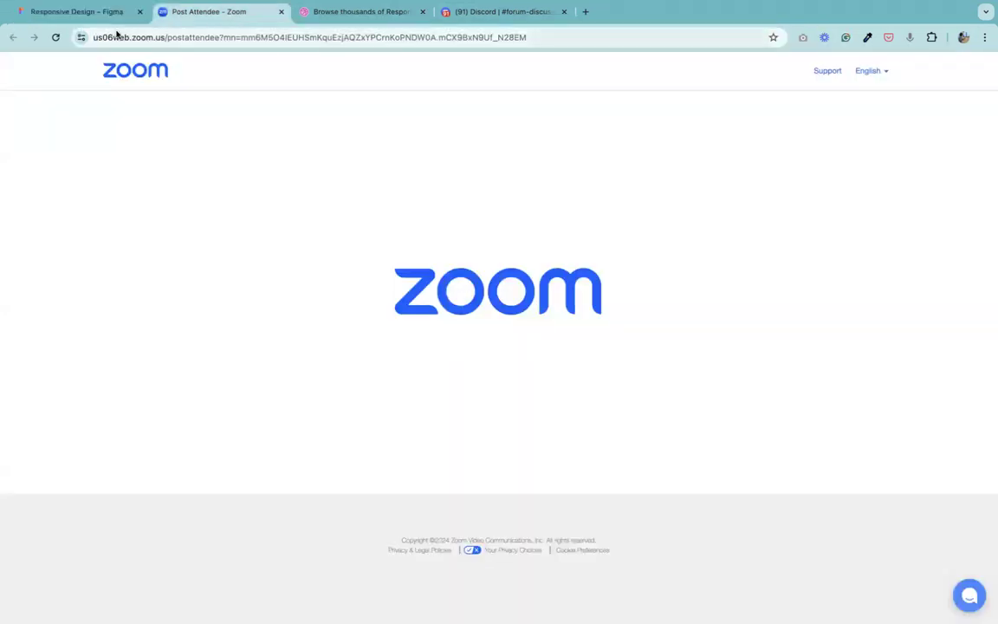
pyautogui.click(97, 11)
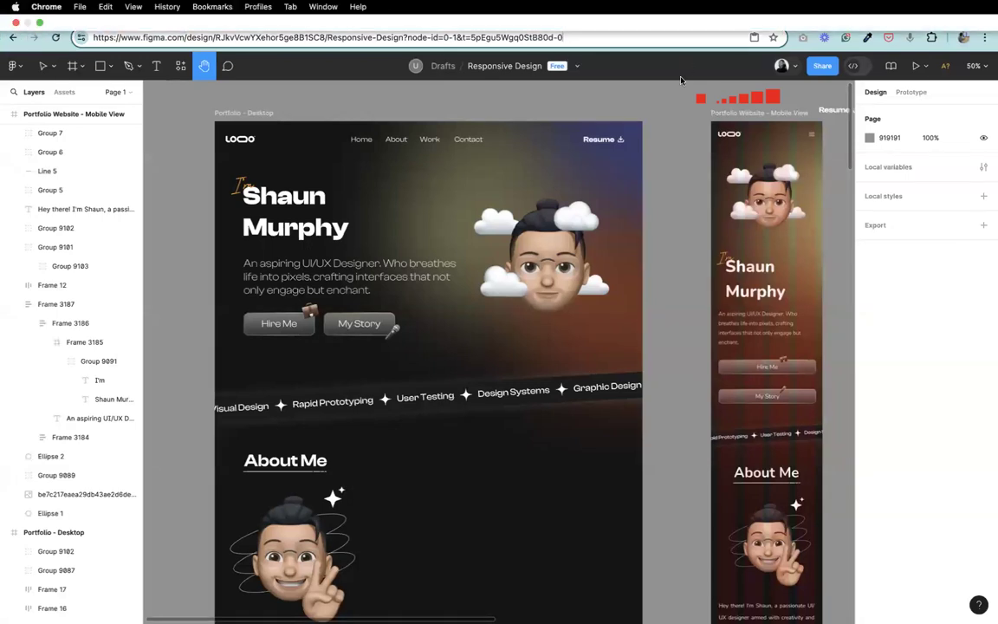
pyautogui.scroll(-2, 436, 150)
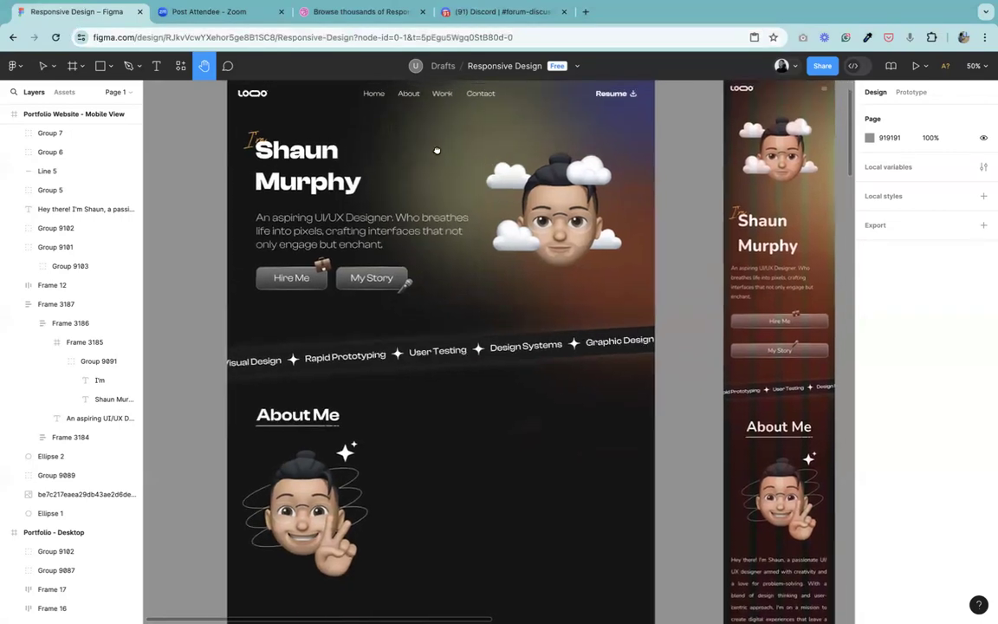
# Step: Duplicate the horizontal divider below the mobile 5+ group and place the copy between the 50+ and 90+ groups
pyautogui.hscroll(2, 436, 151)
pyautogui.scroll(-5, 628, 252)
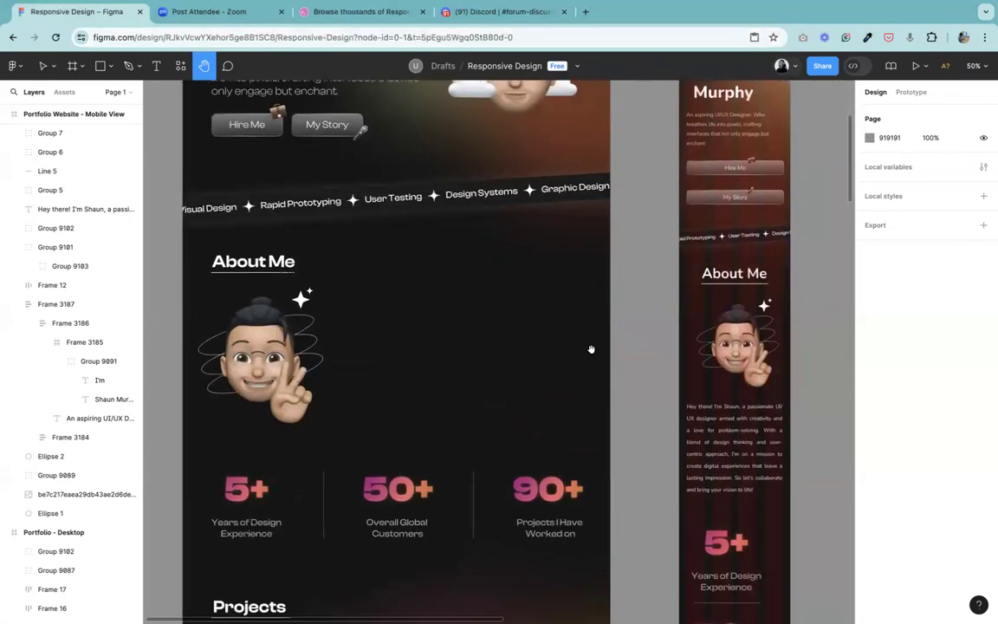
pyautogui.scroll(-5, 590, 349)
pyautogui.hscroll(3, 591, 349)
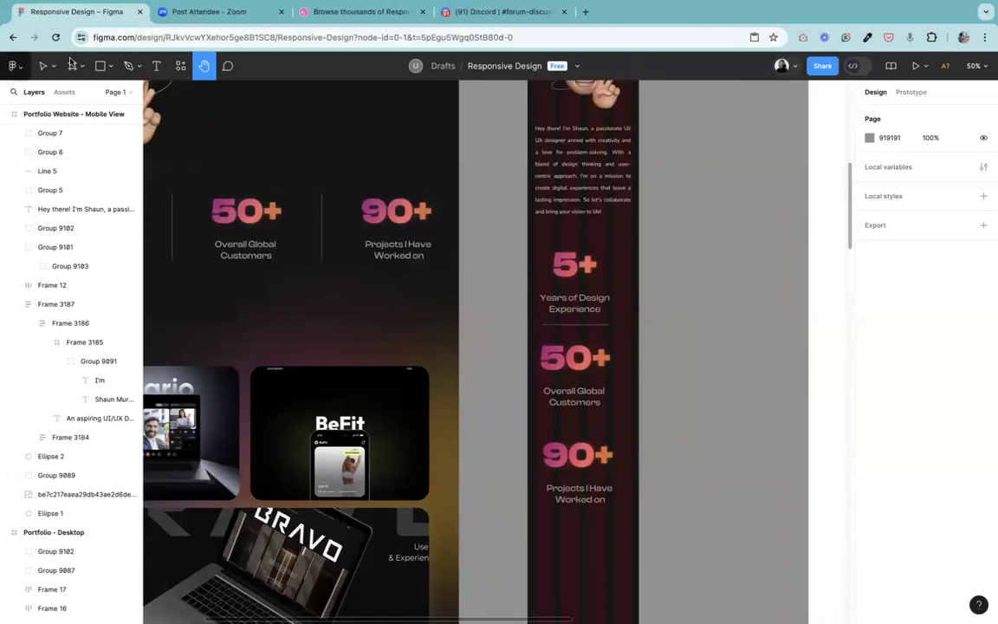
pyautogui.click(43, 66)
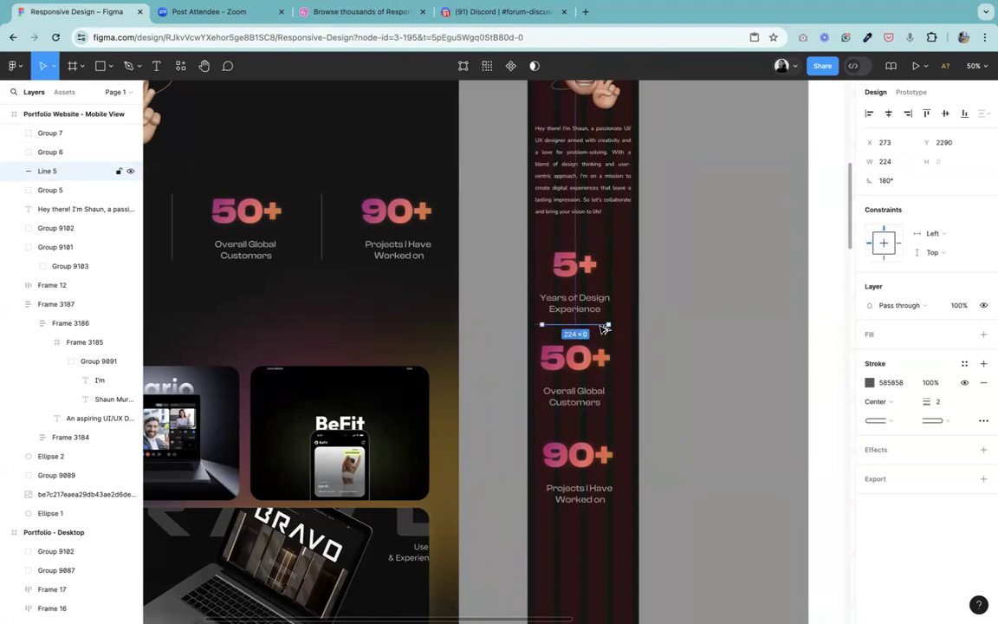
pyautogui.moveTo(603, 328); pyautogui.dragTo(603, 423)
# Step: Select the three mobile statistics groups and both dividers and align them on their horizontal centers
pyautogui.click(563, 277)
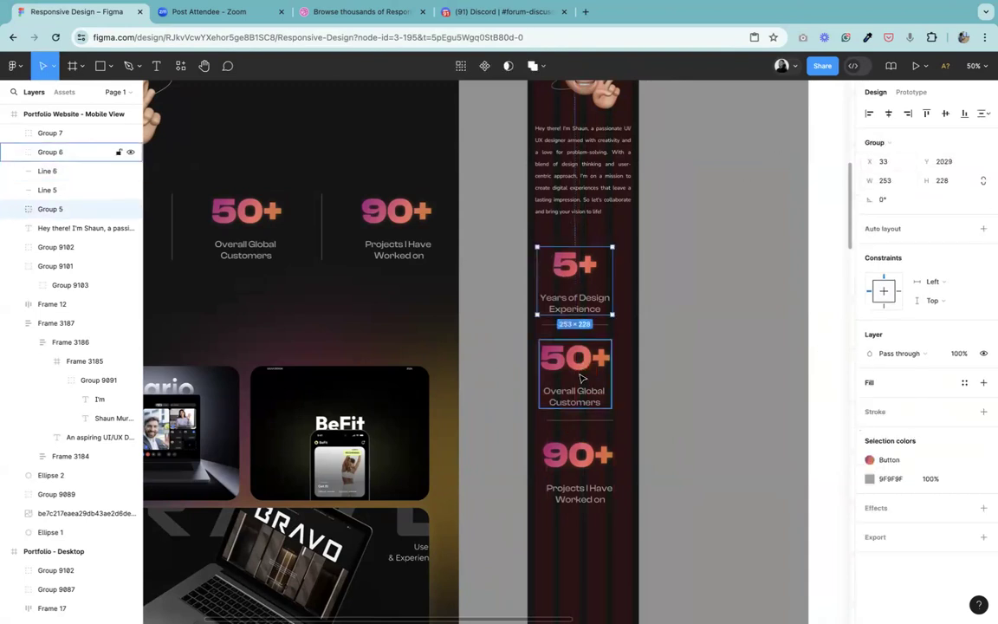
pyautogui.keyDown('shift'); pyautogui.click(549, 323); pyautogui.keyUp('shift')
pyautogui.keyDown('shift'); pyautogui.click(577, 382); pyautogui.keyUp('shift')
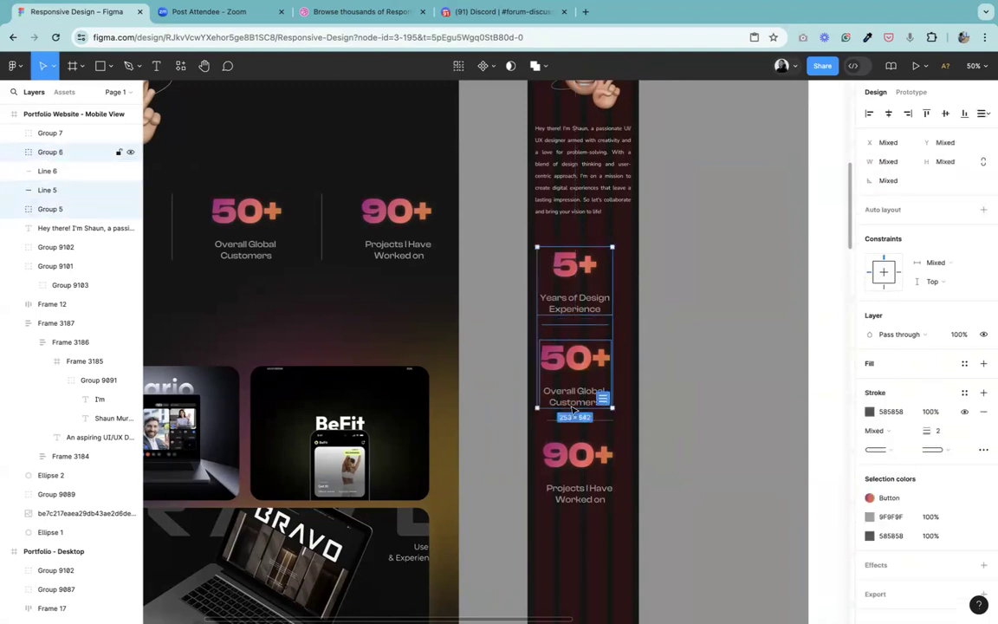
pyautogui.keyDown('shift'); pyautogui.click(551, 419); pyautogui.keyUp('shift')
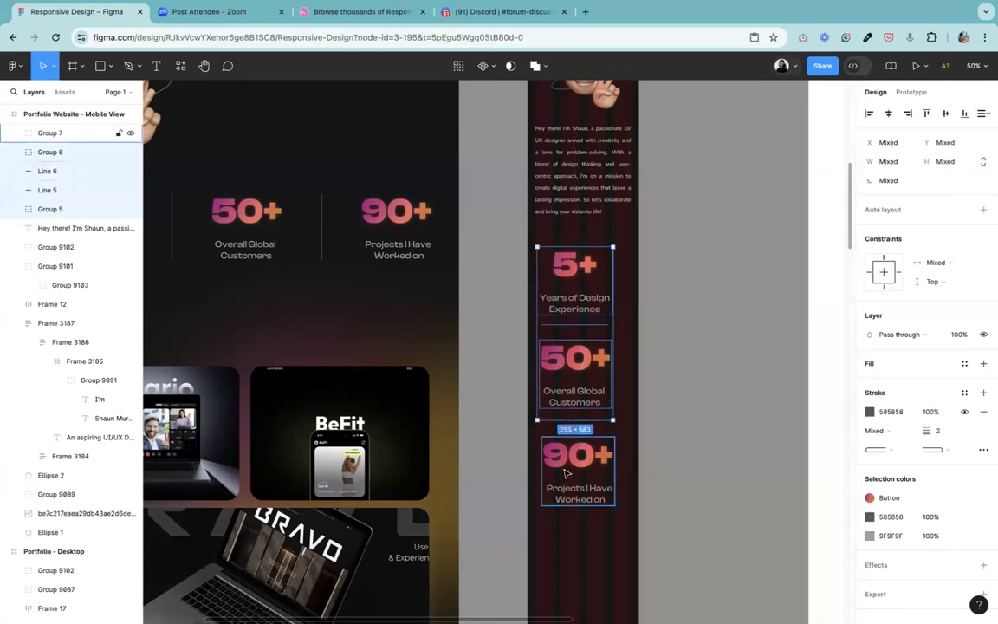
pyautogui.keyDown('shift'); pyautogui.click(574, 452); pyautogui.keyUp('shift')
pyautogui.click(888, 114)
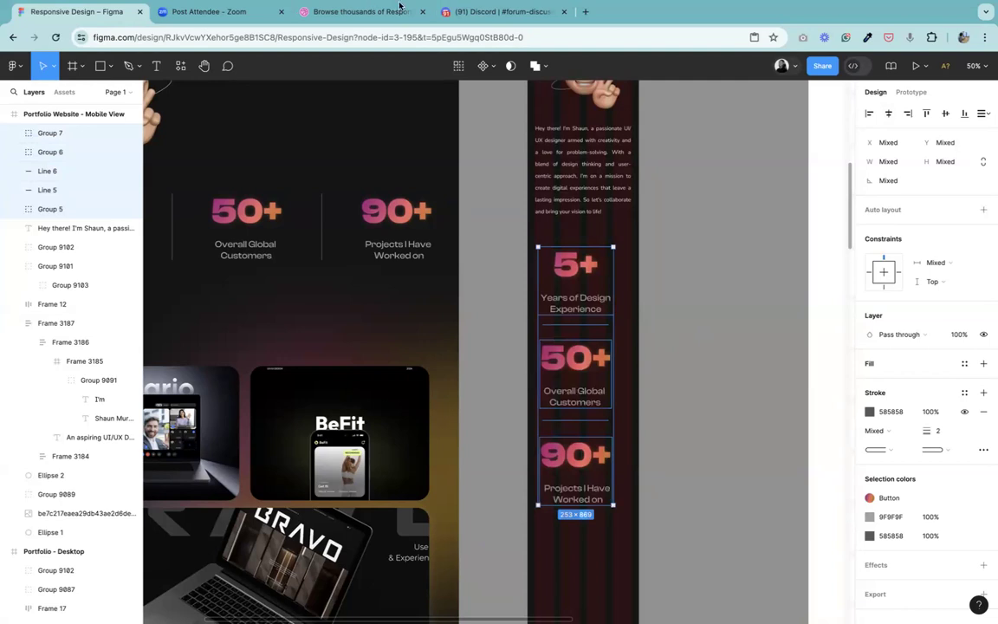
# Step: Wrap the mobile statistics groups and dividers in a vertical auto layout with a spacing of 48
pyautogui.click(559, 374)
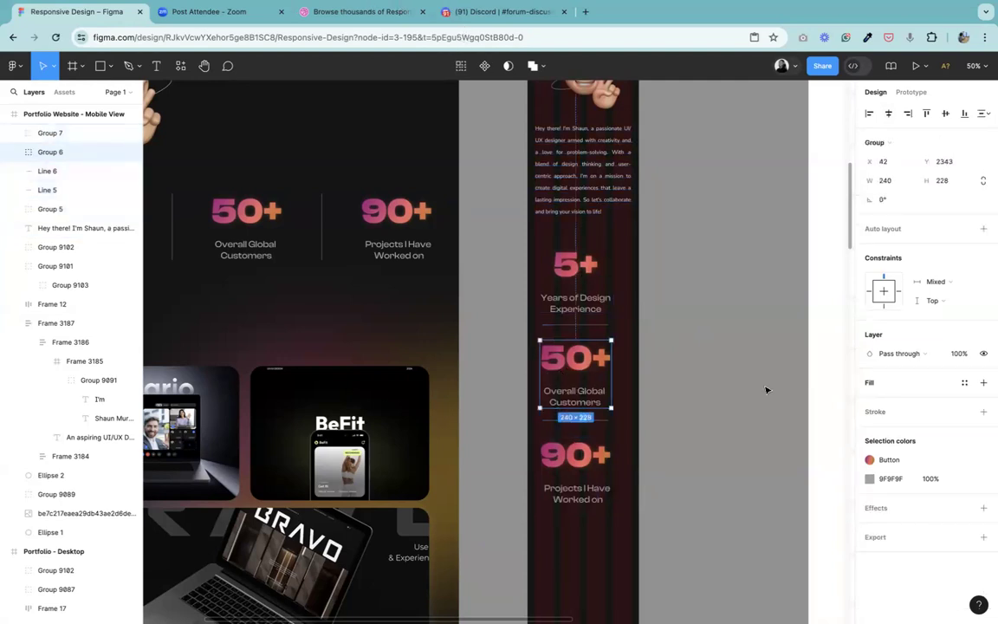
pyautogui.press('super+z')
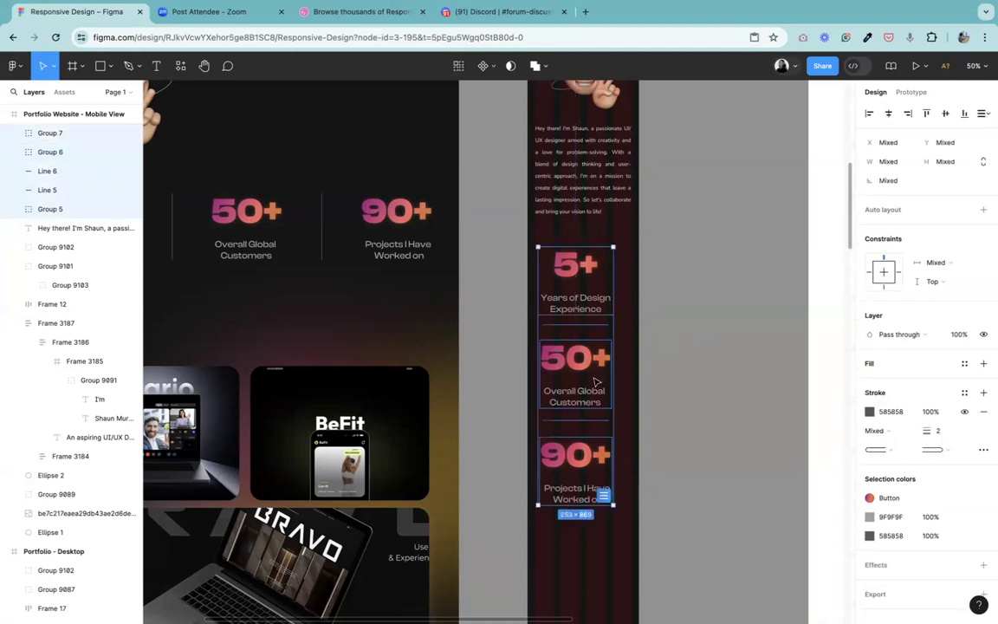
pyautogui.rightClick(594, 380)
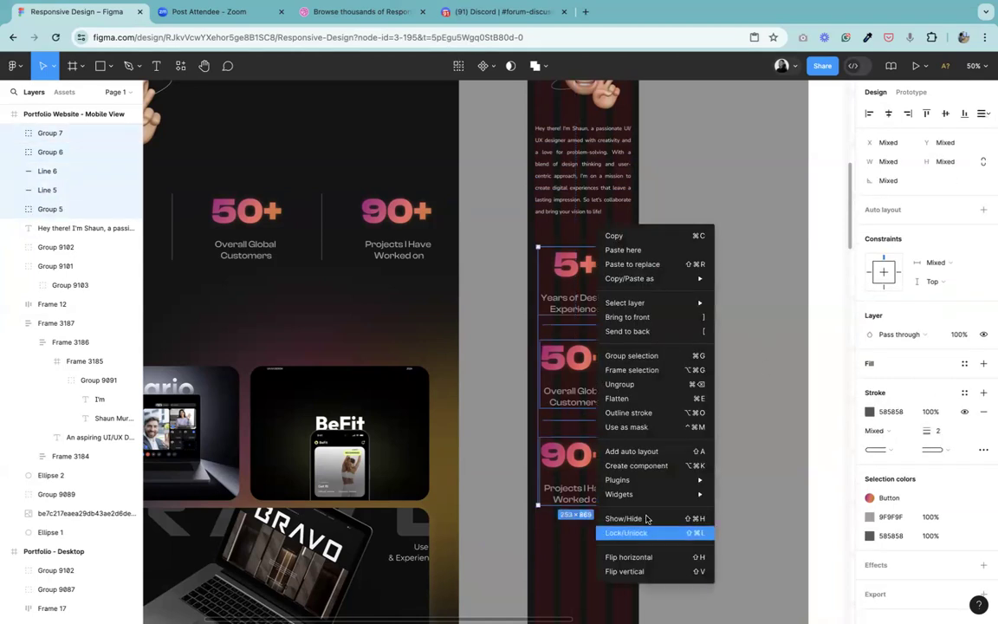
pyautogui.click(658, 452)
pyautogui.click(884, 307)
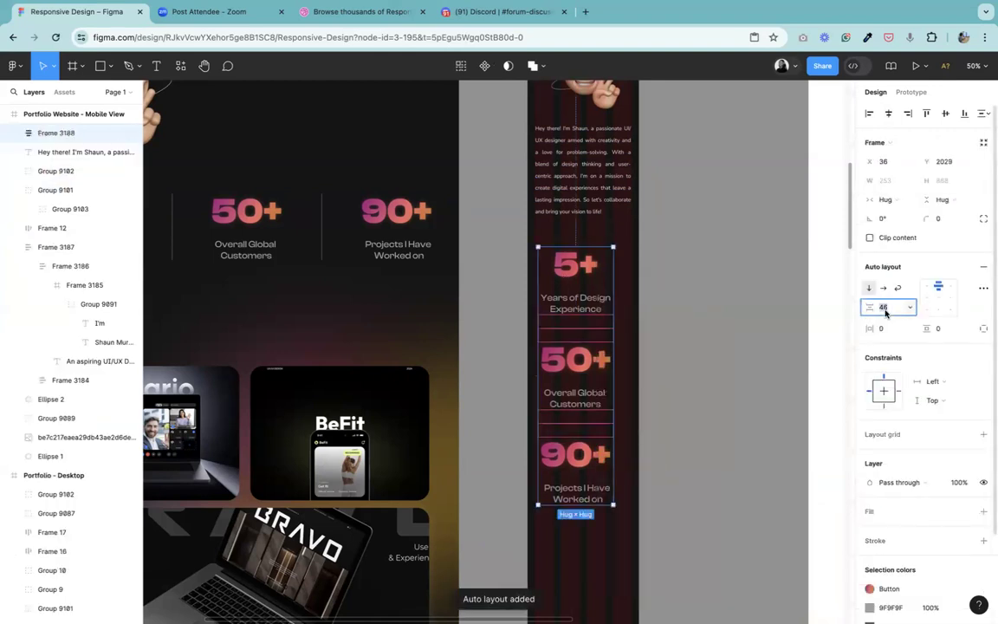
pyautogui.write('4')
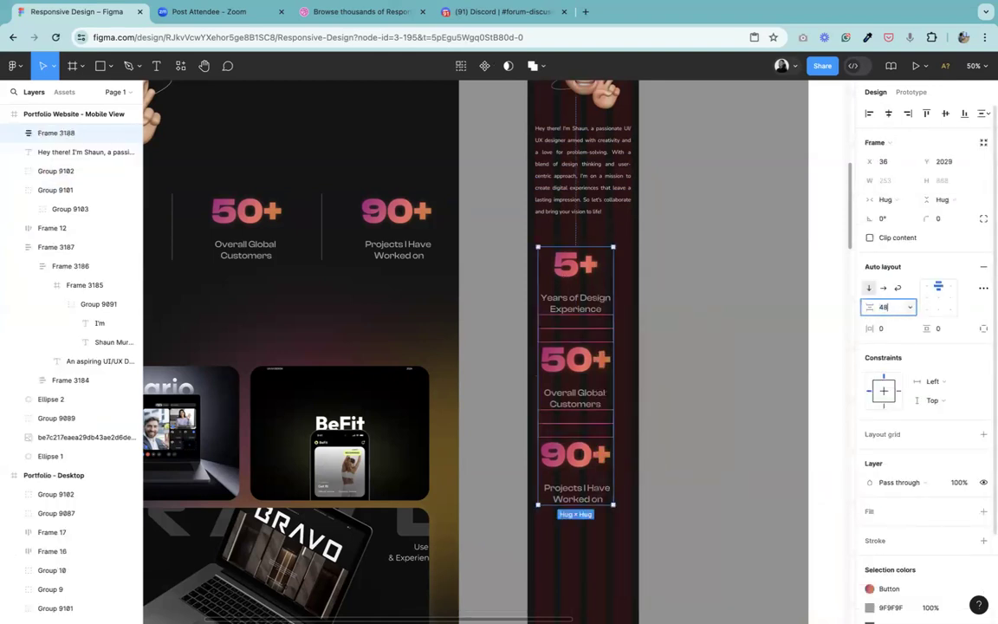
pyautogui.write('8')
pyautogui.press('Return')
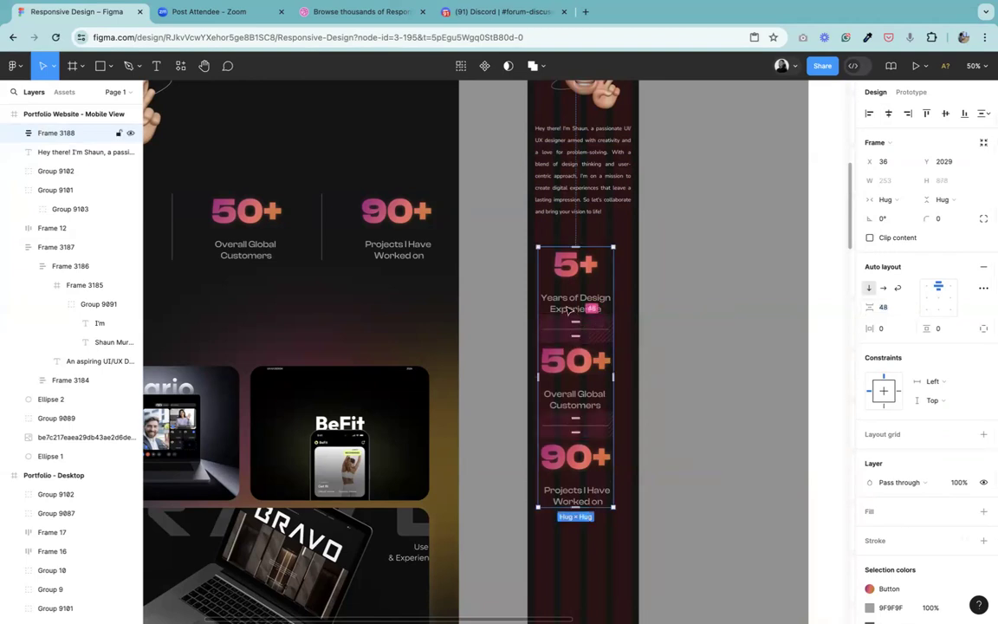
# Step: Move the mobile statistics stack to about X 61, Y 2009, centering it under the About Me paragraph
pyautogui.moveTo(571, 308); pyautogui.dragTo(574, 303)
pyautogui.click(716, 296)
pyautogui.press('-')
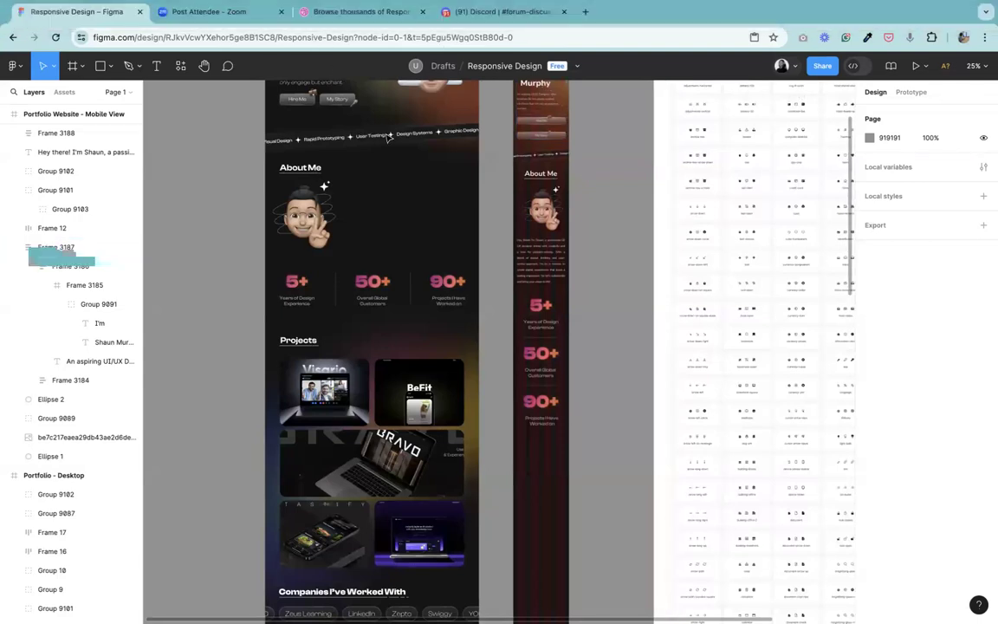
# Step: Switch to Discord and post the copied Figma file link in the uiux-int channel
pyautogui.click(481, 12)
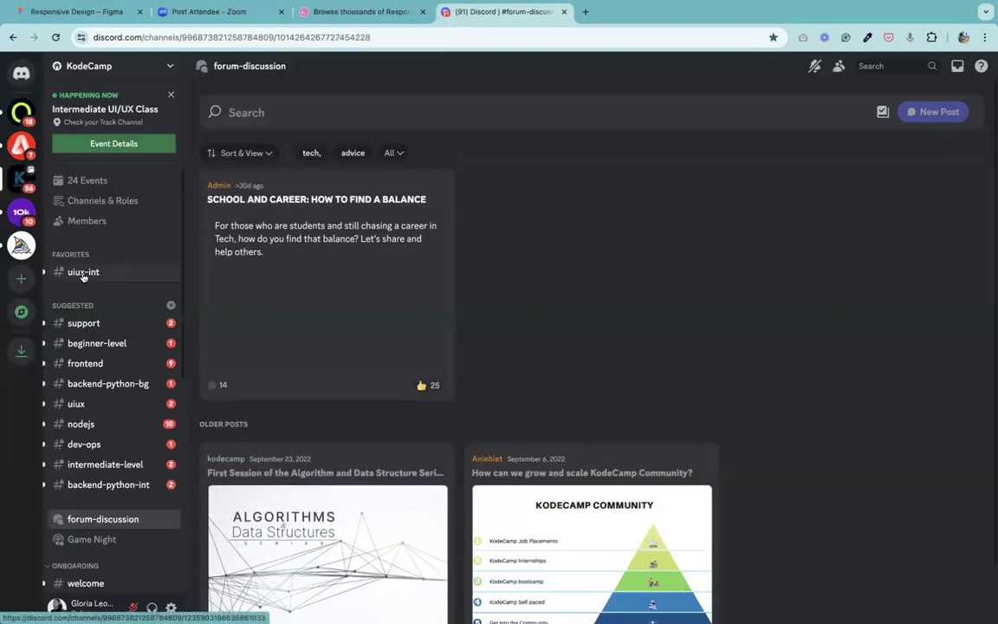
pyautogui.click(83, 273)
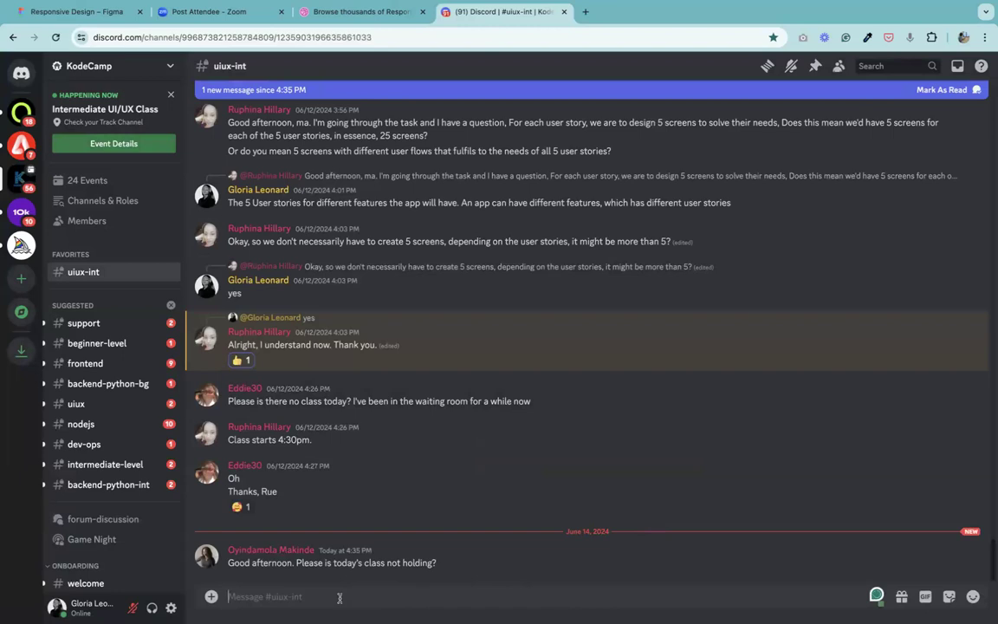
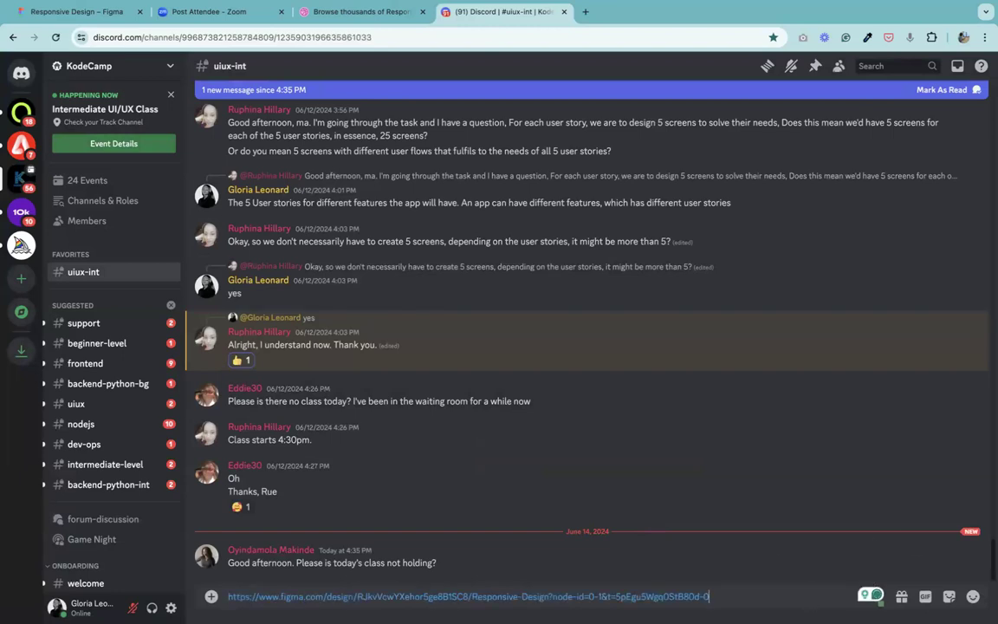
pyautogui.press('Return')
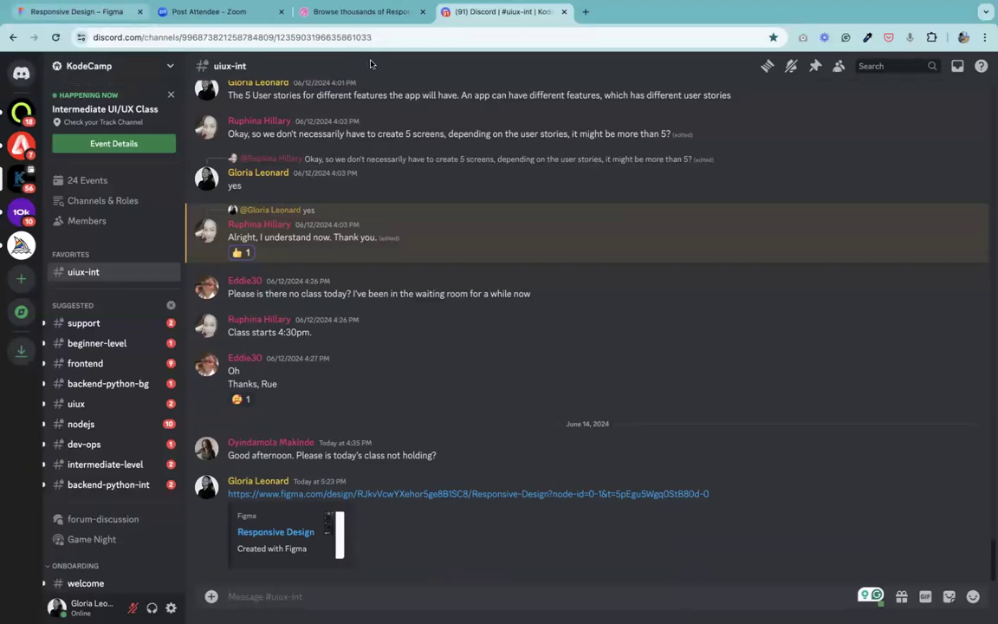
# Step: Return to the Responsive Design file in Figma and inspect the spacing between the mobile About Me heading, illustration and paragraph
pyautogui.click(128, 11)
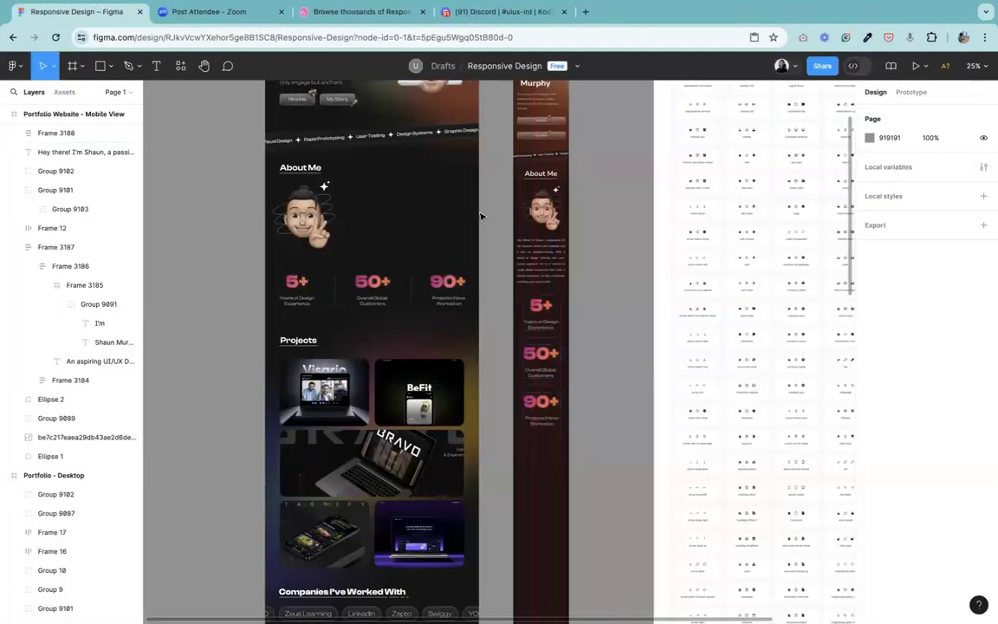
pyautogui.scroll(5, 498, 351)
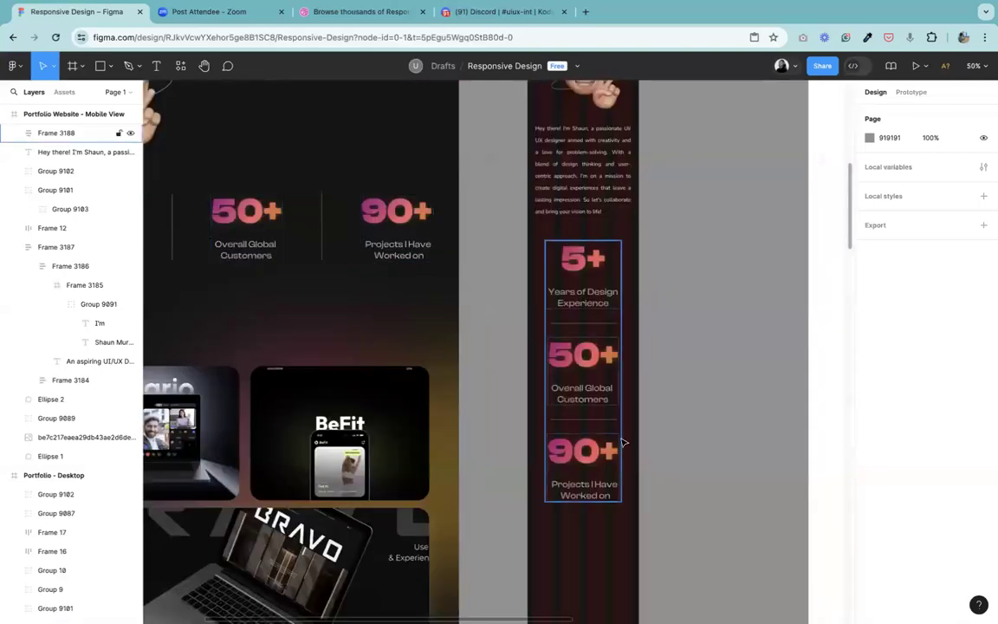
pyautogui.click(206, 66)
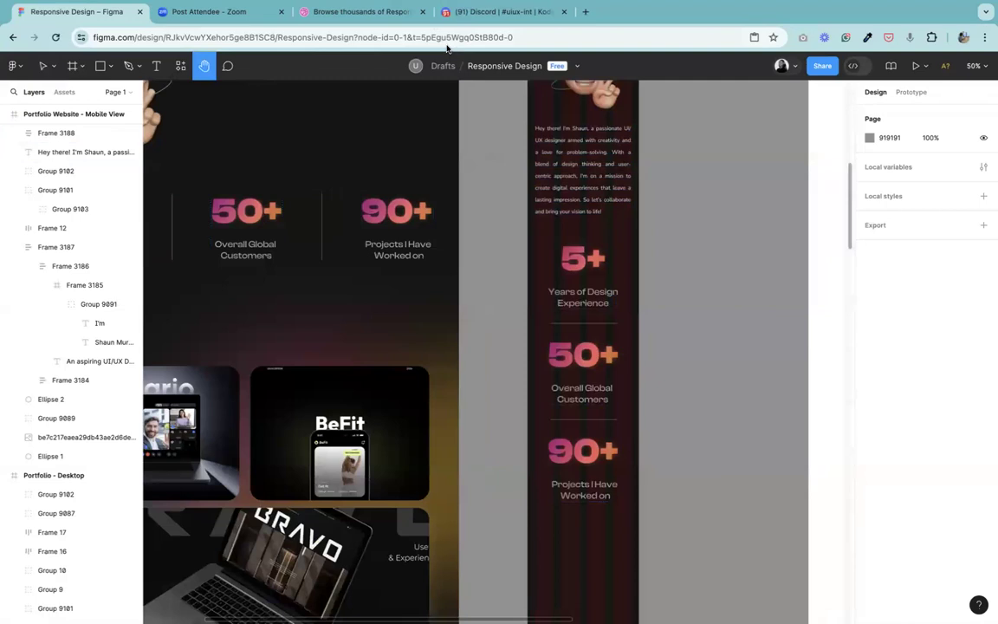
pyautogui.scroll(3, 472, 526)
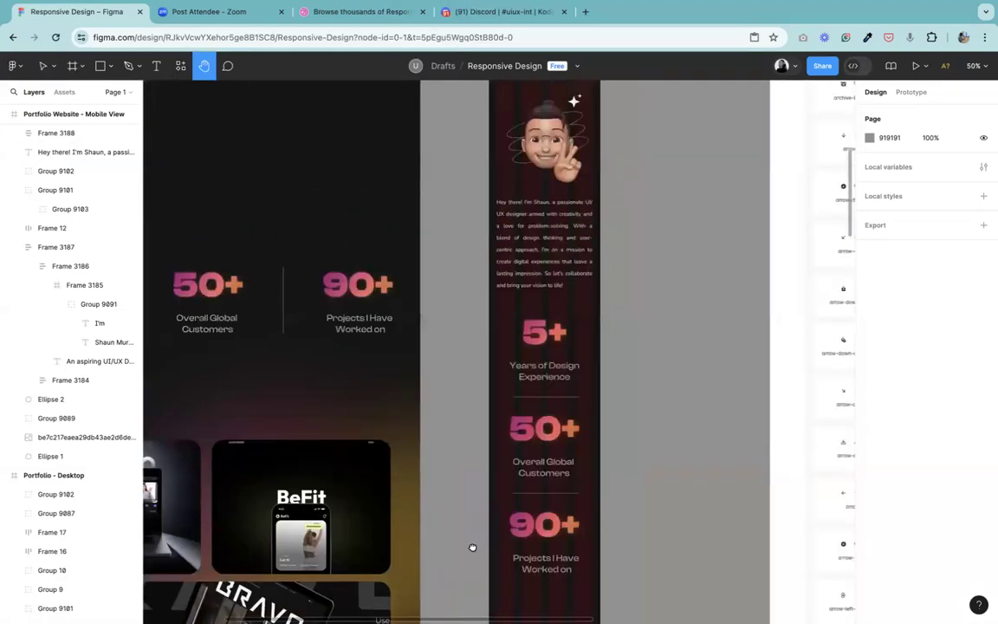
pyautogui.scroll(5, 472, 546)
pyautogui.press('v')
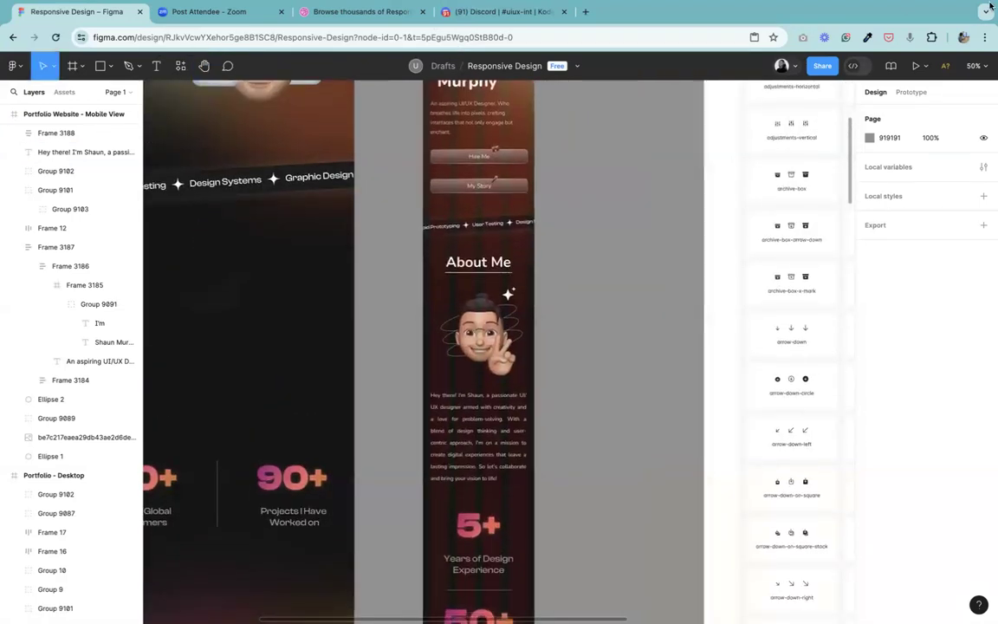
pyautogui.click(490, 268)
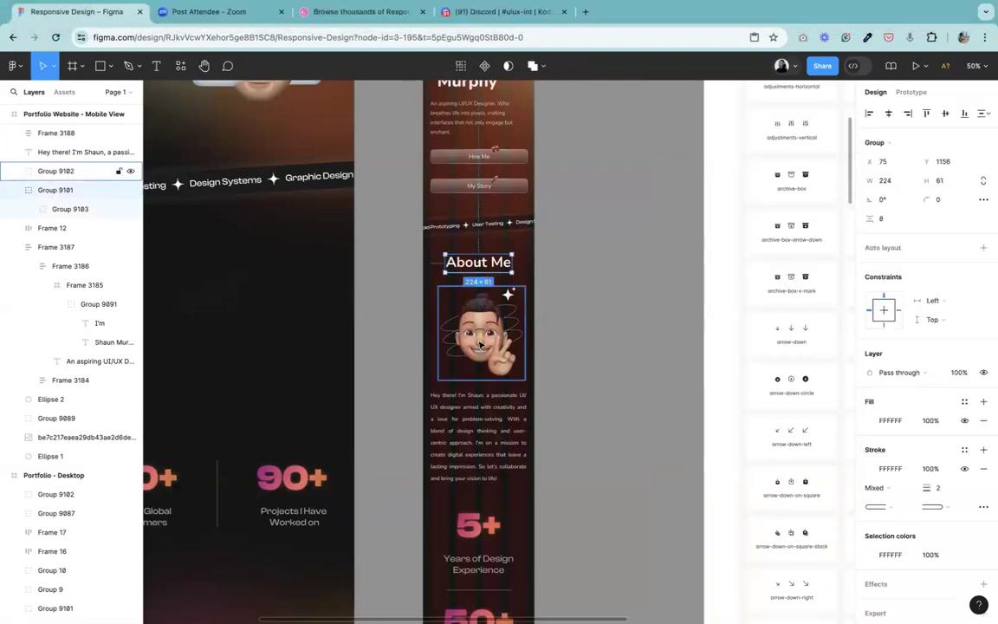
pyautogui.keyDown('shift'); pyautogui.click(481, 345); pyautogui.keyUp('shift')
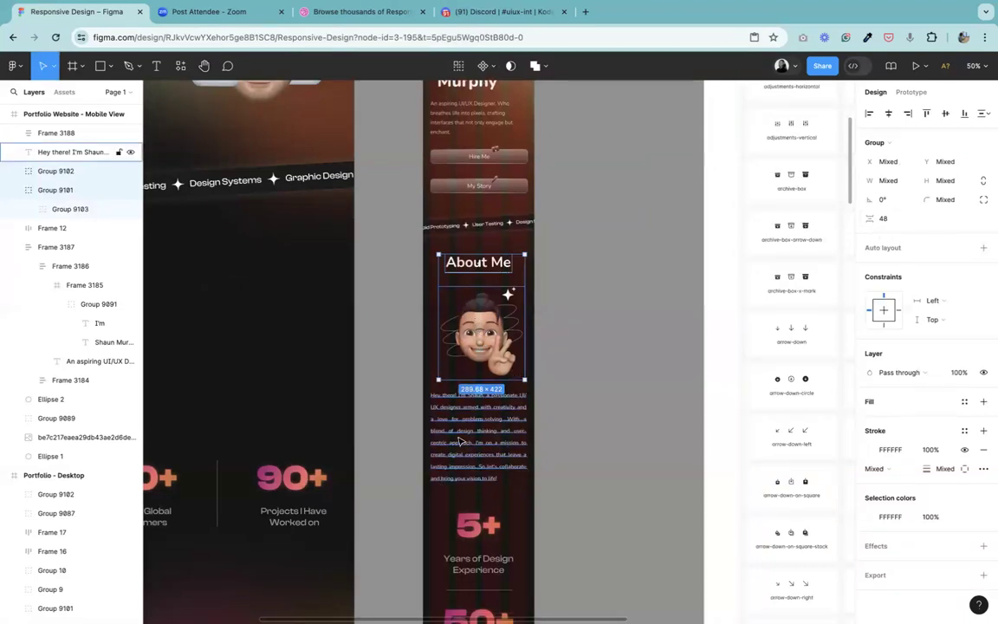
pyautogui.click(459, 439)
pyautogui.keyDown('shift'); pyautogui.click(480, 342); pyautogui.keyUp('shift')
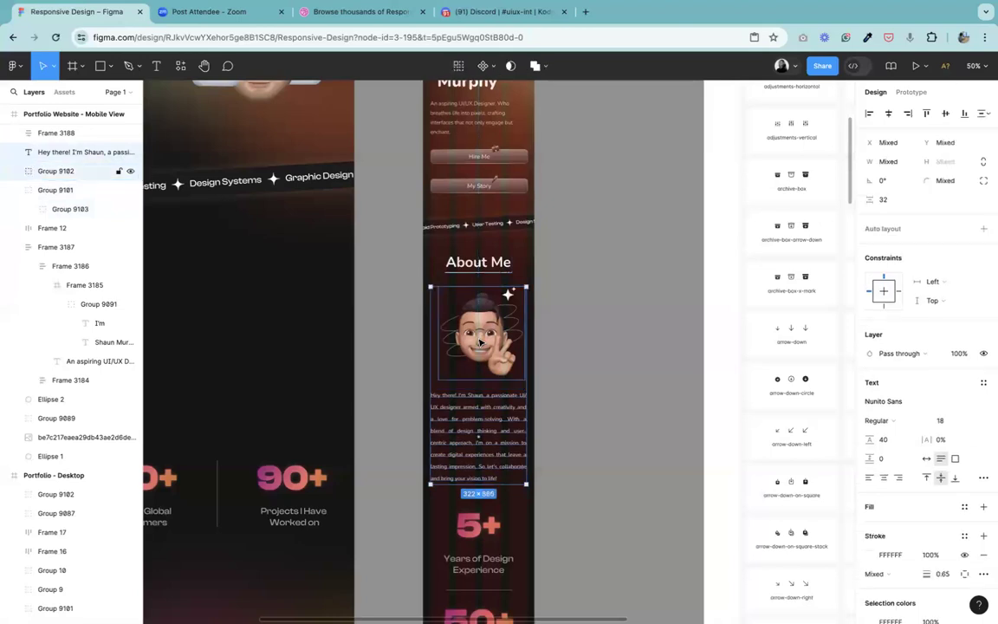
pyautogui.click(623, 413)
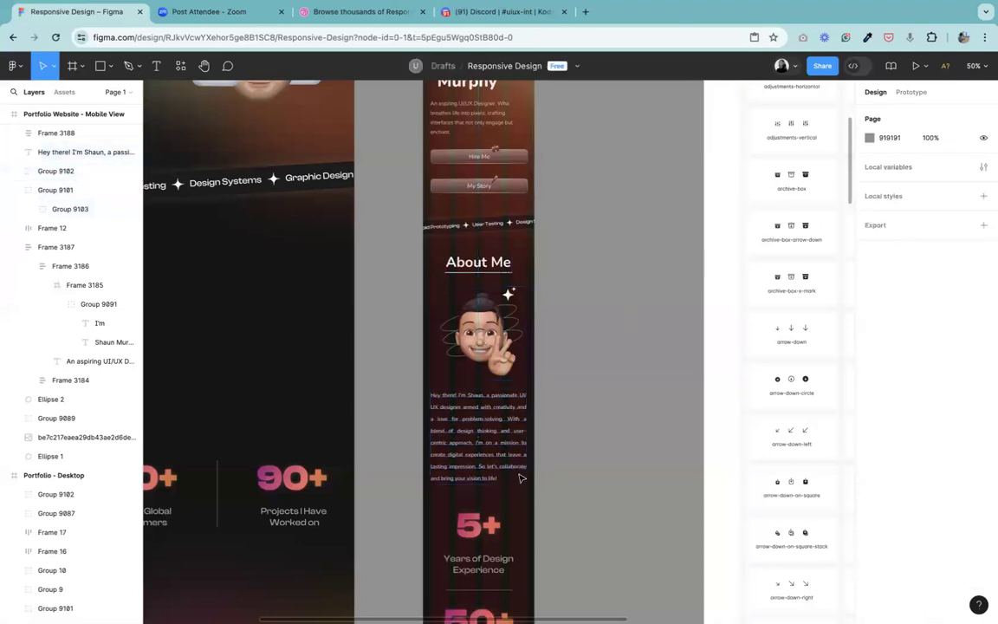
# Step: Set the vertical spacing between the mobile About Me paragraph and the statistics stack to 56
pyautogui.click(479, 530)
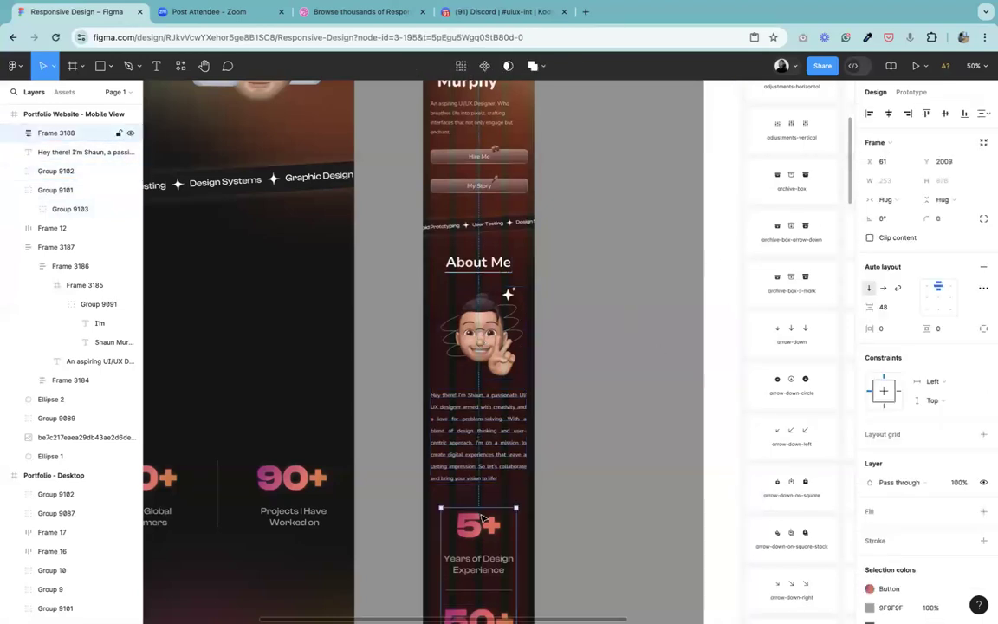
pyautogui.keyDown('shift'); pyautogui.click(490, 438); pyautogui.keyUp('shift')
pyautogui.click(892, 235)
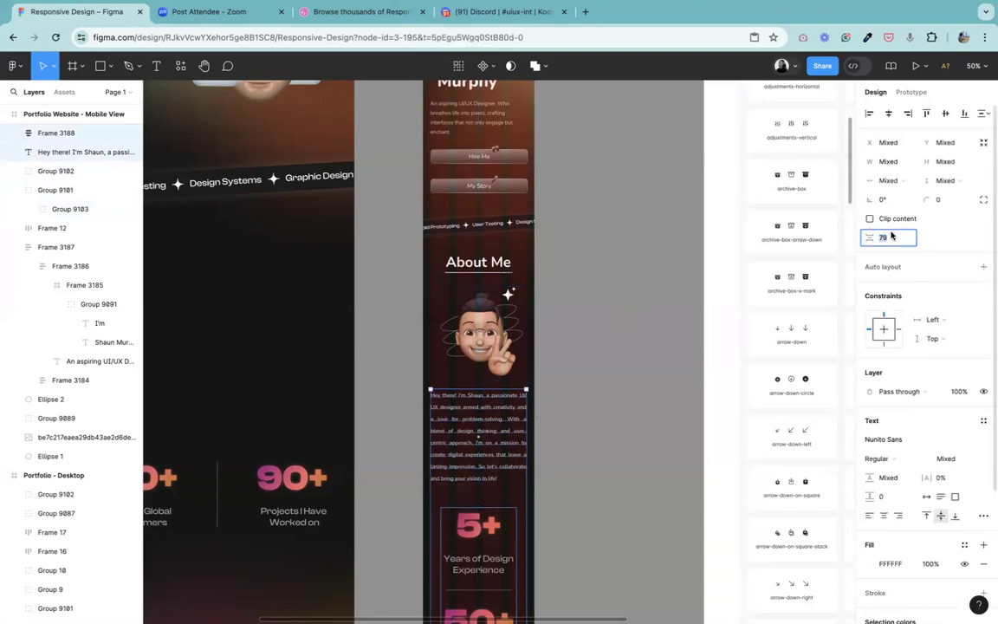
pyautogui.press('Return')
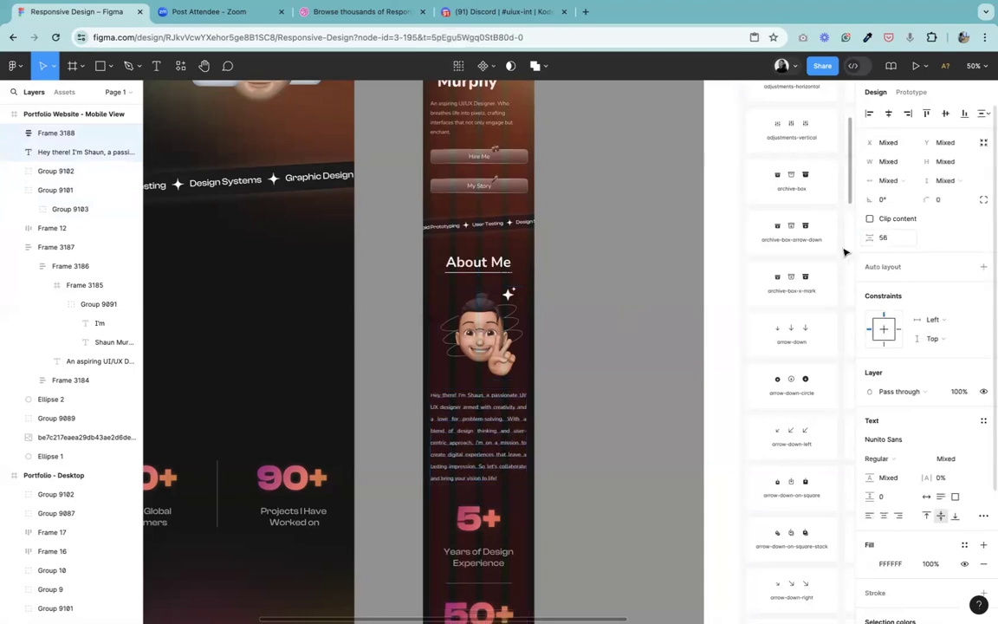
# Step: Compare the desktop and mobile portfolio pages side by side from the hero down to the footer
pyautogui.click(568, 449)
pyautogui.hotkey('shift', '1')
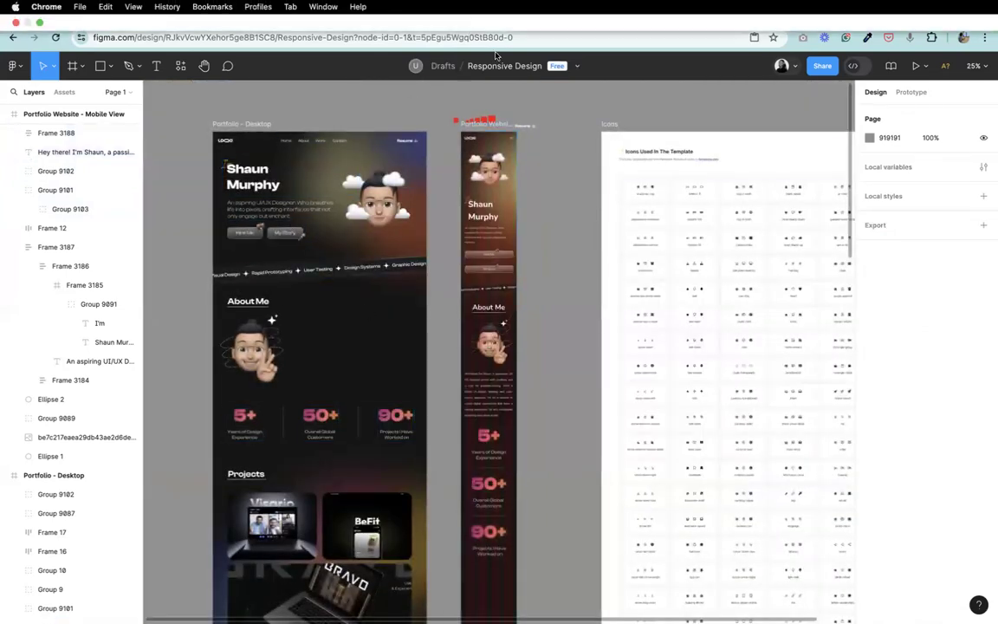
pyautogui.click(204, 66)
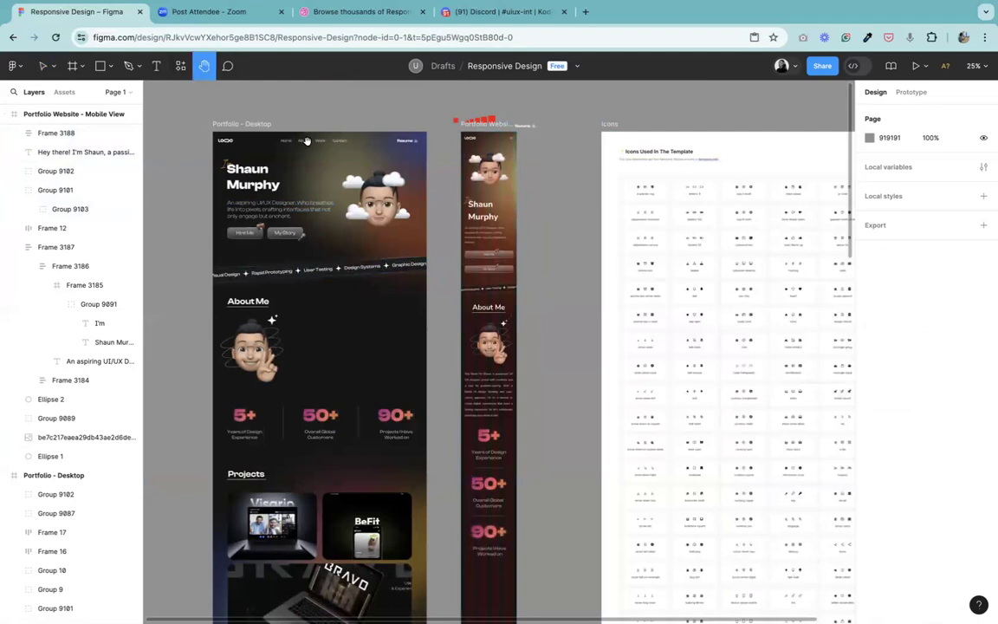
pyautogui.scroll(-1, 537, 267)
pyautogui.scroll(-5, 537, 267)
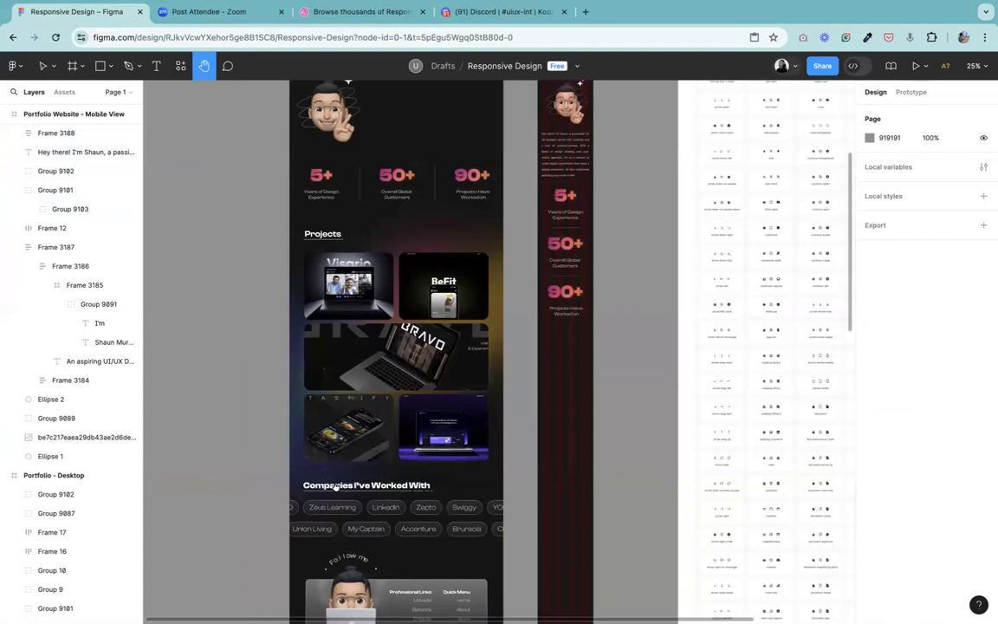
pyautogui.scroll(-3, 436, 383)
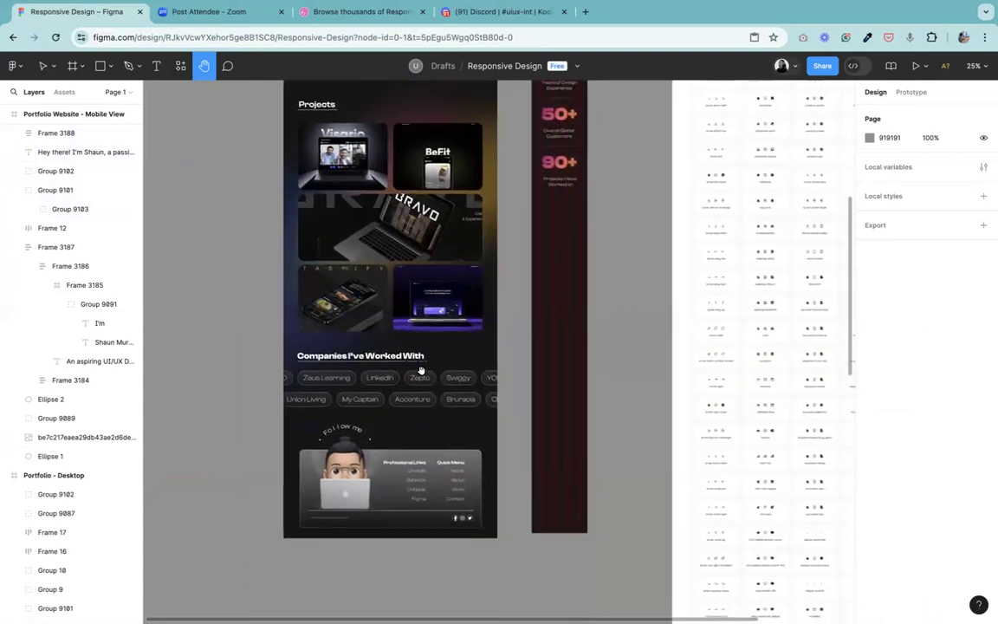
pyautogui.scroll(5, 437, 485)
pyautogui.scroll(4, 443, 490)
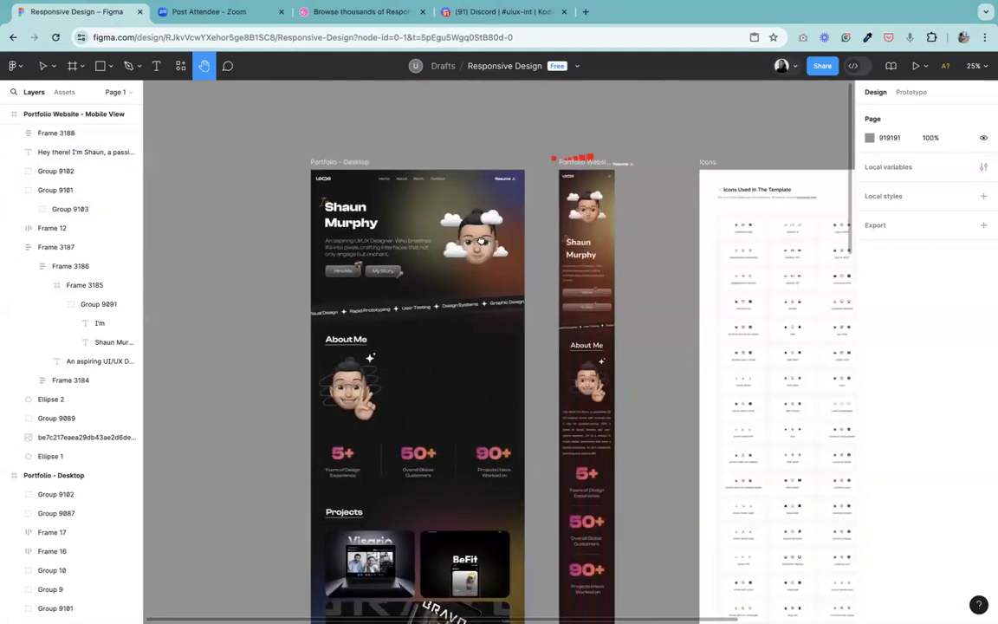
# Step: View the desktop portfolio, mobile portfolio and Icons frames together for an overview of the page layout
pyautogui.hscroll(2, 447, 132)
pyautogui.scroll(1, 325, 165)
pyautogui.hscroll(-2, 326, 165)
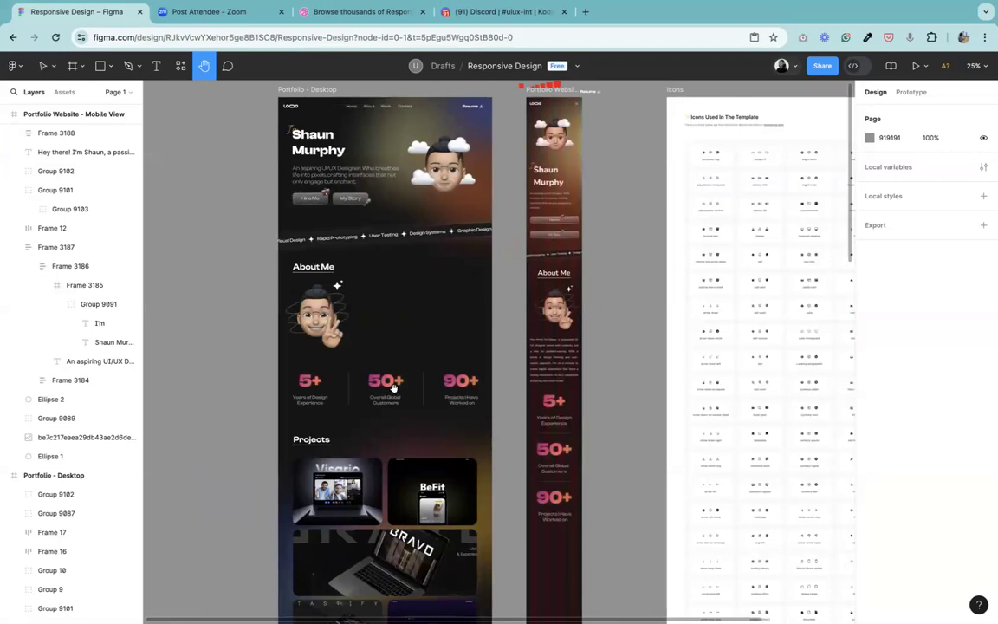
pyautogui.click(40, 67)
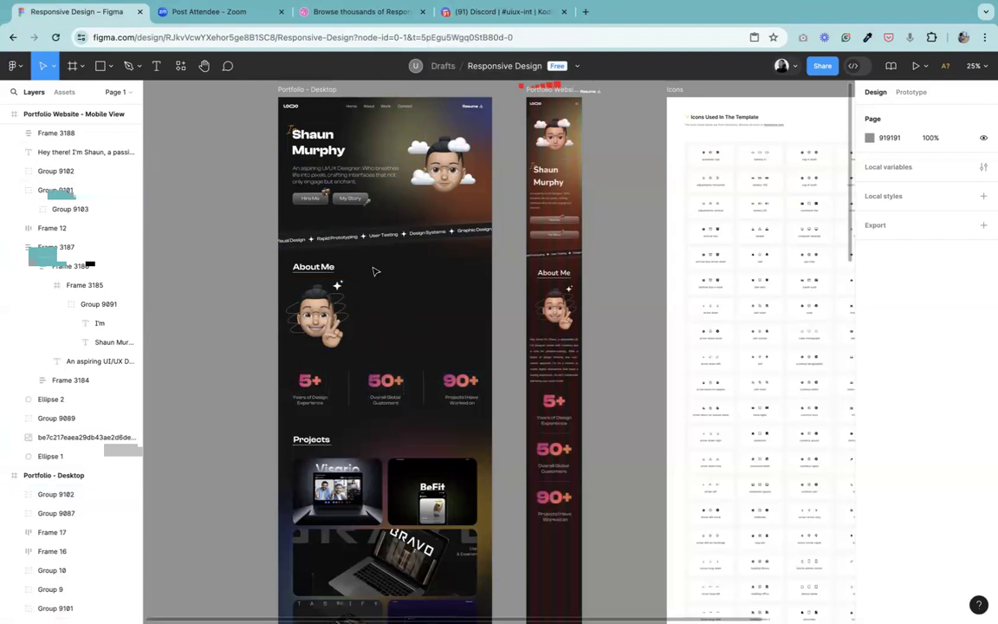
pyautogui.press('super+minus')
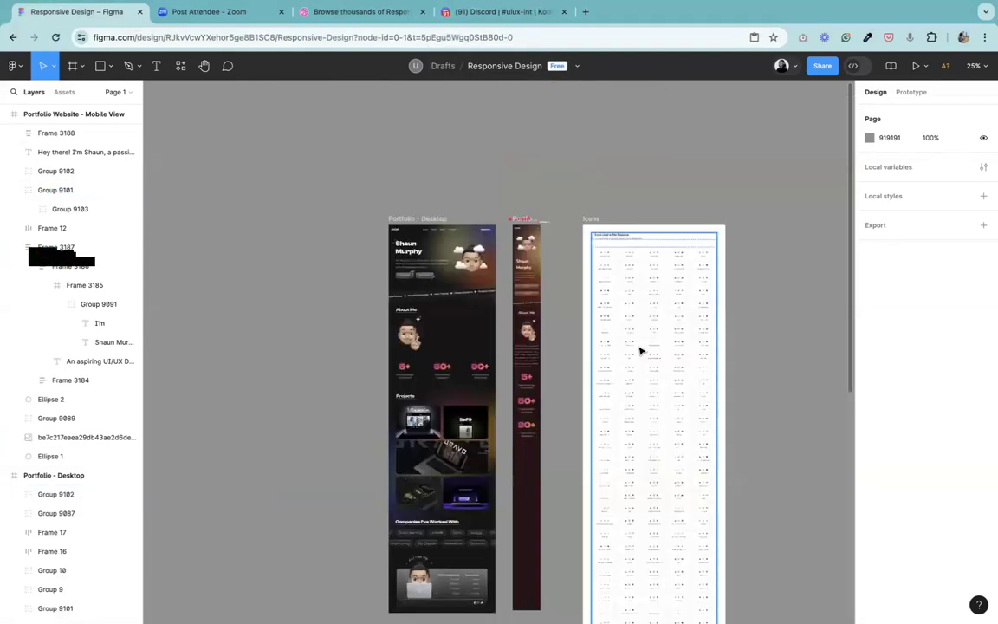
pyautogui.press('super+plus')
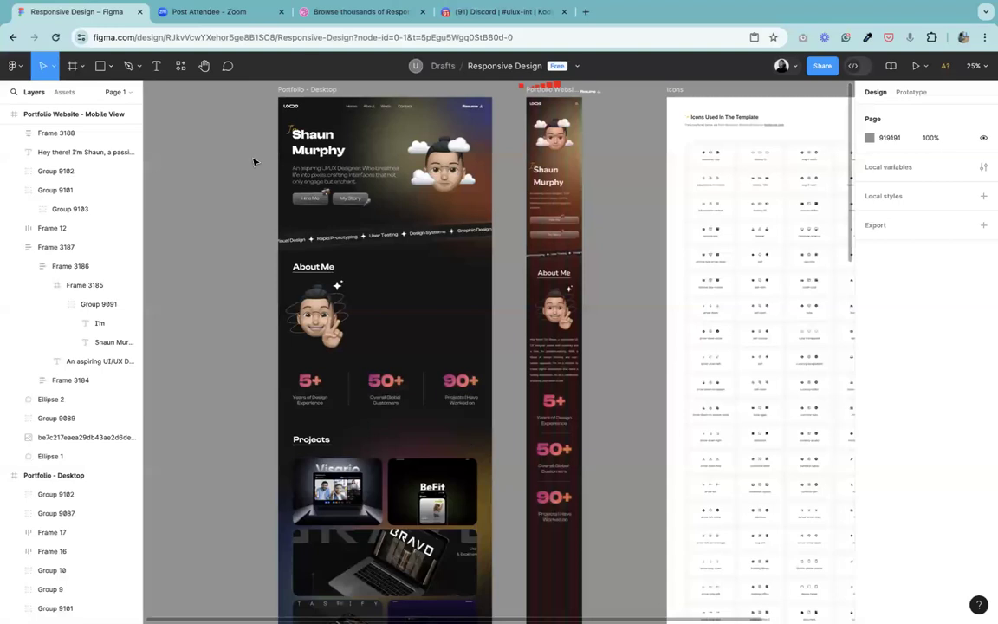
pyautogui.click(203, 66)
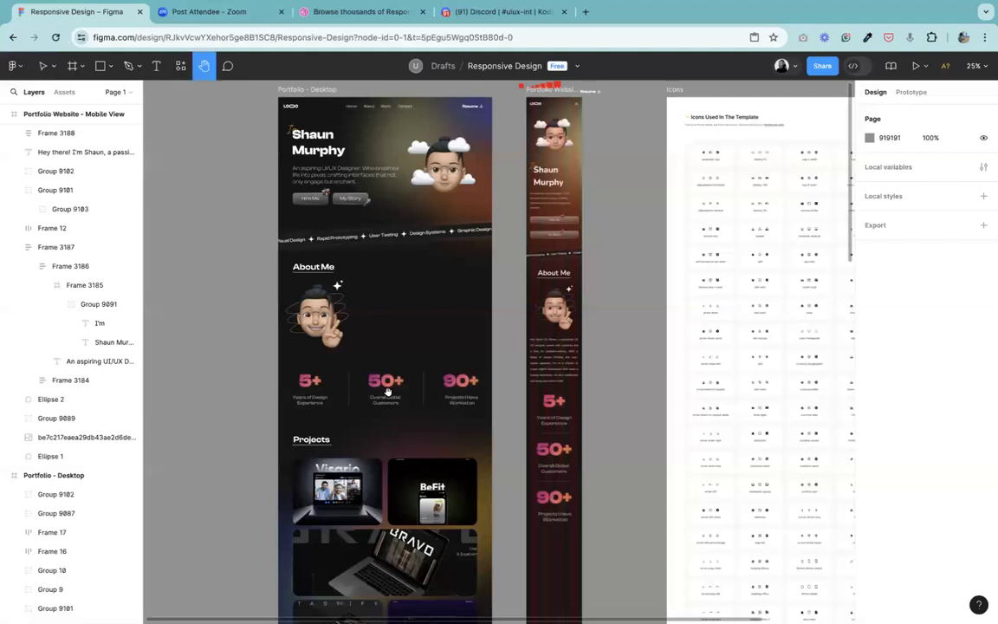
# Step: Review the desktop About Me, statistics, Projects and Companies I've Worked With sections against the mobile page's remaining empty area
pyautogui.scroll(-5, 421, 220)
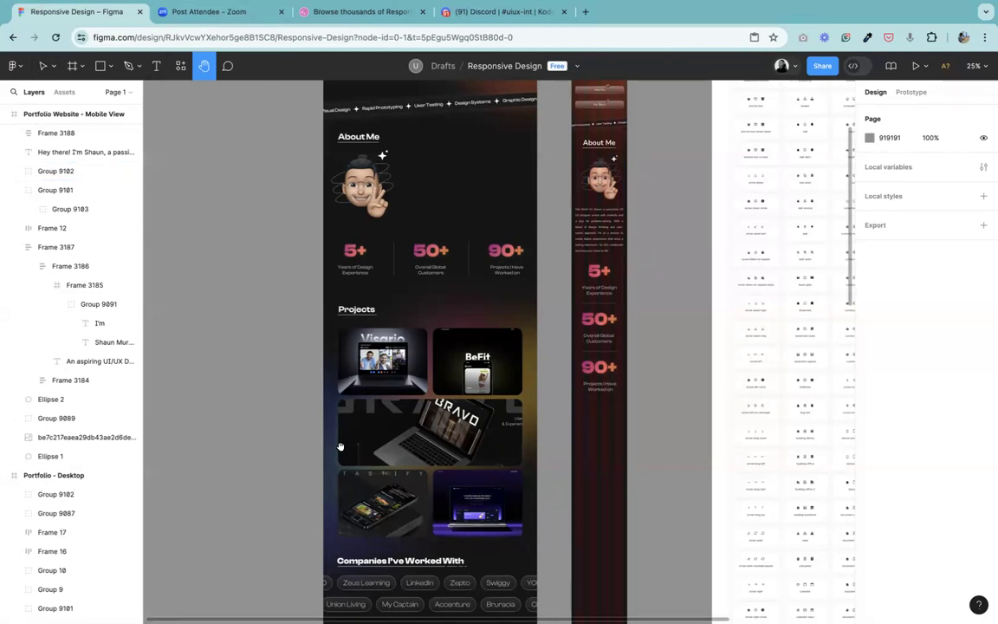
pyautogui.scroll(-3, 422, 433)
pyautogui.scroll(5, 494, 115)
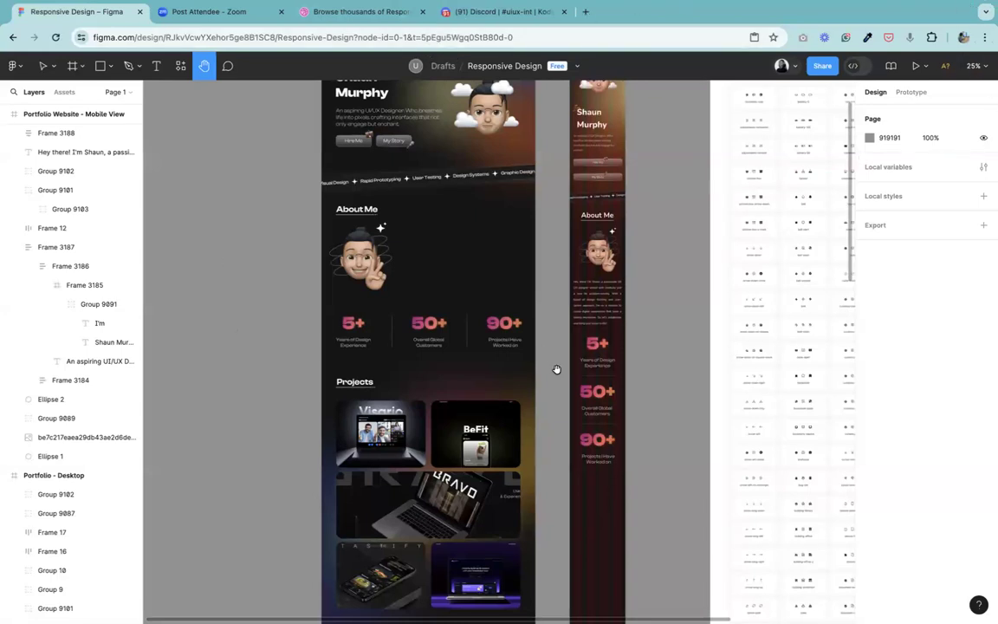
pyautogui.scroll(1, 512, 321)
pyautogui.scroll(2, 513, 321)
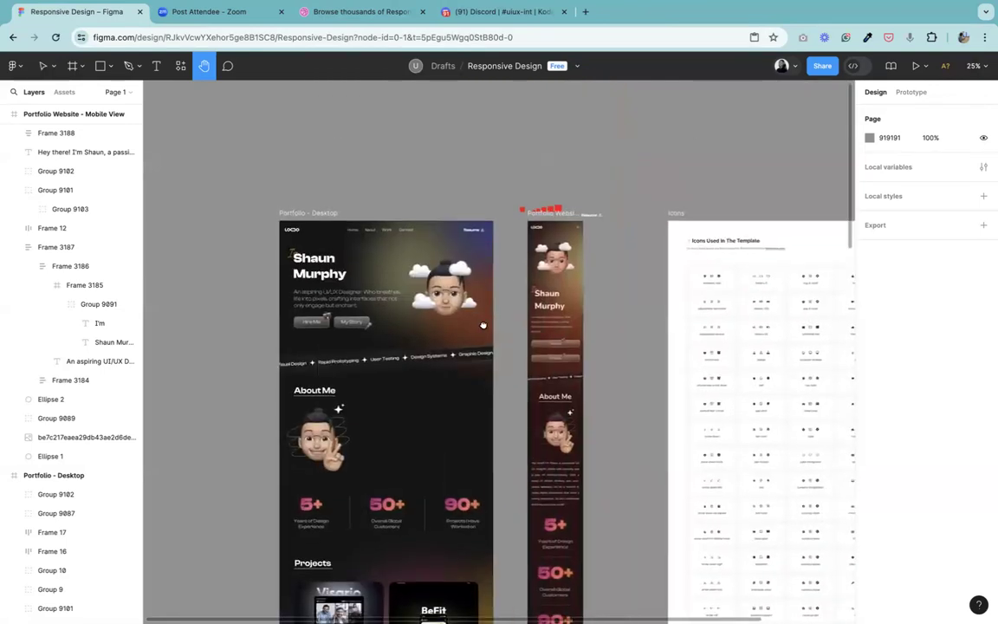
pyautogui.scroll(-2, 484, 325)
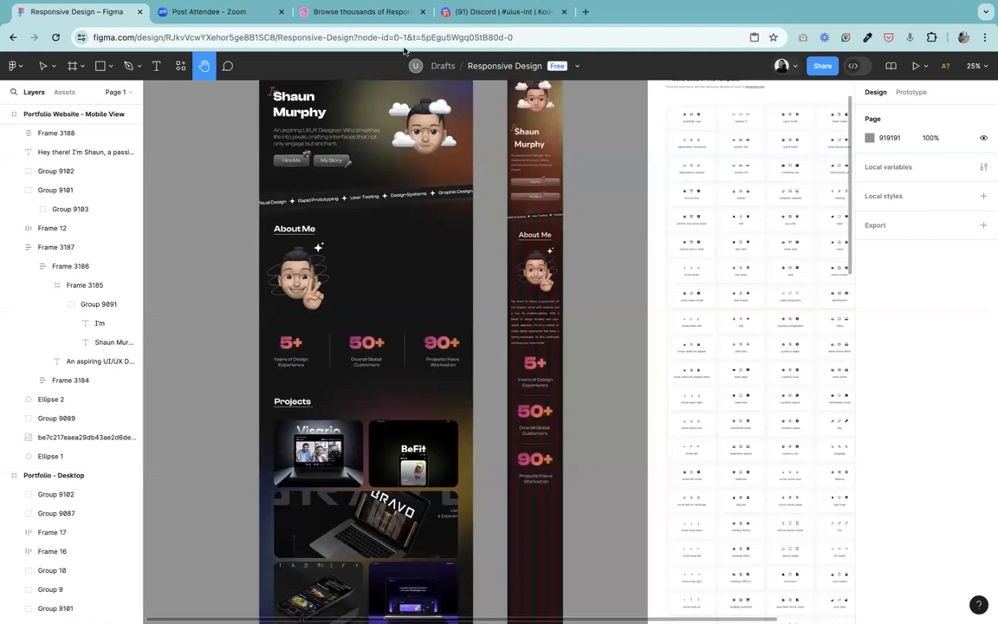
pyautogui.moveTo(583, 252); pyautogui.dragTo(629, 260)
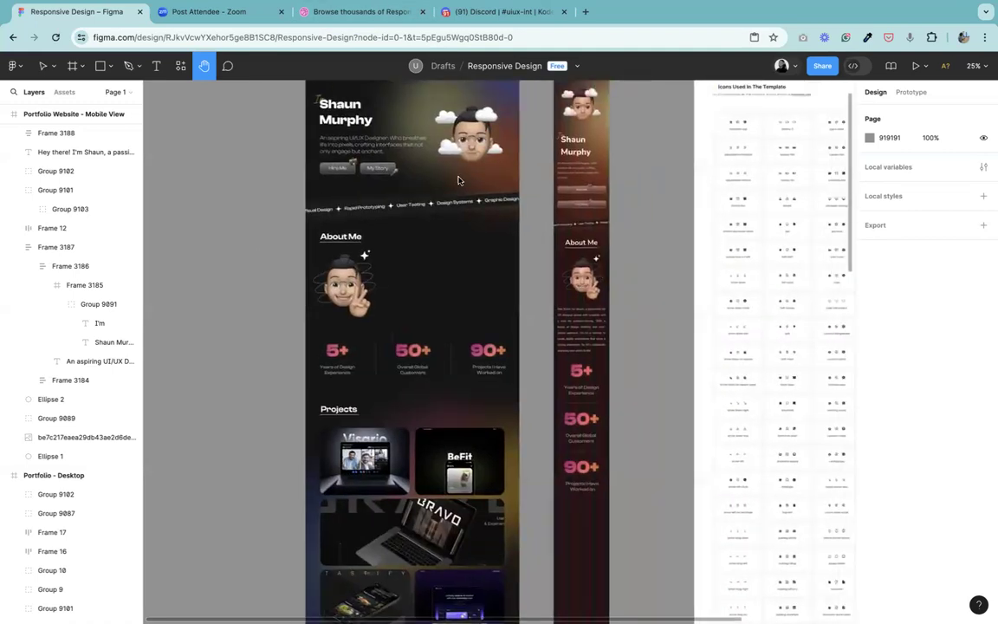
pyautogui.moveTo(460, 181); pyautogui.dragTo(452, 187)
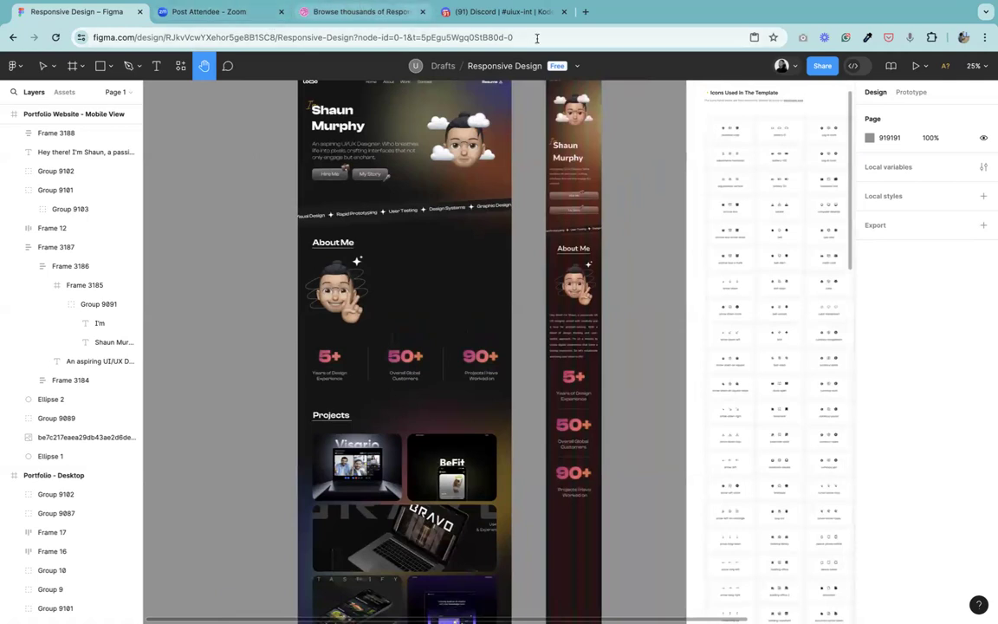